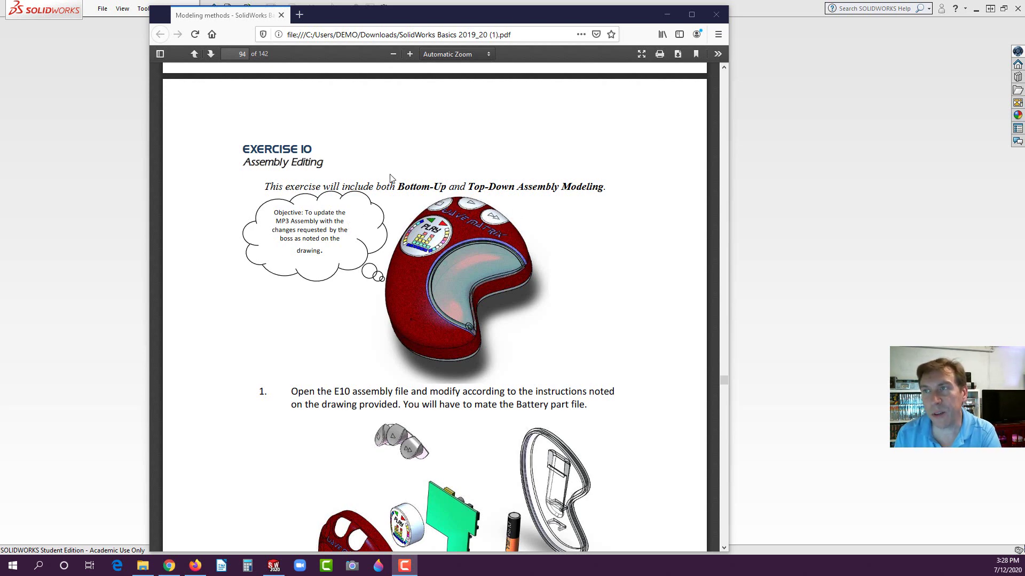
# Open the vertanux1.com website in a new browser tab
pyautogui.click(299, 15)
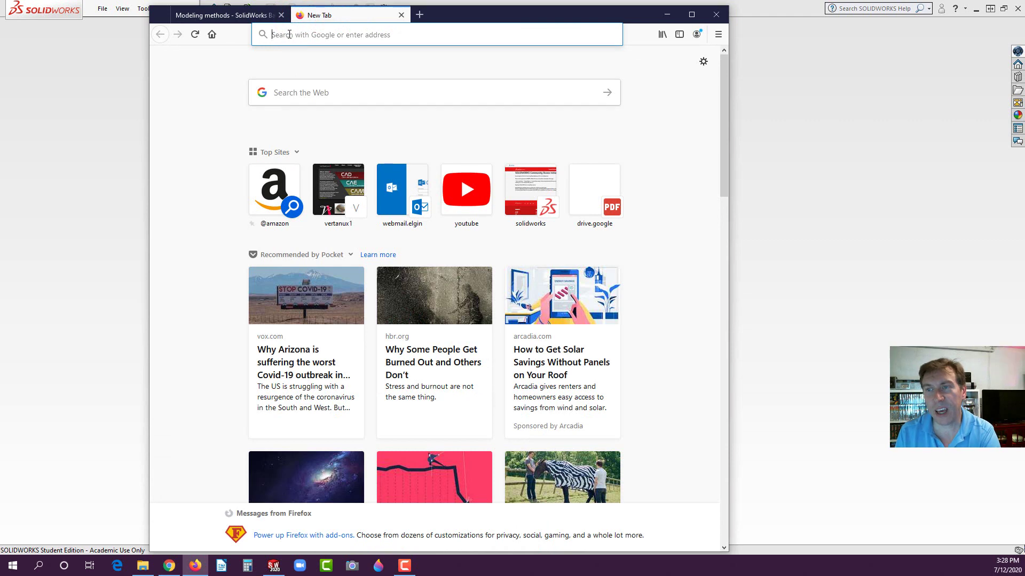
pyautogui.write('v')
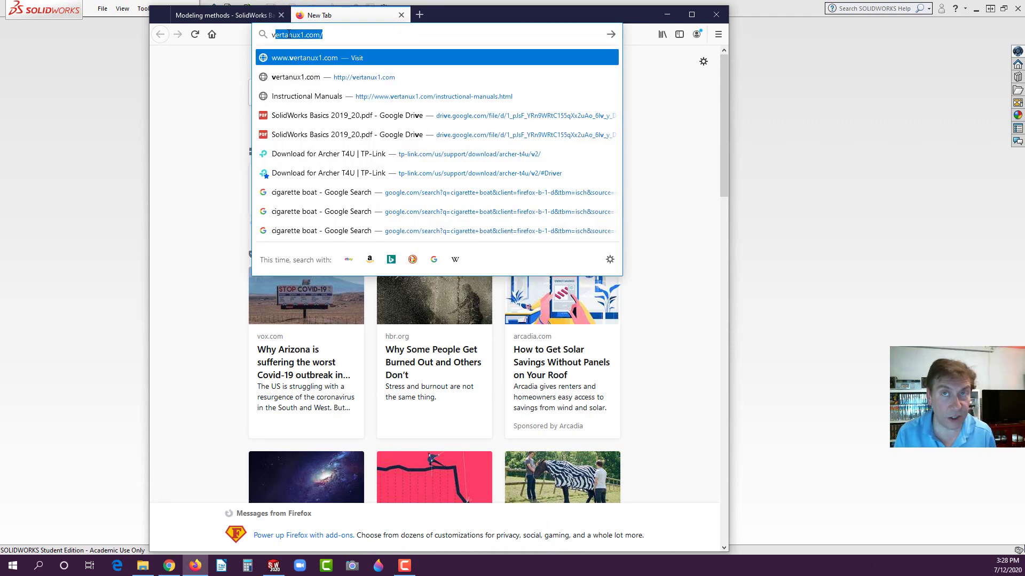
pyautogui.write('ert')
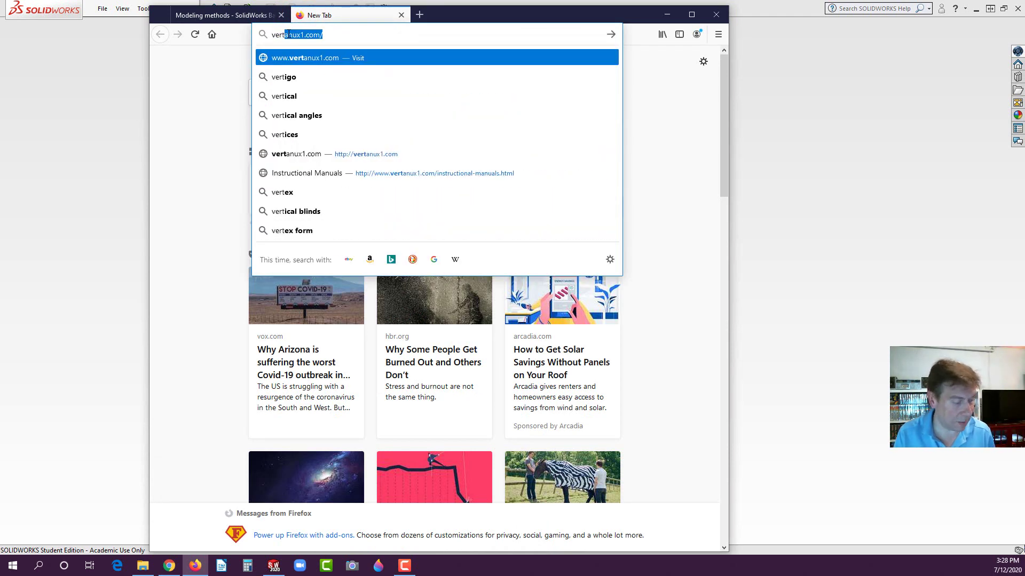
pyautogui.write('an')
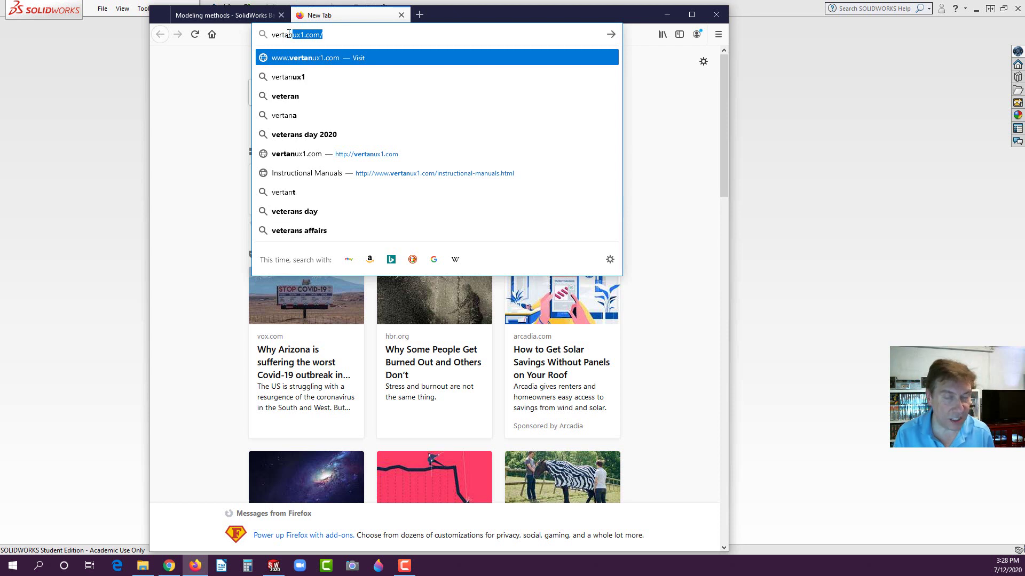
pyautogui.write('ux')
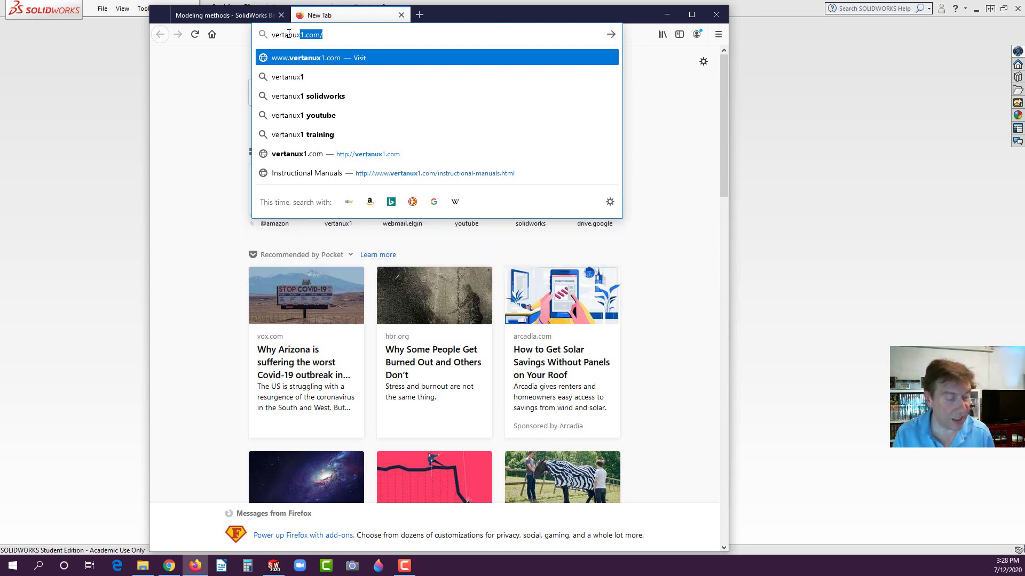
pyautogui.write('1')
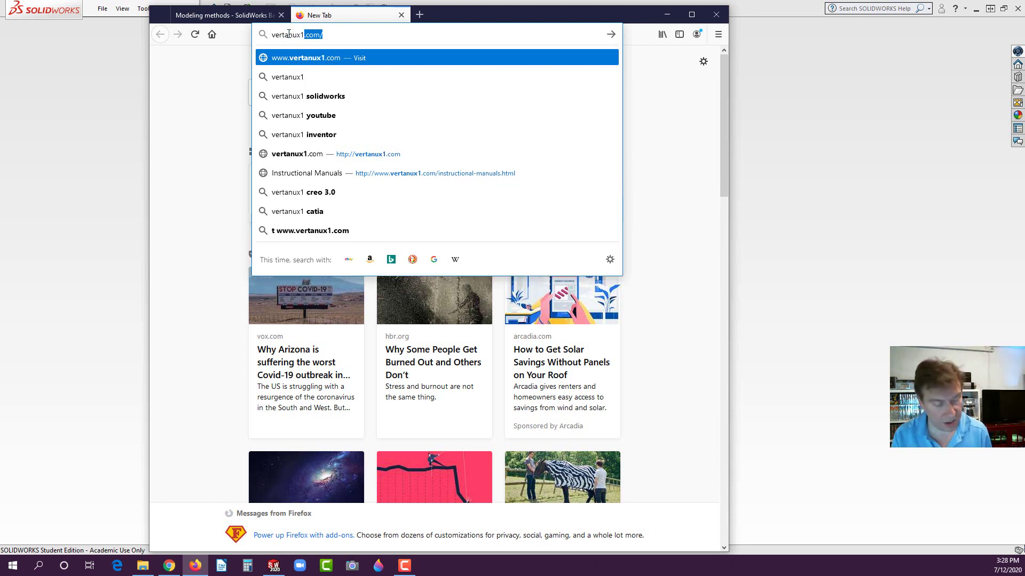
pyautogui.press('Return')
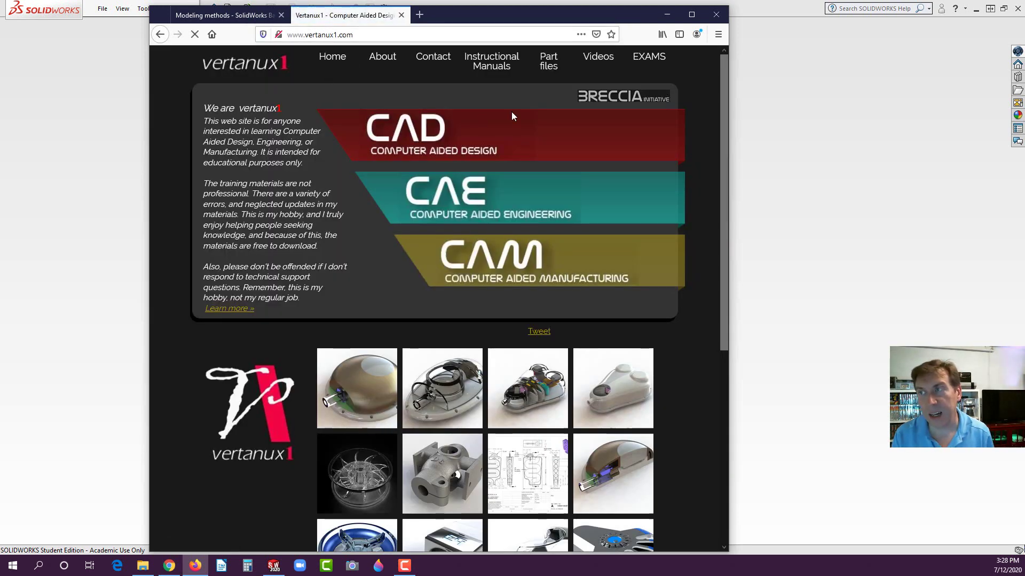
# Download the SolidWorks Exercise 10 parts archive from the site's part files page and open E10.zip with Windows Explorer
pyautogui.click(549, 69)
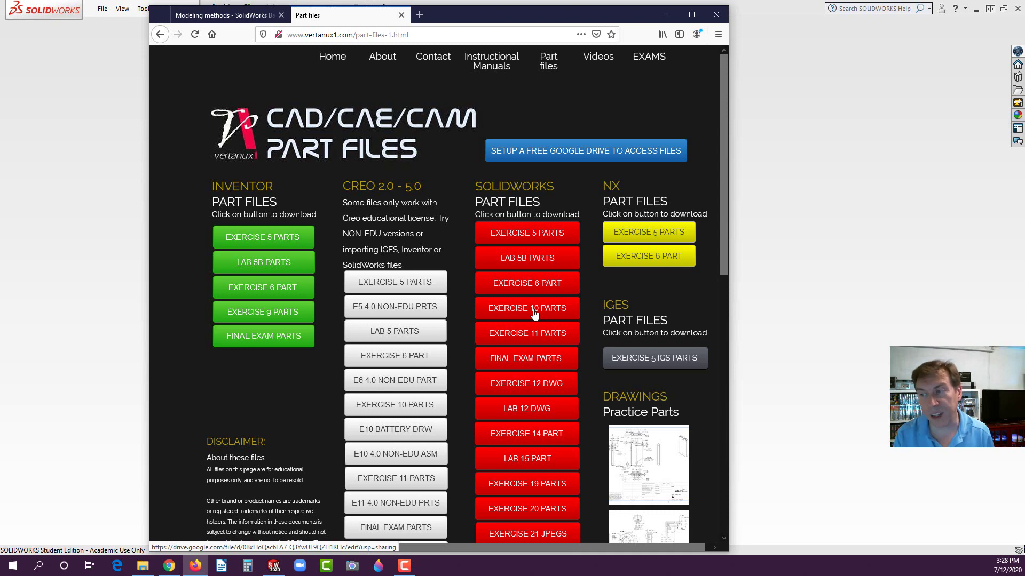
pyautogui.click(534, 315)
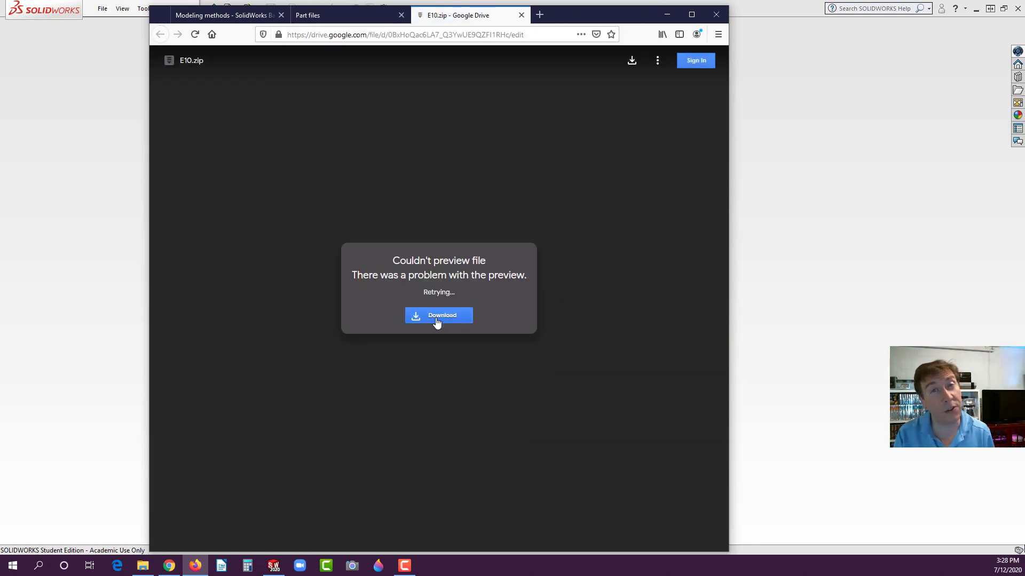
pyautogui.click(633, 61)
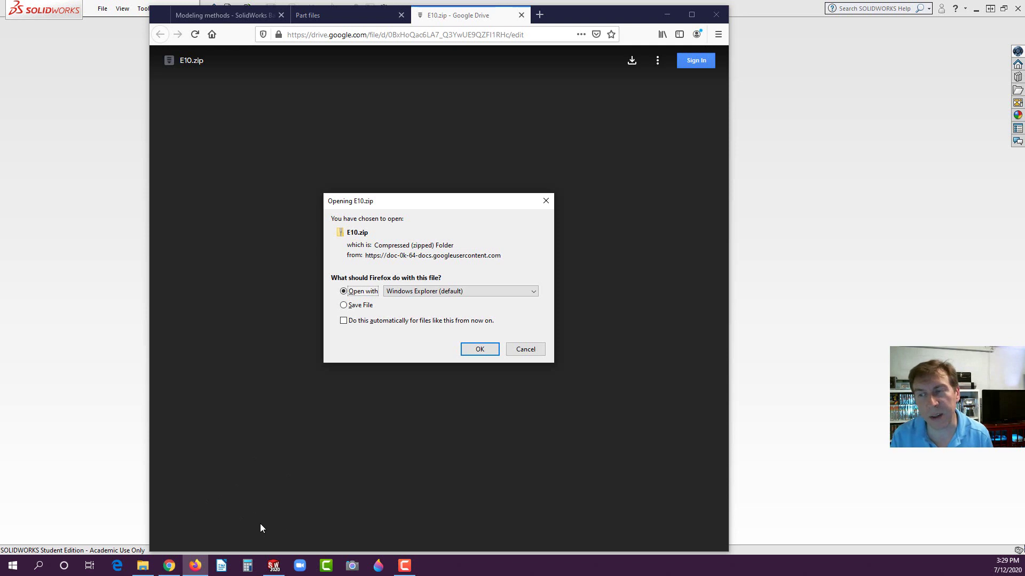
pyautogui.click(481, 350)
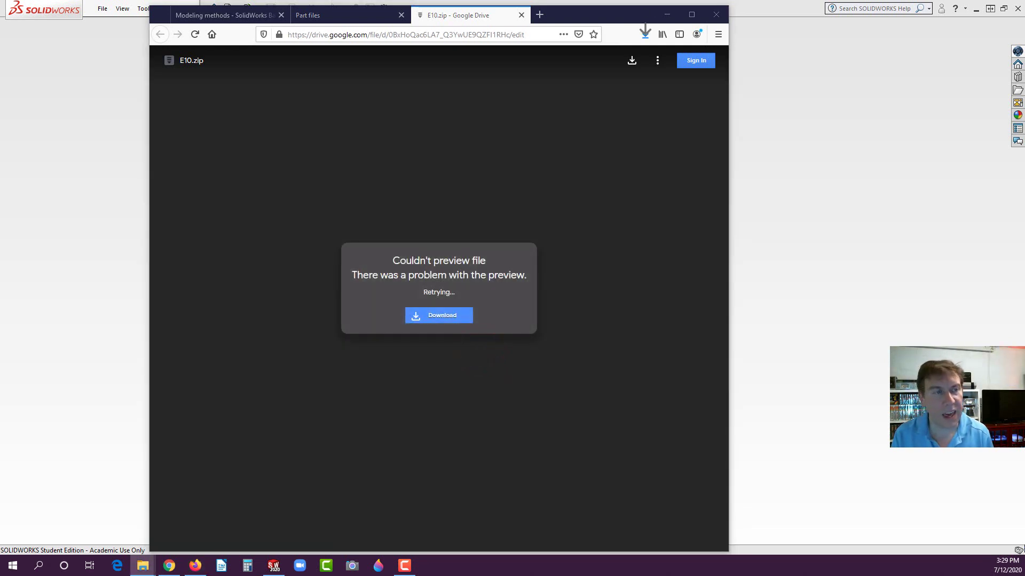
# Select all files in the E10 archive and create a folder named E10 in Documents
pyautogui.moveTo(184, 144); pyautogui.dragTo(384, 121)
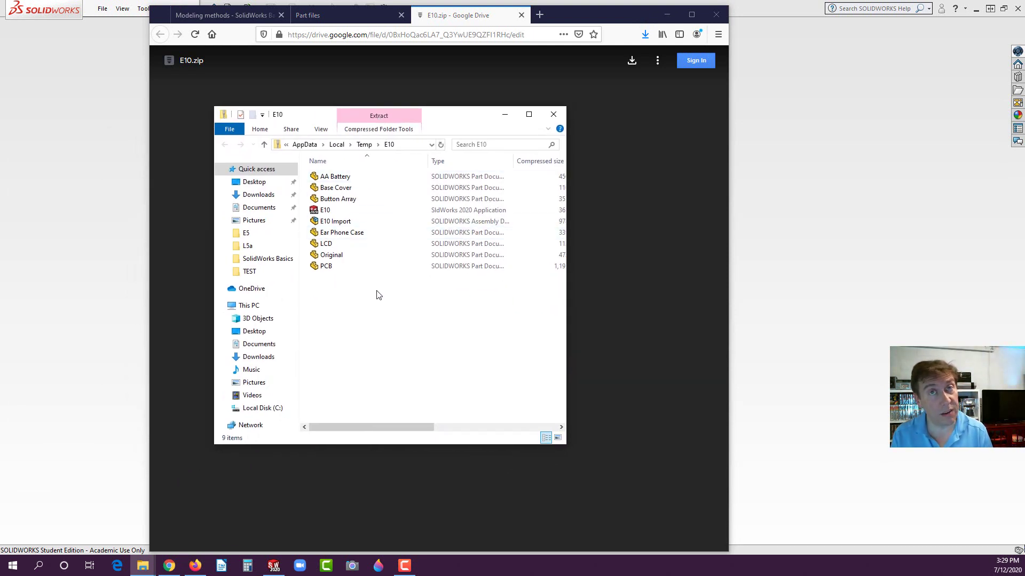
pyautogui.moveTo(379, 296); pyautogui.dragTo(316, 179)
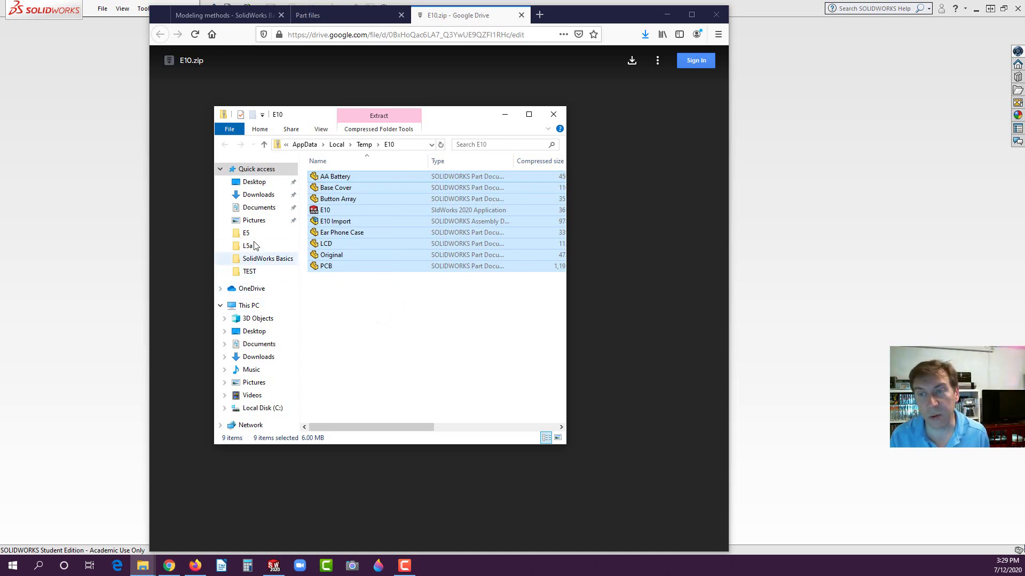
pyautogui.rightClick(255, 209)
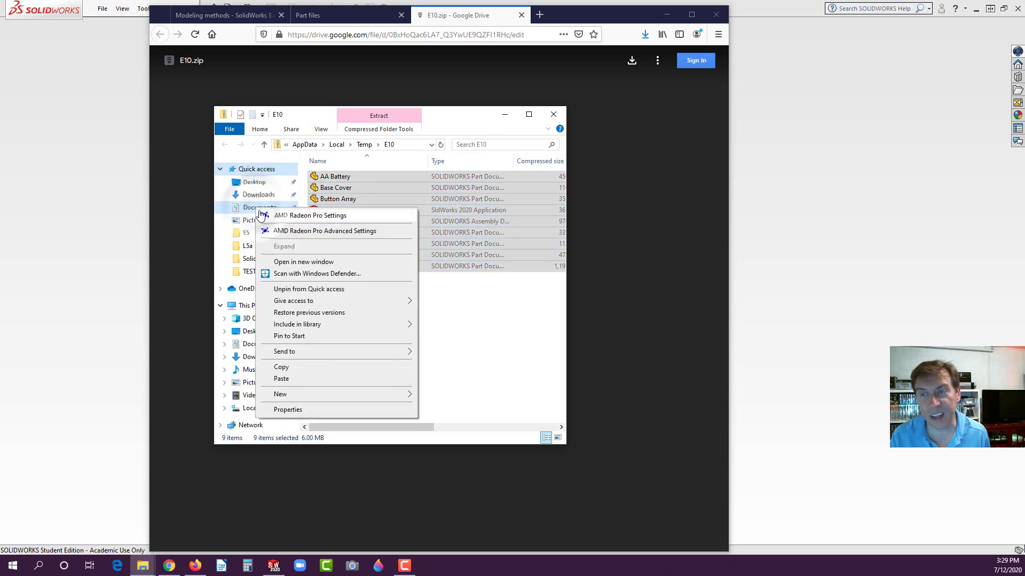
pyautogui.click(295, 395)
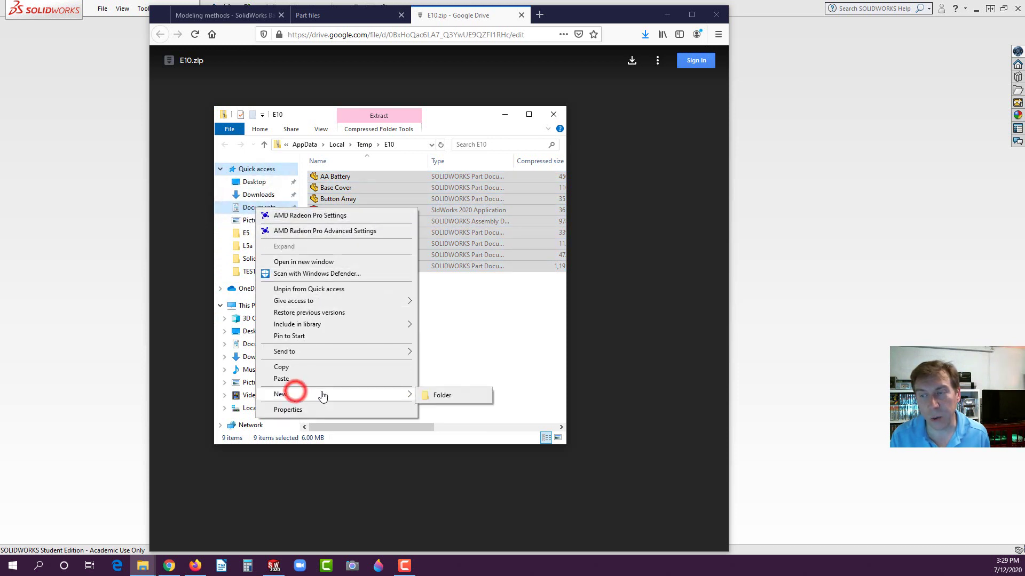
pyautogui.click(431, 396)
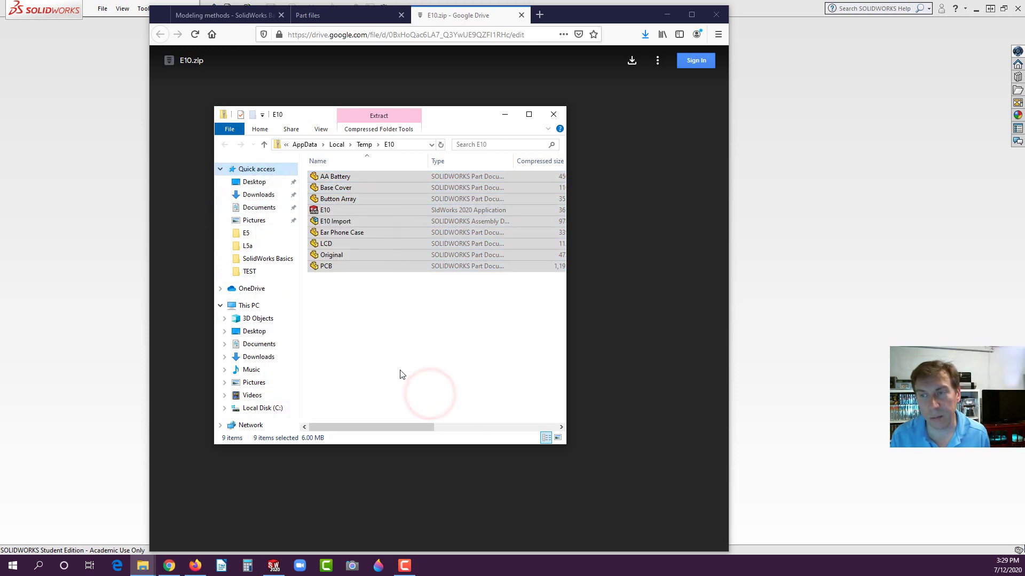
pyautogui.click(255, 208)
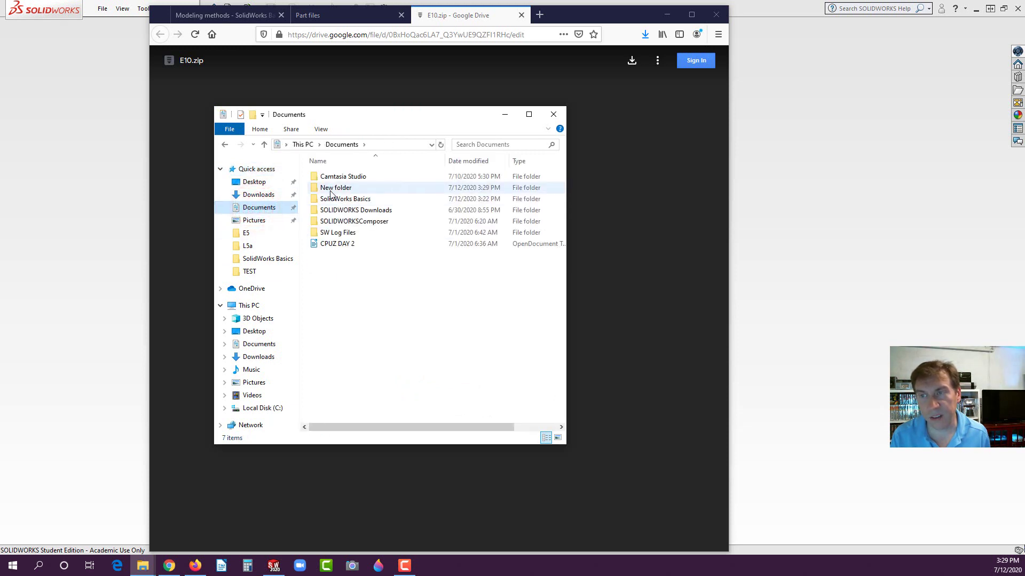
pyautogui.click(331, 192)
pyautogui.click(342, 193)
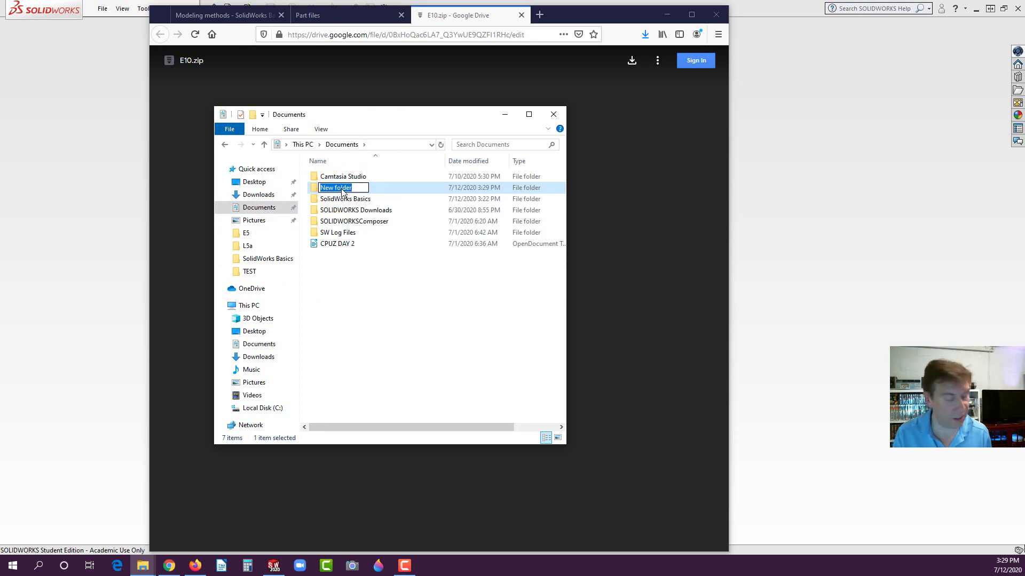
pyautogui.write('E10')
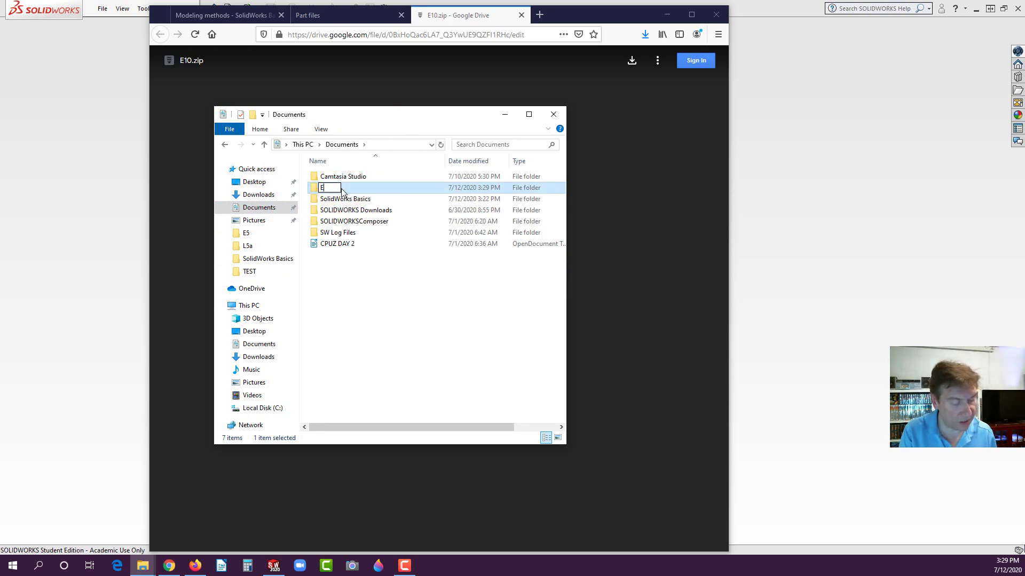
# Move the new E10 folder into the SolidWorks Basics folder and open SolidWorks Basics
pyautogui.click(313, 189)
pyautogui.moveTo(313, 190); pyautogui.dragTo(324, 198)
pyautogui.doubleClick(322, 189)
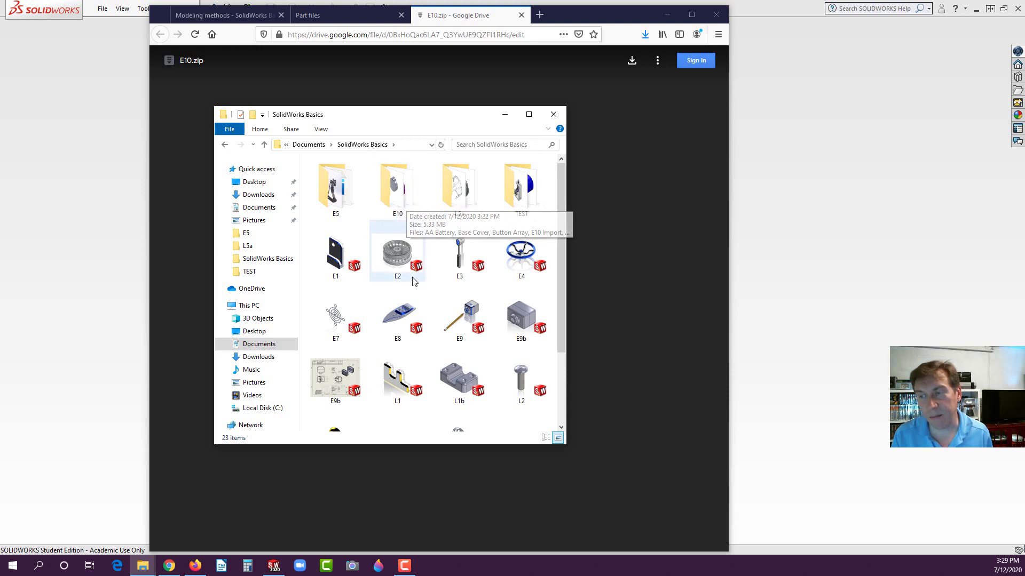
# Open the E10 folder inside SolidWorks Basics and display its files as large thumbnails
pyautogui.moveTo(558, 276); pyautogui.dragTo(557, 235)
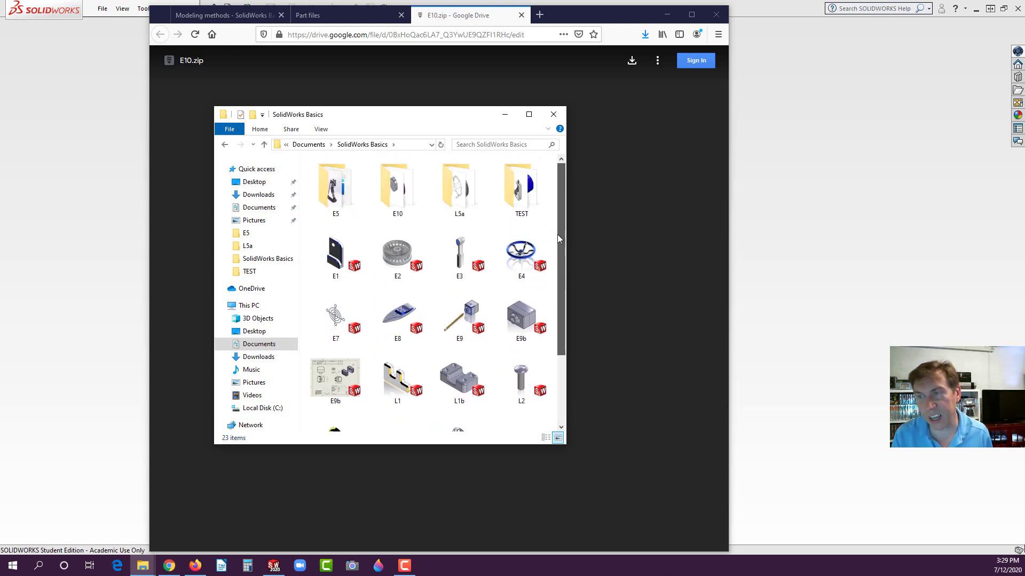
pyautogui.rightClick(390, 183)
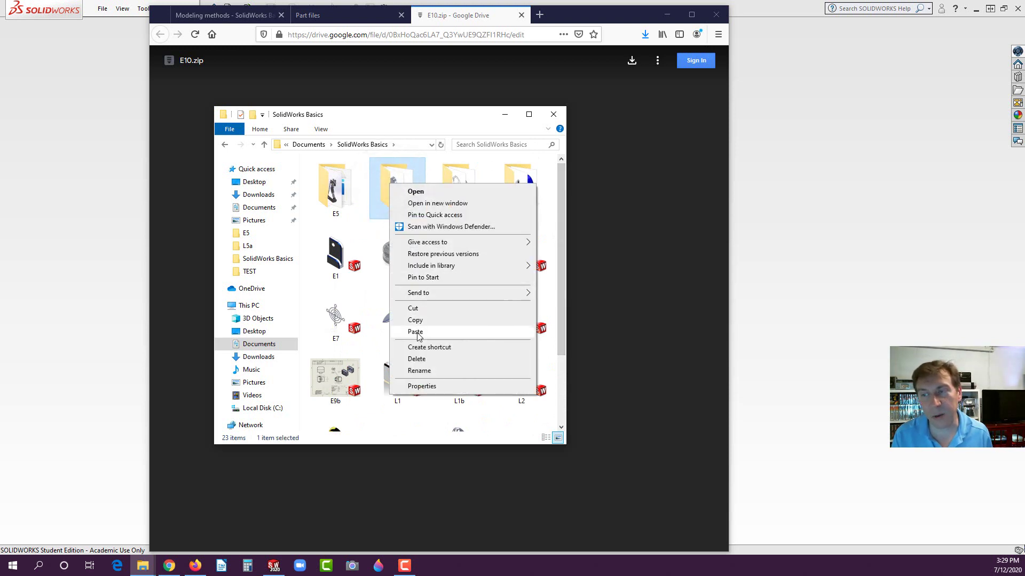
pyautogui.click(361, 228)
pyautogui.doubleClick(384, 197)
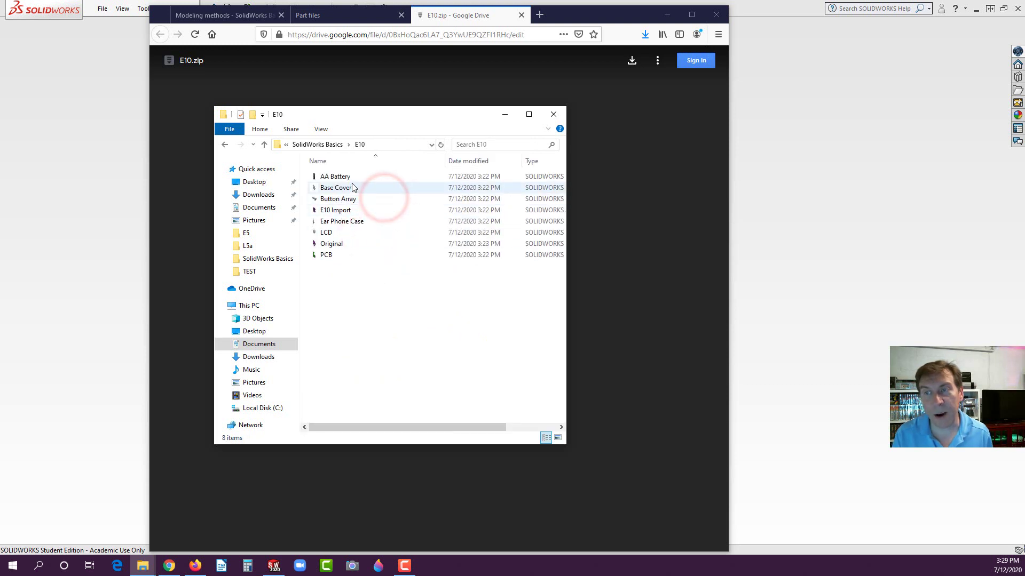
pyautogui.click(557, 437)
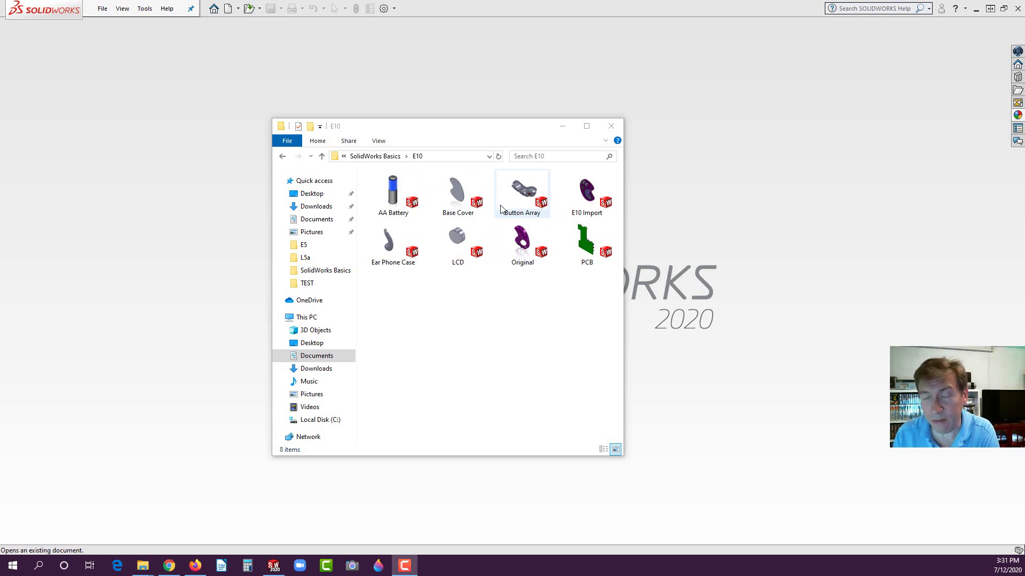
# Open the E10 Import assembly in SolidWorks and turn off RealView Graphics
pyautogui.doubleClick(587, 198)
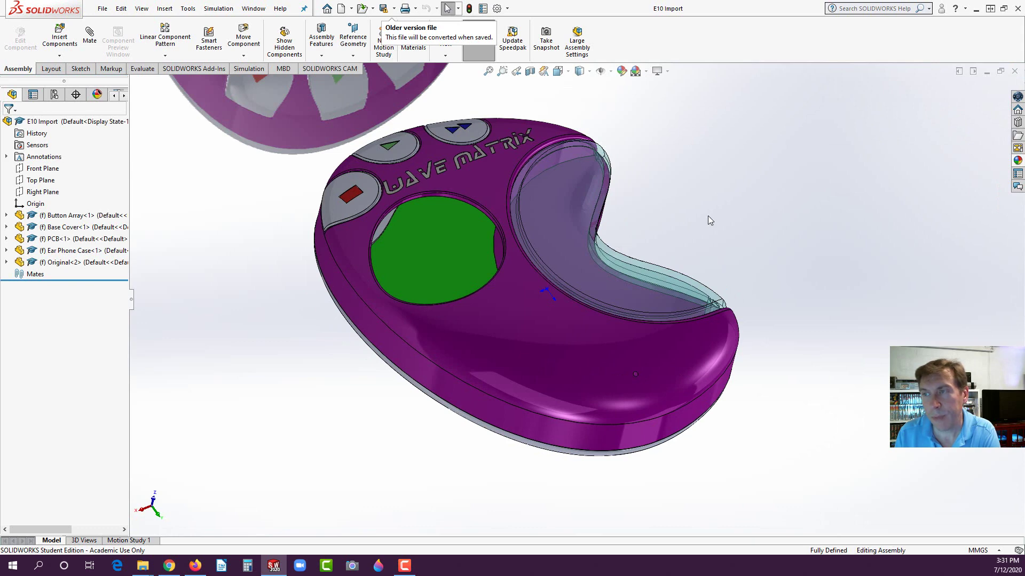
pyautogui.click(669, 72)
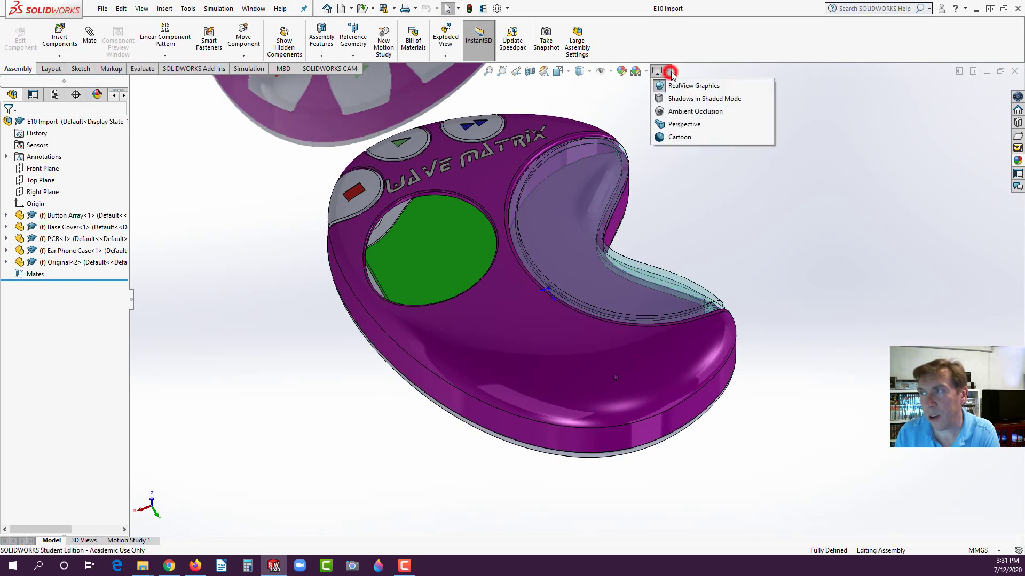
pyautogui.click(661, 85)
# Examine the MP3 player assembly from several angles, including the circuit board opening and the pin at the ear phone case's tip
pyautogui.moveTo(691, 192); pyautogui.dragTo(549, 218, button='middle')
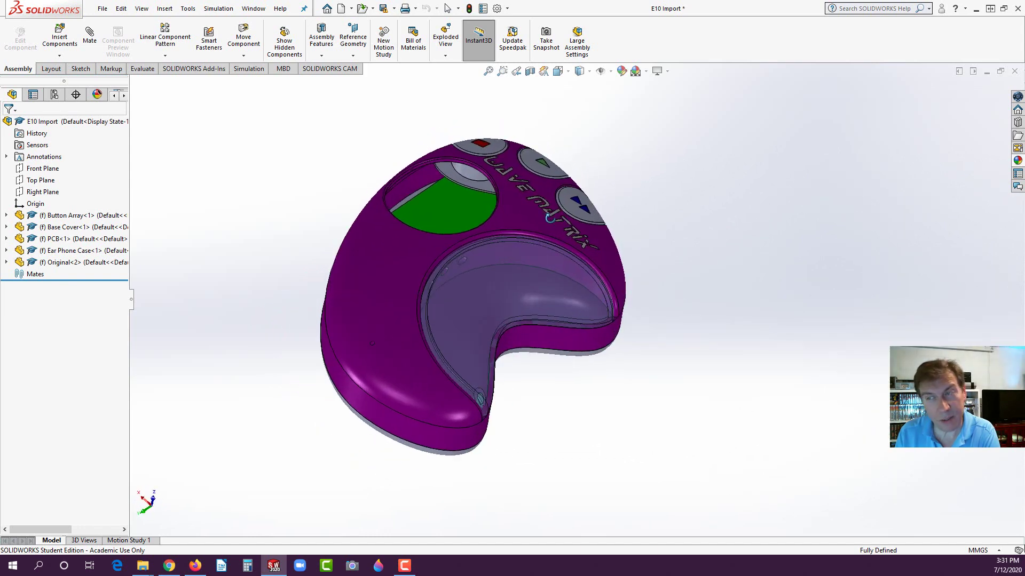
pyautogui.scroll(-5, 450, 176)
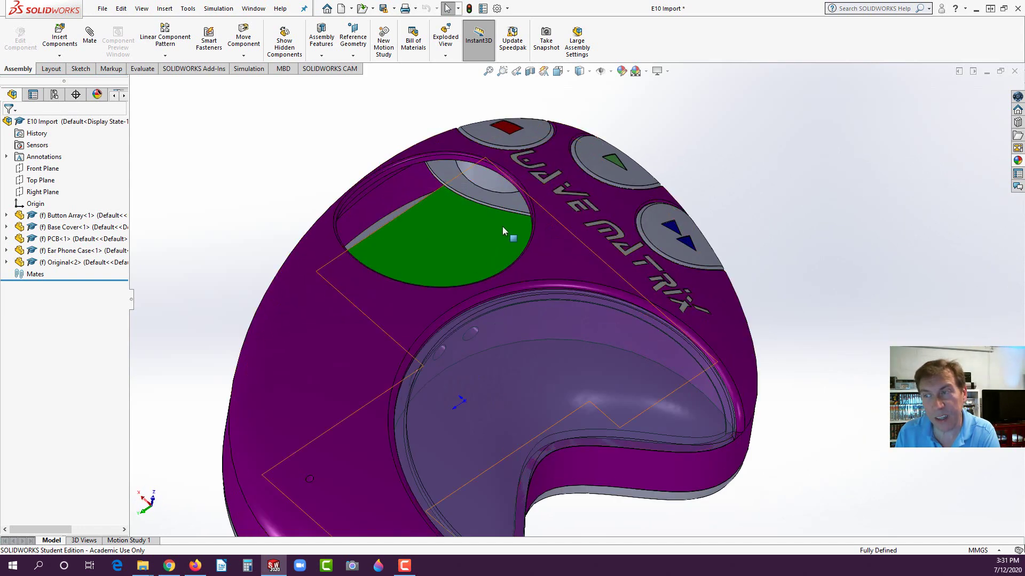
pyautogui.moveTo(444, 239)
pyautogui.mouseDown(button='middle')
pyautogui.moveTo(465, 278)
pyautogui.moveTo(437, 269)
pyautogui.moveTo(442, 251)
pyautogui.mouseUp(button='middle')
pyautogui.scroll(3, 502, 348)
pyautogui.scroll(-2, 507, 360)
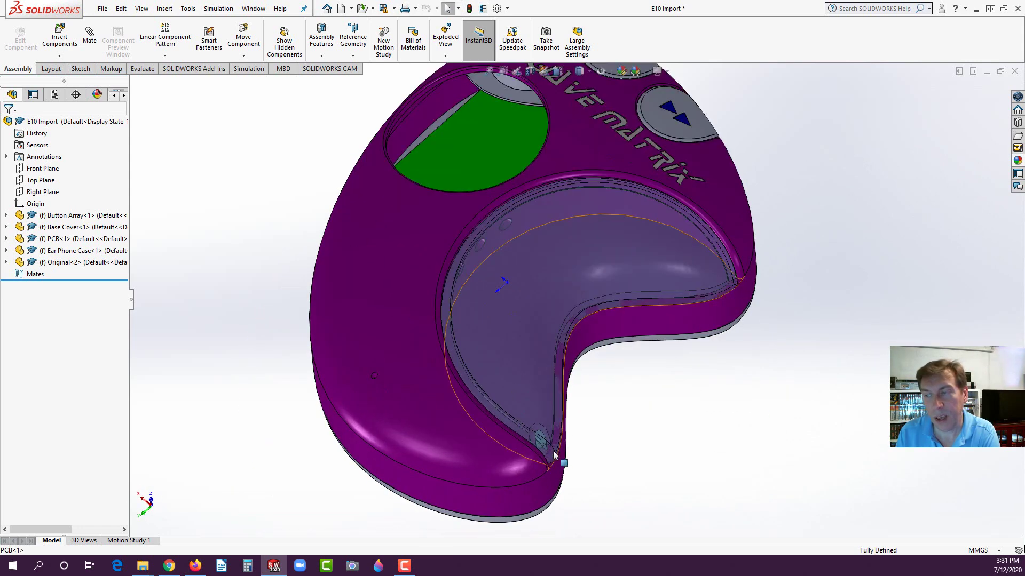
pyautogui.scroll(-6, 553, 450)
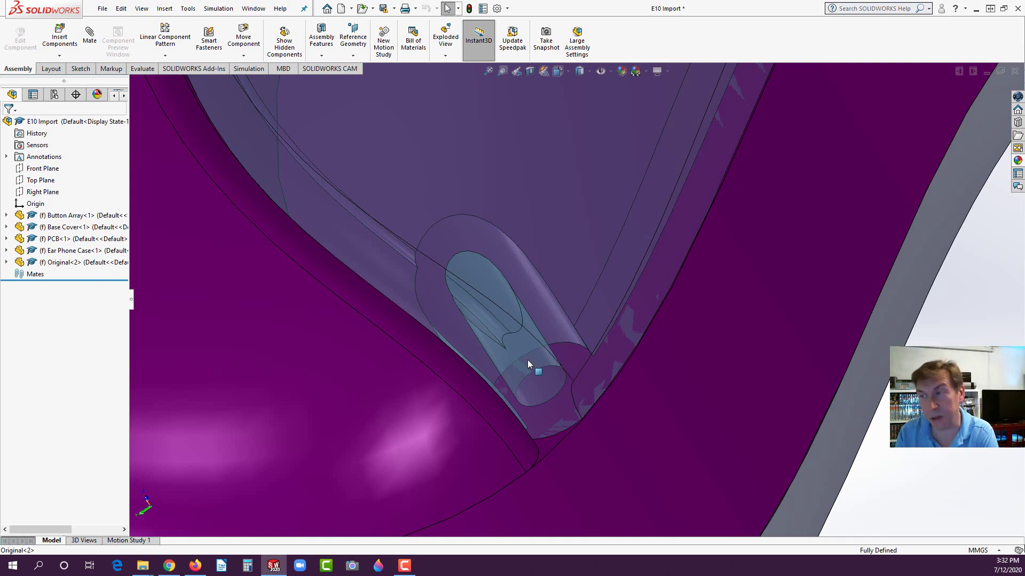
pyautogui.scroll(10, 541, 370)
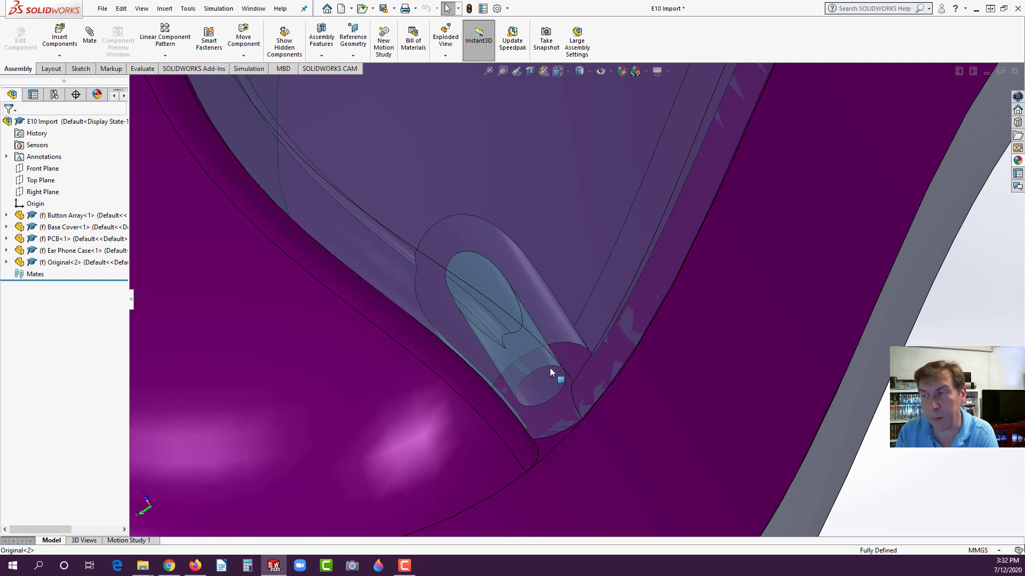
pyautogui.moveTo(656, 254); pyautogui.dragTo(528, 293, button='middle')
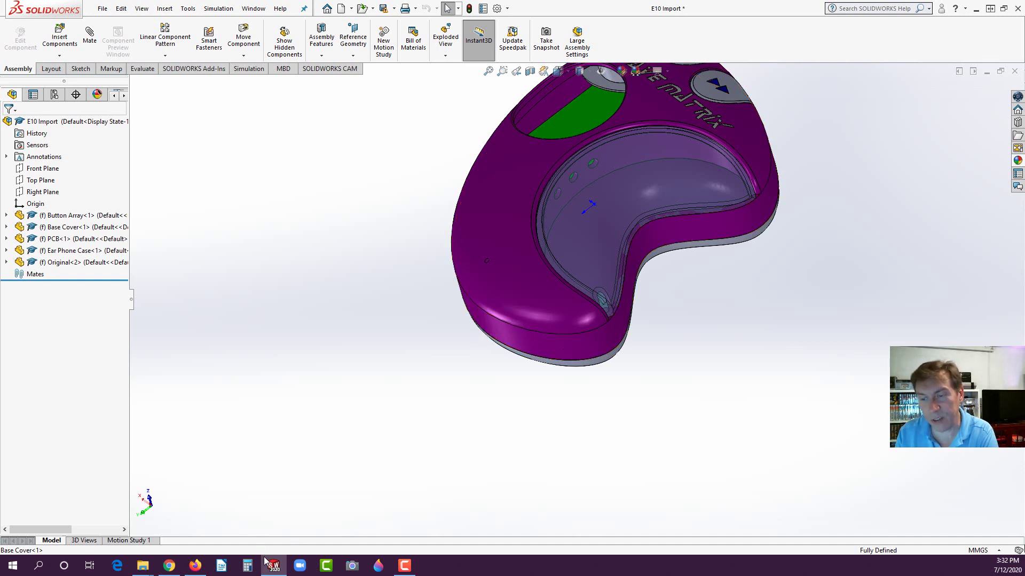
# Switch to Firefox and bring up the Exercise 10 Assembly Editing page of the SolidWorks Basics manual
pyautogui.moveTo(266, 569)
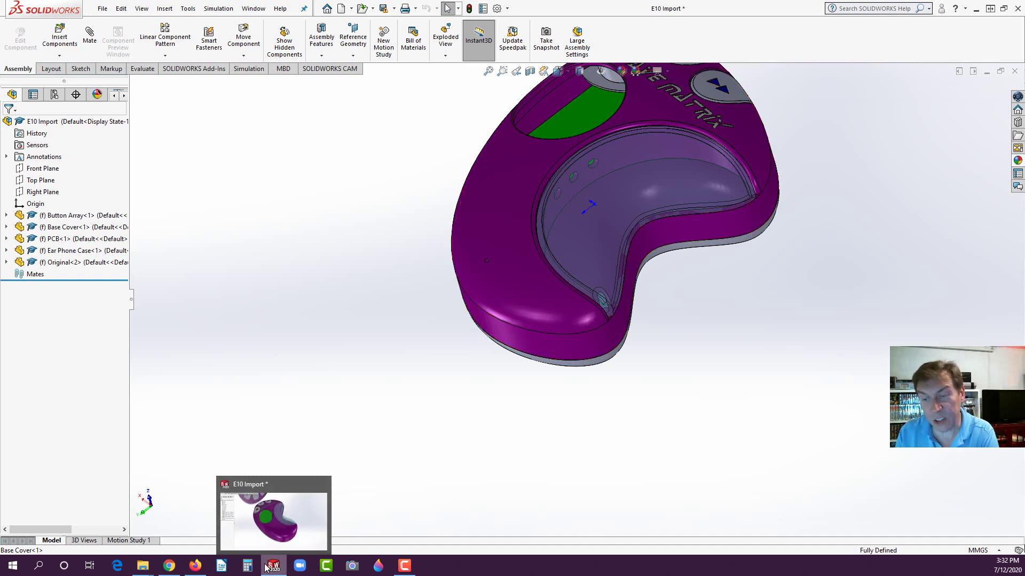
pyautogui.click(197, 567)
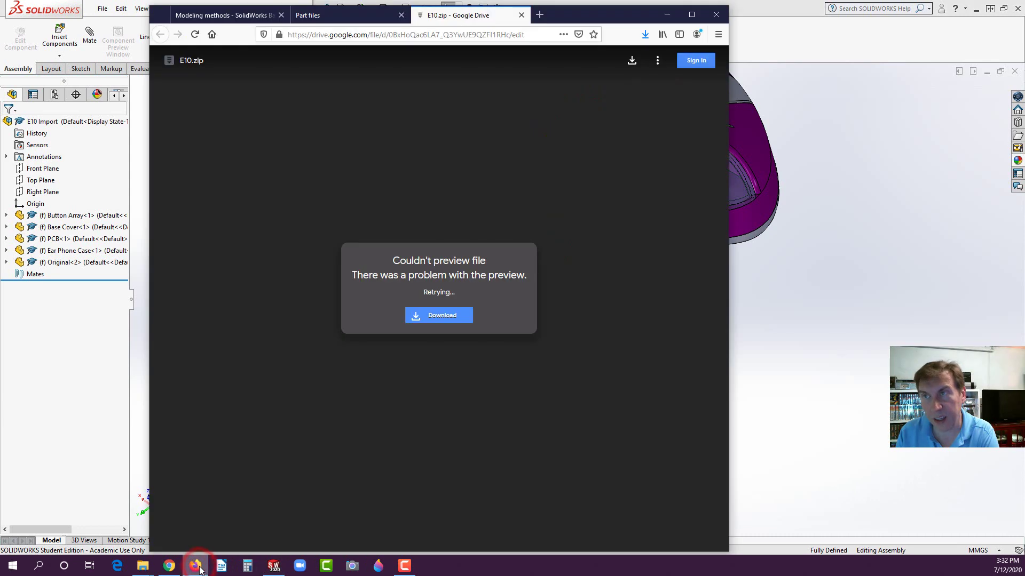
pyautogui.click(246, 20)
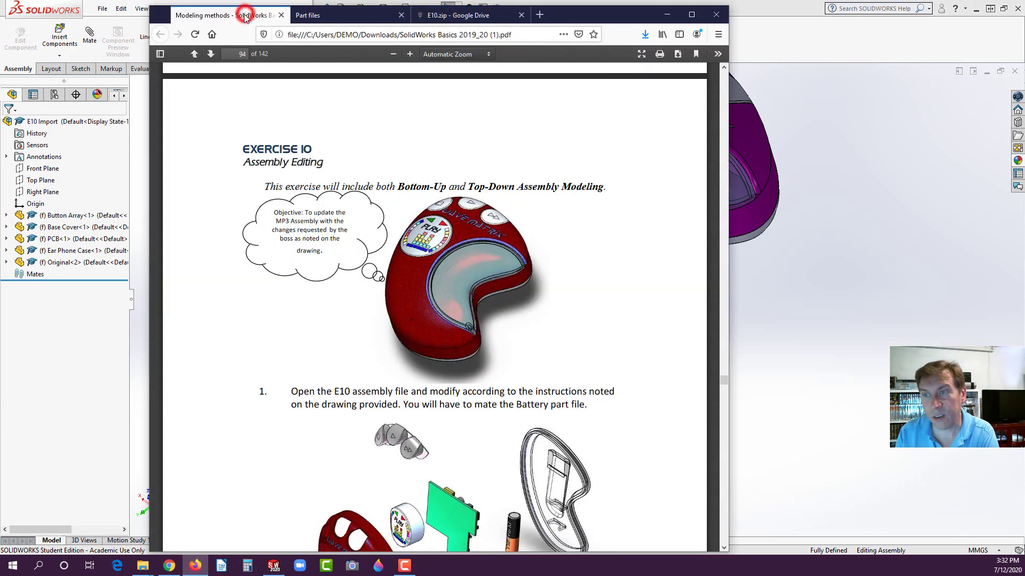
# Rotate the Exercise 10 drawing page in the manual counterclockwise and read the modification notes for each part
pyautogui.scroll(-5, 378, 264)
pyautogui.scroll(-7, 378, 265)
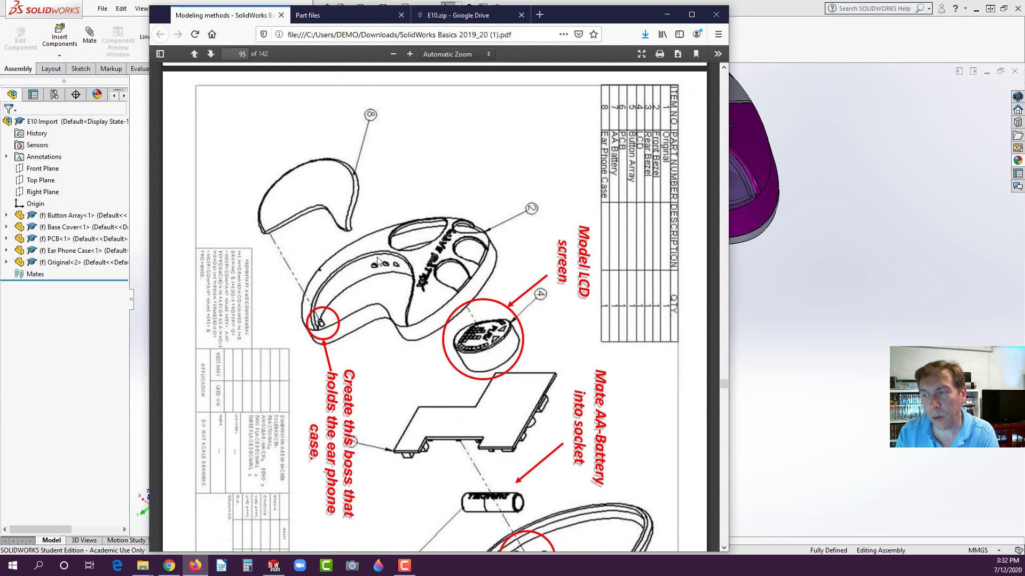
pyautogui.click(718, 54)
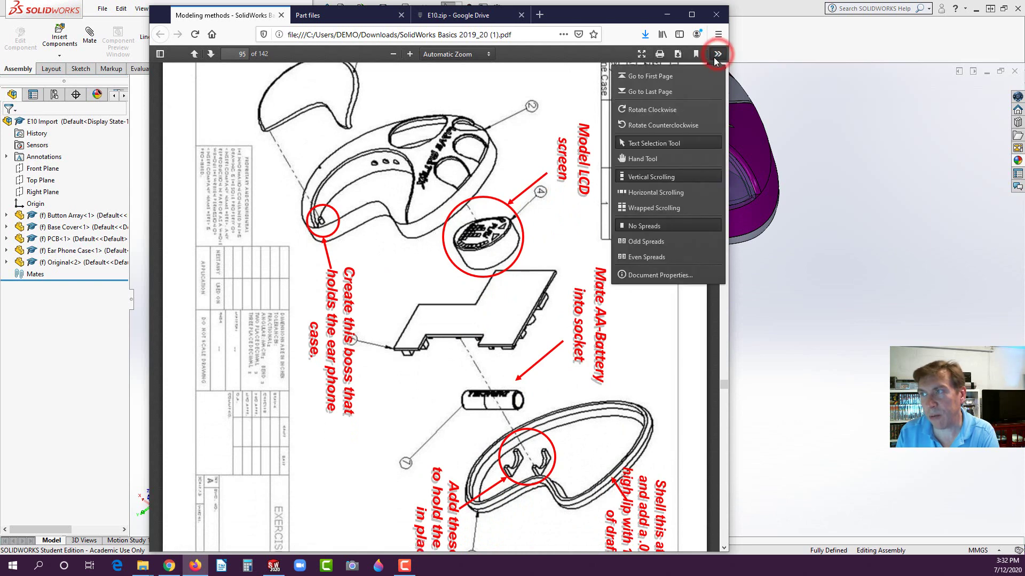
pyautogui.click(651, 126)
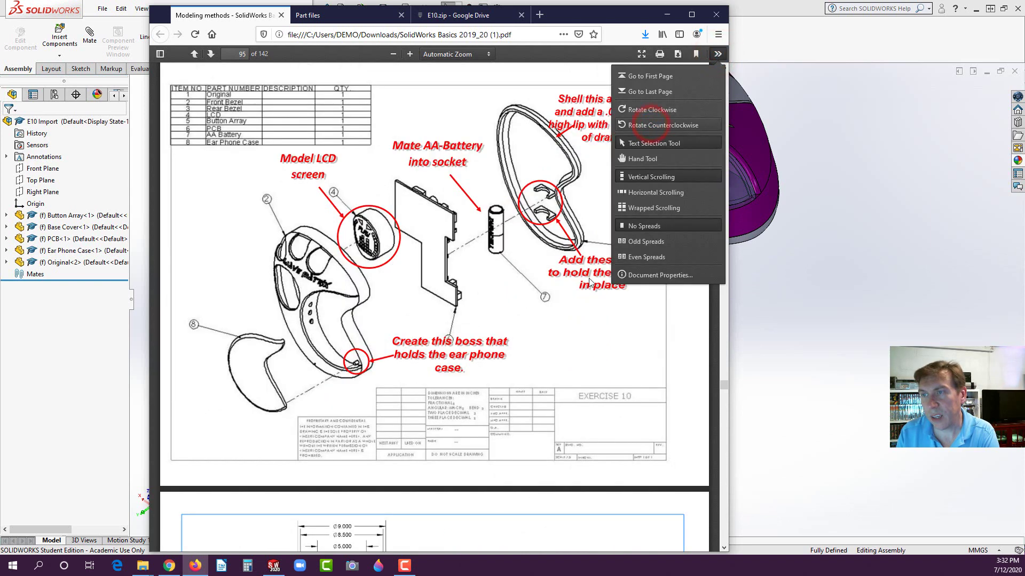
pyautogui.click(662, 337)
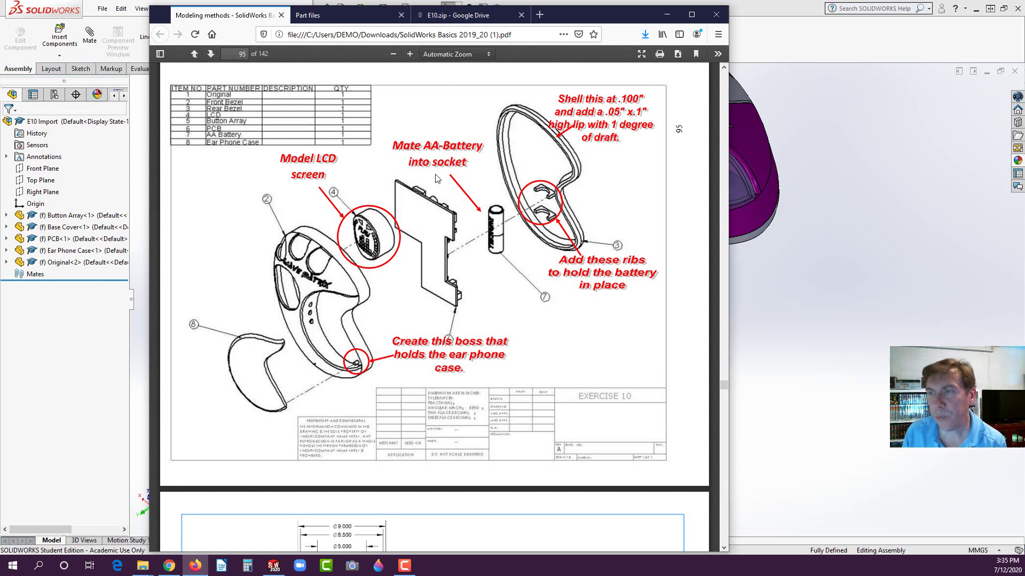
# Switch to SolidWorks and hide the Base Cover on the back of the MP3 player assembly
pyautogui.click(82, 334)
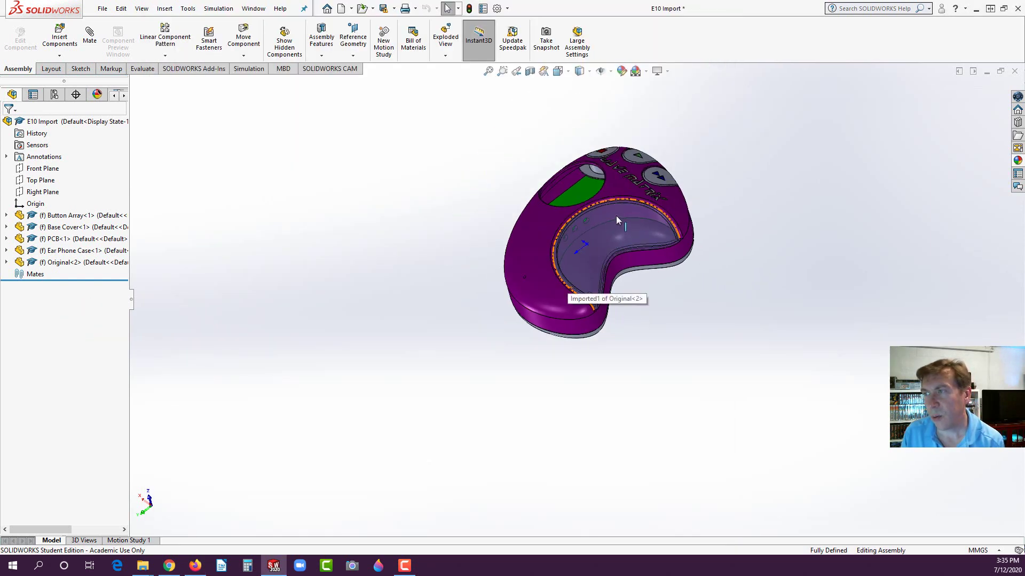
pyautogui.scroll(-5, 616, 215)
pyautogui.moveTo(610, 254); pyautogui.dragTo(451, 152, button='middle')
pyautogui.scroll(4, 649, 302)
pyautogui.moveTo(705, 261); pyautogui.dragTo(709, 370, button='middle')
pyautogui.scroll(-3, 600, 262)
pyautogui.click(515, 222)
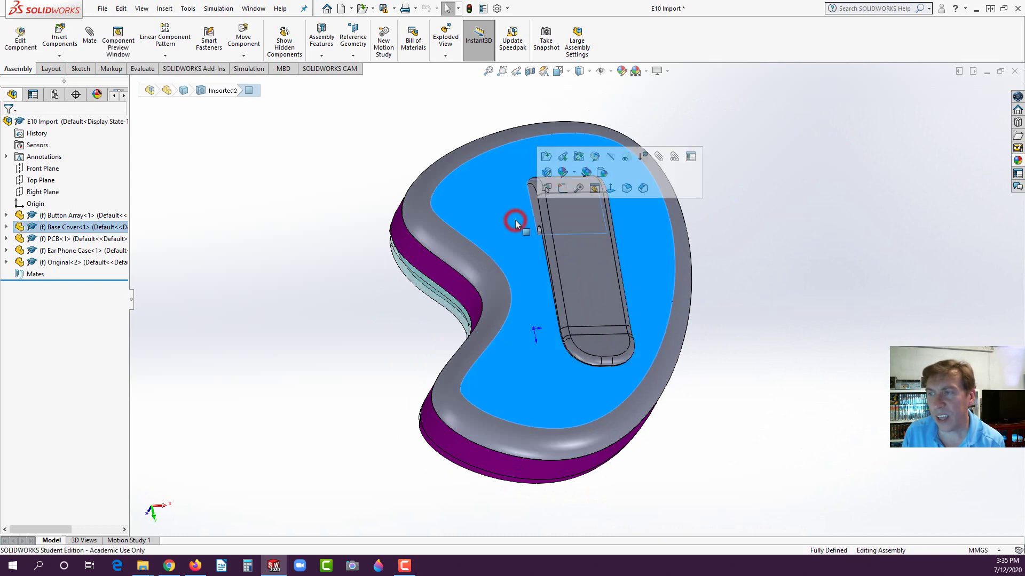
pyautogui.click(611, 157)
# Inspect the exposed circuit board and the curved face of its battery socket
pyautogui.moveTo(614, 152); pyautogui.dragTo(449, 407, button='middle')
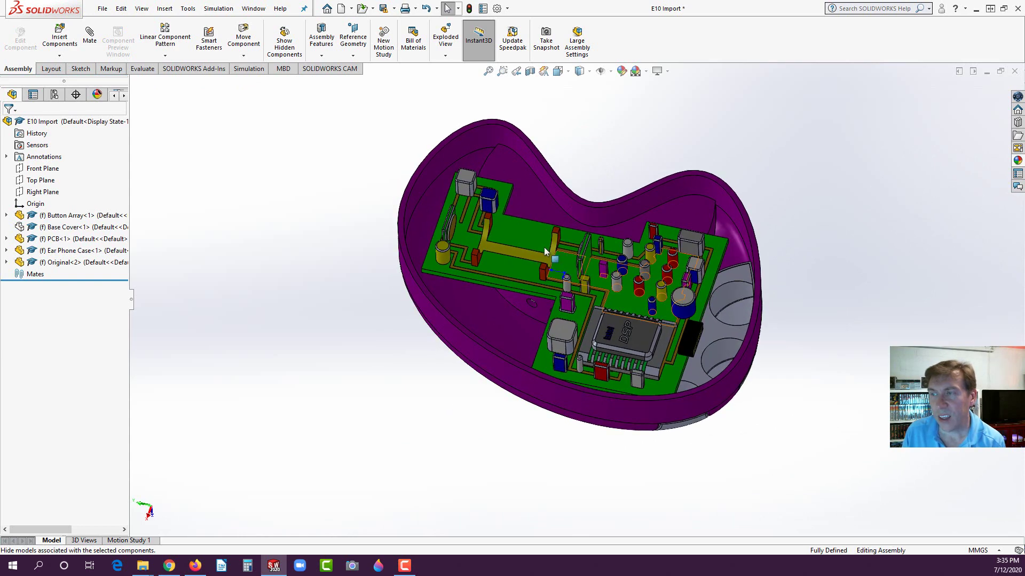
pyautogui.moveTo(543, 248); pyautogui.dragTo(520, 251, button='middle')
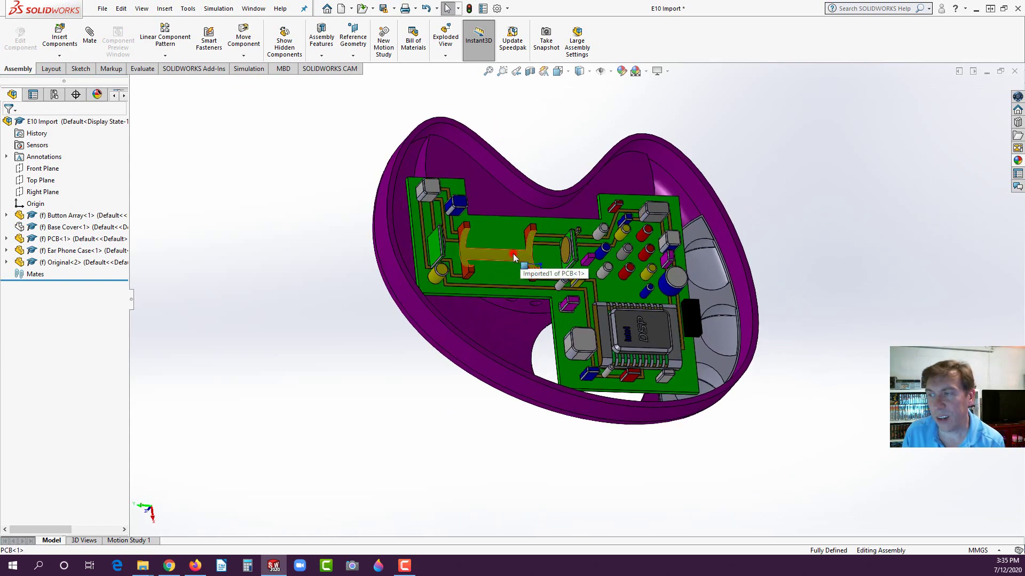
pyautogui.click(520, 252)
pyautogui.moveTo(548, 329); pyautogui.dragTo(536, 308, button='middle')
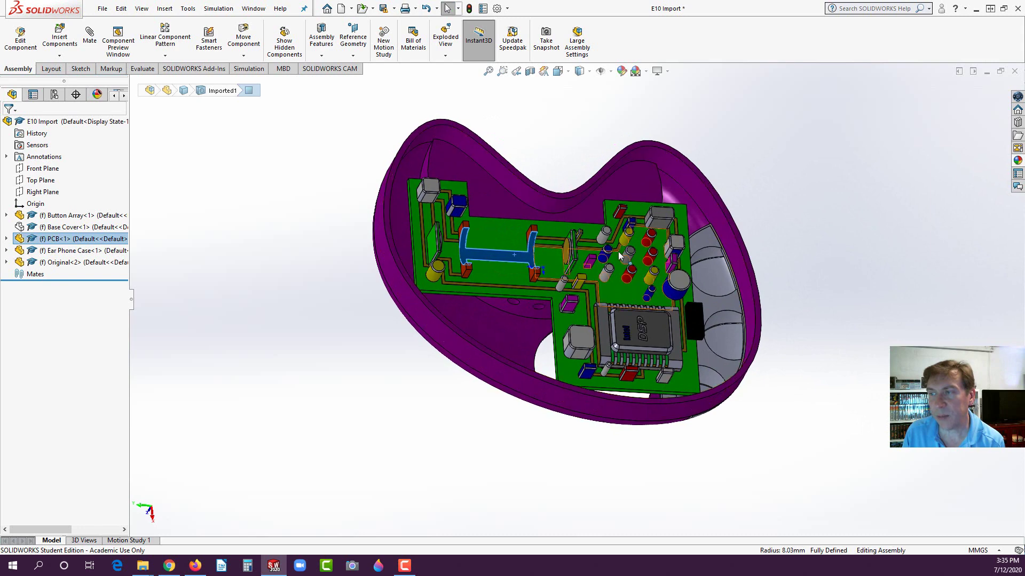
pyautogui.click(376, 384)
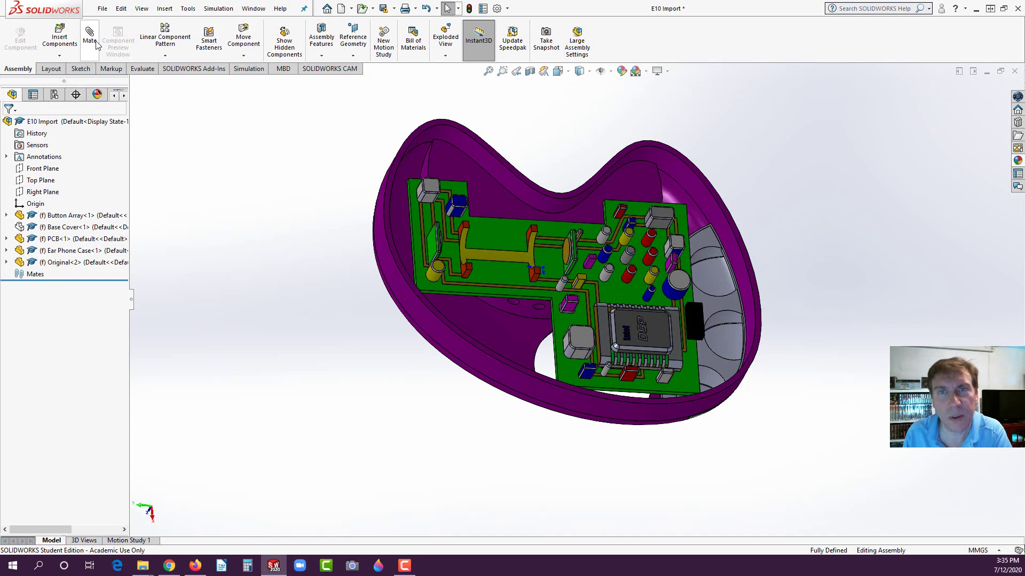
# Insert the AA Battery part from the E10 folder and place it beside the circuit board's battery socket
pyautogui.click(60, 37)
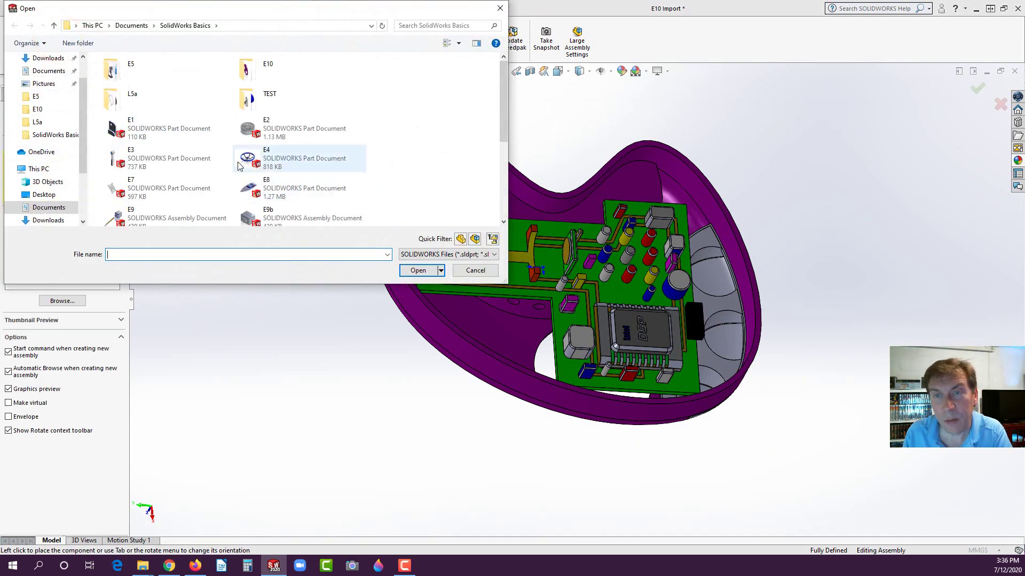
pyautogui.doubleClick(271, 67)
pyautogui.click(128, 73)
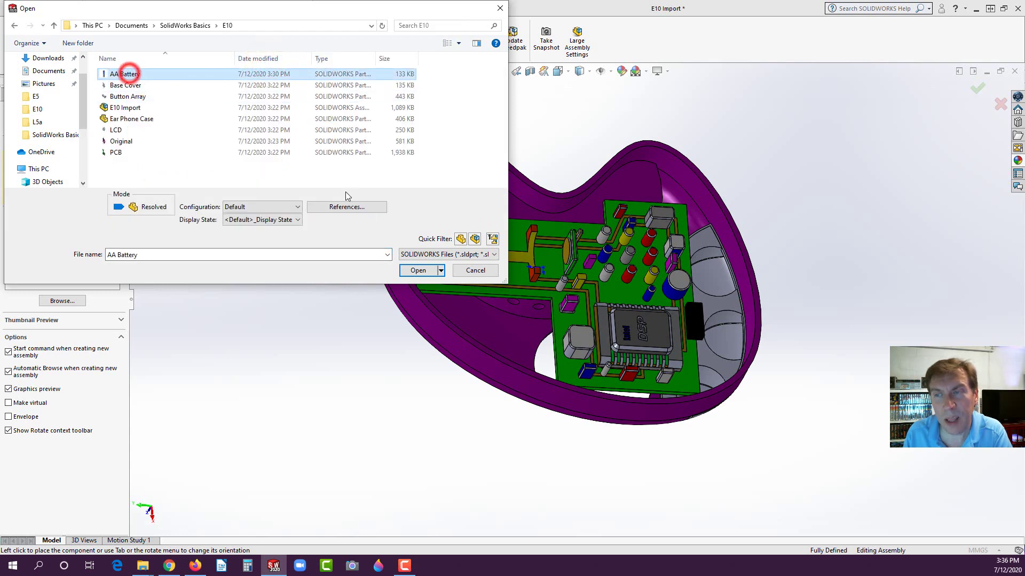
pyautogui.click(418, 270)
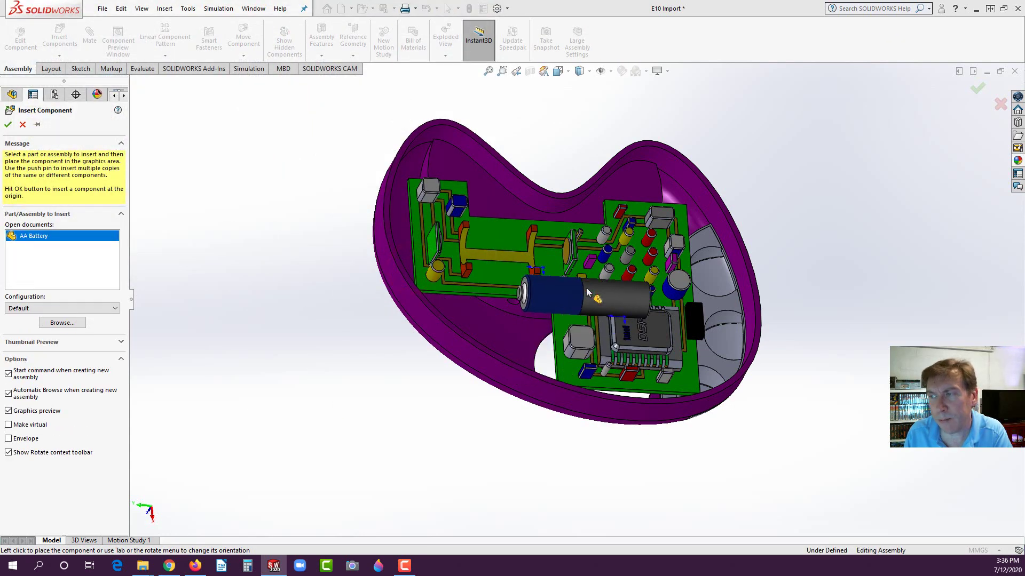
pyautogui.click(507, 177)
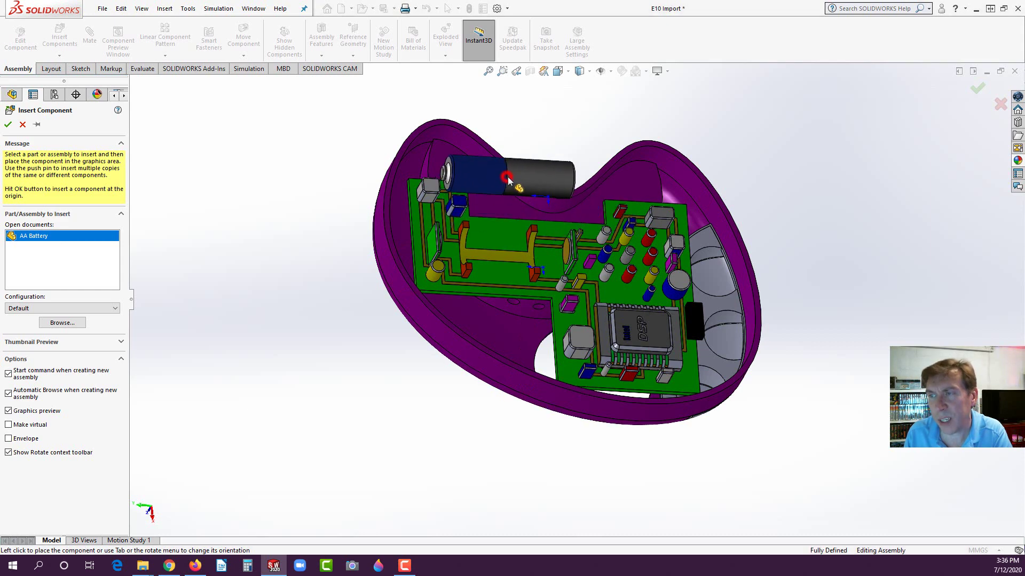
pyautogui.click(274, 168)
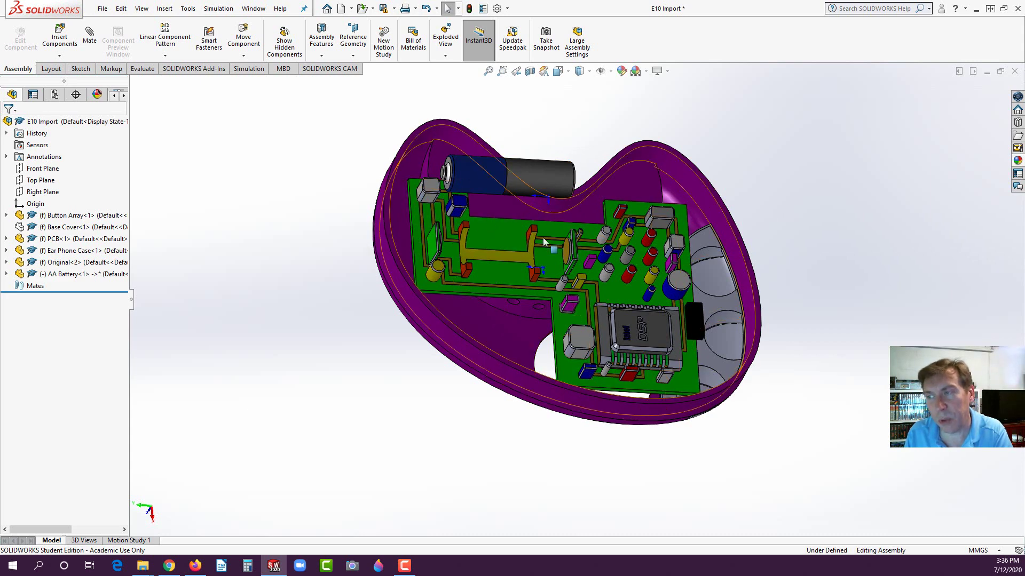
# Hide the origins in the assembly view
pyautogui.click(211, 186)
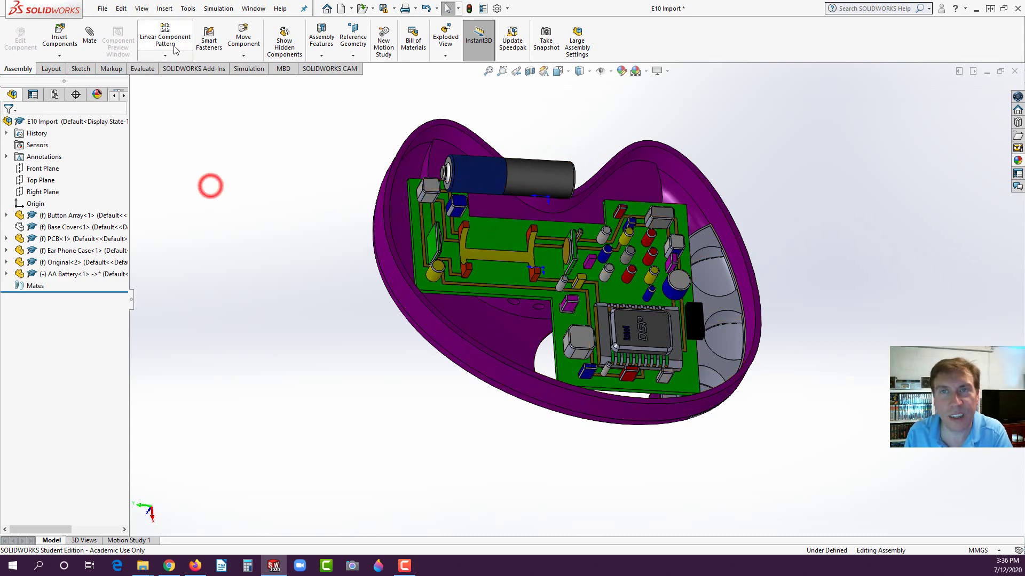
pyautogui.click(143, 9)
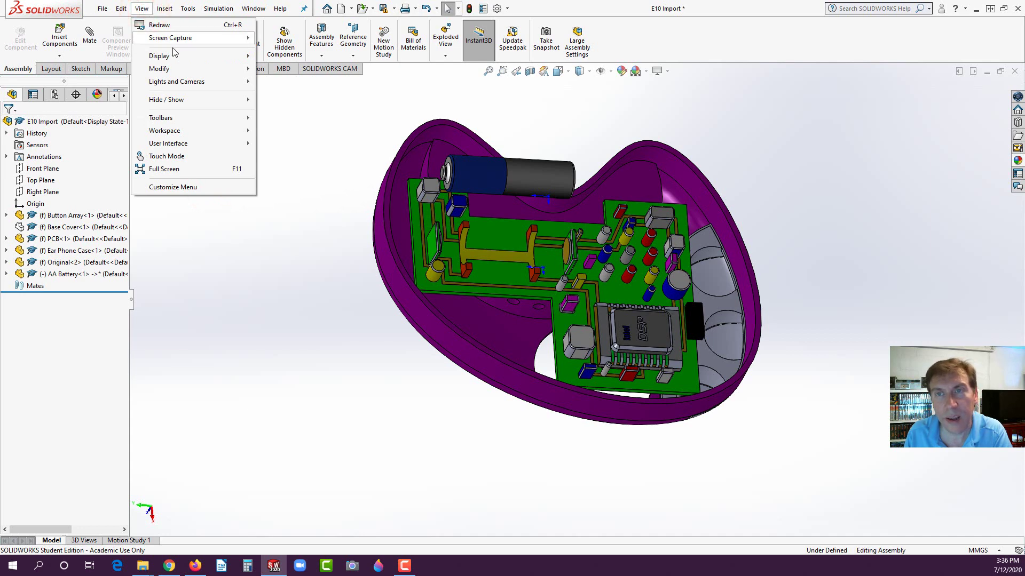
pyautogui.moveTo(196, 100)
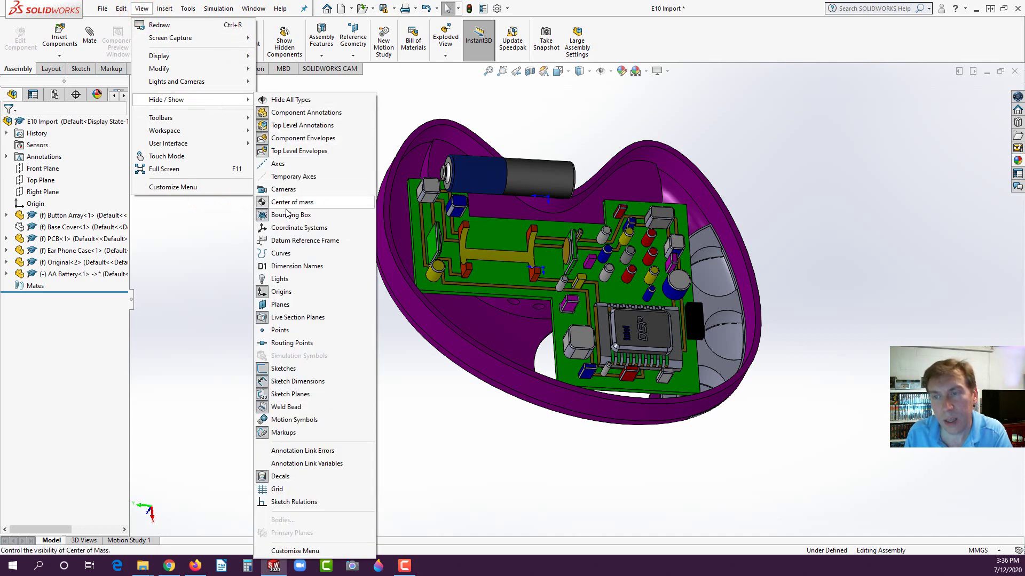
pyautogui.click(262, 292)
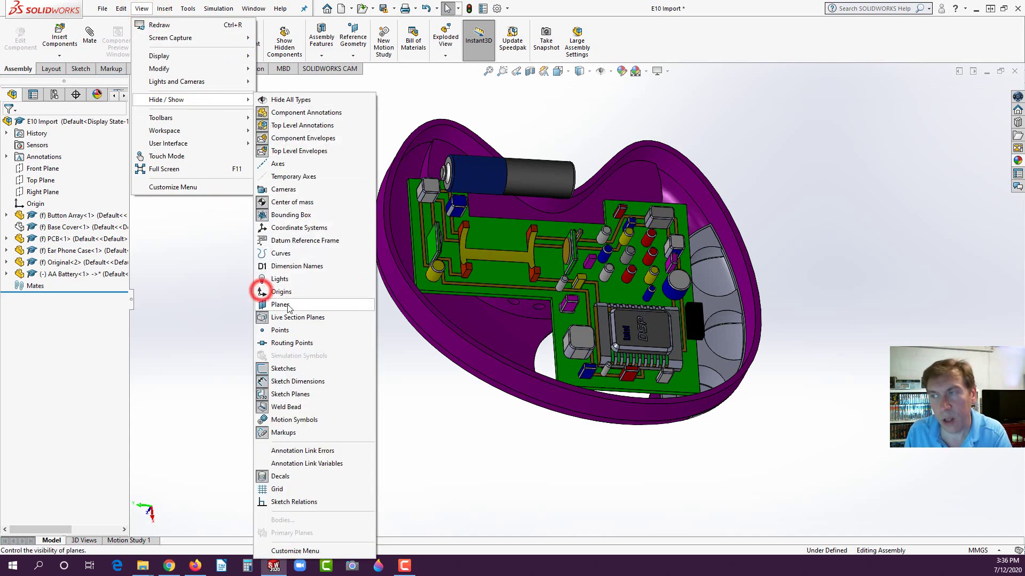
pyautogui.click(208, 327)
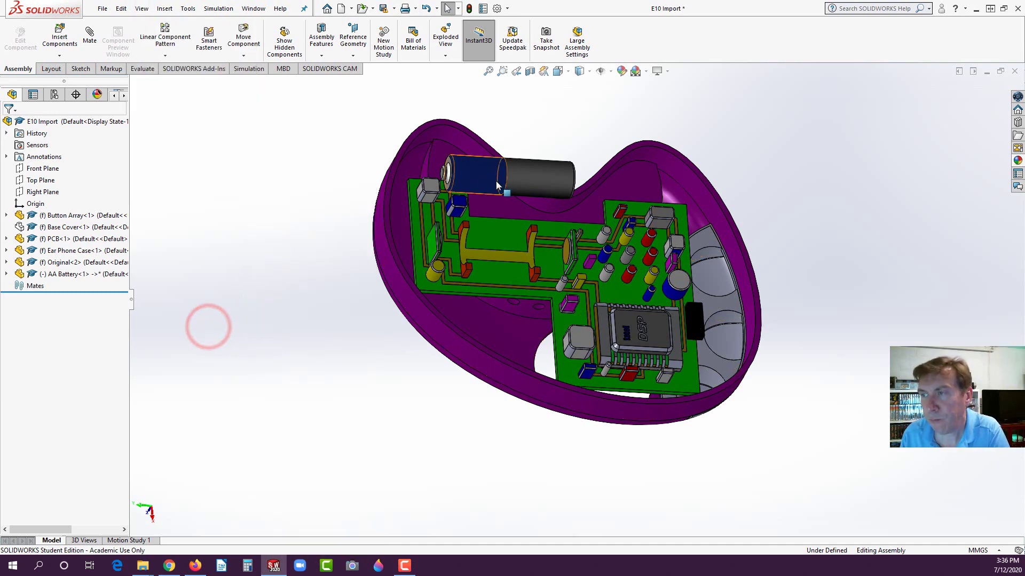
# Move the AA battery onto the circuit board's socket and mate its cylindrical body concentric with the socket's curved face
pyautogui.moveTo(505, 202); pyautogui.dragTo(479, 146, button='middle')
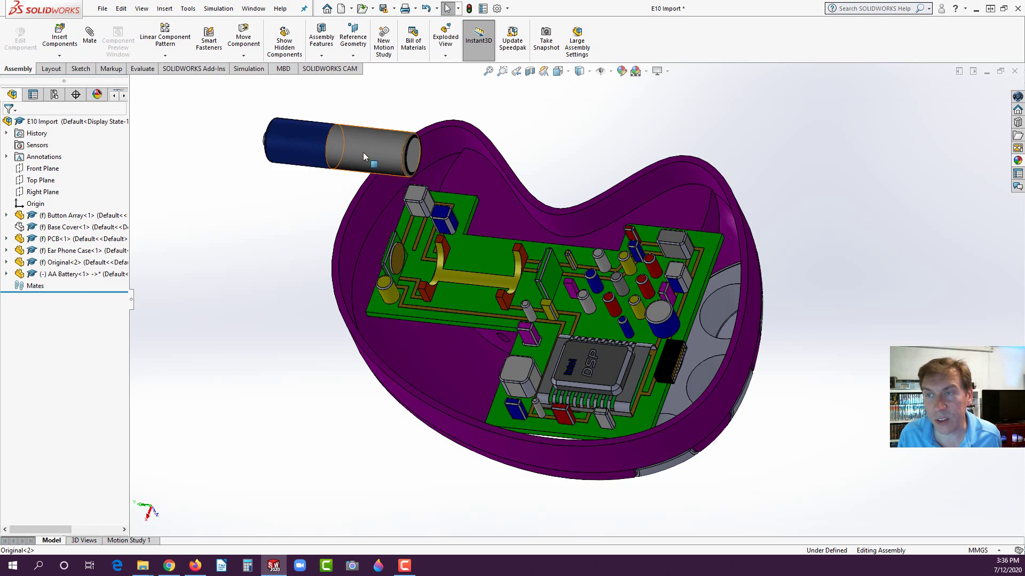
pyautogui.moveTo(363, 152); pyautogui.dragTo(475, 278)
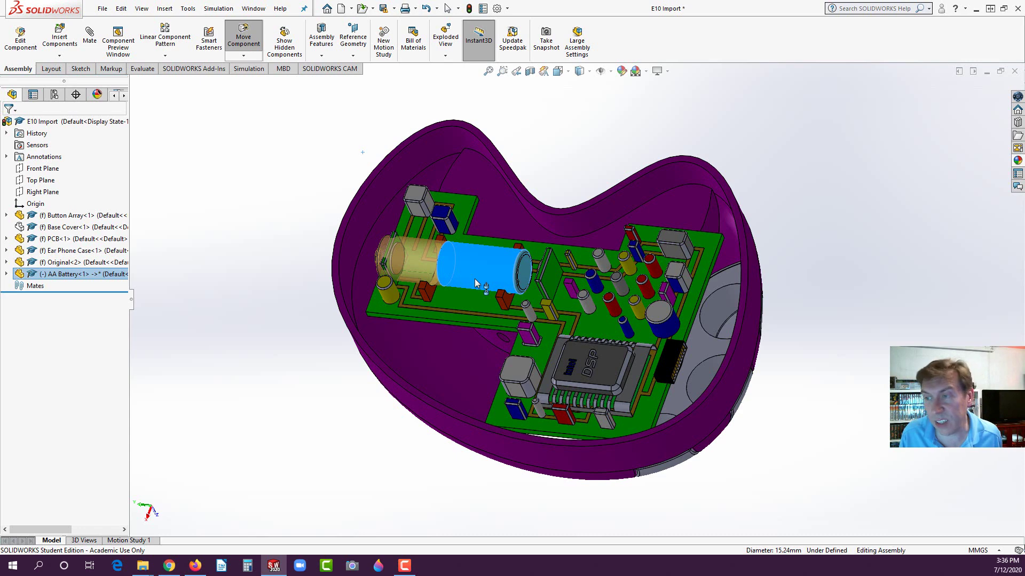
pyautogui.moveTo(475, 279); pyautogui.dragTo(475, 278)
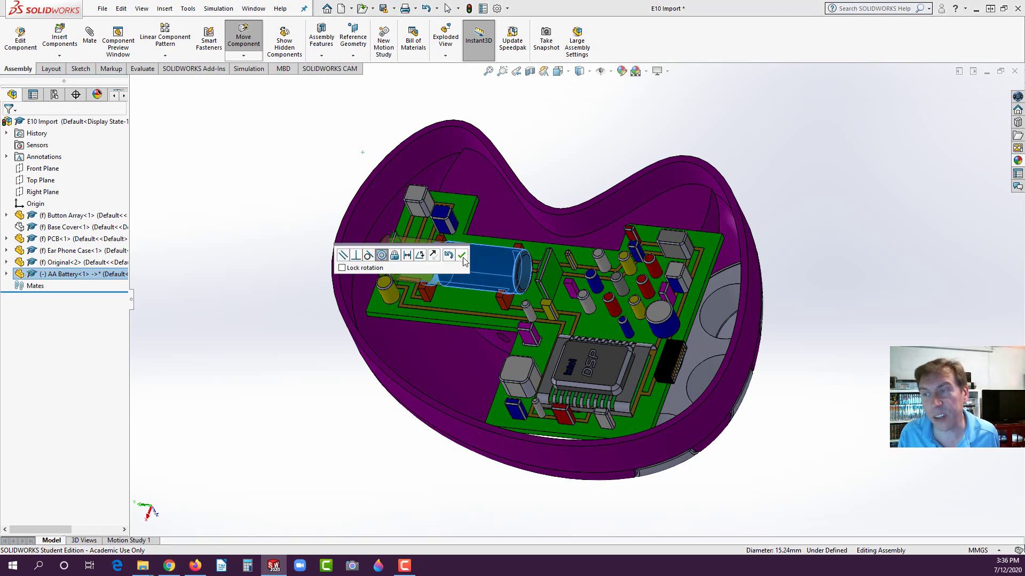
pyautogui.click(462, 257)
# Add a coincident mate between the battery's flat end face and the round contact facing it on the circuit board
pyautogui.scroll(-2, 563, 279)
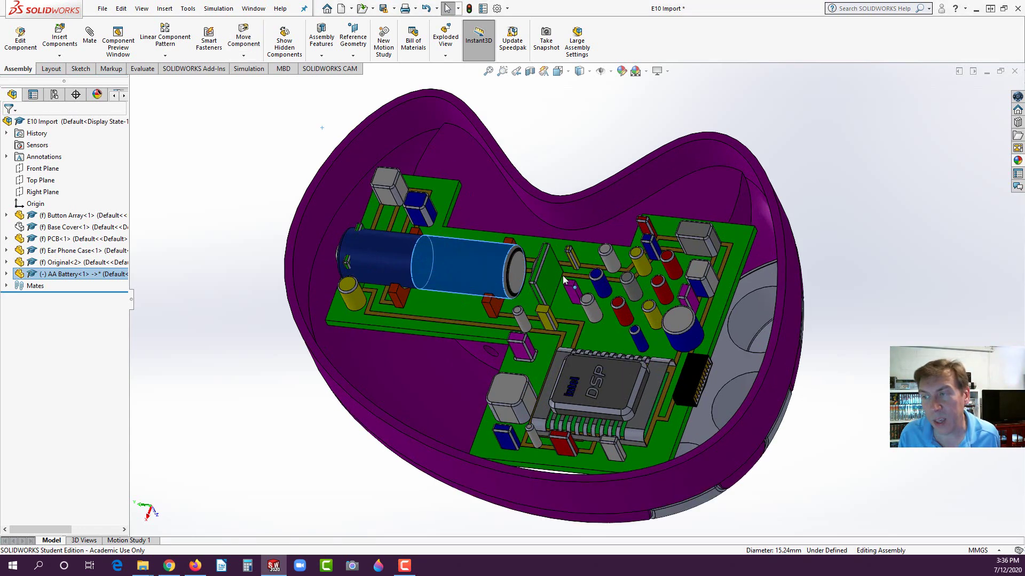
pyautogui.scroll(-5, 556, 277)
pyautogui.click(495, 271)
pyautogui.moveTo(483, 291); pyautogui.dragTo(535, 283, button='middle')
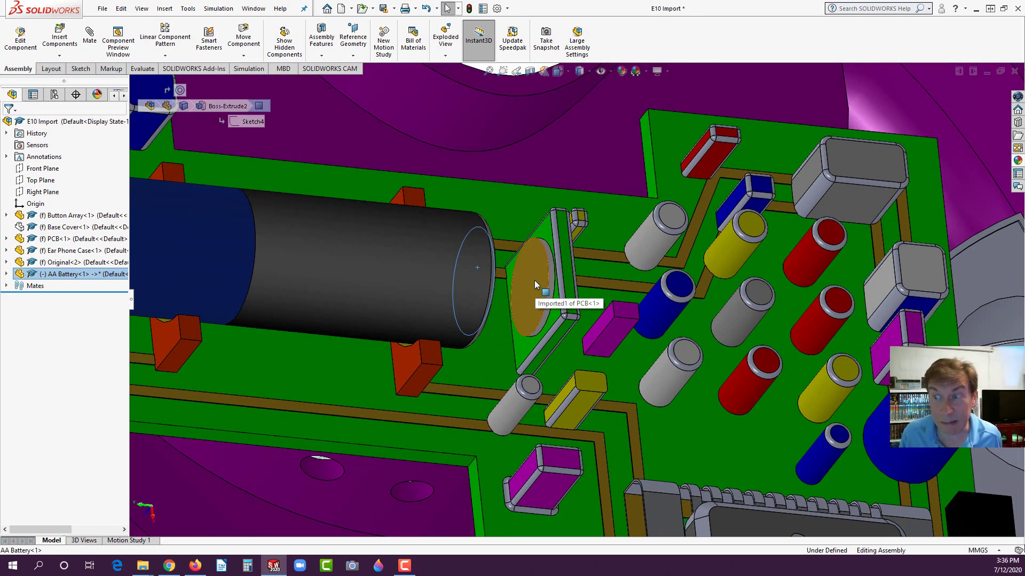
pyautogui.click(90, 36)
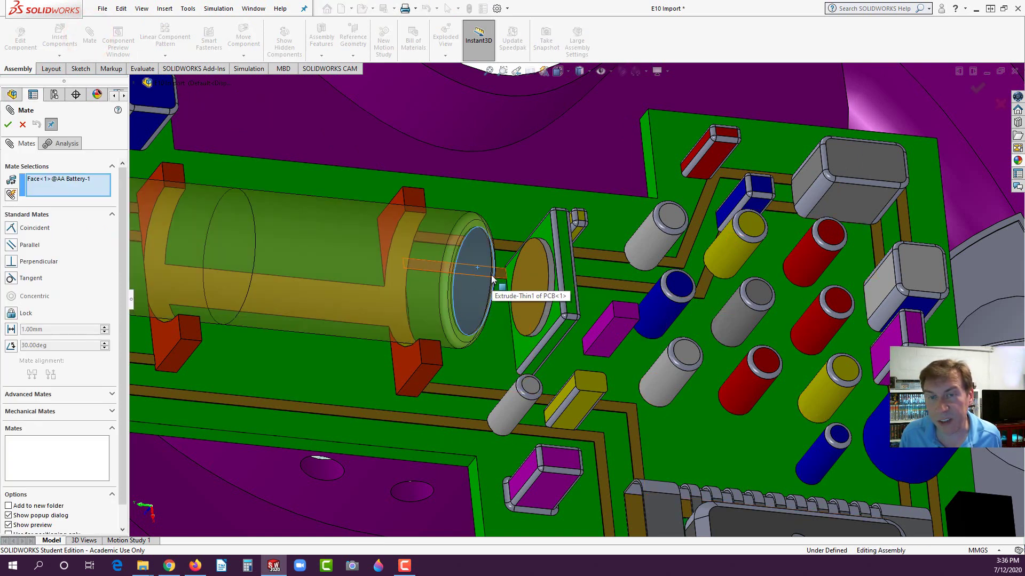
pyautogui.click(534, 271)
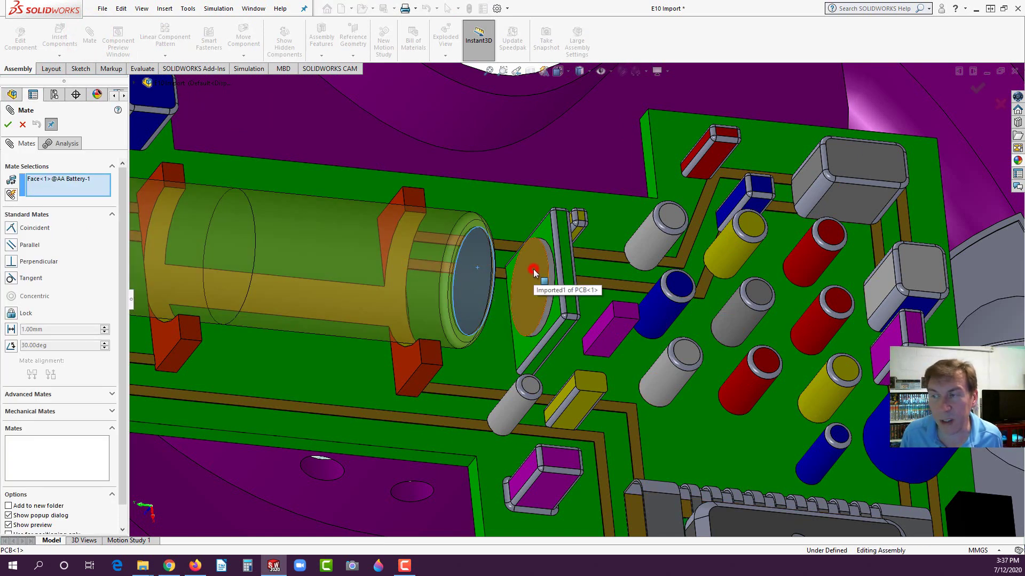
pyautogui.click(655, 257)
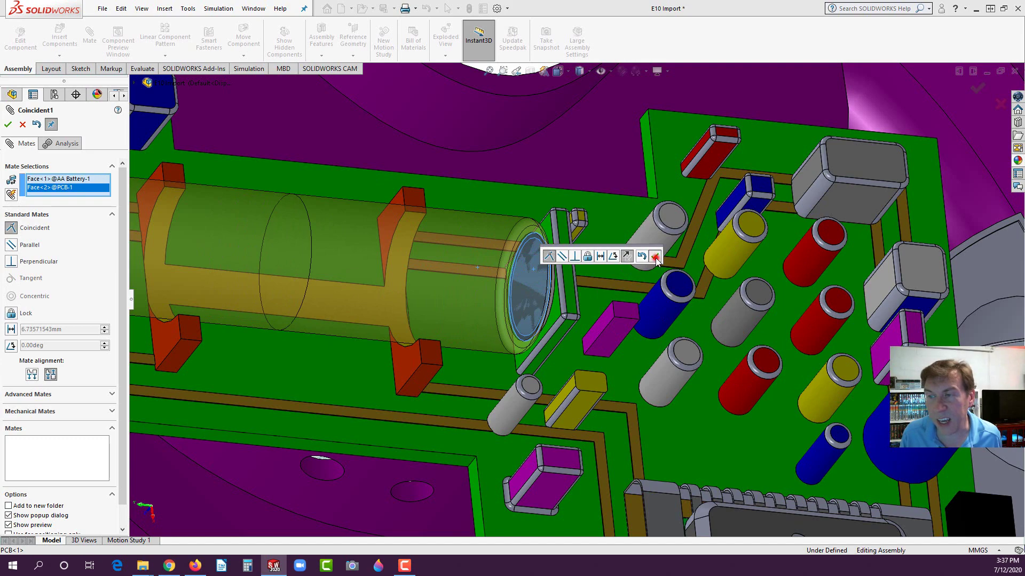
# Check how the battery fits between the two end contacts of its socket, and finish mating
pyautogui.scroll(3, 462, 323)
pyautogui.moveTo(459, 323); pyautogui.dragTo(408, 299, button='middle')
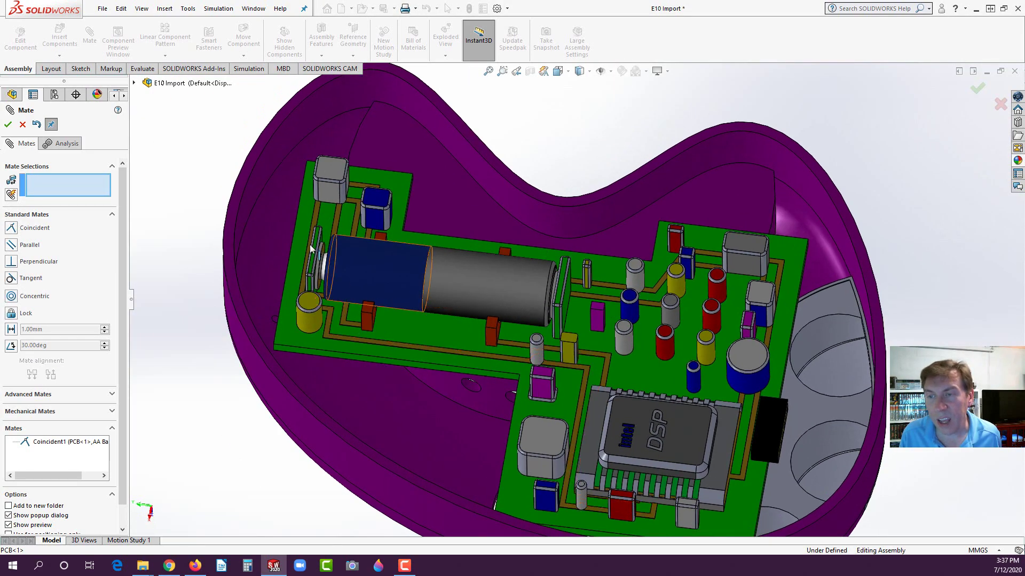
pyautogui.scroll(-3, 312, 250)
pyautogui.scroll(3, 309, 330)
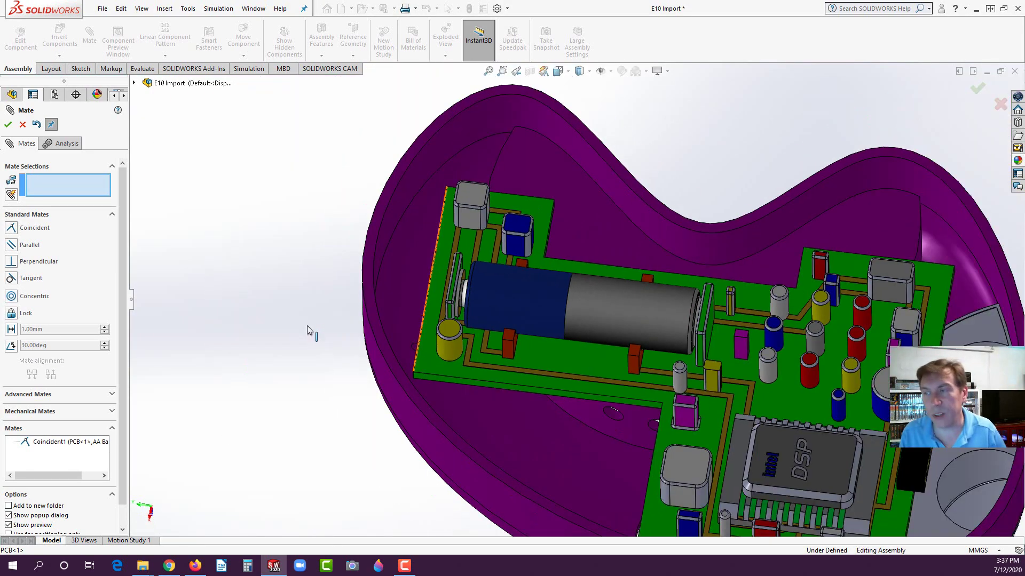
pyautogui.scroll(1, 307, 327)
pyautogui.moveTo(549, 289)
pyautogui.mouseDown(button='middle')
pyautogui.moveTo(611, 402)
pyautogui.moveTo(556, 304)
pyautogui.mouseUp(button='middle')
pyautogui.scroll(2, 555, 304)
pyautogui.scroll(-1, 709, 335)
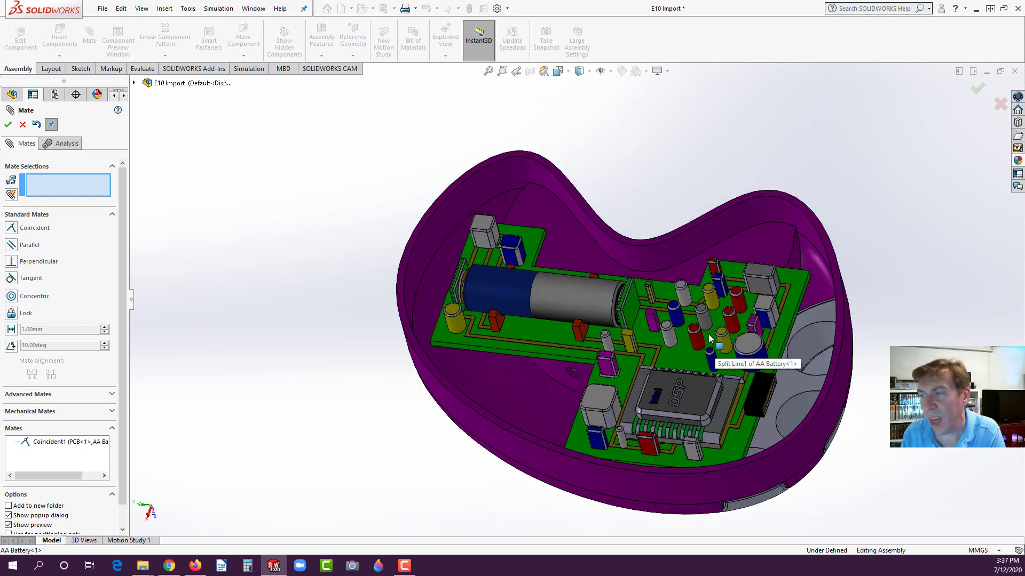
pyautogui.scroll(-2, 710, 338)
pyautogui.click(8, 124)
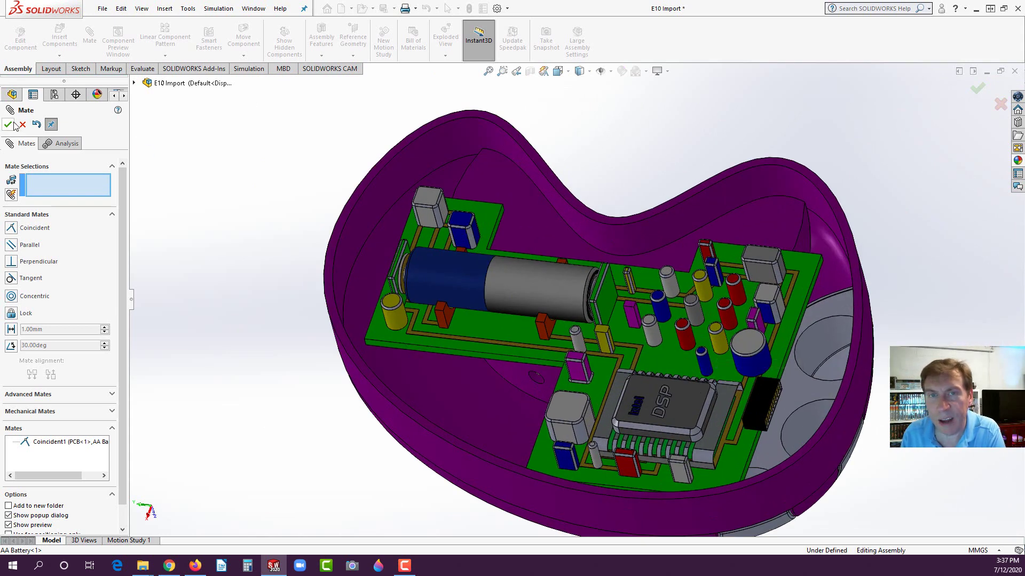
pyautogui.click(216, 207)
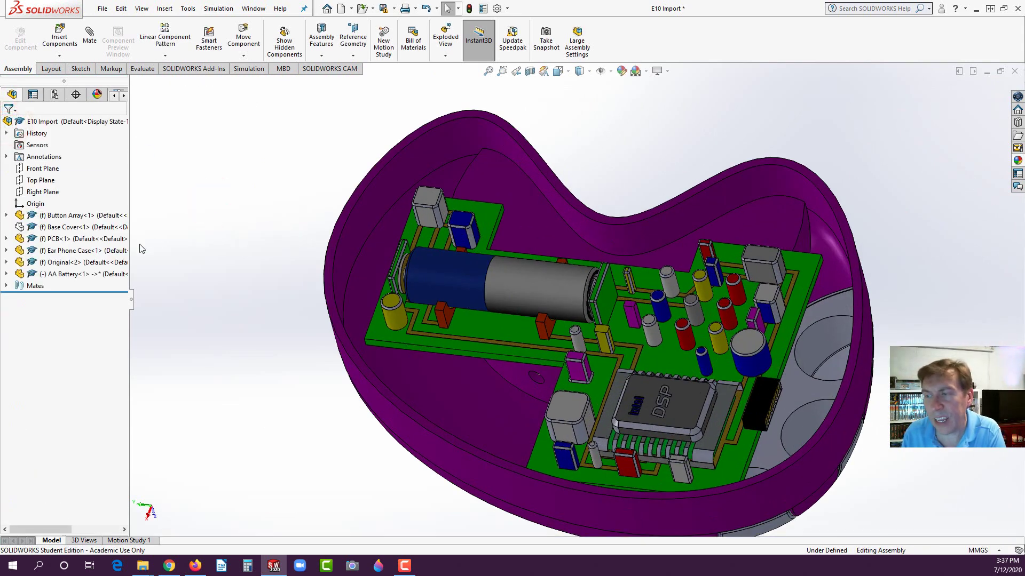
# Turn the assembly to its front and examine the ear phone case's tip where the retaining boss belongs
pyautogui.moveTo(458, 290); pyautogui.dragTo(660, 293, button='middle')
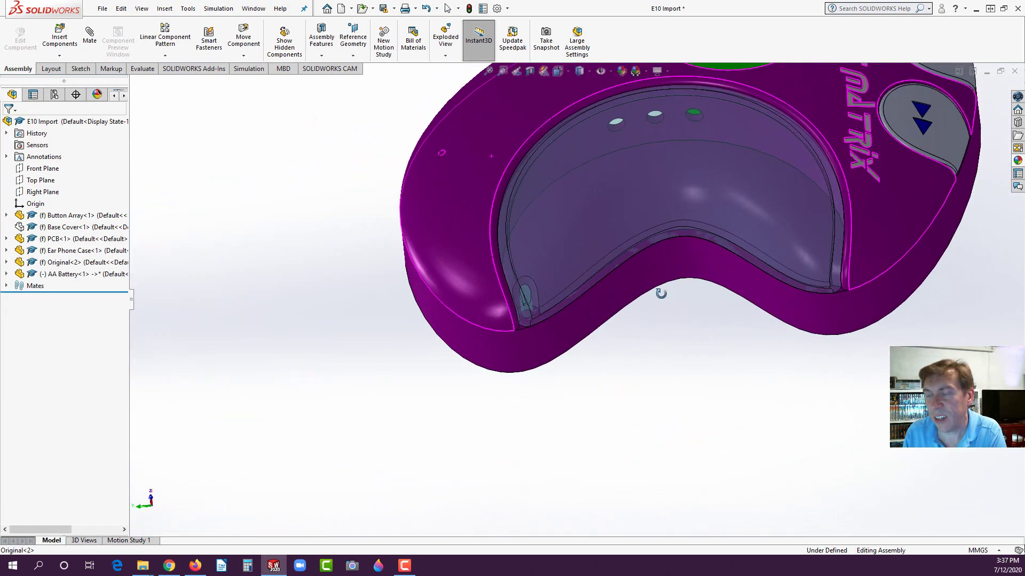
pyautogui.scroll(3, 649, 296)
pyautogui.scroll(-5, 629, 247)
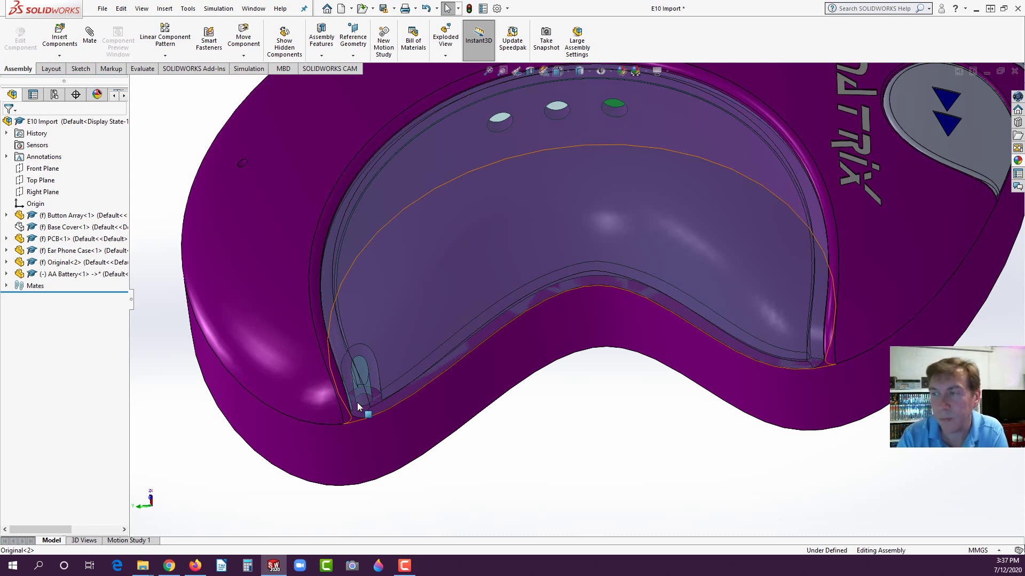
# Edit the Original housing in place within the assembly and start a sketch on its recessed kidney-shaped face beneath the ear phone case
pyautogui.scroll(-5, 357, 402)
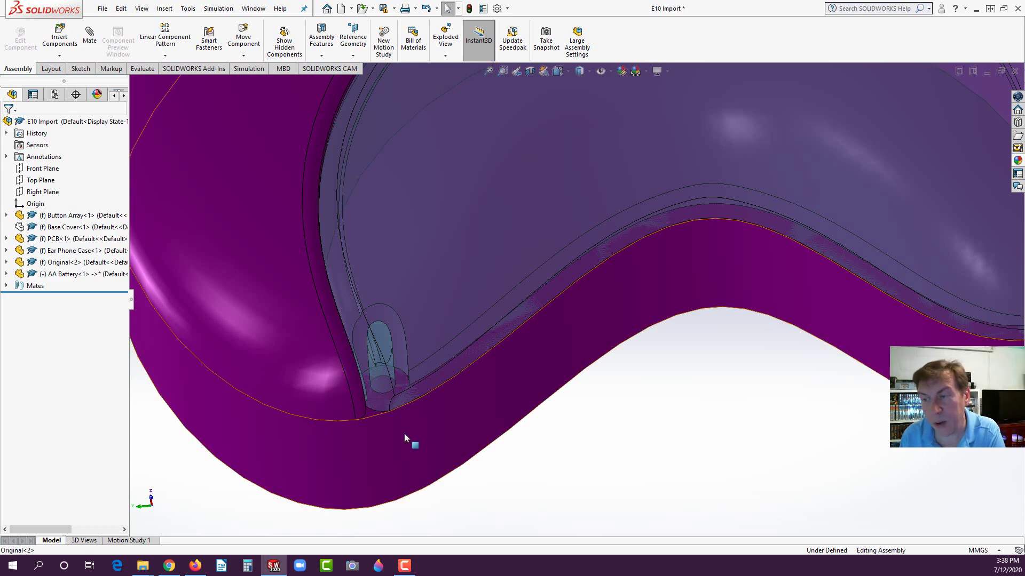
pyautogui.scroll(6, 390, 427)
pyautogui.scroll(-3, 347, 251)
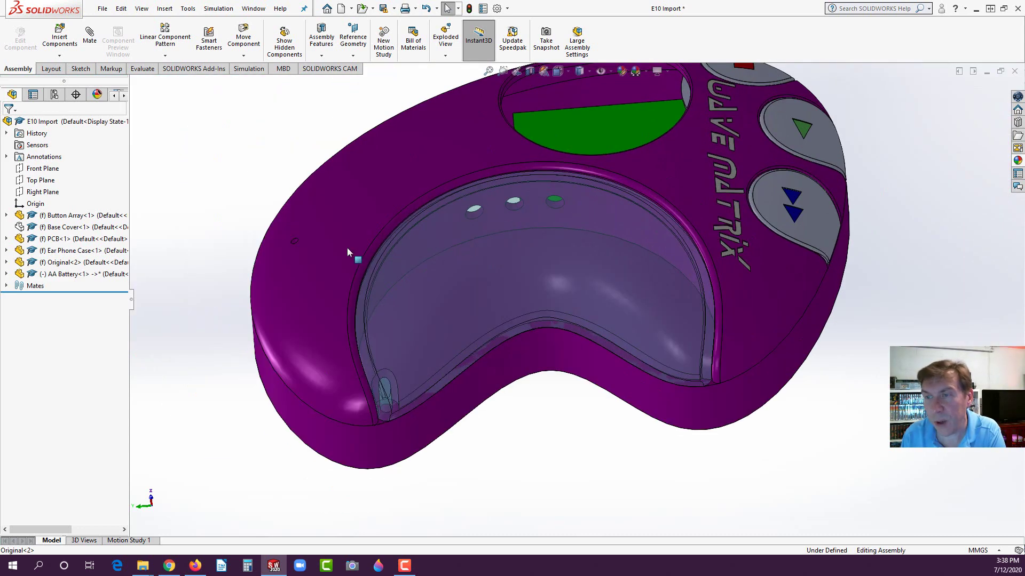
pyautogui.click(310, 288)
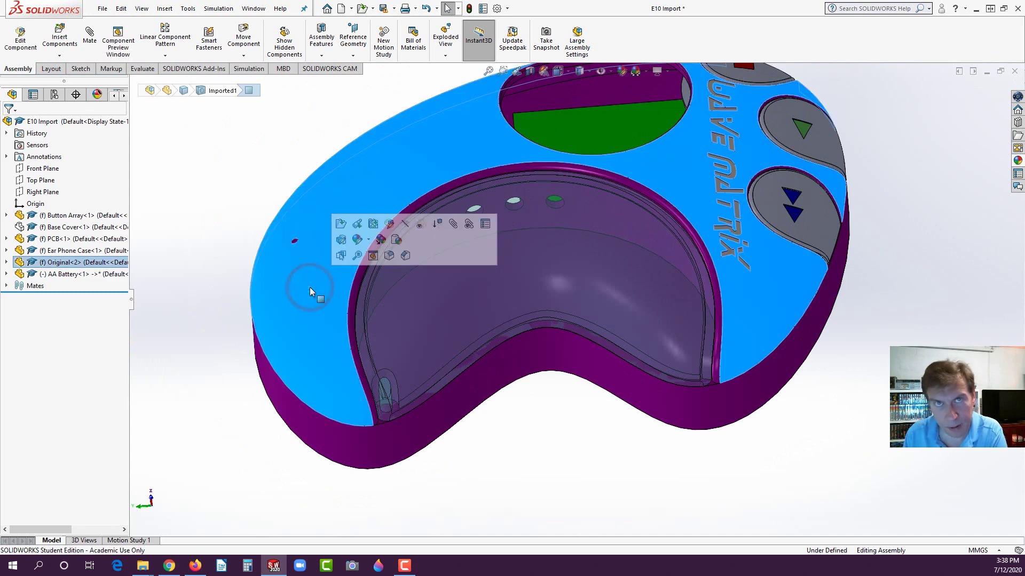
pyautogui.click(389, 224)
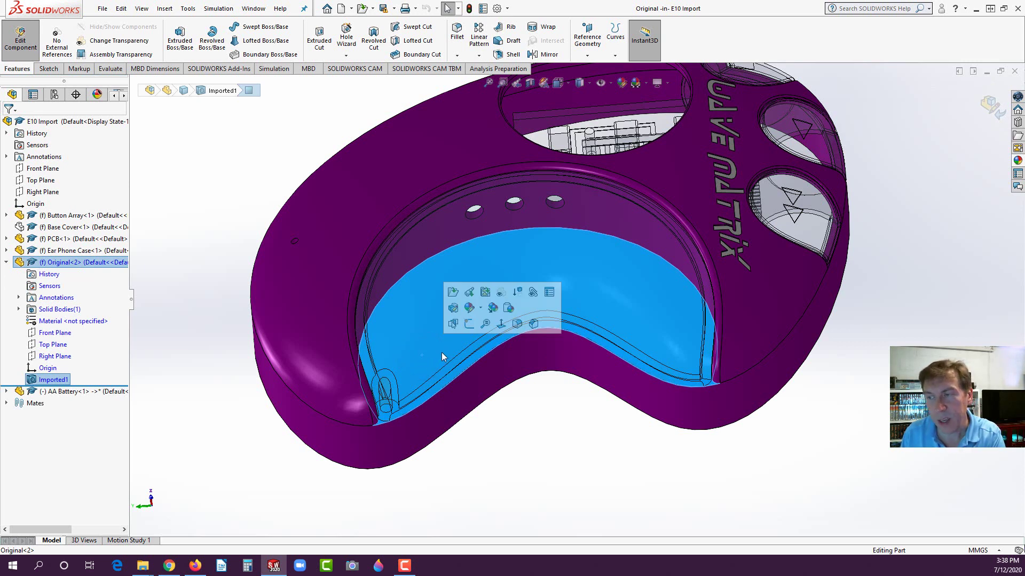
pyautogui.click(470, 324)
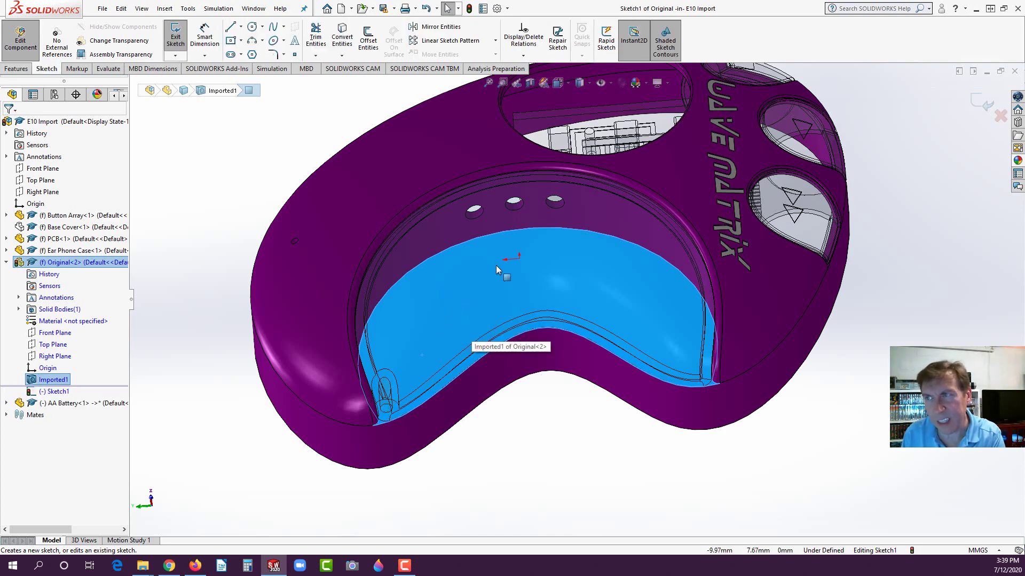
# Orient the sketch to the Front view and set the display to Hidden Lines Visible around the ear phone case's tip hole
pyautogui.press('space')
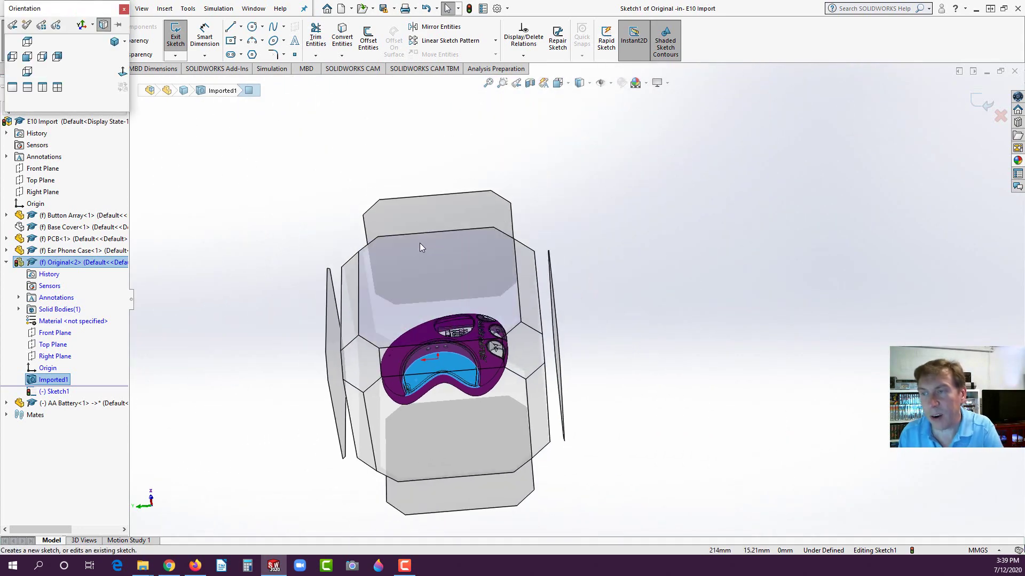
pyautogui.click(421, 291)
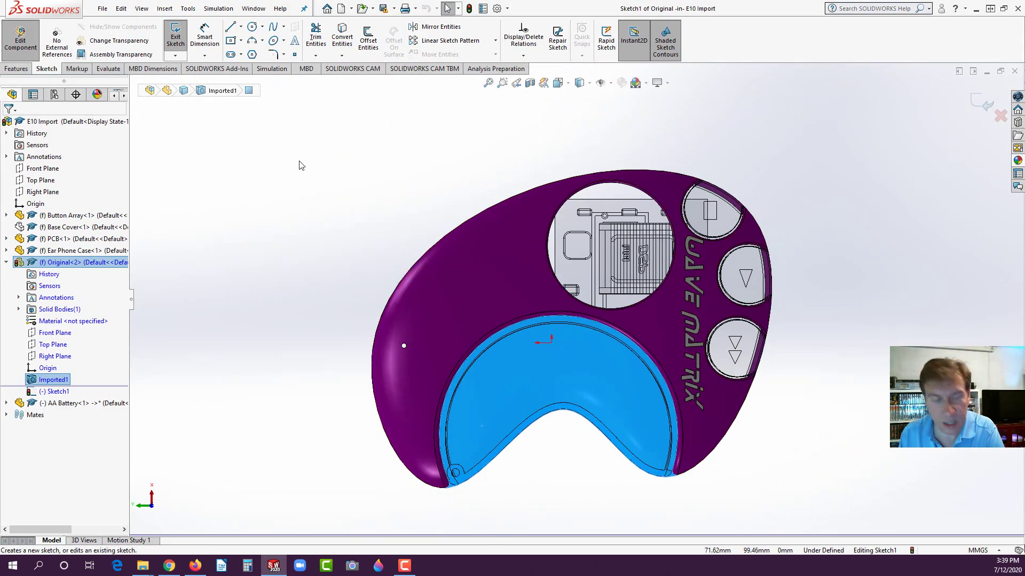
pyautogui.press('space')
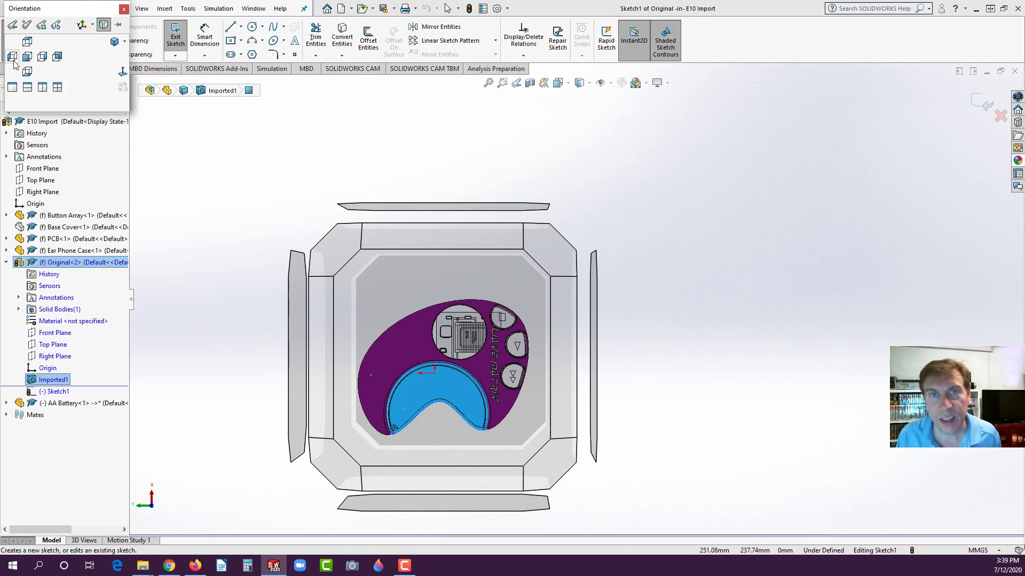
pyautogui.click(26, 56)
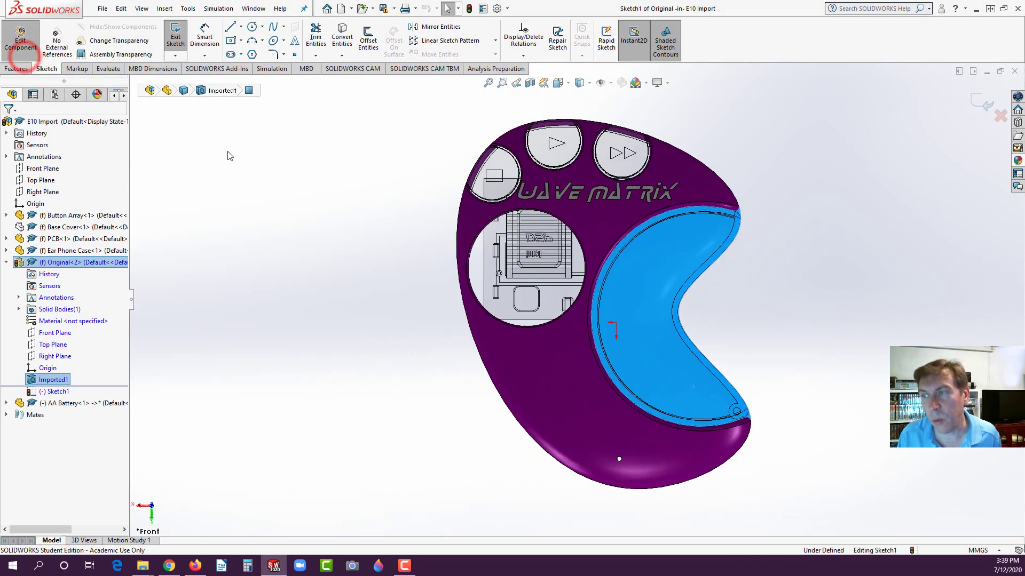
pyautogui.scroll(-6, 756, 424)
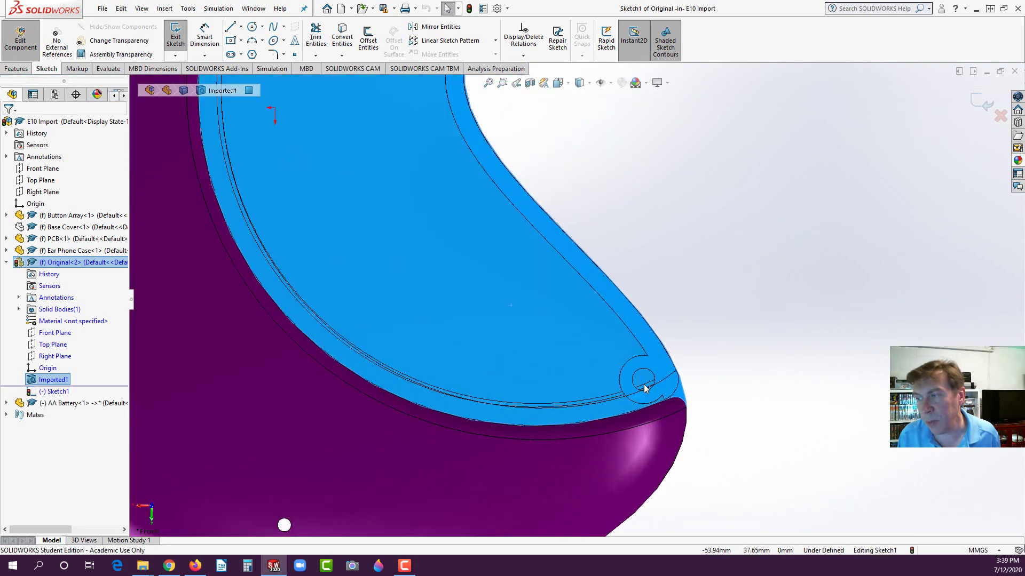
pyautogui.scroll(-2, 661, 382)
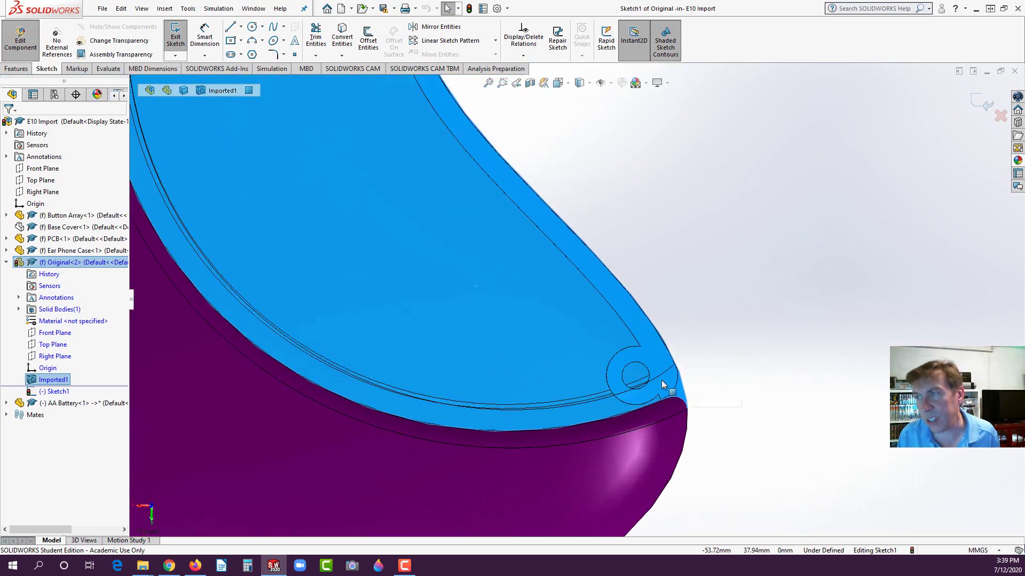
pyautogui.click(590, 83)
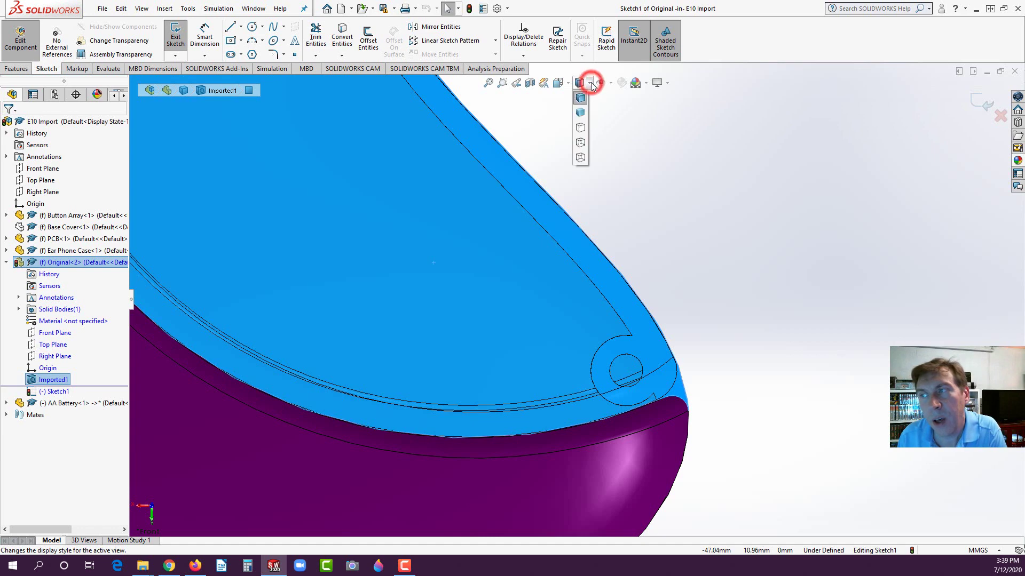
pyautogui.click(580, 144)
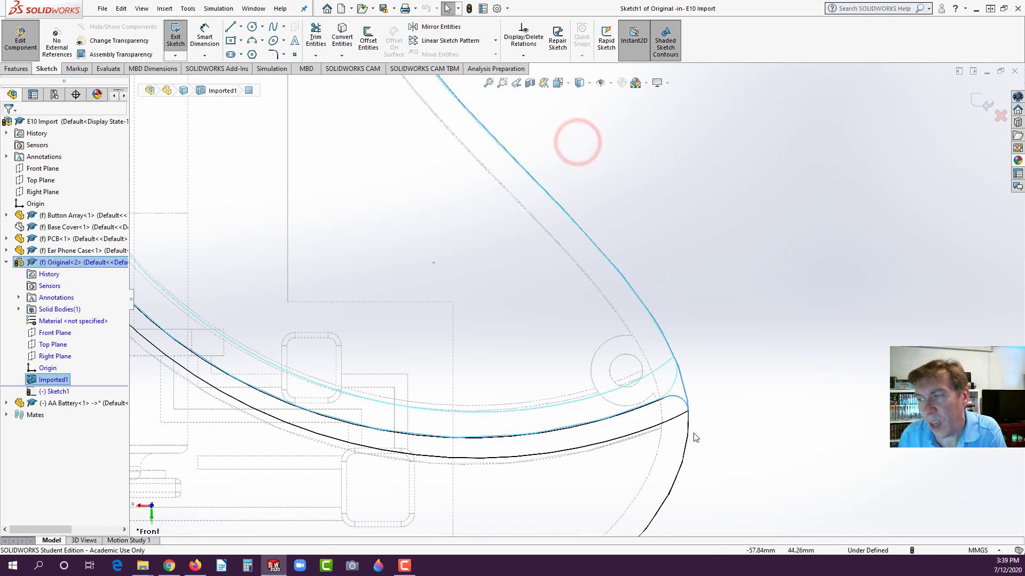
pyautogui.scroll(-4, 695, 438)
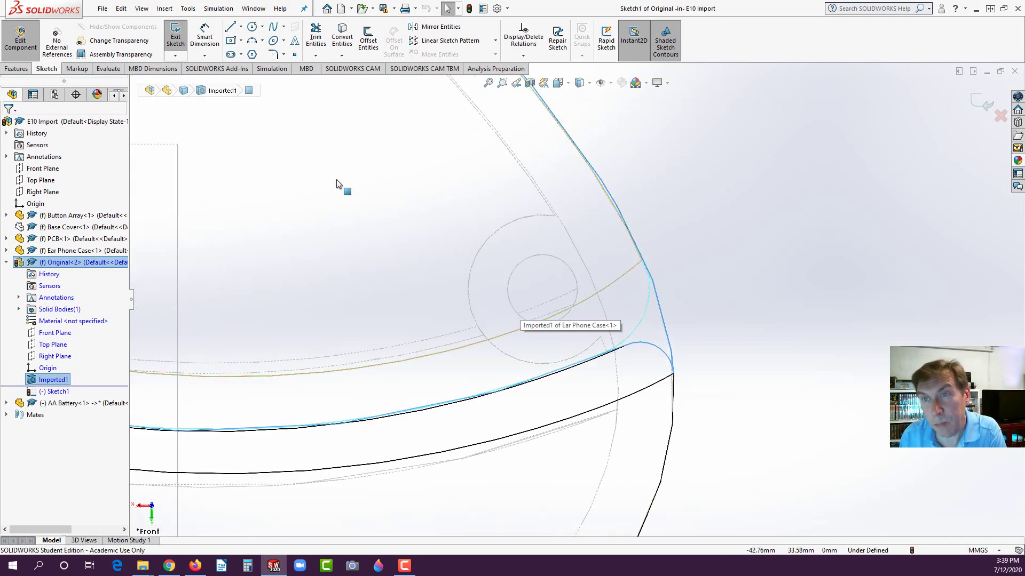
# Sketch a circle of about 1.37 mm radius centred on the round hole at the ear phone case's tip
pyautogui.click(252, 26)
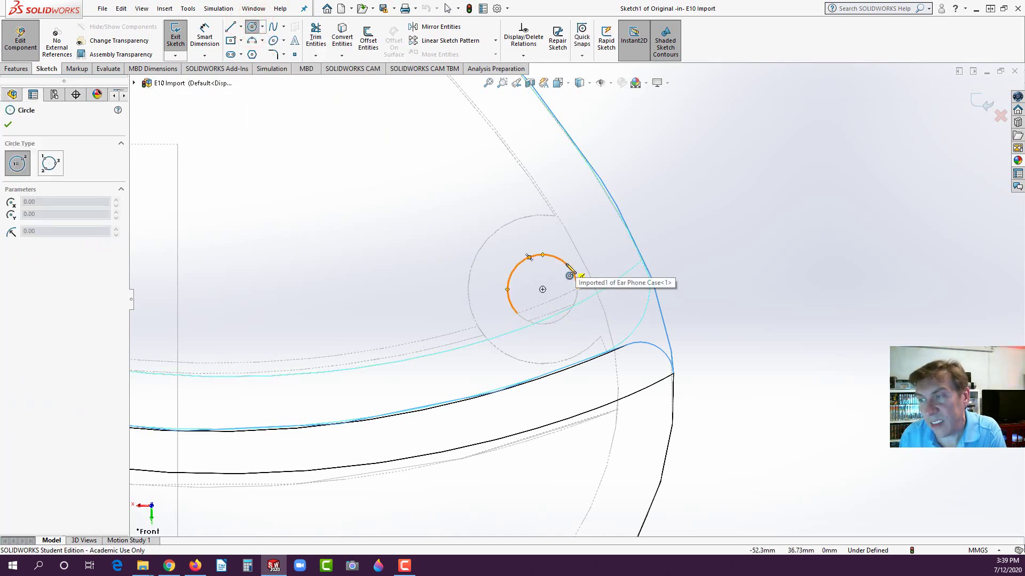
pyautogui.click(542, 289)
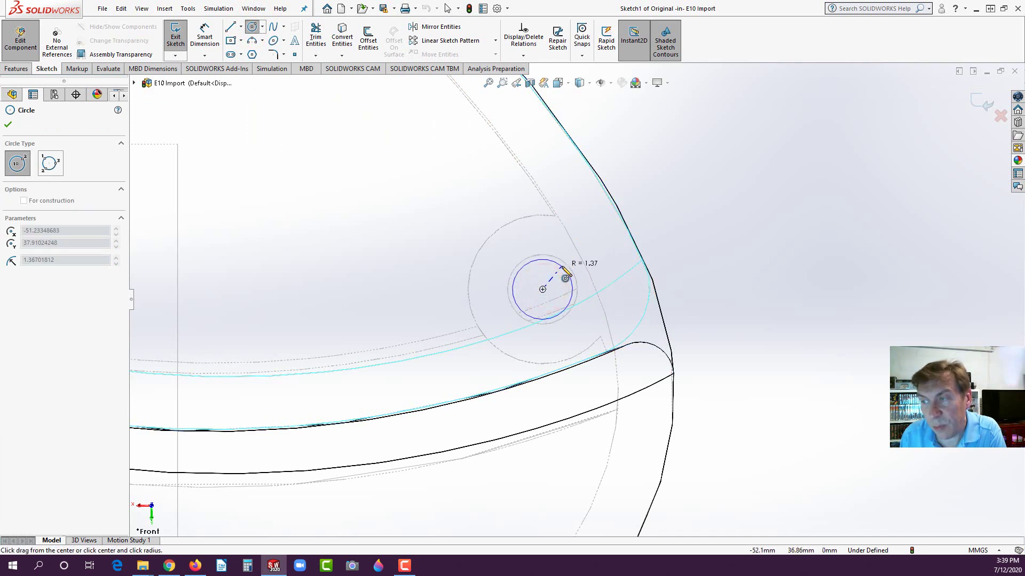
pyautogui.click(562, 268)
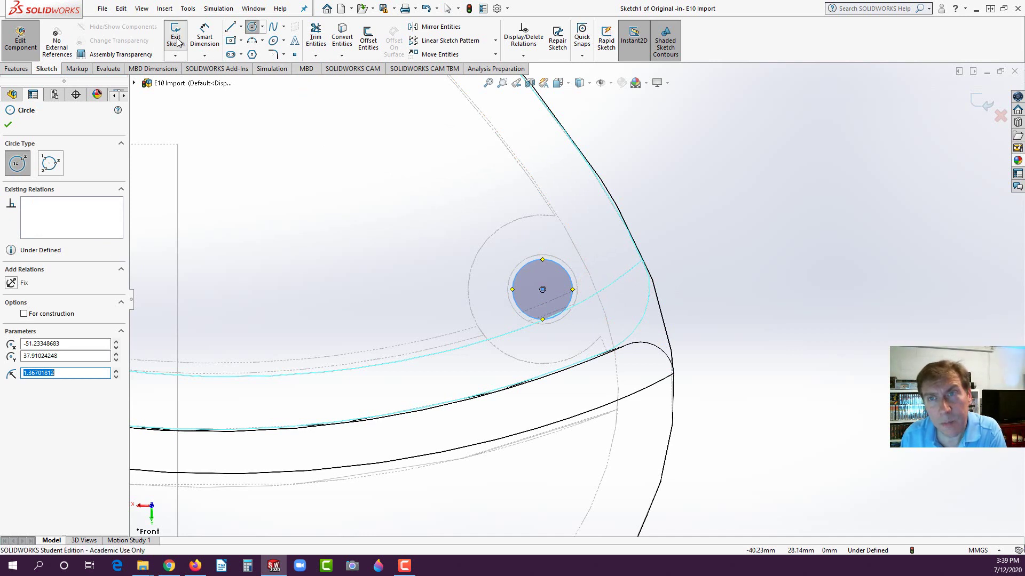
# Dimension the circle's diameter with a value of 0.120 in the document's millimetre units
pyautogui.click(205, 36)
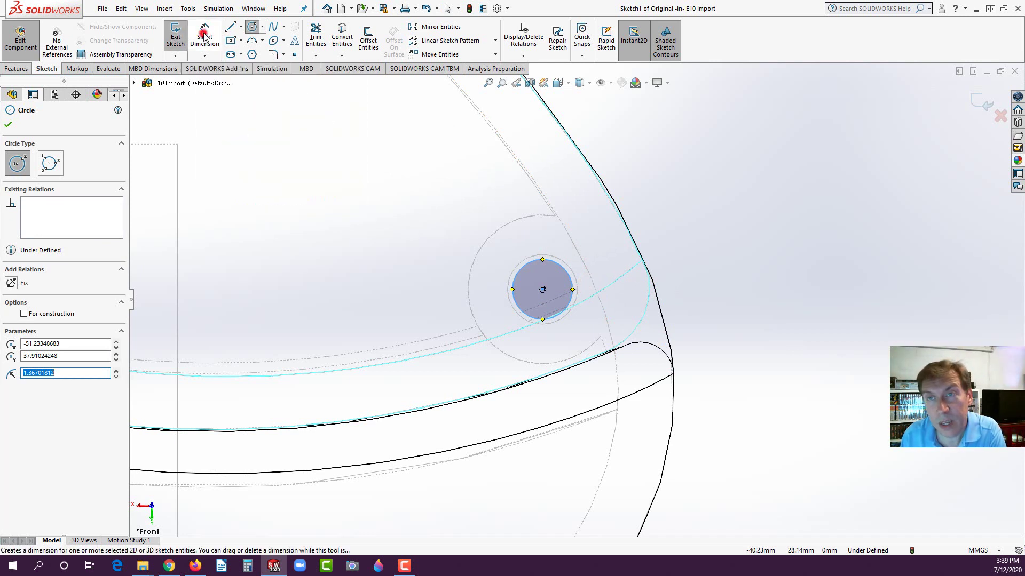
pyautogui.click(565, 269)
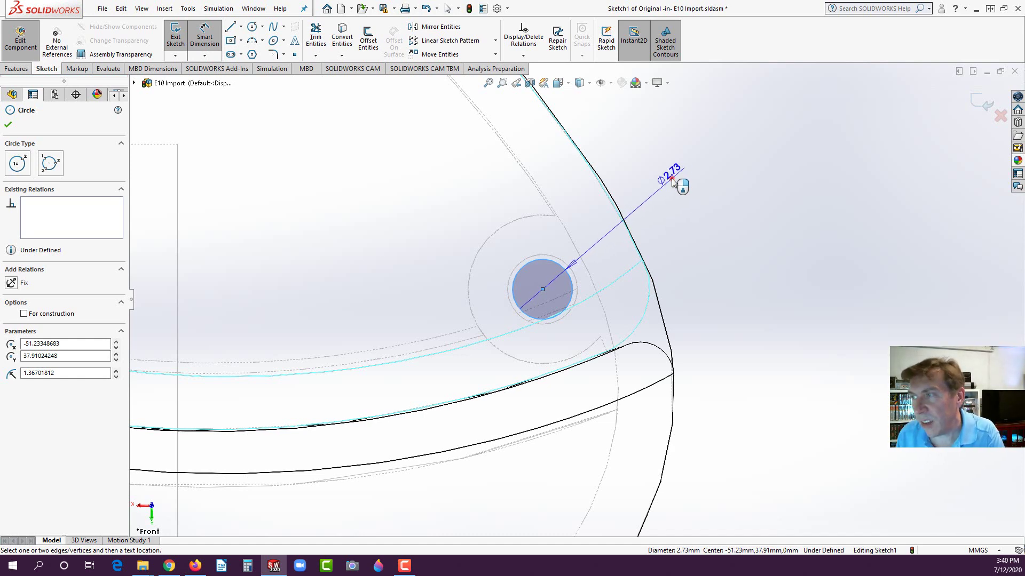
pyautogui.click(672, 181)
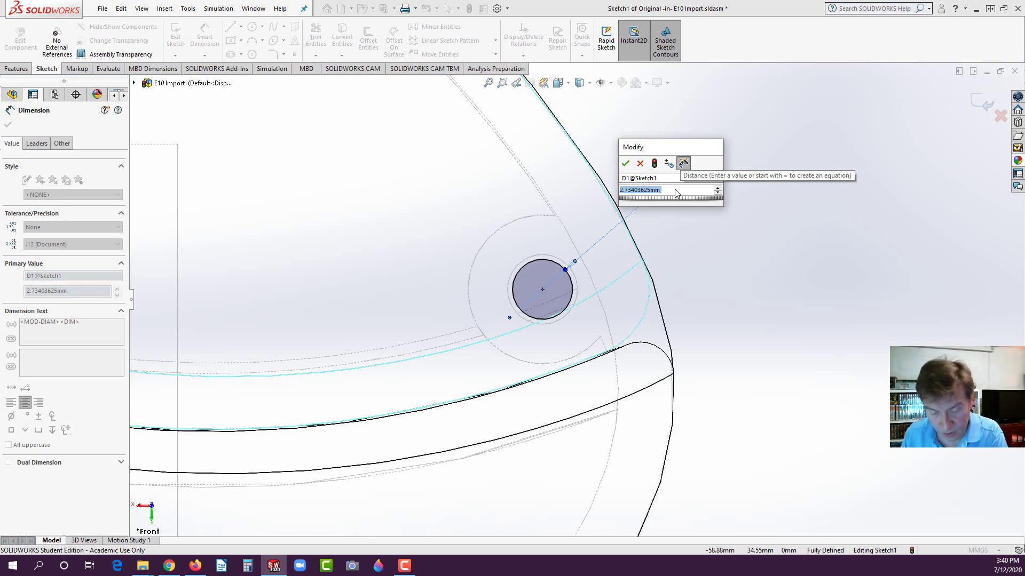
pyautogui.write('.')
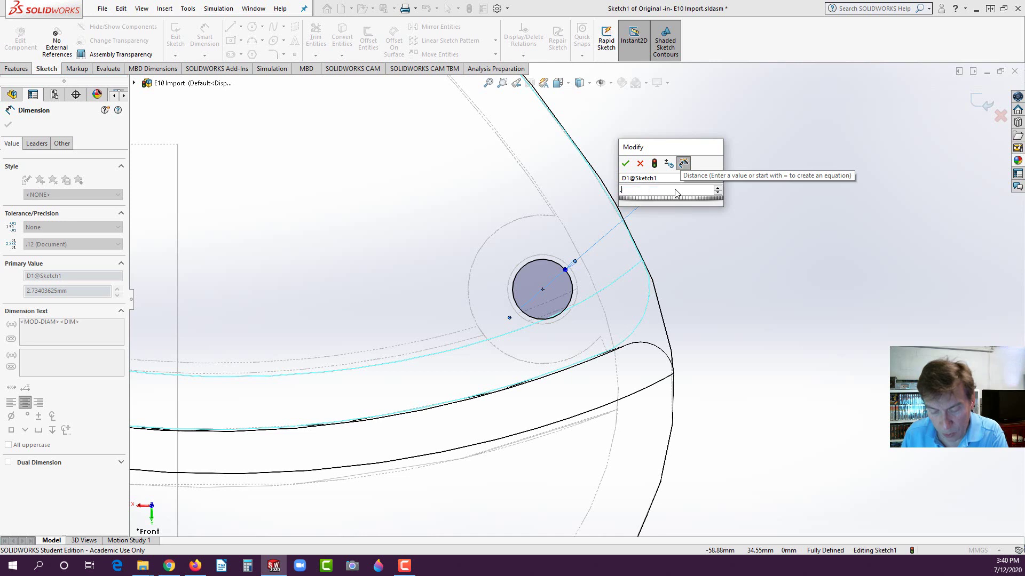
pyautogui.write('120')
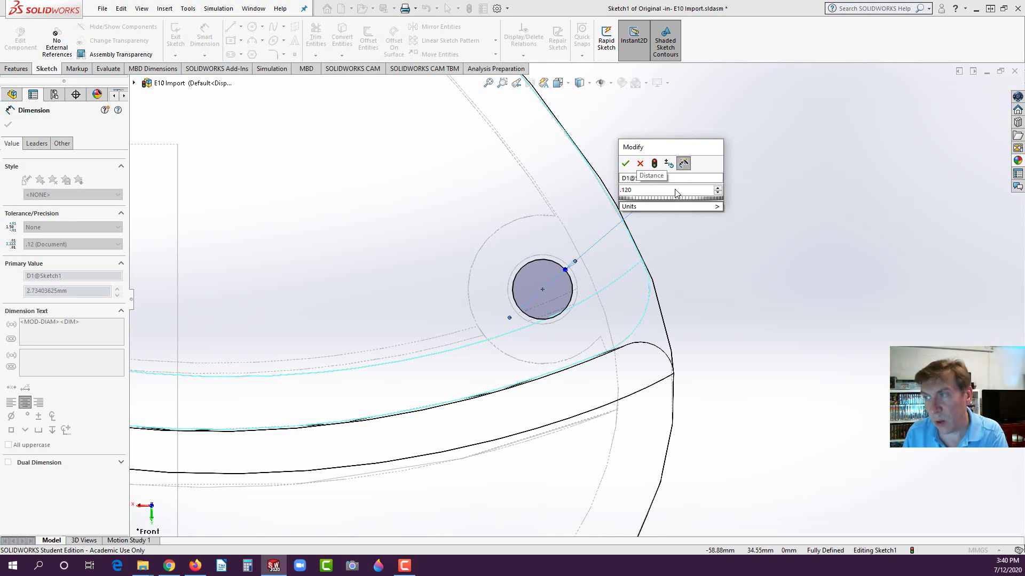
pyautogui.click(626, 163)
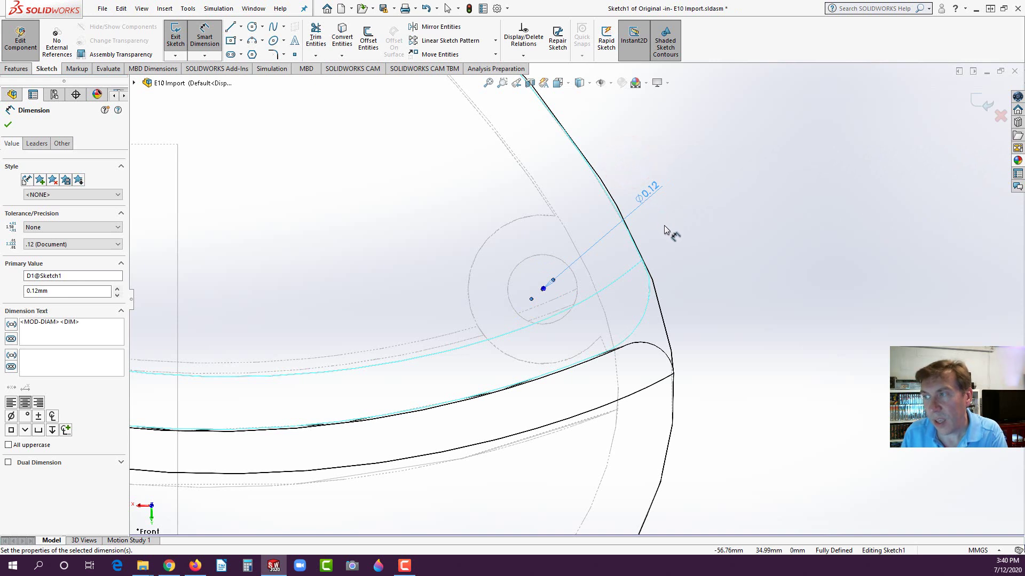
# Set the circle's diameter to 0.120 in, leaving the document units at MMGS
pyautogui.doubleClick(657, 188)
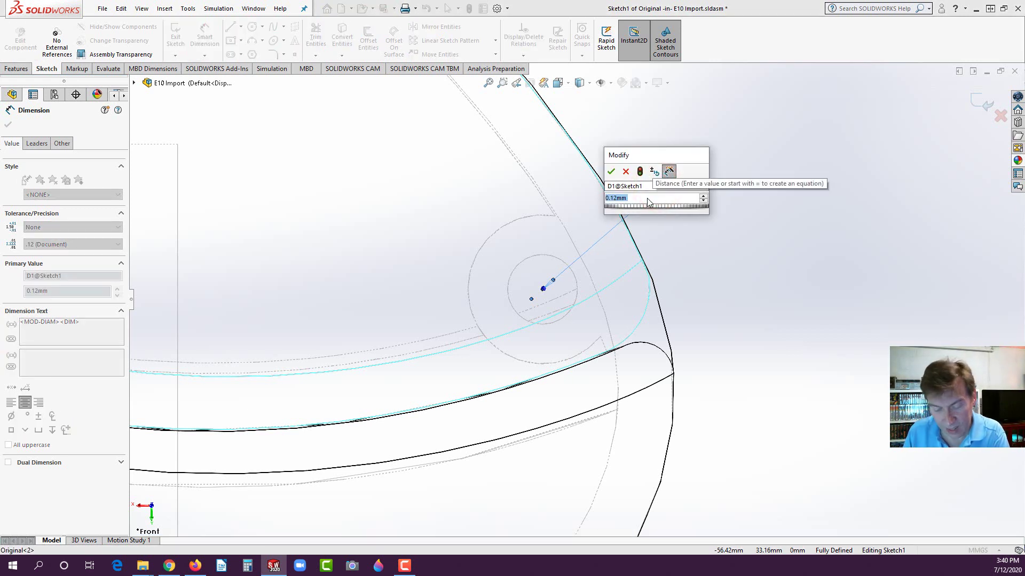
pyautogui.write('.120')
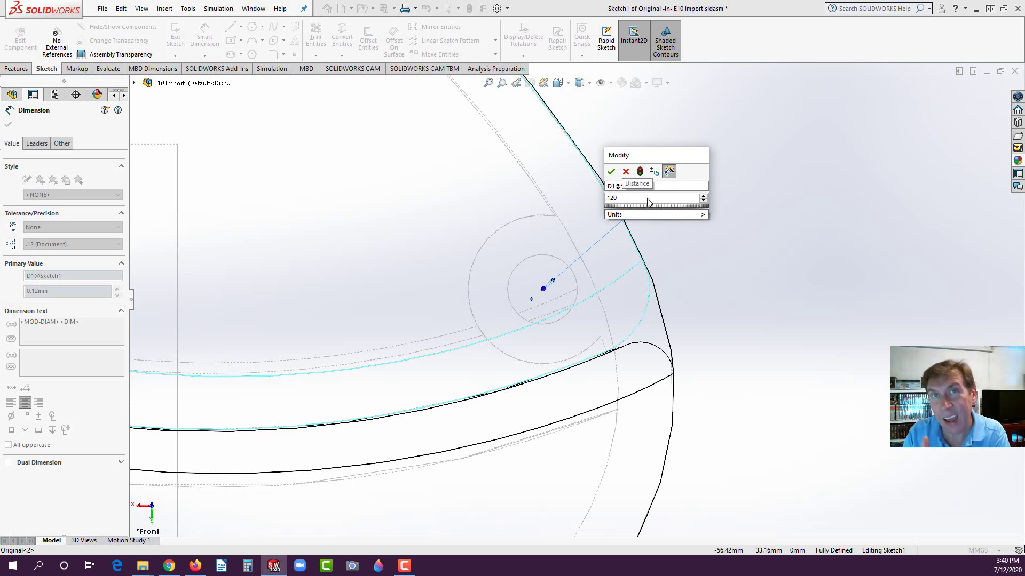
pyautogui.press('Return')
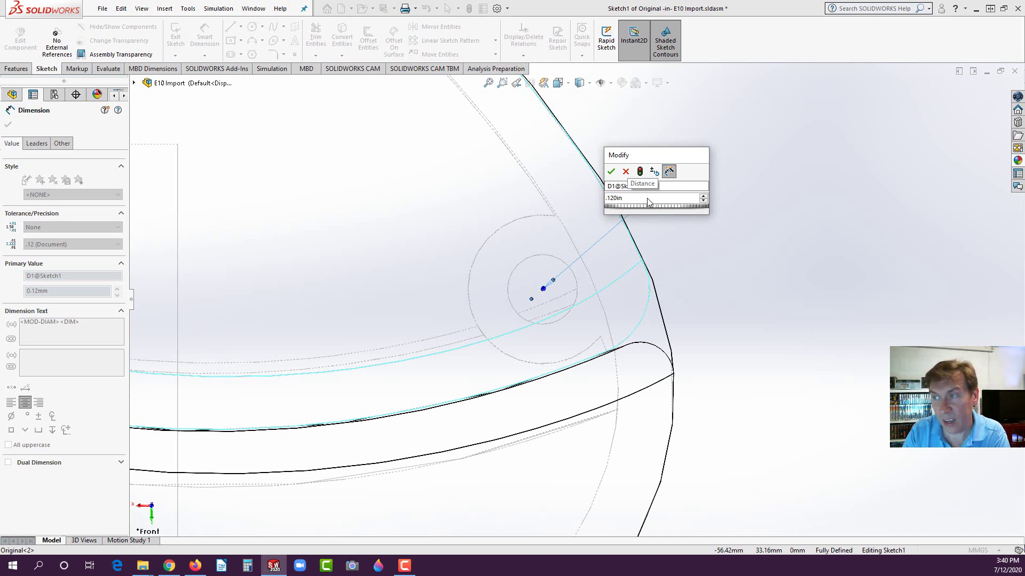
pyautogui.press('Return')
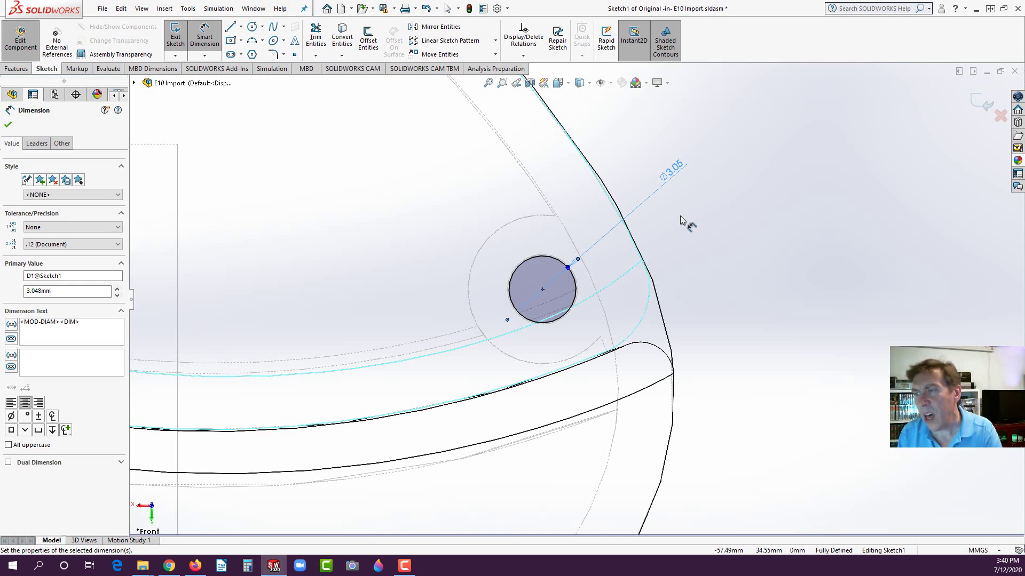
pyautogui.click(998, 552)
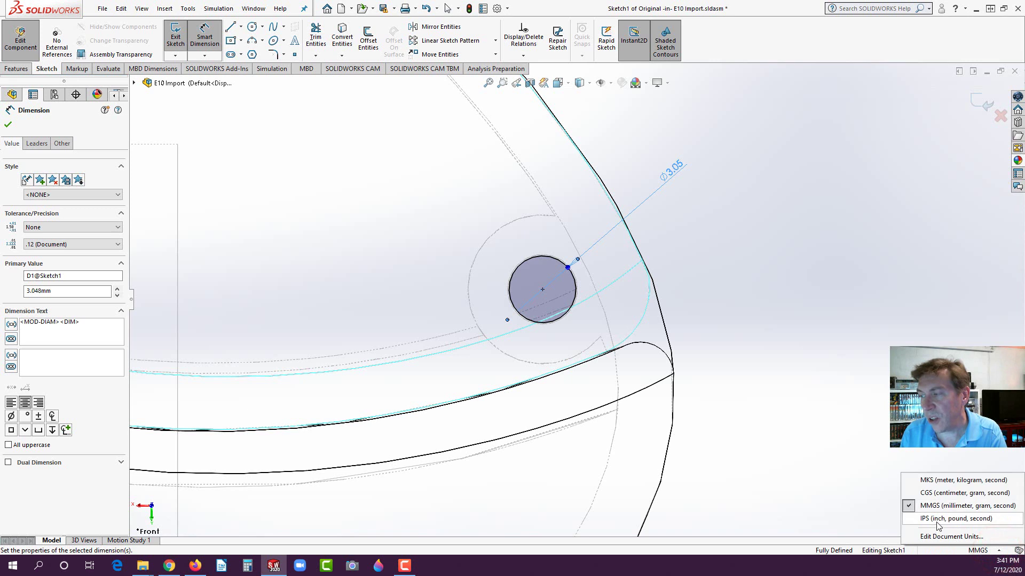
pyautogui.click(789, 299)
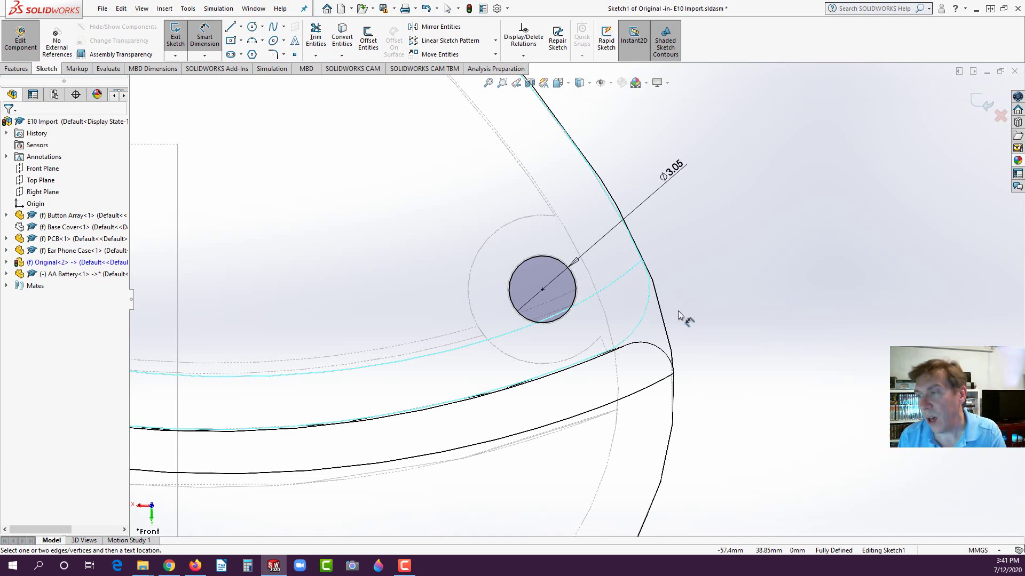
# Restore the Shaded With Edges display and extrude the circle as a 5 mm blind boss merged with the housing
pyautogui.click(588, 82)
pyautogui.click(581, 102)
pyautogui.moveTo(690, 354)
pyautogui.mouseDown(button='middle')
pyautogui.moveTo(647, 304)
pyautogui.moveTo(596, 286)
pyautogui.moveTo(595, 304)
pyautogui.mouseUp(button='middle')
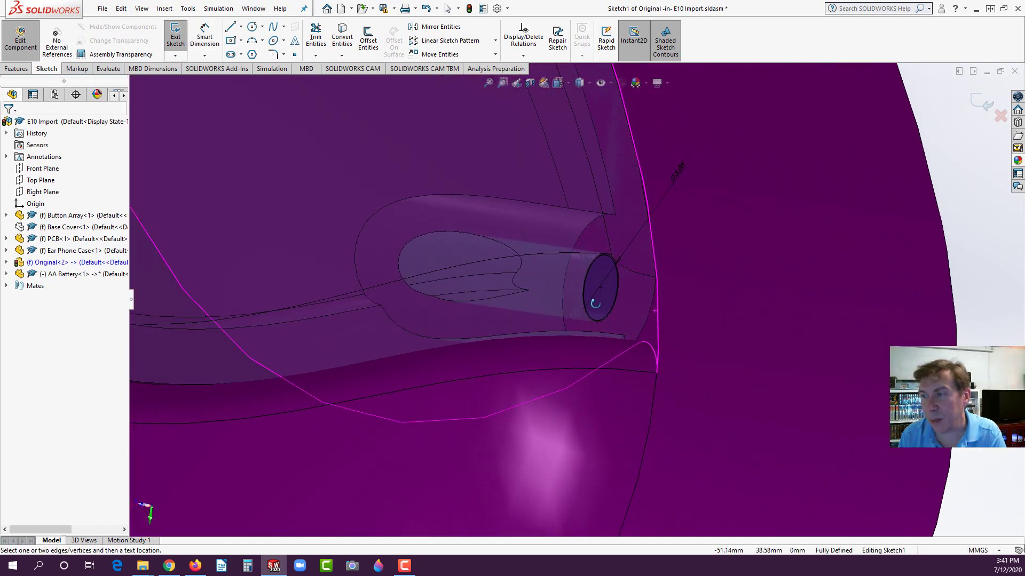
pyautogui.click(16, 68)
pyautogui.click(174, 41)
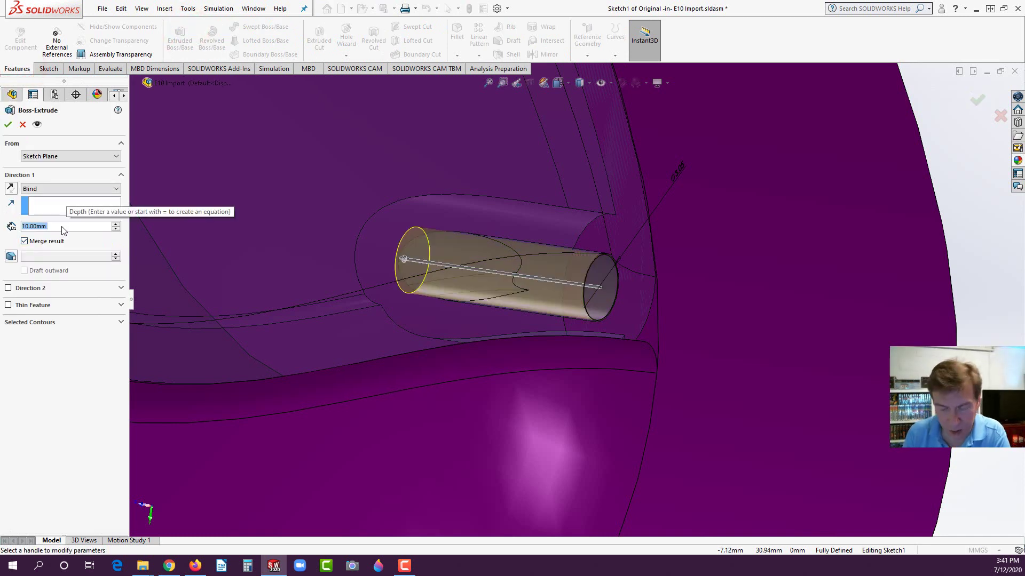
pyautogui.write('5')
pyautogui.press('Return')
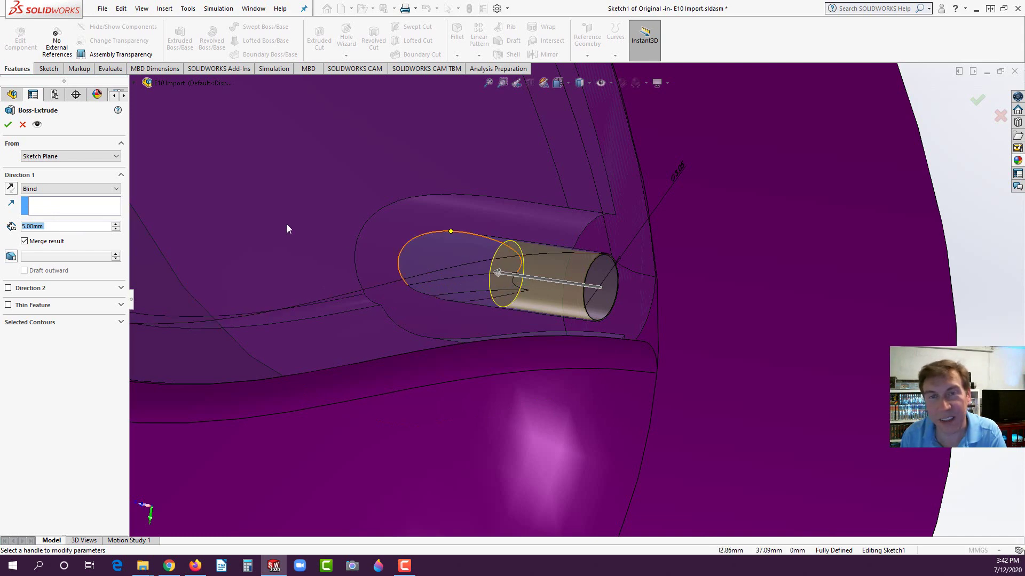
pyautogui.click(9, 126)
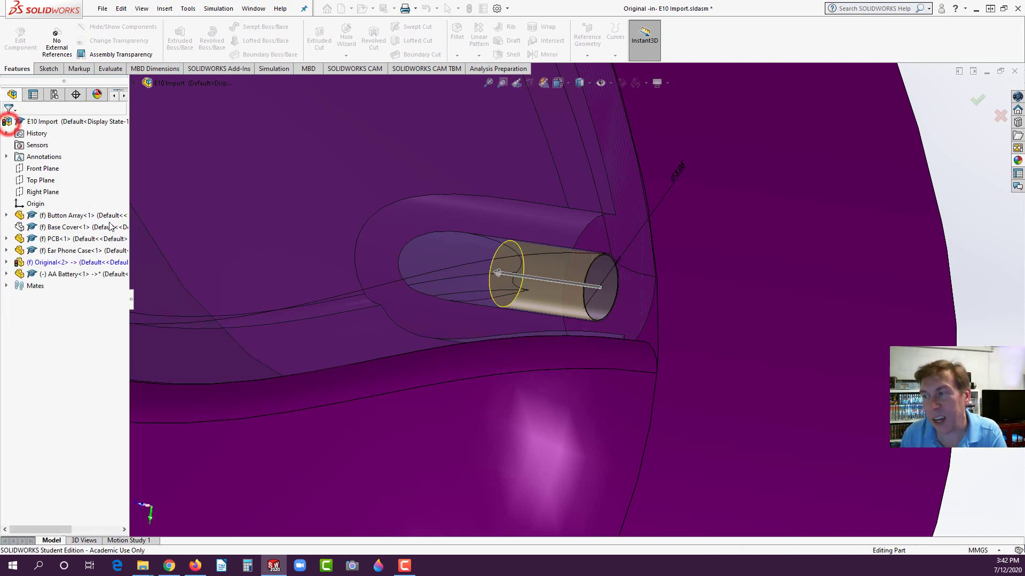
# View the new retaining boss inside the ear phone case's tip and finish editing the housing, returning to the assembly
pyautogui.scroll(5, 453, 355)
pyautogui.moveTo(456, 354); pyautogui.dragTo(573, 334, button='middle')
pyautogui.scroll(-4, 573, 334)
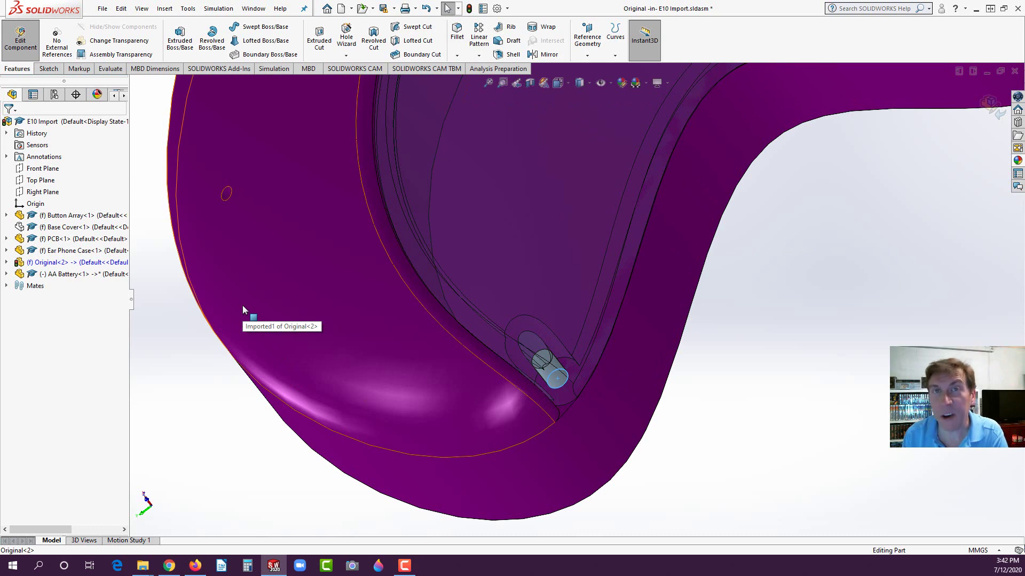
pyautogui.click(33, 48)
pyautogui.click(212, 423)
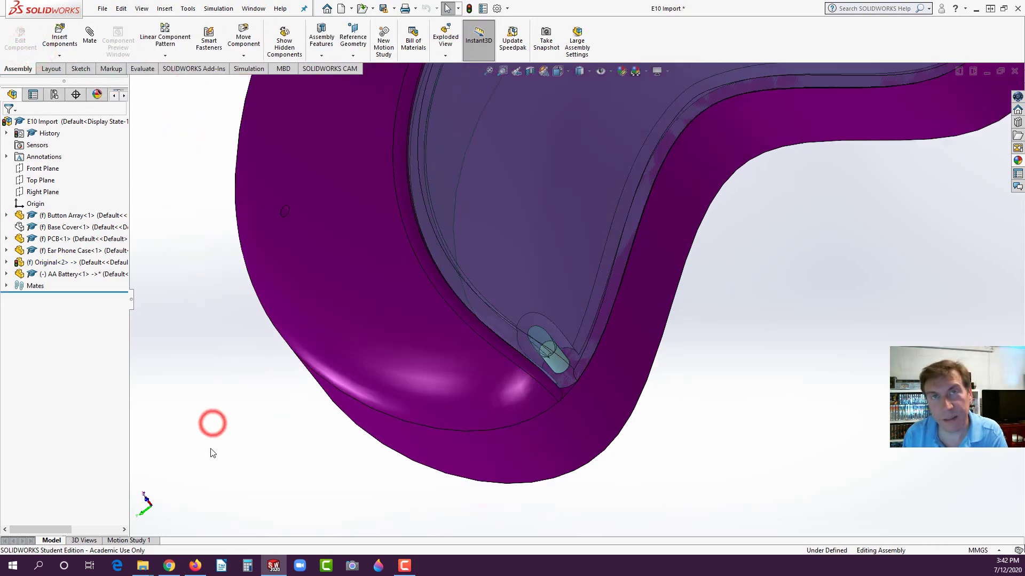
# Consult the Exercise 10 drawing in the Firefox PDF manual for the next requested feature and examine the housing's display opening in the assembly
pyautogui.scroll(6, 213, 453)
pyautogui.scroll(-5, 650, 211)
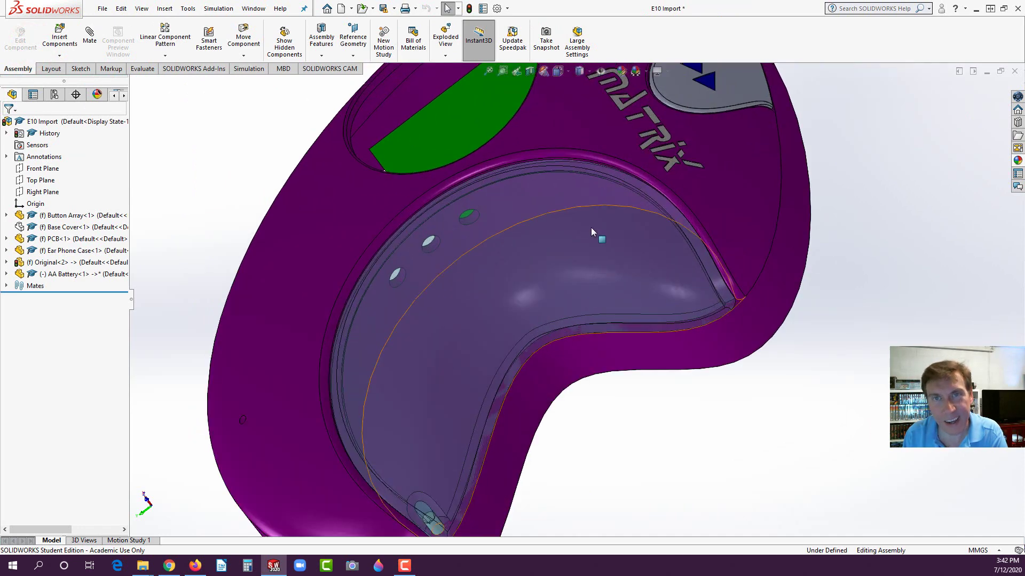
pyautogui.moveTo(591, 228); pyautogui.dragTo(611, 222, button='middle')
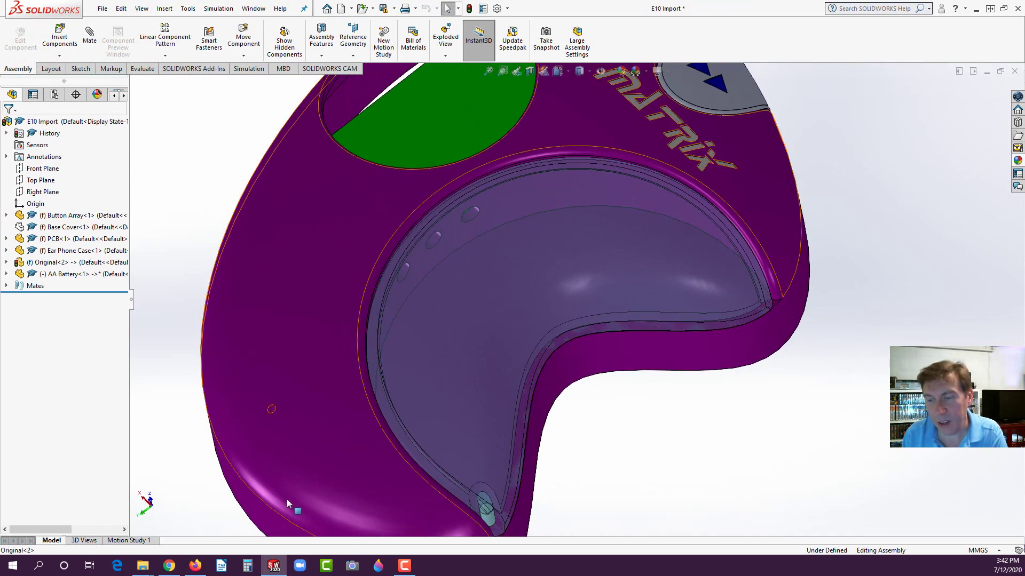
pyautogui.click(195, 566)
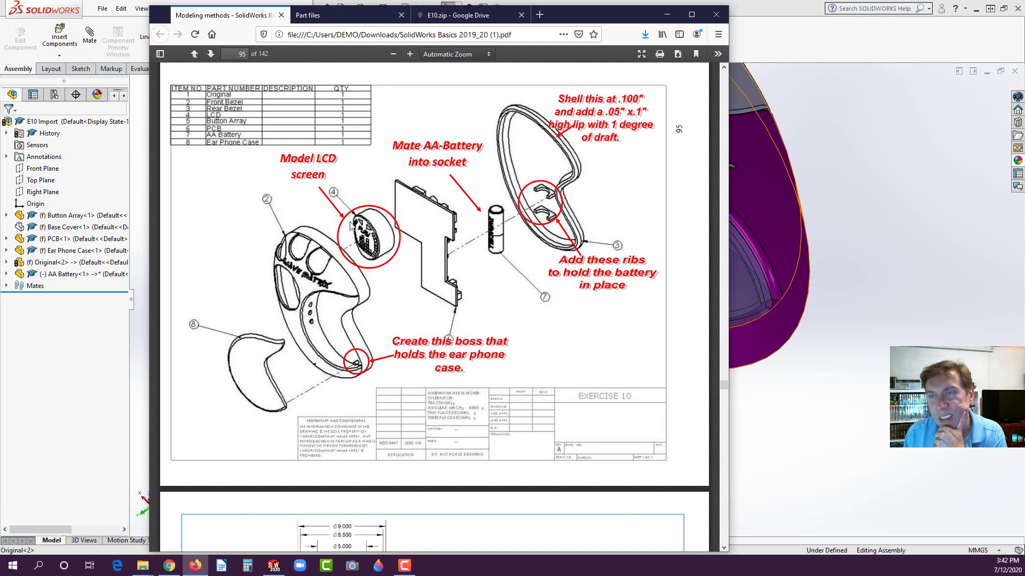
pyautogui.click(73, 342)
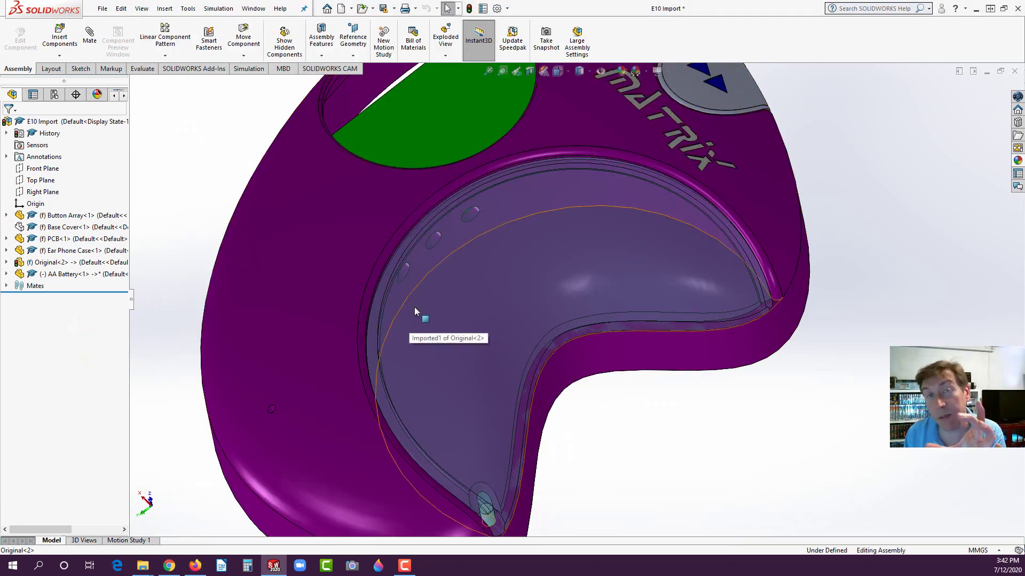
pyautogui.scroll(1, 434, 267)
pyautogui.scroll(-2, 467, 123)
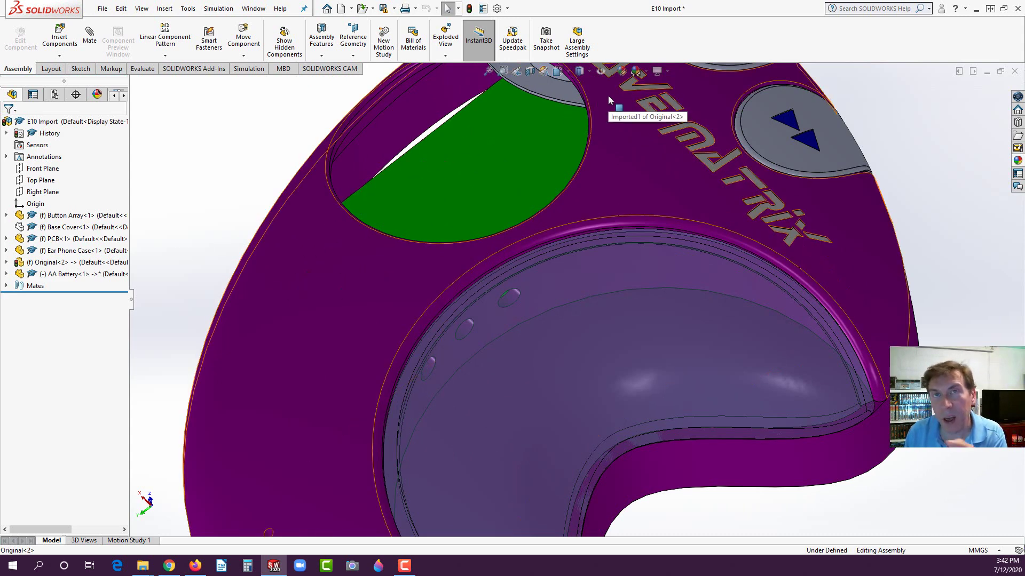
pyautogui.scroll(5, 491, 214)
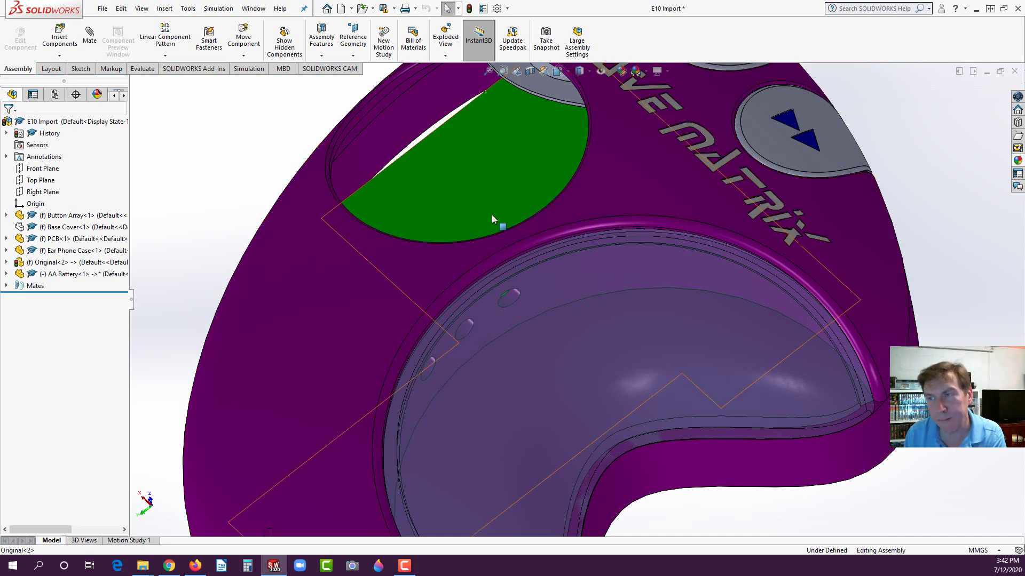
pyautogui.moveTo(485, 207); pyautogui.dragTo(479, 318, button='middle')
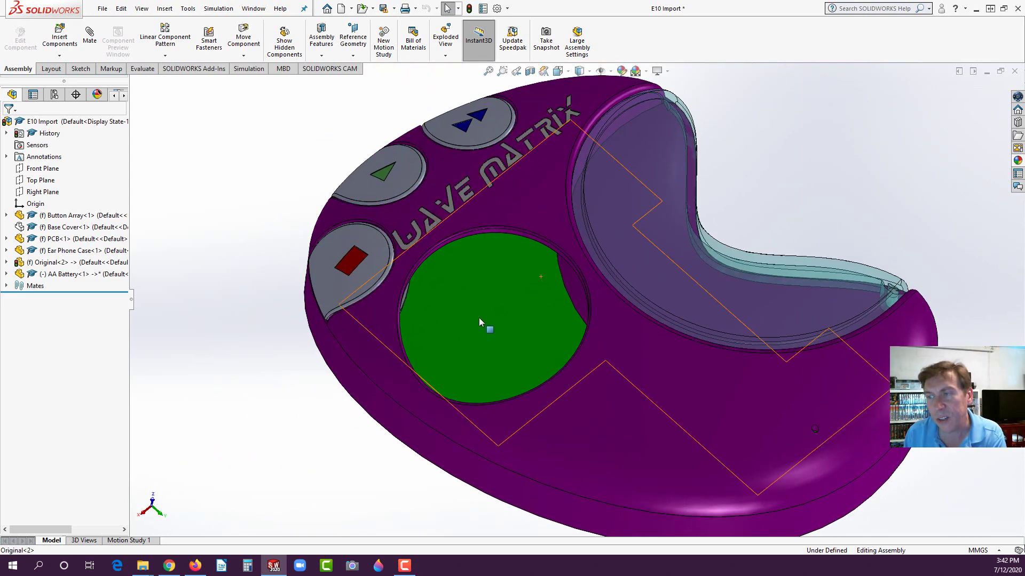
pyautogui.click(203, 316)
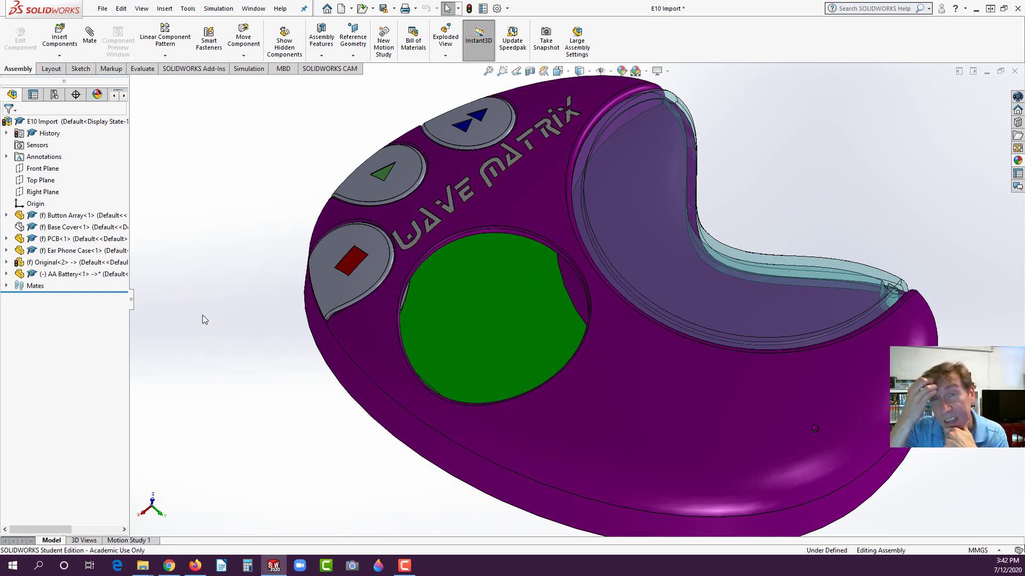
# Insert a new part into the assembly, positioned on the green PCB face visible through the housing's display opening
pyautogui.click(59, 57)
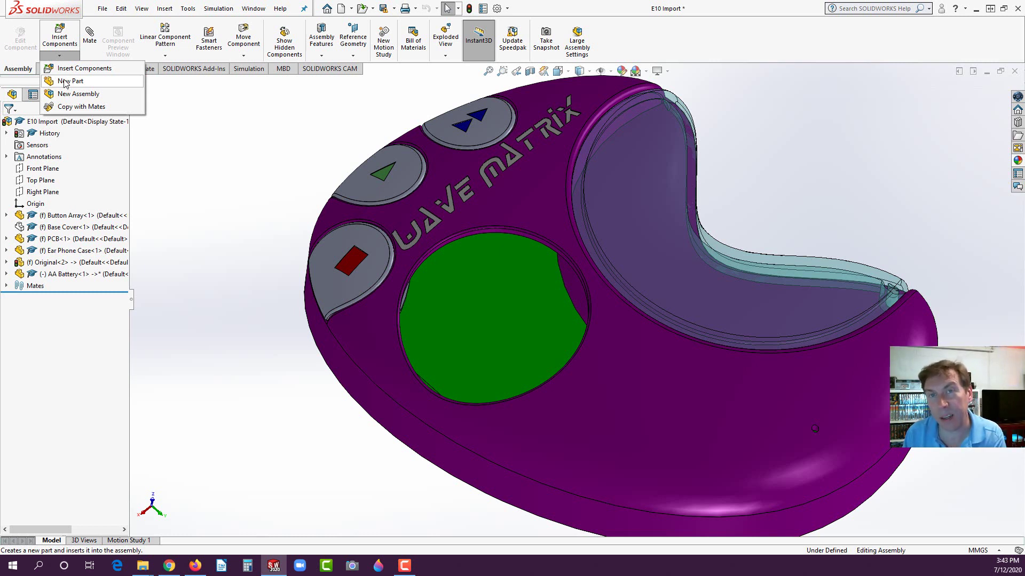
pyautogui.click(64, 83)
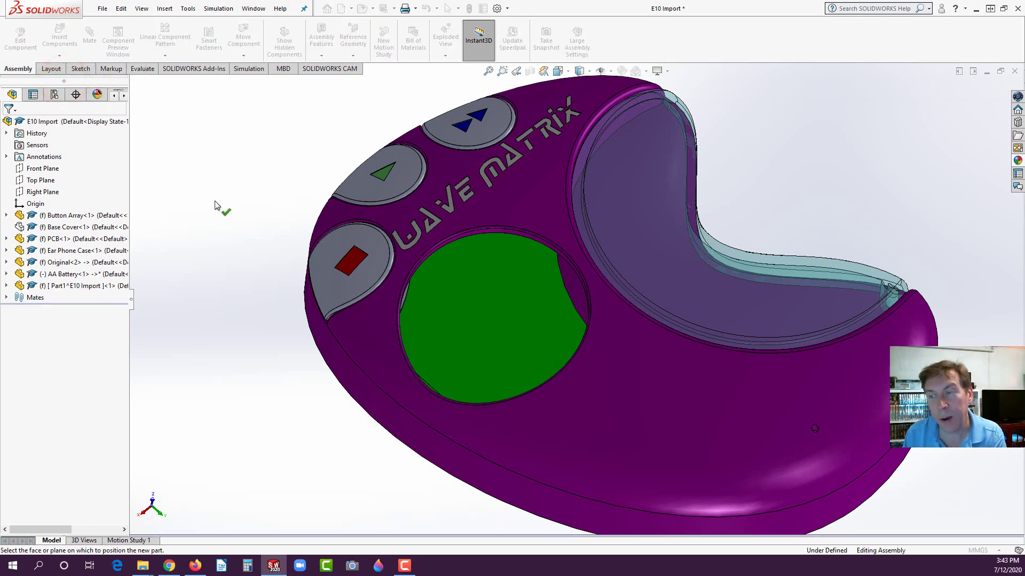
pyautogui.click(496, 323)
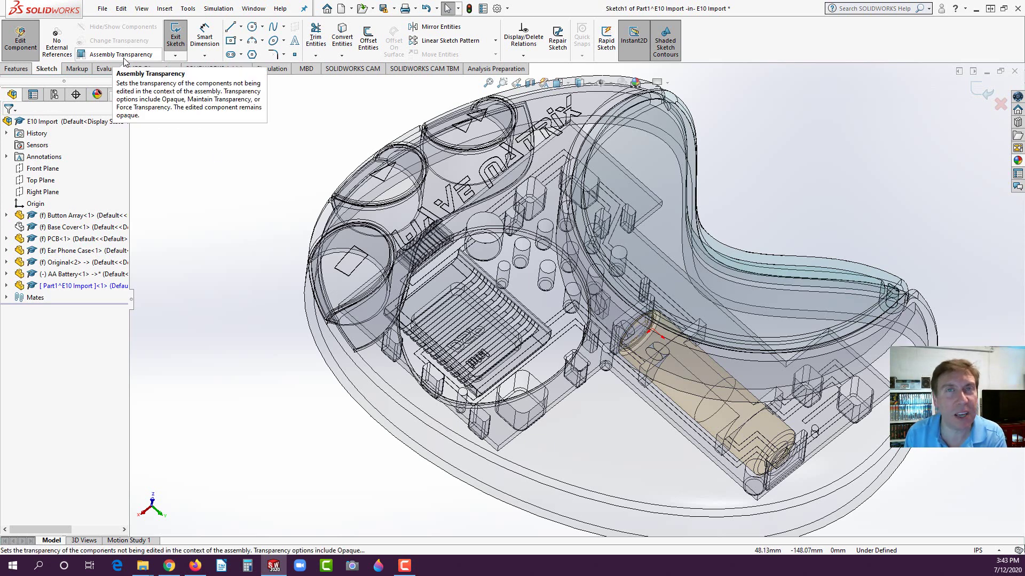
# Set the assembly transparency for in-context editing to Maintain Transparency
pyautogui.click(123, 58)
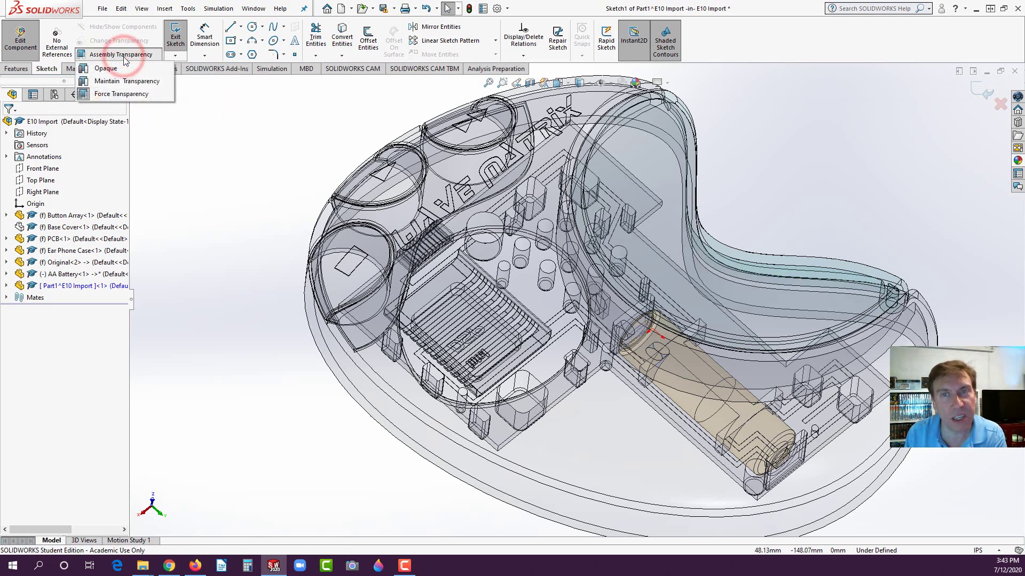
pyautogui.click(110, 81)
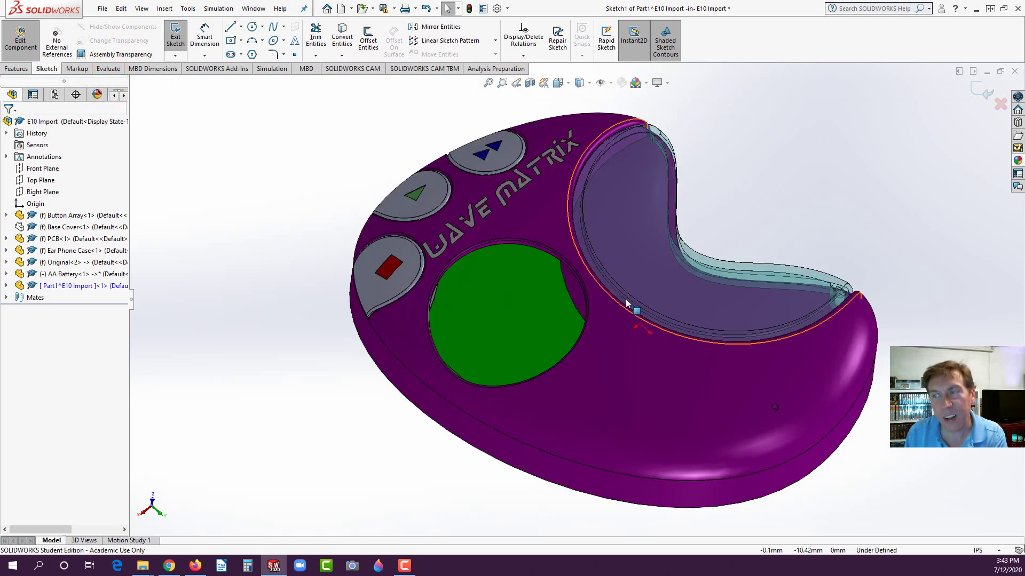
pyautogui.moveTo(627, 303); pyautogui.dragTo(555, 275, button='middle')
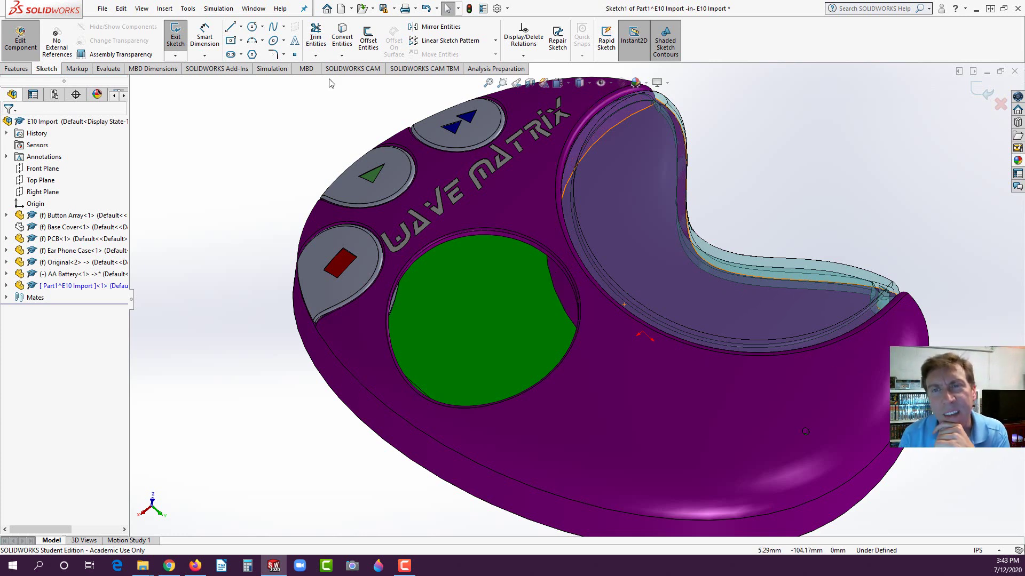
pyautogui.click(149, 54)
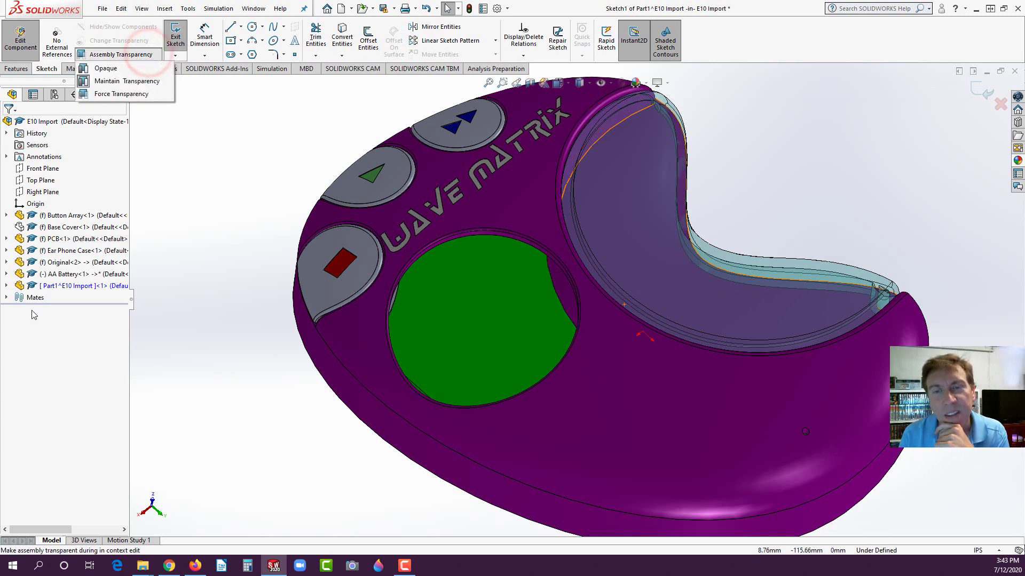
pyautogui.click(63, 340)
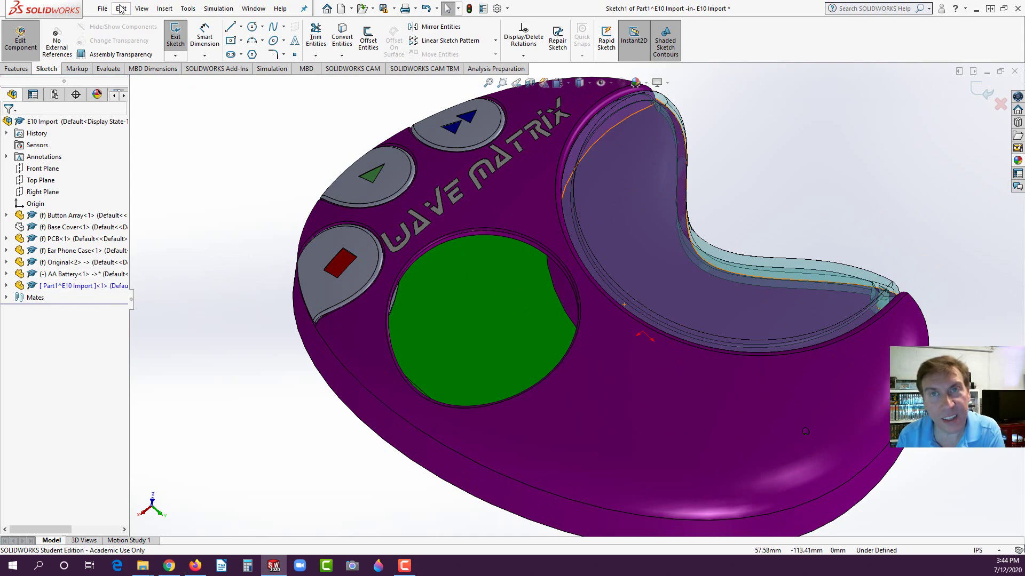
# Save the new part as LCD in the E10 folder, replacing the existing LCD part file
pyautogui.click(102, 8)
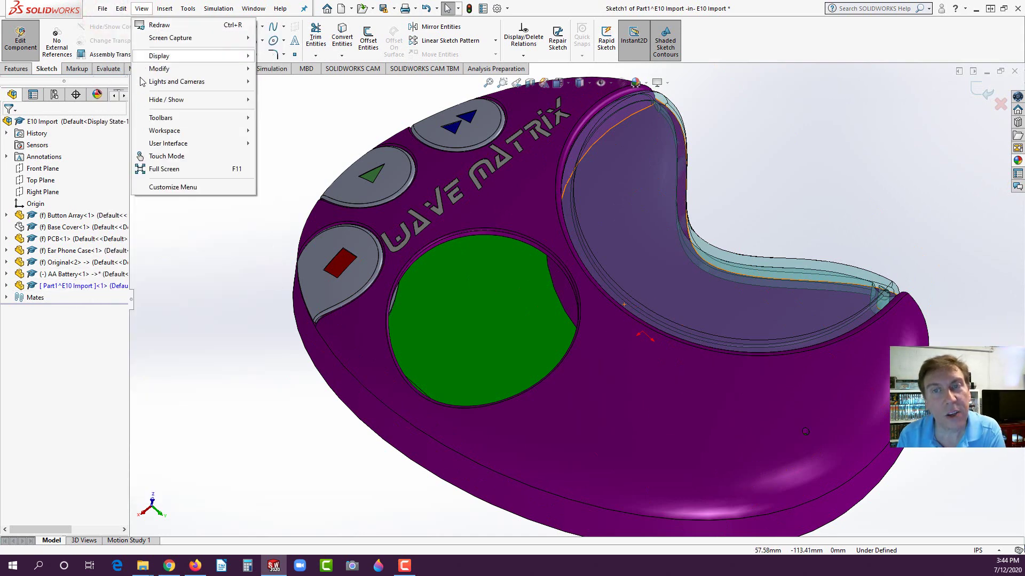
pyautogui.moveTo(102, 8)
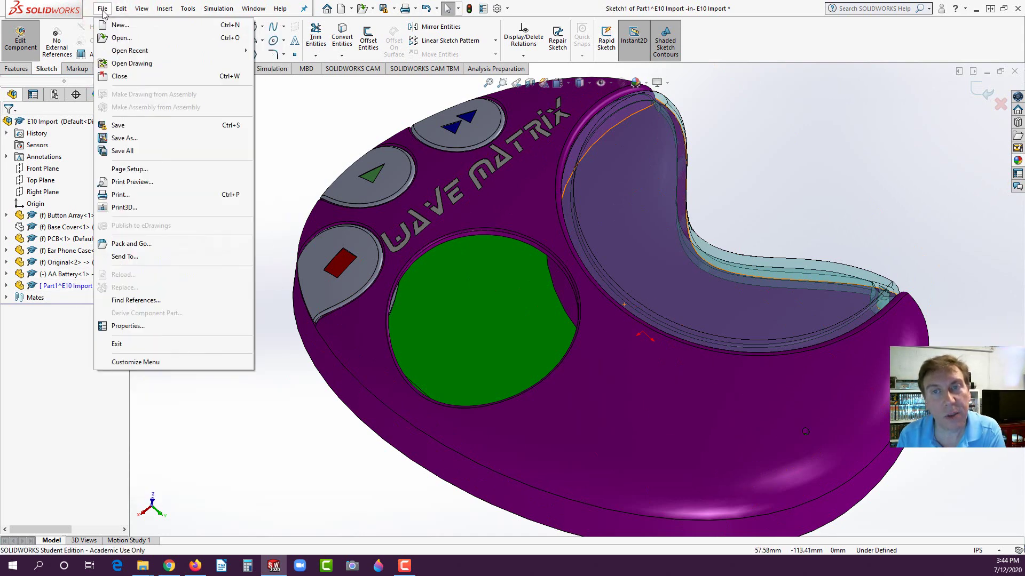
pyautogui.click(125, 139)
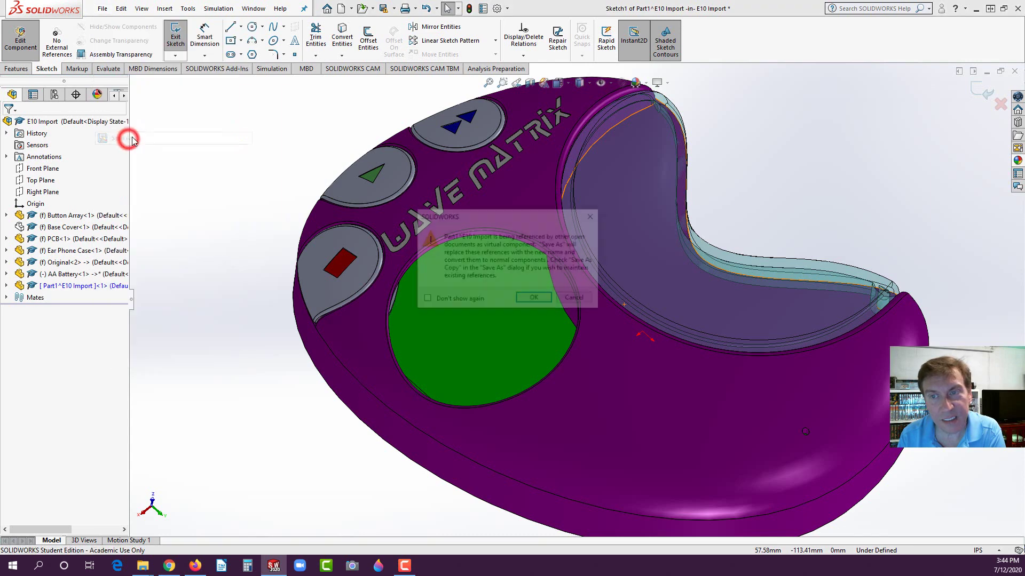
pyautogui.click(534, 300)
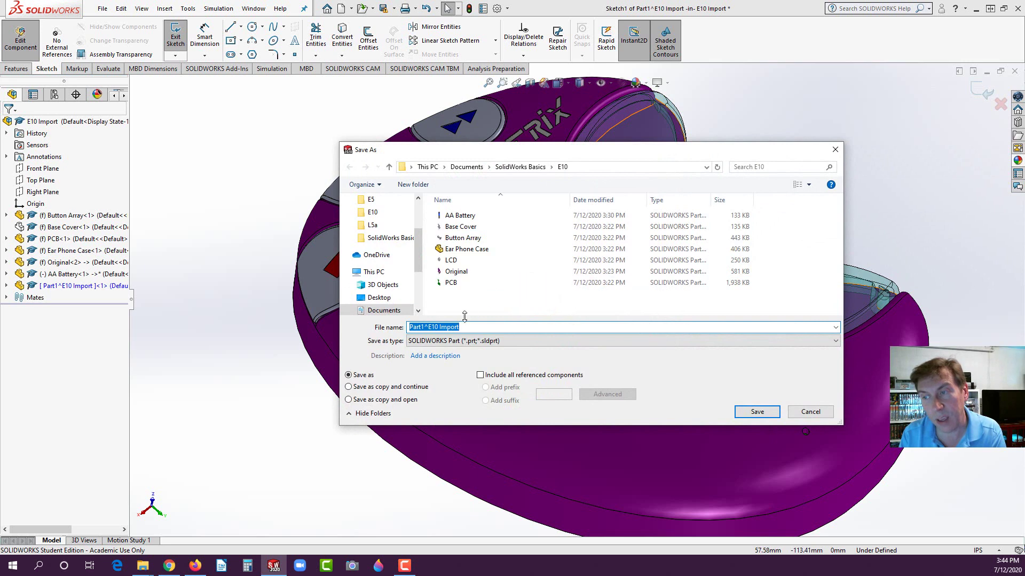
pyautogui.click(451, 260)
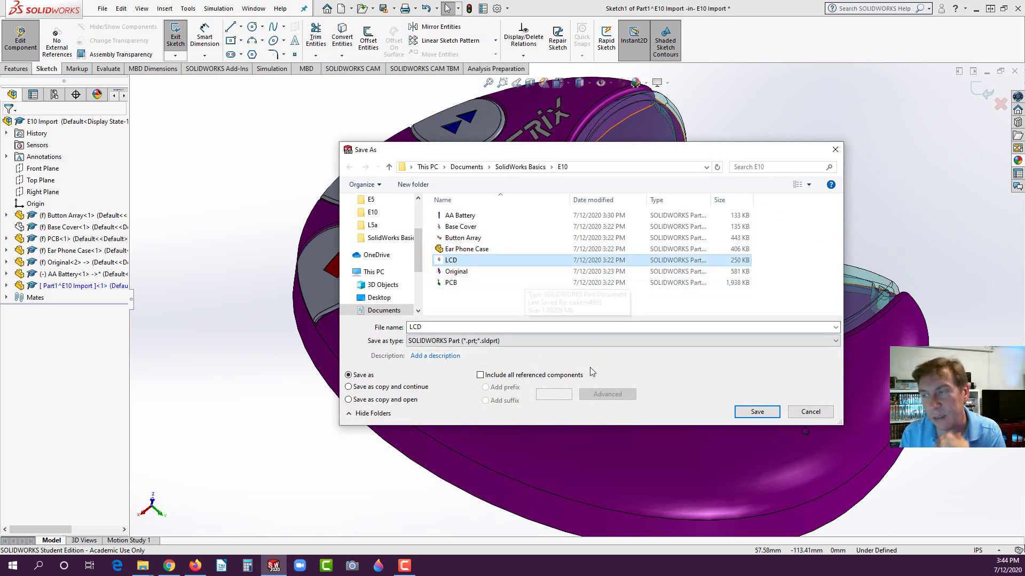
pyautogui.click(757, 412)
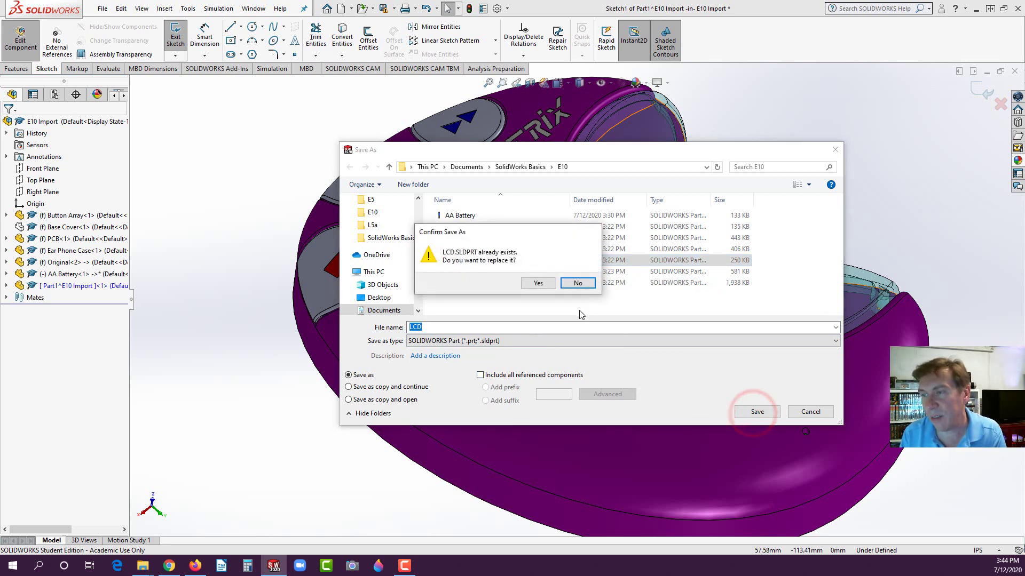
pyautogui.click(543, 287)
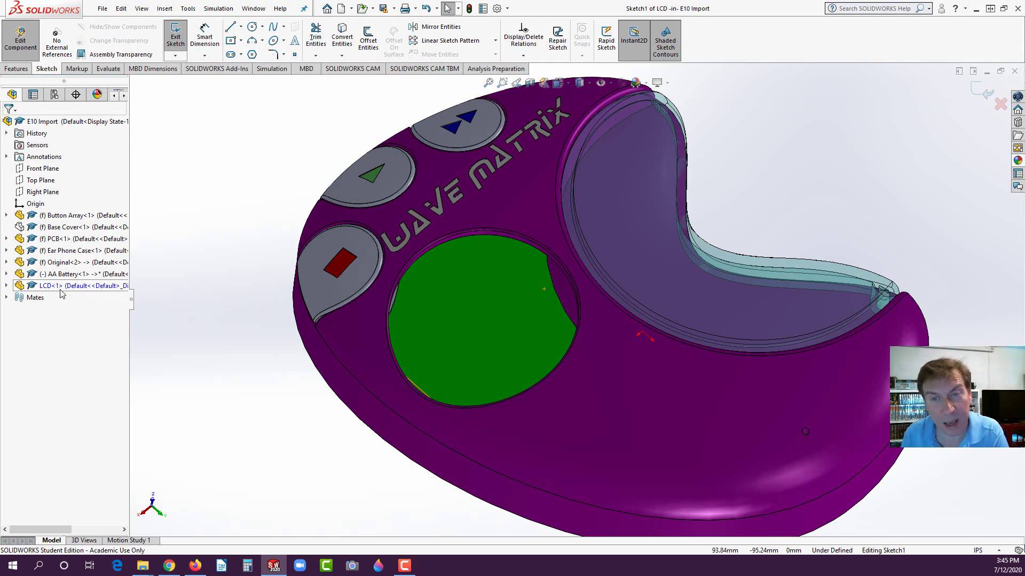
# Offset the circular edge of the housing's display opening inward by 0.005 in, with Reverse on, in the LCD part's sketch
pyautogui.click(514, 238)
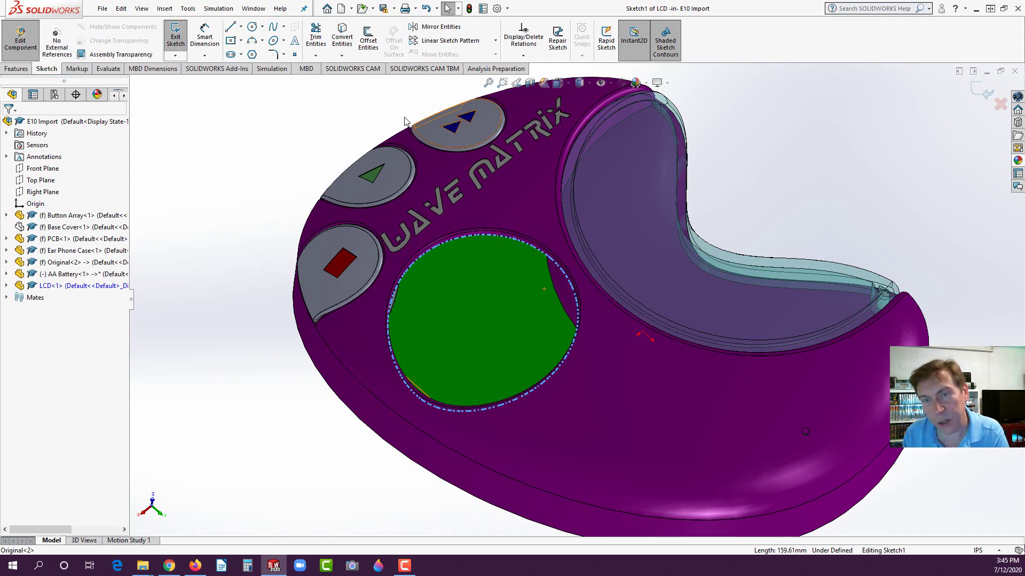
pyautogui.click(6, 286)
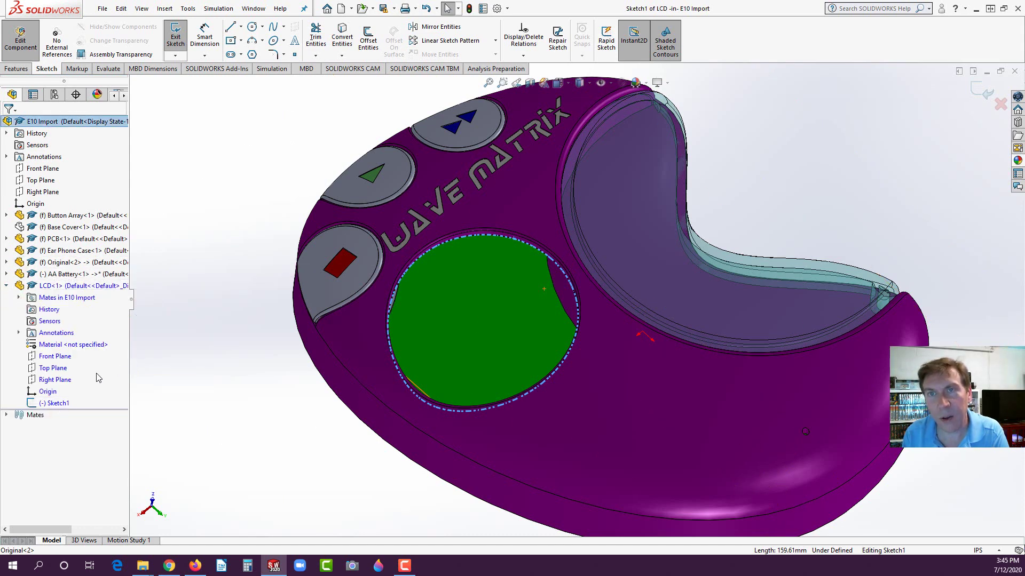
pyautogui.click(6, 286)
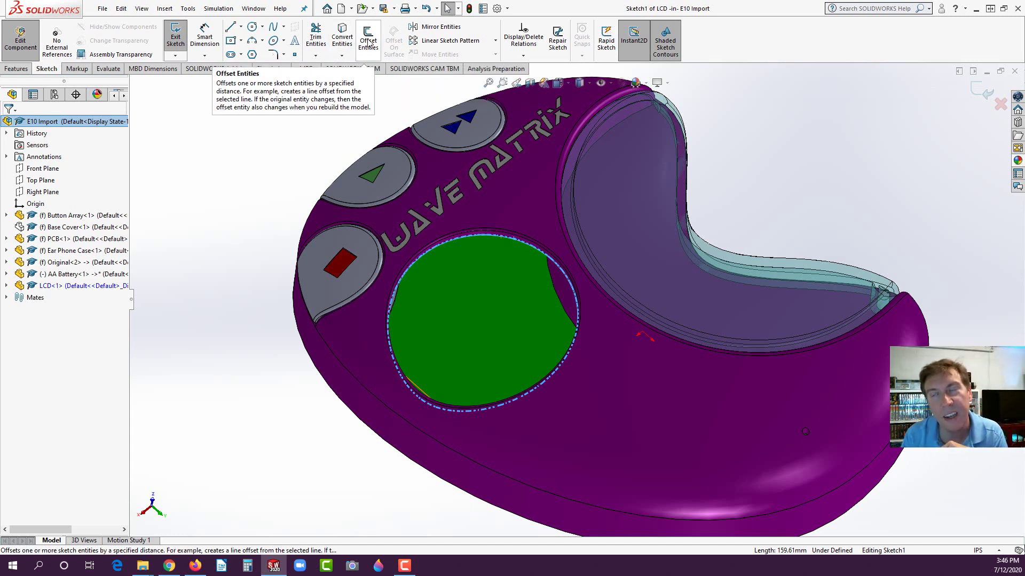
pyautogui.click(367, 42)
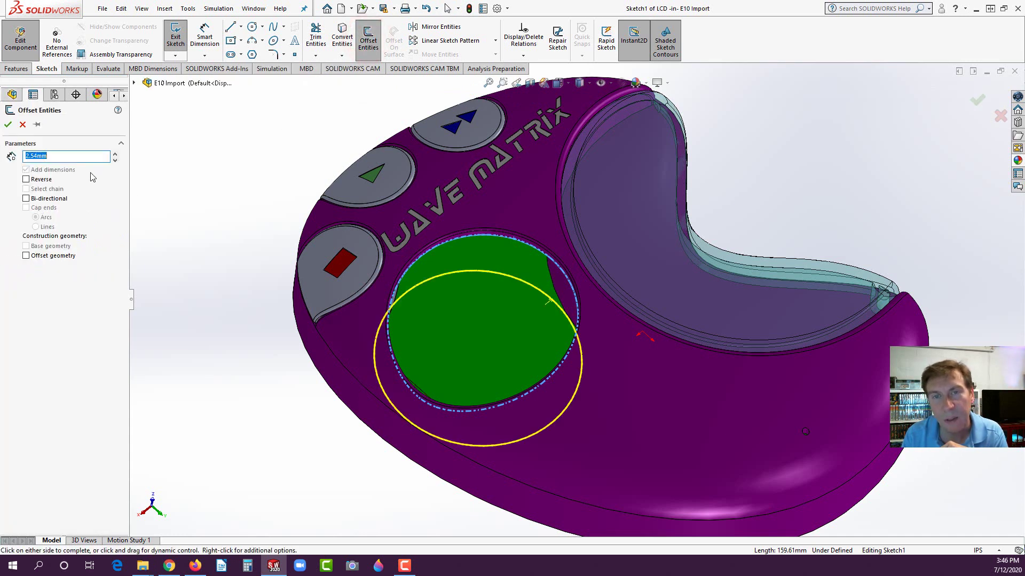
pyautogui.click(26, 180)
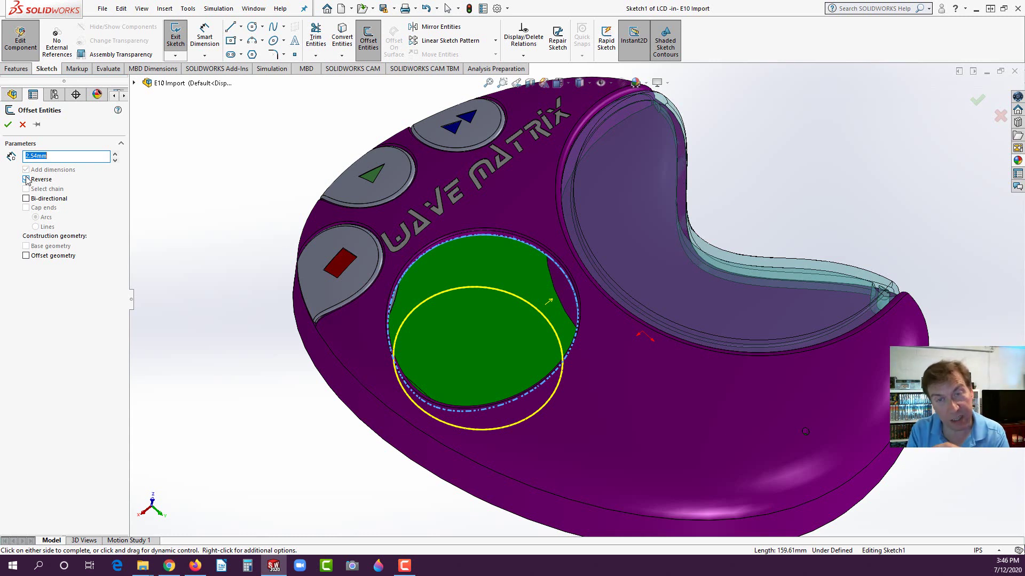
pyautogui.click(26, 179)
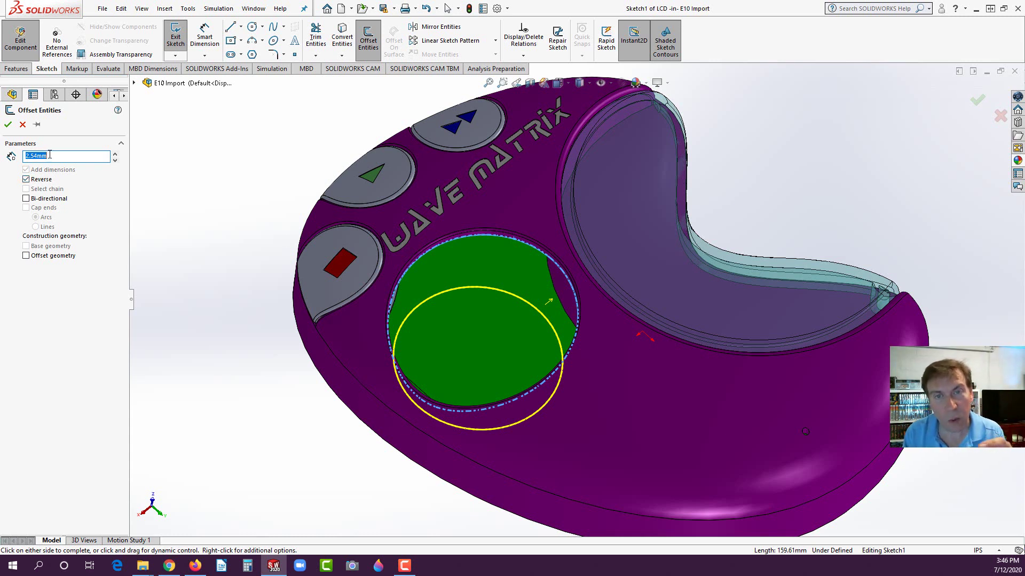
pyautogui.write('.005')
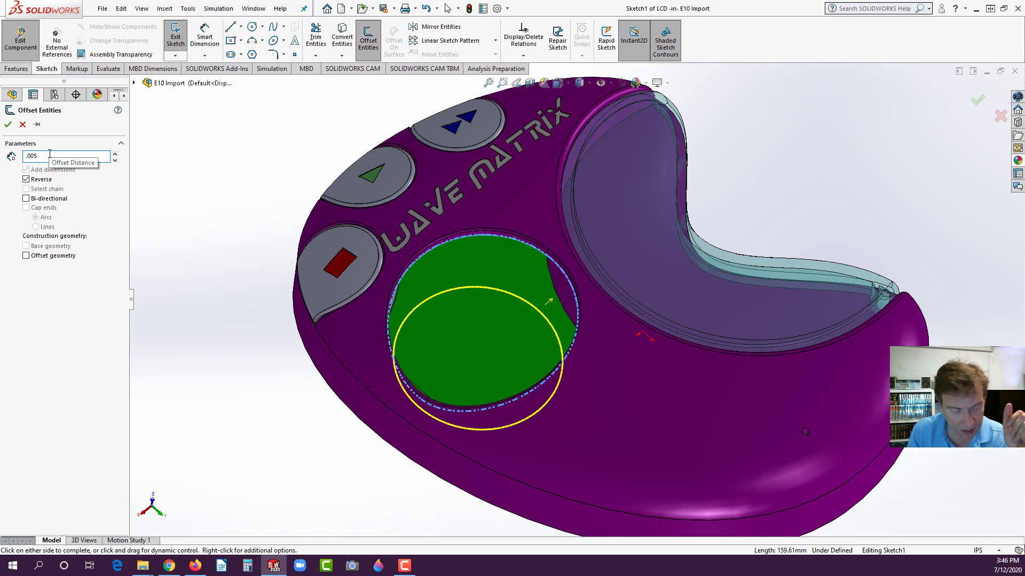
pyautogui.write('in')
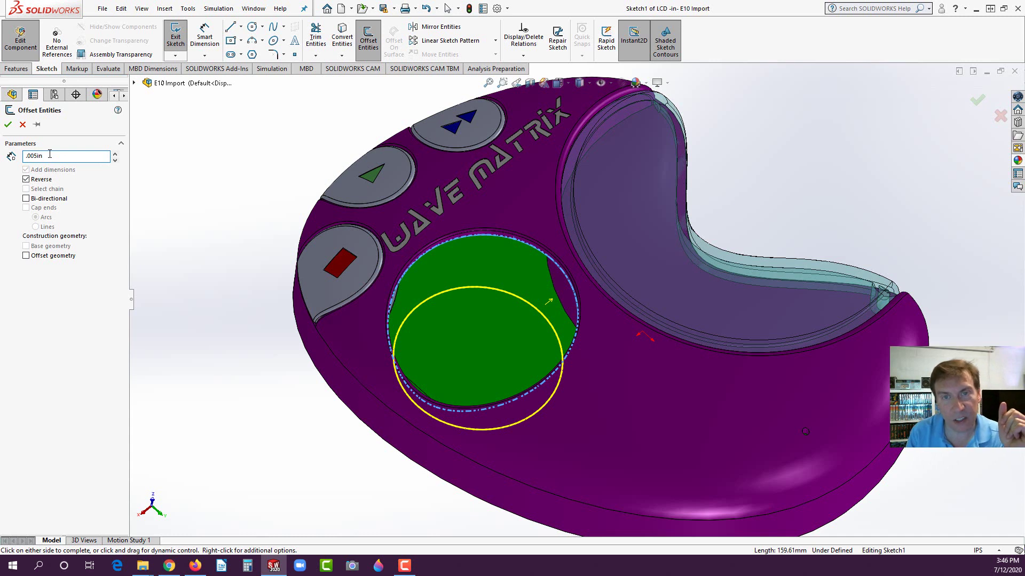
pyautogui.press('Return')
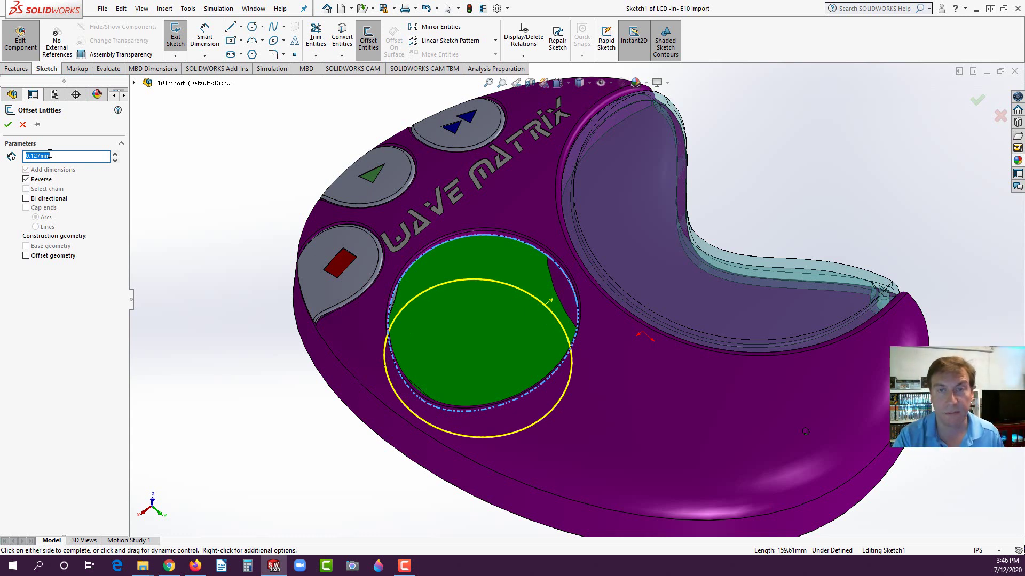
pyautogui.click(8, 125)
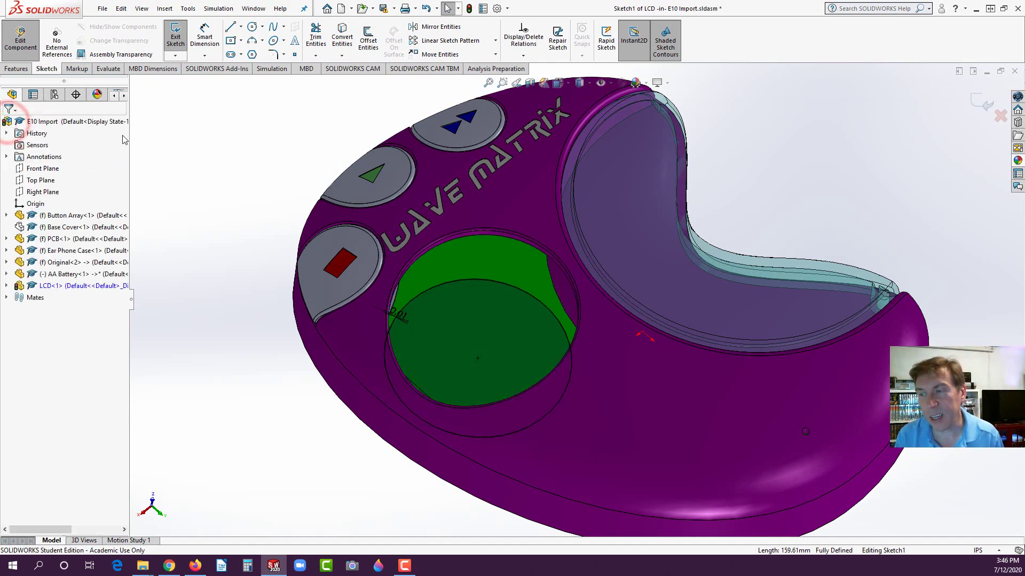
# Extrude the LCD's offset circle Up To Surface, ending at the outer top face of the purple housing
pyautogui.click(16, 69)
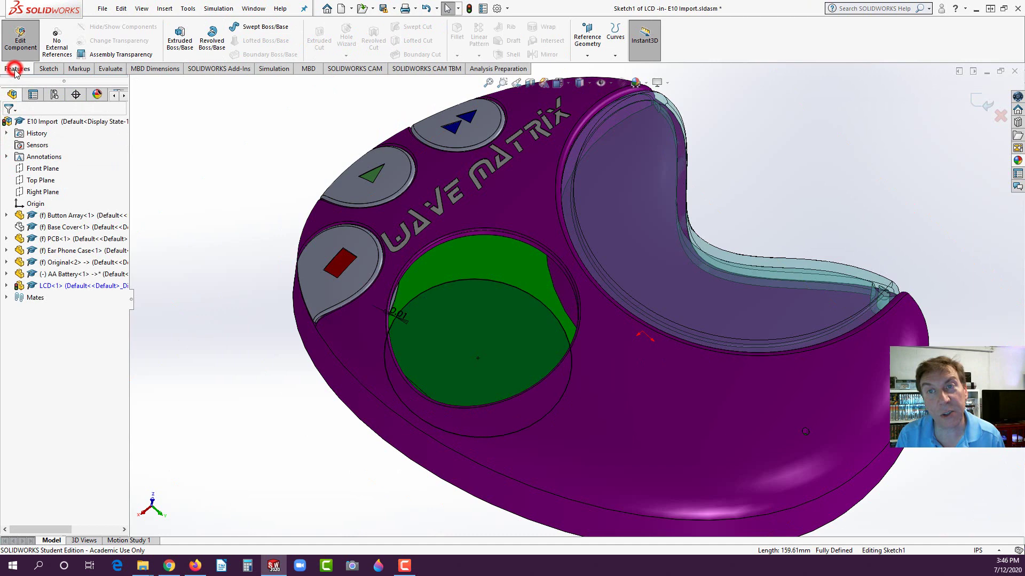
pyautogui.click(180, 41)
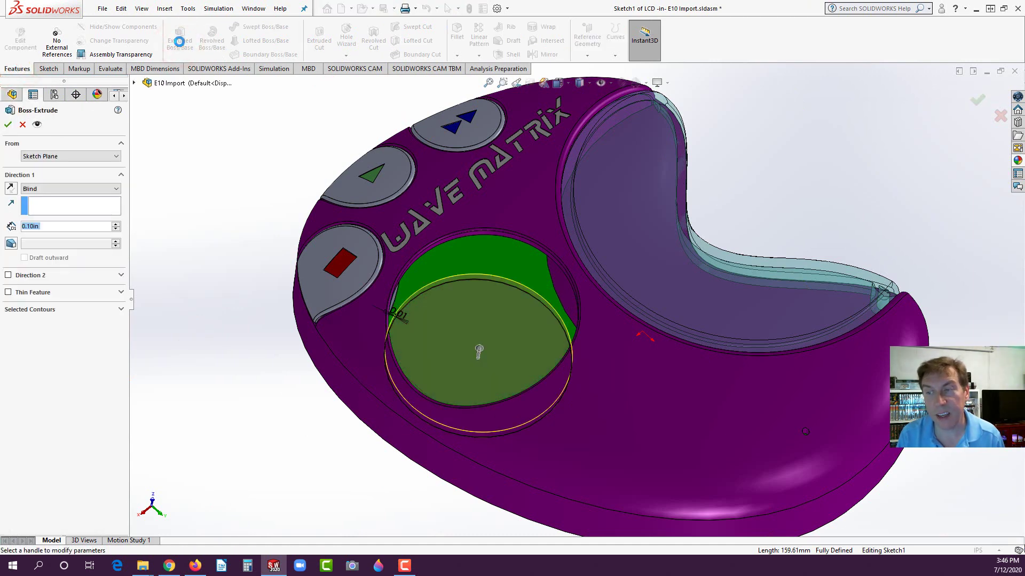
pyautogui.moveTo(479, 350); pyautogui.dragTo(484, 296)
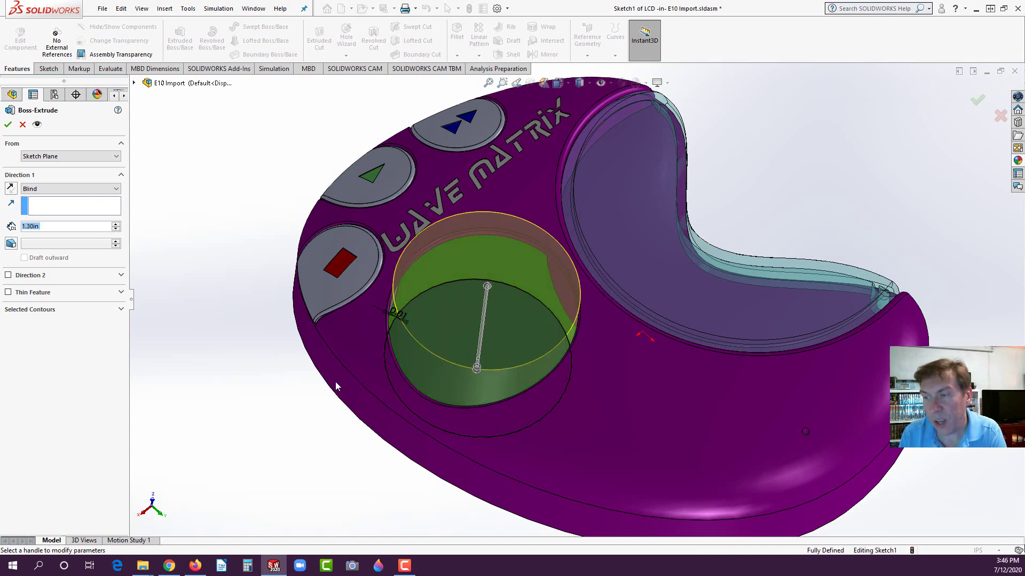
pyautogui.moveTo(341, 385); pyautogui.dragTo(350, 333, button='middle')
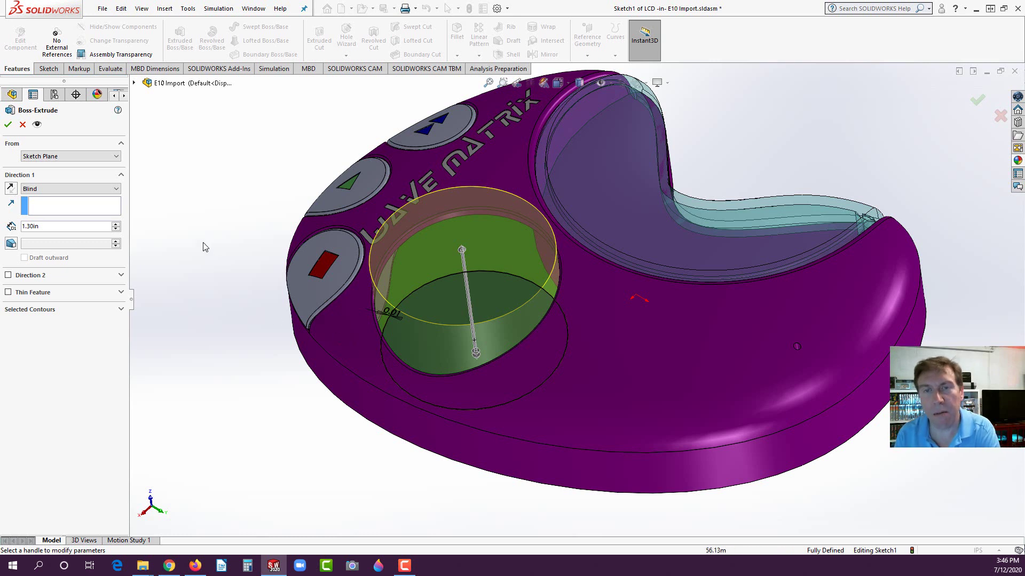
pyautogui.click(60, 190)
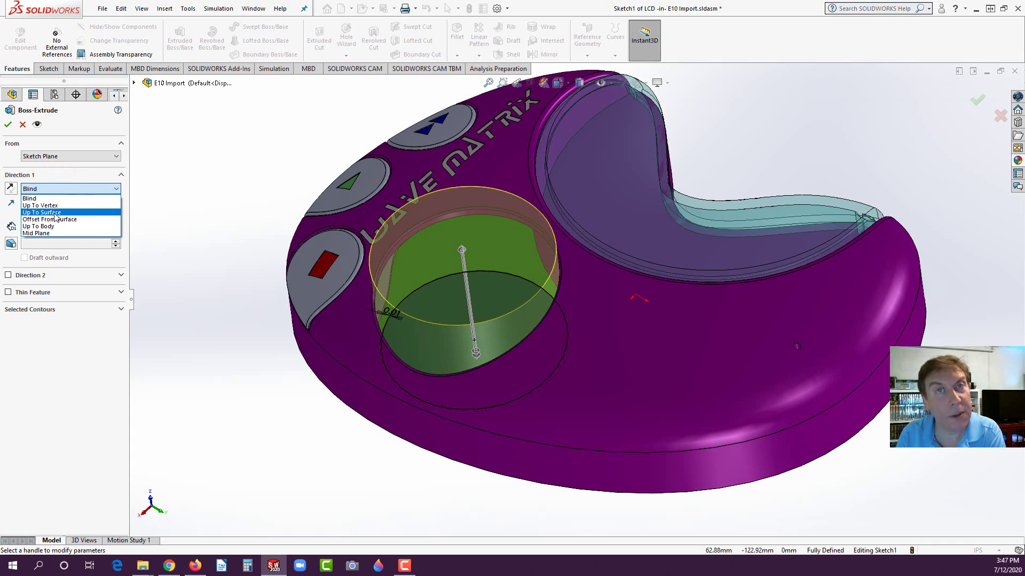
pyautogui.click(54, 213)
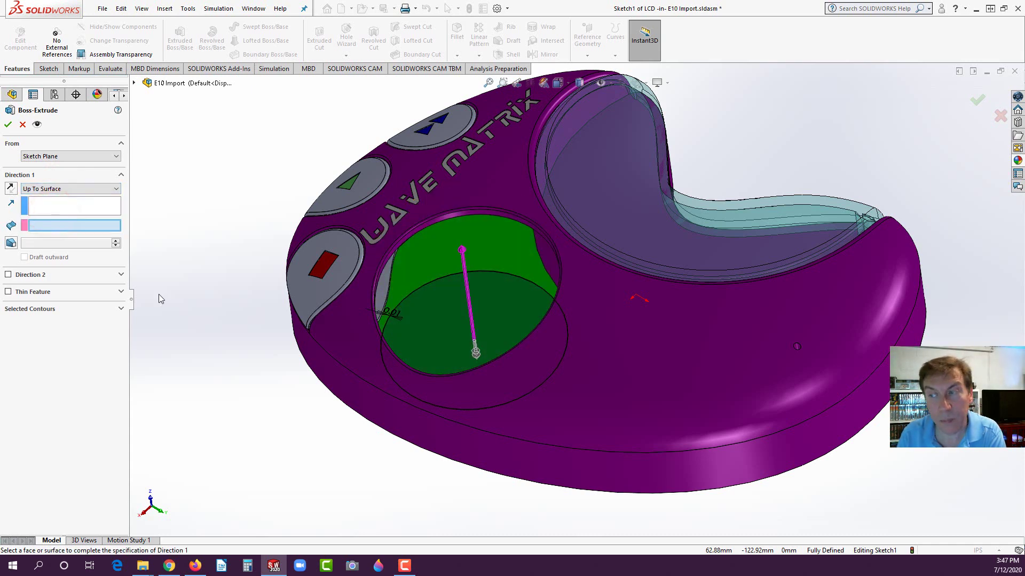
pyautogui.click(588, 353)
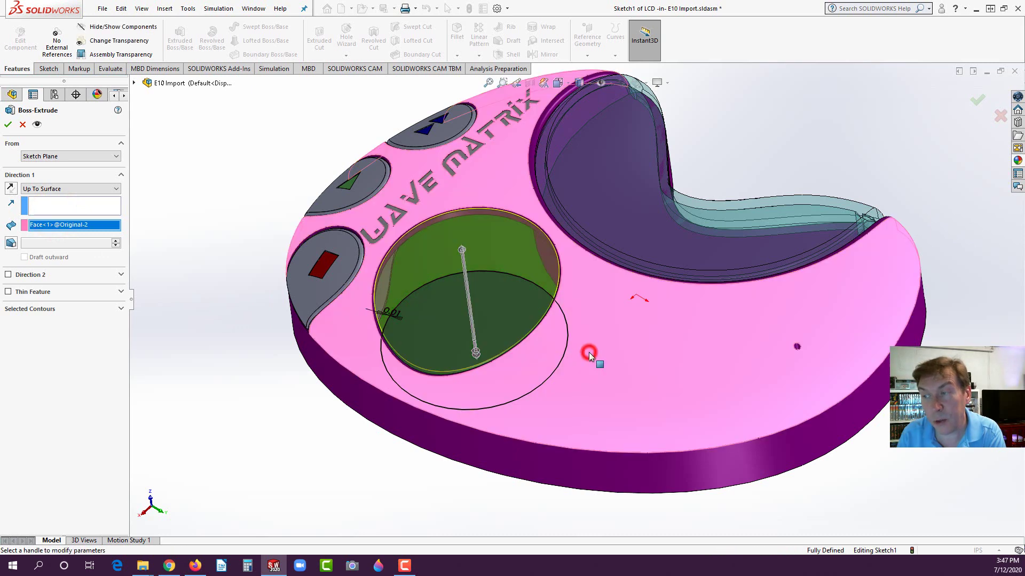
pyautogui.moveTo(587, 355)
pyautogui.mouseDown(button='middle')
pyautogui.moveTo(492, 284)
pyautogui.moveTo(395, 368)
pyautogui.mouseUp(button='middle')
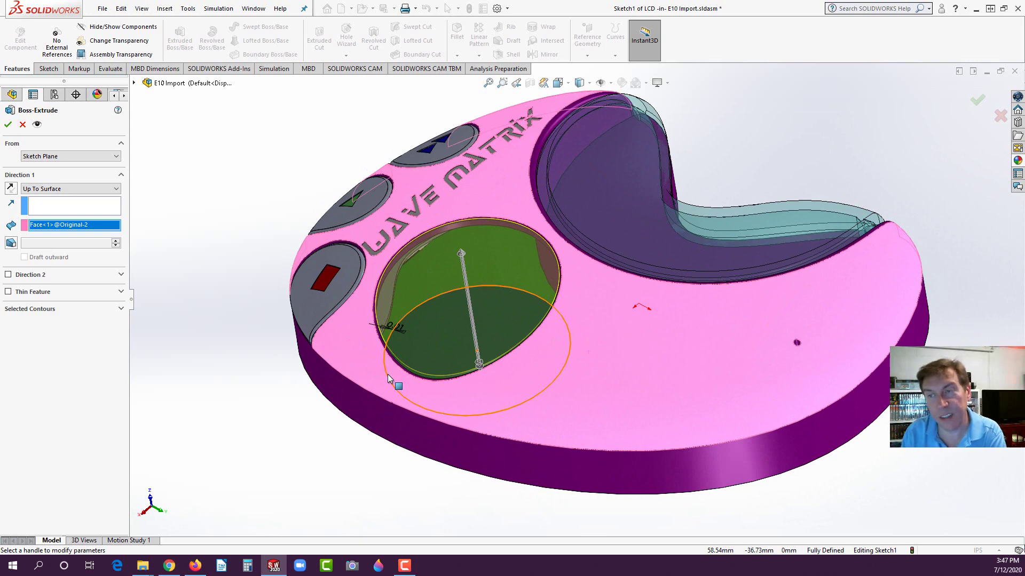
pyautogui.click(8, 125)
pyautogui.moveTo(225, 266)
pyautogui.mouseDown(button='middle')
pyautogui.moveTo(242, 346)
pyautogui.moveTo(222, 254)
pyautogui.mouseUp(button='middle')
pyautogui.click(222, 254)
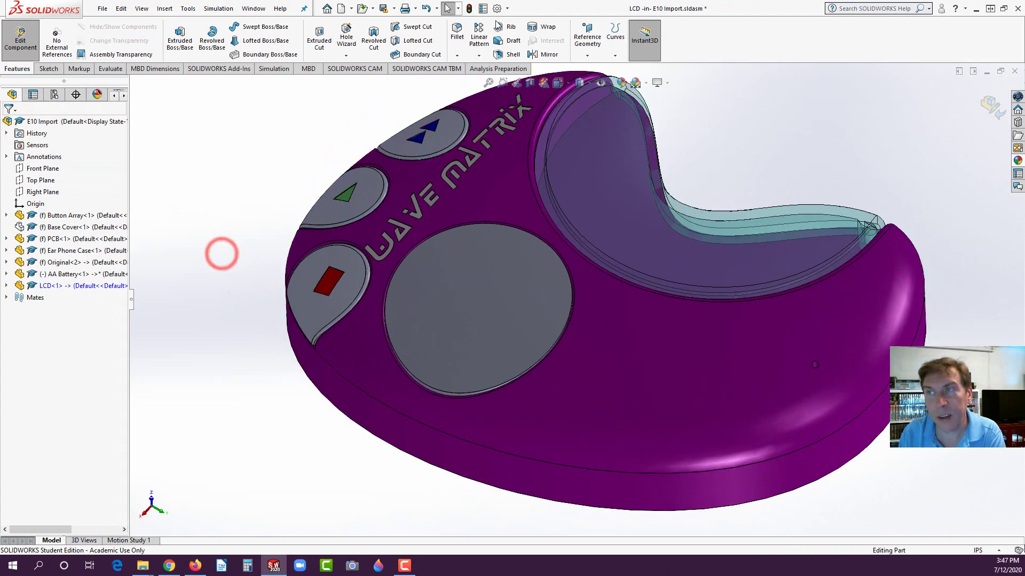
# Apply a 0.03 in chamfer at 45 degrees to the top outer edge of the LCD
pyautogui.click(457, 30)
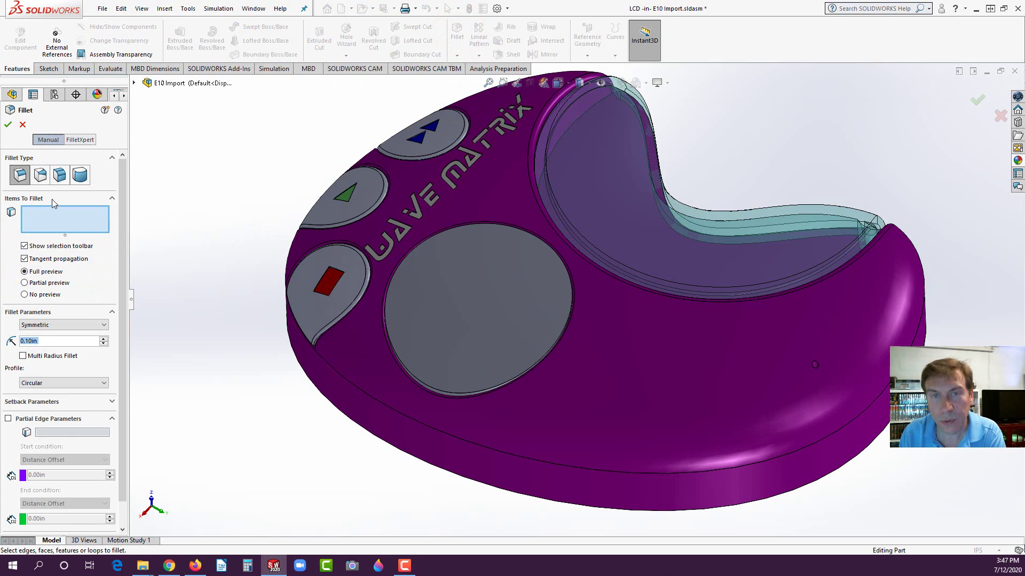
pyautogui.click(23, 124)
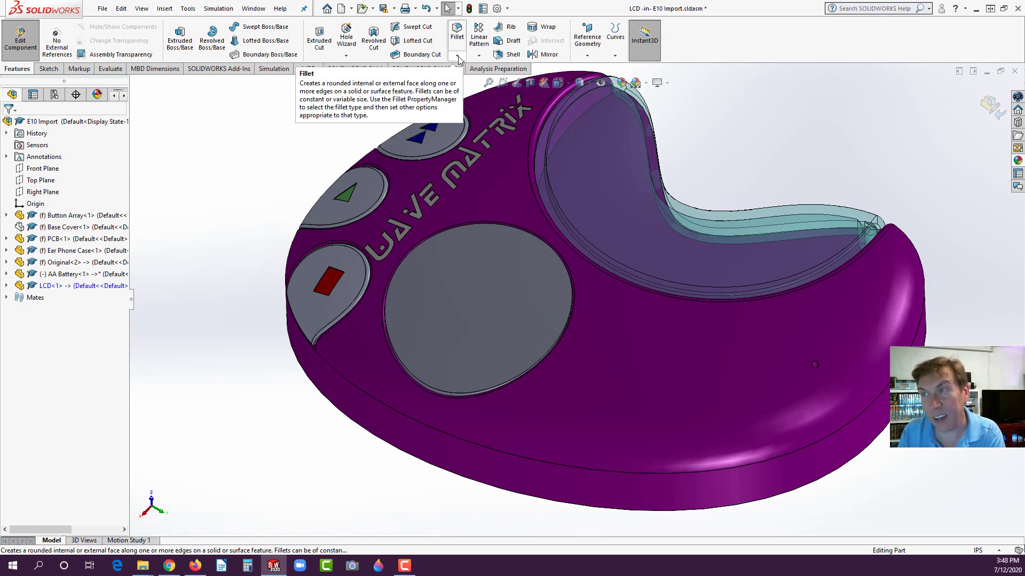
pyautogui.click(457, 56)
pyautogui.click(463, 79)
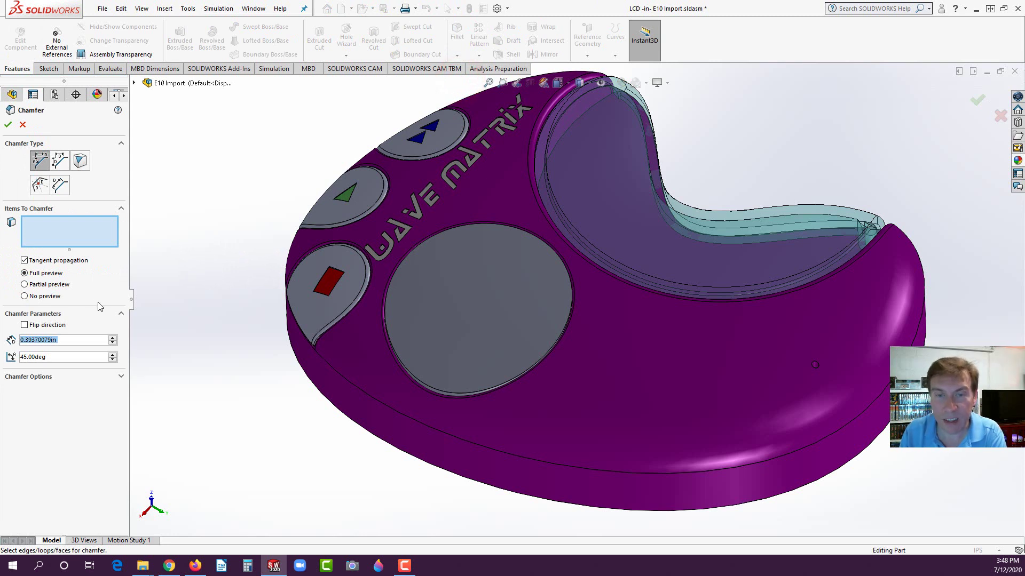
pyautogui.press('BackSpace')
pyautogui.write('.')
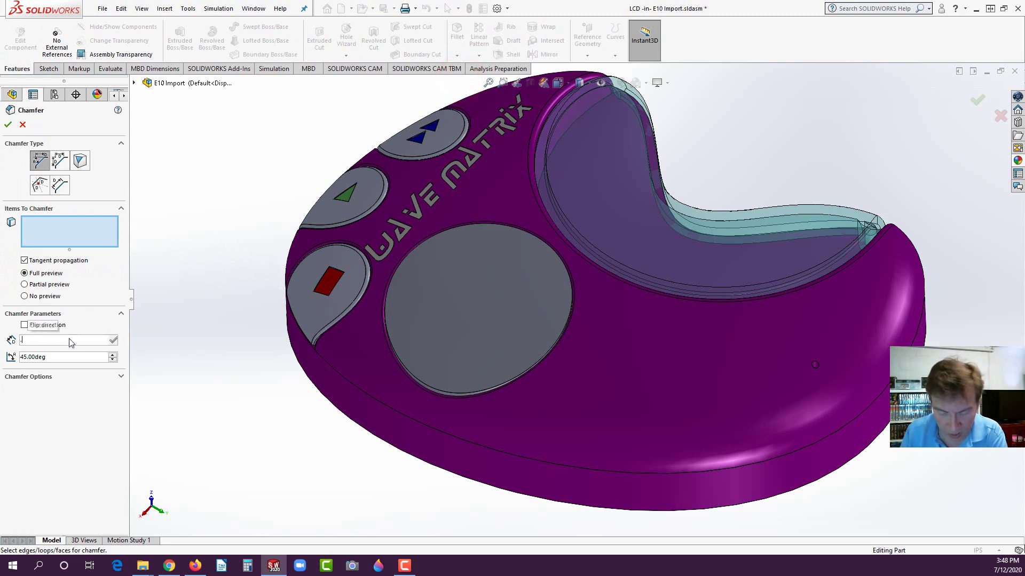
pyautogui.write('0')
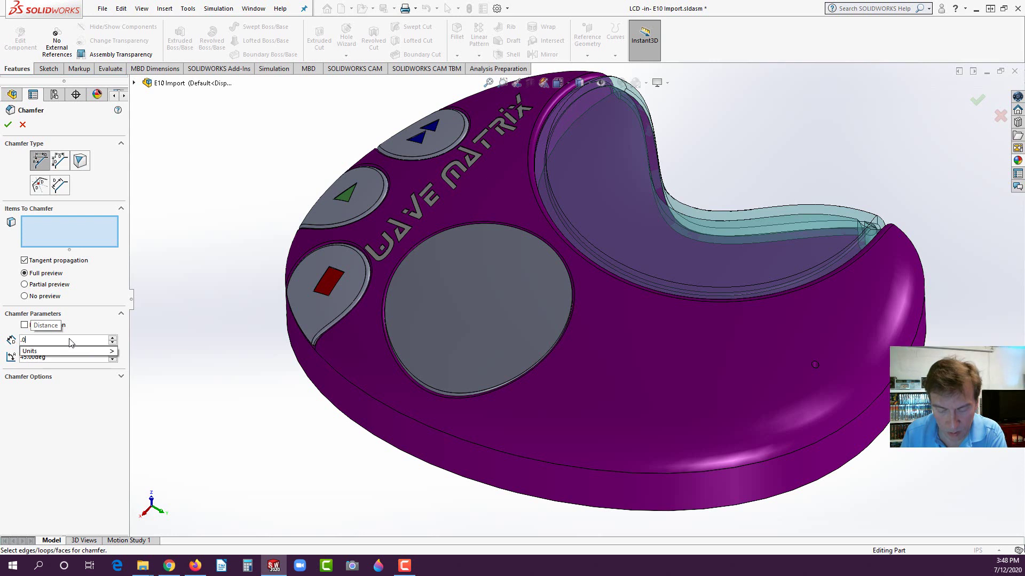
pyautogui.write('3')
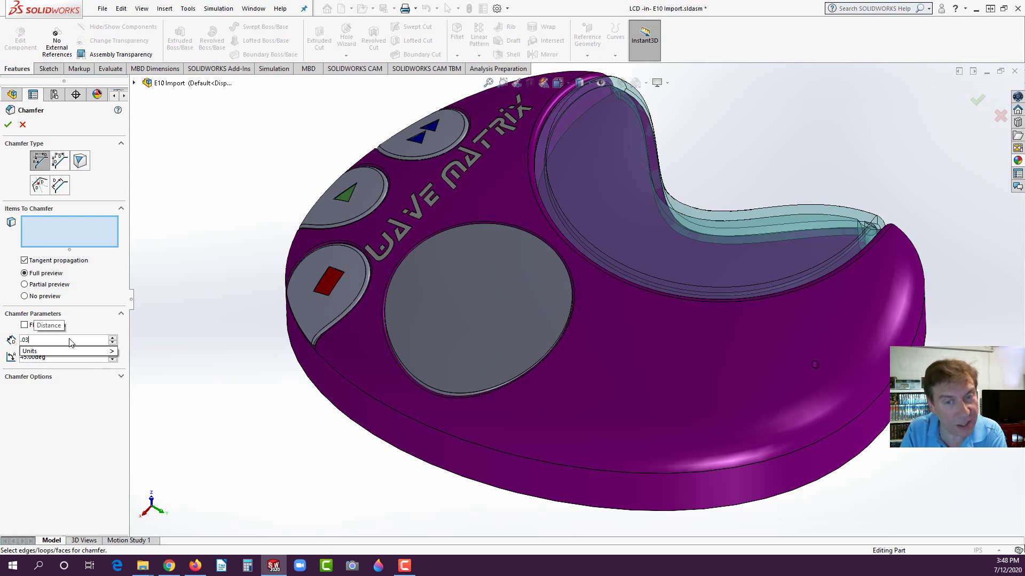
pyautogui.press('Return')
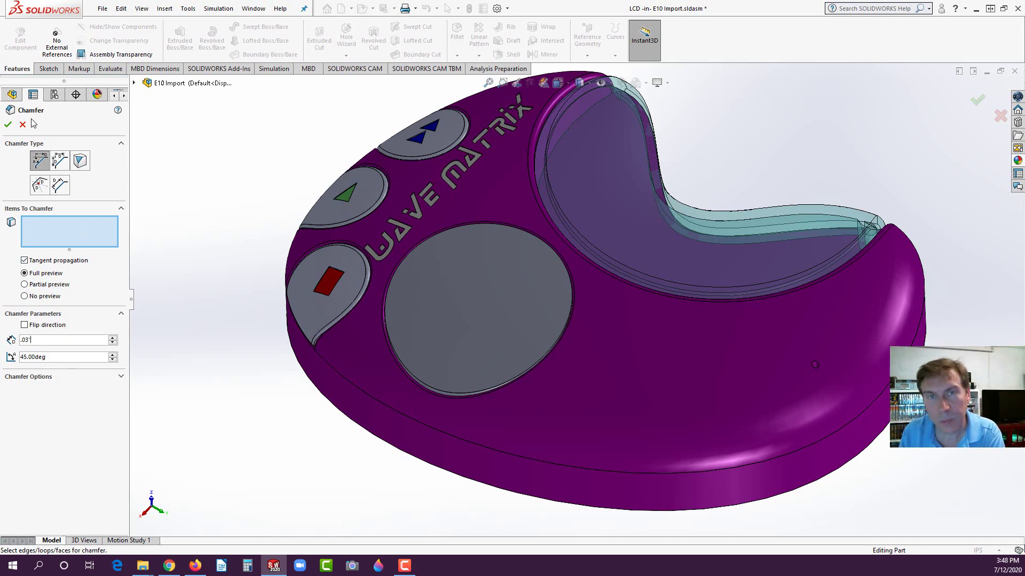
pyautogui.click(414, 378)
pyautogui.scroll(-5, 427, 376)
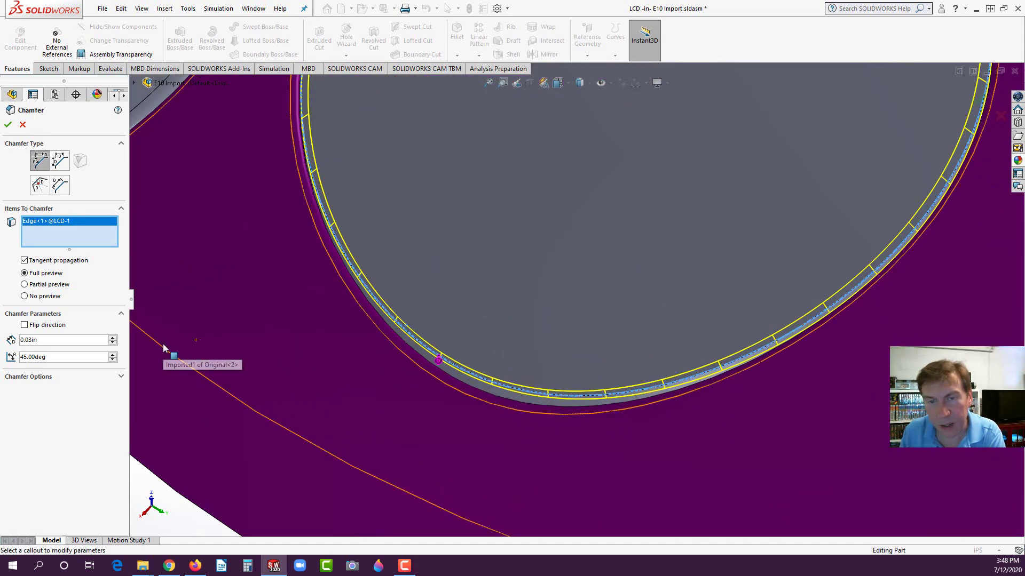
# Set the LCD edge chamfer's distance to 0.06 in and finish the chamfer
pyautogui.click(29, 340)
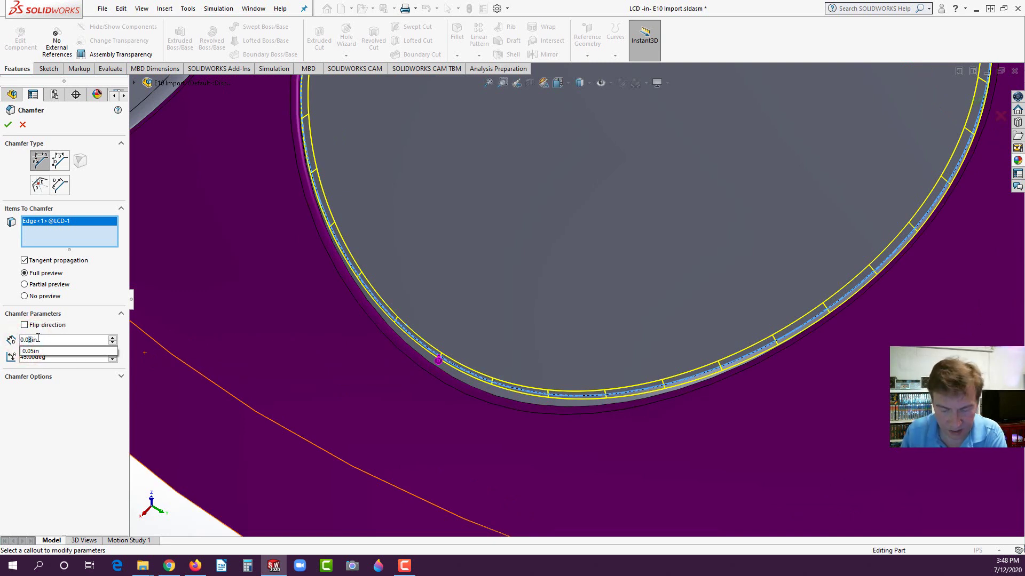
pyautogui.press('BackSpace')
pyautogui.write('6')
pyautogui.press('Return')
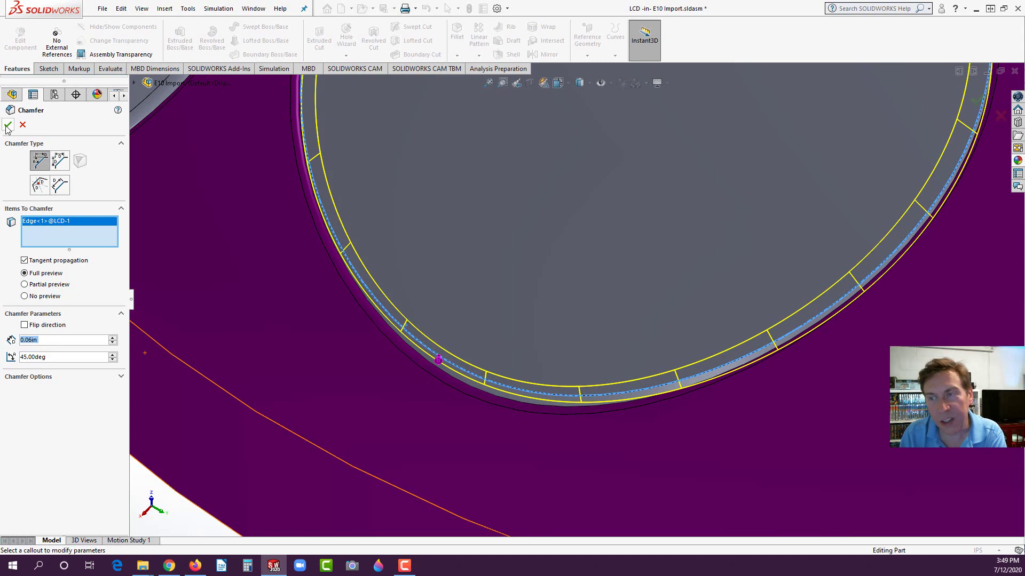
pyautogui.click(22, 126)
pyautogui.scroll(5, 282, 320)
pyautogui.scroll(1, 291, 331)
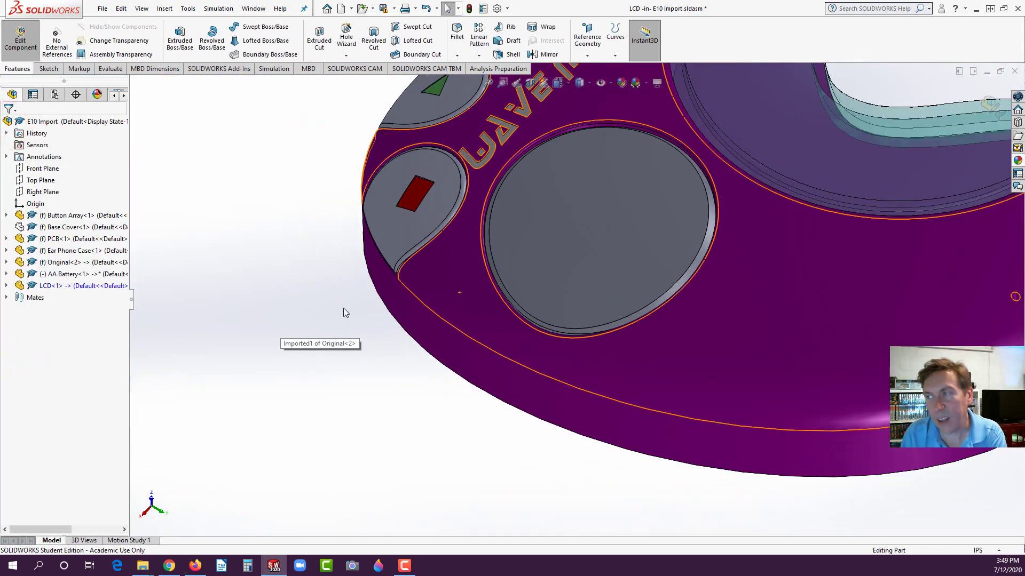
# Finish editing the LCD part in context and return to the E10 Import assembly
pyautogui.moveTo(344, 309)
pyautogui.mouseDown(button='middle')
pyautogui.moveTo(350, 277)
pyautogui.moveTo(357, 299)
pyautogui.mouseUp(button='middle')
pyautogui.scroll(-3, 748, 184)
pyautogui.moveTo(748, 184); pyautogui.dragTo(706, 193, button='middle')
pyautogui.scroll(2, 705, 195)
pyautogui.scroll(3, 731, 182)
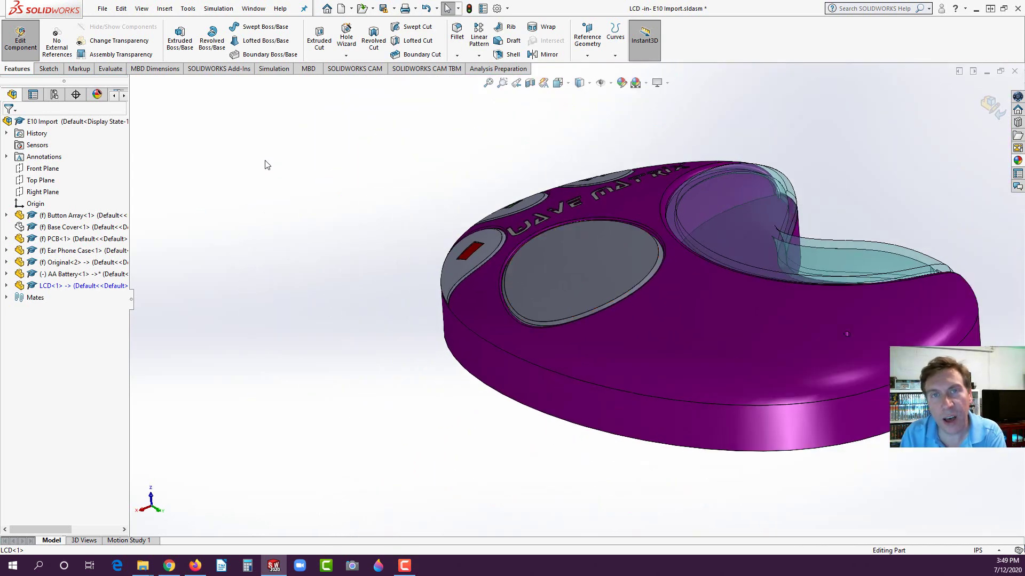
pyautogui.click(31, 51)
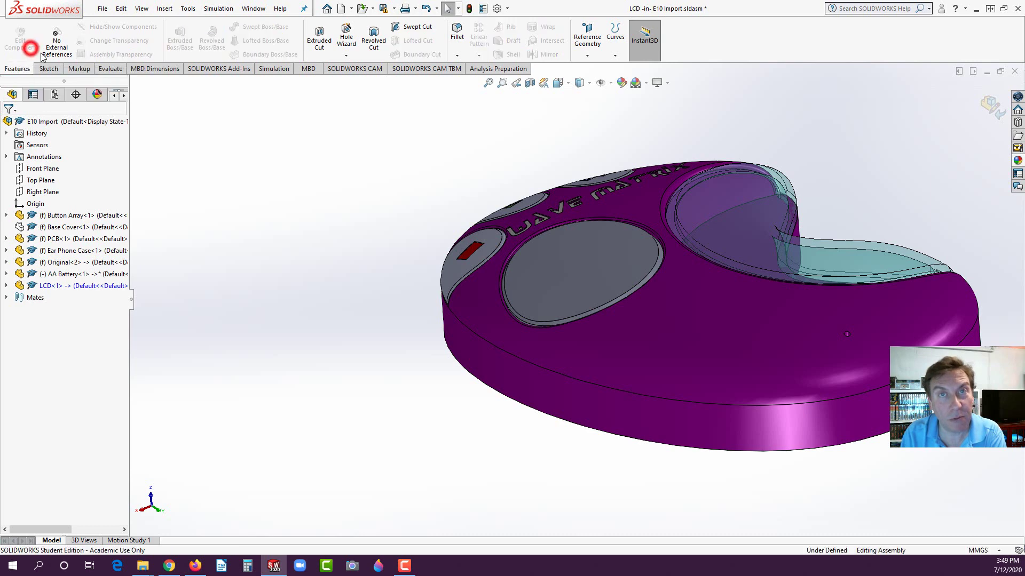
pyautogui.click(240, 156)
pyautogui.scroll(2, 673, 307)
pyautogui.scroll(-3, 676, 294)
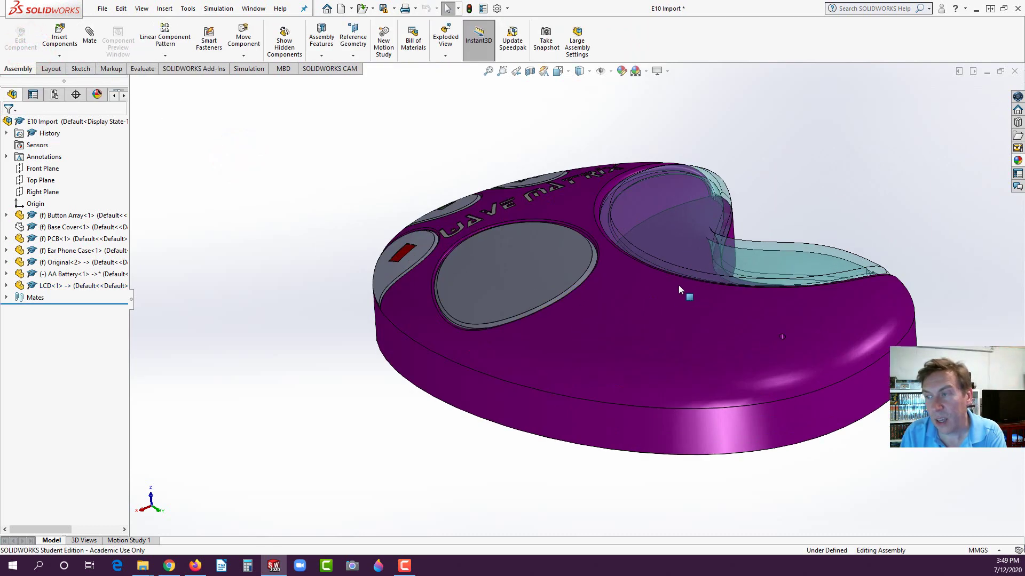
# Show the hidden Base Cover component on the underside of the player
pyautogui.moveTo(658, 273); pyautogui.dragTo(533, 243, button='middle')
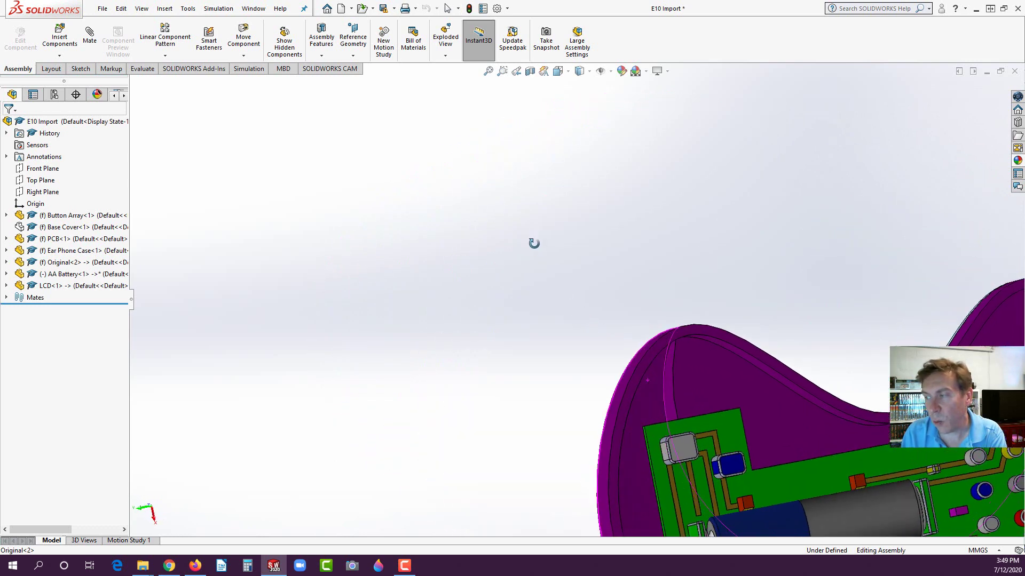
pyautogui.scroll(6, 610, 311)
pyautogui.scroll(-5, 719, 351)
pyautogui.scroll(1, 721, 357)
pyautogui.moveTo(721, 358); pyautogui.dragTo(727, 265, button='middle')
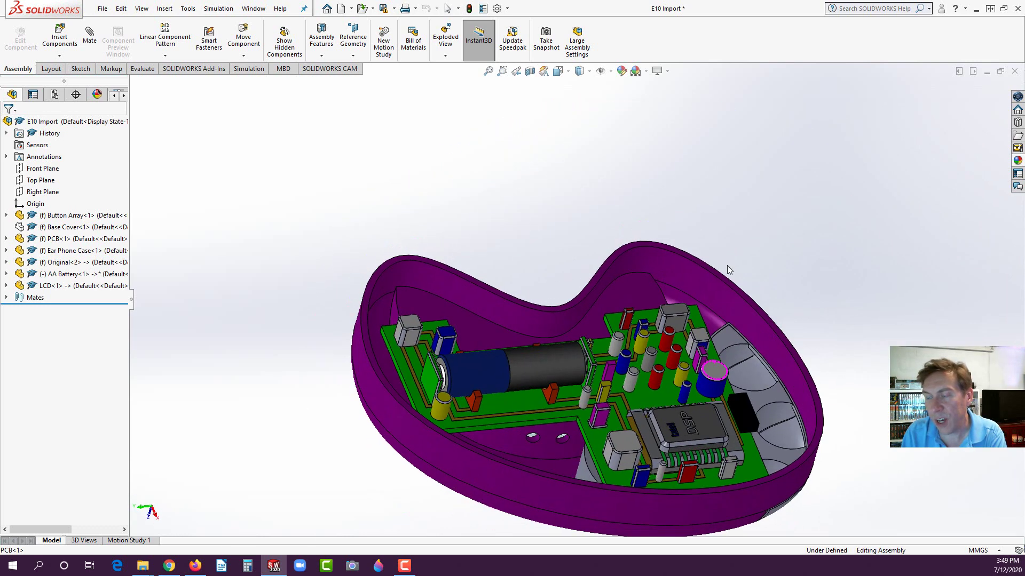
pyautogui.click(56, 229)
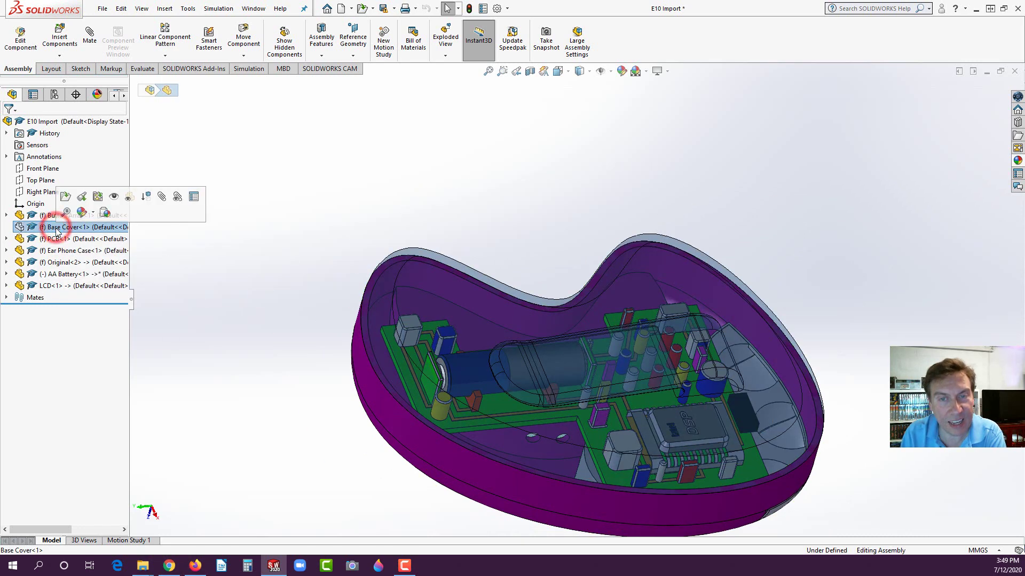
pyautogui.click(113, 197)
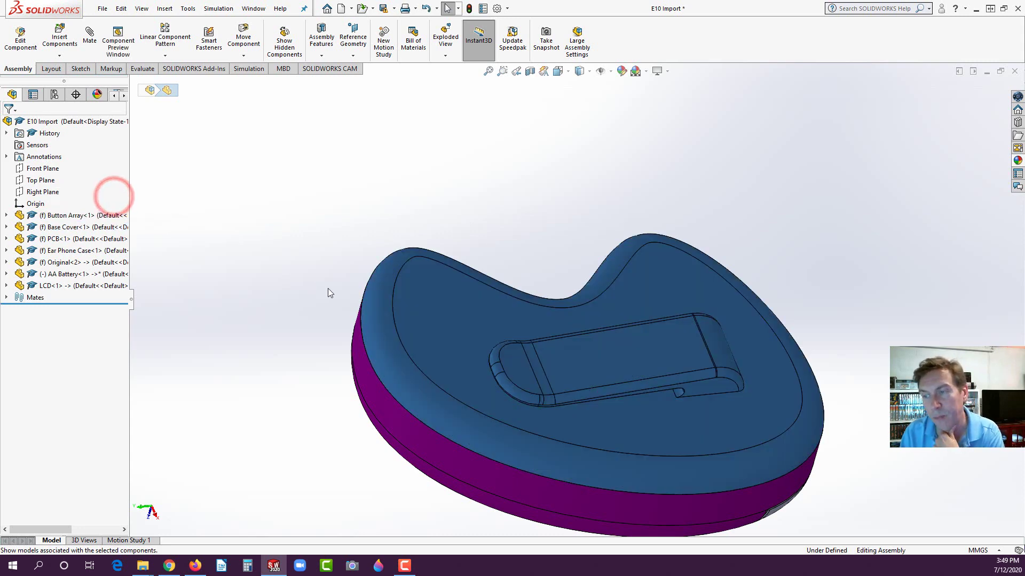
# Hide the purple Original housing component to expose the inner face of the Base Cover
pyautogui.moveTo(427, 224); pyautogui.dragTo(405, 341, button='middle')
pyautogui.click(384, 340)
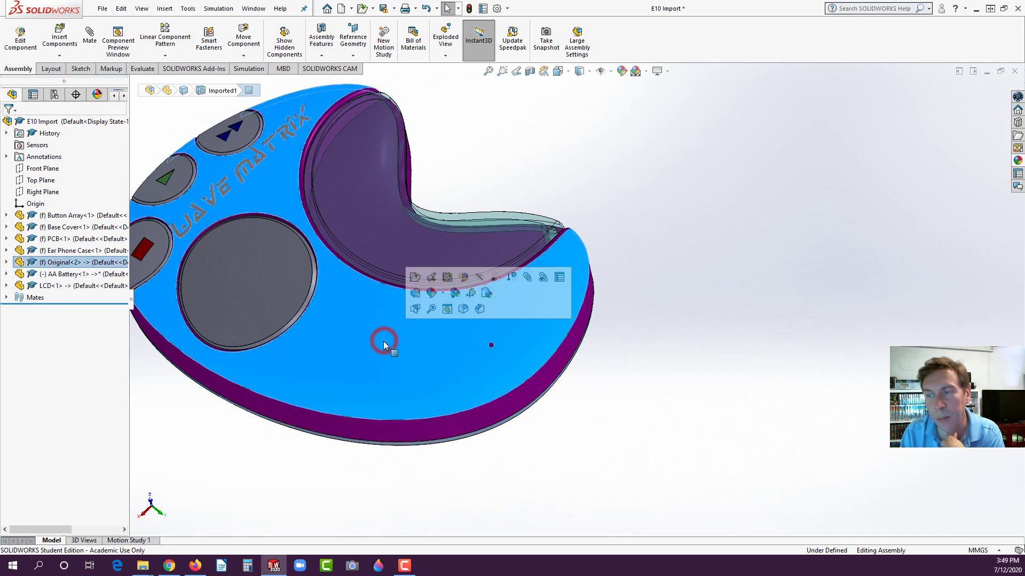
pyautogui.click(478, 280)
pyautogui.click(285, 487)
# Start editing the Base Cover in the assembly context and bring up the manual's Exercise 10 drawing in Firefox
pyautogui.moveTo(295, 474); pyautogui.dragTo(309, 427, button='middle')
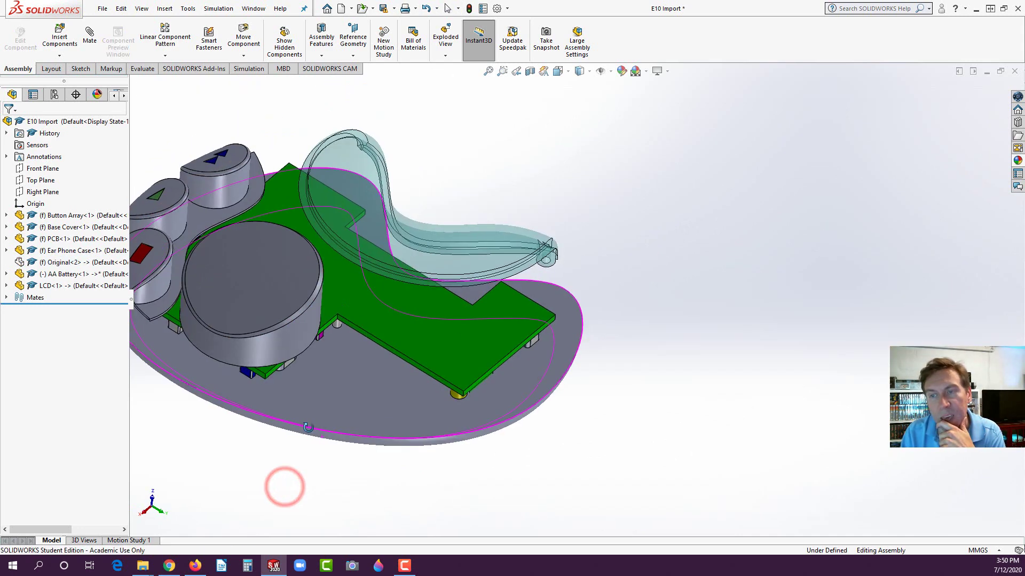
pyautogui.scroll(2, 335, 381)
pyautogui.scroll(-2, 460, 342)
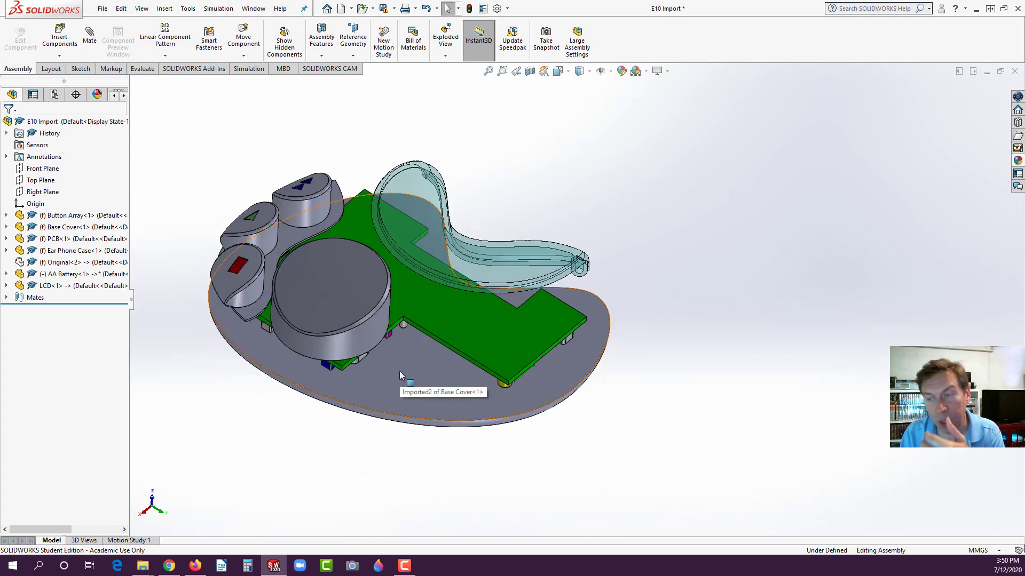
pyautogui.moveTo(399, 370); pyautogui.dragTo(403, 349, button='middle')
pyautogui.scroll(-3, 411, 339)
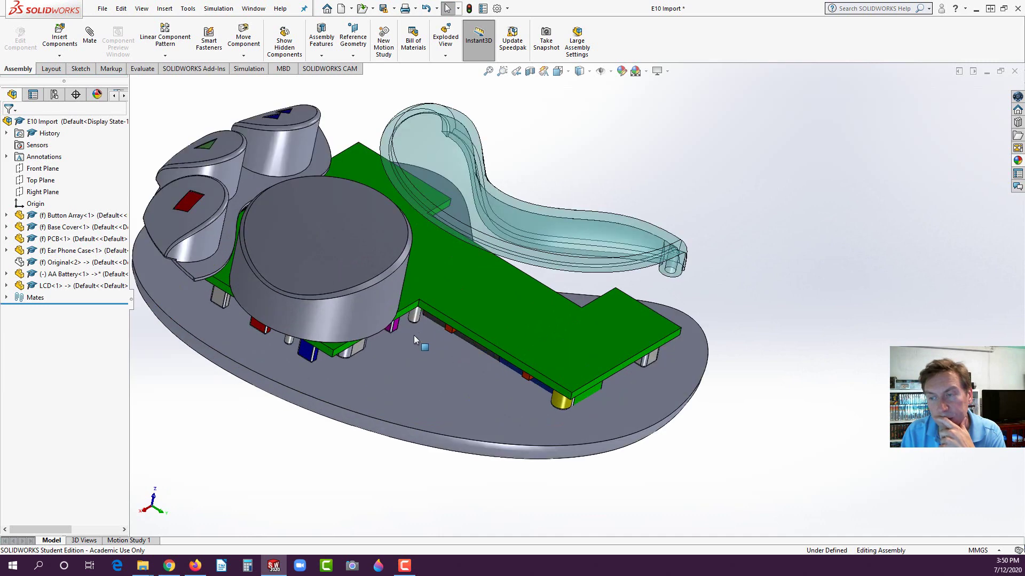
pyautogui.click(394, 386)
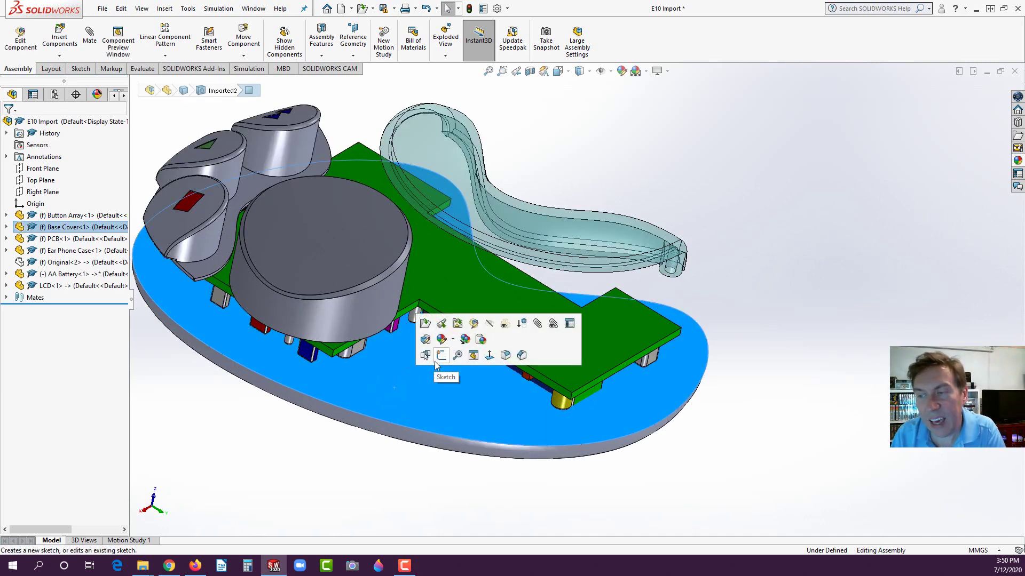
pyautogui.click(474, 324)
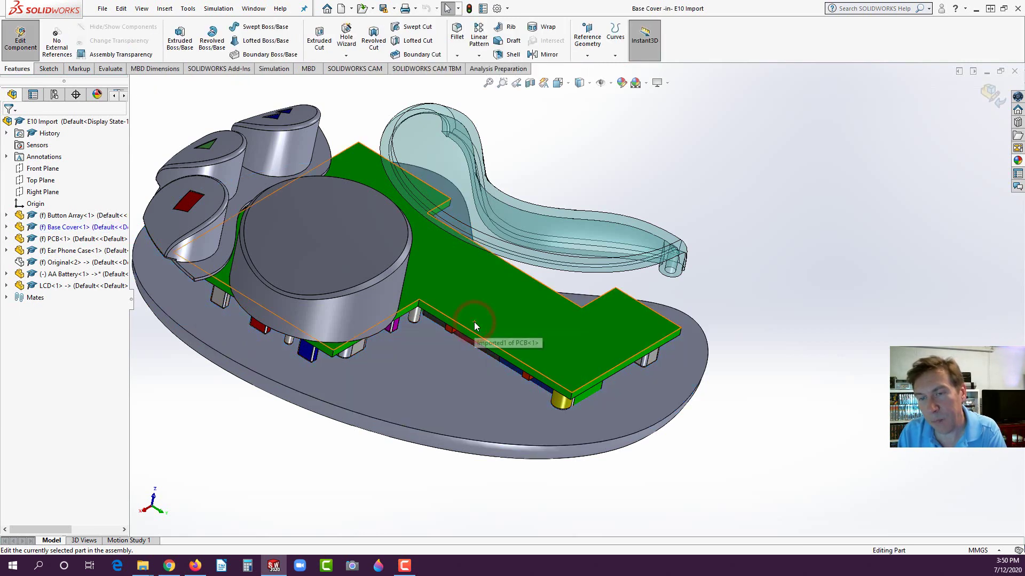
pyautogui.moveTo(381, 379)
pyautogui.mouseDown(button='middle')
pyautogui.moveTo(387, 386)
pyautogui.moveTo(370, 374)
pyautogui.mouseUp(button='middle')
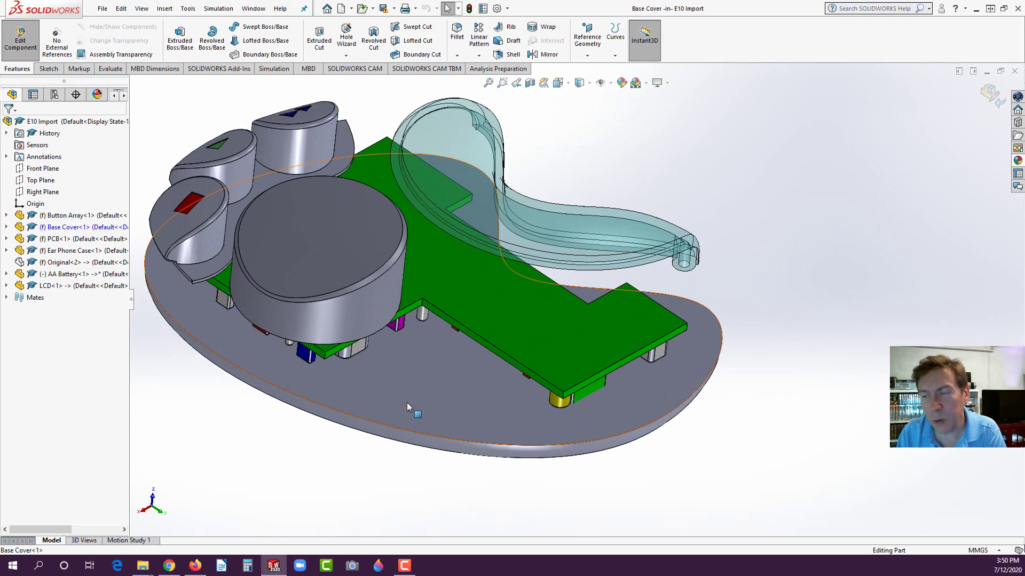
pyautogui.click(201, 566)
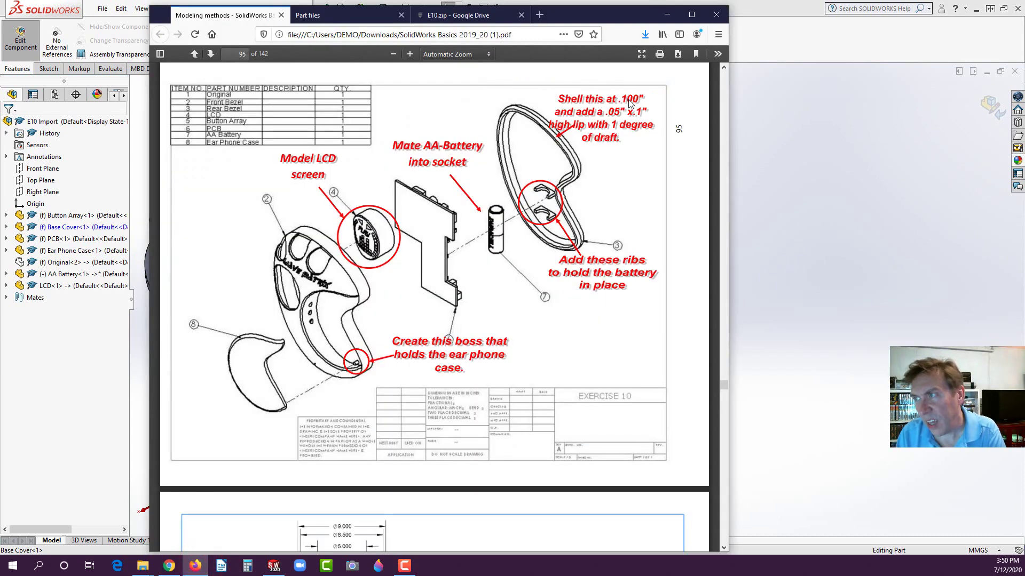
# Switch back to SolidWorks and set the Base Cover's document units to IPS (inch, pound, second)
pyautogui.click(60, 396)
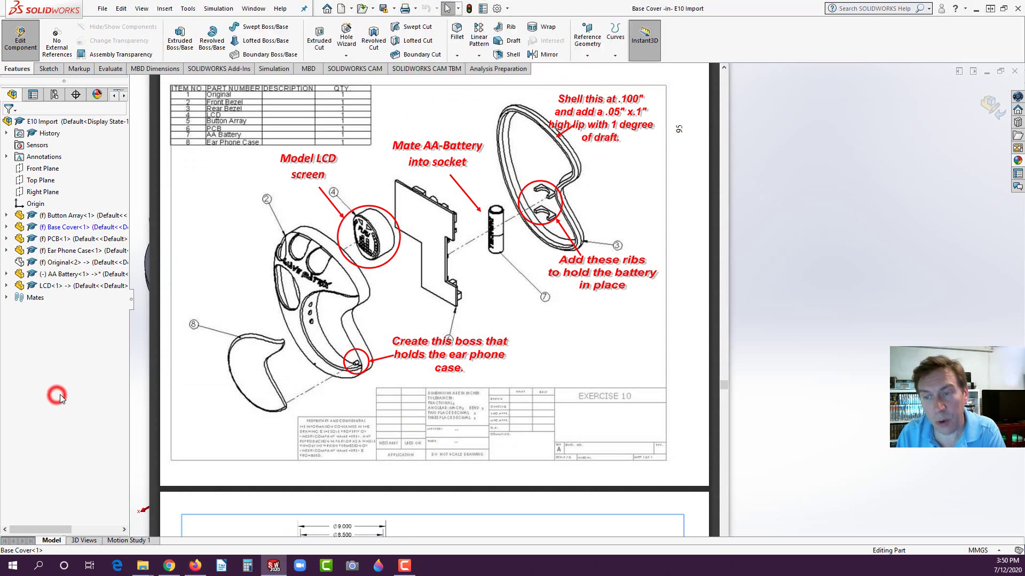
pyautogui.scroll(1, 310, 412)
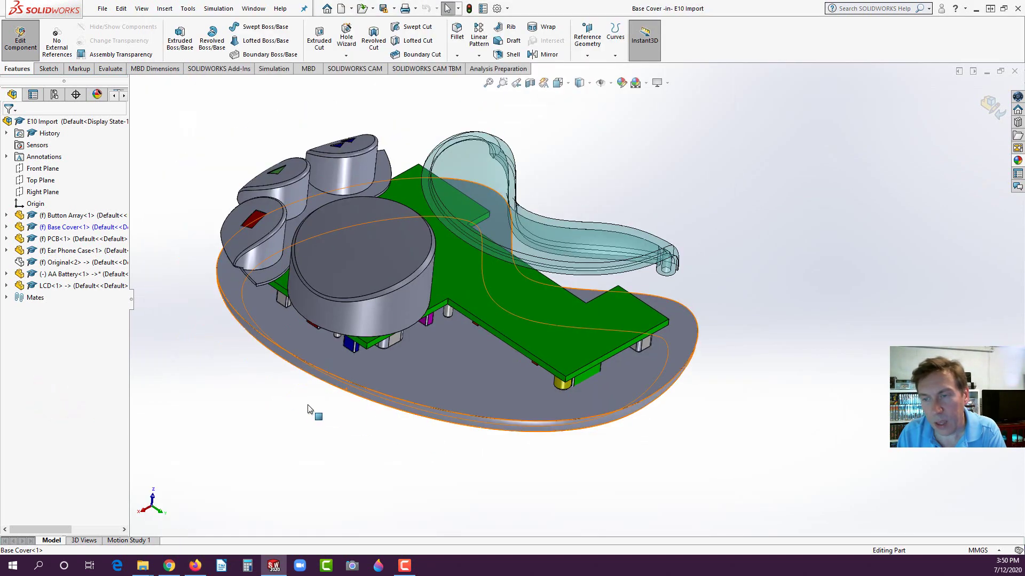
pyautogui.scroll(-1, 613, 314)
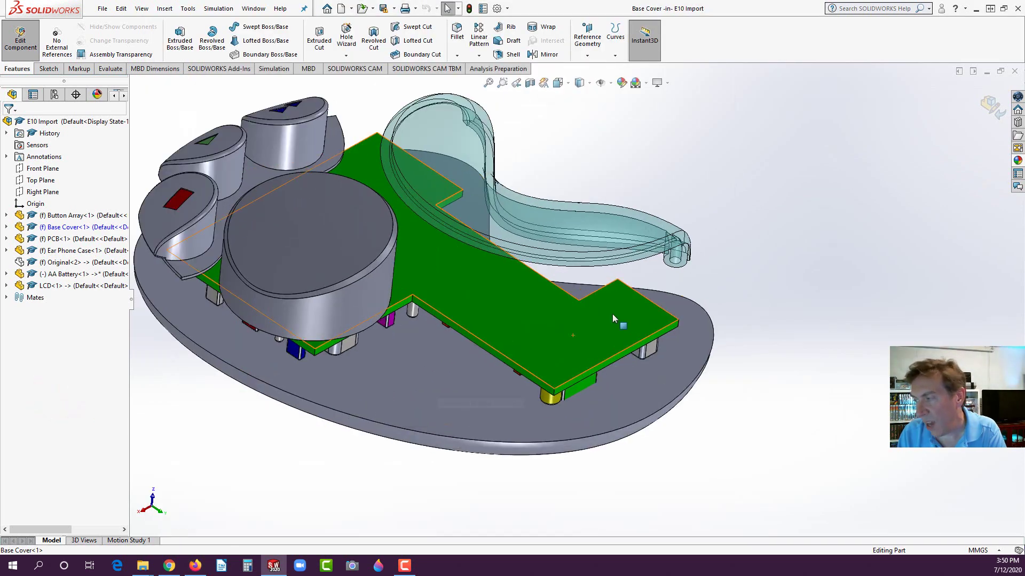
pyautogui.click(996, 551)
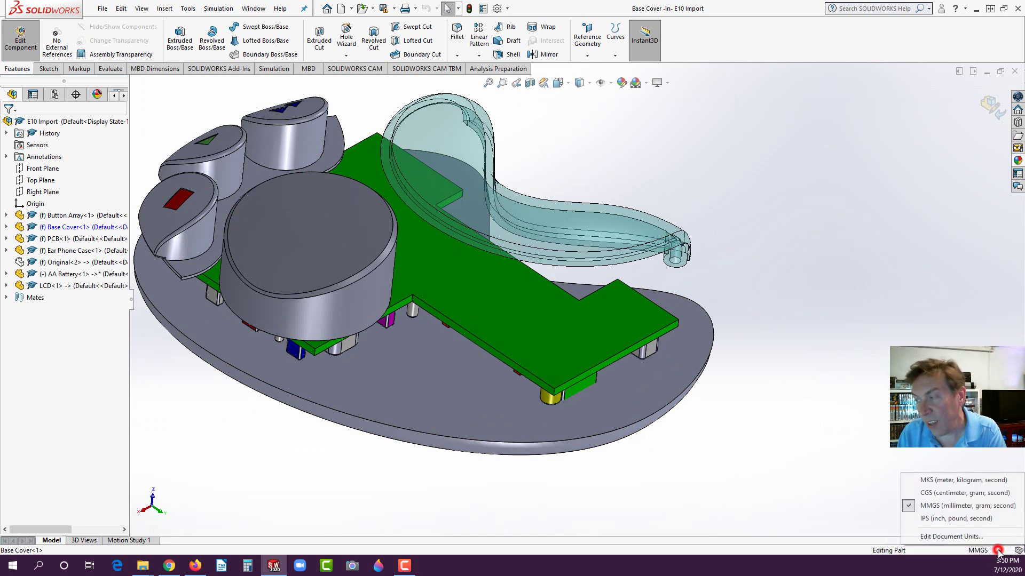
pyautogui.click(932, 520)
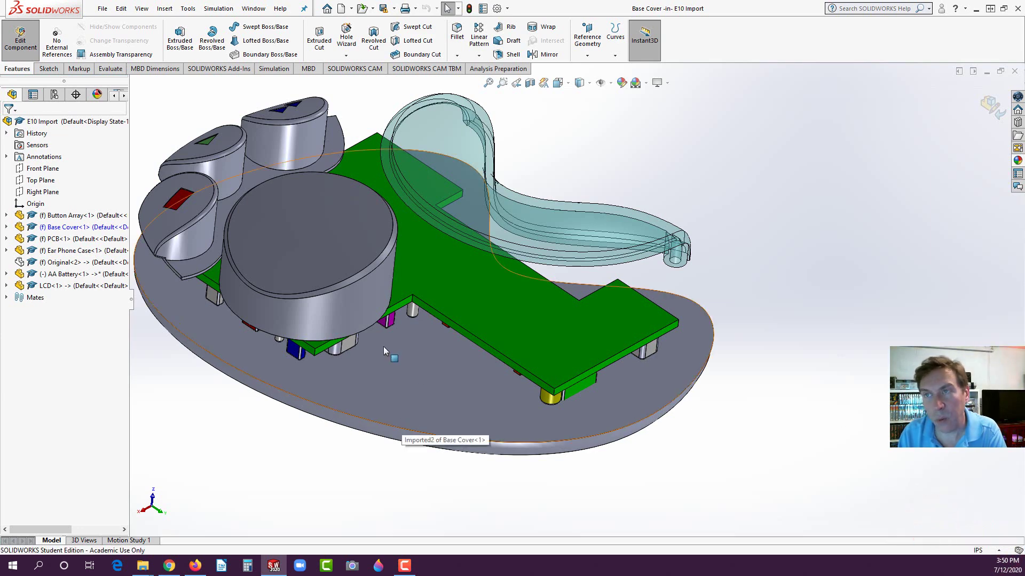
# Shell the Base Cover to a 0.10 in wall, removing its flat inner face and accepting the minimum-curvature warning
pyautogui.click(502, 56)
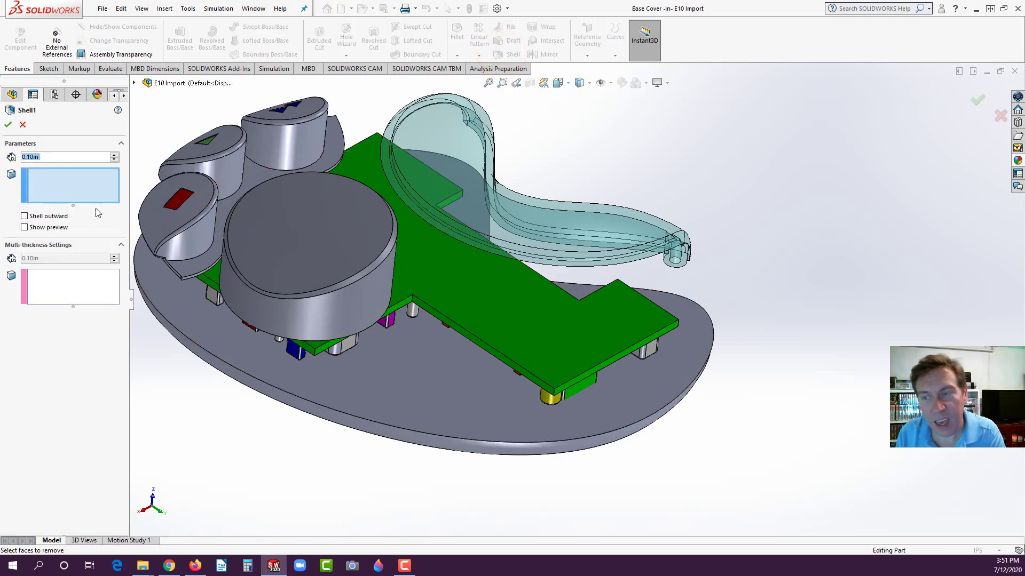
pyautogui.click(451, 395)
pyautogui.rightClick(451, 395)
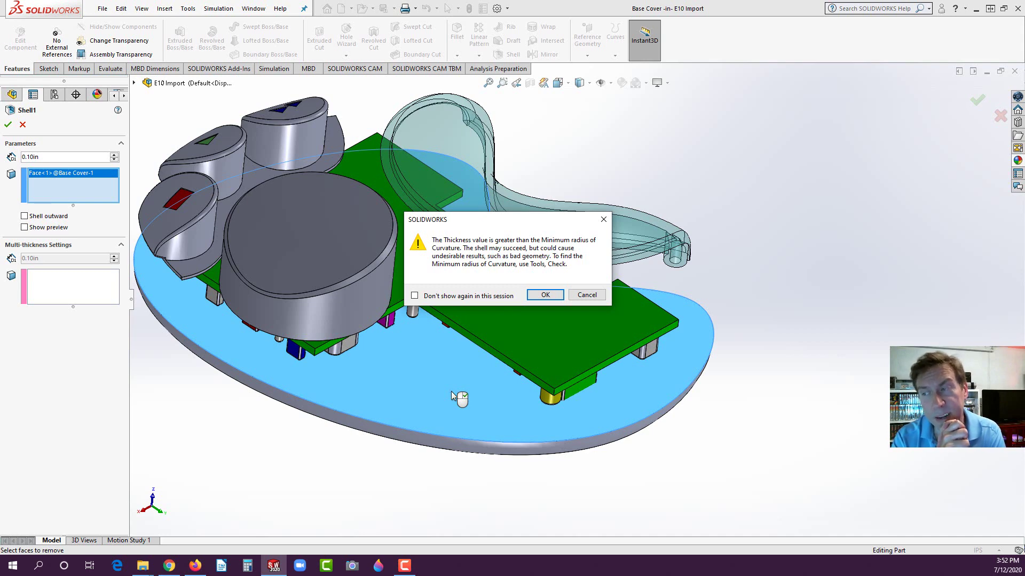
pyautogui.click(542, 299)
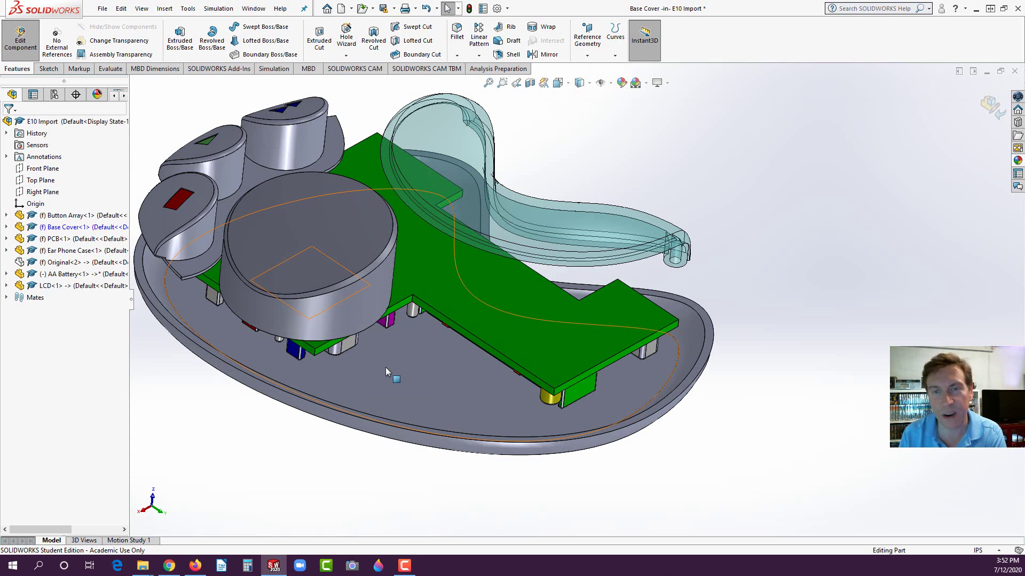
# Open the Base Cover part in its own window, declining feature recognition
pyautogui.rightClick(420, 395)
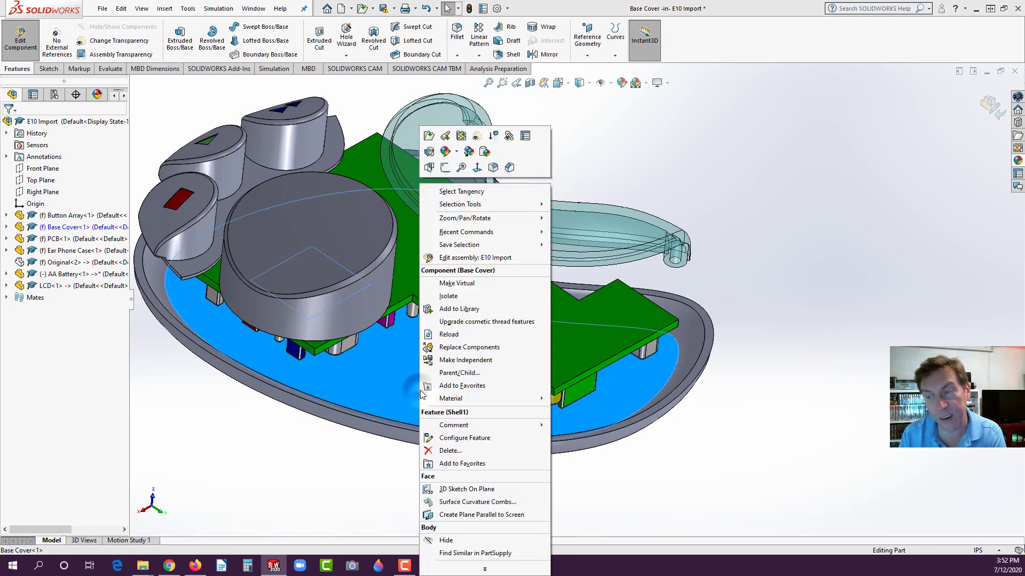
pyautogui.click(429, 136)
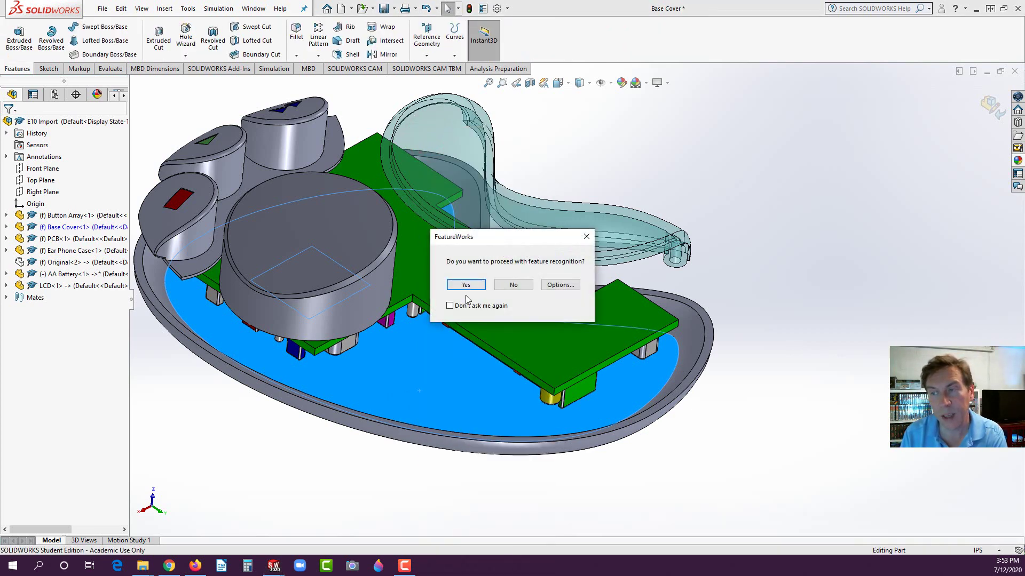
pyautogui.click(513, 286)
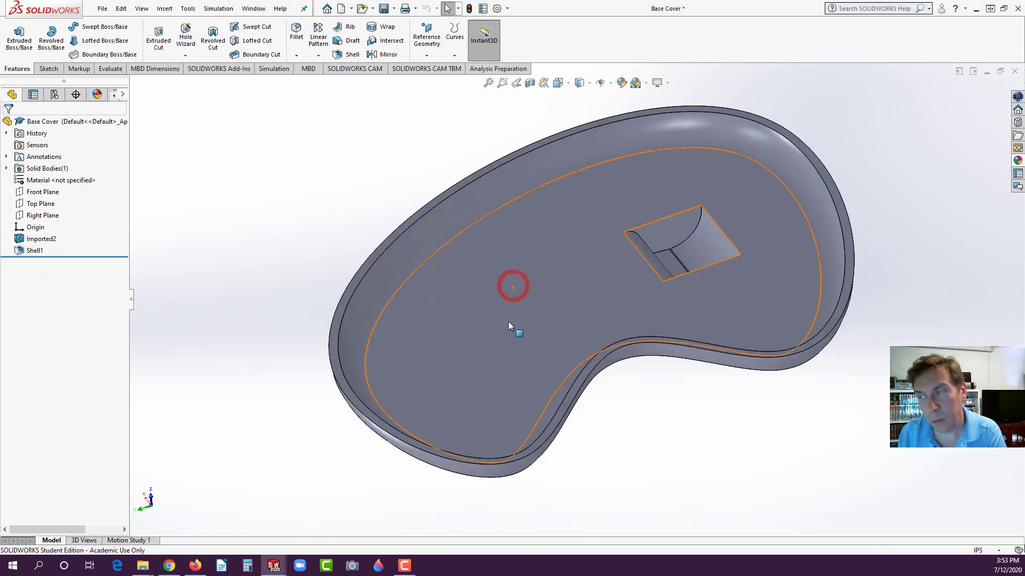
# Examine the rectangular pocket the shell leaves inside the Base Cover and the matching clip area on its outside
pyautogui.moveTo(547, 302); pyautogui.dragTo(619, 299, button='middle')
pyautogui.scroll(3, 788, 277)
pyautogui.scroll(-2, 633, 296)
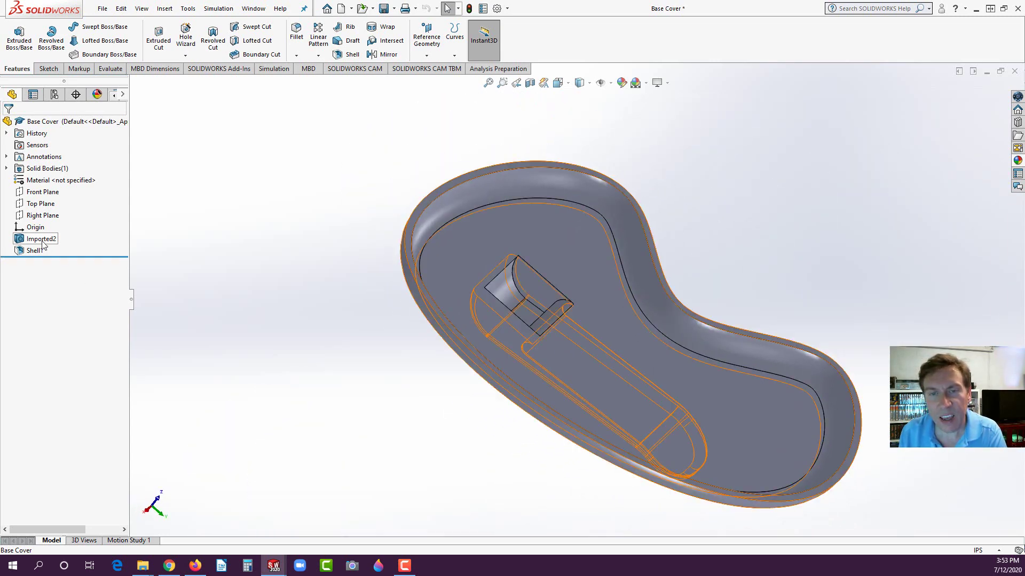
pyautogui.rightClick(44, 244)
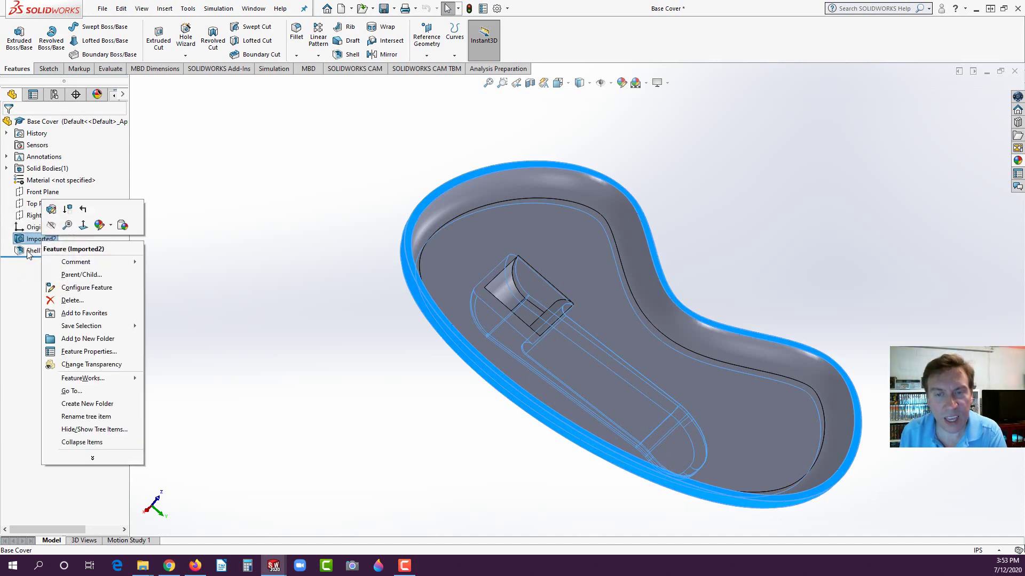
pyautogui.click(241, 257)
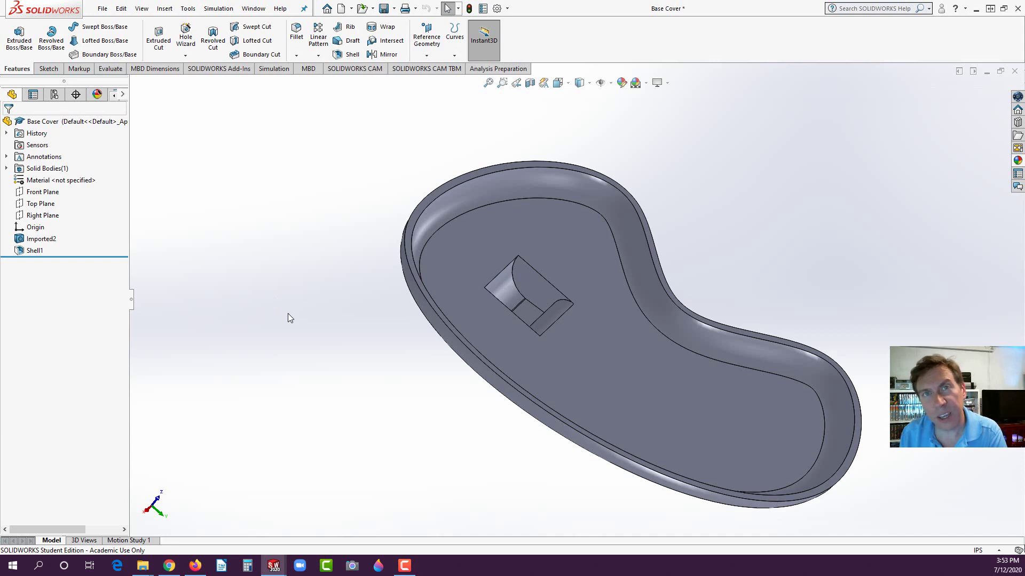
pyautogui.moveTo(578, 288); pyautogui.dragTo(555, 291, button='middle')
pyautogui.scroll(-5, 545, 309)
pyautogui.click(560, 279)
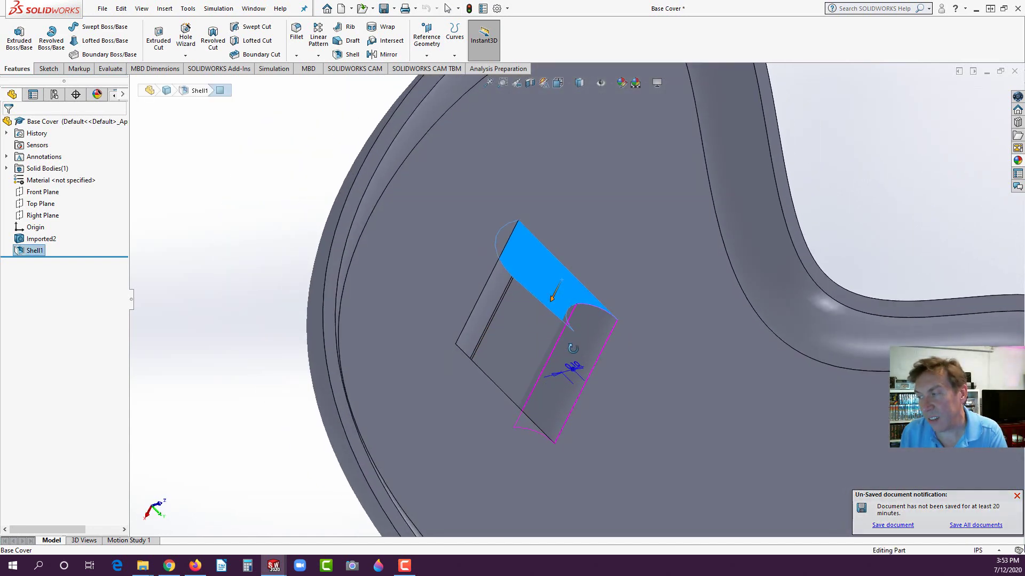
pyautogui.scroll(-5, 588, 317)
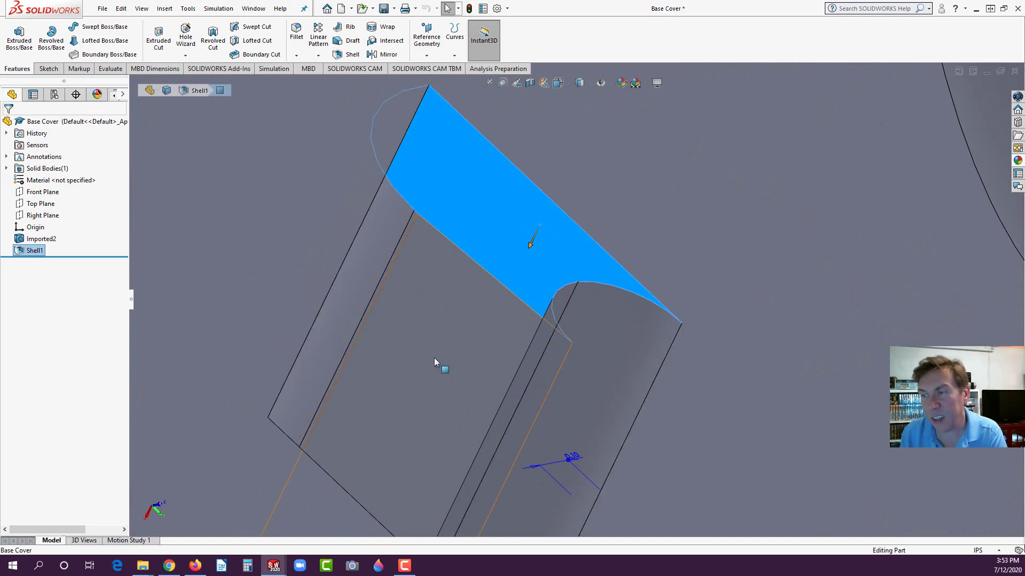
pyautogui.scroll(5, 434, 362)
pyautogui.moveTo(463, 372); pyautogui.dragTo(535, 373, button='middle')
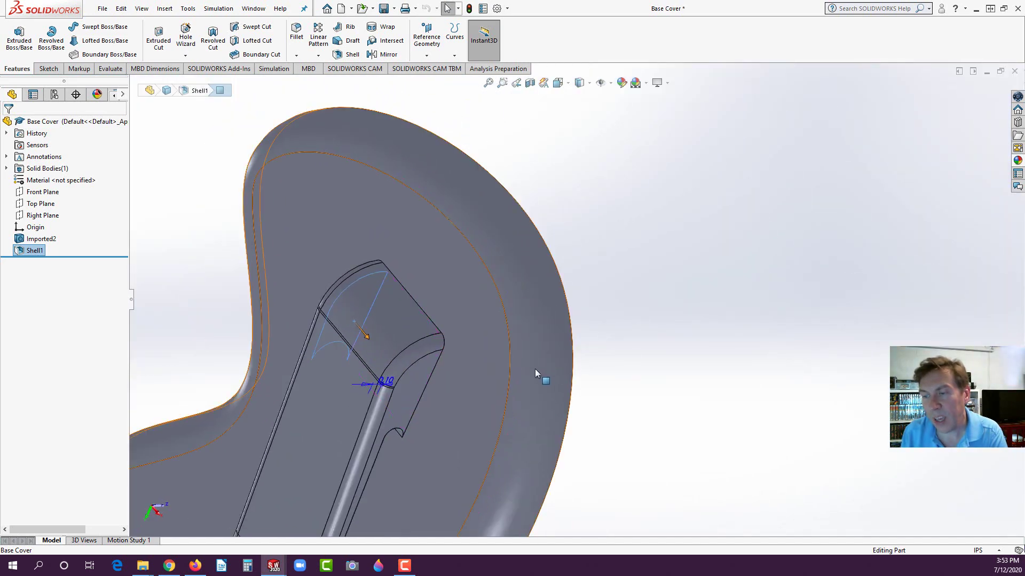
pyautogui.scroll(-4, 535, 372)
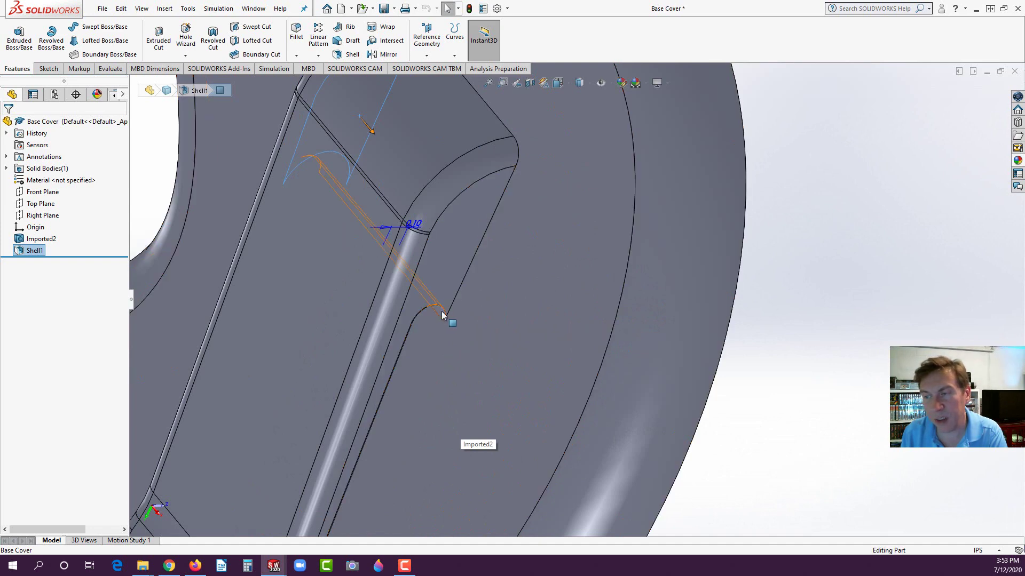
pyautogui.moveTo(477, 341); pyautogui.dragTo(404, 322, button='middle')
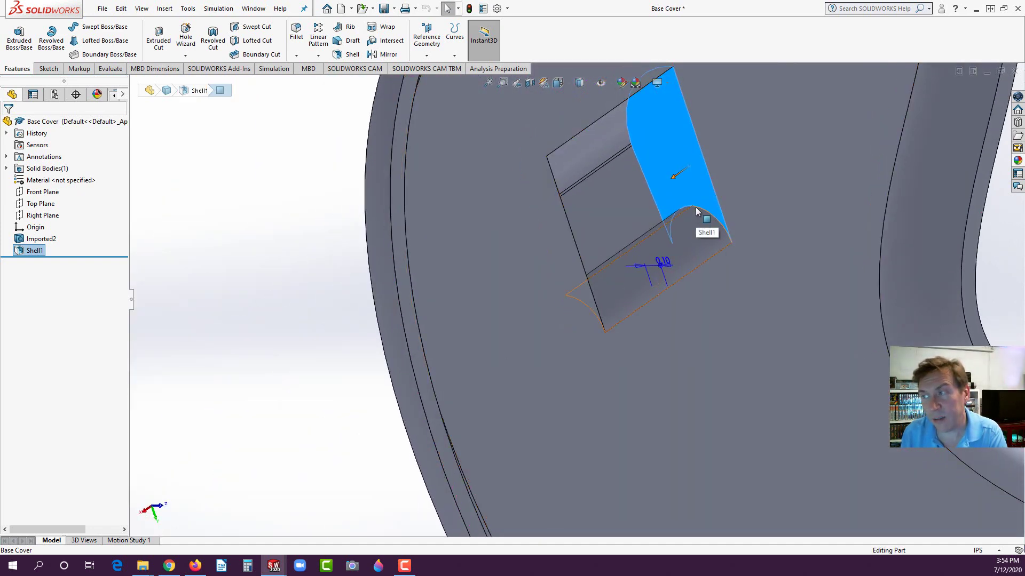
pyautogui.scroll(-5, 697, 212)
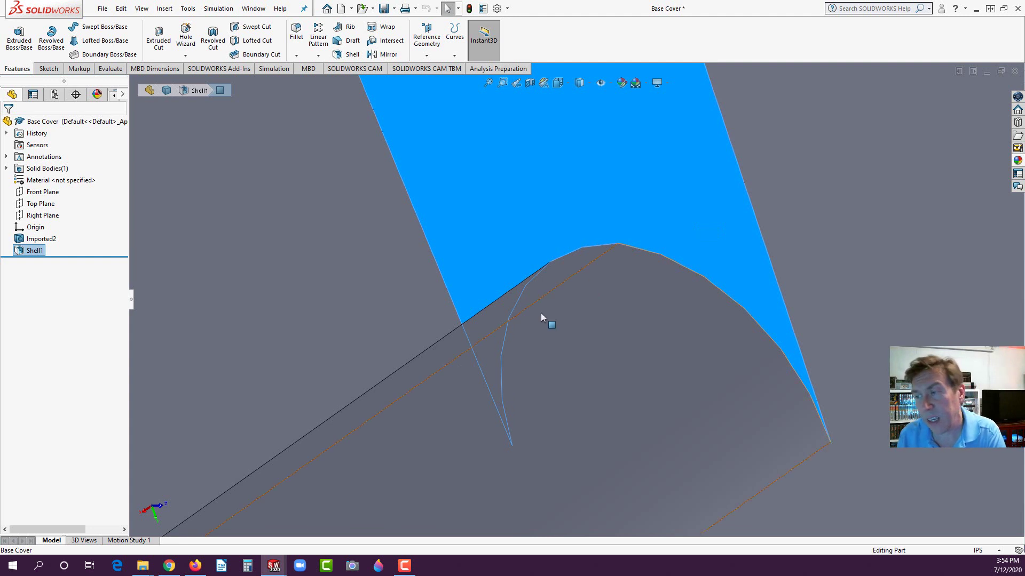
pyautogui.scroll(6, 543, 313)
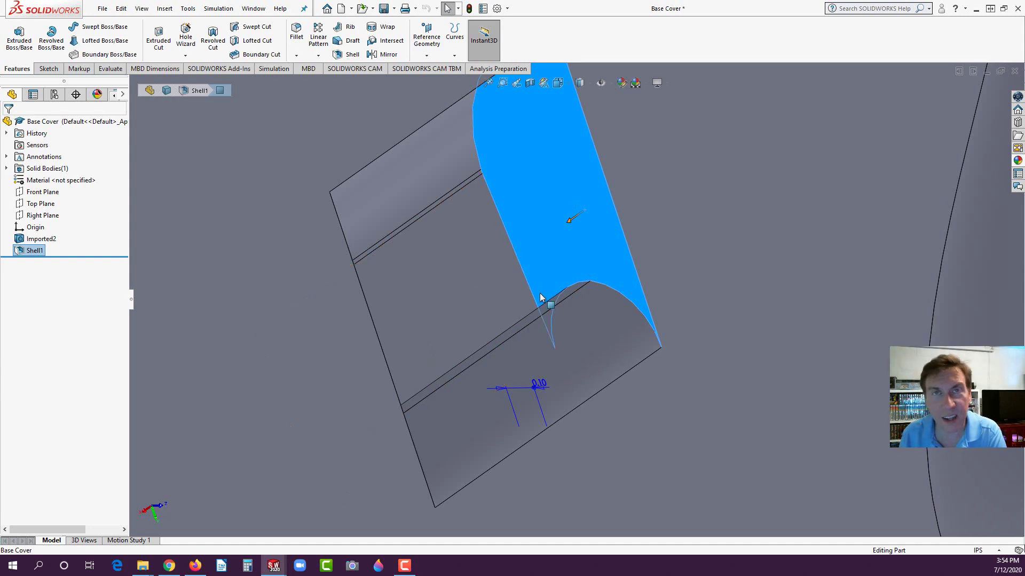
pyautogui.scroll(4, 541, 294)
pyautogui.scroll(9, 507, 323)
pyautogui.scroll(-3, 642, 367)
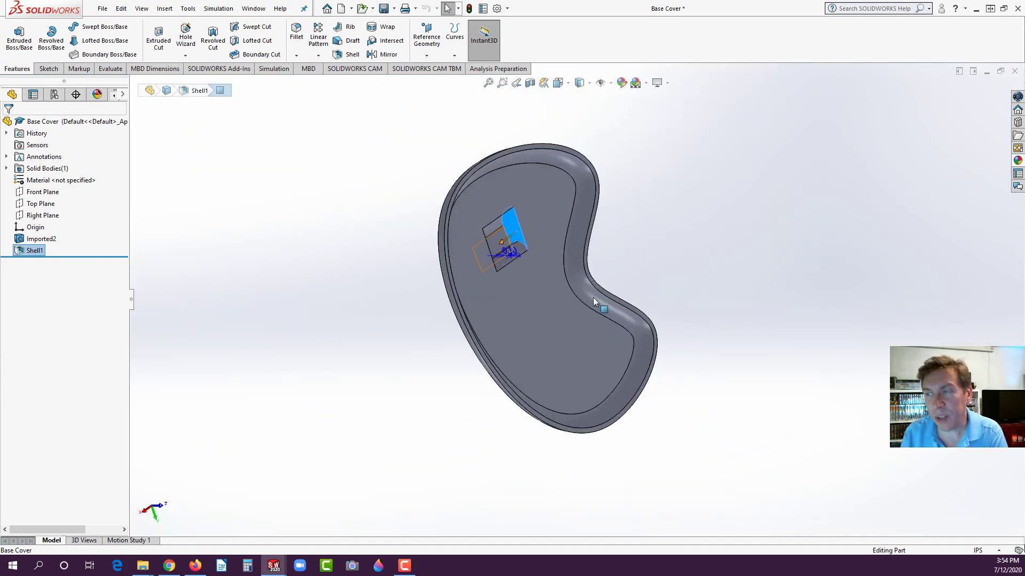
pyautogui.moveTo(632, 285); pyautogui.dragTo(626, 262, button='middle')
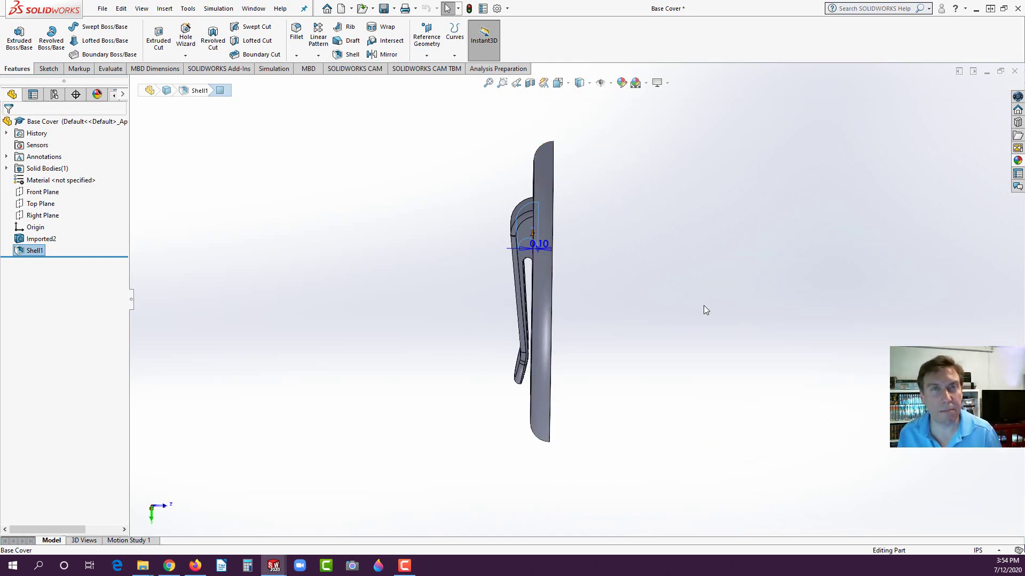
pyautogui.moveTo(599, 266); pyautogui.dragTo(534, 252, button='middle')
pyautogui.scroll(-3, 533, 253)
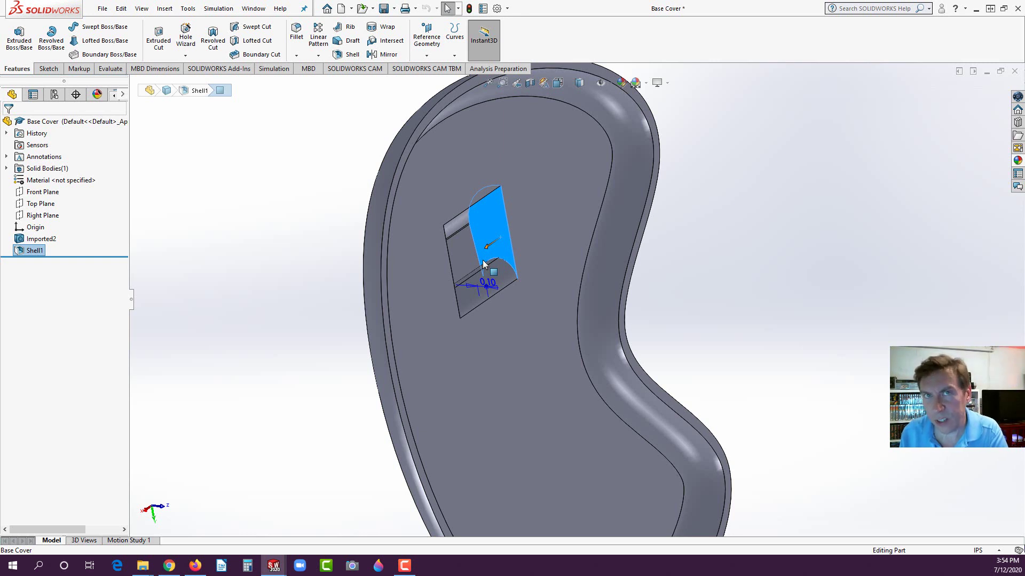
pyautogui.moveTo(474, 266); pyautogui.dragTo(529, 282, button='middle')
pyautogui.scroll(-2, 532, 283)
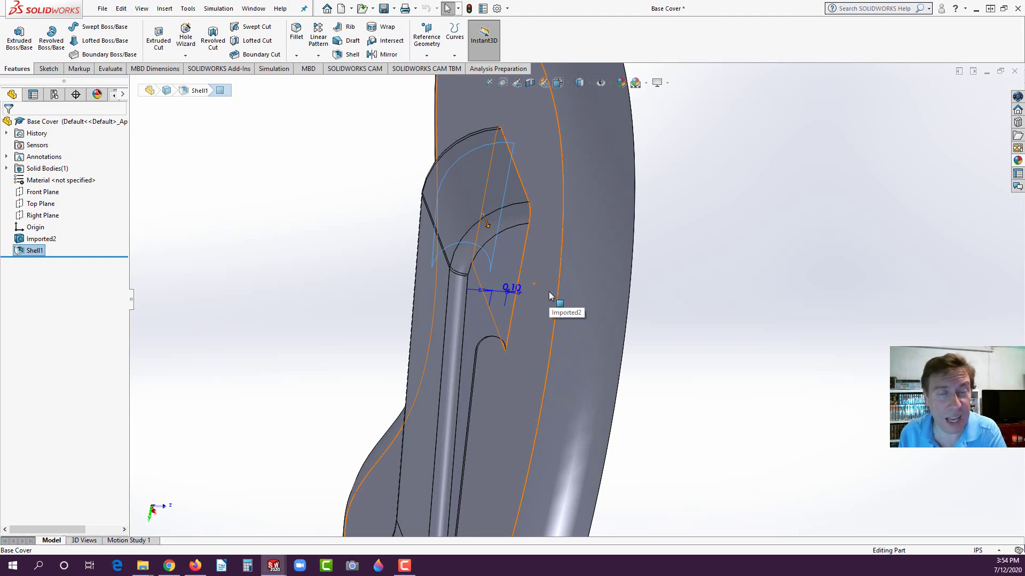
pyautogui.moveTo(550, 295); pyautogui.dragTo(551, 272, button='middle')
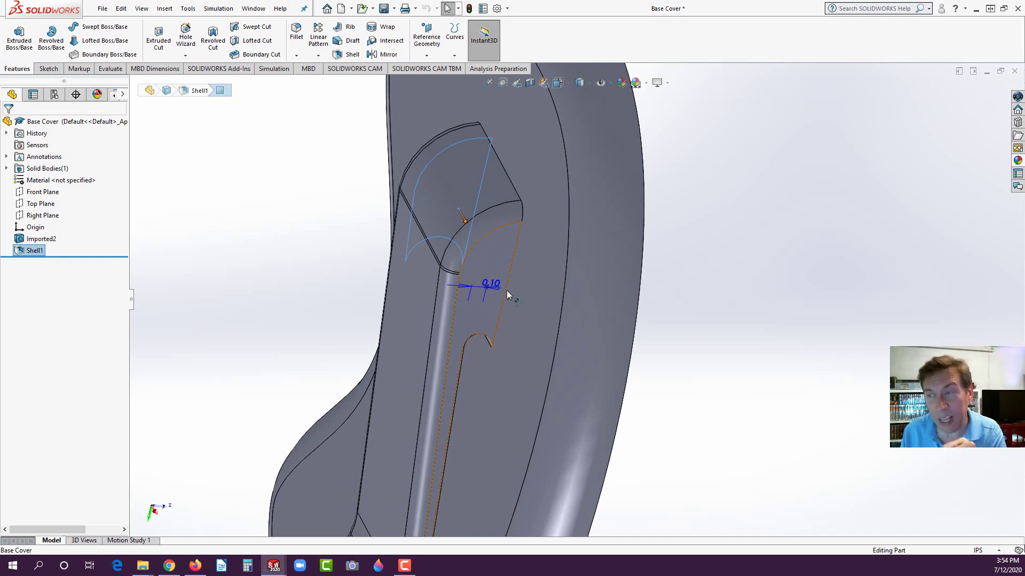
pyautogui.moveTo(491, 270); pyautogui.dragTo(444, 245, button='middle')
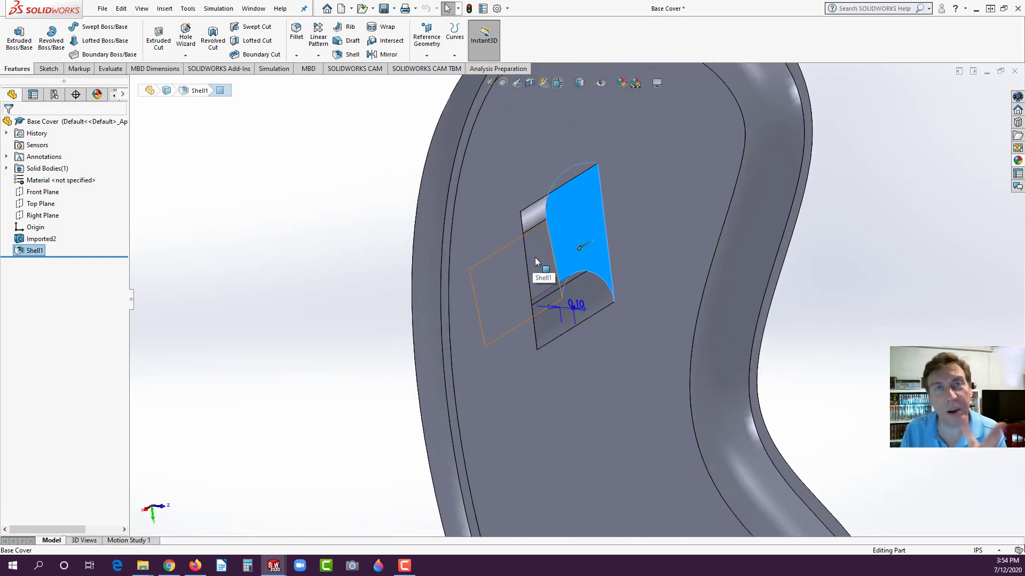
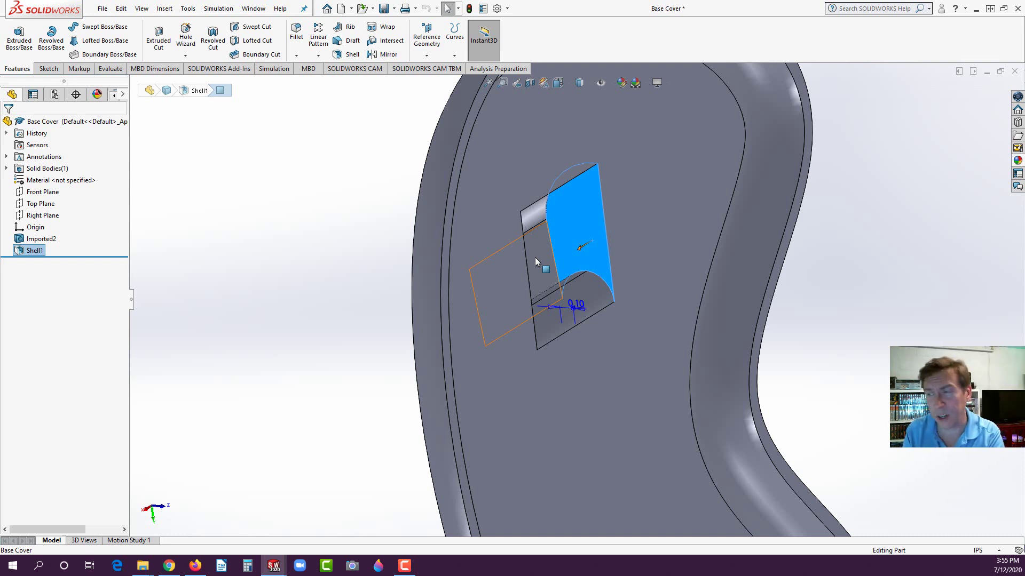
# Start a sketch on the pocket's curved-profile side face and convert the face's edges into sketch entities
pyautogui.moveTo(535, 257); pyautogui.dragTo(424, 290, button='middle')
pyautogui.scroll(-4, 599, 226)
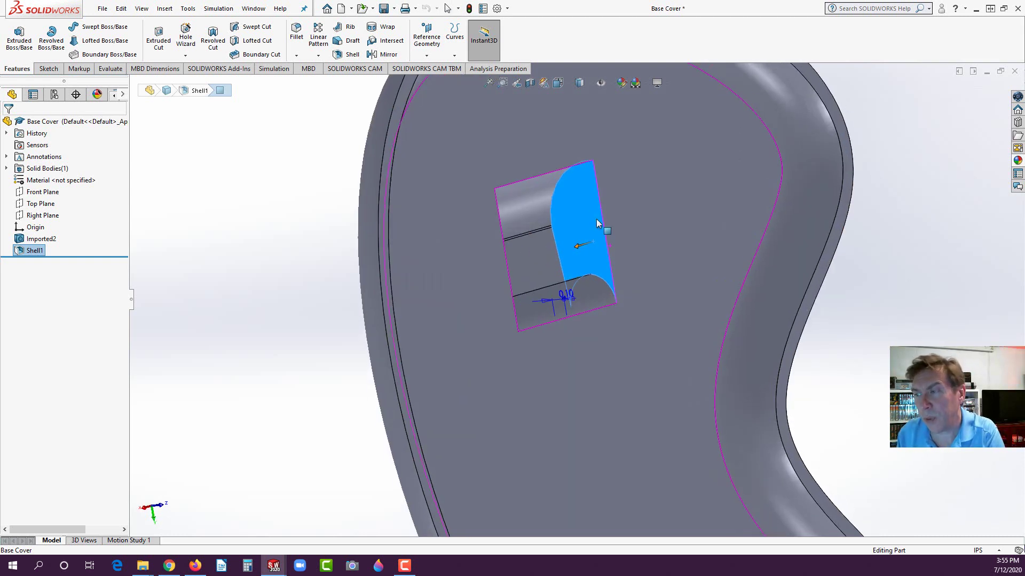
pyautogui.click(598, 220)
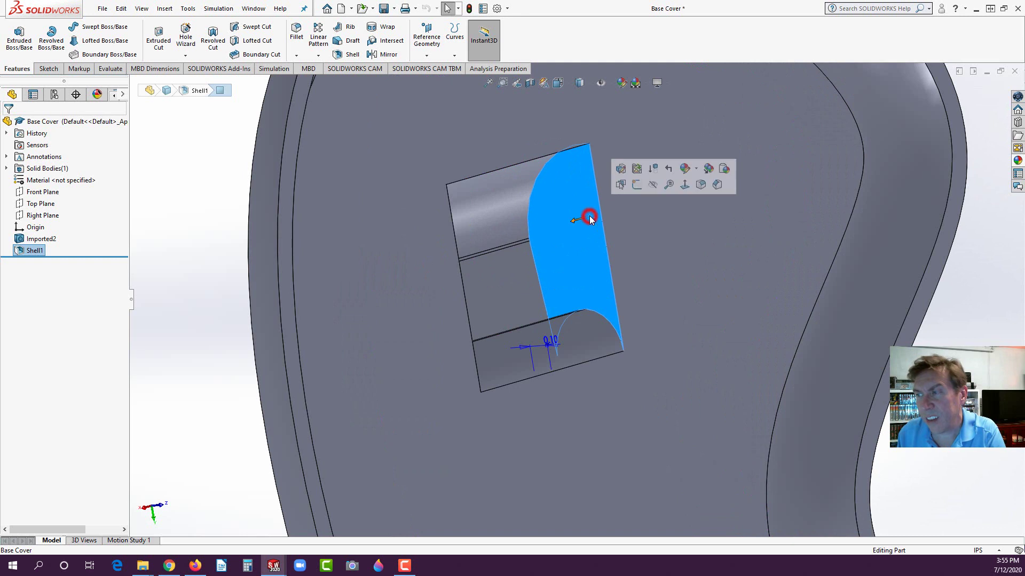
pyautogui.click(634, 187)
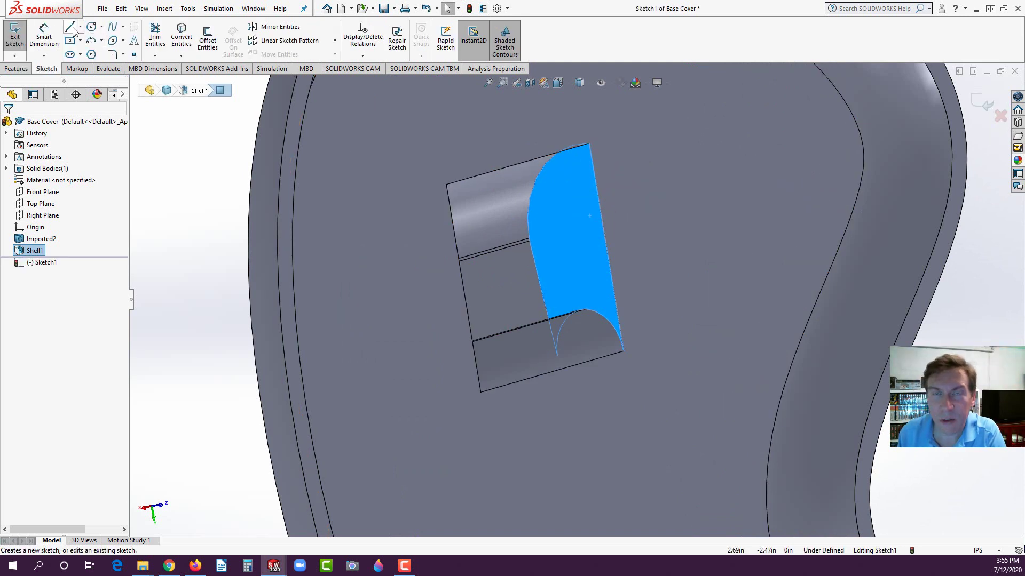
pyautogui.click(181, 38)
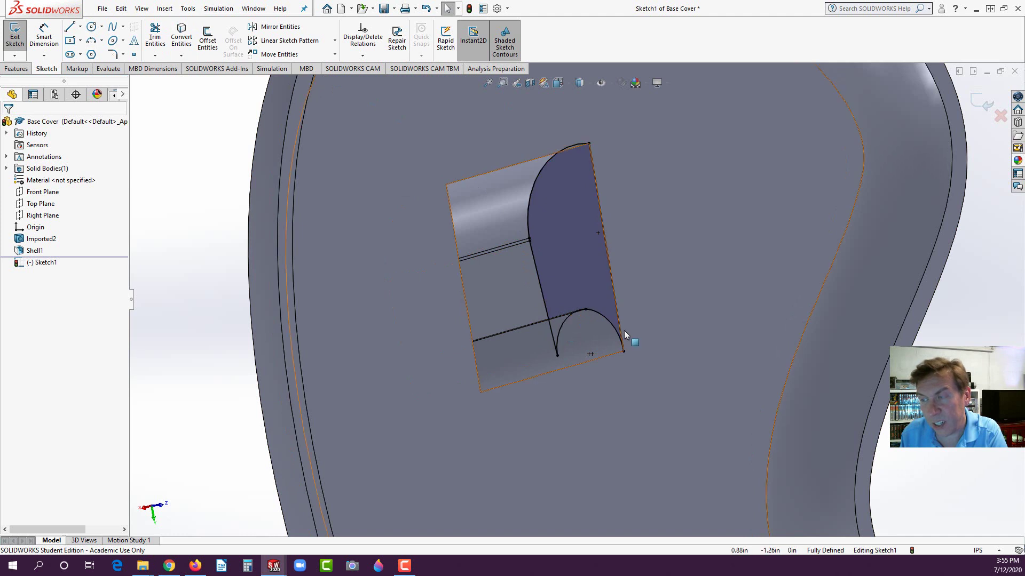
# Sketch three connected lines forming an open trapezoid inside the pocket profile, starting and ending on its long straight edge
pyautogui.click(71, 28)
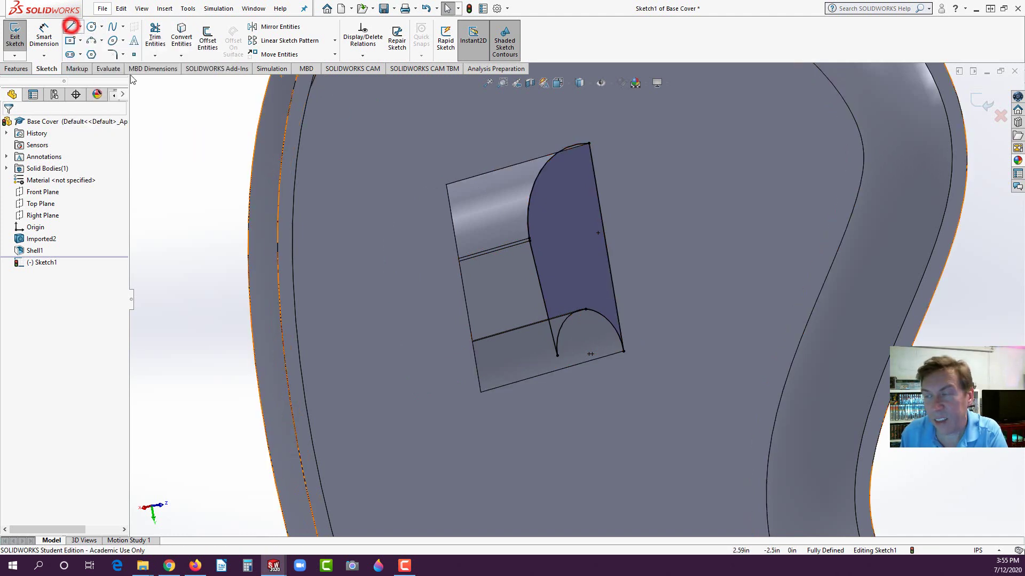
pyautogui.click(593, 174)
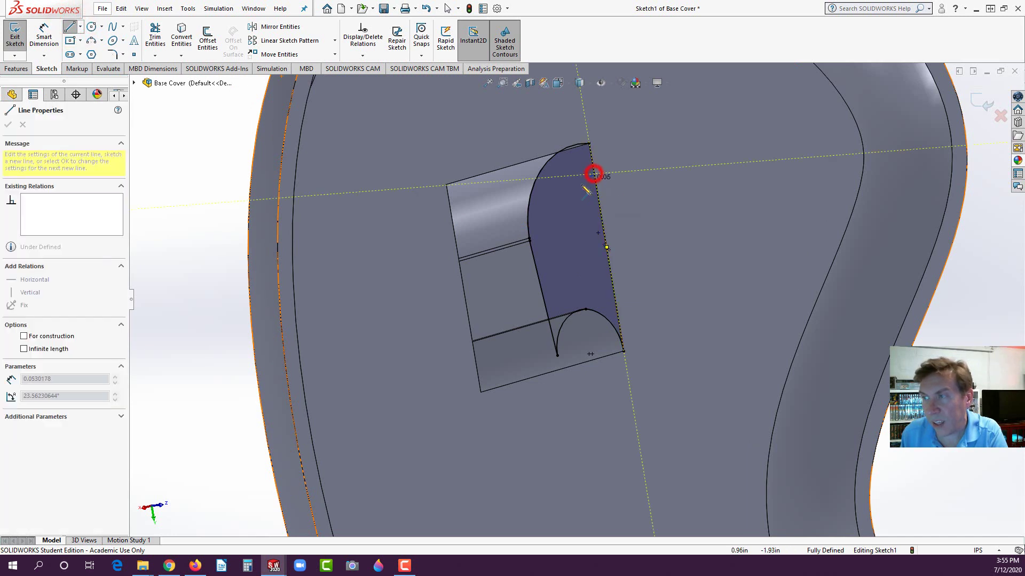
pyautogui.click(548, 212)
pyautogui.click(557, 270)
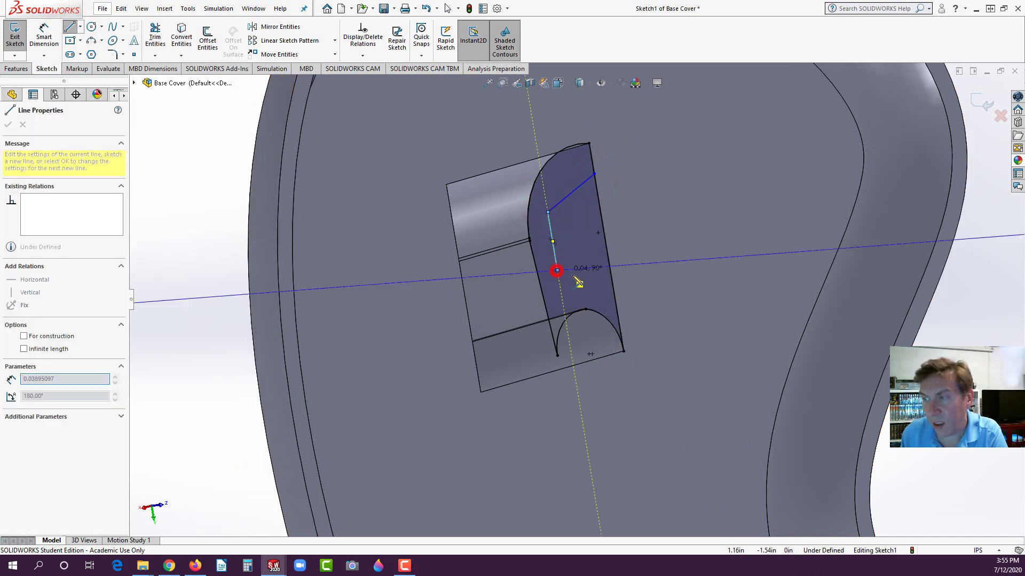
pyautogui.click(611, 279)
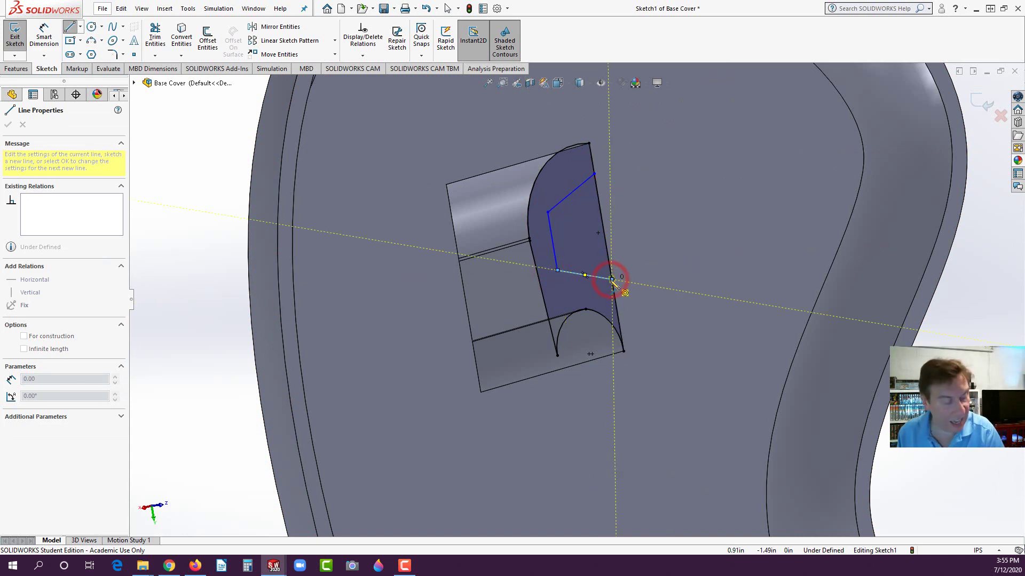
pyautogui.press('Escape')
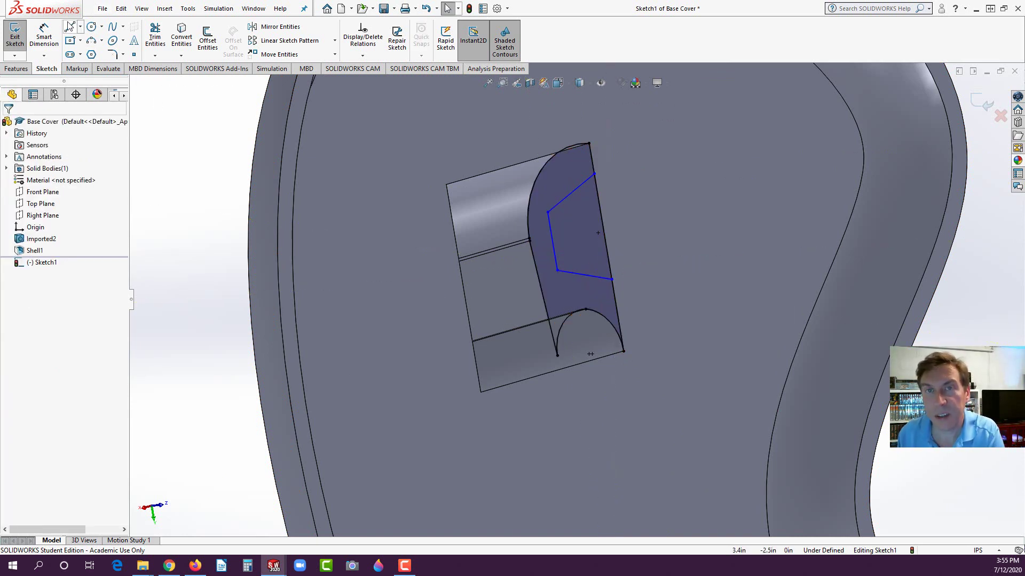
# Dimension the trapezoid's short inner line 0.30 in from the profile's long straight edge
pyautogui.click(44, 34)
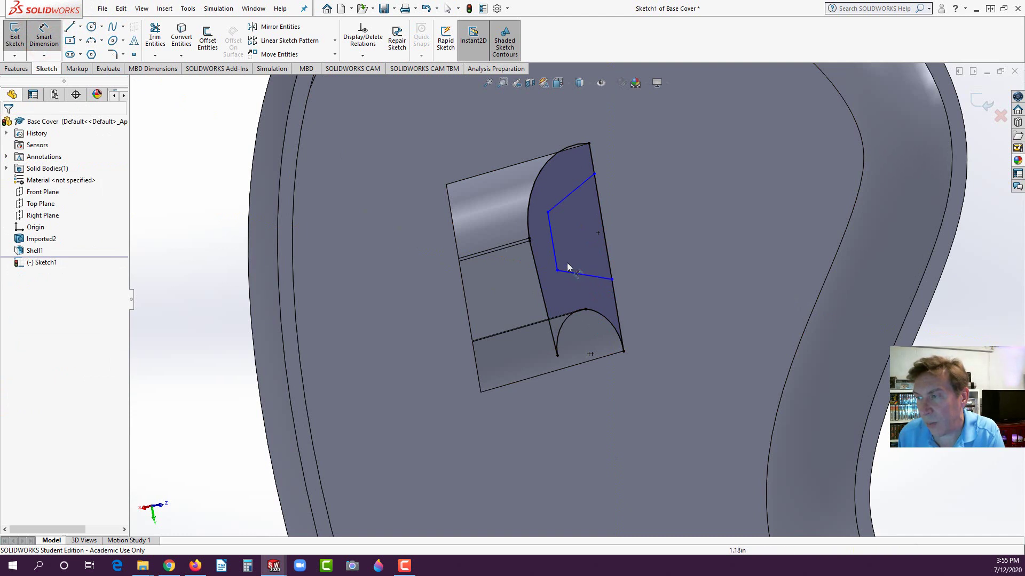
pyautogui.click(553, 240)
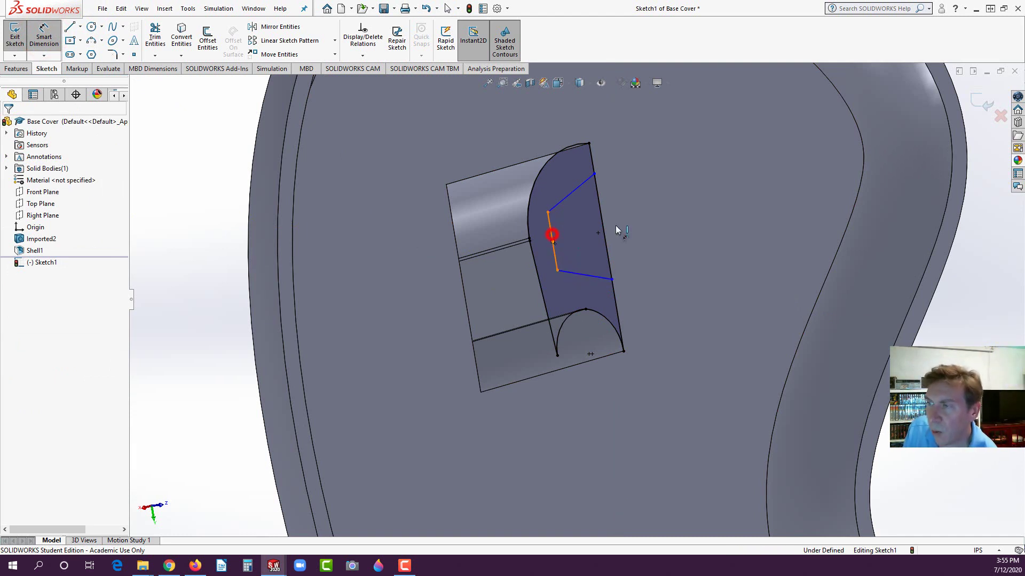
pyautogui.click(598, 206)
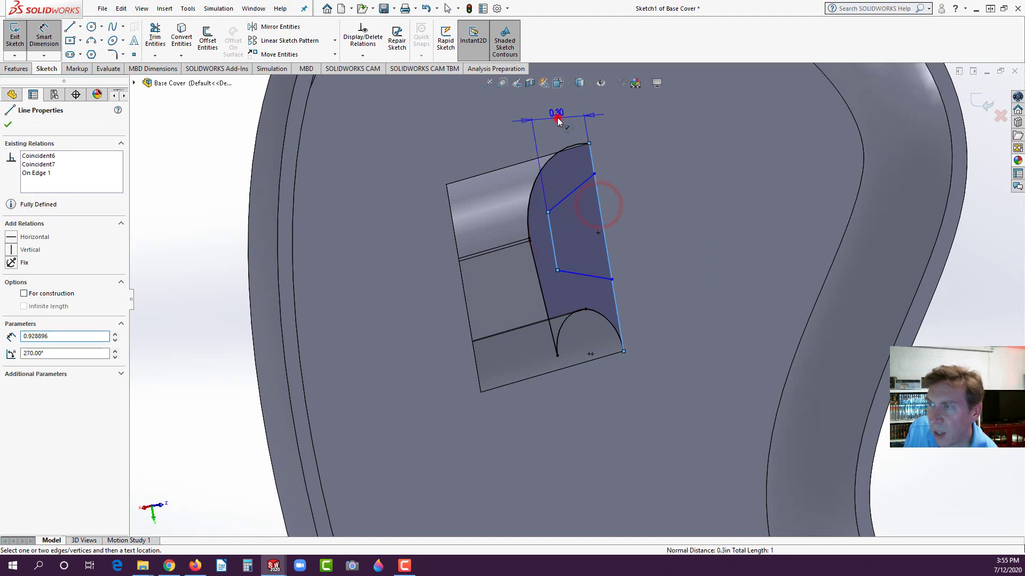
pyautogui.click(557, 116)
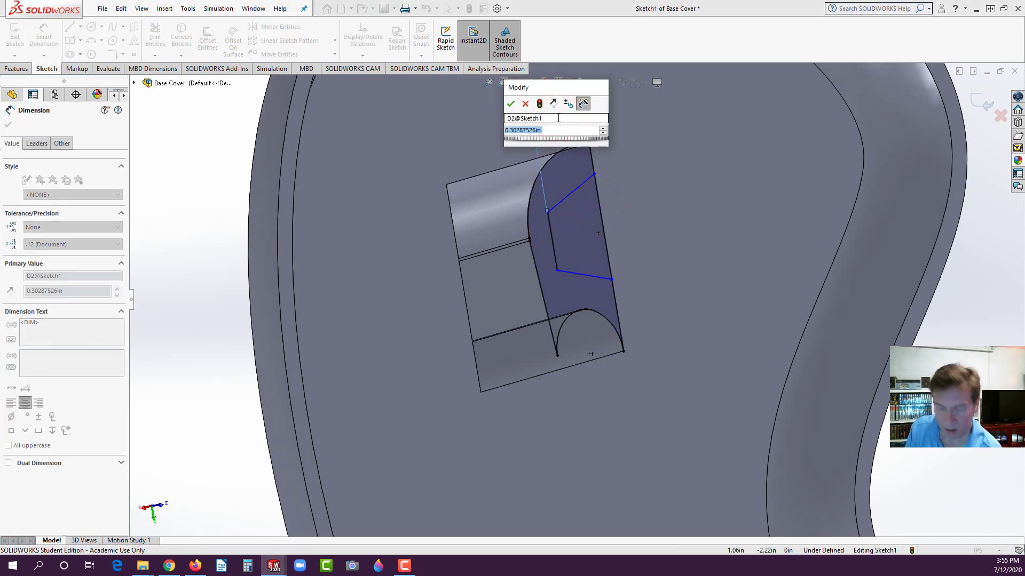
pyautogui.write('0.03')
pyautogui.press('Return')
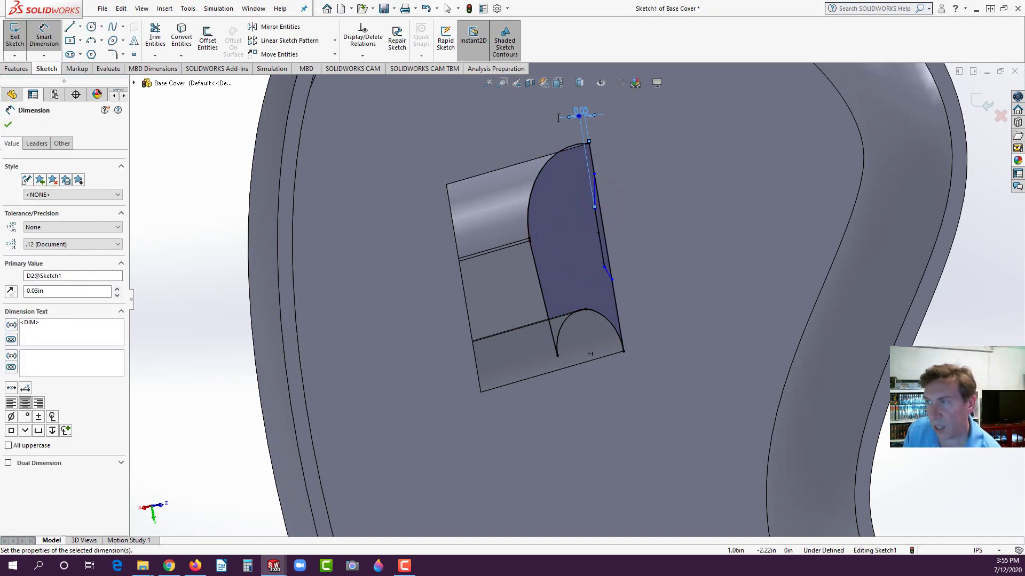
pyautogui.doubleClick(583, 111)
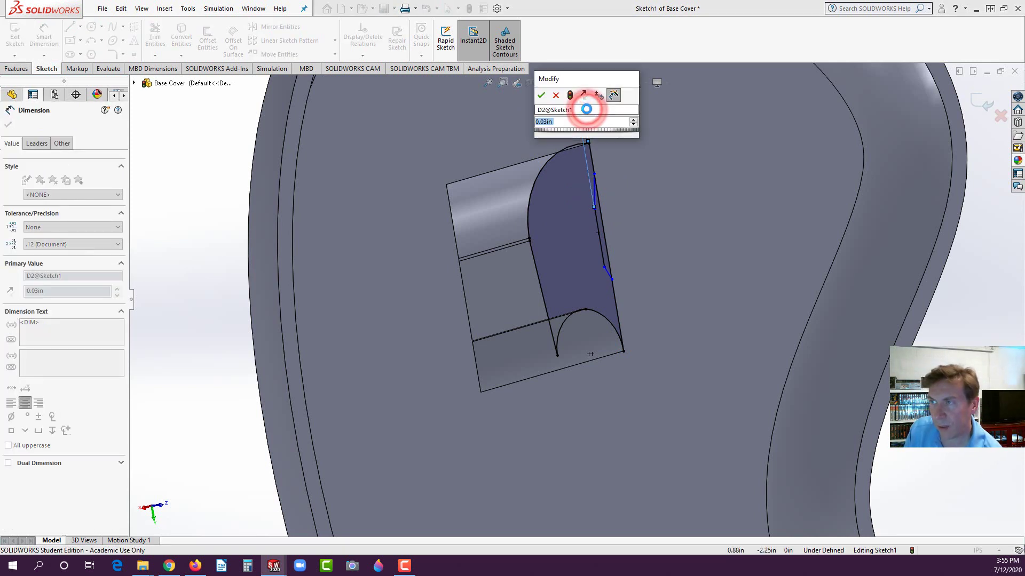
pyautogui.write('0.3')
pyautogui.press('Return')
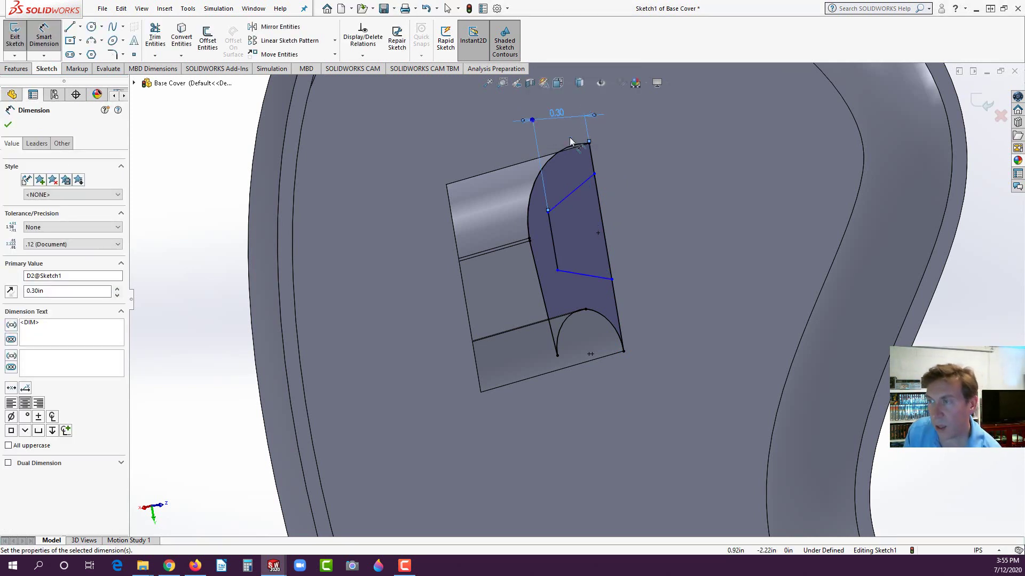
pyautogui.click(571, 194)
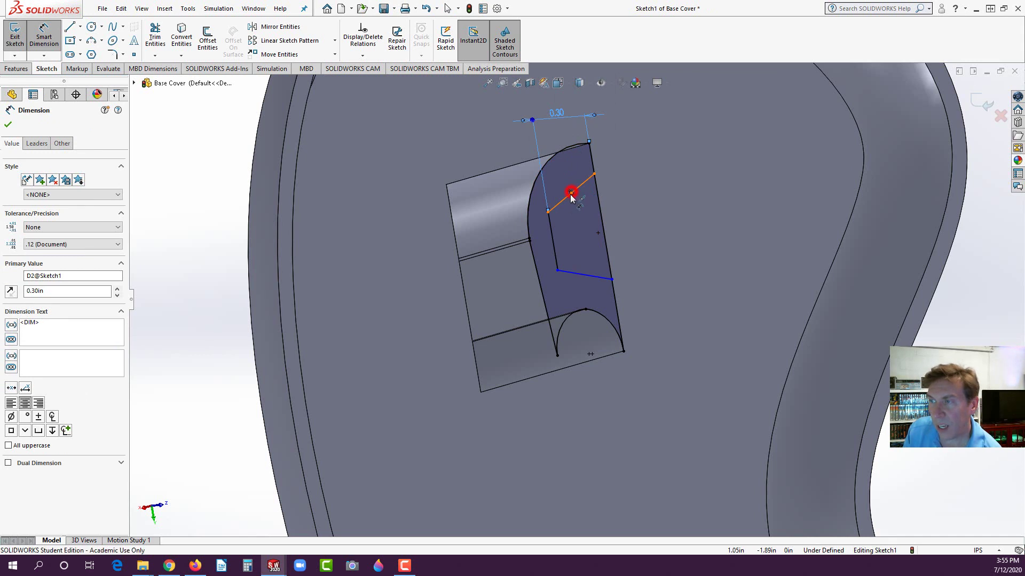
pyautogui.click(553, 231)
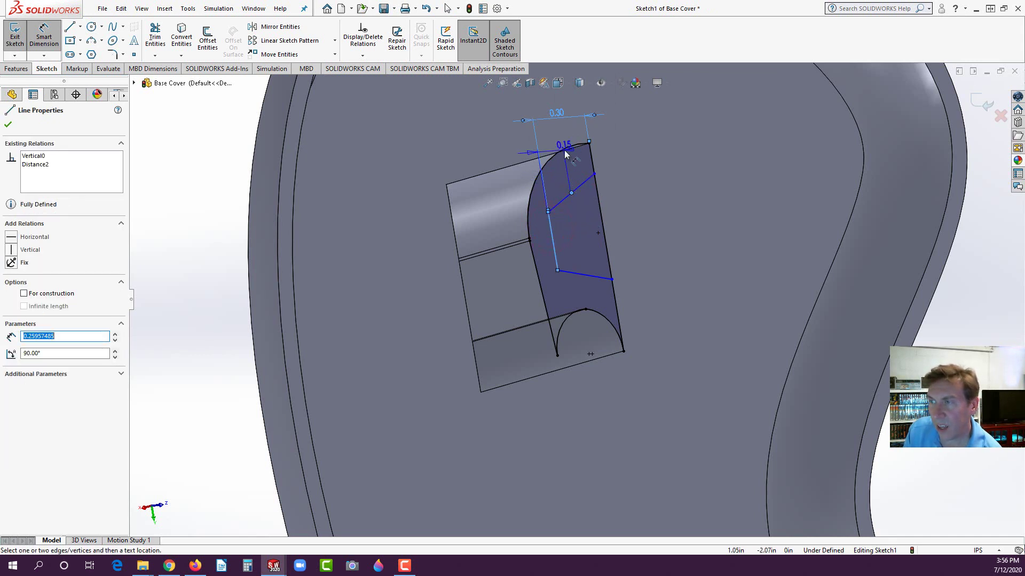
pyautogui.click(583, 187)
pyautogui.click(566, 280)
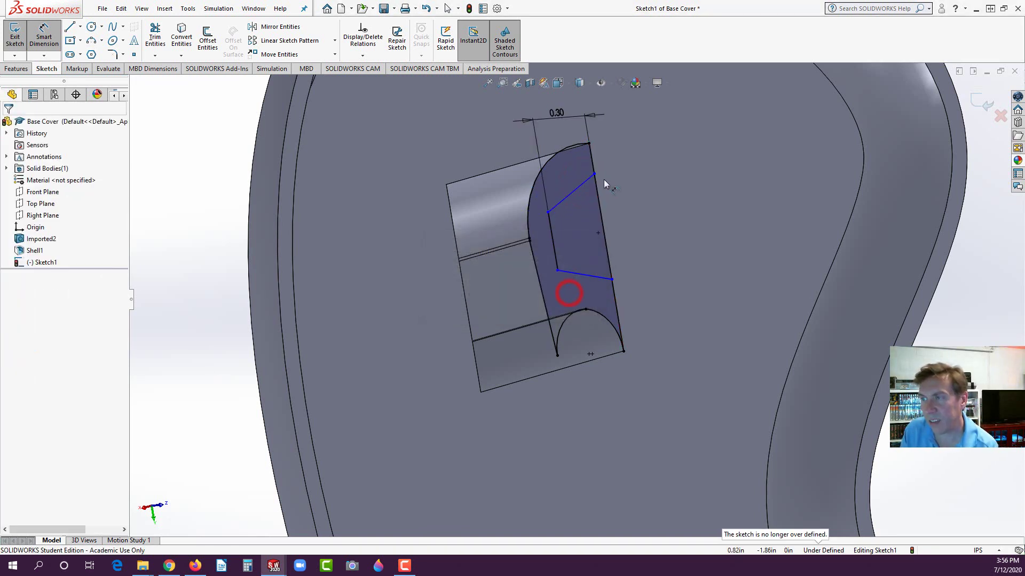
# Dimension the angles between the trapezoid's inner line and both slanted lines at 120° each
pyautogui.click(567, 201)
pyautogui.click(548, 223)
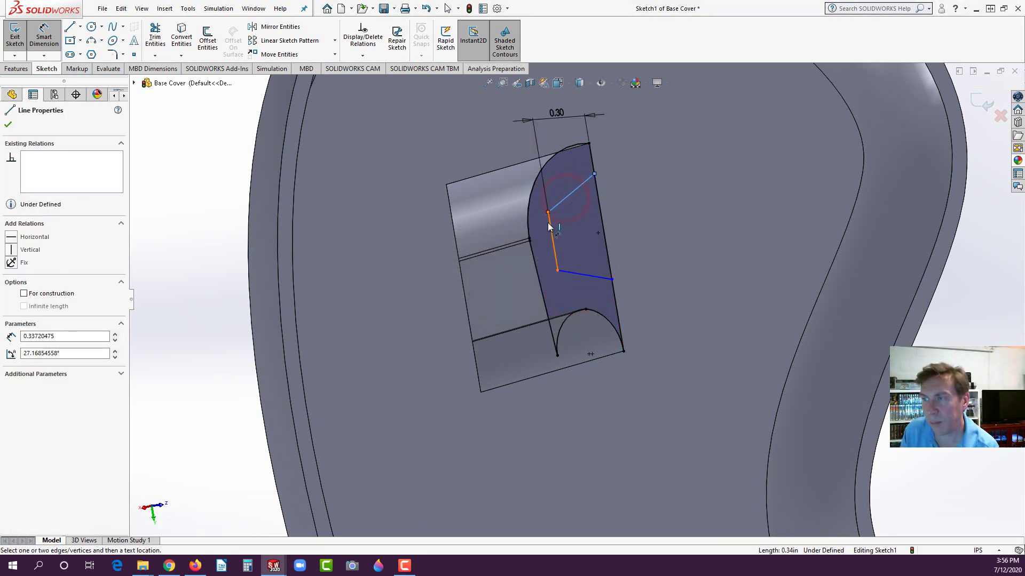
pyautogui.click(574, 219)
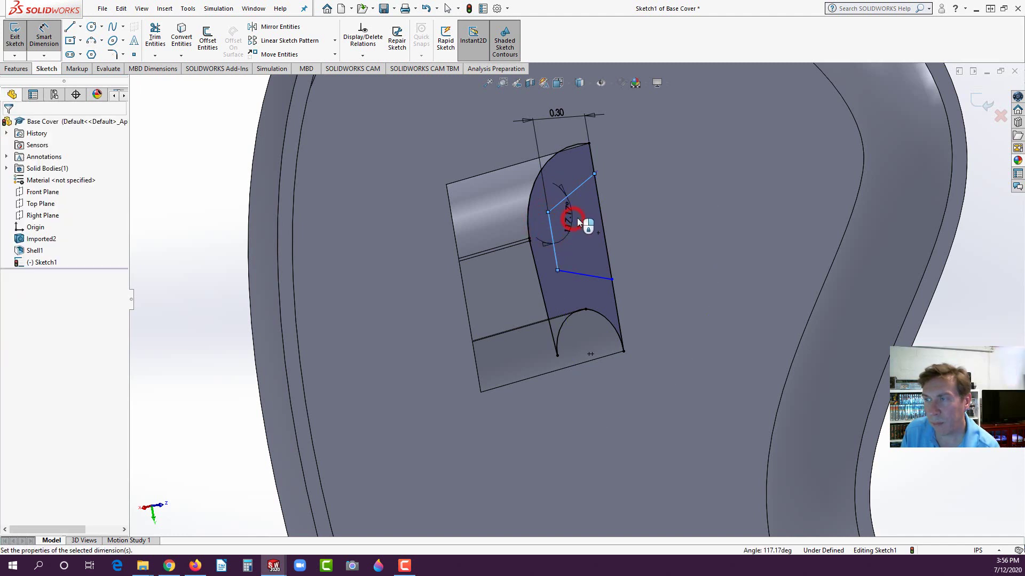
pyautogui.write('120')
pyautogui.press('Return')
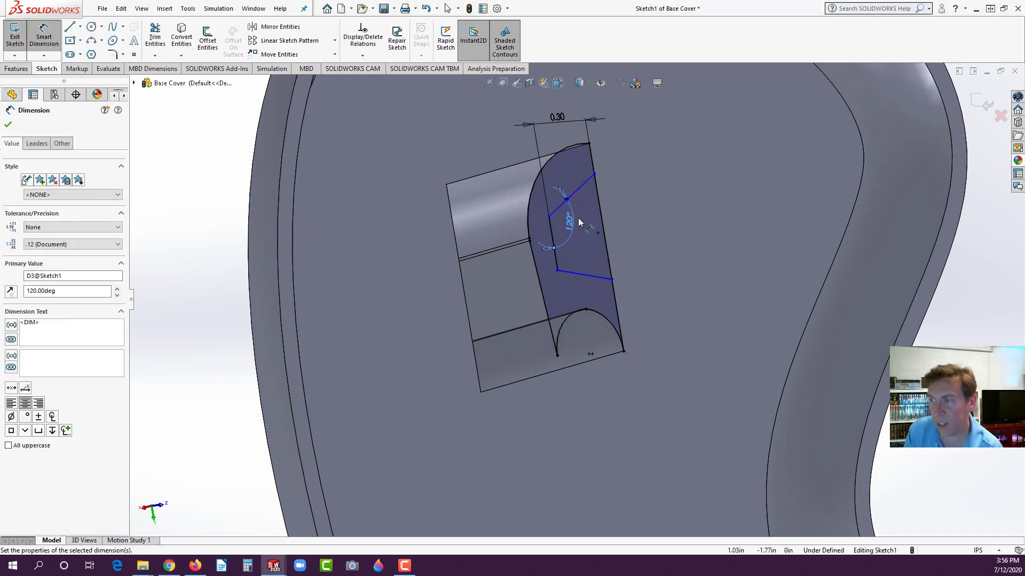
pyautogui.click(556, 259)
pyautogui.click(575, 273)
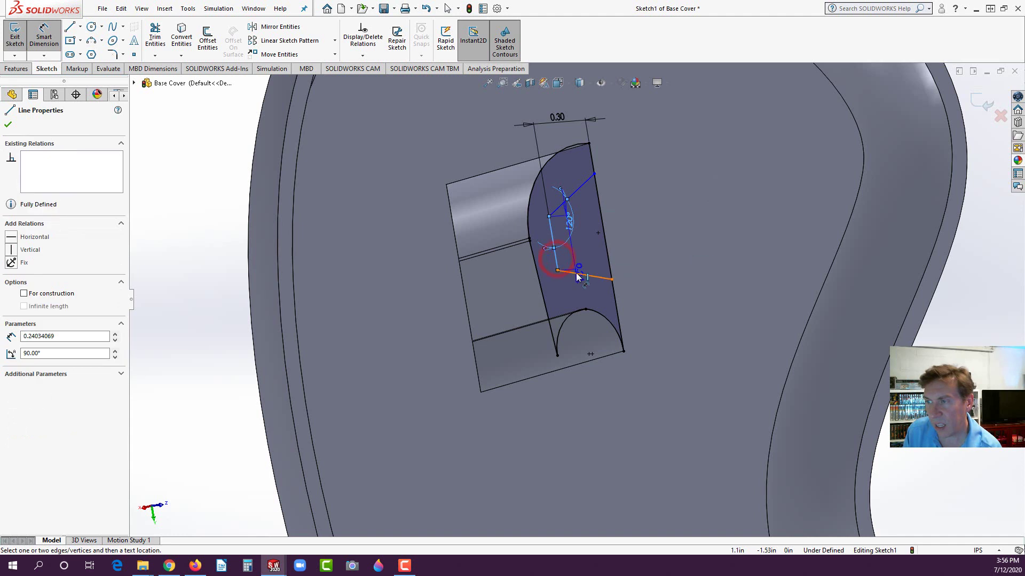
pyautogui.click(578, 254)
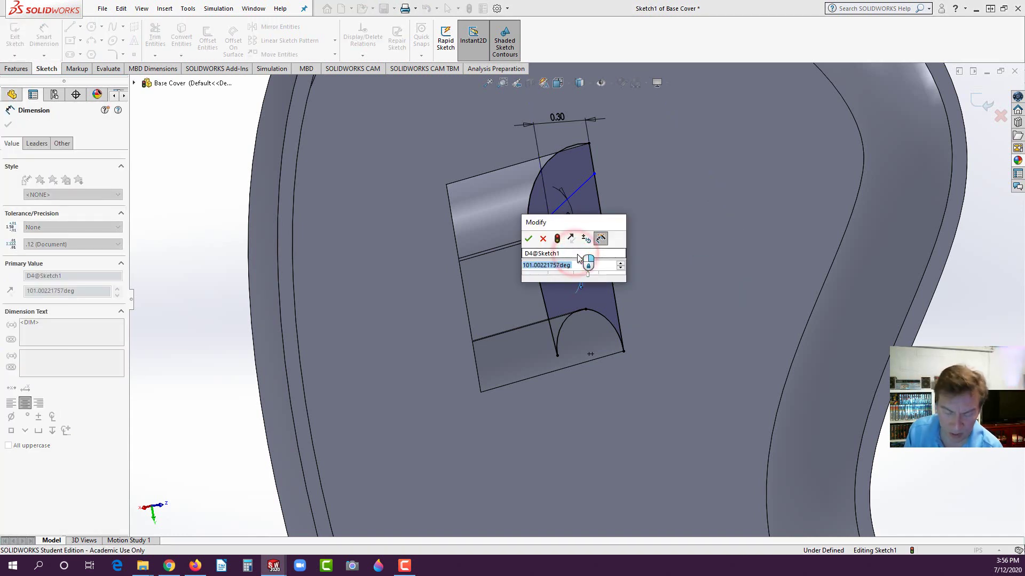
pyautogui.write('120')
pyautogui.press('Return')
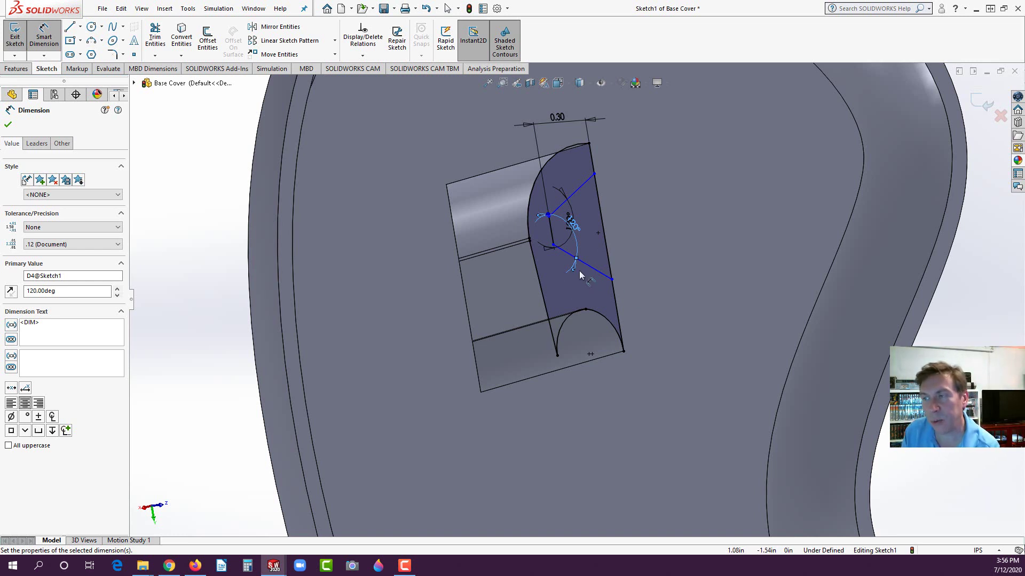
# Dimension the length of the trapezoid's short inner line as 0.125 in
pyautogui.click(549, 224)
pyautogui.click(636, 217)
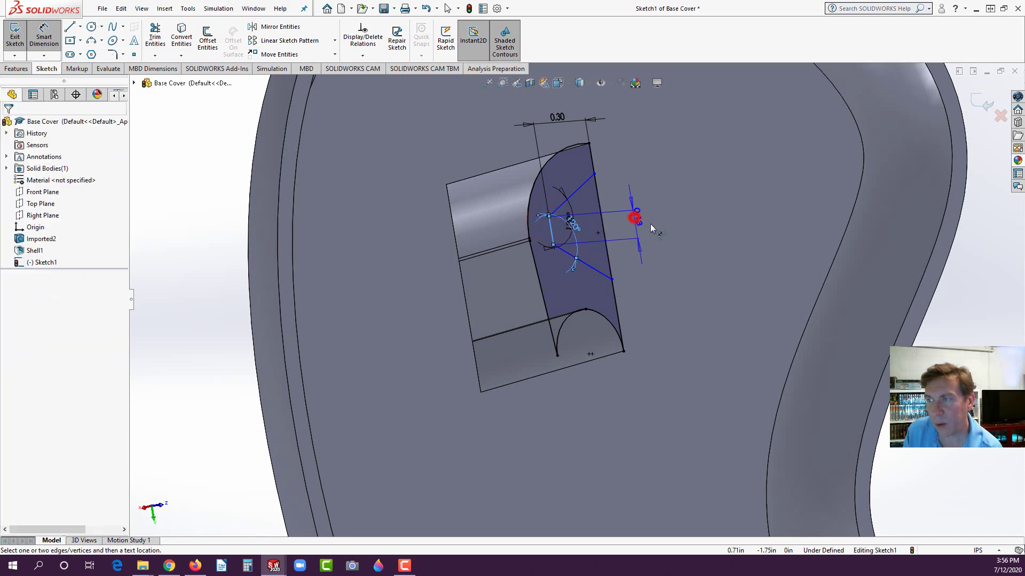
pyautogui.write('.125')
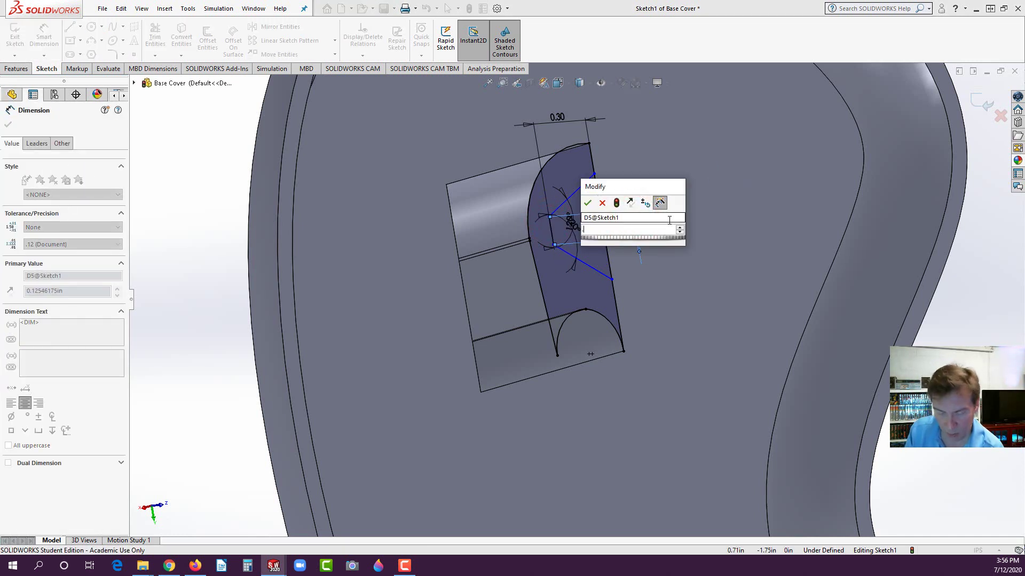
pyautogui.press('Return')
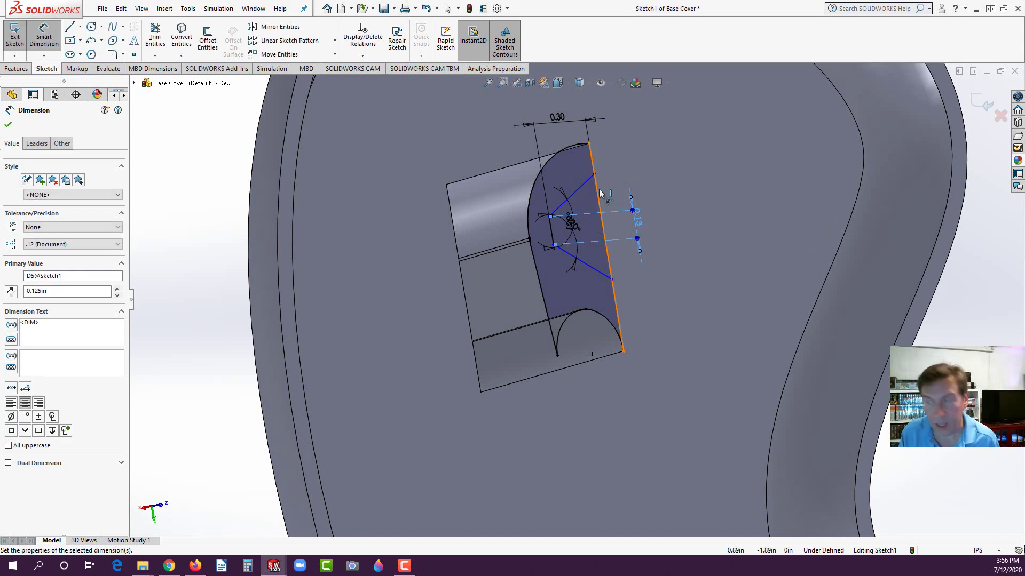
# Dimension the upper slanted line's outer endpoint 0.14 in from the upper end of the profile's straight edge
pyautogui.click(594, 174)
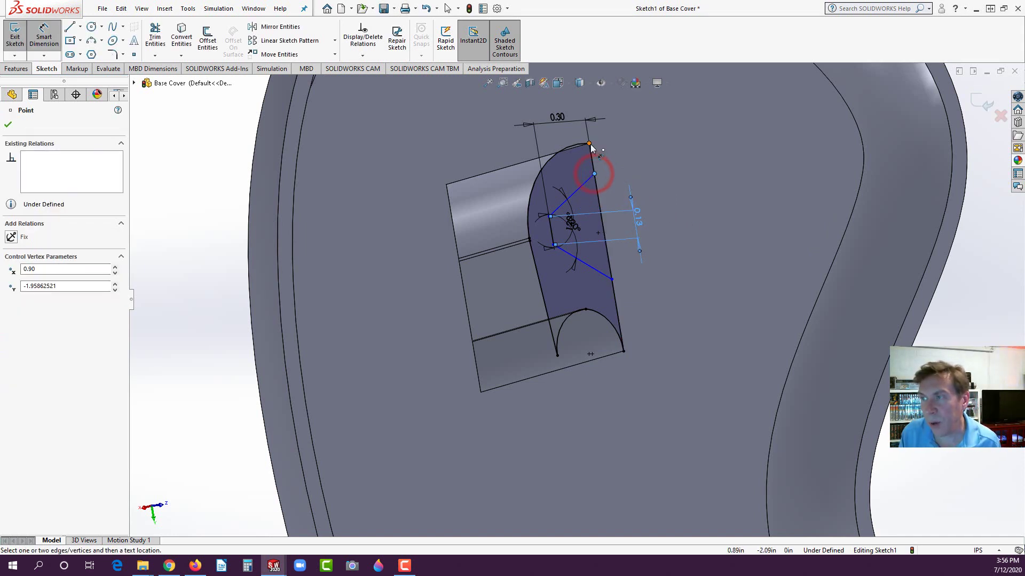
pyautogui.click(516, 167)
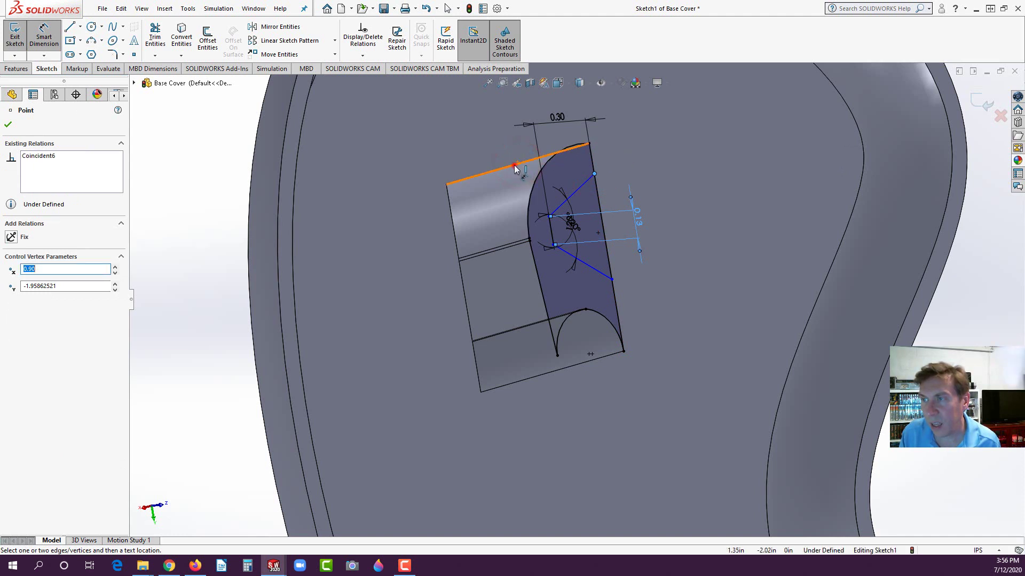
pyautogui.click(590, 145)
pyautogui.click(638, 152)
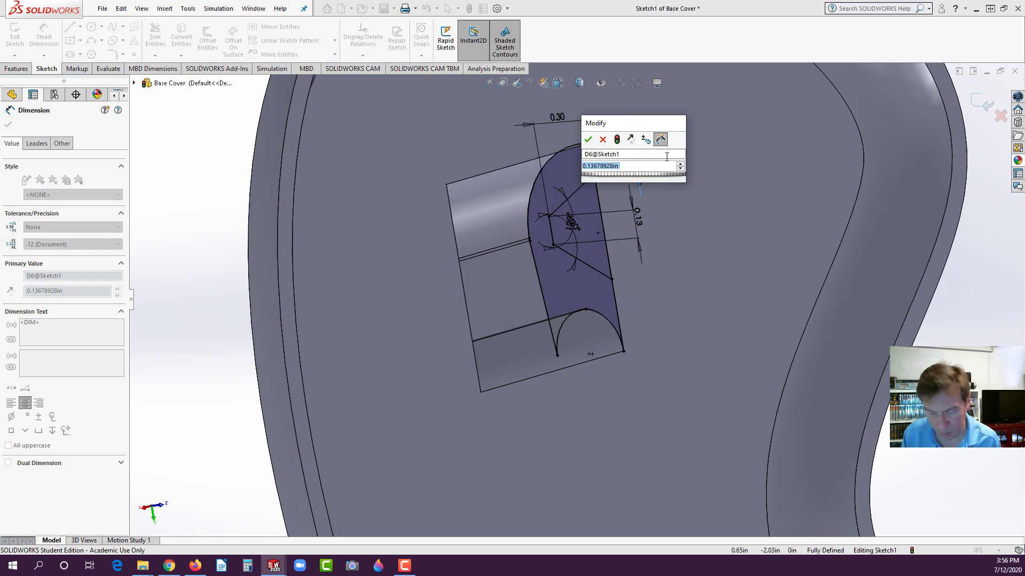
pyautogui.write('.14')
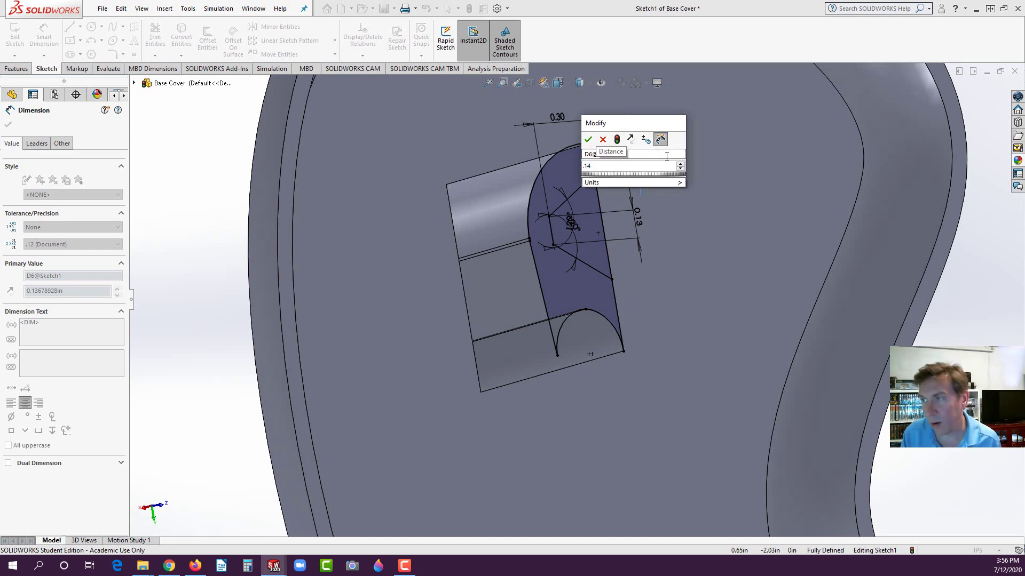
pyautogui.press('Return')
pyautogui.press('Escape')
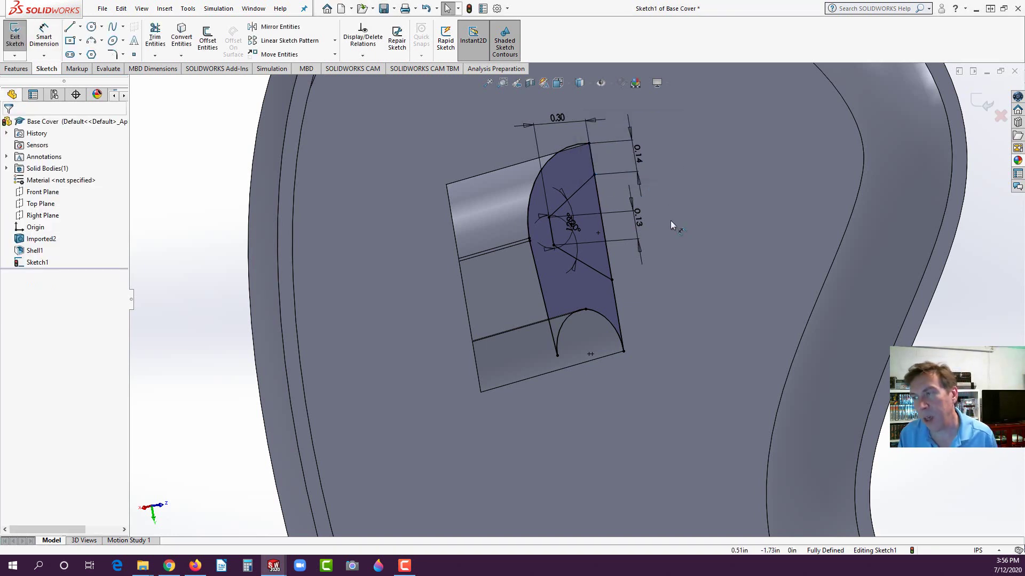
# Trim away the segment of the profile's straight edge between the two slanted lines, using Trim to closest
pyautogui.click(598, 198)
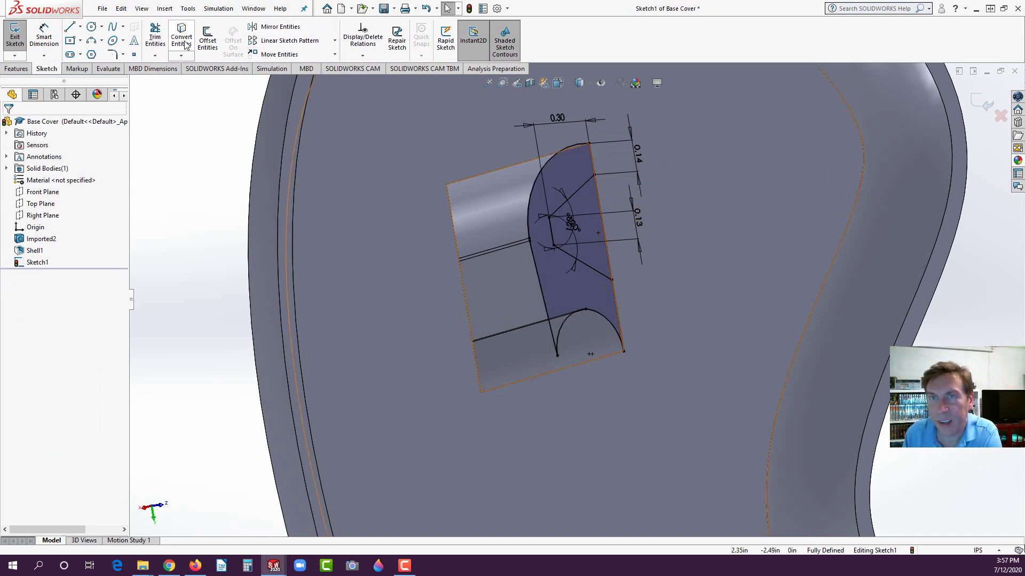
pyautogui.click(154, 38)
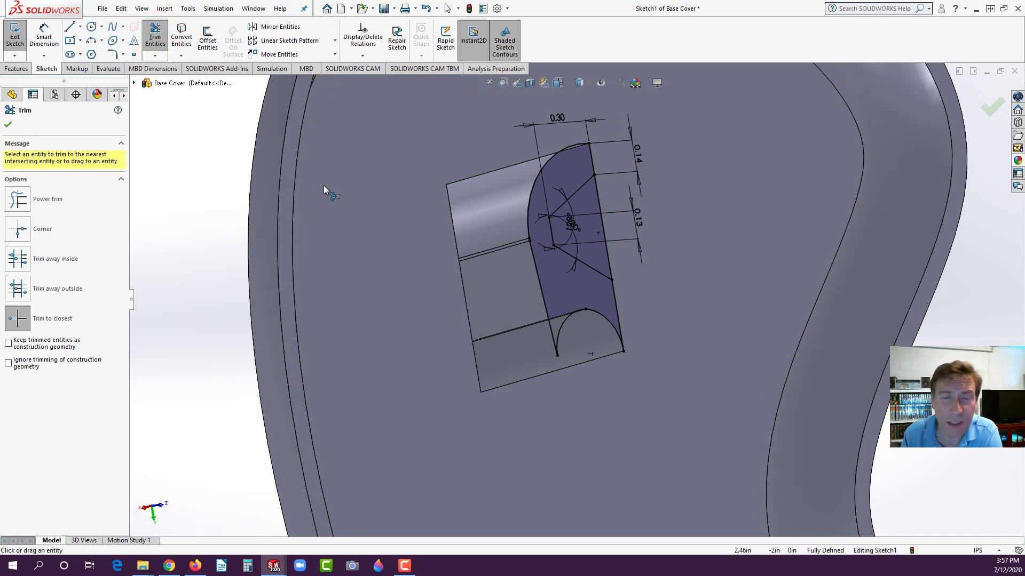
pyautogui.click(606, 251)
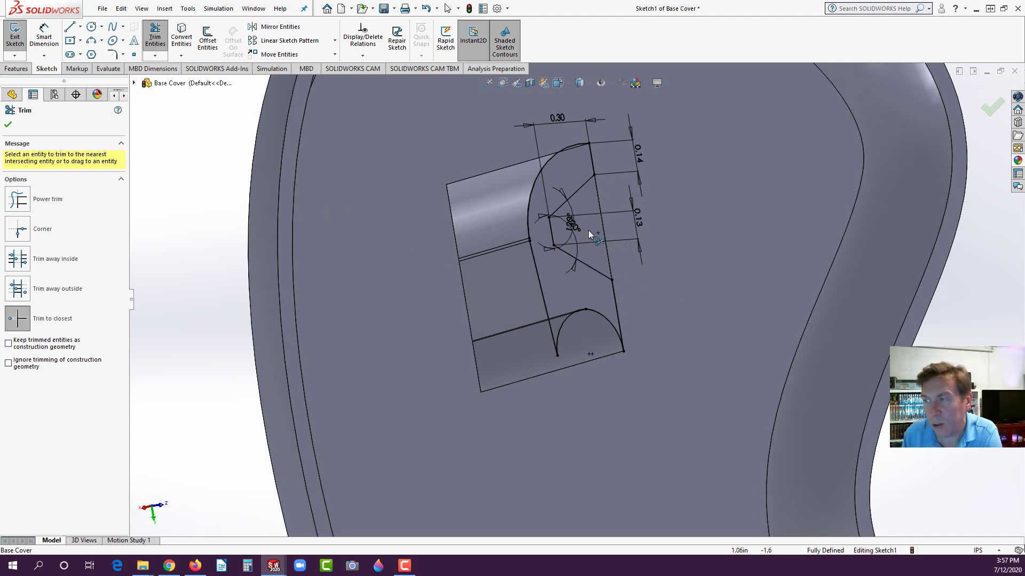
# Extrude the notched profile as a boss up to the vertex at the clip pocket's opposite end, merging the result
pyautogui.moveTo(440, 331)
pyautogui.mouseDown(button='middle')
pyautogui.moveTo(395, 240)
pyautogui.moveTo(321, 203)
pyautogui.moveTo(156, 149)
pyautogui.mouseUp(button='middle')
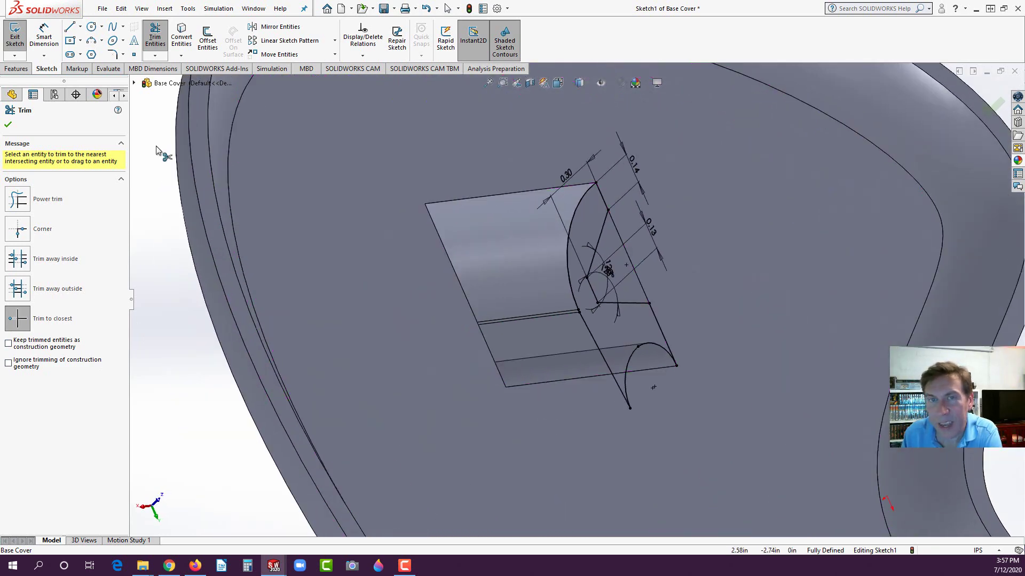
pyautogui.click(16, 69)
pyautogui.click(19, 37)
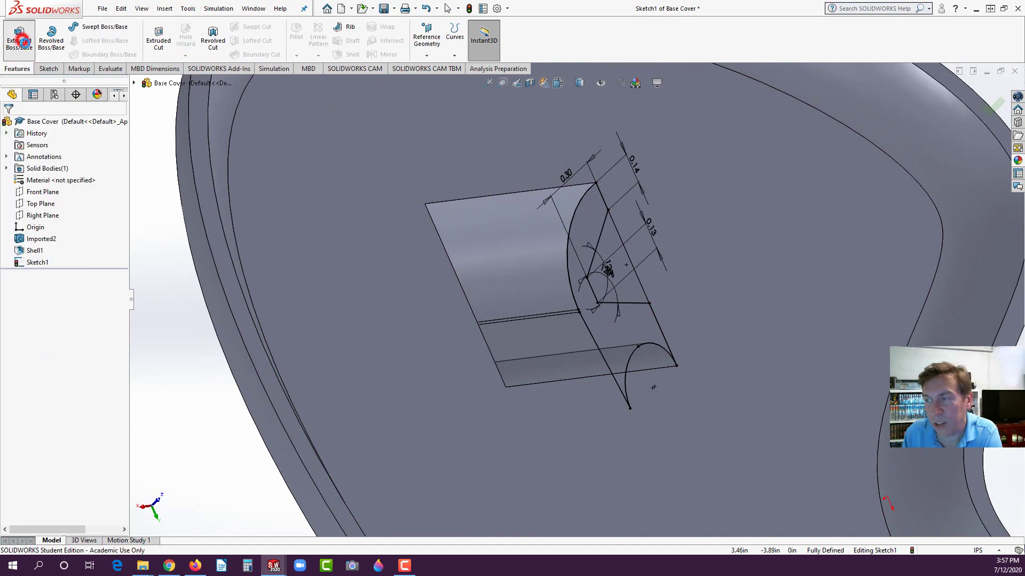
pyautogui.click(425, 204)
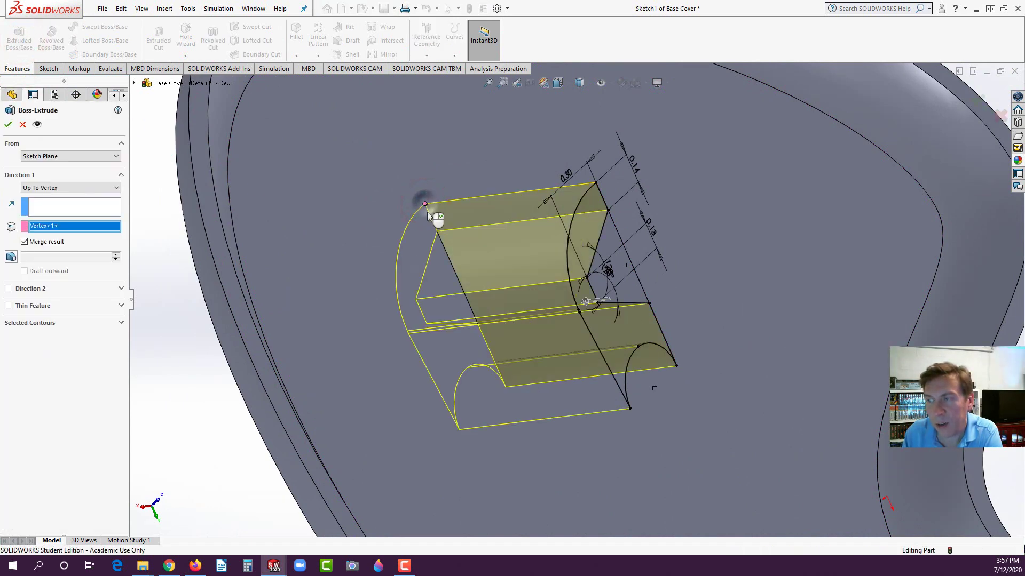
pyautogui.rightClick(427, 211)
pyautogui.click(180, 439)
pyautogui.scroll(5, 639, 274)
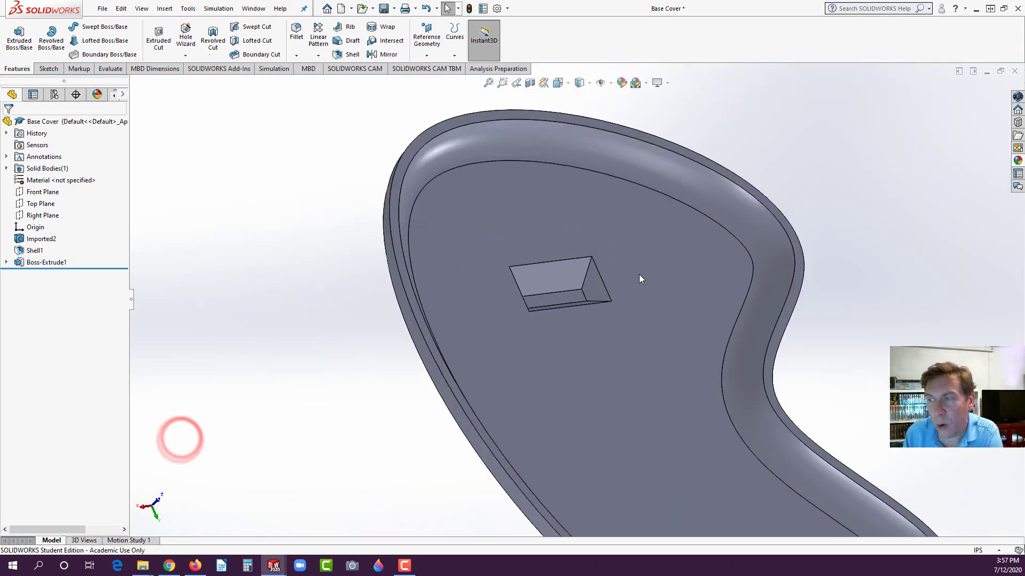
# Sketch on the cover's rim face, offsetting its outline 0.05 in inward and converting the rim's inner edge
pyautogui.moveTo(639, 274); pyautogui.dragTo(586, 286, button='middle')
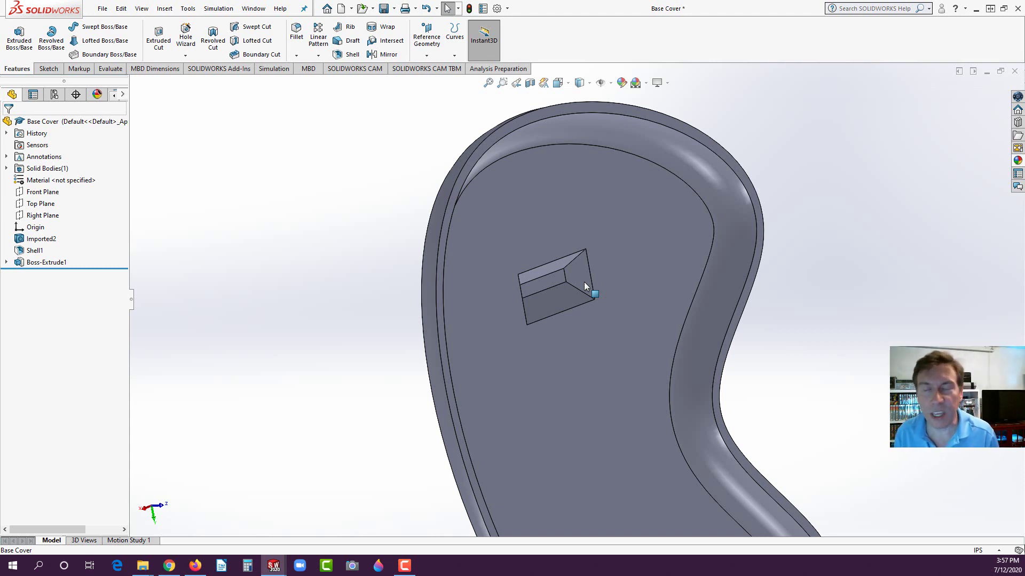
pyautogui.scroll(5, 593, 317)
pyautogui.moveTo(593, 318); pyautogui.dragTo(549, 305, button='middle')
pyautogui.scroll(-3, 662, 303)
pyautogui.scroll(2, 542, 325)
pyautogui.scroll(-2, 613, 345)
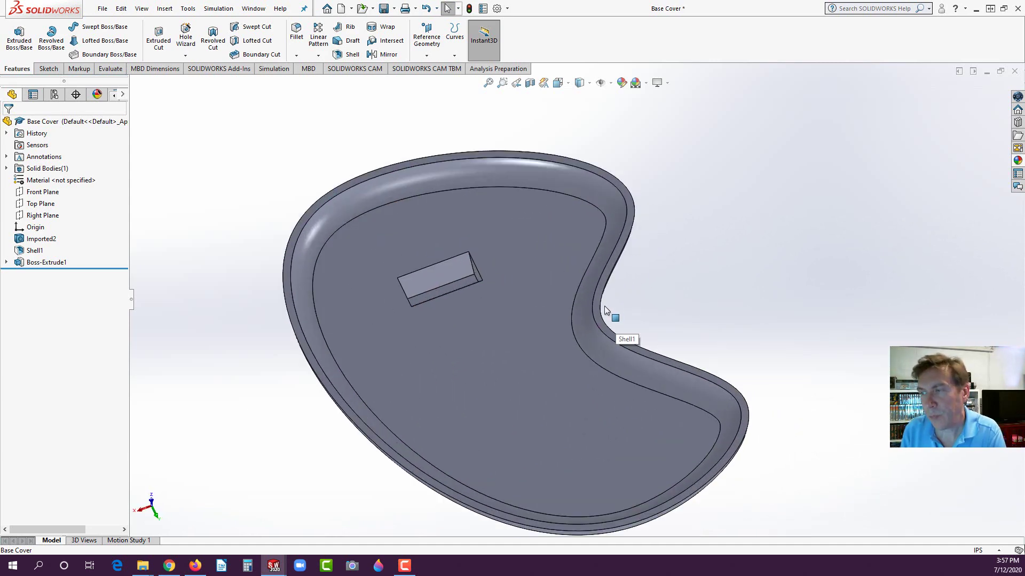
pyautogui.click(632, 211)
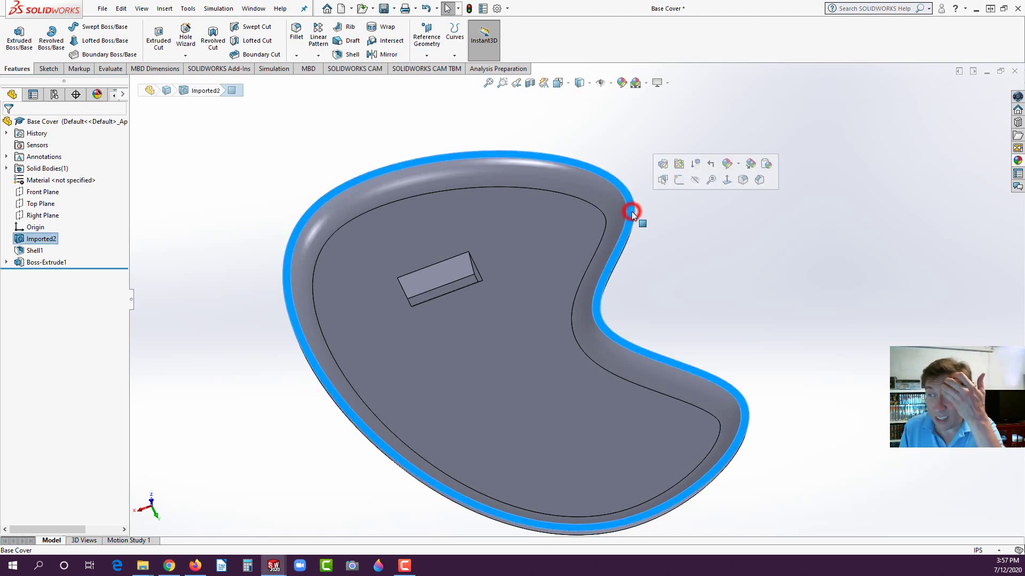
pyautogui.click(681, 182)
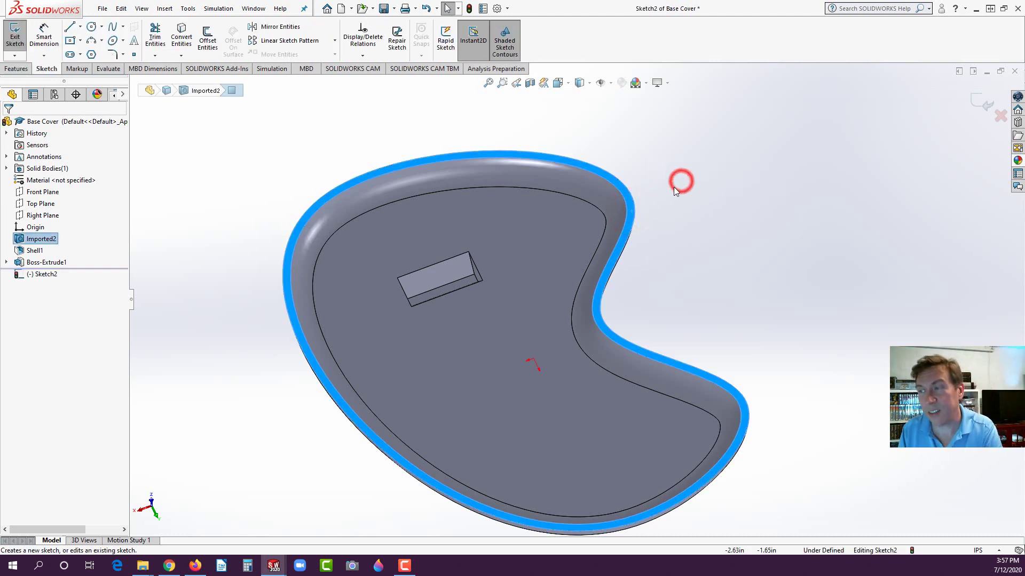
pyautogui.click(209, 47)
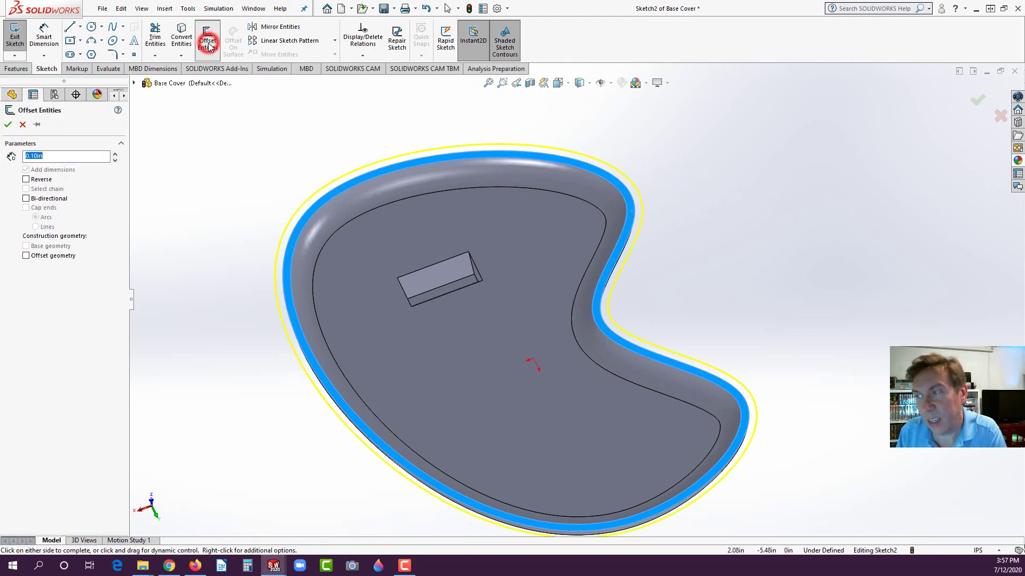
pyautogui.write('.05')
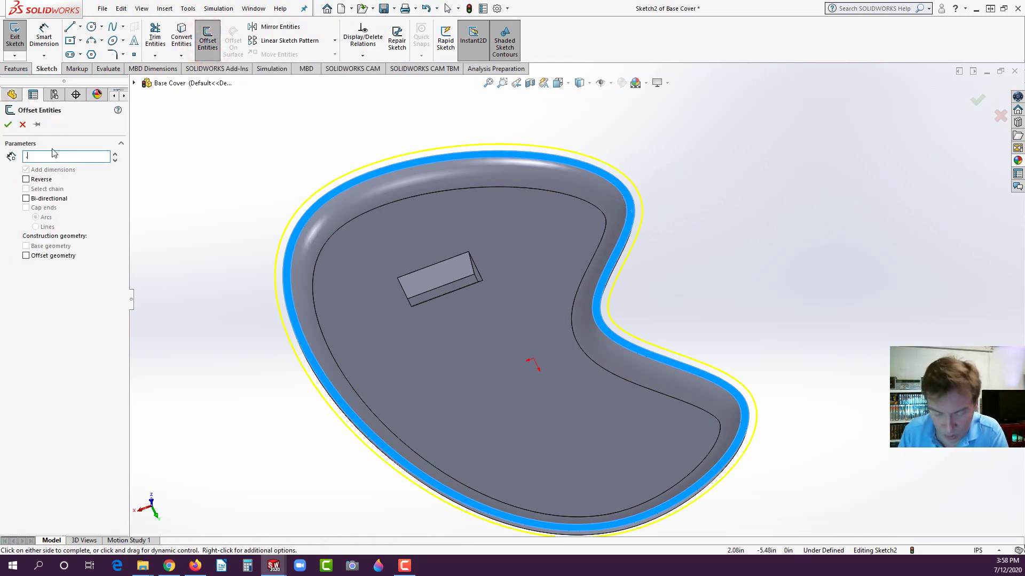
pyautogui.click(26, 180)
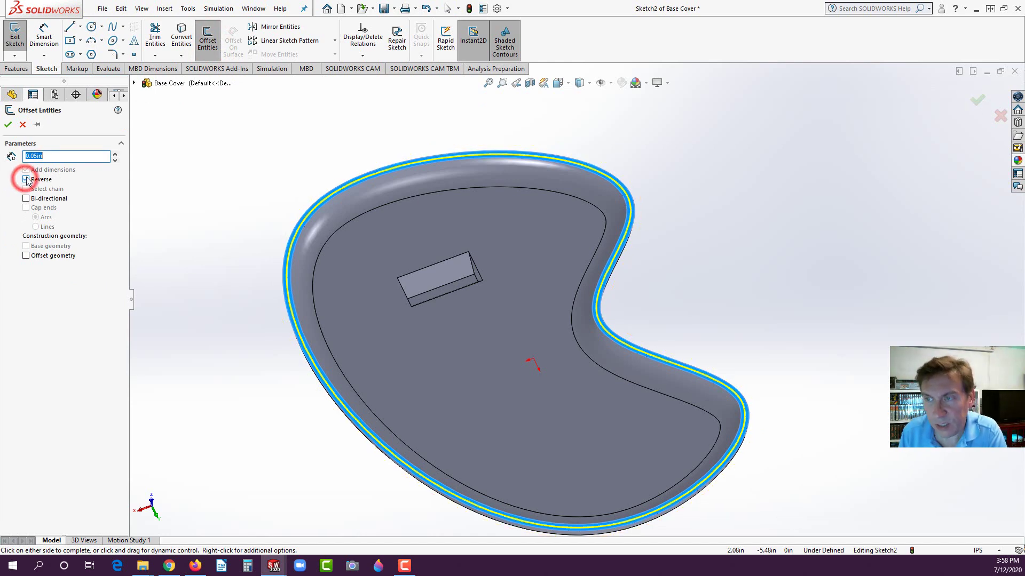
pyautogui.click(8, 126)
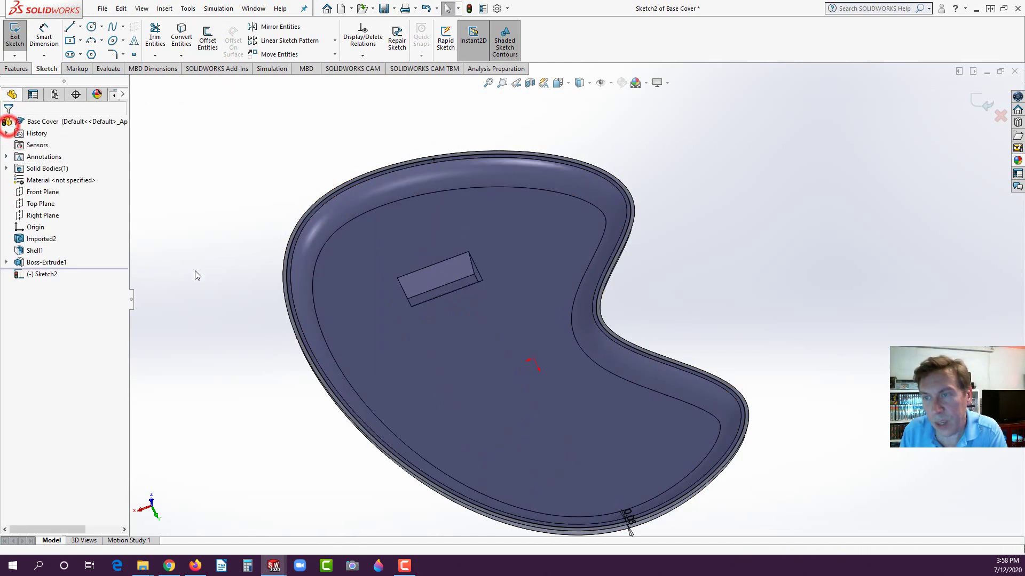
pyautogui.click(319, 209)
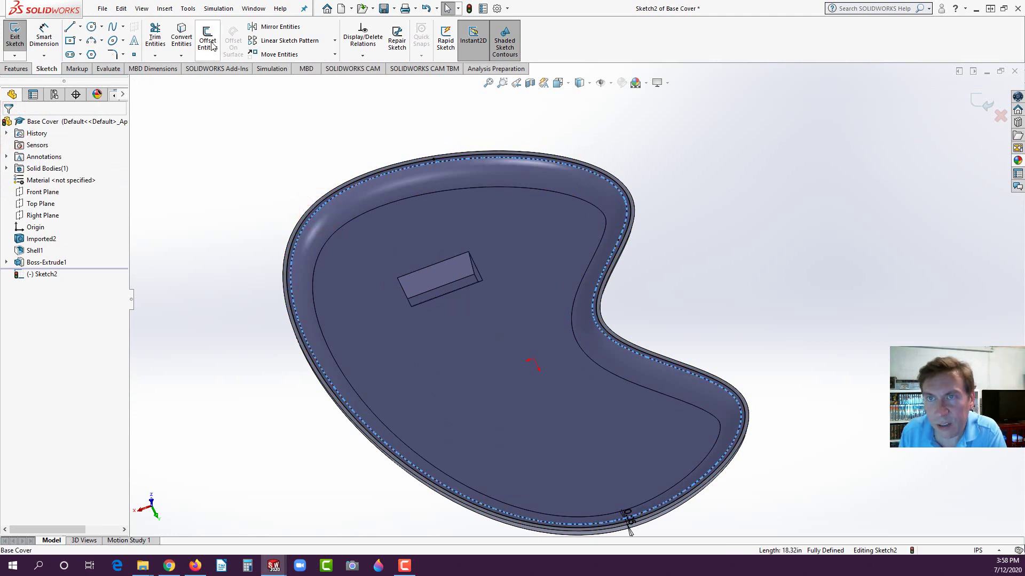
pyautogui.click(182, 33)
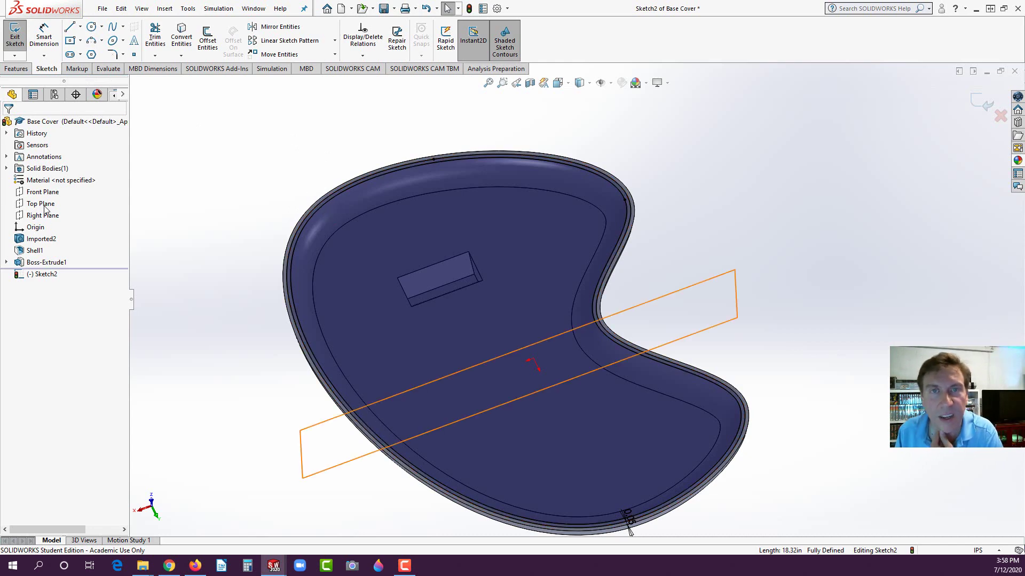
# Set up a 0.10 in blind boss extrusion of the rim ring profile with merged result
pyautogui.click(21, 69)
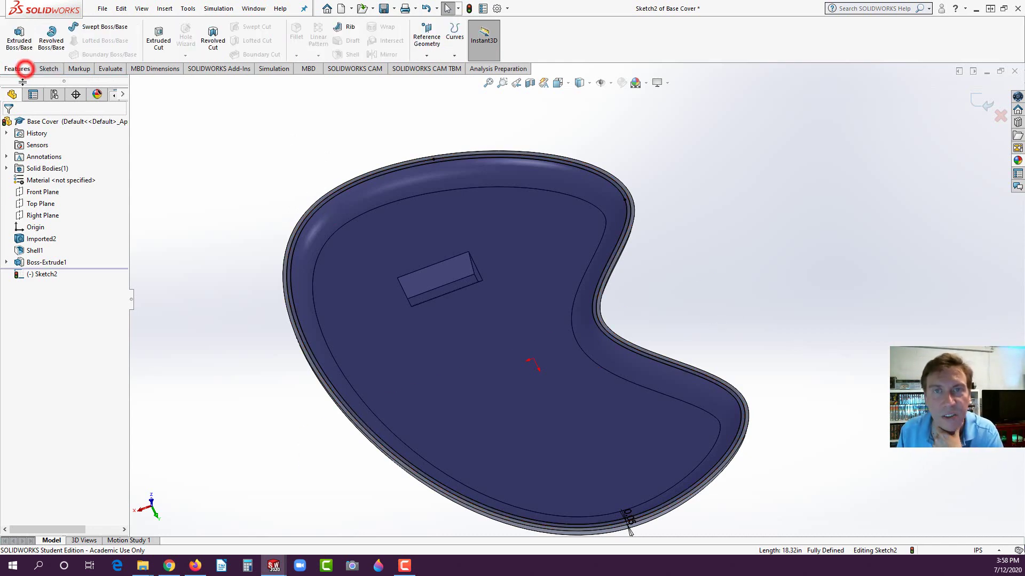
pyautogui.click(19, 36)
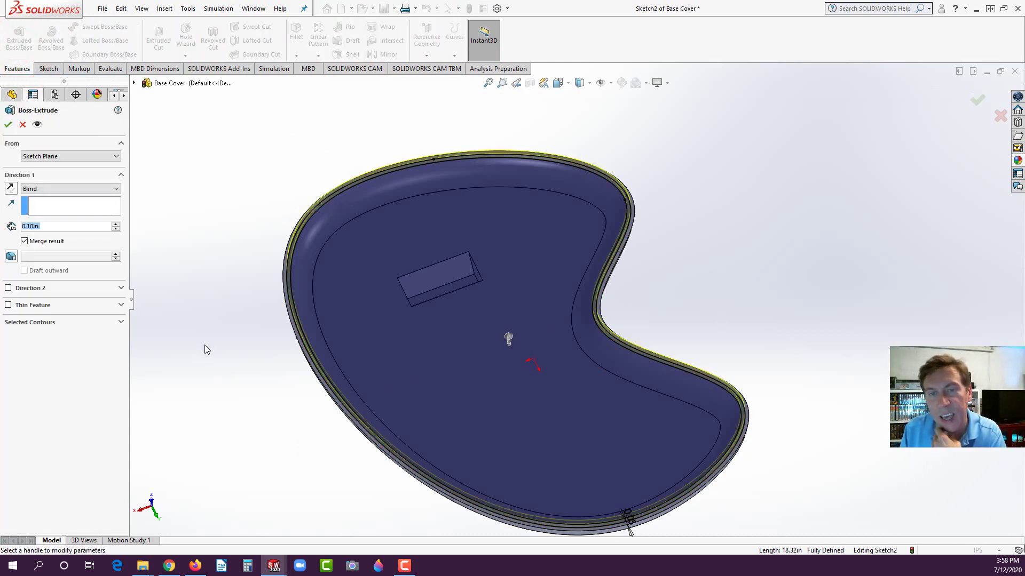
pyautogui.moveTo(204, 346); pyautogui.dragTo(238, 279, button='middle')
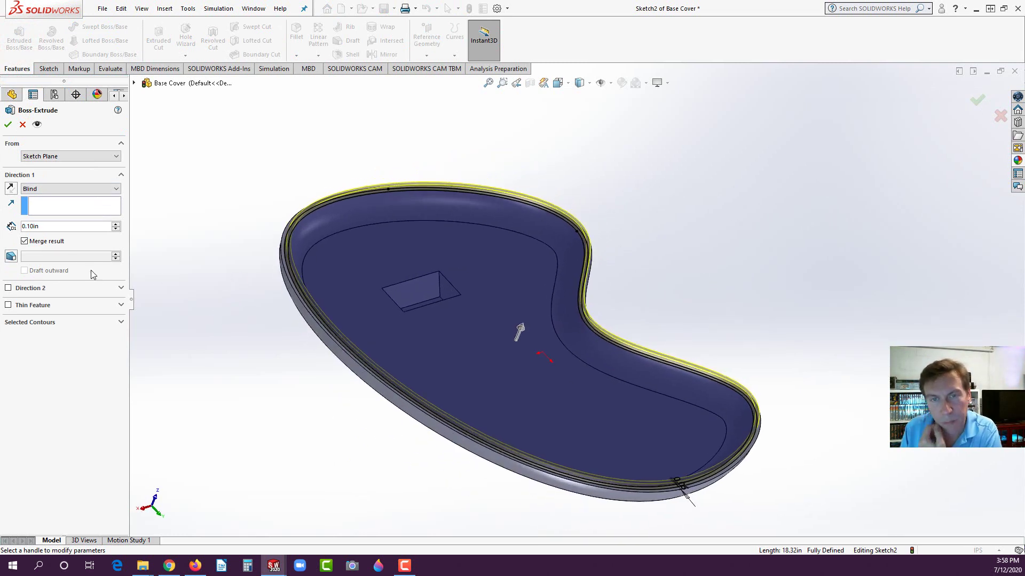
pyautogui.click(53, 226)
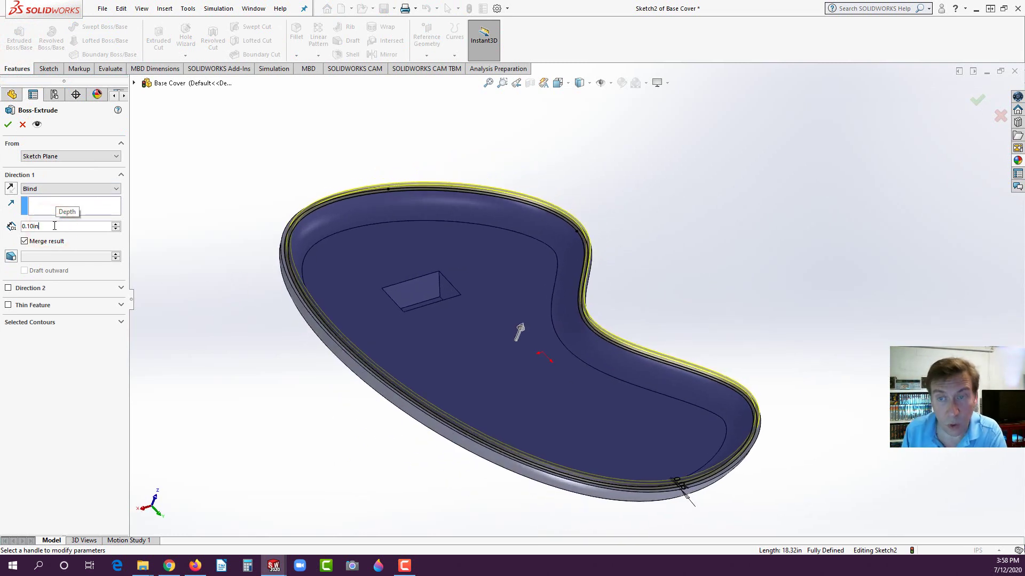
# Try adding a 1° draft to the rim lip extrusion
pyautogui.click(11, 256)
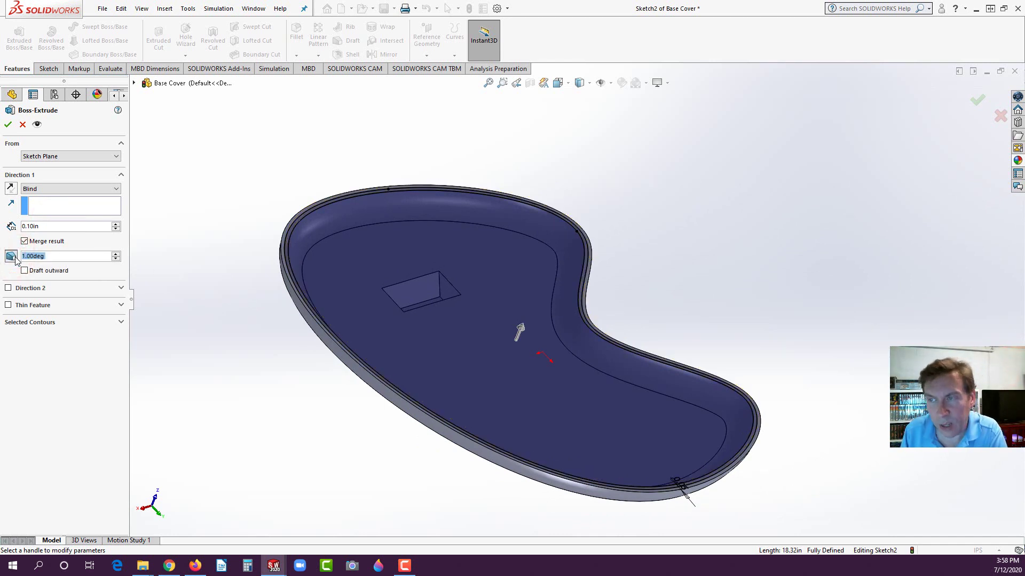
pyautogui.moveTo(240, 428); pyautogui.dragTo(304, 309, button='middle')
pyautogui.scroll(-5, 337, 263)
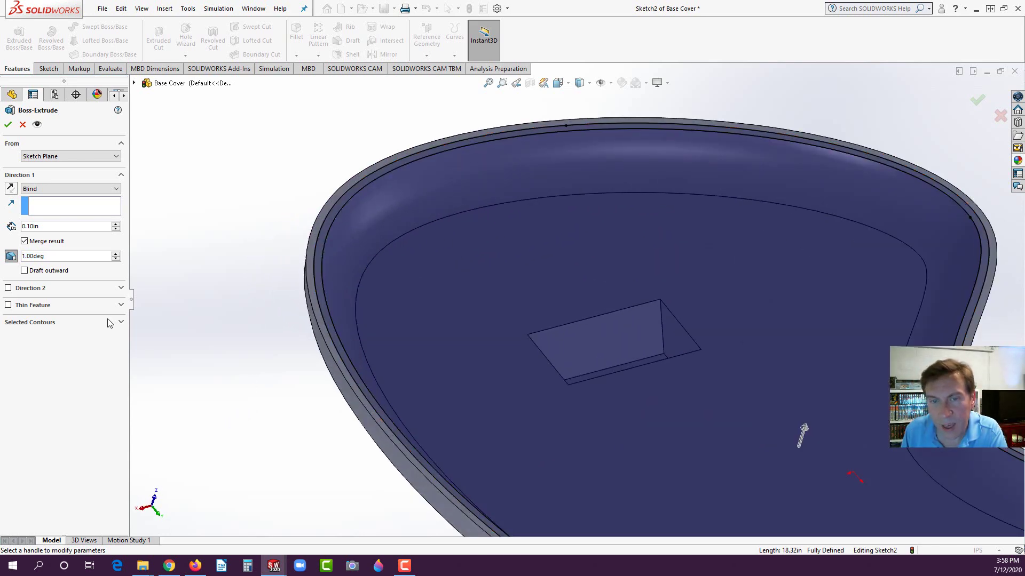
pyautogui.click(13, 257)
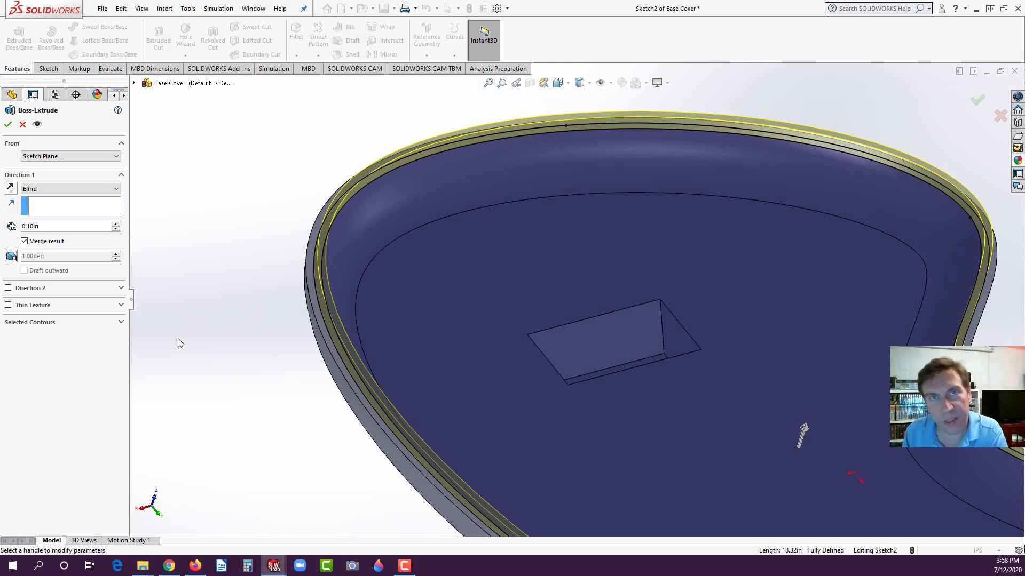
# Create the rim lip extrusion without draft
pyautogui.click(8, 125)
pyautogui.click(207, 256)
pyautogui.scroll(4, 320, 358)
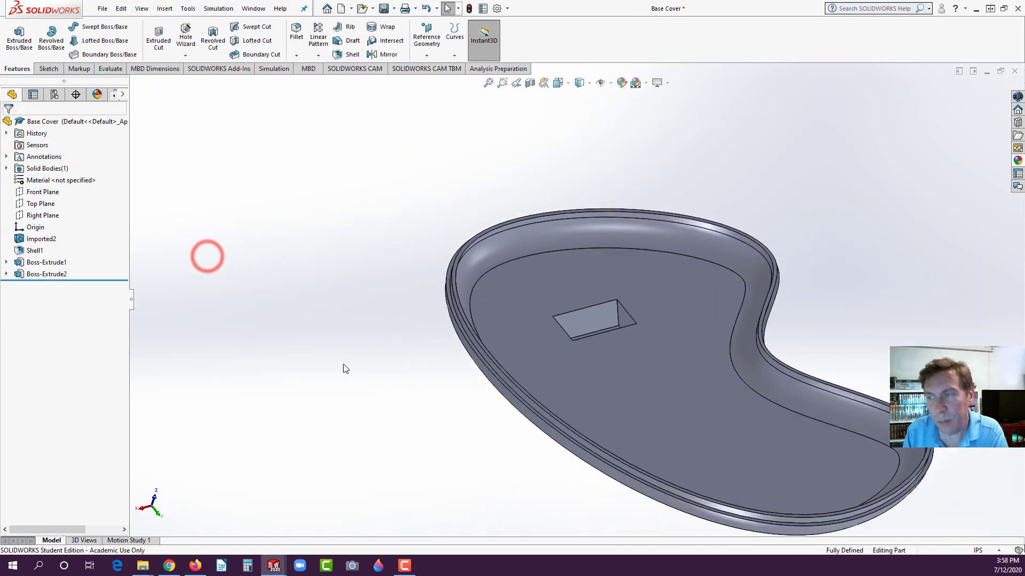
# Draft the rim lip's two side faces by 1°, using the outer rim ledge as the neutral plane
pyautogui.scroll(-3, 731, 281)
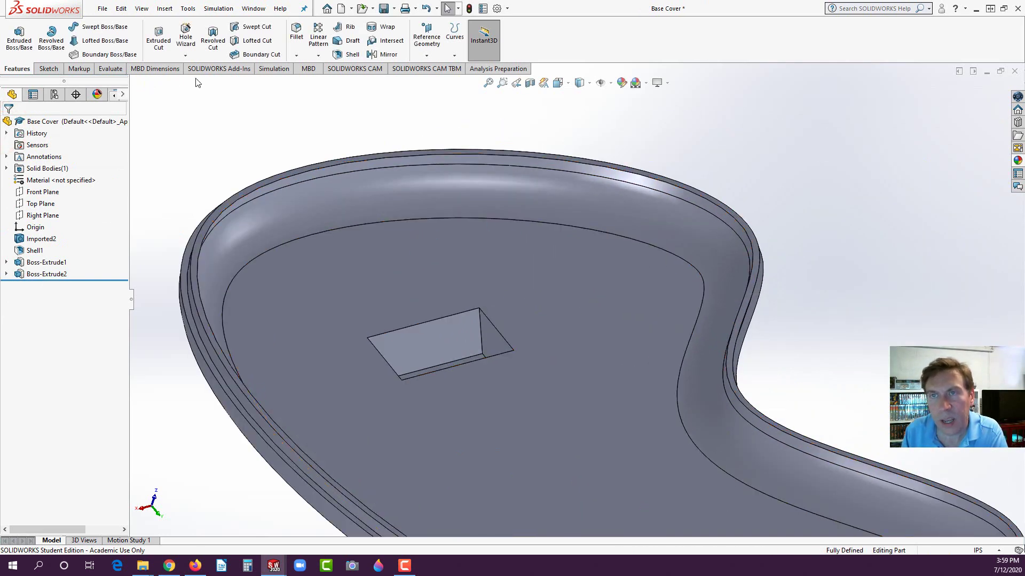
pyautogui.click(344, 43)
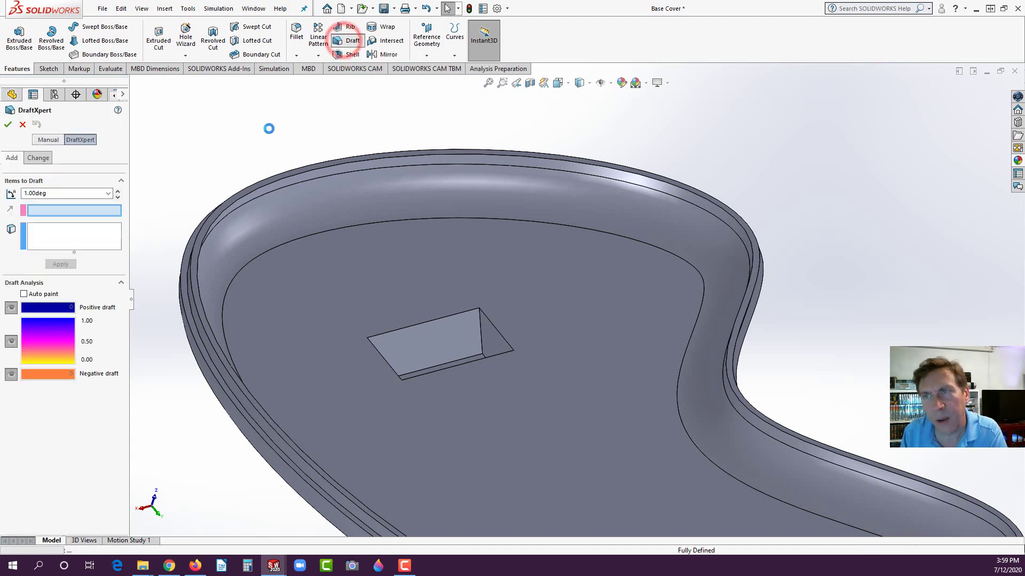
pyautogui.click(43, 141)
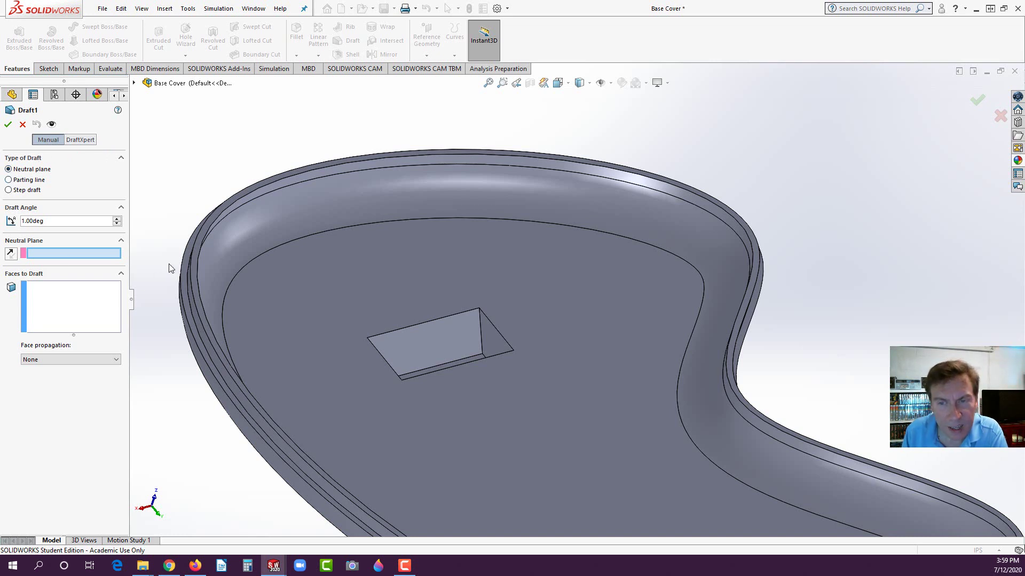
pyautogui.click(188, 251)
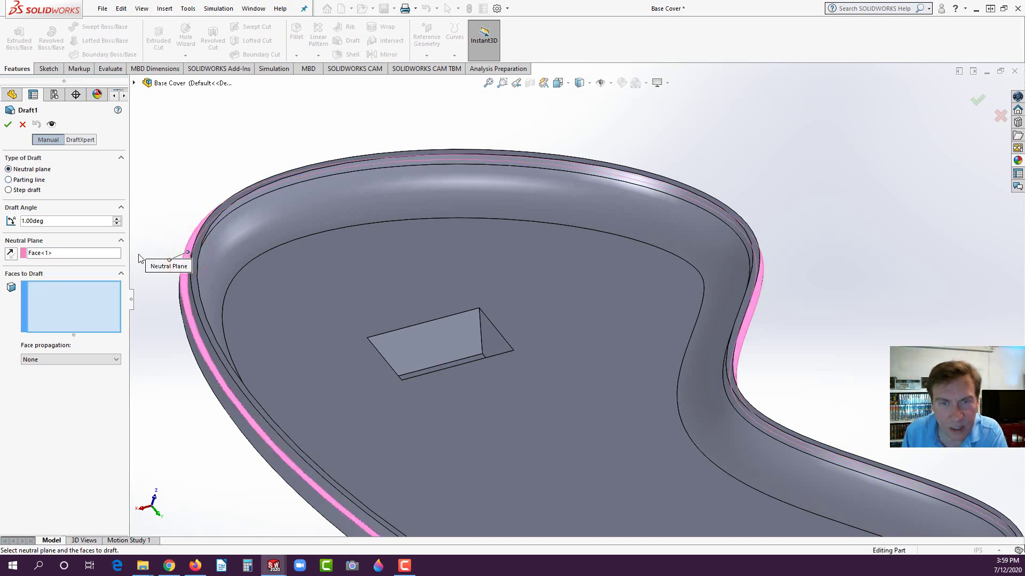
pyautogui.click(40, 289)
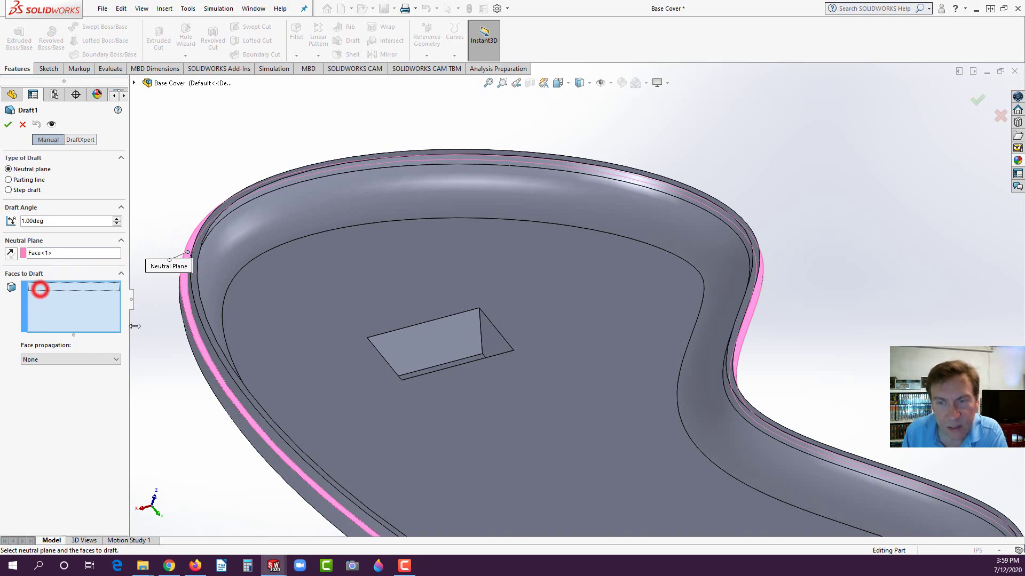
pyautogui.click(196, 319)
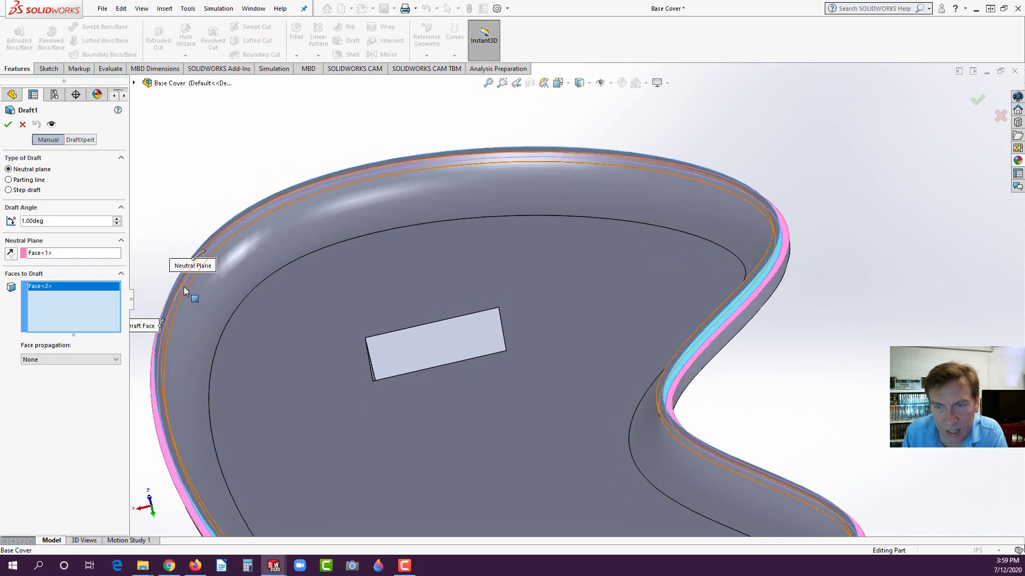
pyautogui.click(183, 287)
pyautogui.press('f')
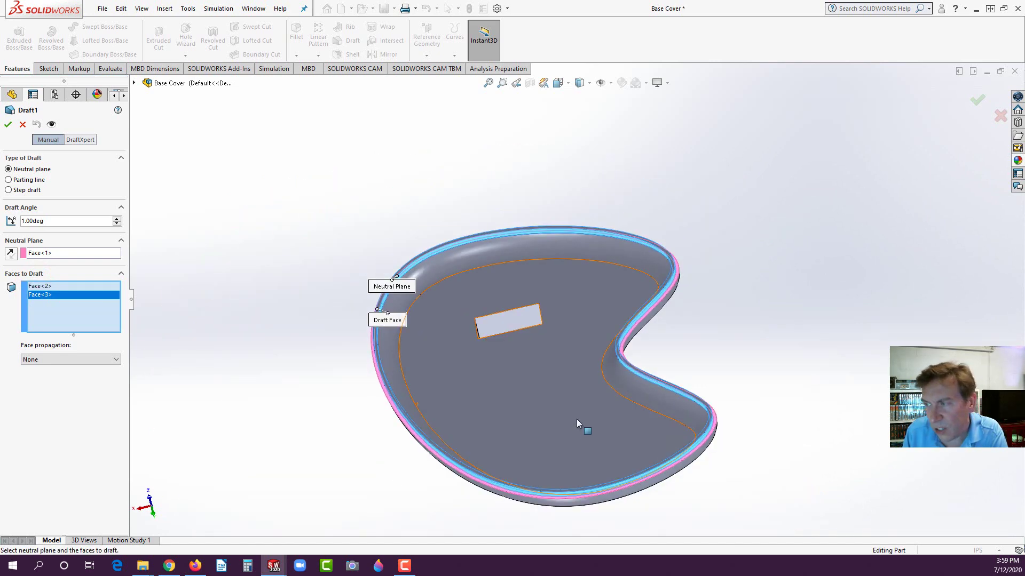
pyautogui.moveTo(591, 378); pyautogui.dragTo(645, 404, button='middle')
pyautogui.scroll(5, 635, 400)
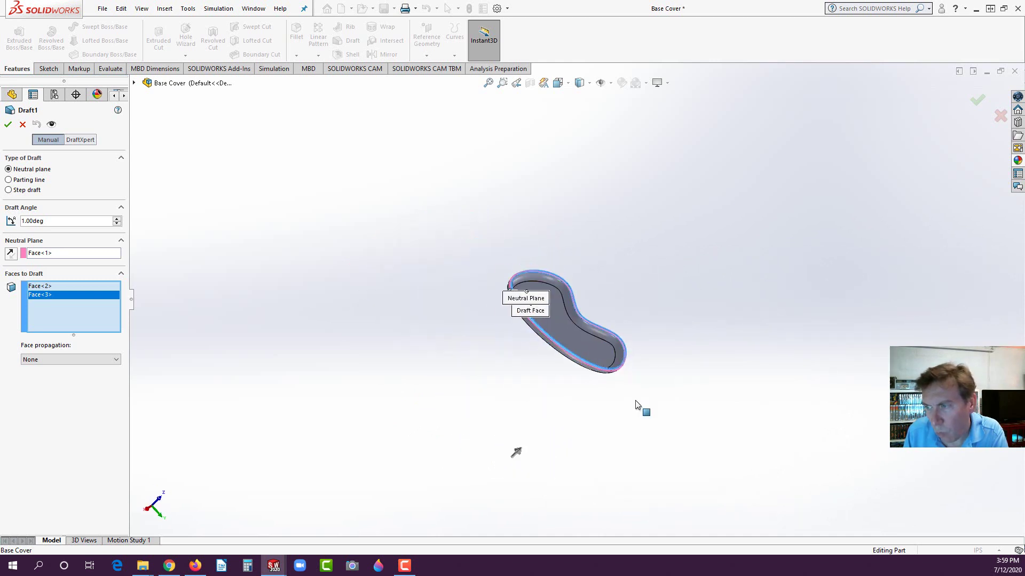
pyautogui.scroll(-2, 501, 438)
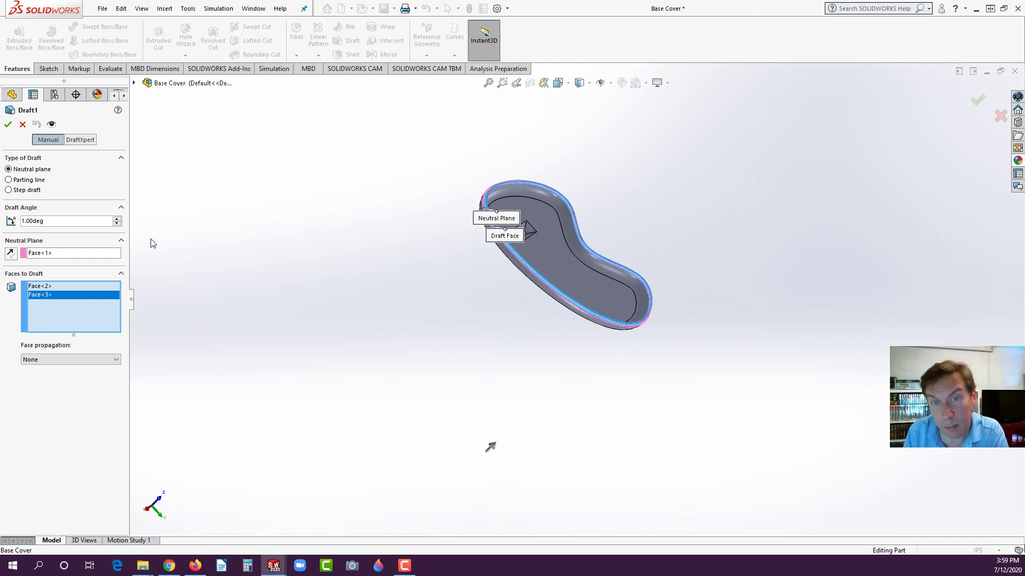
pyautogui.click(8, 123)
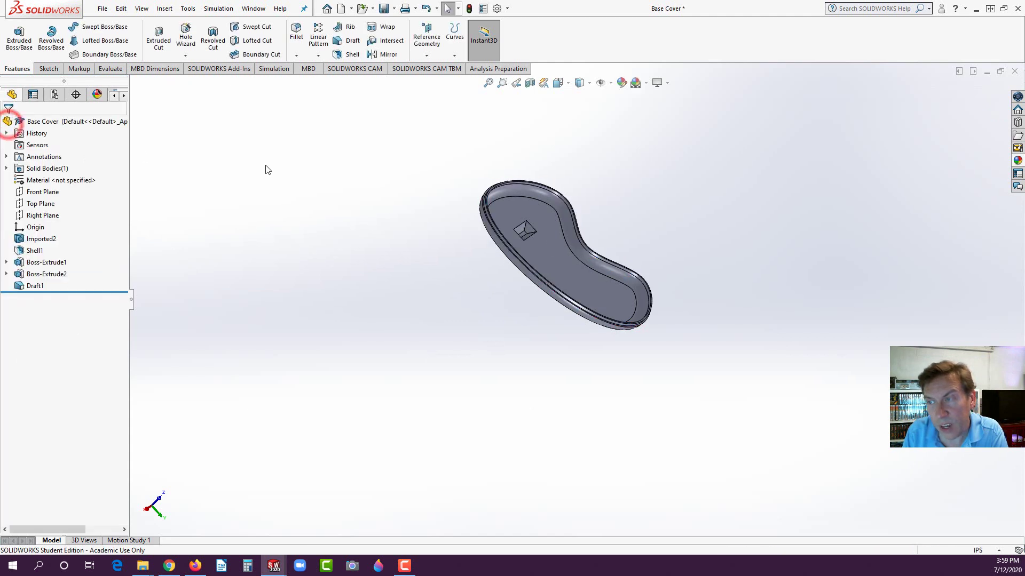
pyautogui.scroll(-4, 585, 229)
pyautogui.moveTo(571, 220); pyautogui.dragTo(545, 224, button='middle')
pyautogui.click(346, 132)
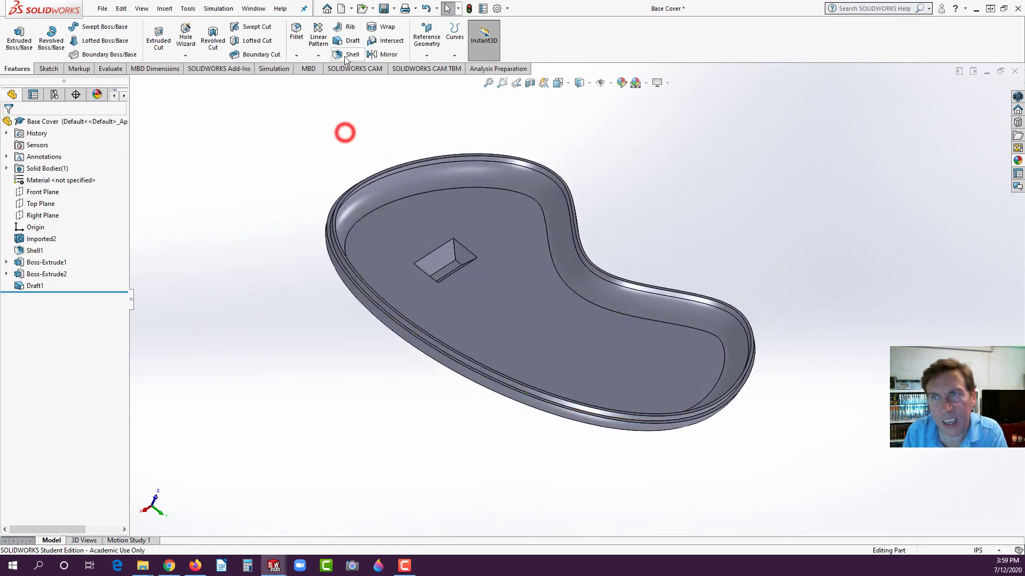
pyautogui.click(350, 43)
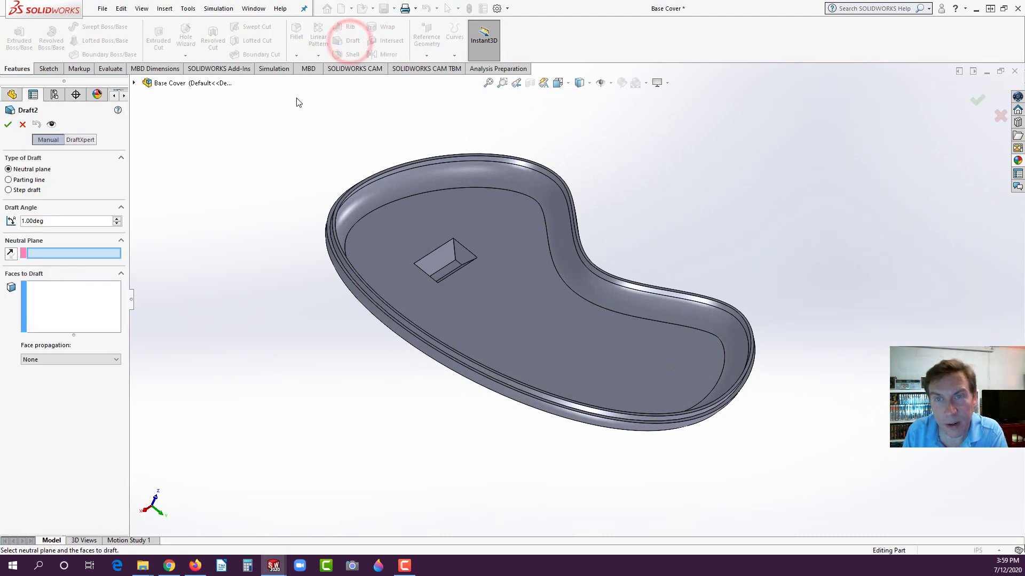
pyautogui.click(22, 124)
pyautogui.click(282, 129)
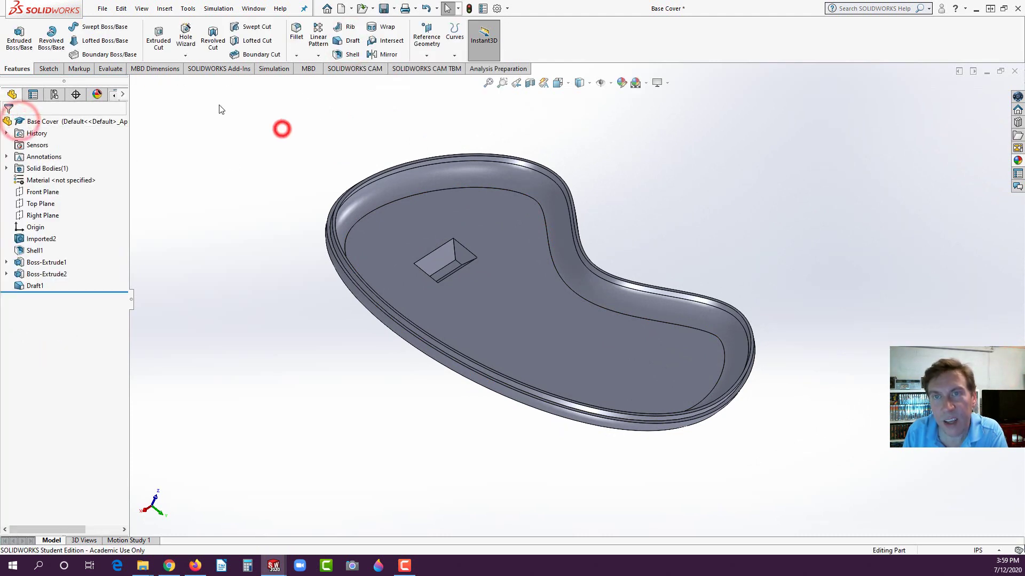
# Run a 1° draft analysis on the Base Cover, using the inner floor face as the direction of pull
pyautogui.click(110, 69)
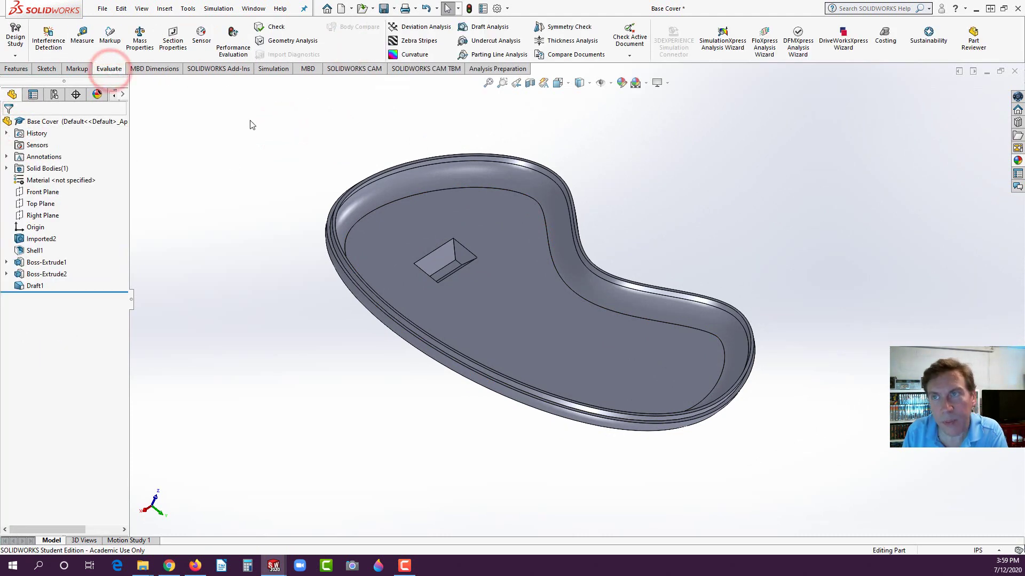
pyautogui.click(488, 27)
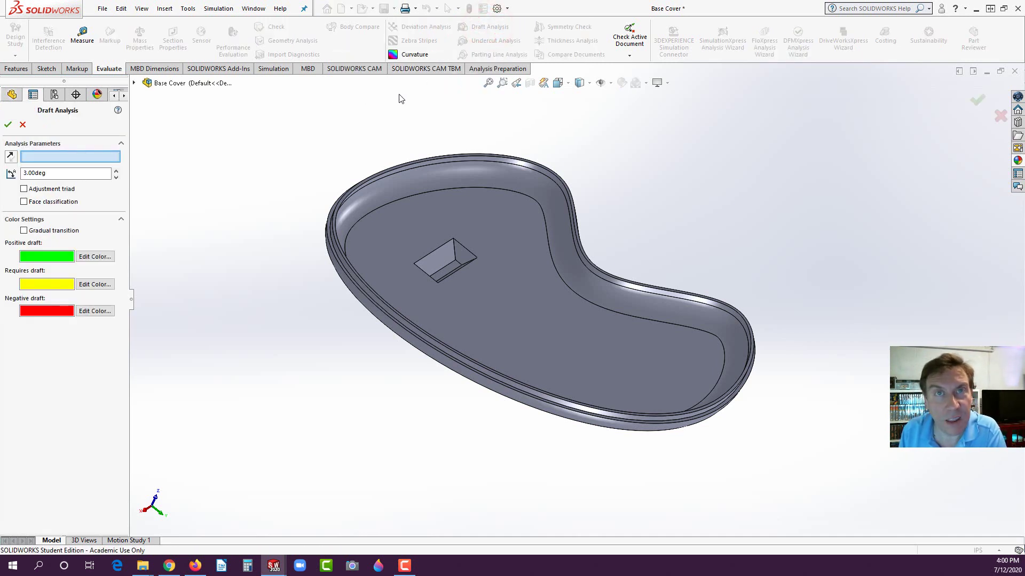
pyautogui.doubleClick(47, 173)
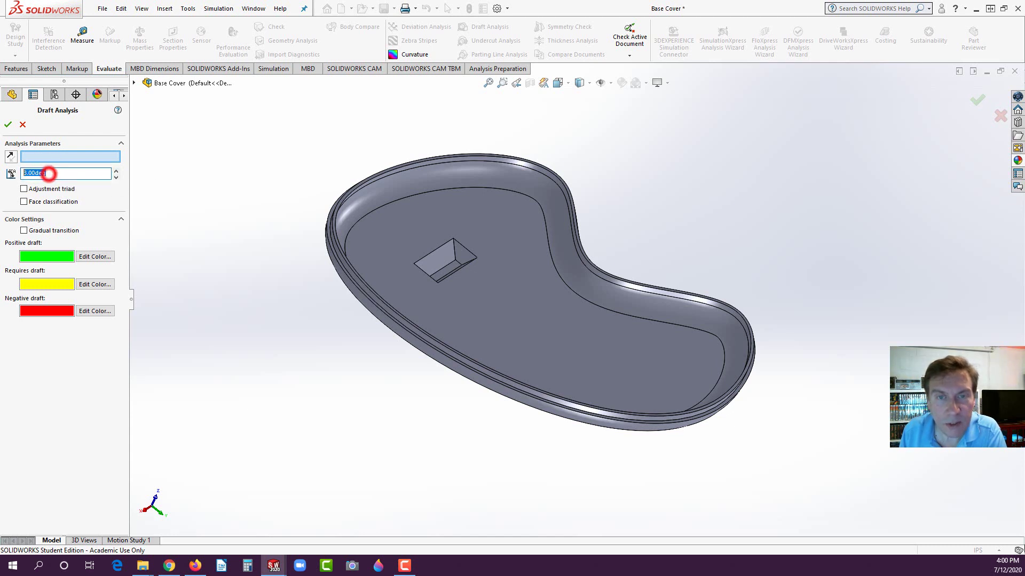
pyautogui.write('1')
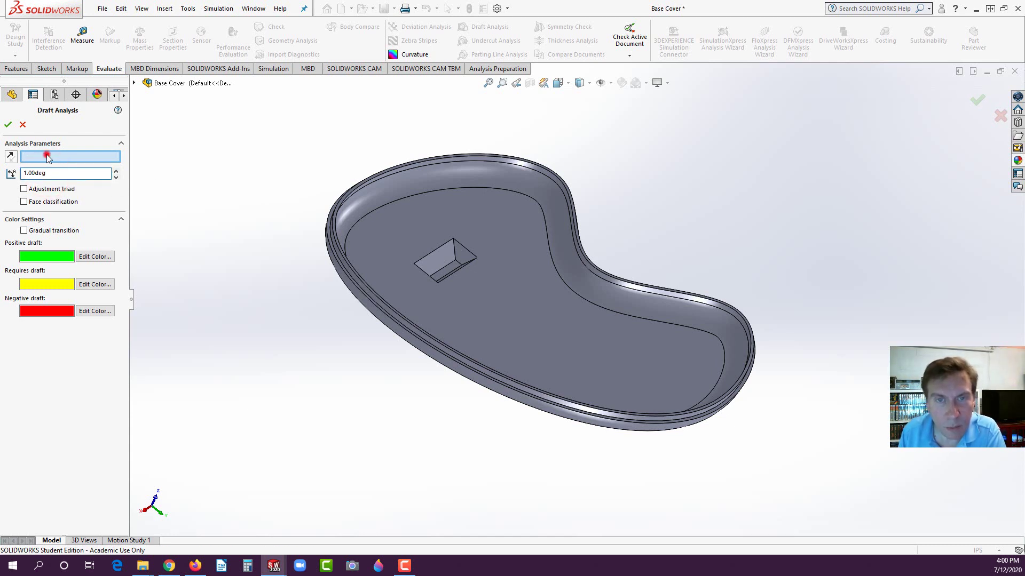
pyautogui.click(48, 156)
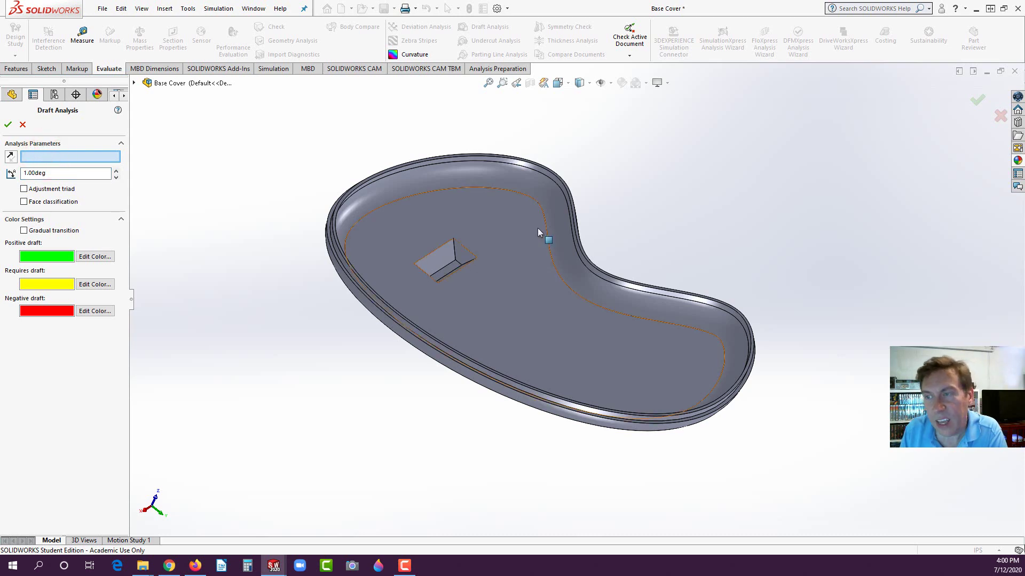
pyautogui.click(530, 291)
# Examine the draft colours on the Base Cover's rim, pocket and underside clip, and close the analysis without keeping it
pyautogui.moveTo(469, 304); pyautogui.dragTo(477, 280, button='middle')
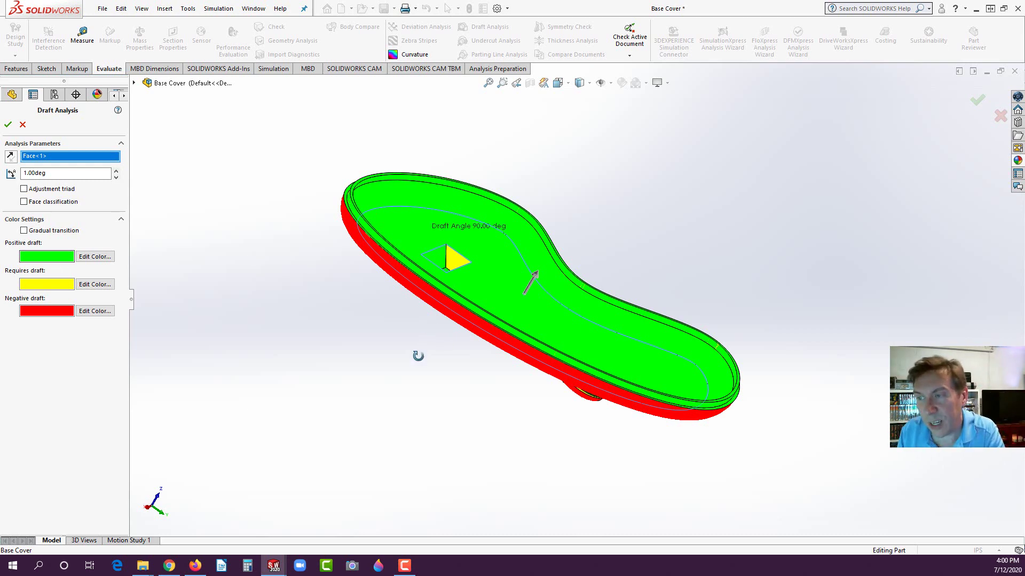
pyautogui.moveTo(418, 354); pyautogui.dragTo(412, 351, button='middle')
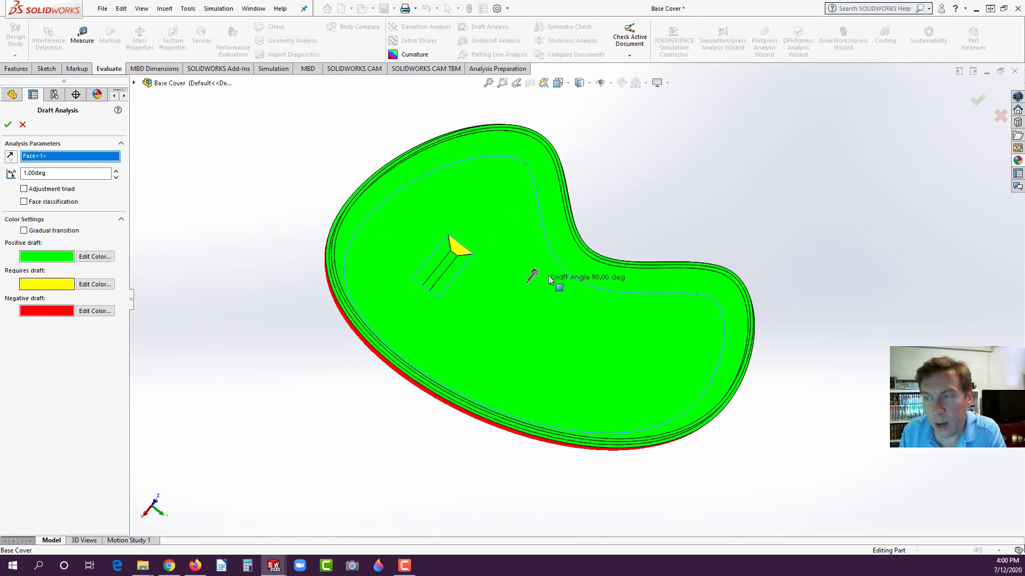
pyautogui.scroll(-5, 456, 255)
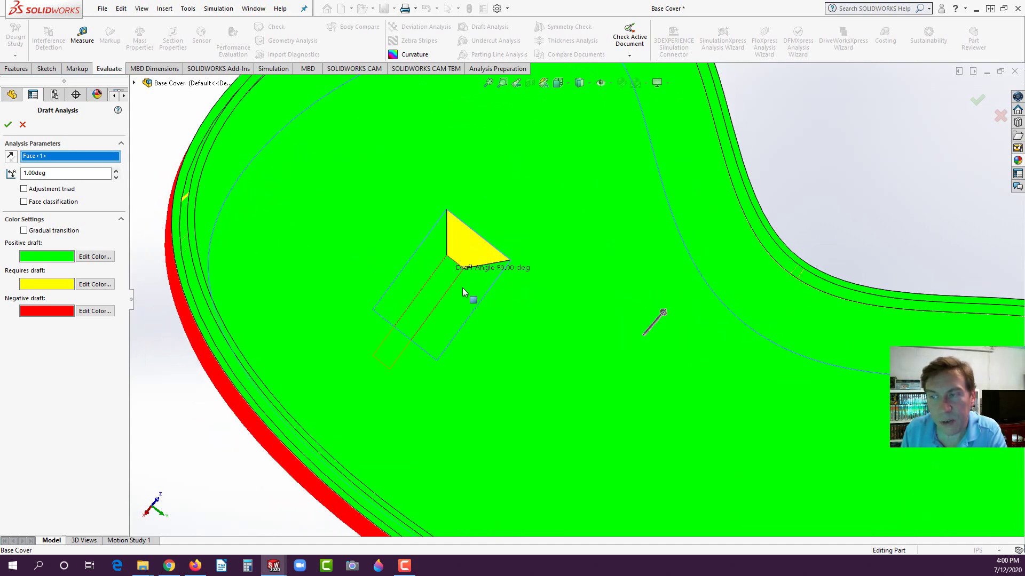
pyautogui.moveTo(461, 291)
pyautogui.mouseDown(button='middle')
pyautogui.moveTo(373, 373)
pyautogui.moveTo(459, 274)
pyautogui.mouseUp(button='middle')
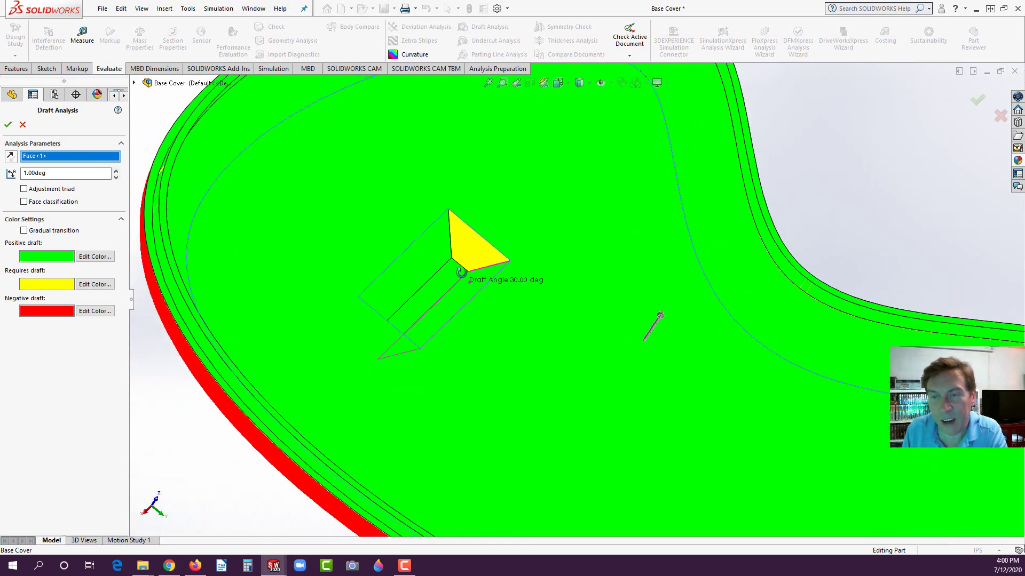
pyautogui.scroll(3, 454, 321)
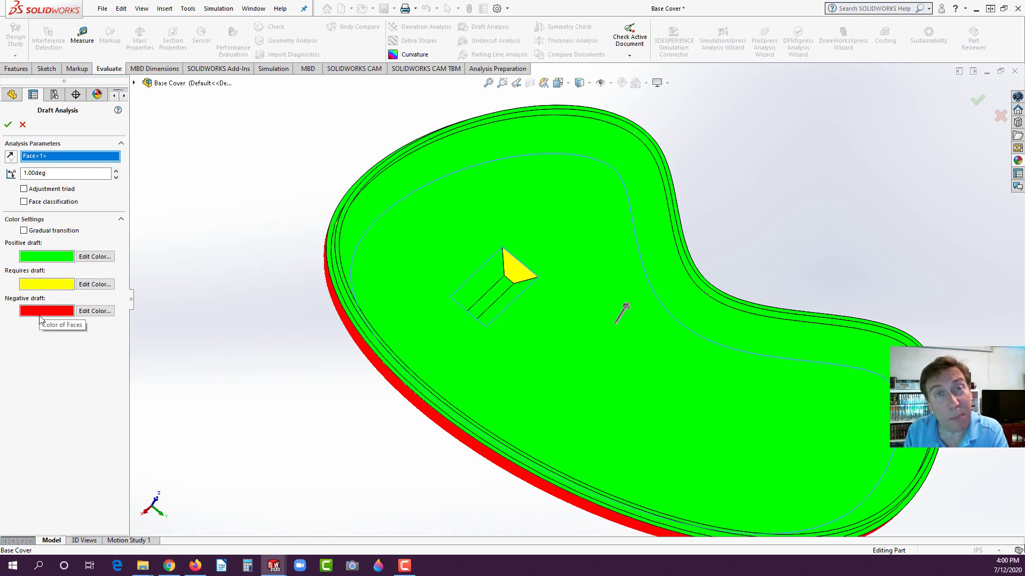
pyautogui.moveTo(395, 306); pyautogui.dragTo(458, 336, button='middle')
pyautogui.scroll(3, 405, 277)
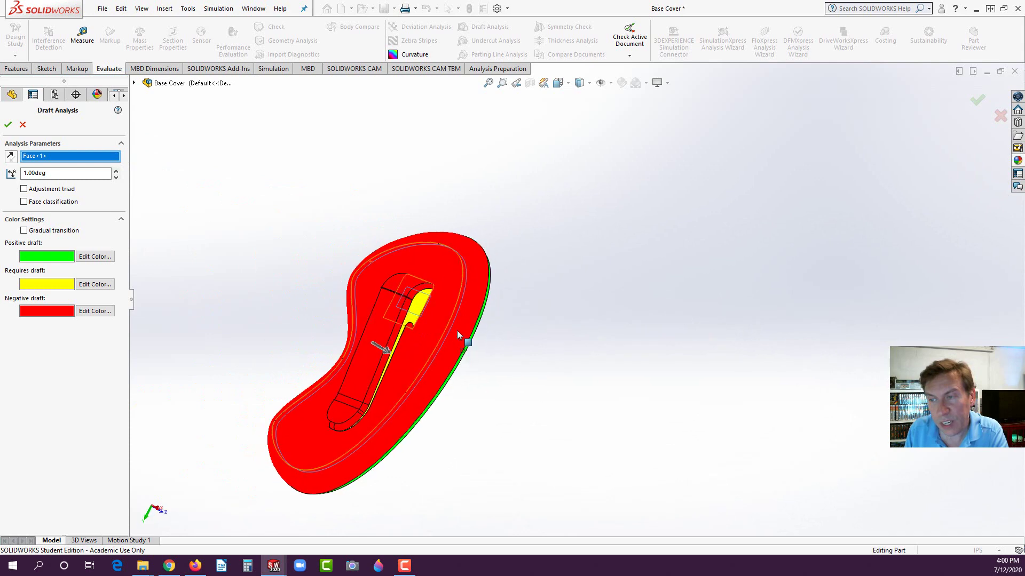
pyautogui.scroll(-2, 458, 336)
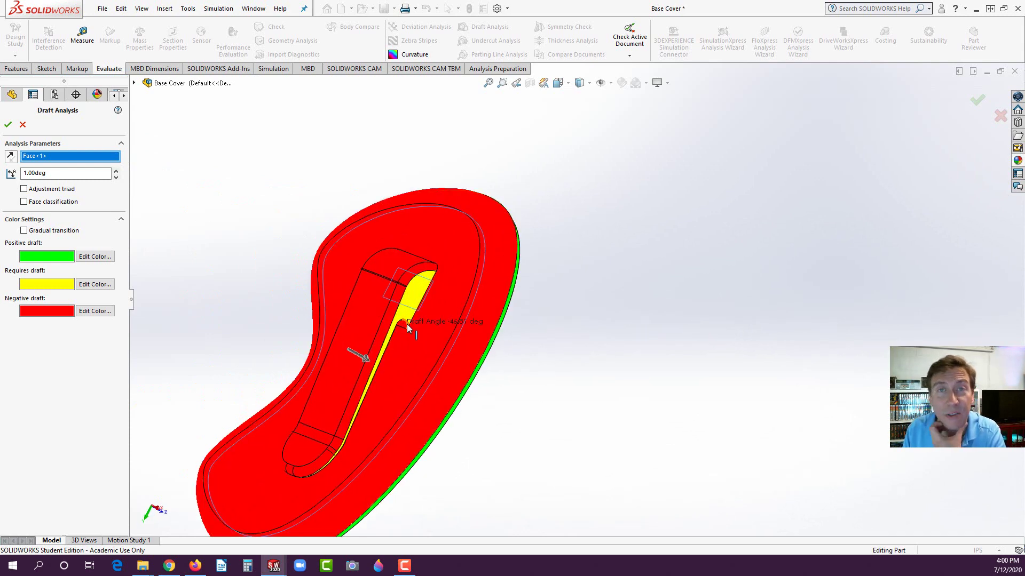
pyautogui.moveTo(434, 341); pyautogui.dragTo(292, 280, button='middle')
pyautogui.scroll(3, 595, 360)
pyautogui.moveTo(595, 360); pyautogui.dragTo(638, 245, button='middle')
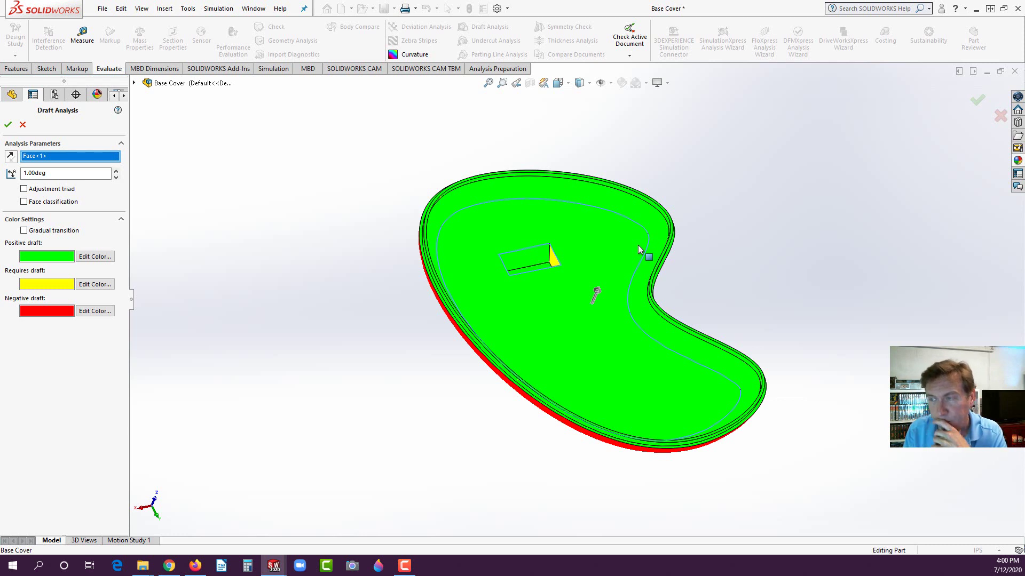
pyautogui.click(22, 125)
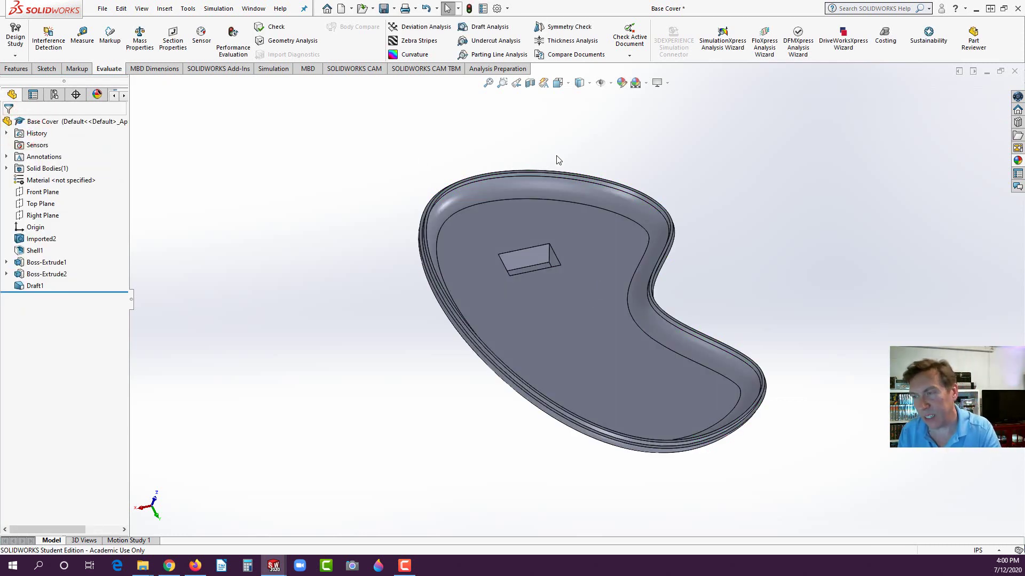
# Save the Base Cover part, switch to the E10 Import assembly and rebuild it
pyautogui.moveTo(557, 160); pyautogui.dragTo(629, 270, button='middle')
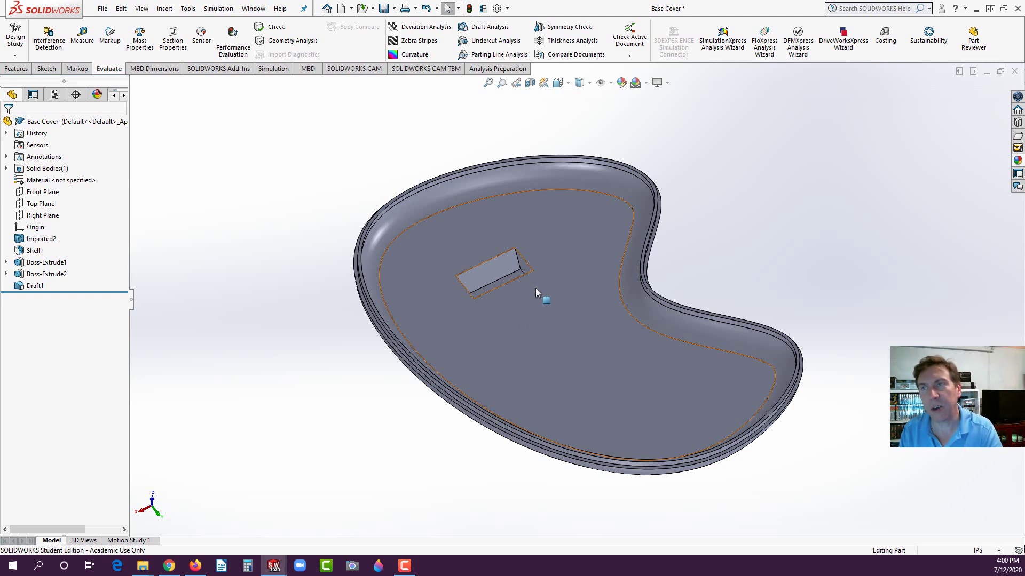
pyautogui.click(384, 8)
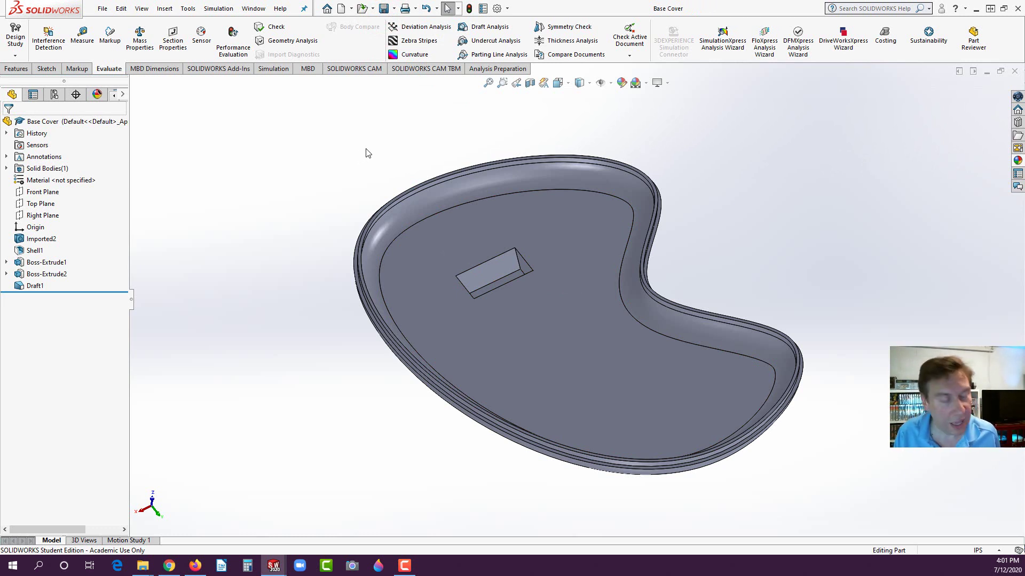
pyautogui.hotkey('ctrl', 'Tab')
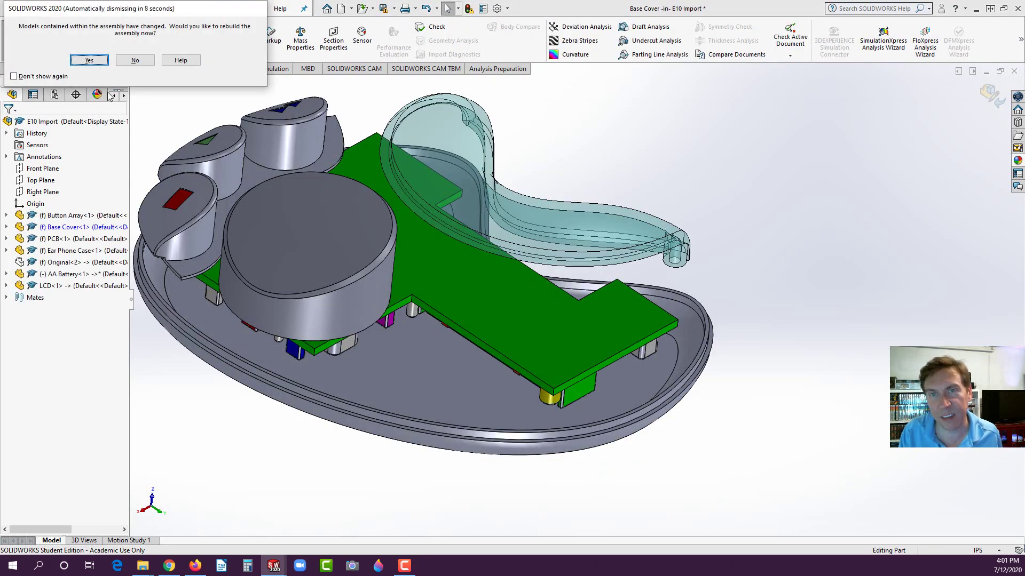
pyautogui.click(89, 60)
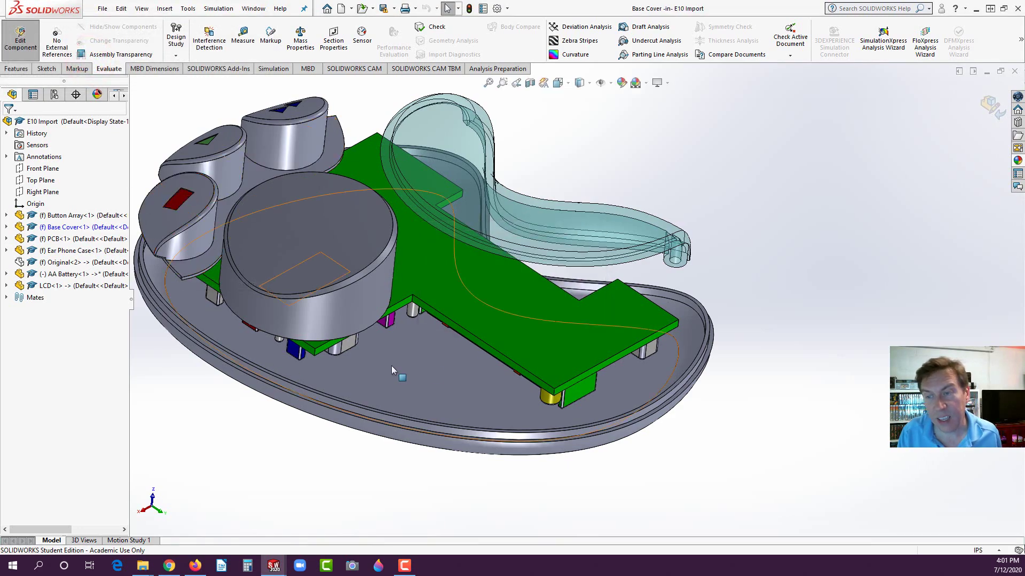
# Examine the PCB's battery clips around the AA battery and their clearance to the Base Cover floor
pyautogui.moveTo(443, 338); pyautogui.dragTo(533, 309, button='middle')
pyautogui.scroll(-6, 631, 326)
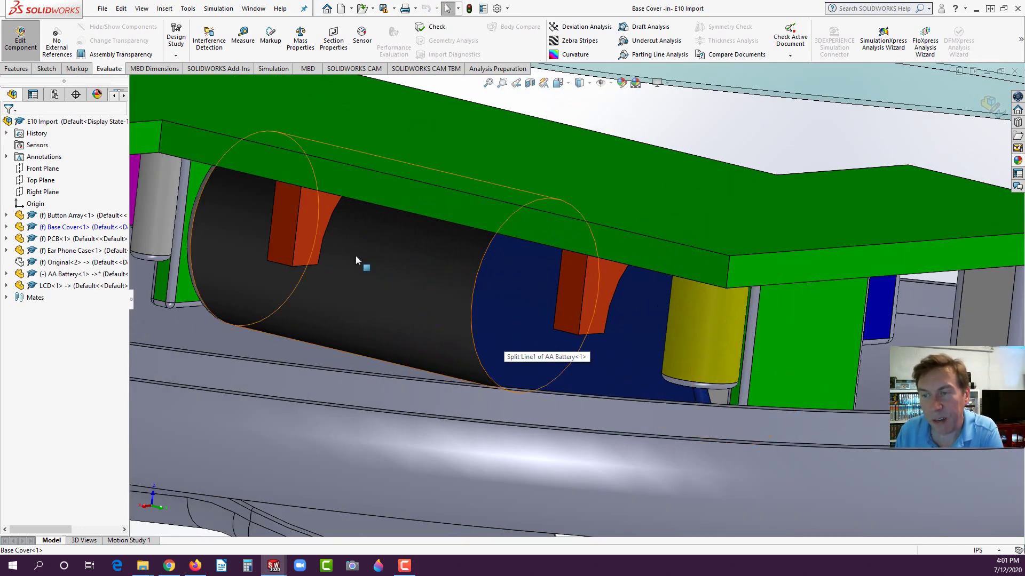
pyautogui.click(307, 220)
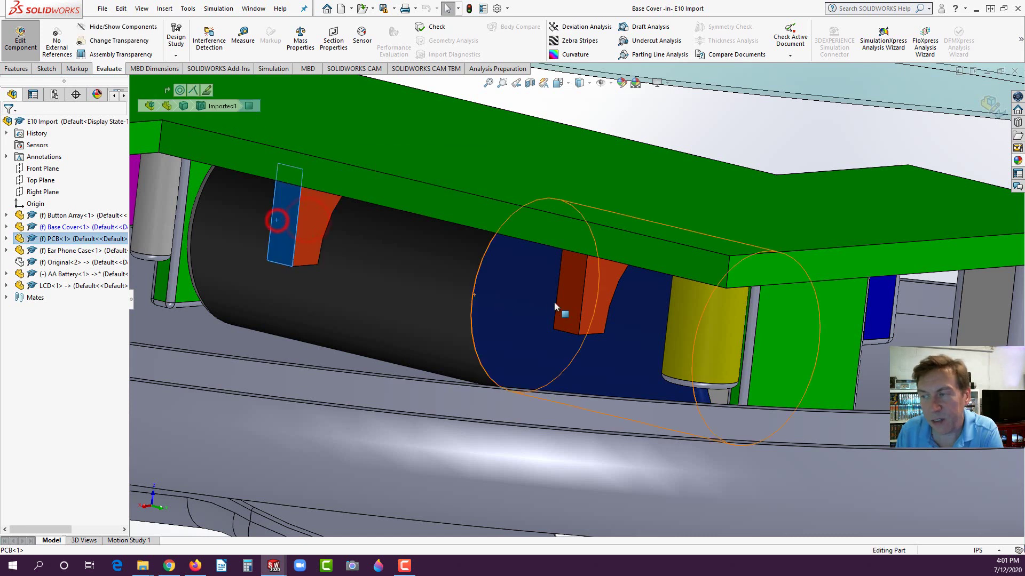
pyautogui.click(596, 289)
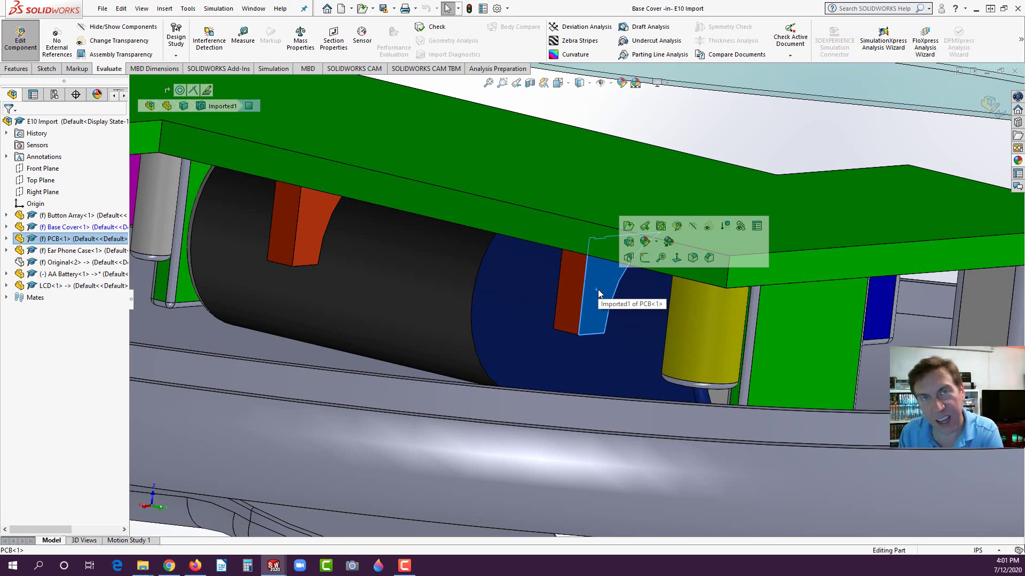
pyautogui.scroll(8, 598, 289)
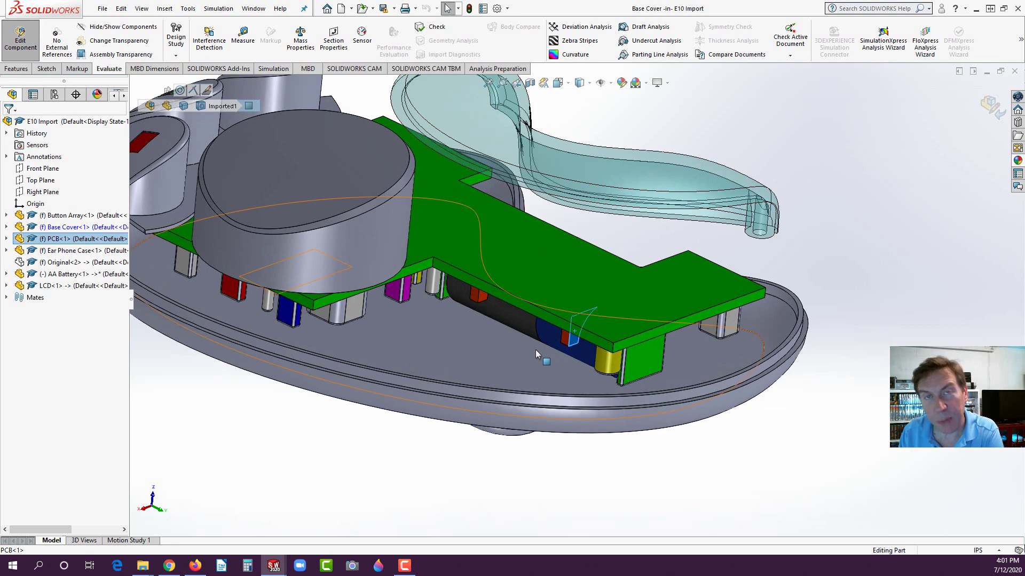
pyautogui.click(381, 484)
pyautogui.moveTo(381, 485); pyautogui.dragTo(545, 370, button='middle')
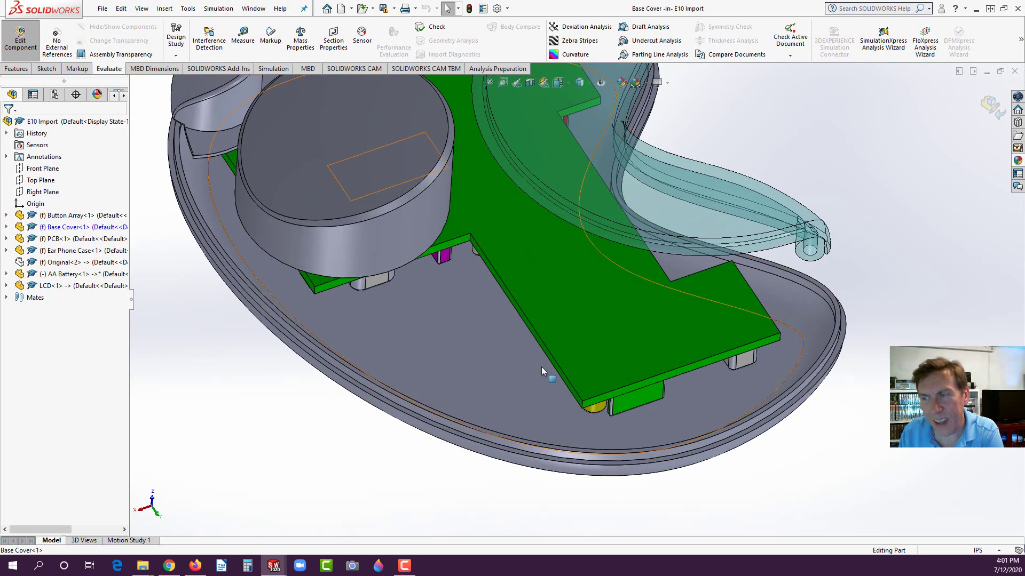
pyautogui.scroll(5, 550, 342)
pyautogui.scroll(-2, 555, 272)
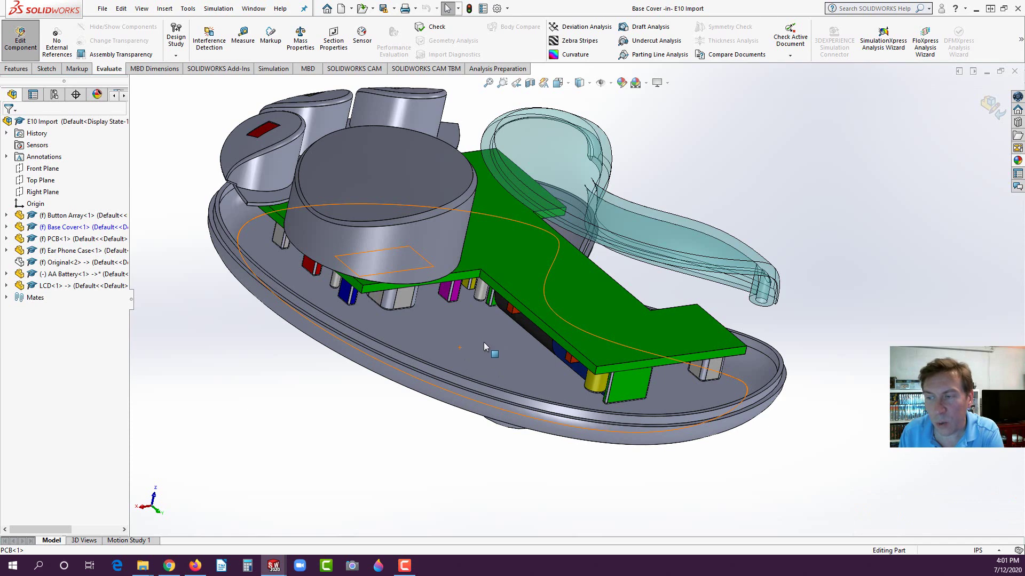
# Start a sketch on the Base Cover's inner floor face and view it from the front
pyautogui.click(484, 342)
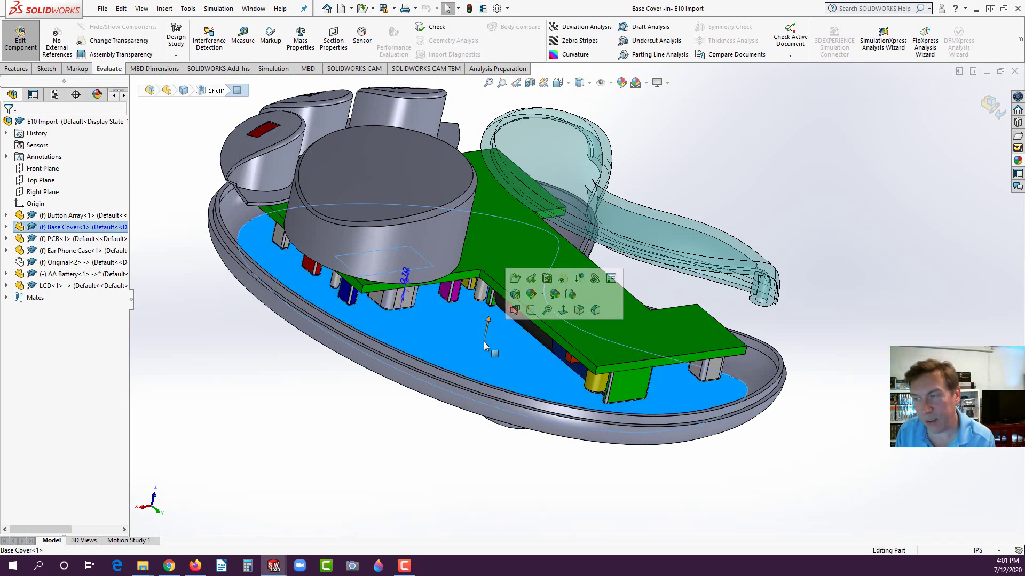
pyautogui.click(530, 311)
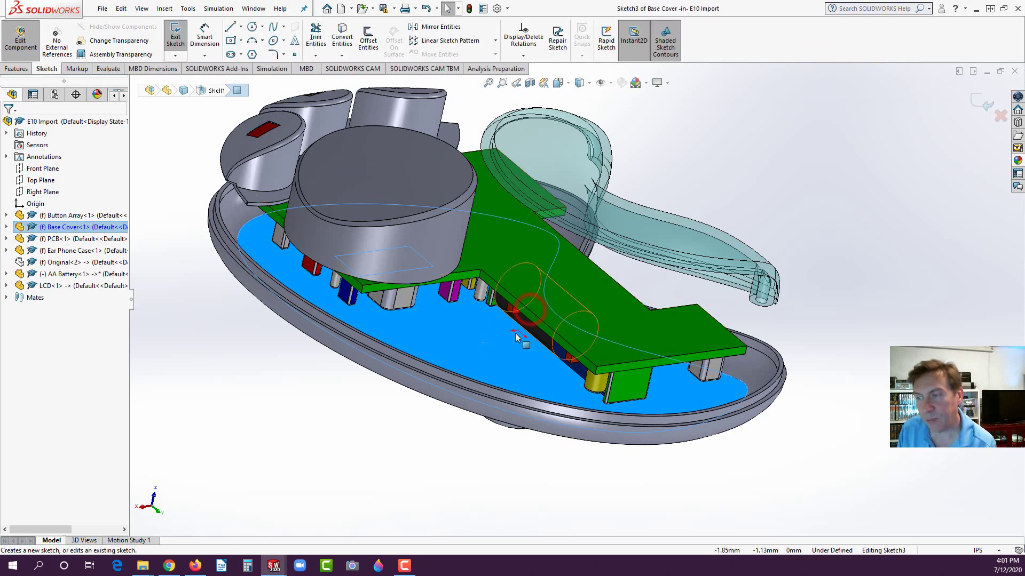
pyautogui.press('space')
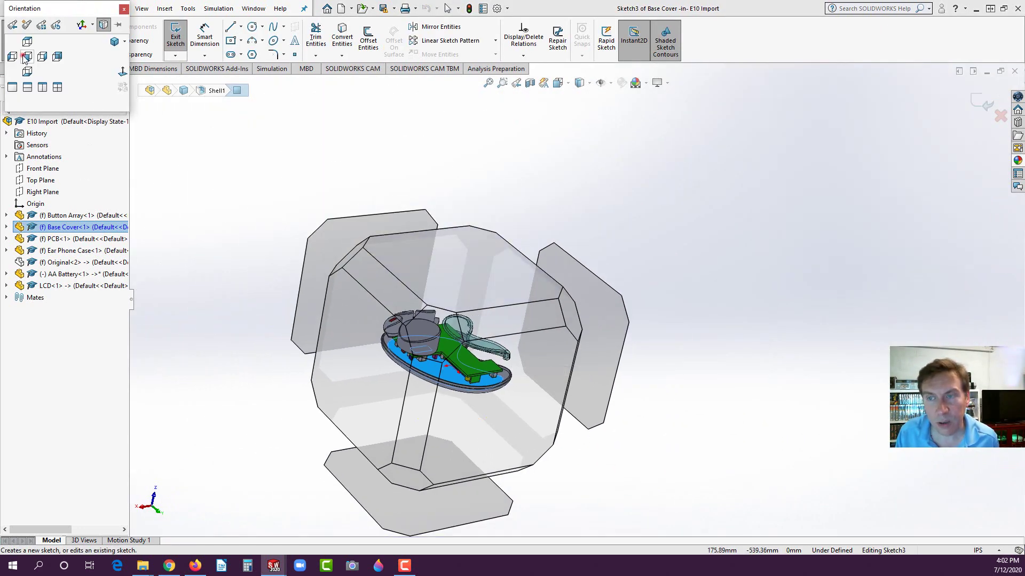
pyautogui.click(25, 58)
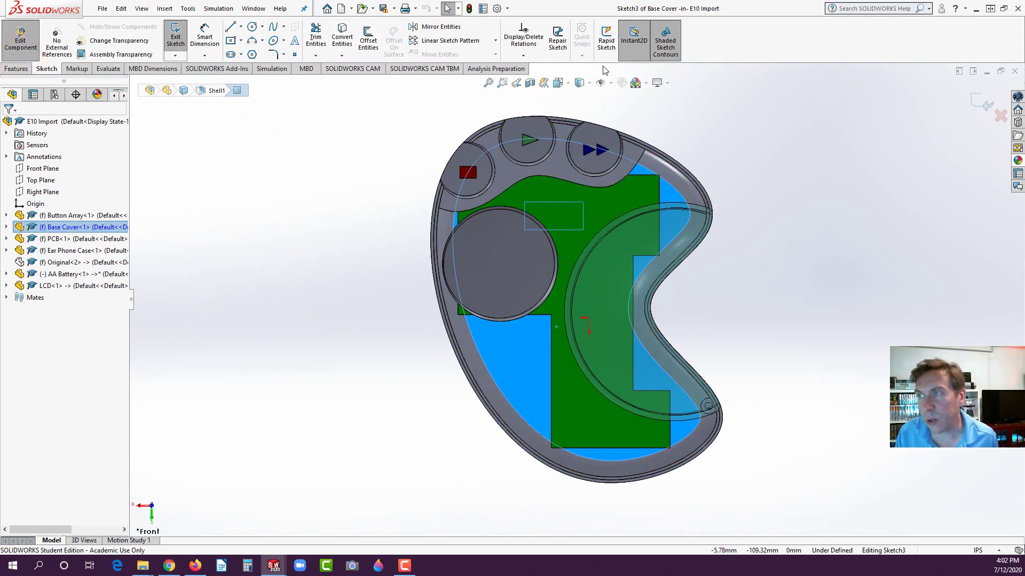
# Display the assembly with hidden lines visible around the battery and its clips
pyautogui.click(589, 82)
pyautogui.click(581, 145)
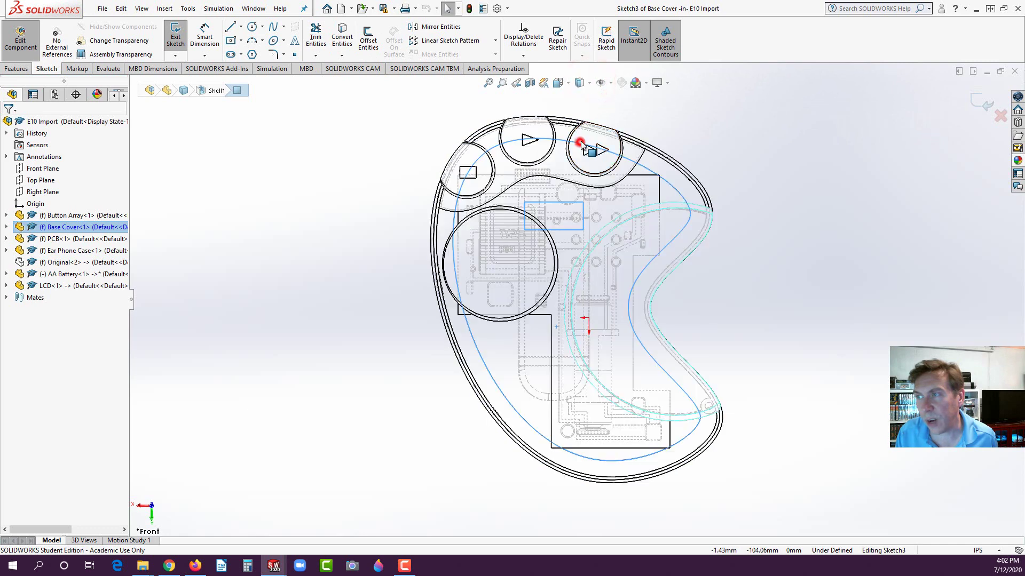
pyautogui.scroll(-1, 630, 369)
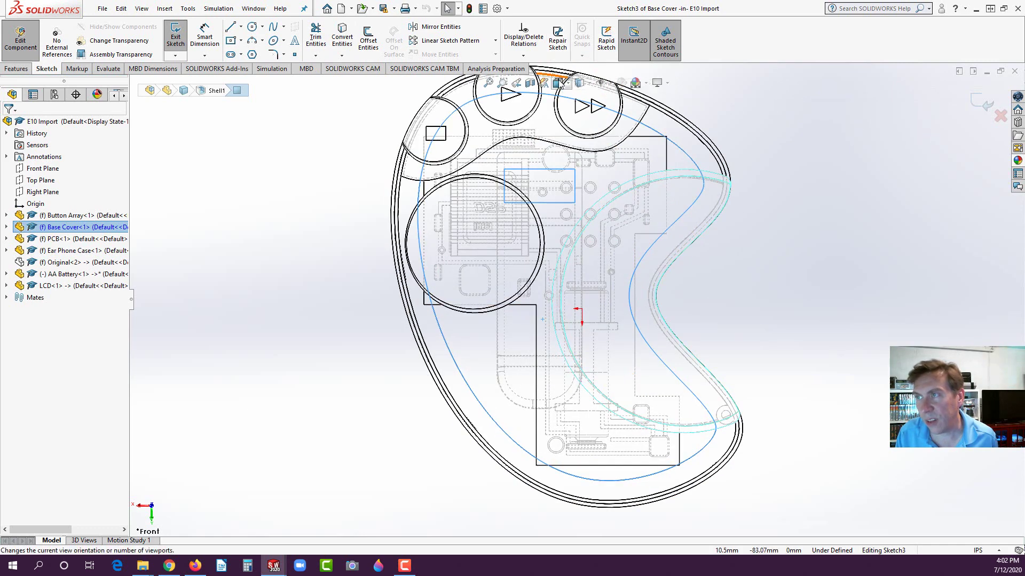
pyautogui.scroll(-4, 628, 385)
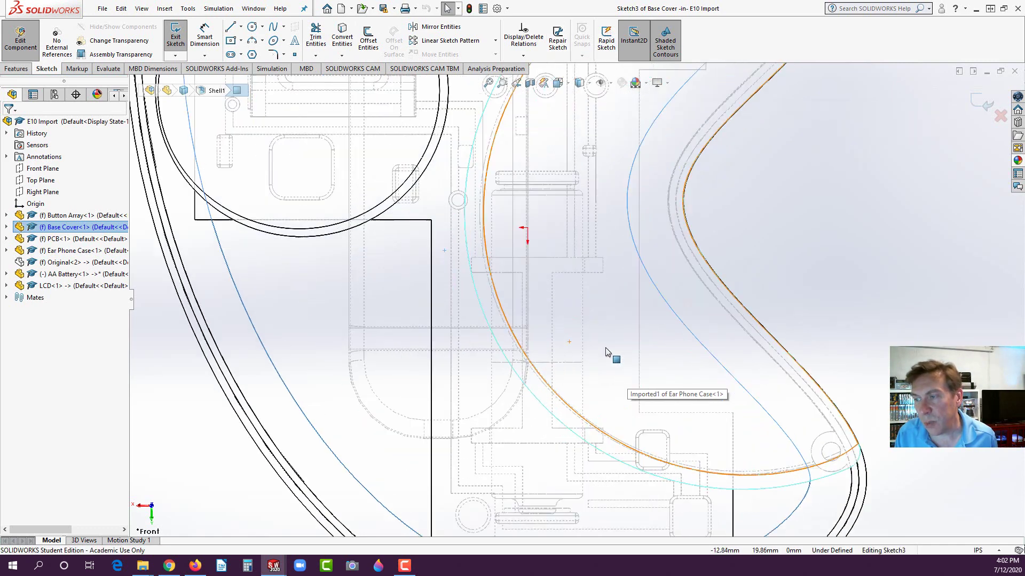
pyautogui.scroll(3, 573, 258)
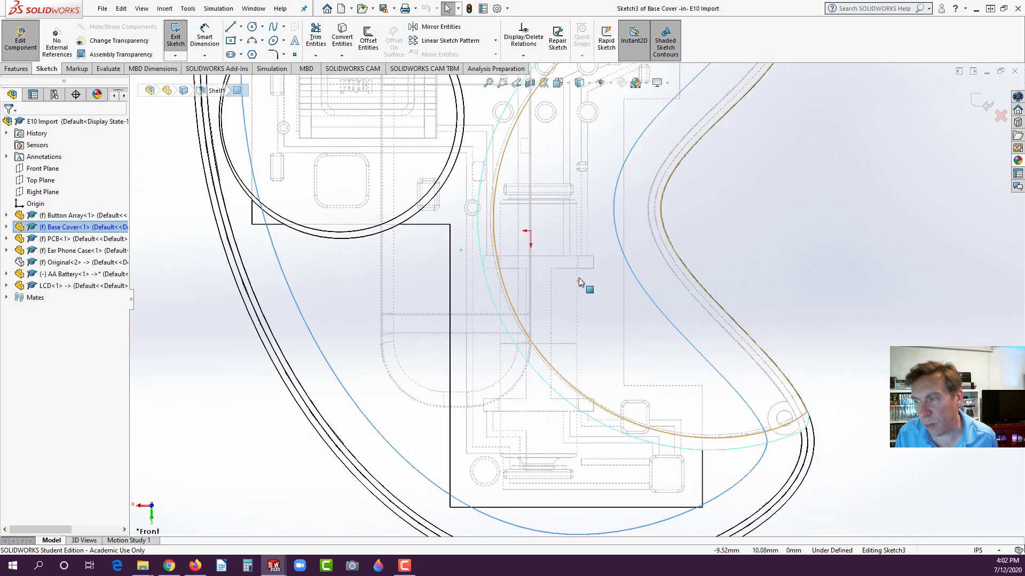
pyautogui.scroll(1, 579, 283)
pyautogui.scroll(-1, 605, 327)
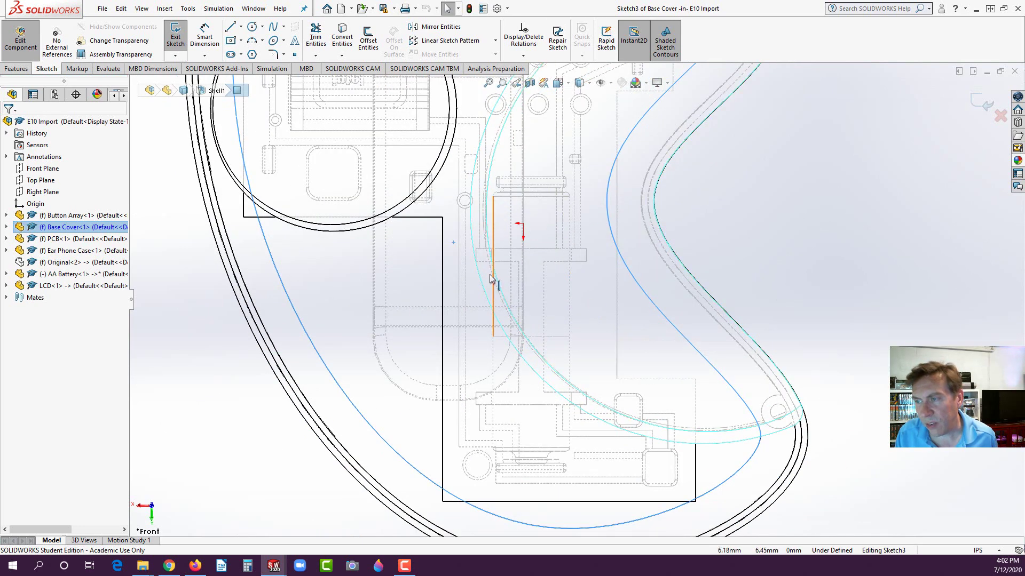
# Try the wireframe display style and switch back to hidden lines visible
pyautogui.click(590, 82)
pyautogui.click(578, 156)
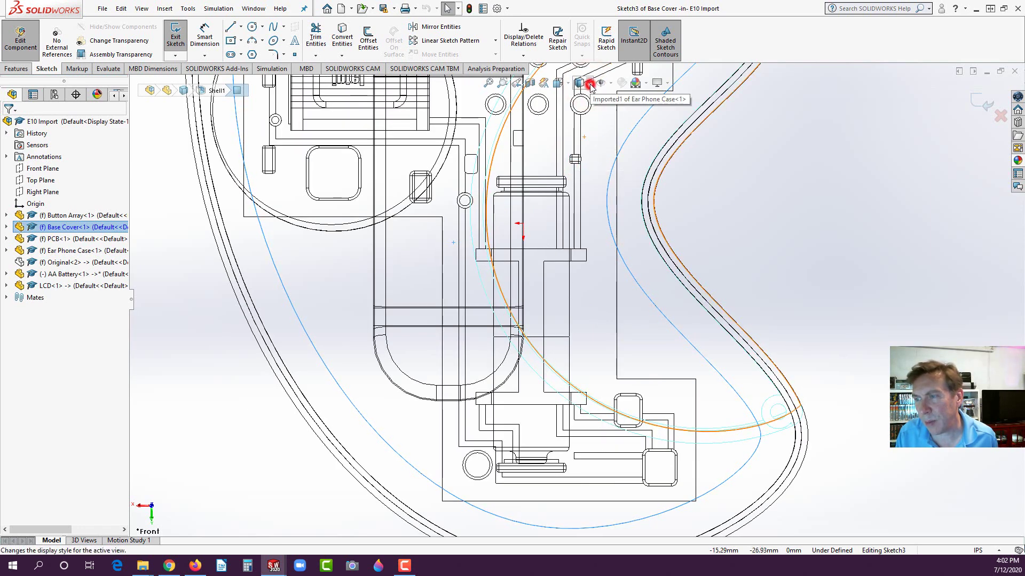
pyautogui.click(589, 84)
pyautogui.click(580, 146)
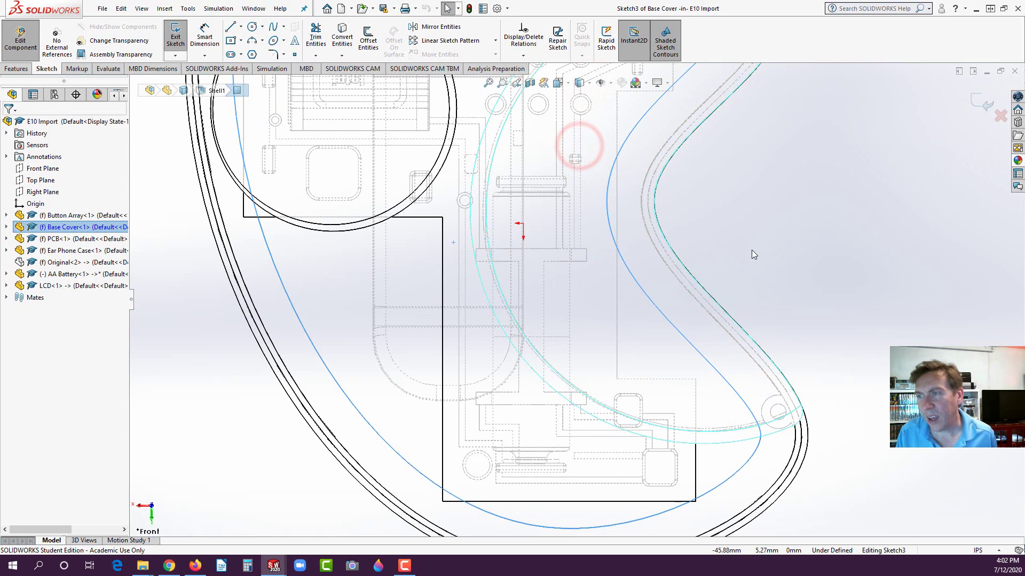
# Sketch two corner rectangles, each about 22.2 by 2.5 mm, over the outlines of the PCB's two battery clips
pyautogui.click(495, 323)
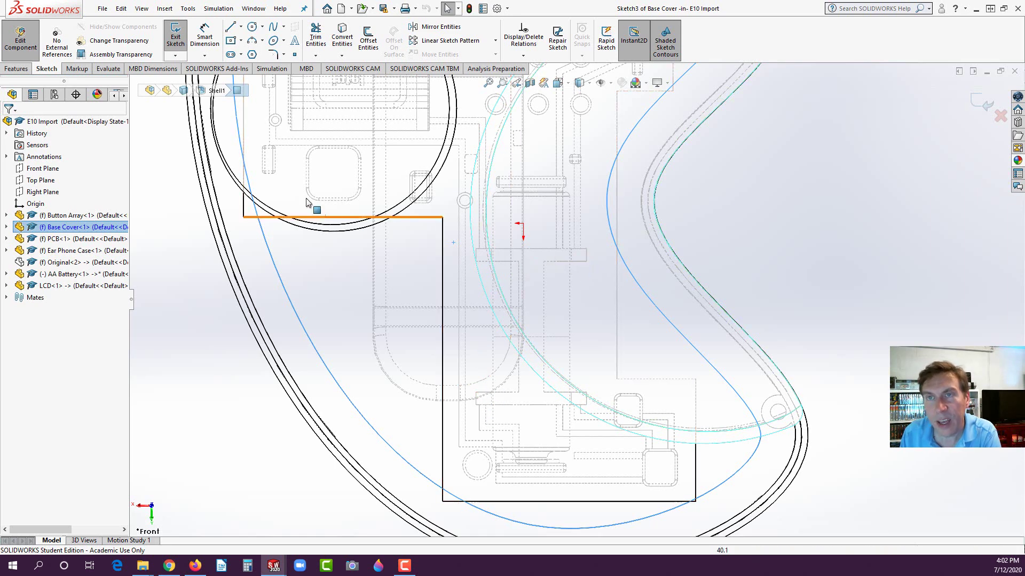
pyautogui.click(240, 42)
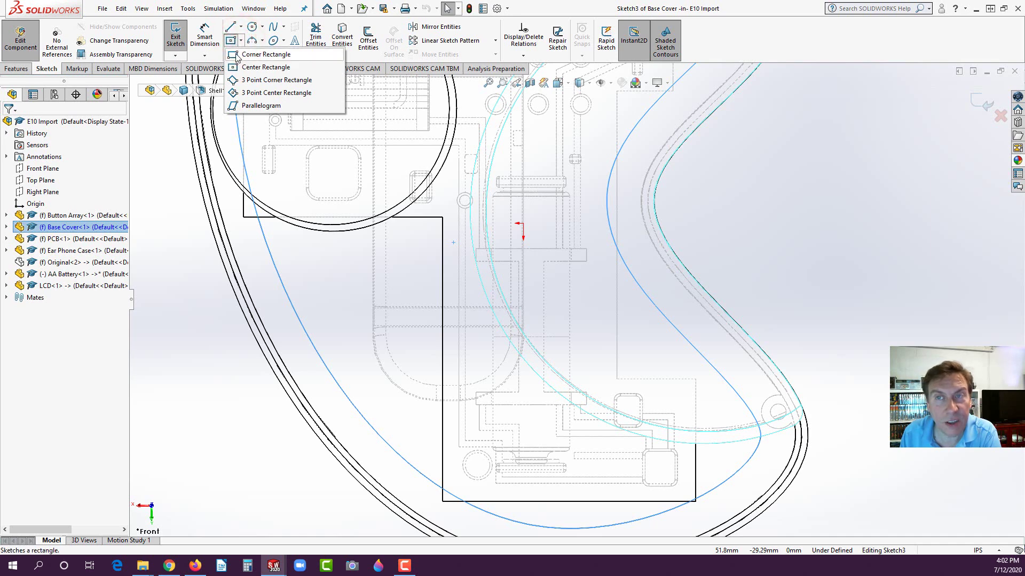
pyautogui.click(235, 55)
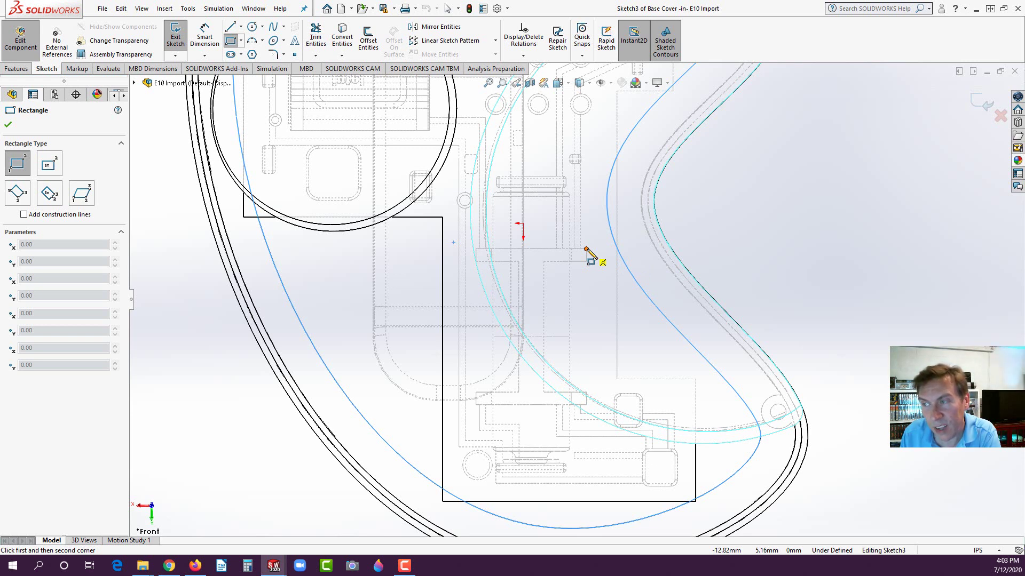
pyautogui.click(587, 249)
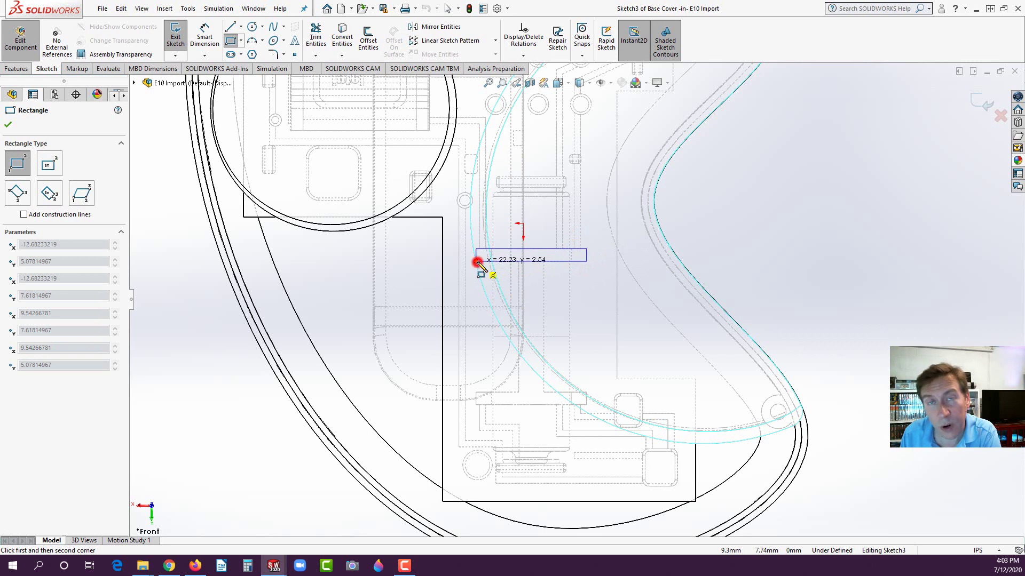
pyautogui.click(476, 262)
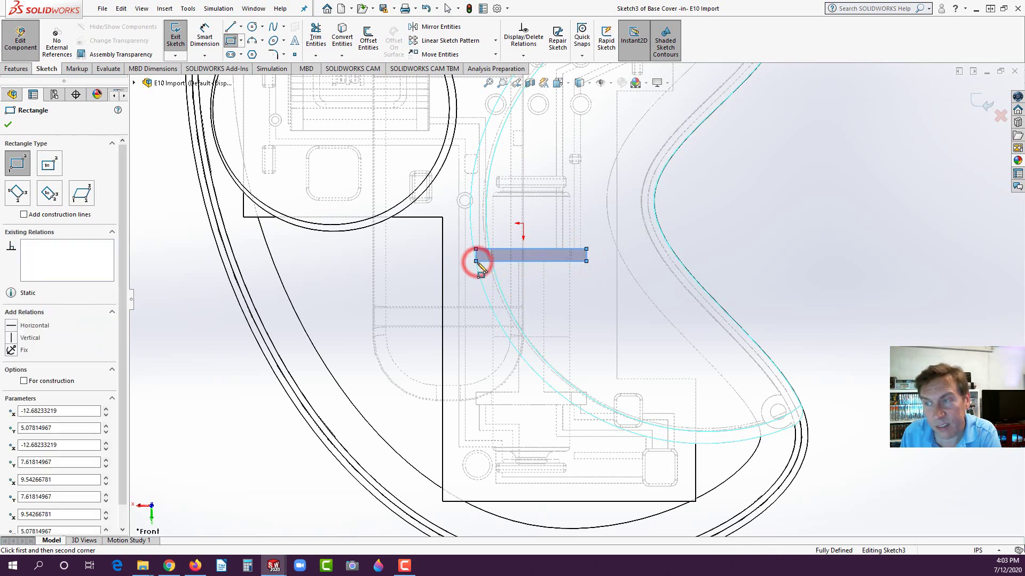
pyautogui.click(476, 394)
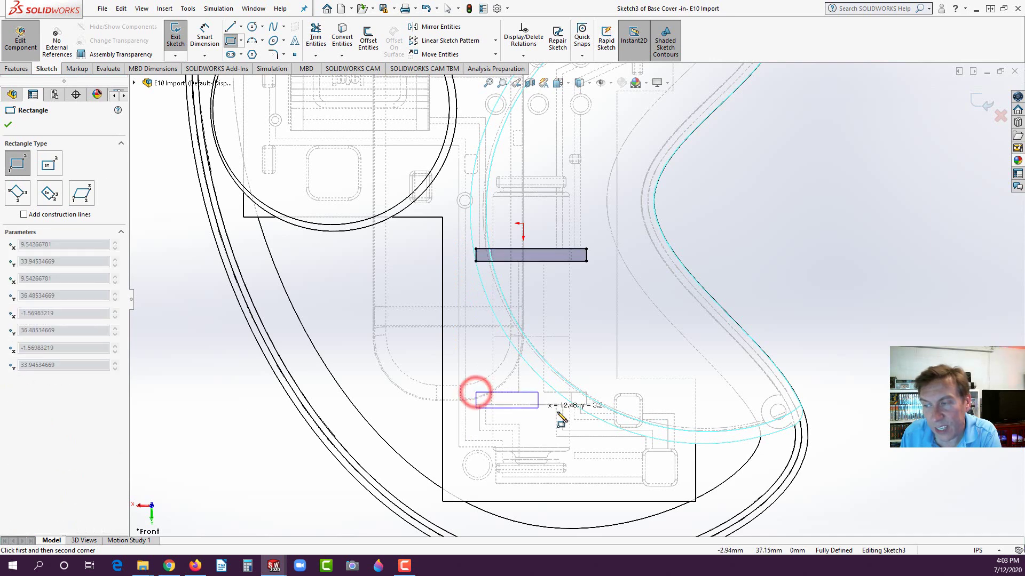
pyautogui.click(587, 404)
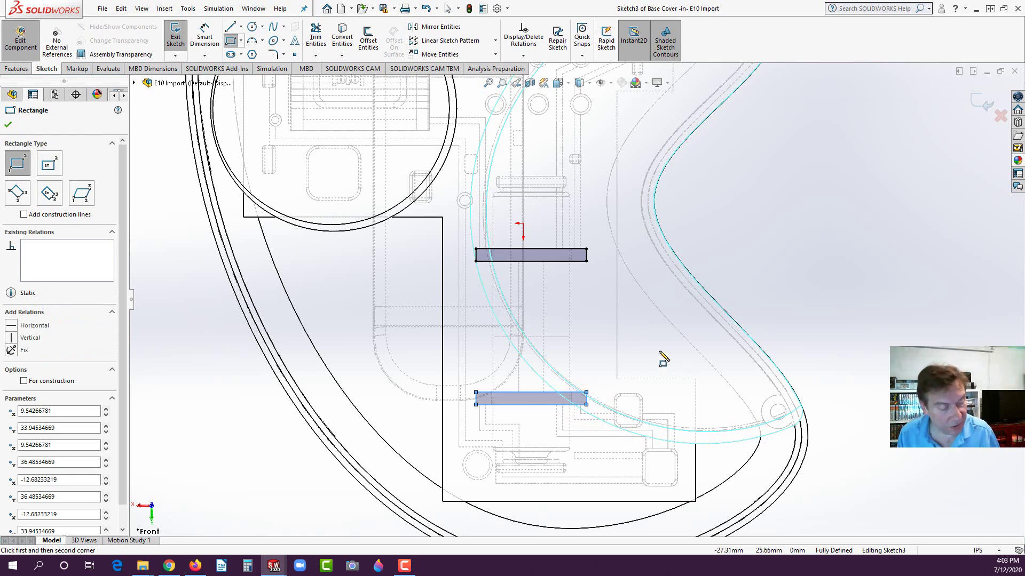
pyautogui.press('Escape')
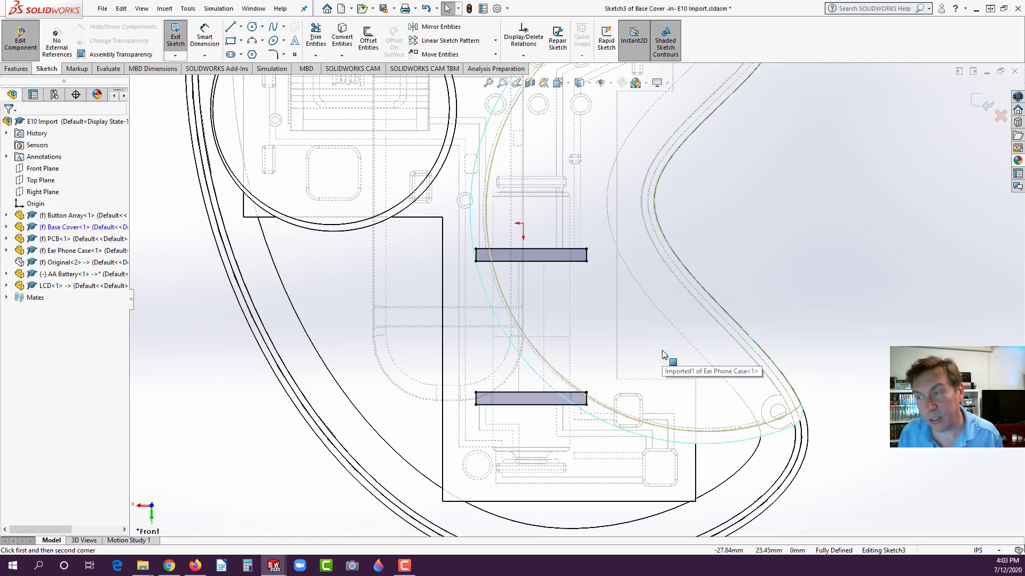
# Display the assembly shaded with edges and view the rectangles beneath the battery clips at an angle
pyautogui.moveTo(507, 373); pyautogui.dragTo(562, 384, button='middle')
pyautogui.scroll(-2, 419, 456)
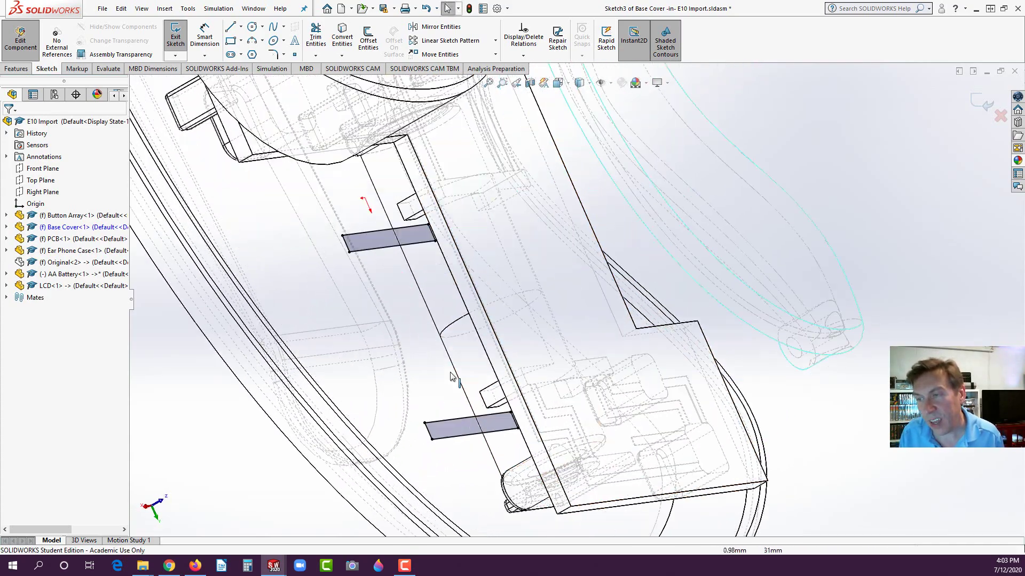
pyautogui.click(580, 83)
pyautogui.click(580, 95)
pyautogui.moveTo(509, 346); pyautogui.dragTo(389, 280, button='middle')
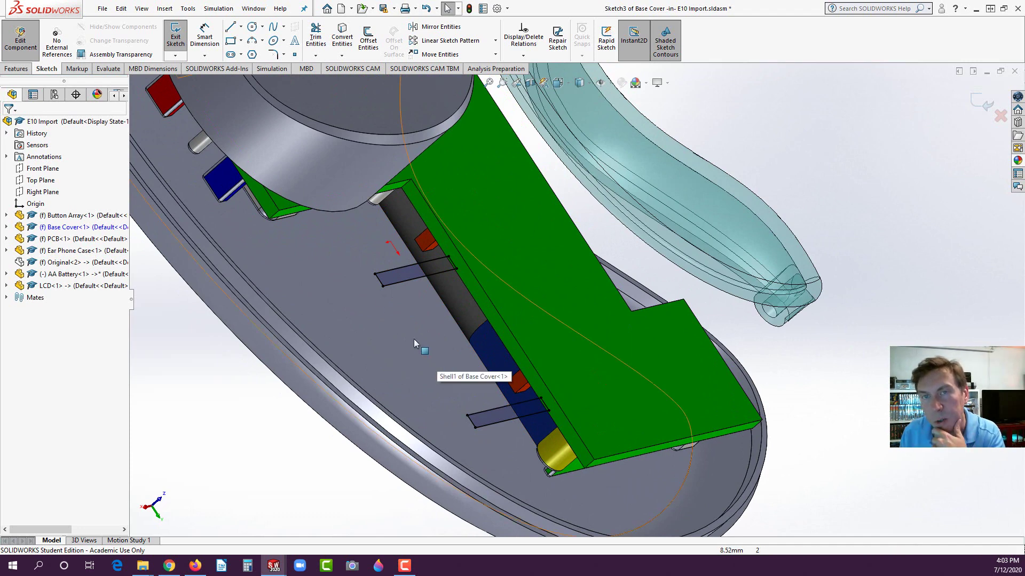
# Extrude both rectangles as merged bosses from the Base Cover floor, up to a lower corner vertex of the PCB's battery clip
pyautogui.click(16, 69)
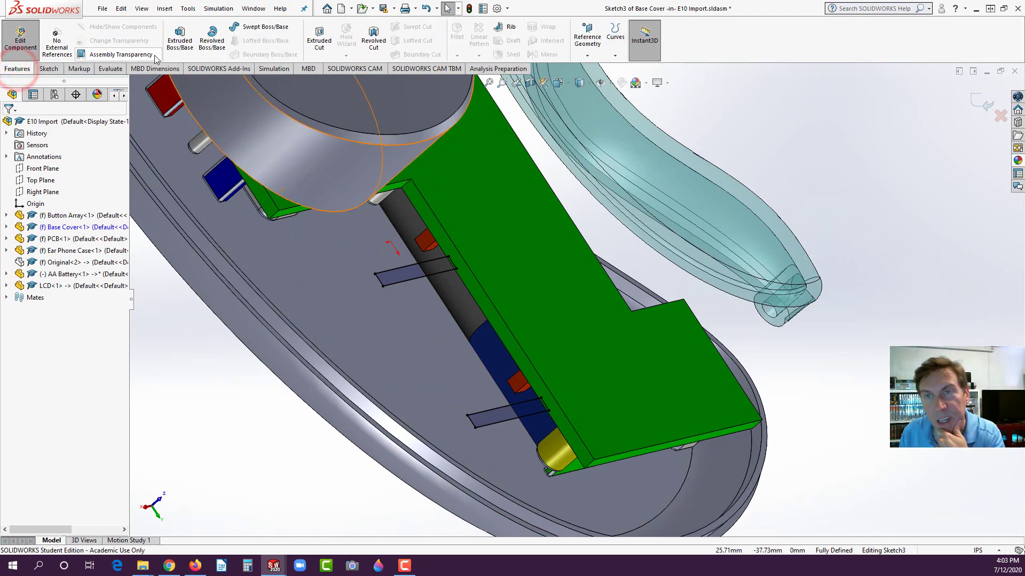
pyautogui.click(180, 36)
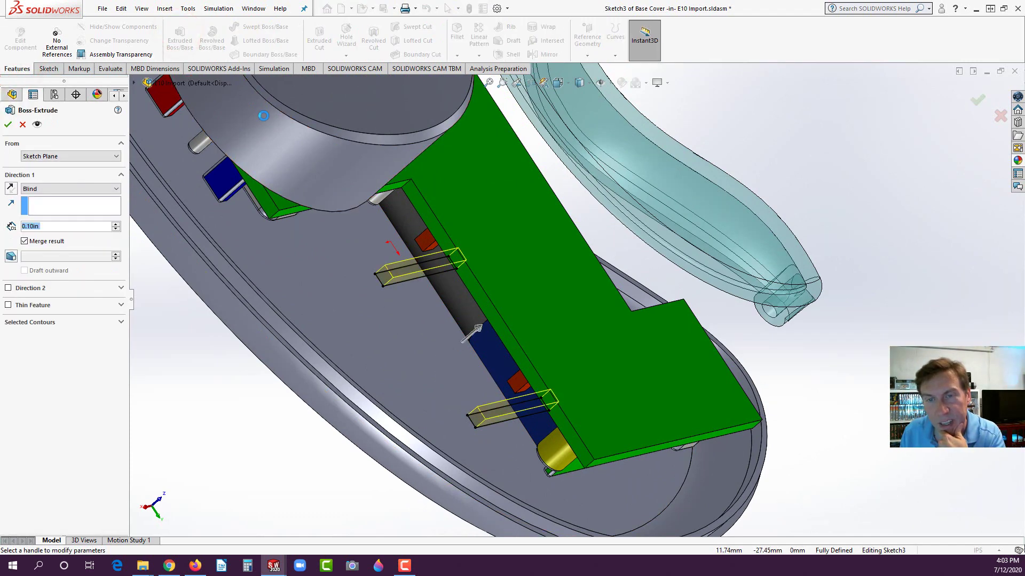
pyautogui.click(423, 252)
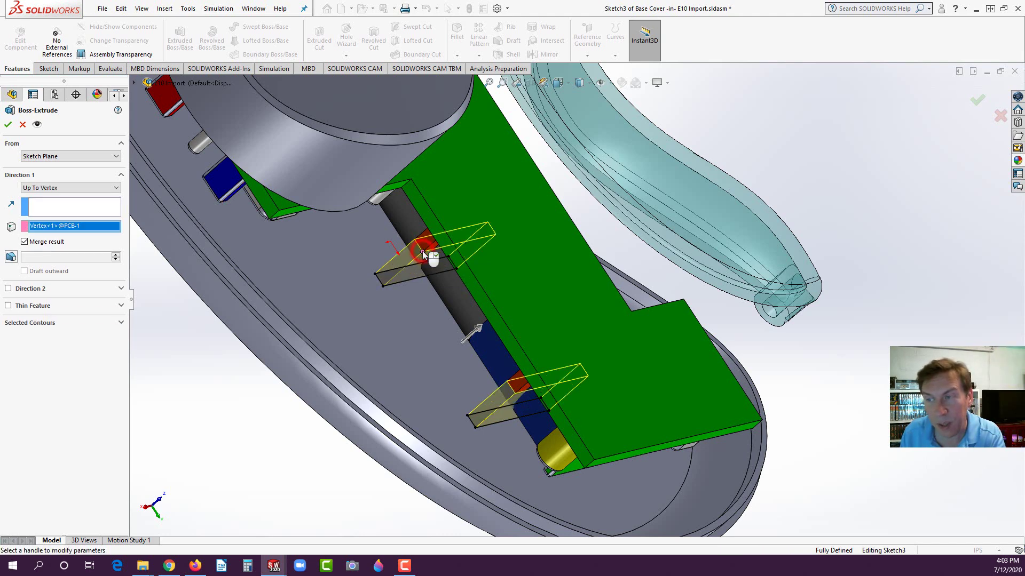
pyautogui.moveTo(418, 318); pyautogui.dragTo(446, 255, button='middle')
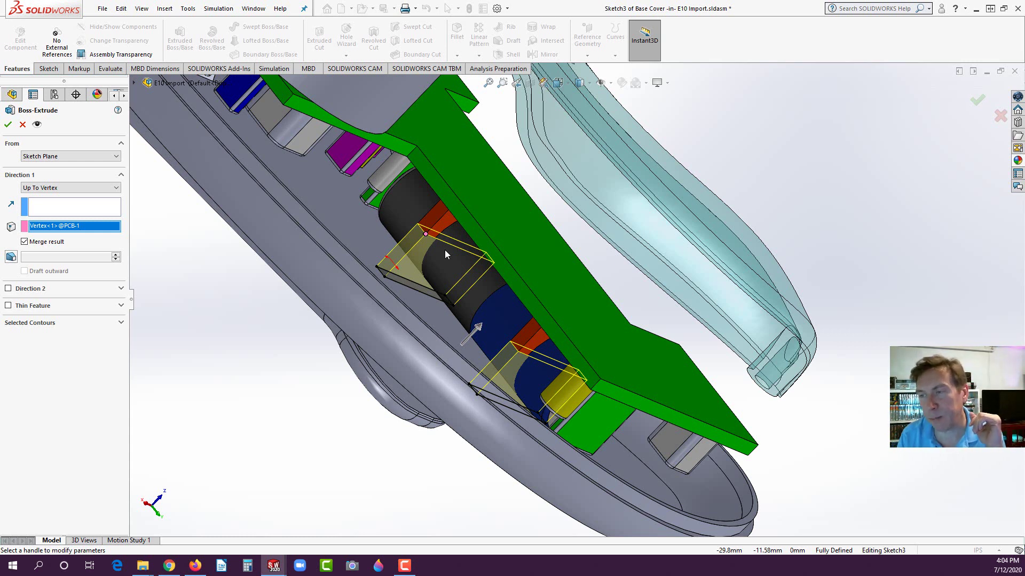
pyautogui.click(8, 124)
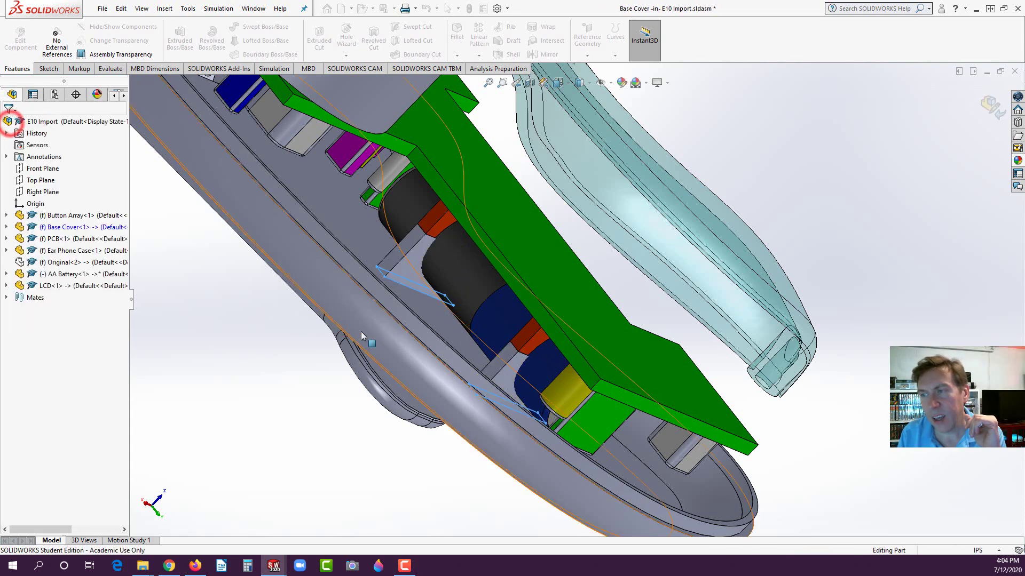
# Start a sketch on the outward face of the support rib nearest the battery's yellow end and view it face-on
pyautogui.scroll(-5, 579, 361)
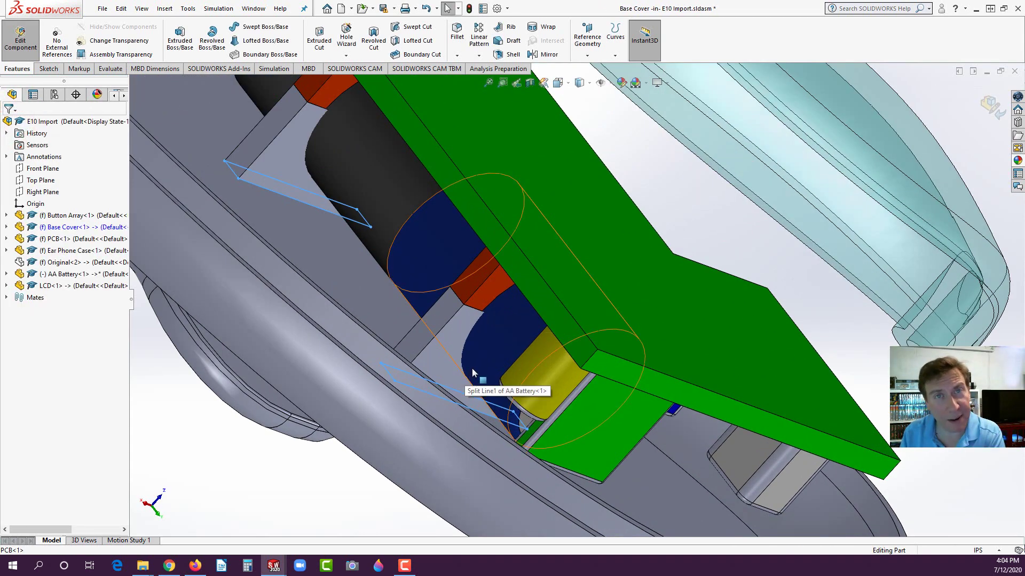
pyautogui.click(447, 343)
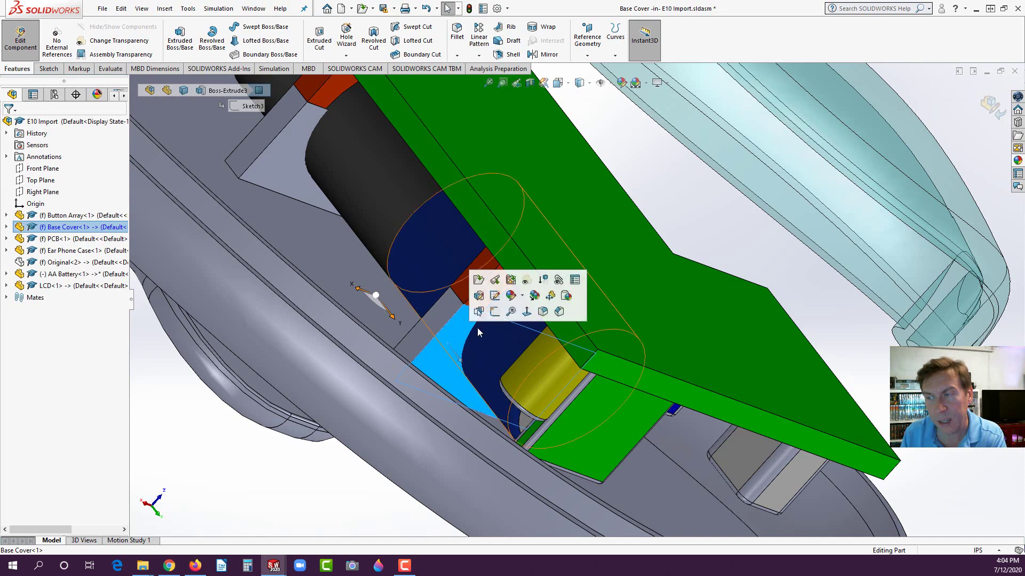
pyautogui.scroll(4, 533, 368)
pyautogui.moveTo(559, 396); pyautogui.dragTo(518, 347, button='middle')
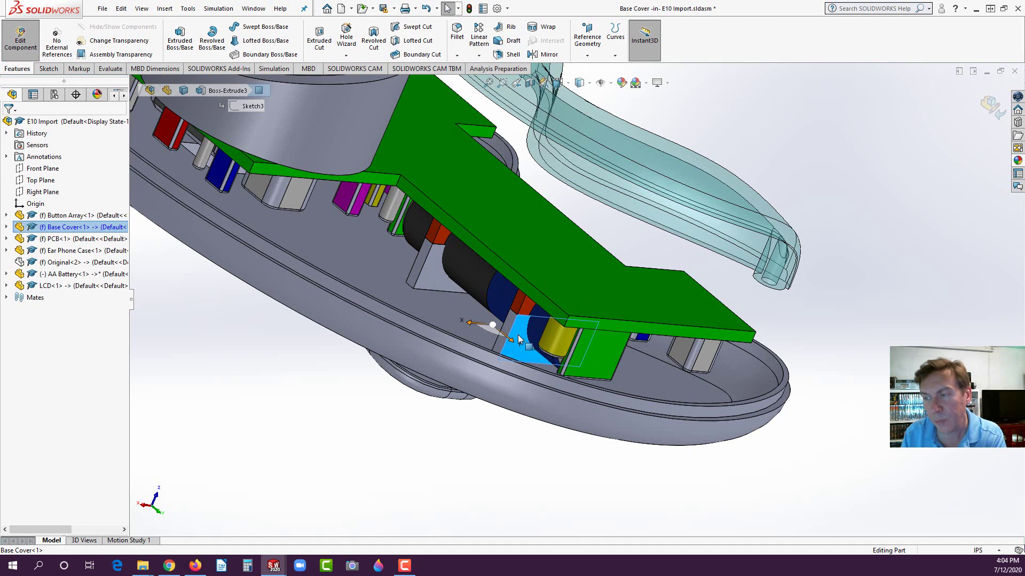
pyautogui.click(519, 340)
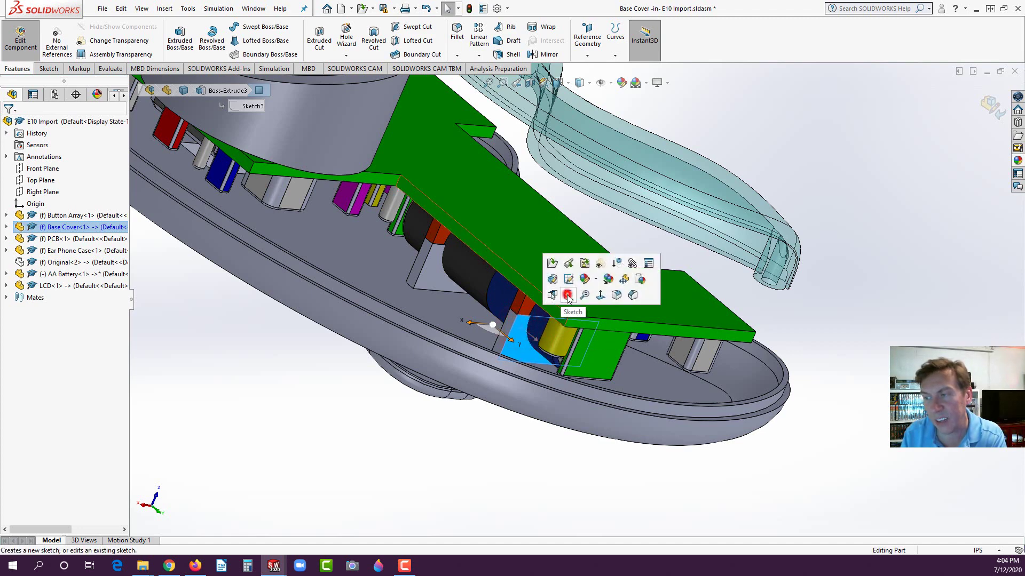
pyautogui.click(567, 296)
pyautogui.press('space')
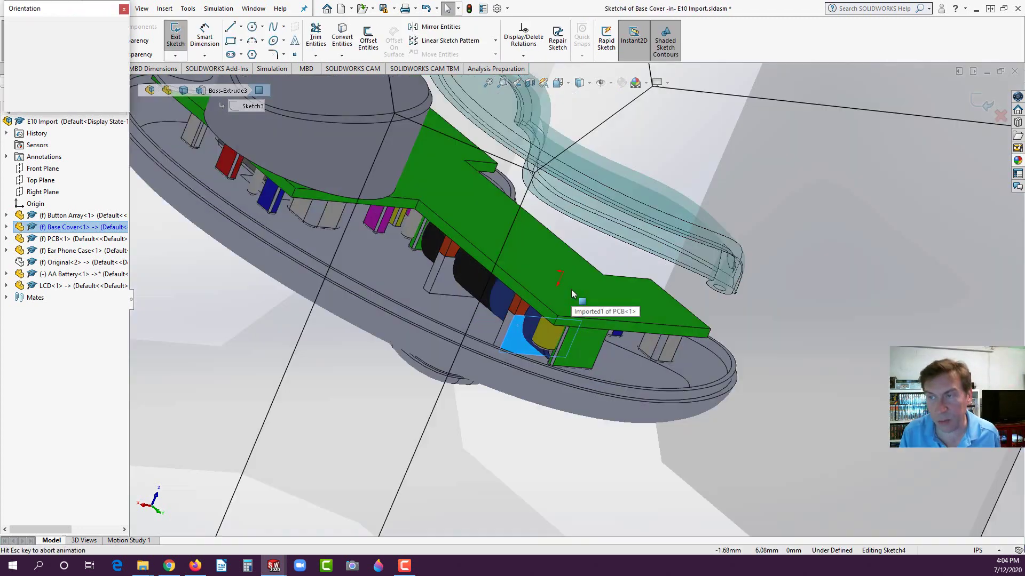
pyautogui.click(29, 70)
pyautogui.click(30, 70)
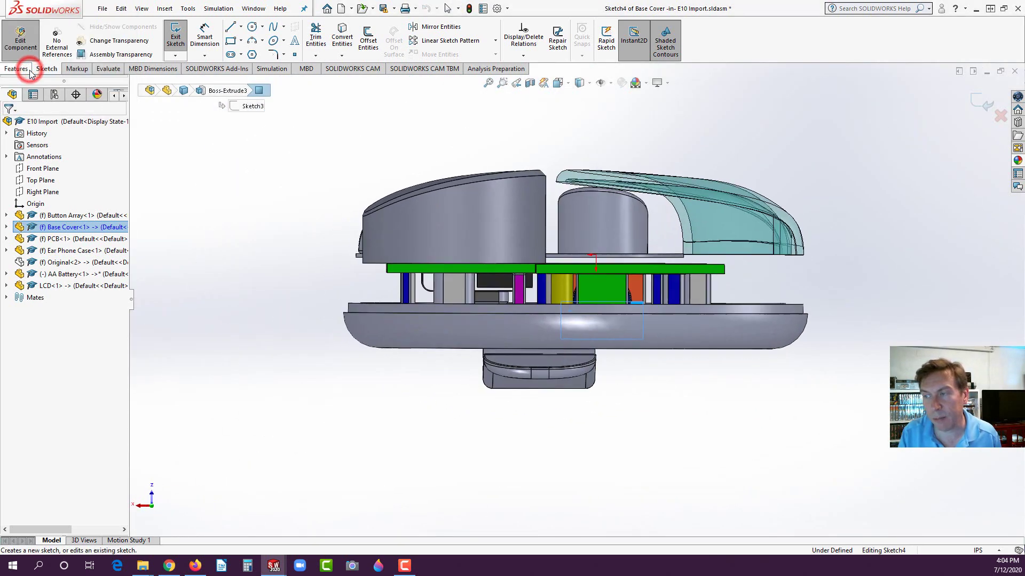
# Sketch a circle of about 8 mm radius centred on the battery clip's arc and reaching the arc's end point
pyautogui.scroll(-10, 652, 293)
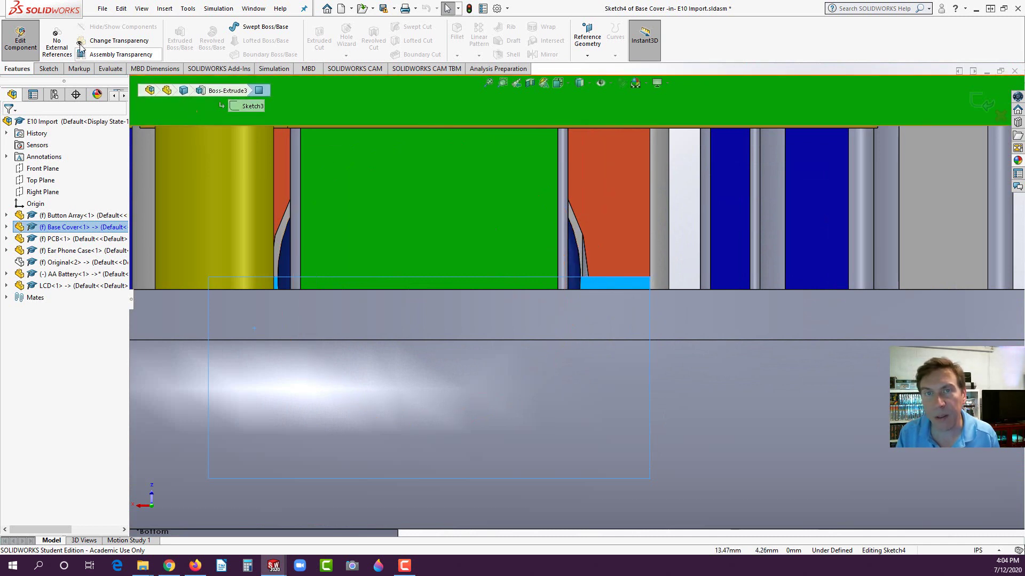
pyautogui.click(46, 69)
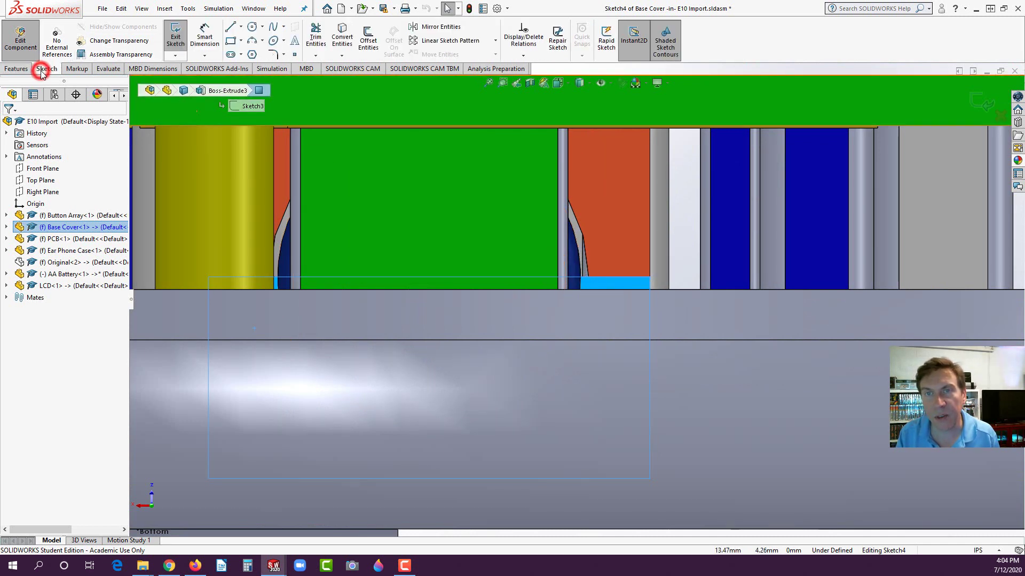
pyautogui.click(252, 26)
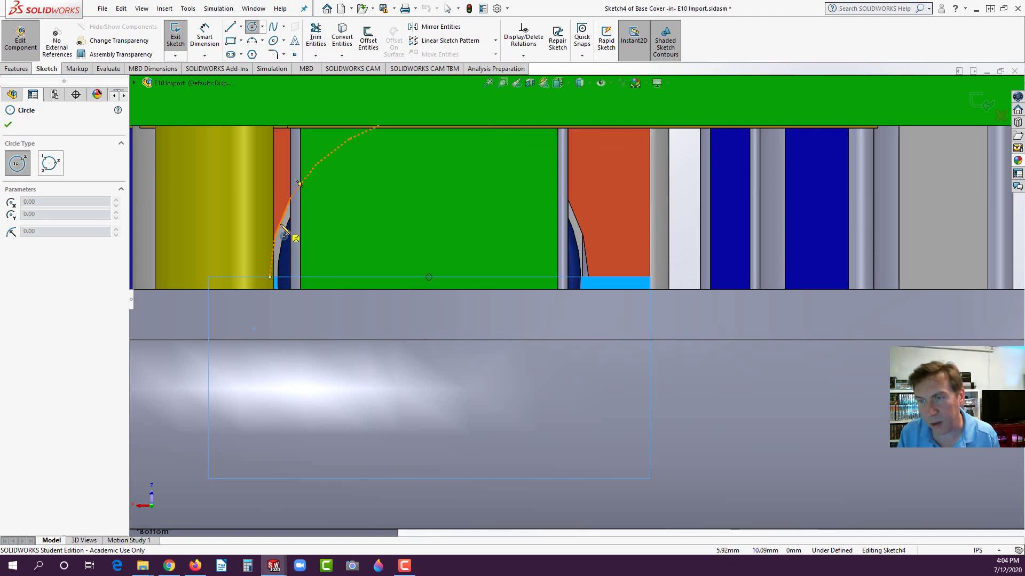
pyautogui.click(430, 278)
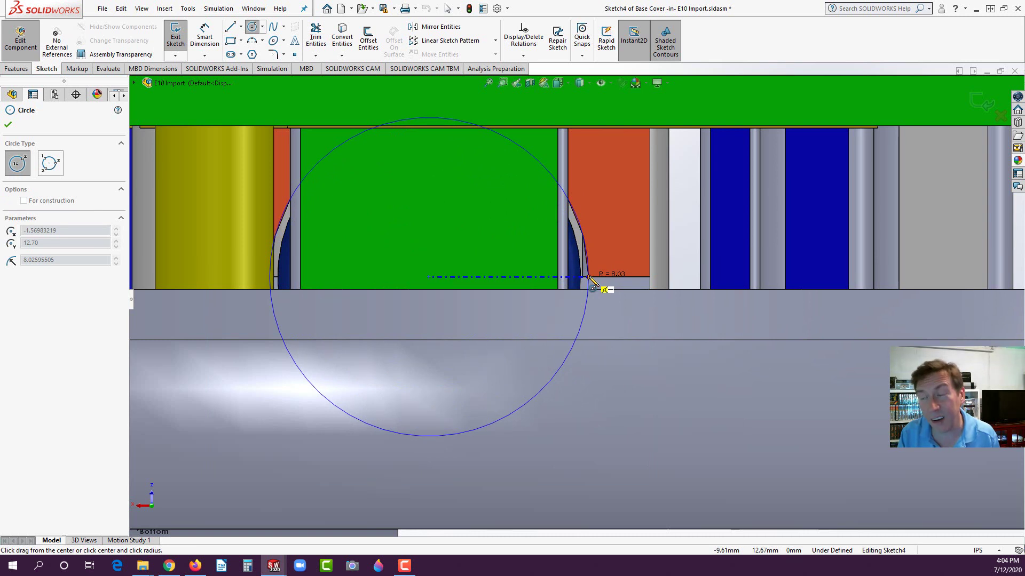
pyautogui.click(590, 278)
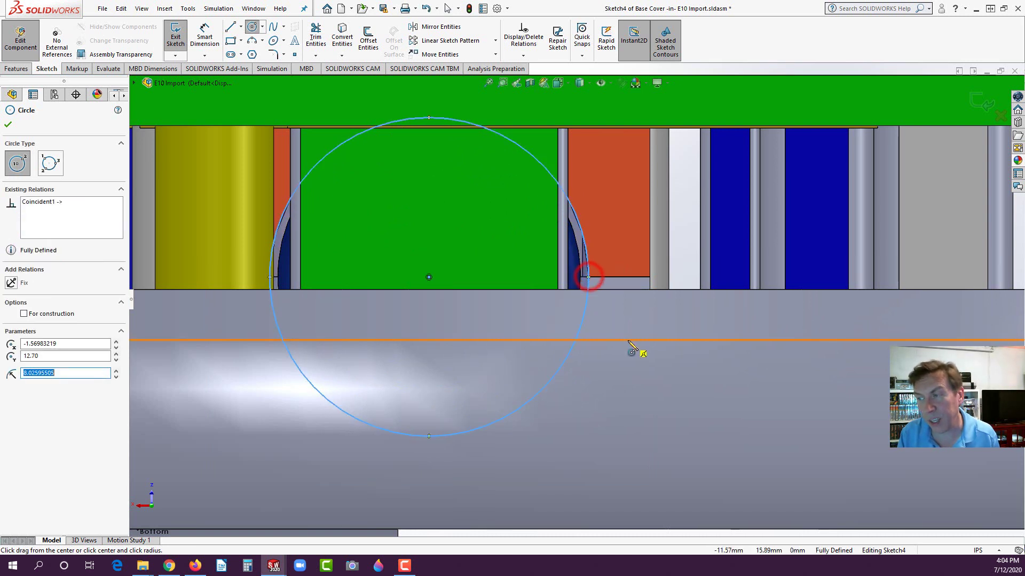
pyautogui.scroll(1, 609, 338)
pyautogui.scroll(-2, 582, 262)
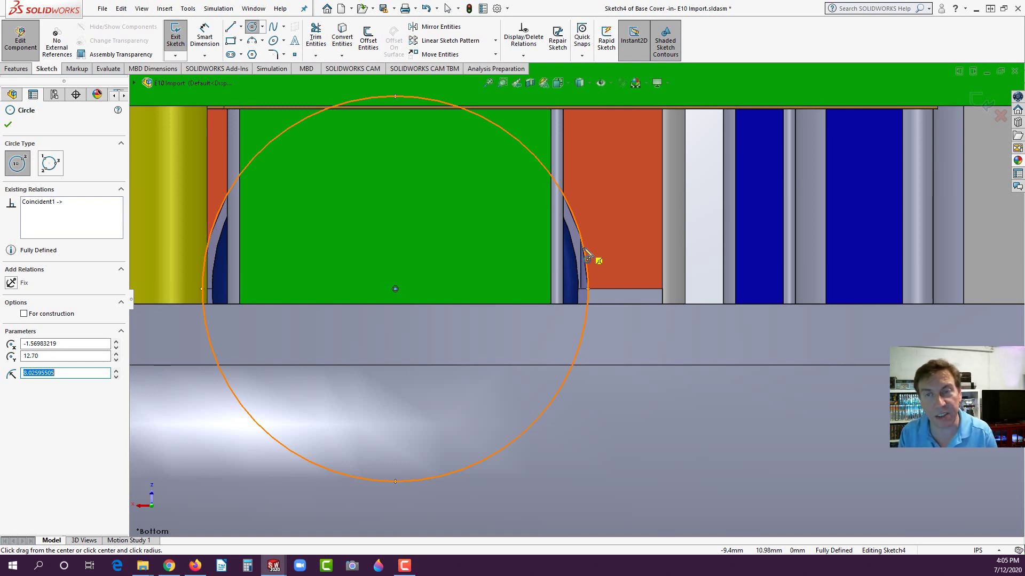
# Extrude-cut the circle through both support ribs, up to a vertex on the far side of the PCB's other battery clip
pyautogui.moveTo(587, 256)
pyautogui.mouseDown(button='middle')
pyautogui.moveTo(457, 348)
pyautogui.moveTo(434, 325)
pyautogui.moveTo(507, 372)
pyautogui.mouseUp(button='middle')
pyautogui.scroll(5, 507, 371)
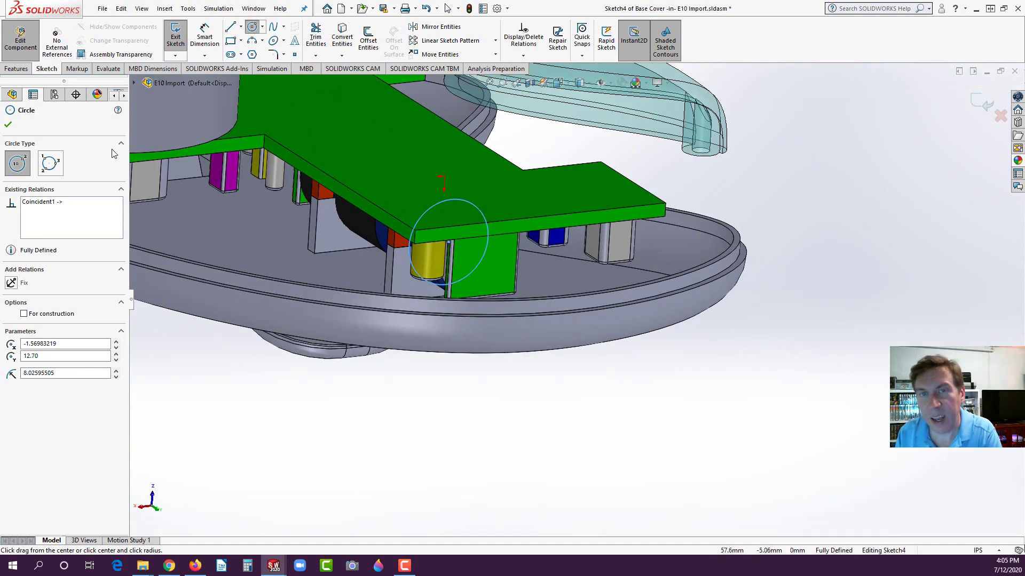
pyautogui.click(16, 68)
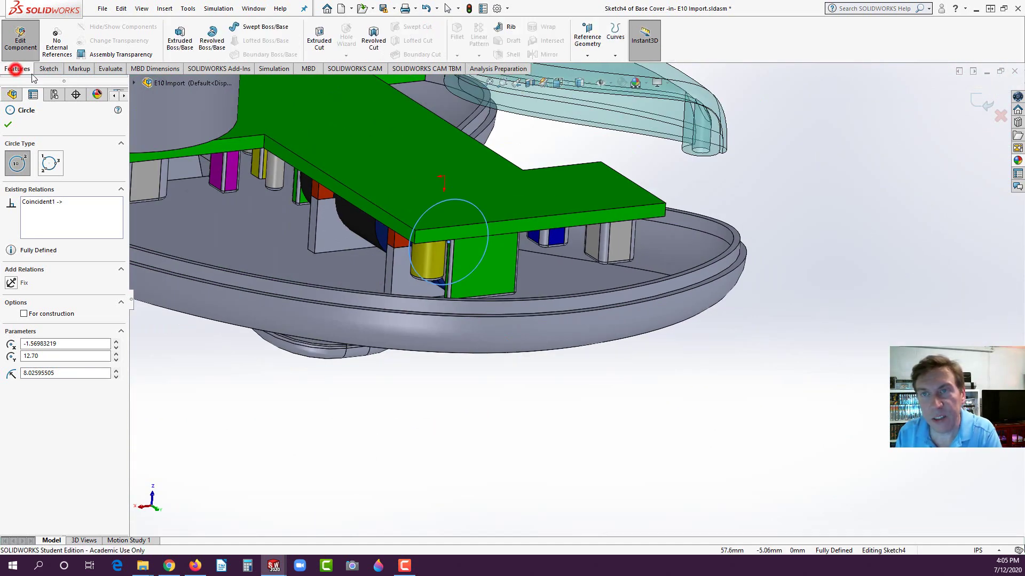
pyautogui.click(319, 40)
pyautogui.moveTo(283, 205); pyautogui.dragTo(329, 241, button='middle')
pyautogui.scroll(-2, 339, 229)
pyautogui.scroll(-2, 459, 229)
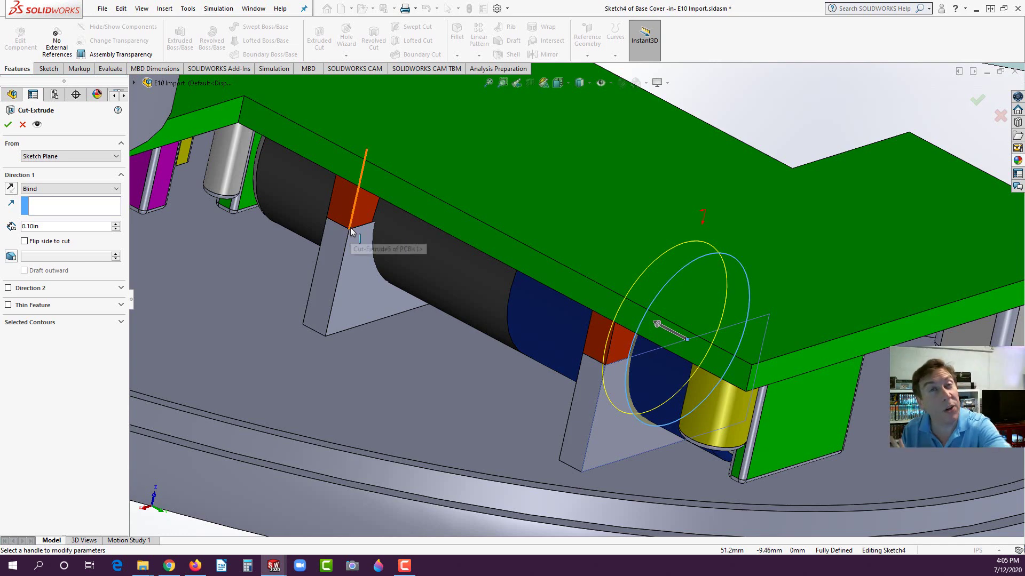
pyautogui.scroll(5, 234, 243)
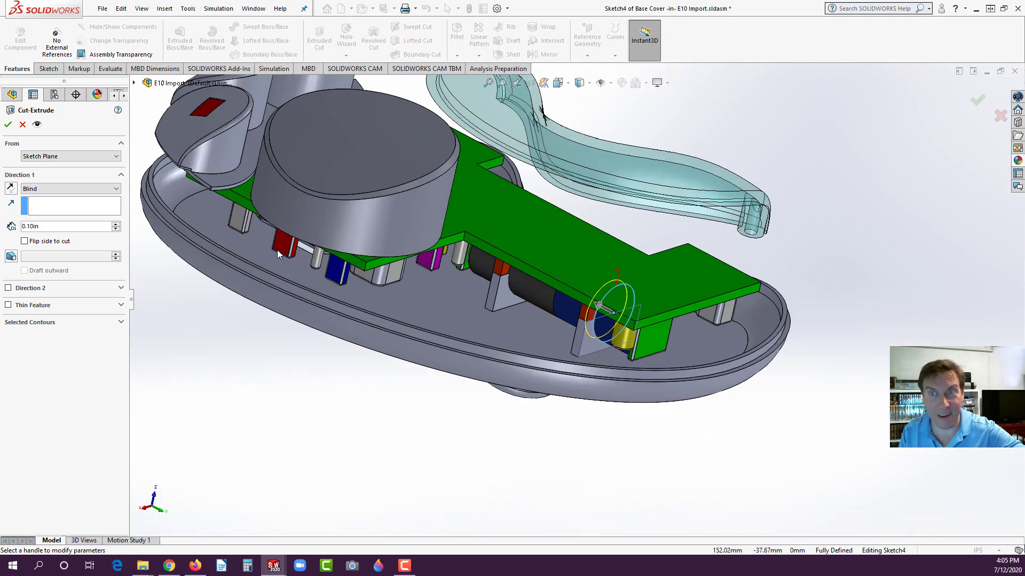
pyautogui.scroll(-2, 521, 283)
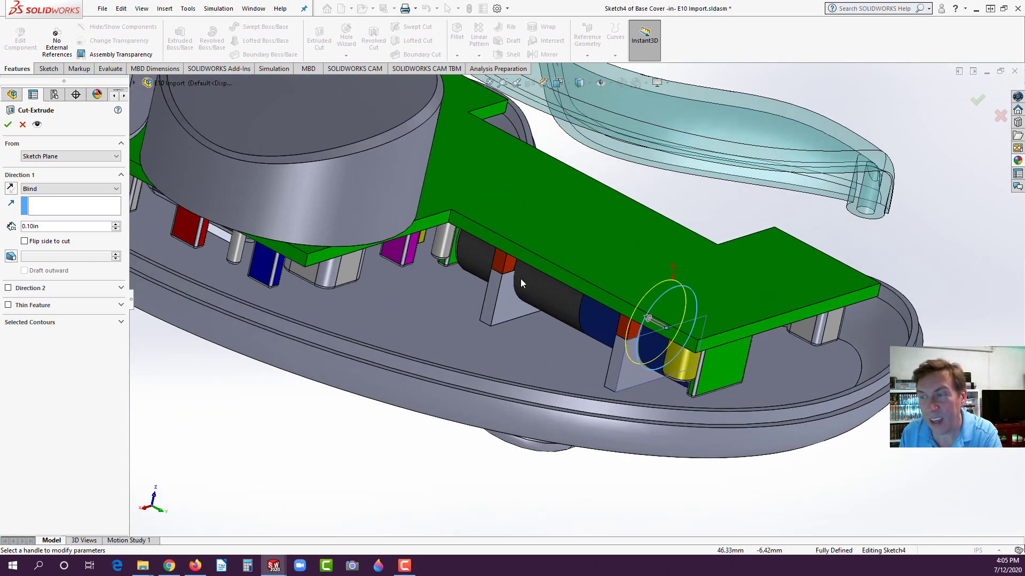
pyautogui.scroll(-3, 489, 283)
pyautogui.scroll(1, 493, 316)
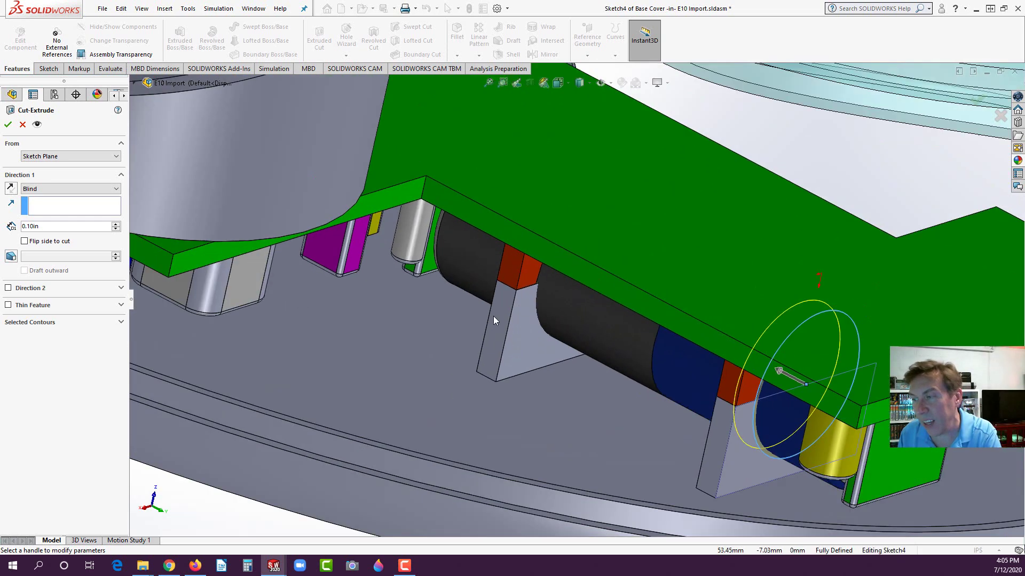
pyautogui.click(496, 281)
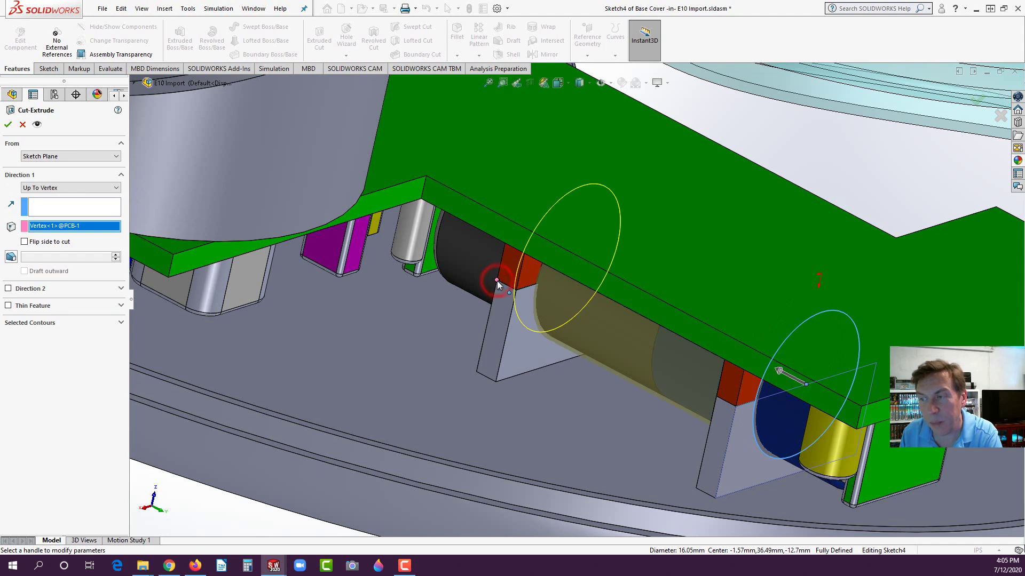
pyautogui.rightClick(496, 280)
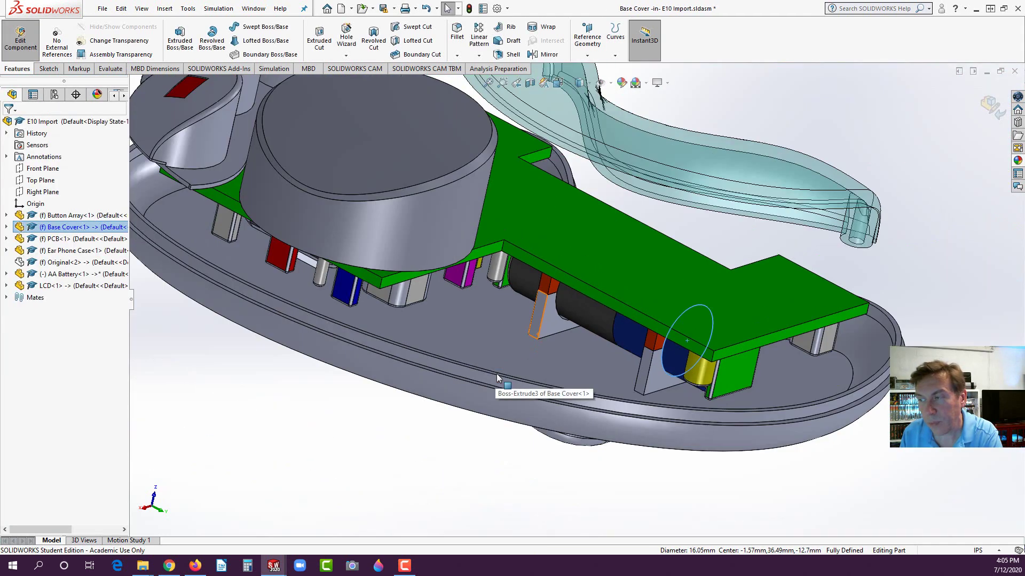
pyautogui.click(689, 255)
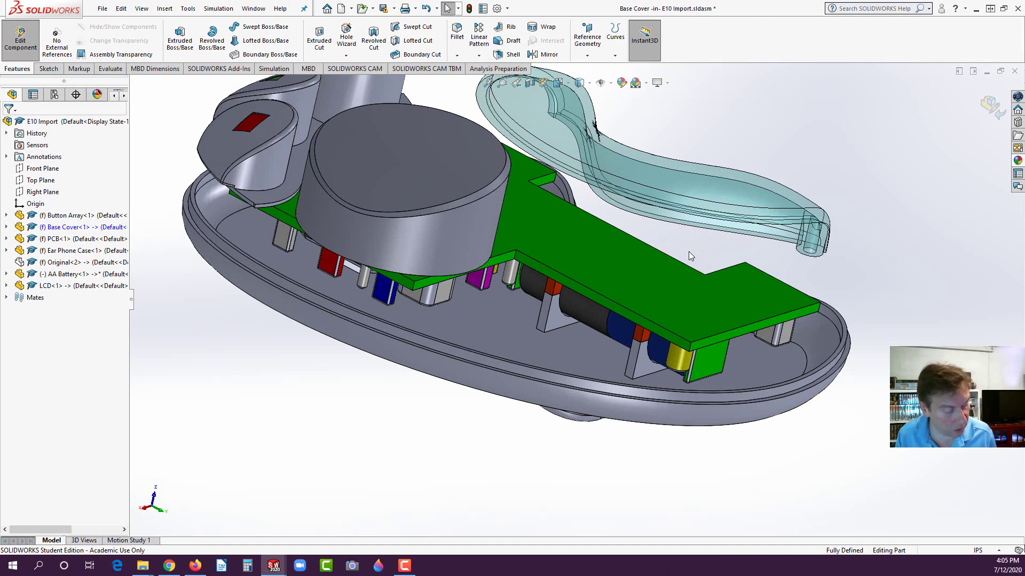
# Switch to the Base Cover part document and examine the battery supports and the angular boss inside the cover
pyautogui.hotkey('ctrl', 'Tab')
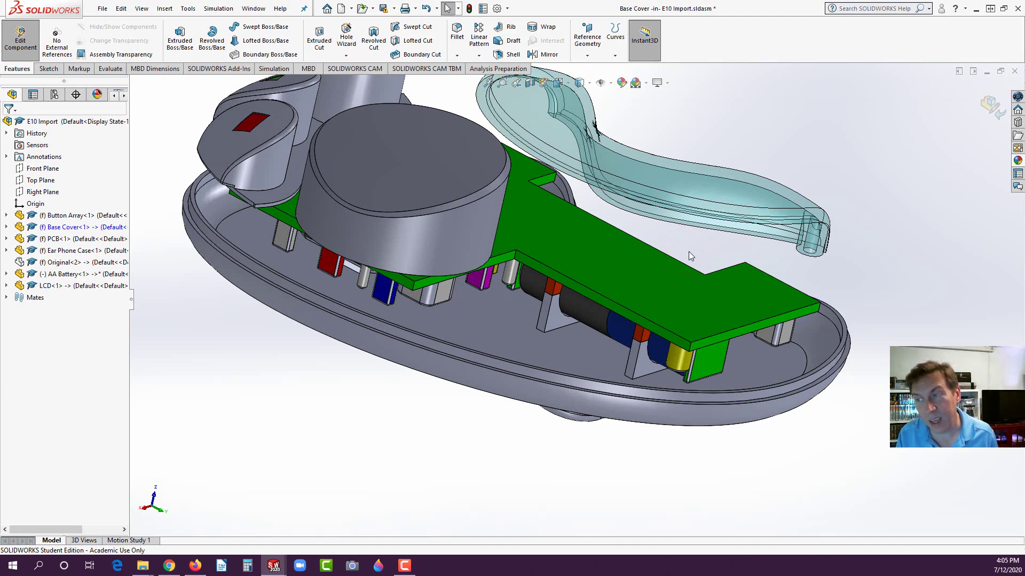
pyautogui.moveTo(477, 345)
pyautogui.mouseDown(button='middle')
pyautogui.moveTo(513, 343)
pyautogui.moveTo(484, 366)
pyautogui.moveTo(487, 350)
pyautogui.mouseUp(button='middle')
pyautogui.scroll(-3, 718, 357)
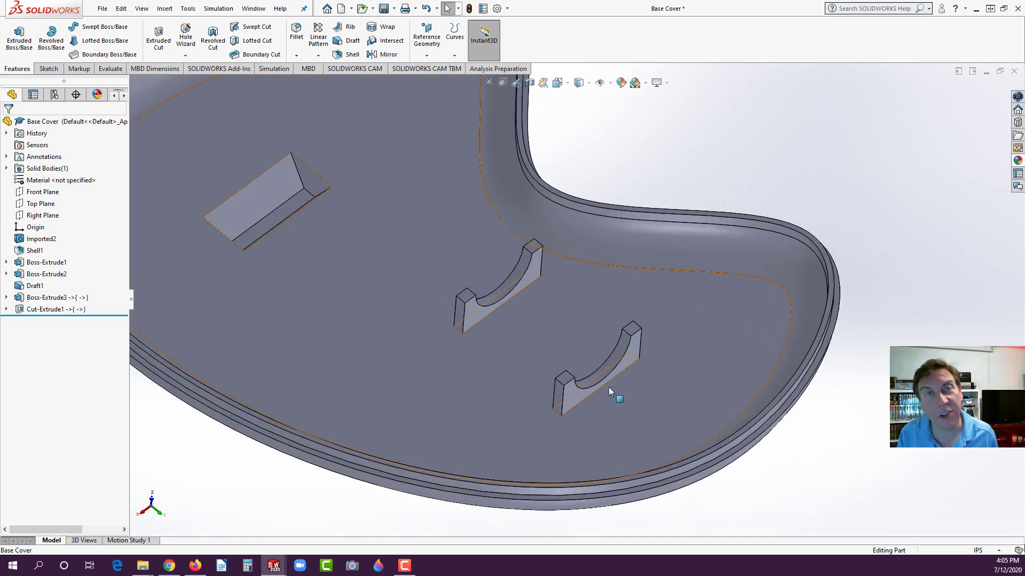
pyautogui.scroll(5, 549, 411)
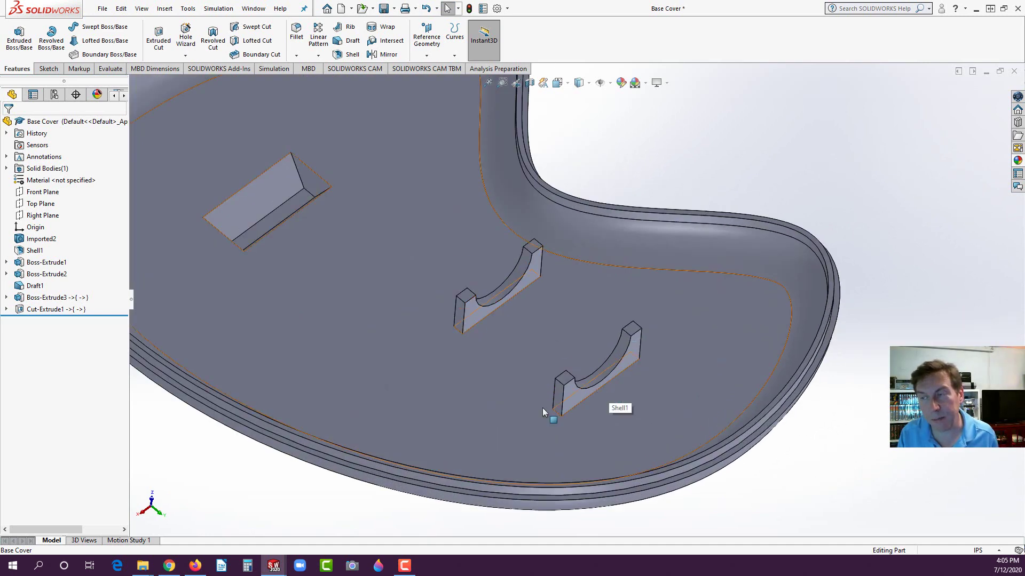
pyautogui.moveTo(529, 393); pyautogui.dragTo(533, 353, button='middle')
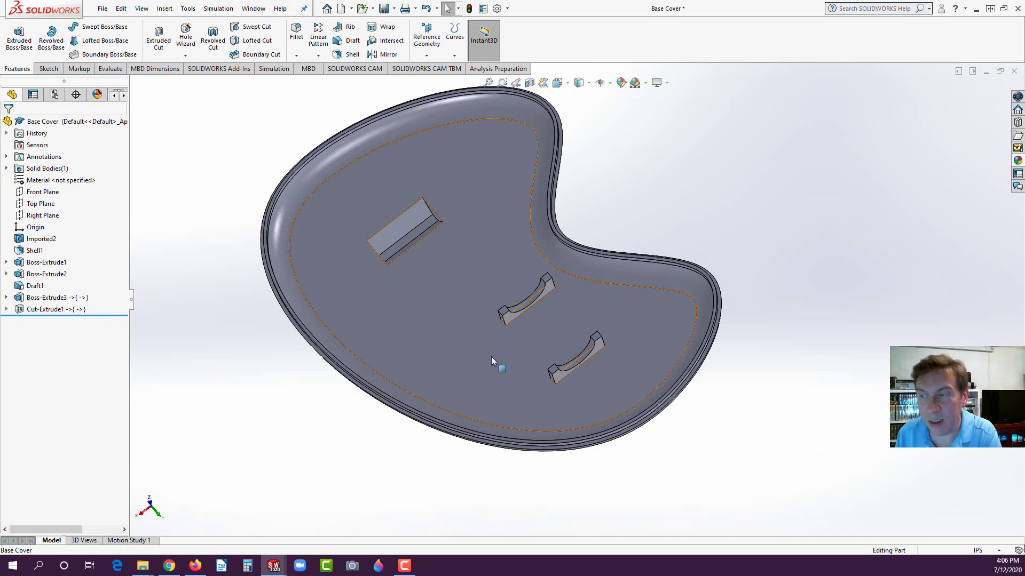
pyautogui.moveTo(491, 356); pyautogui.dragTo(502, 323, button='middle')
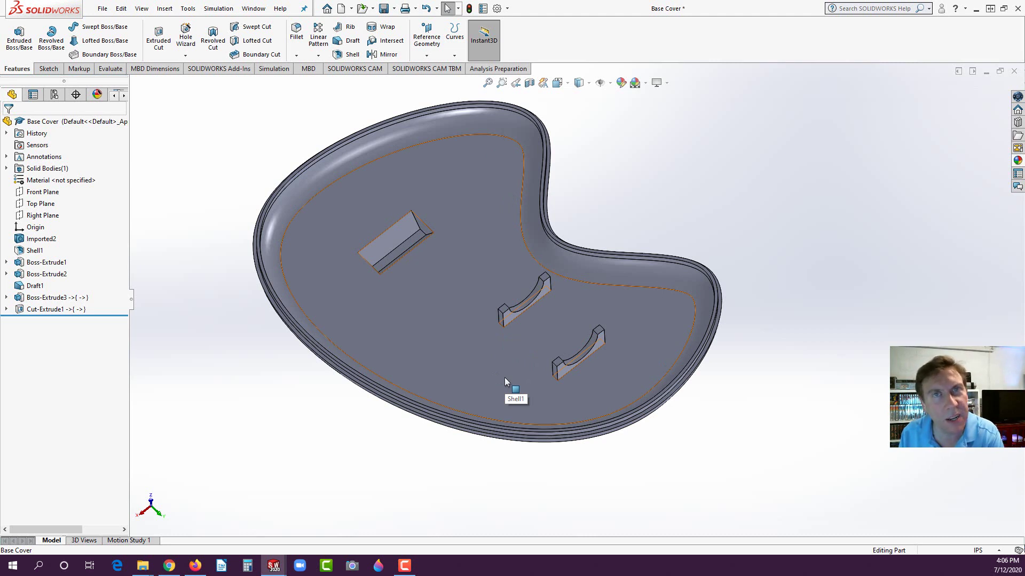
pyautogui.moveTo(468, 379); pyautogui.dragTo(472, 375, button='middle')
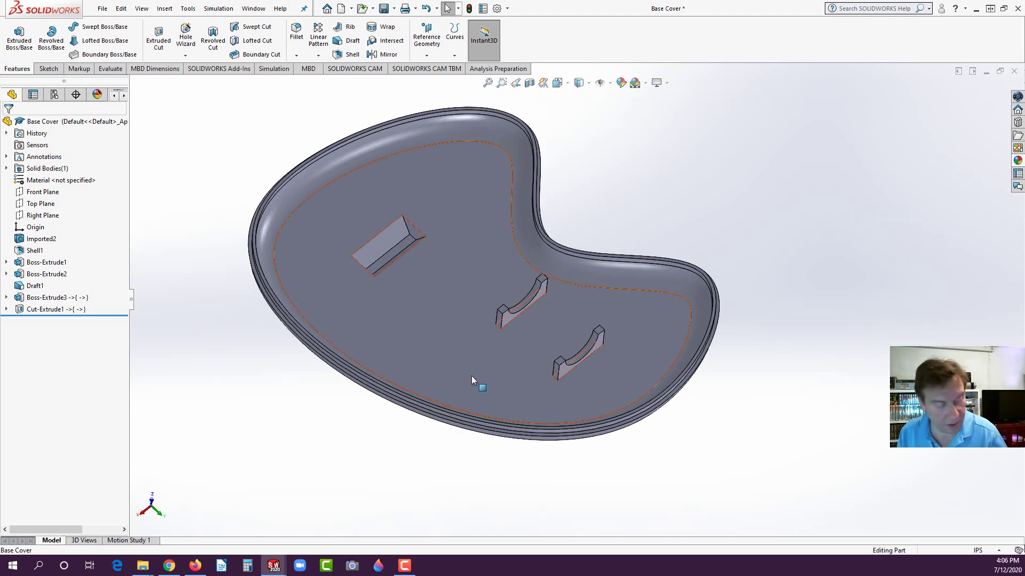
# Return to the E10 Import assembly and finish editing the Base Cover in context
pyautogui.hotkey('ctrl', 'Tab')
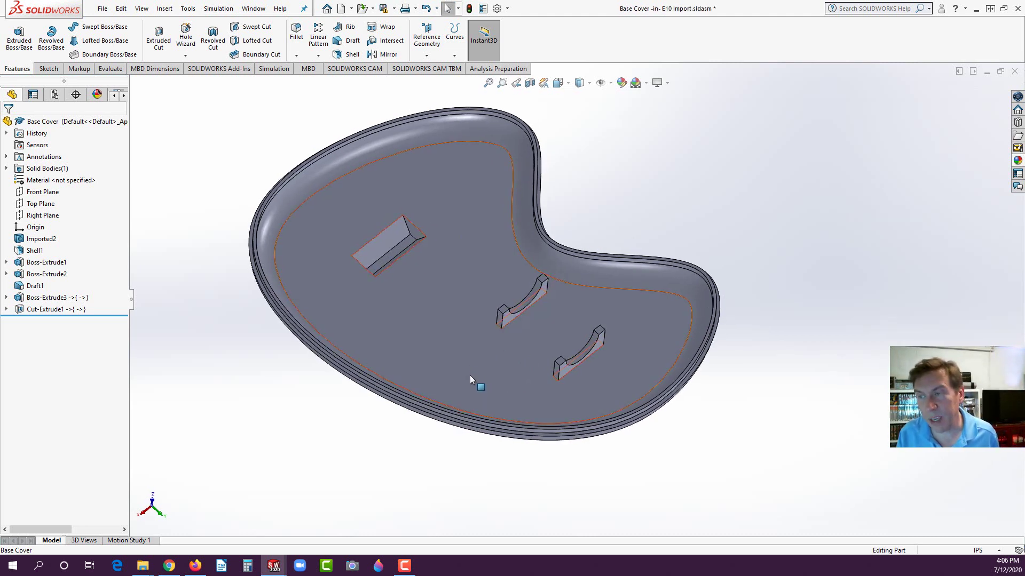
pyautogui.scroll(3, 478, 417)
pyautogui.moveTo(558, 279); pyautogui.dragTo(610, 196, button='middle')
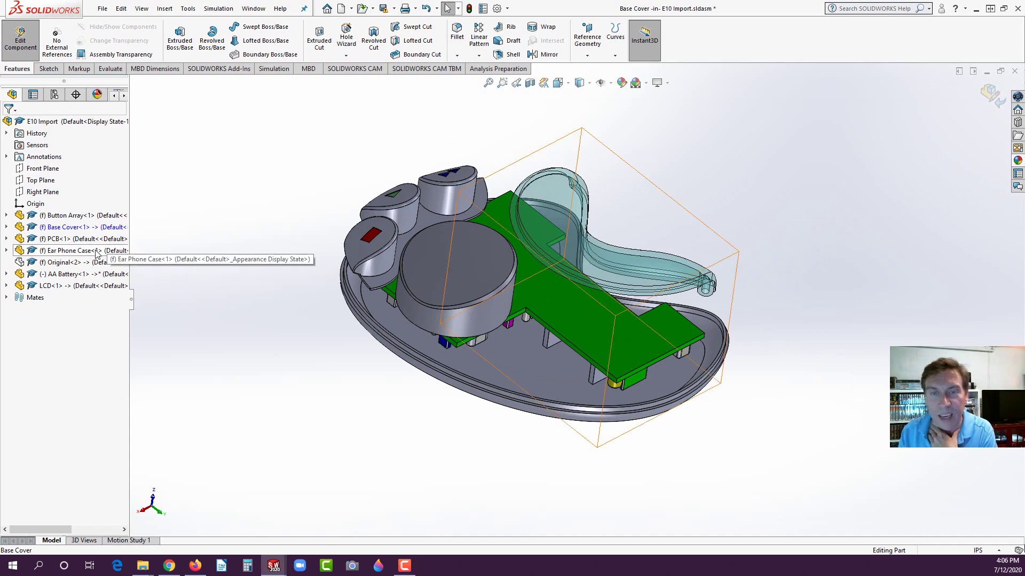
pyautogui.click(22, 40)
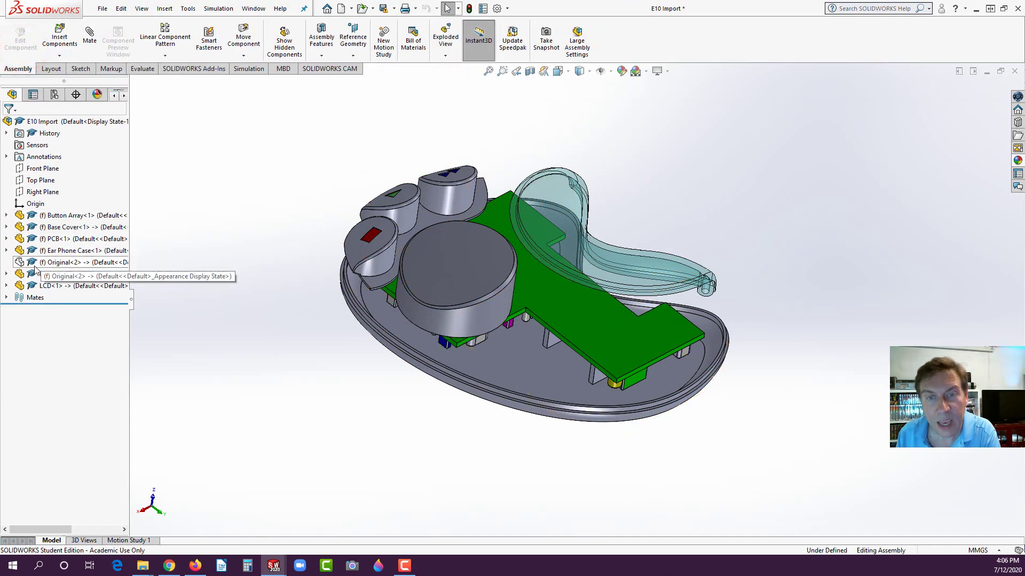
# Show the hidden Original component in the assembly
pyautogui.click(57, 262)
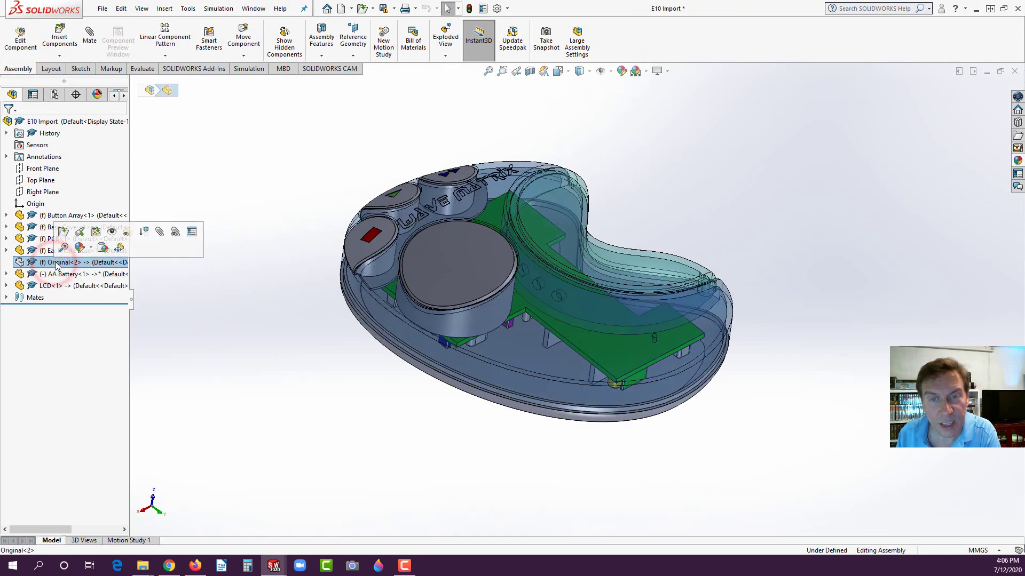
pyautogui.click(111, 230)
pyautogui.click(228, 297)
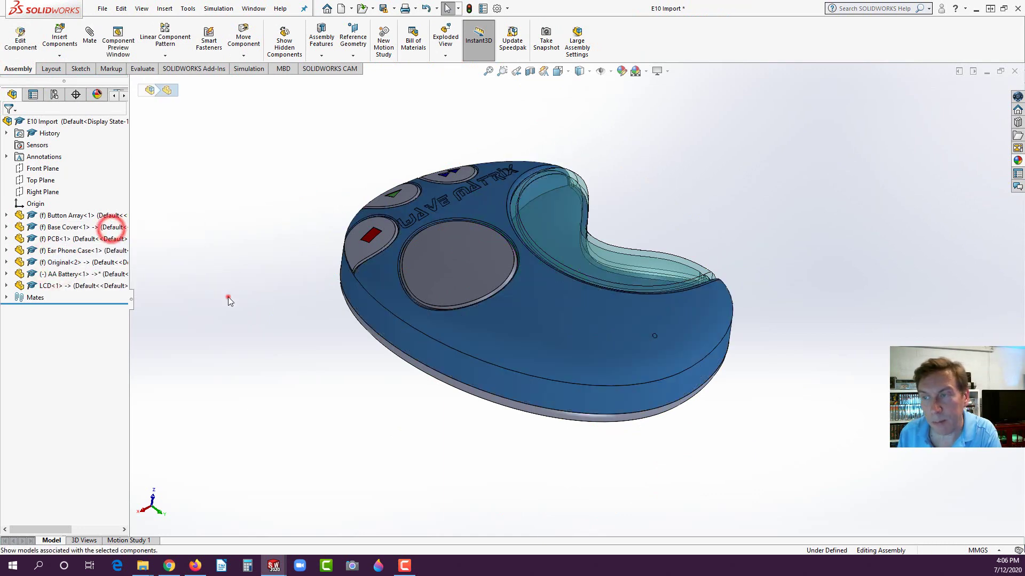
pyautogui.moveTo(647, 237); pyautogui.dragTo(636, 248, button='middle')
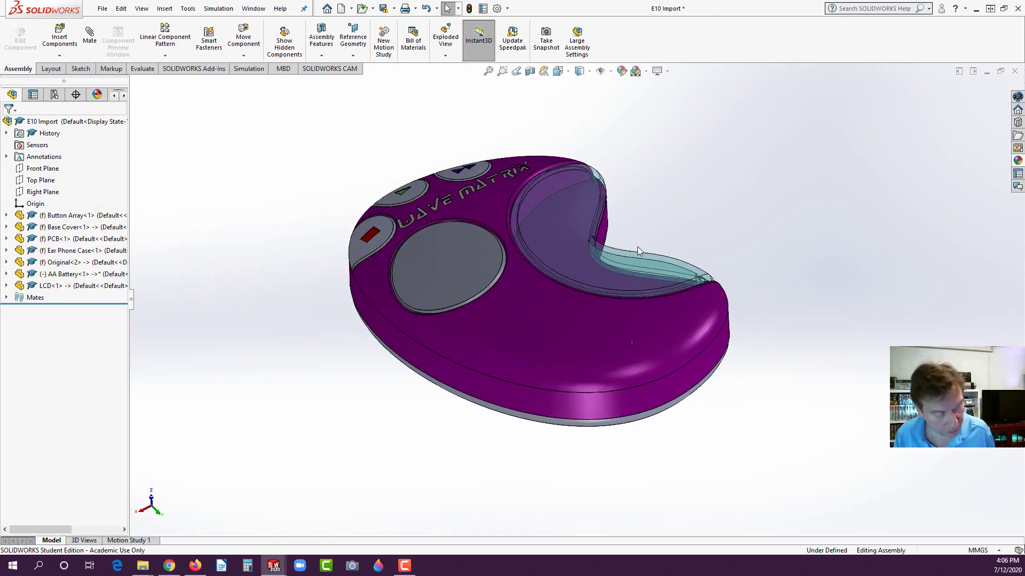
# Start an exploded view and add a step moving the Ear Phone Case about 241 mm along positive Z
pyautogui.press('space')
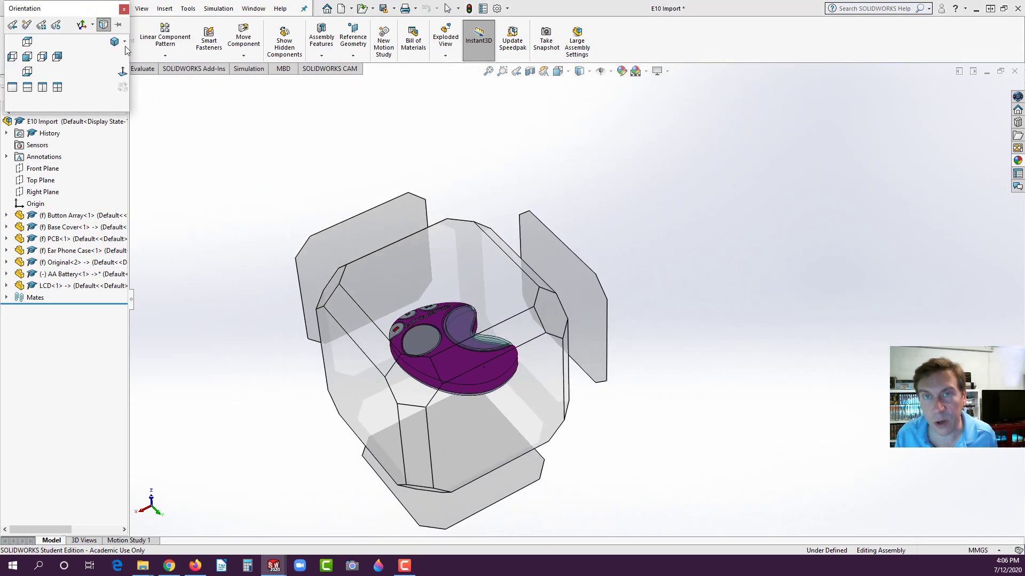
pyautogui.click(114, 44)
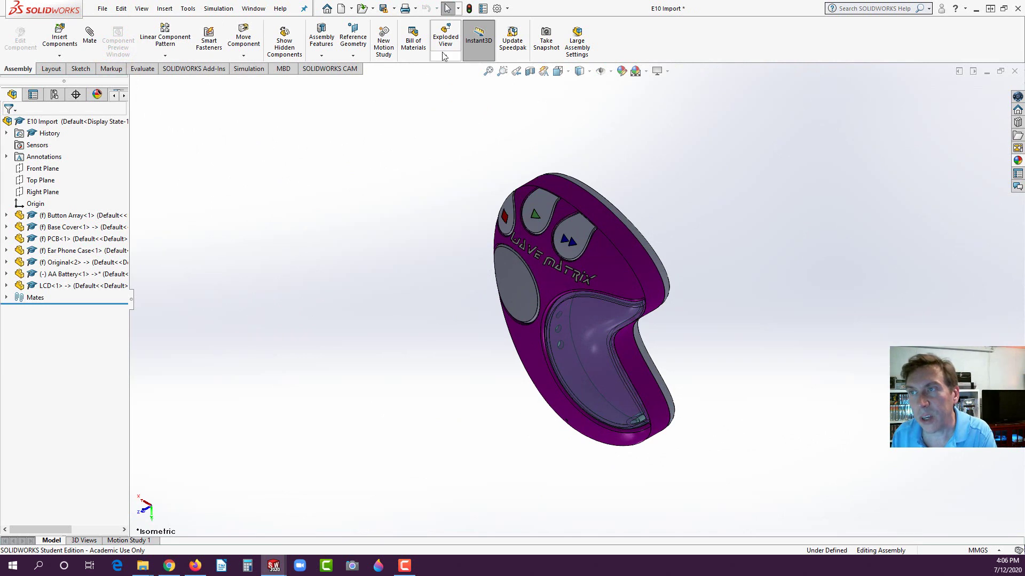
pyautogui.click(450, 38)
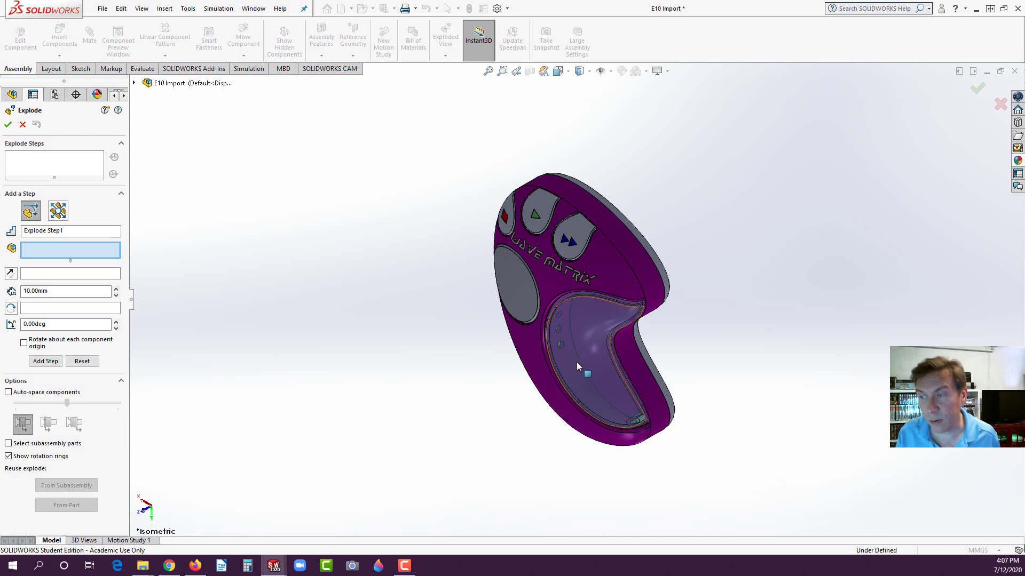
pyautogui.click(581, 359)
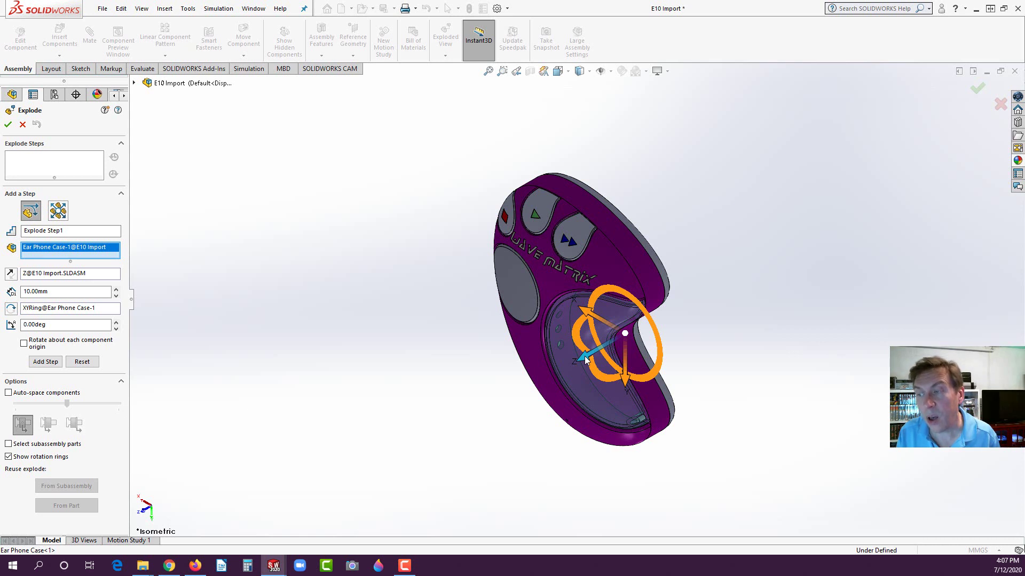
pyautogui.moveTo(586, 361); pyautogui.dragTo(287, 510)
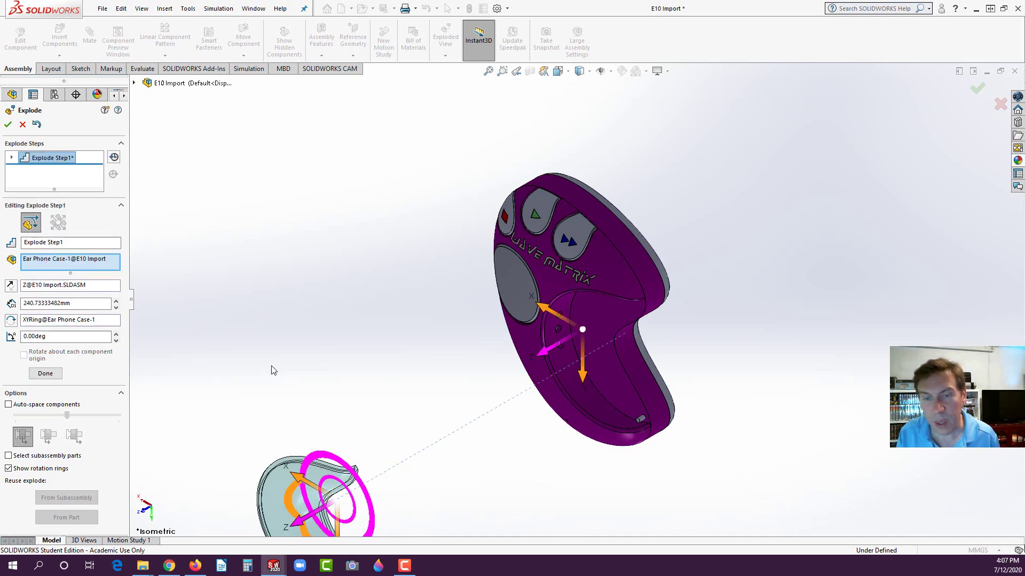
pyautogui.click(45, 373)
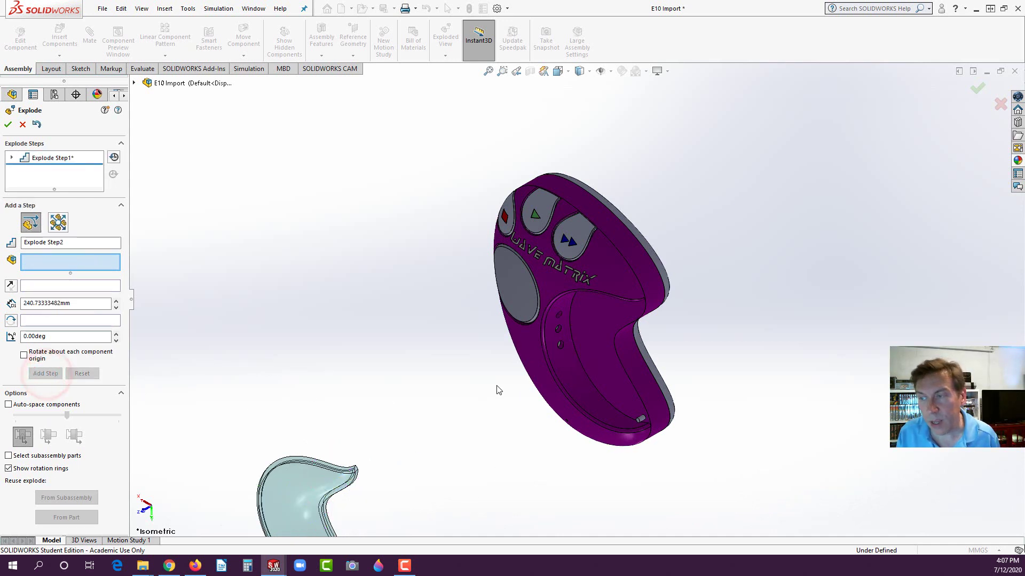
# Add an explode step moving the LCD about 278 mm out of the housing along positive Z
pyautogui.click(514, 286)
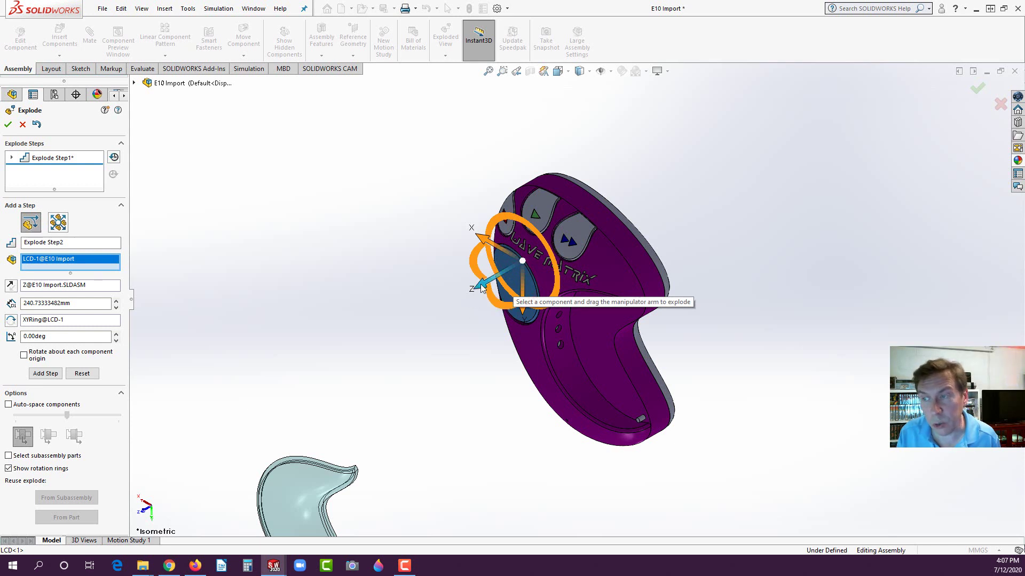
pyautogui.moveTo(480, 284); pyautogui.dragTo(137, 460)
pyautogui.scroll(1, 410, 400)
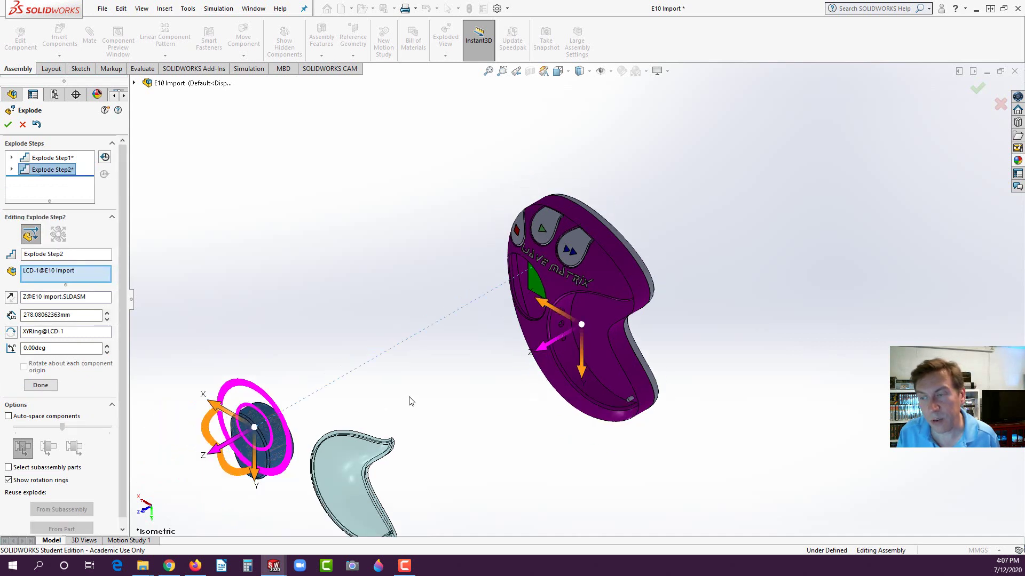
pyautogui.scroll(1, 438, 400)
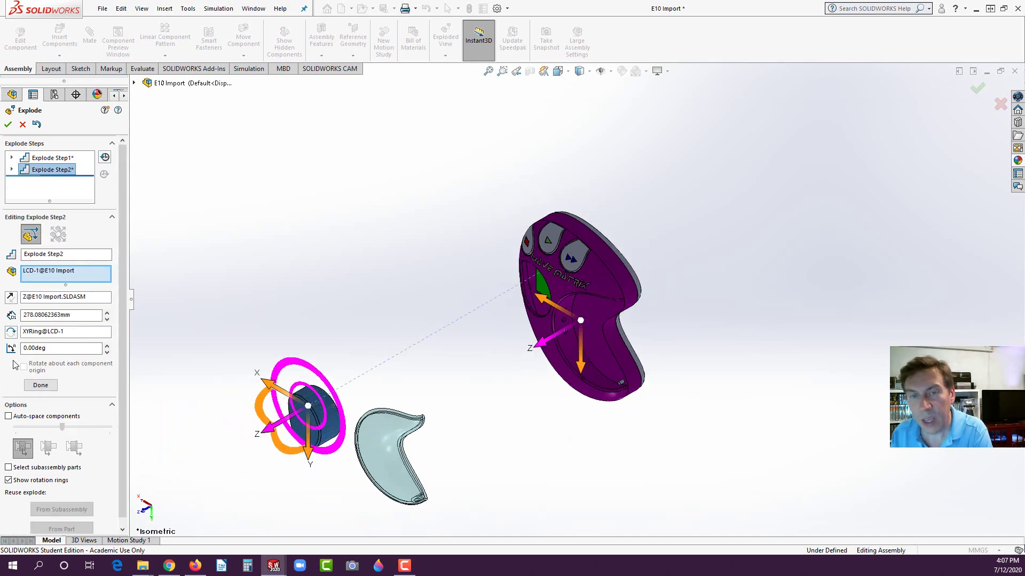
pyautogui.click(41, 385)
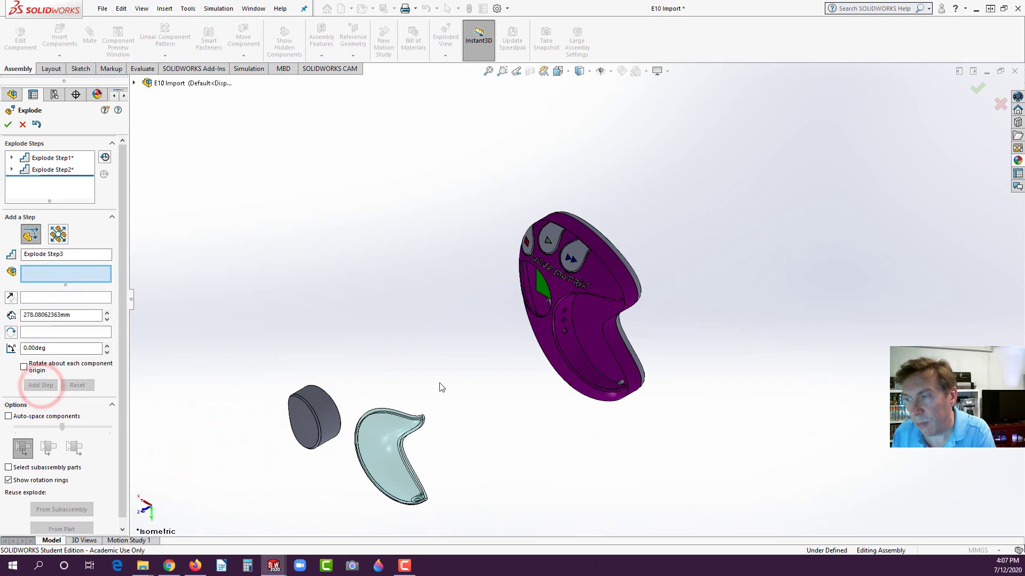
# Add an explode step moving the Original top cover about 106 mm along positive Z
pyautogui.click(562, 288)
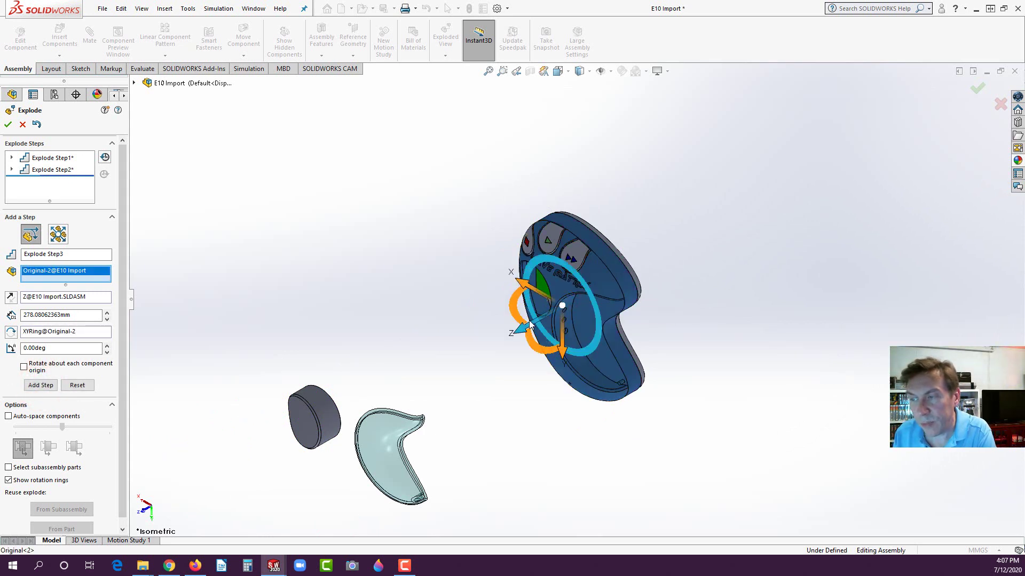
pyautogui.moveTo(526, 329); pyautogui.dragTo(433, 381)
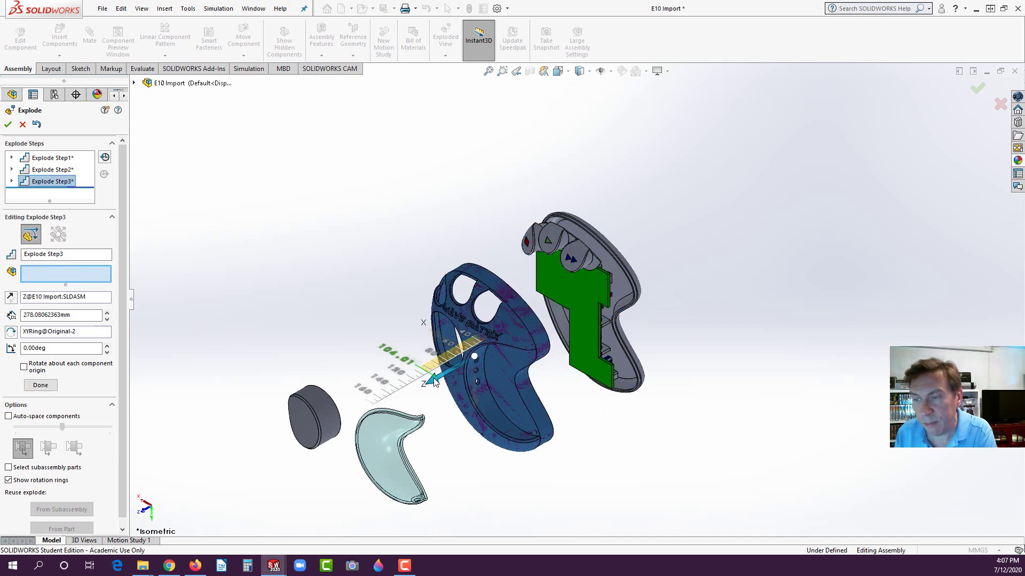
pyautogui.click(35, 398)
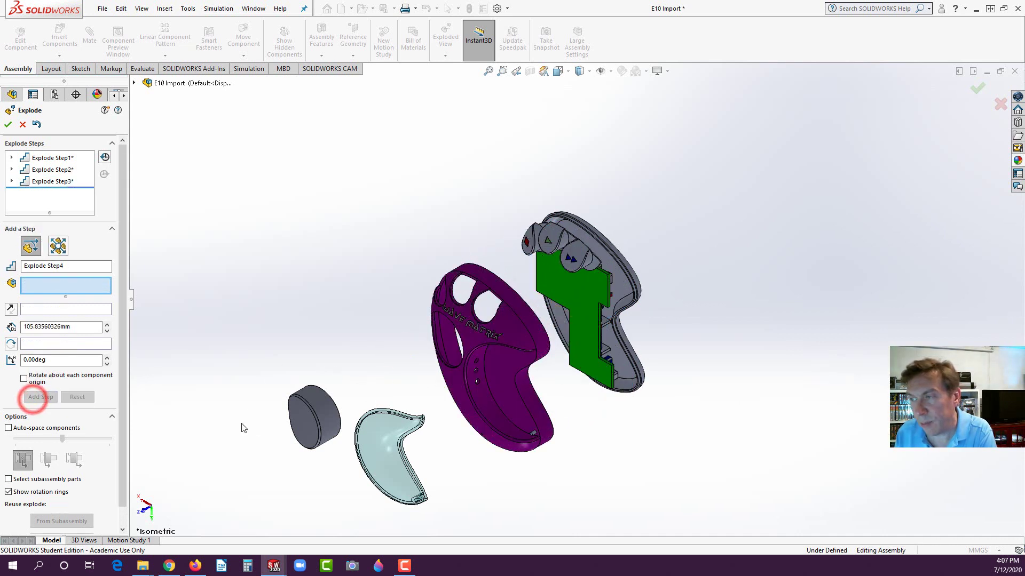
# Add an explode step moving the Base Cover about 257 mm backward along negative Z
pyautogui.click(626, 284)
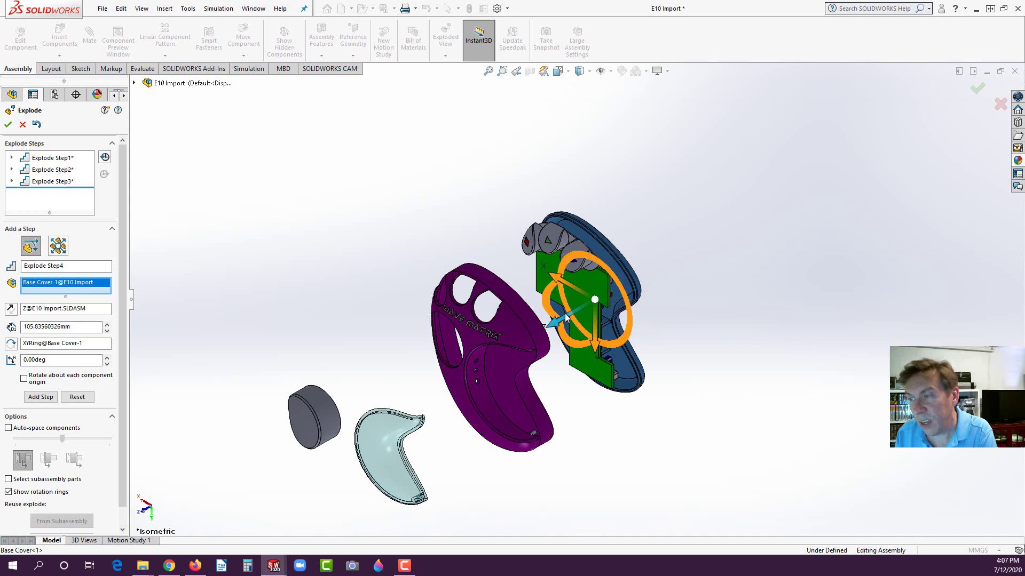
pyautogui.moveTo(551, 328); pyautogui.dragTo(771, 216)
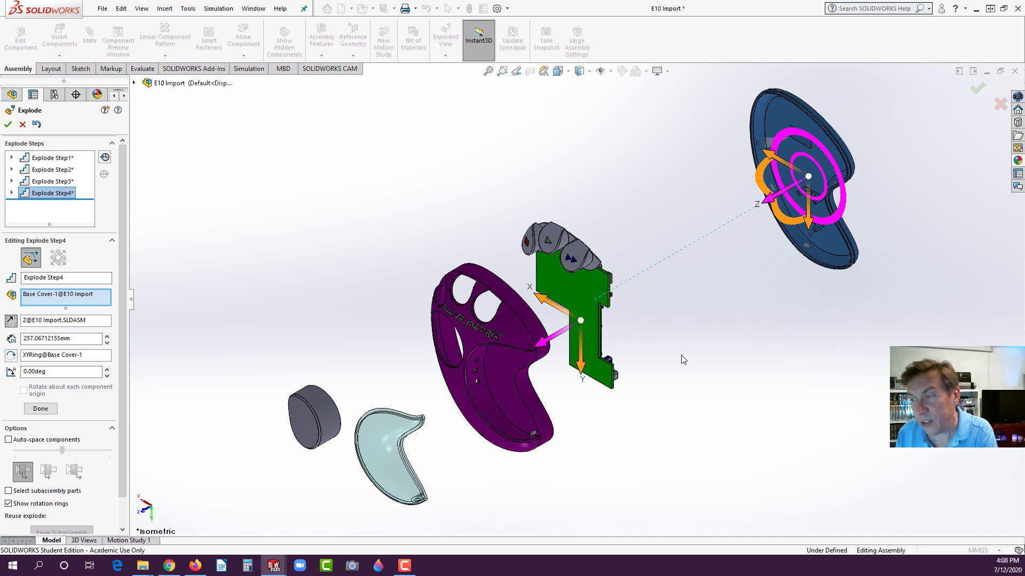
pyautogui.click(33, 409)
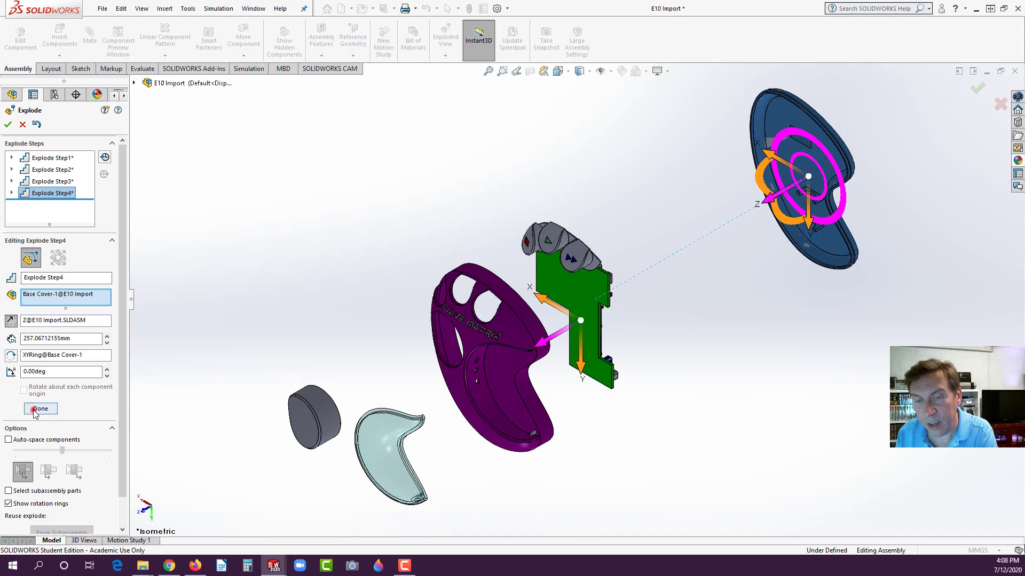
# Add an explode step moving the AA Battery about 108 mm behind the circuit board along negative Z
pyautogui.moveTo(693, 389); pyautogui.dragTo(659, 378, button='middle')
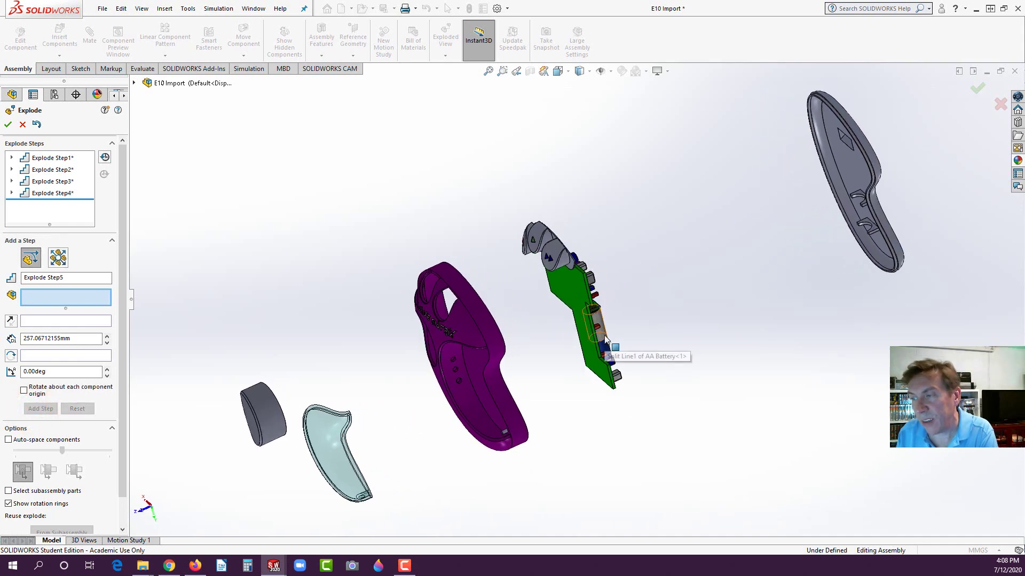
pyautogui.click(607, 341)
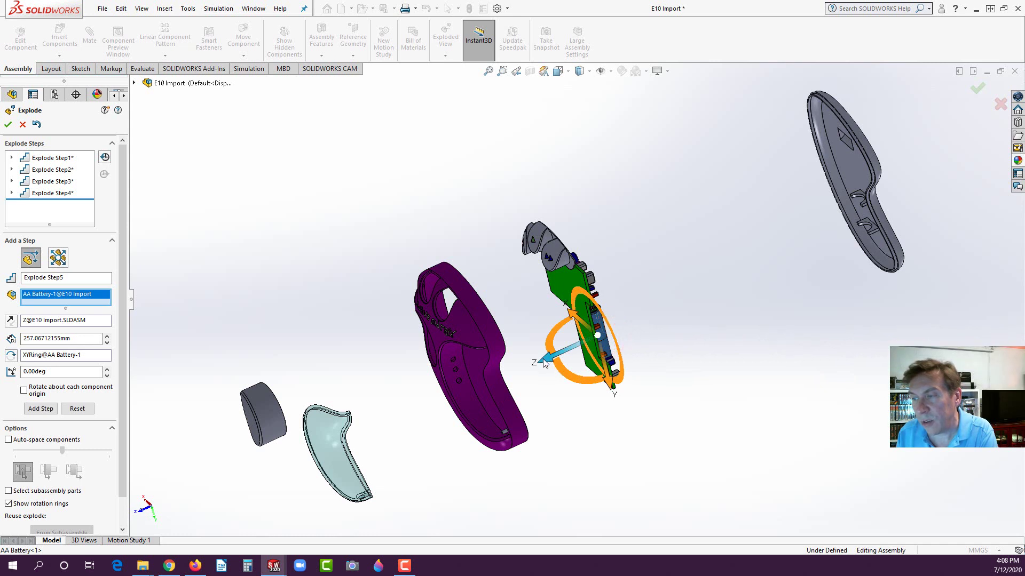
pyautogui.moveTo(544, 363); pyautogui.dragTo(661, 322)
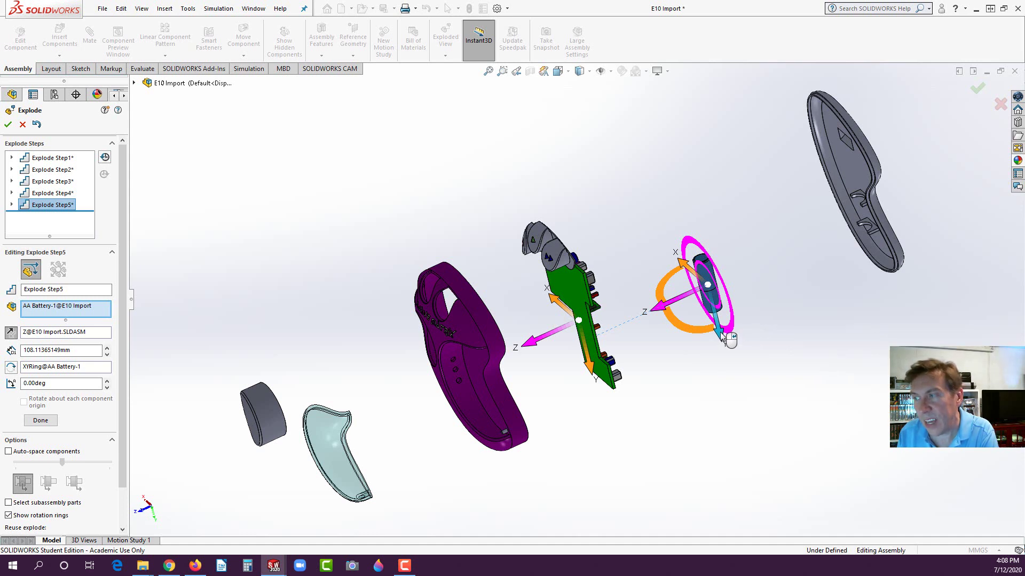
pyautogui.click(720, 332)
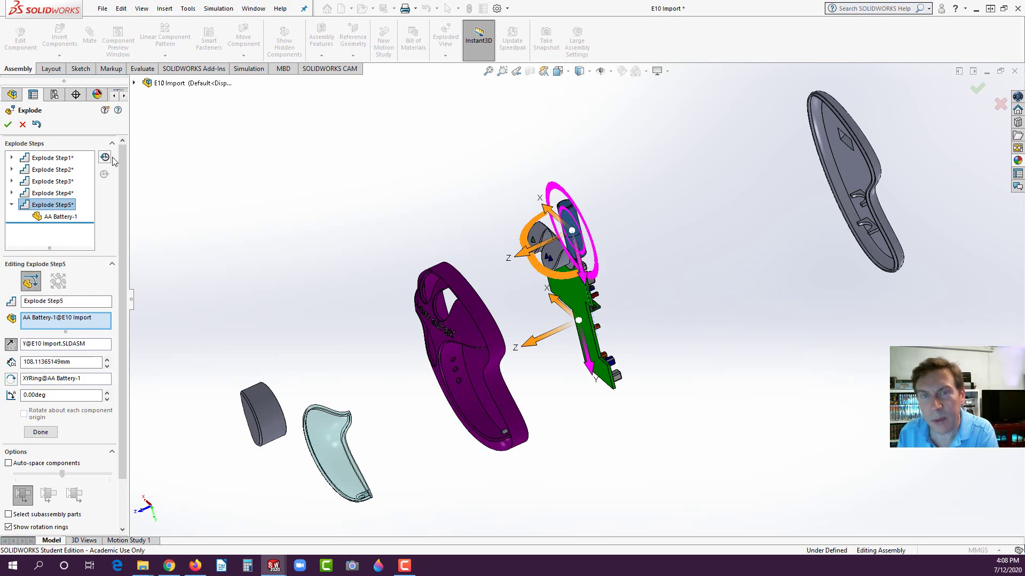
pyautogui.click(37, 125)
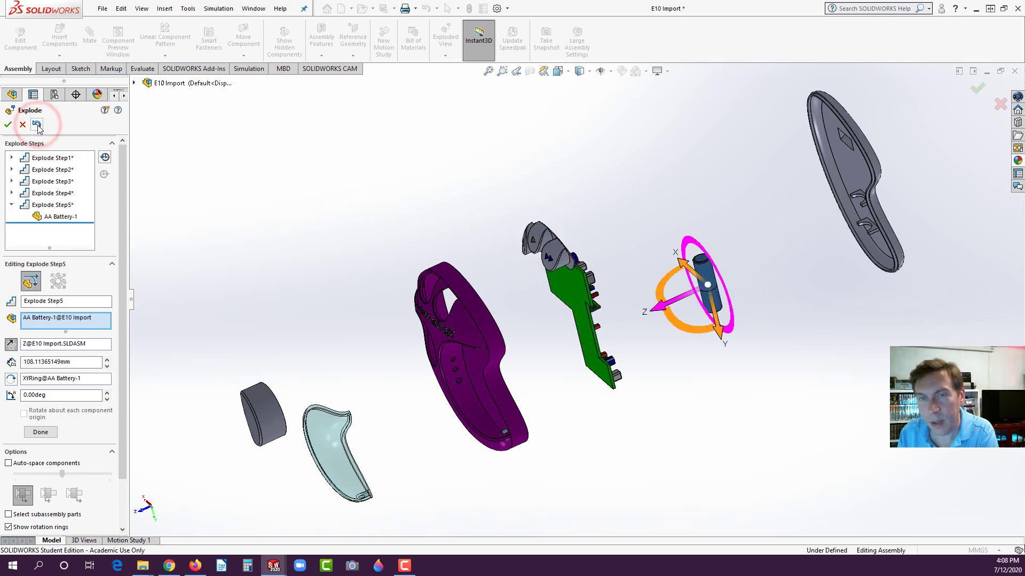
pyautogui.click(40, 432)
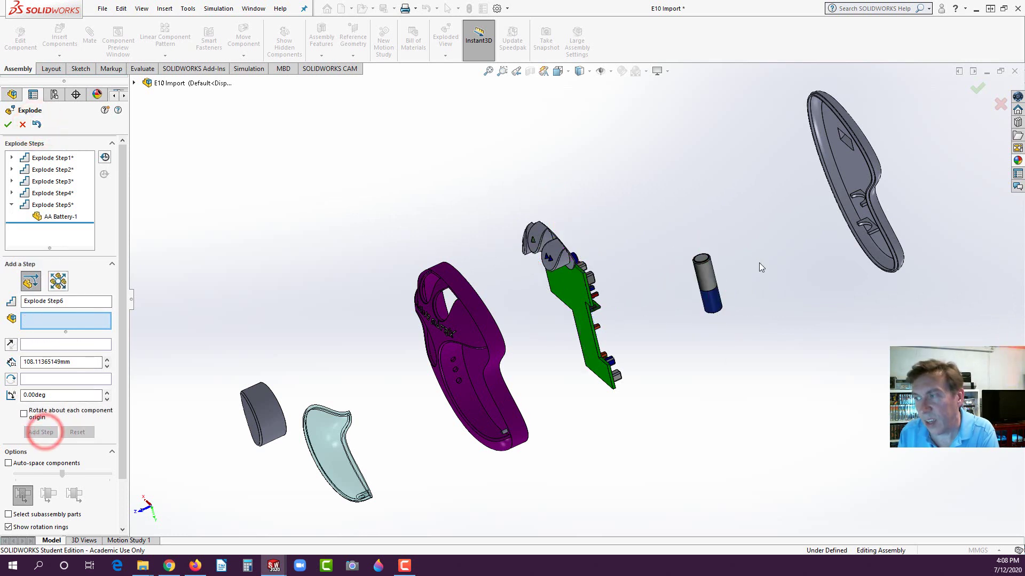
# Add an explode step moving only the AA Battery about 123 mm along positive Y
pyautogui.click(707, 284)
pyautogui.moveTo(720, 333); pyautogui.dragTo(756, 454)
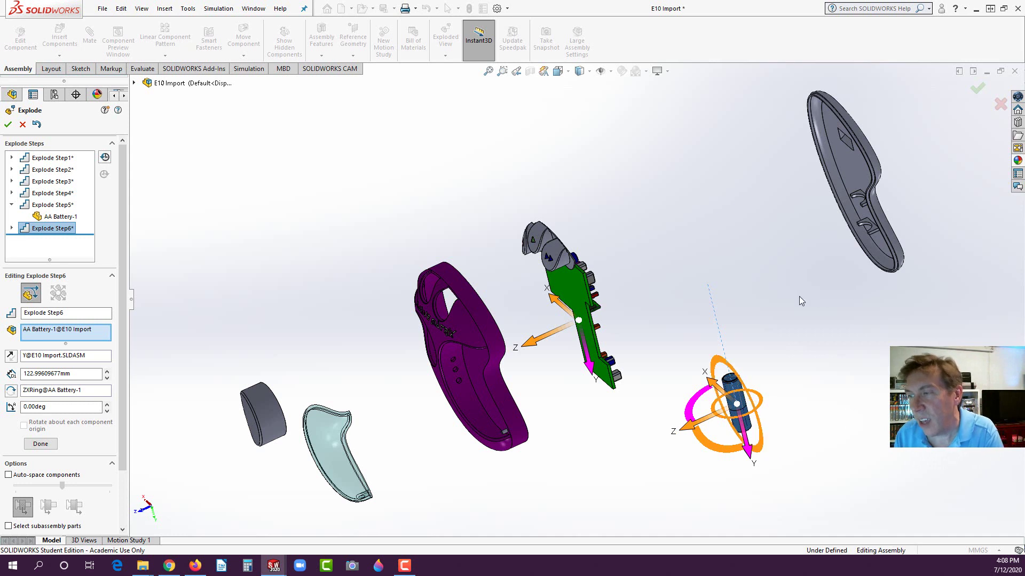
pyautogui.click(569, 292)
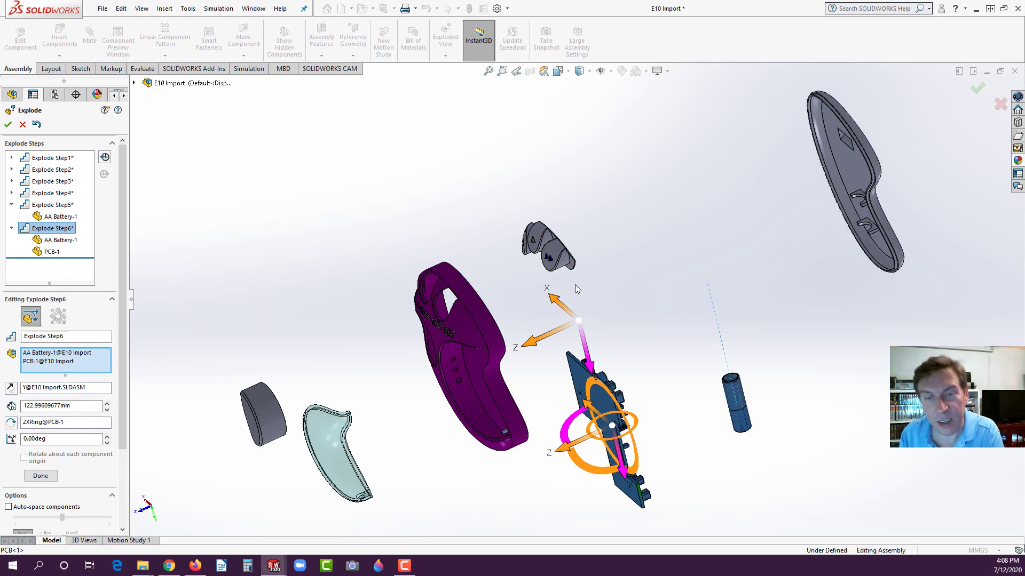
pyautogui.click(37, 124)
pyautogui.click(36, 124)
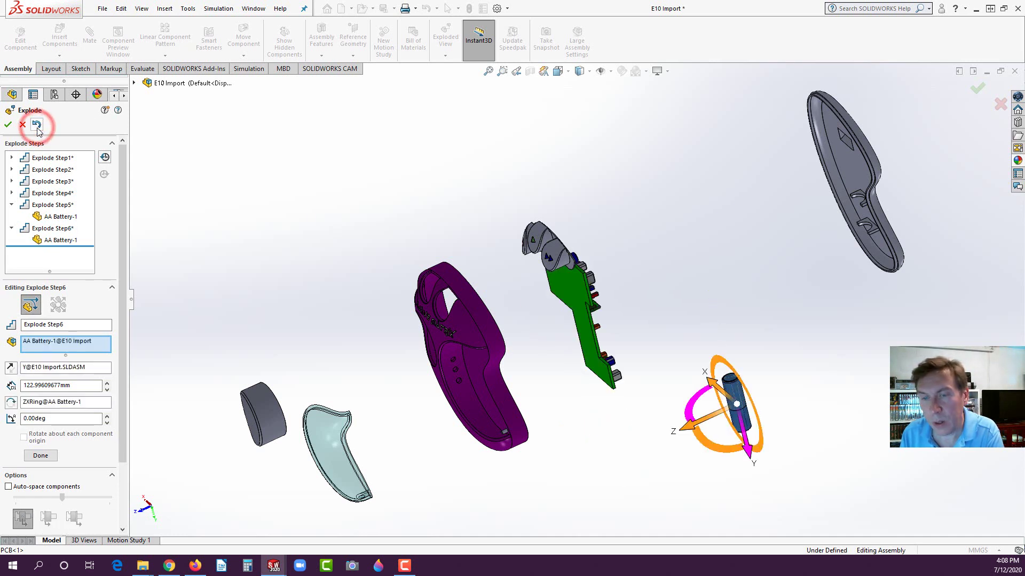
pyautogui.click(41, 455)
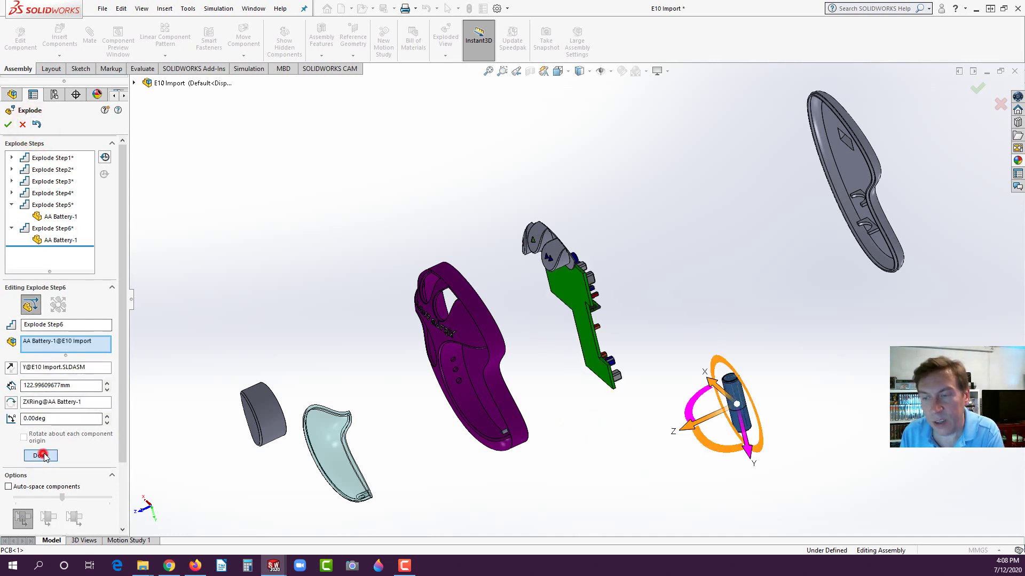
# Add an explode step moving the PCB about 130 mm along negative Z
pyautogui.click(575, 301)
pyautogui.moveTo(549, 326); pyautogui.dragTo(678, 277)
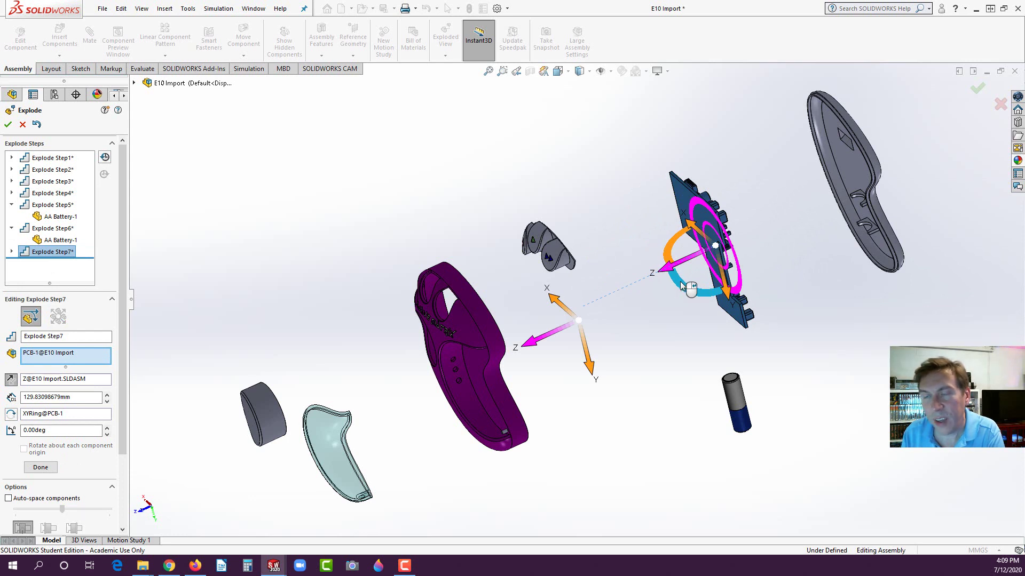
pyautogui.click(688, 289)
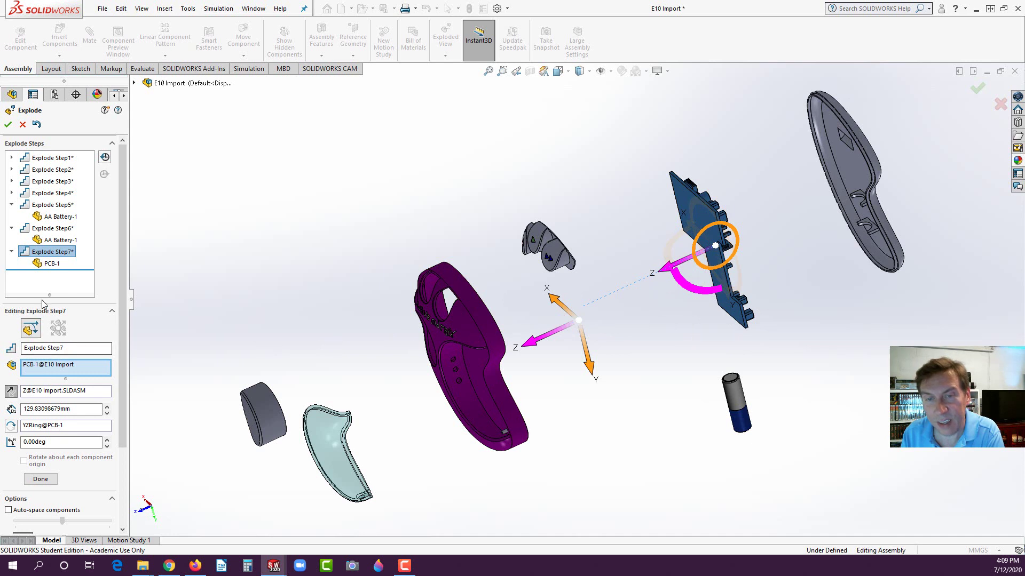
pyautogui.click(41, 480)
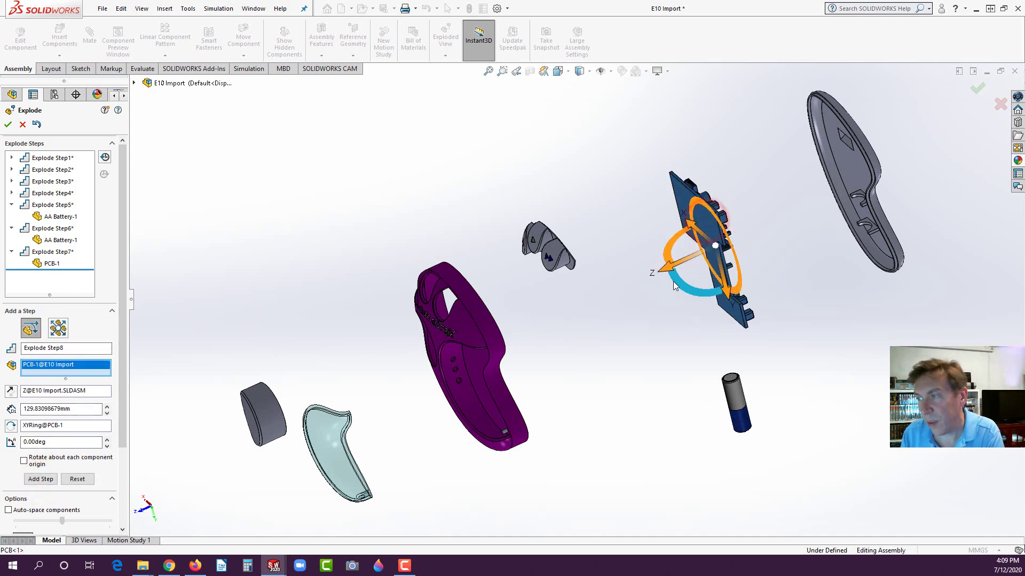
# Add an explode step rotating the PCB by -181 degrees about the X axis, and finish the exploded view
pyautogui.moveTo(678, 283); pyautogui.dragTo(753, 210)
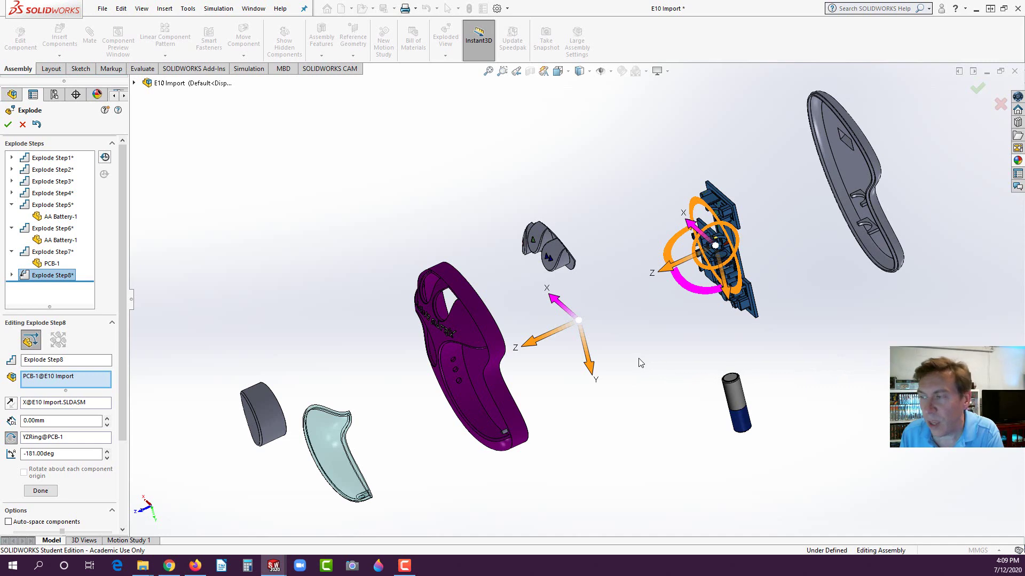
pyautogui.click(8, 125)
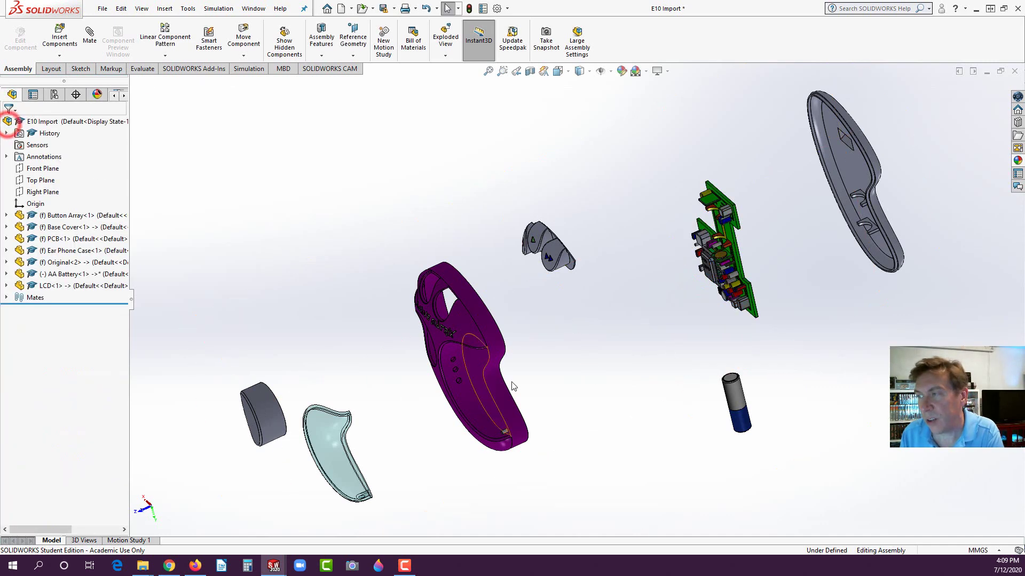
pyautogui.moveTo(617, 398); pyautogui.dragTo(631, 421, button='middle')
pyautogui.scroll(1, 651, 418)
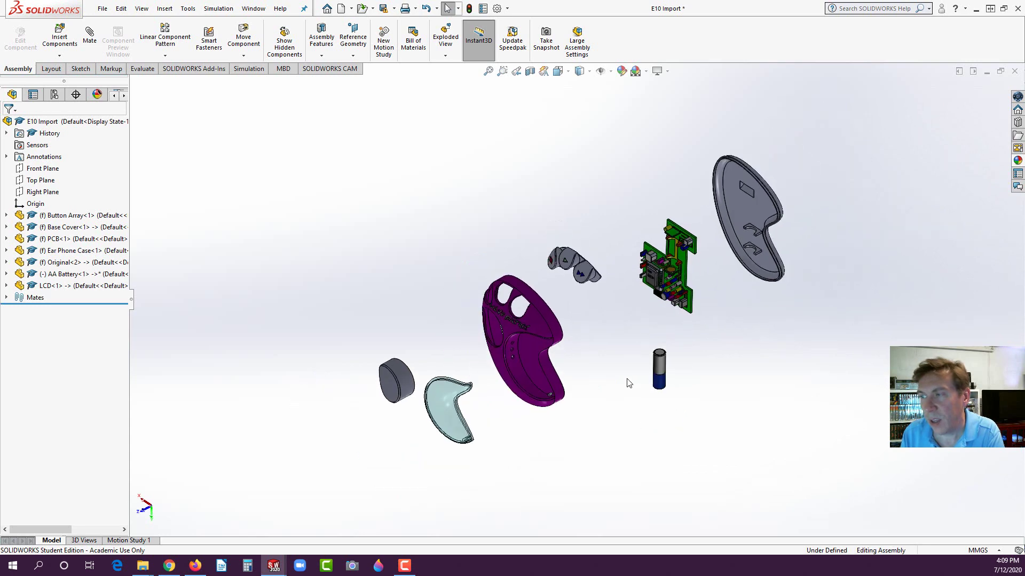
pyautogui.scroll(-2, 624, 371)
pyautogui.scroll(1, 625, 371)
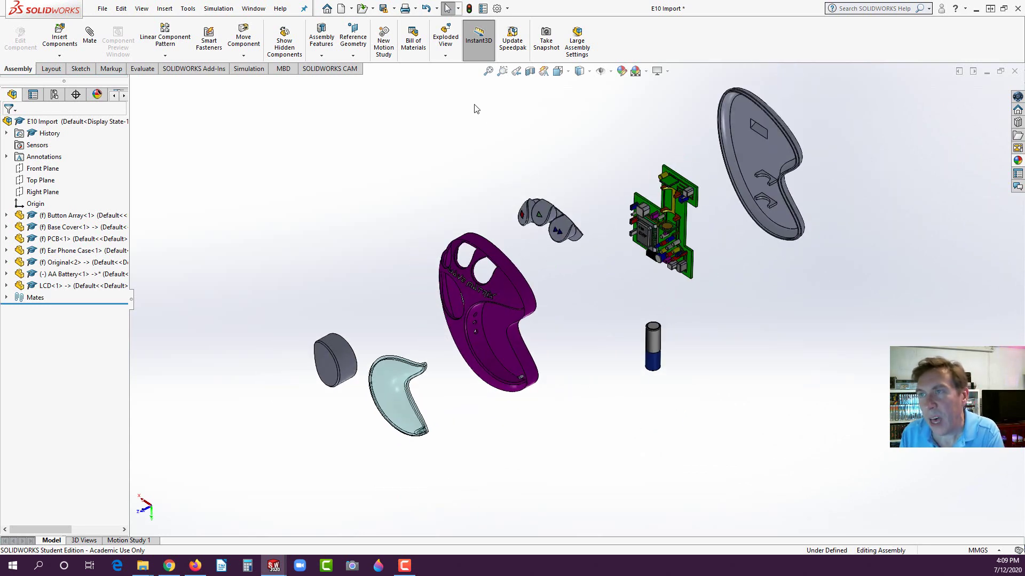
# Start an explode line sketch and add a route line from the Base Cover's inner face to the LCD's circular back edge
pyautogui.click(447, 56)
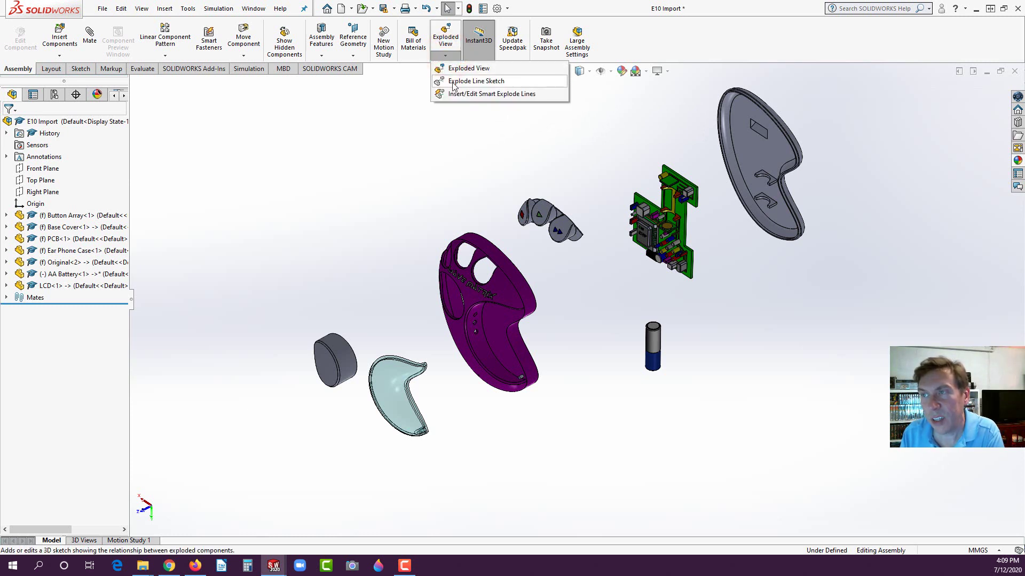
pyautogui.click(453, 82)
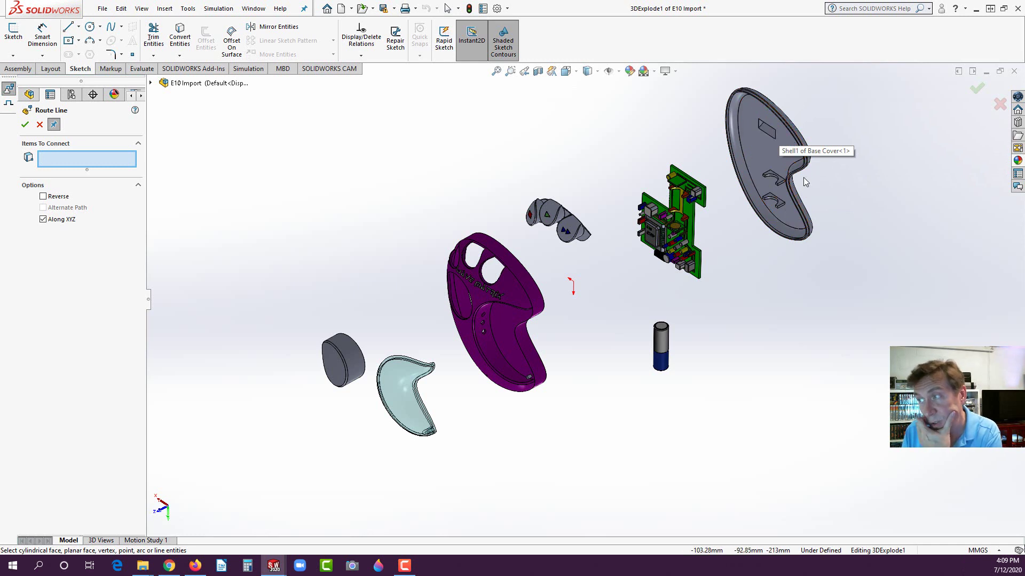
pyautogui.click(763, 145)
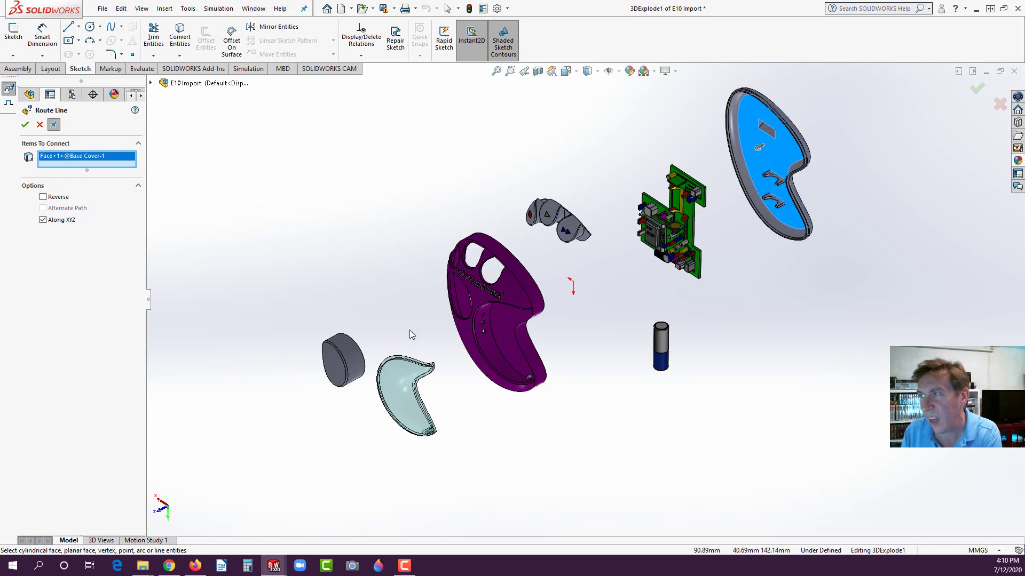
pyautogui.click(364, 363)
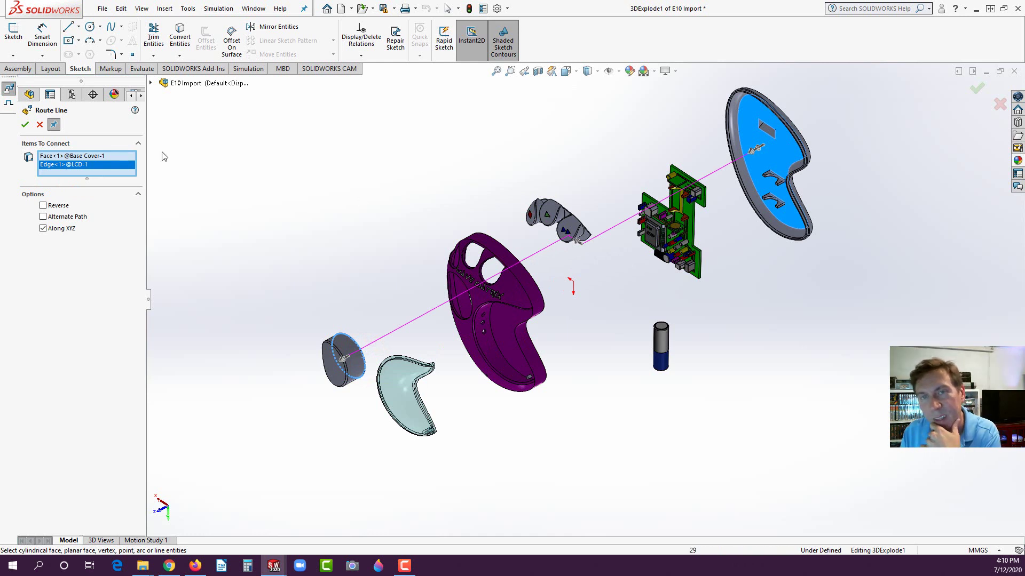
pyautogui.click(25, 124)
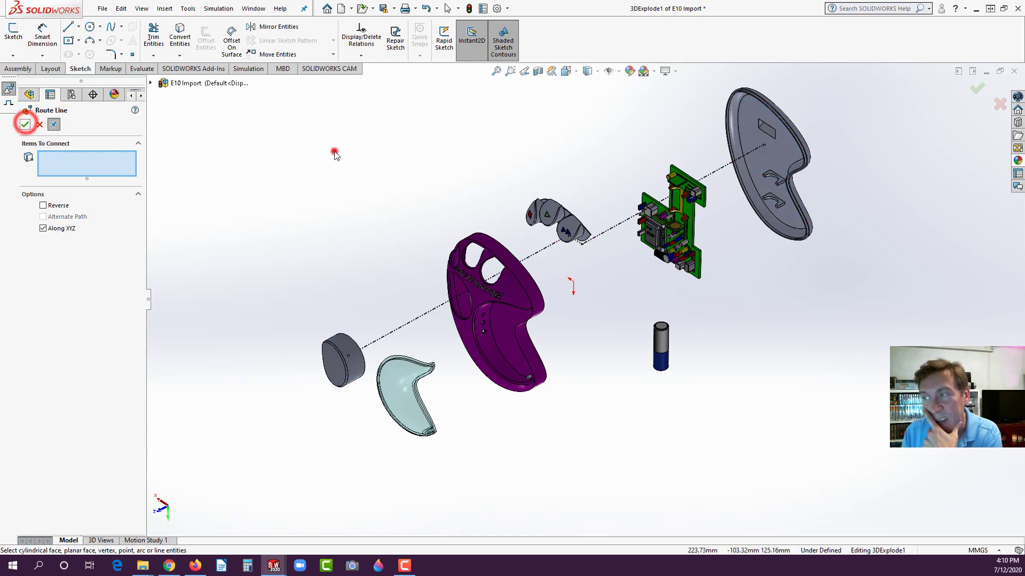
pyautogui.click(335, 152)
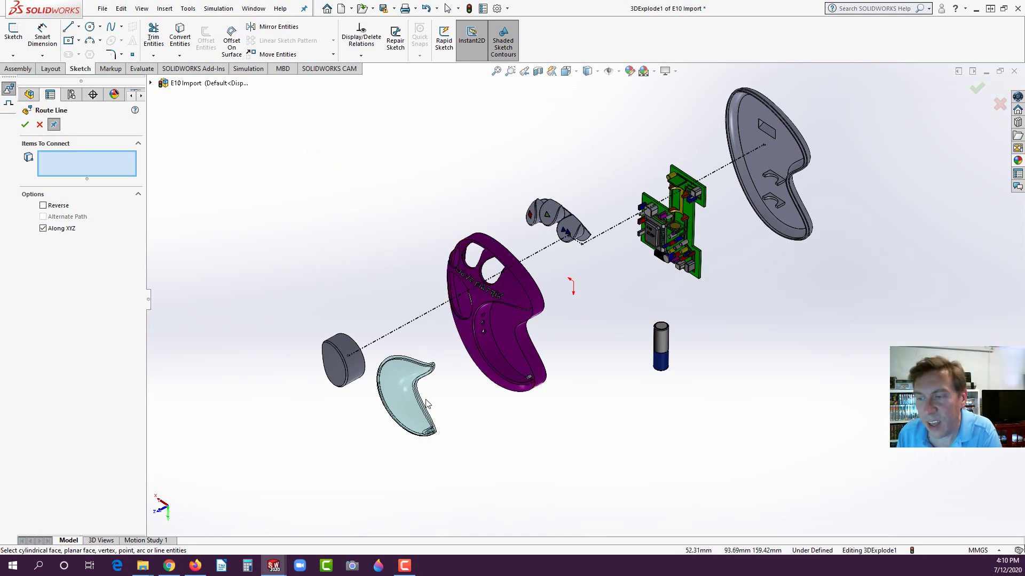
# Add a route line from the small hole at the purple cover's lower tip to the Ear Phone Case's matching round end, and finish routing
pyautogui.scroll(-1, 531, 384)
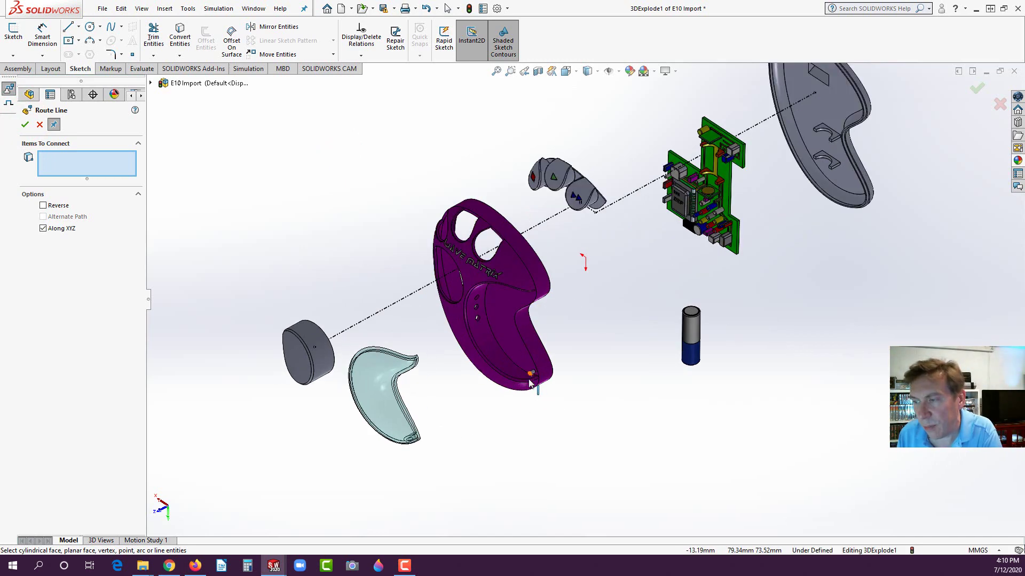
pyautogui.scroll(-4, 531, 384)
pyautogui.click(553, 343)
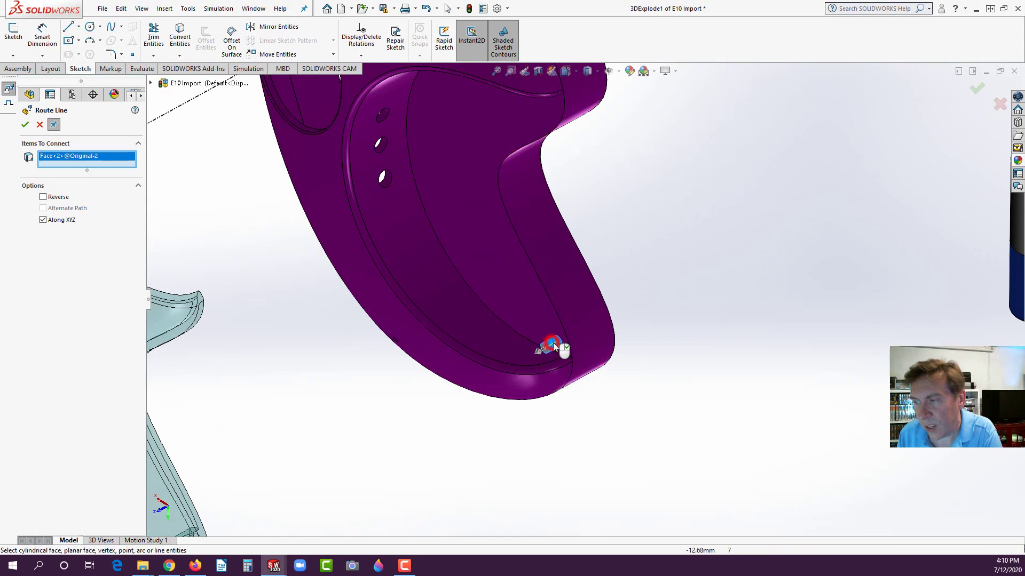
pyautogui.scroll(5, 521, 401)
pyautogui.scroll(-6, 464, 397)
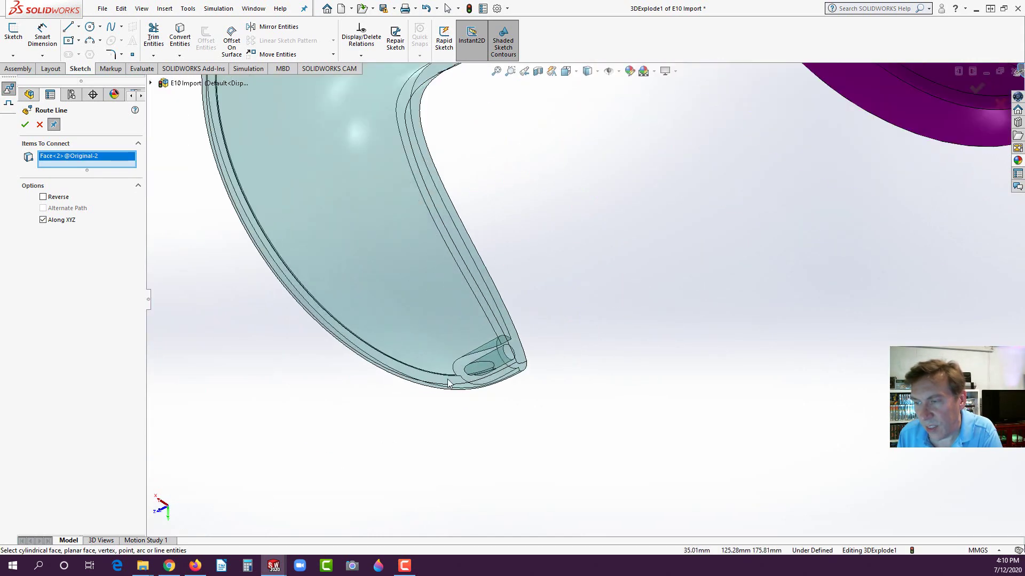
pyautogui.moveTo(525, 352); pyautogui.dragTo(541, 365, button='middle')
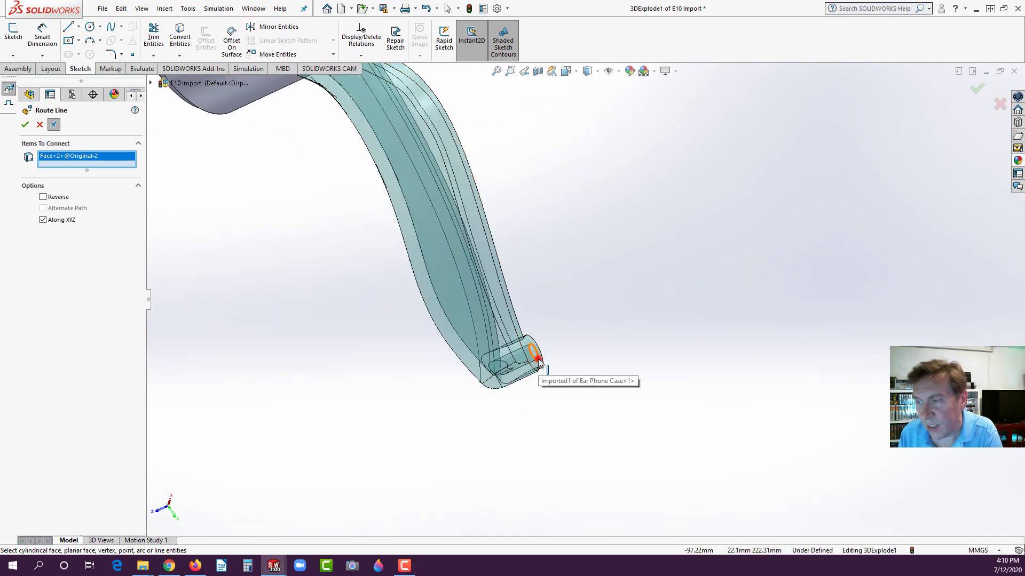
pyautogui.click(538, 361)
pyautogui.rightClick(539, 360)
pyautogui.scroll(6, 598, 377)
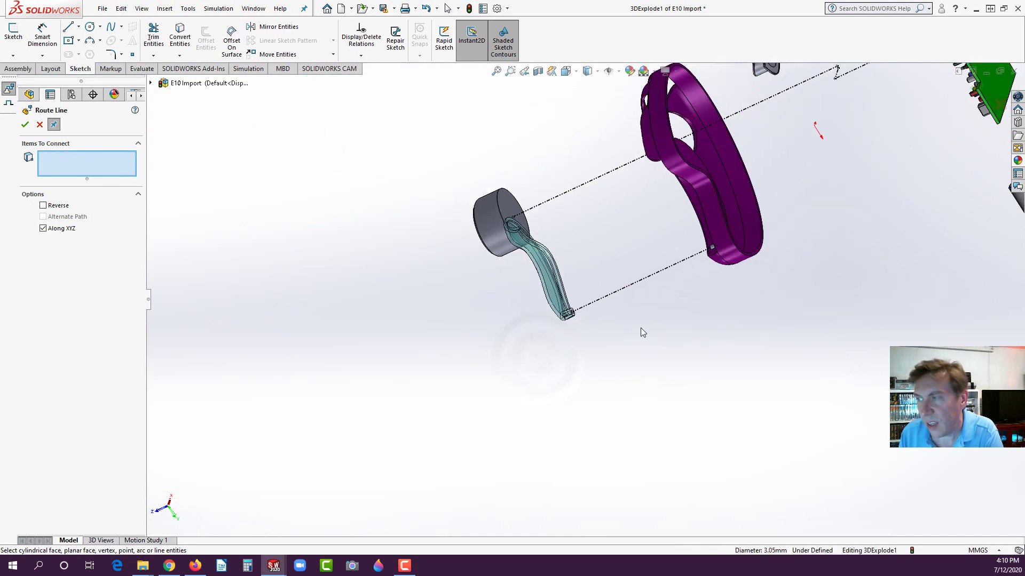
pyautogui.scroll(8, 723, 318)
pyautogui.scroll(-3, 640, 272)
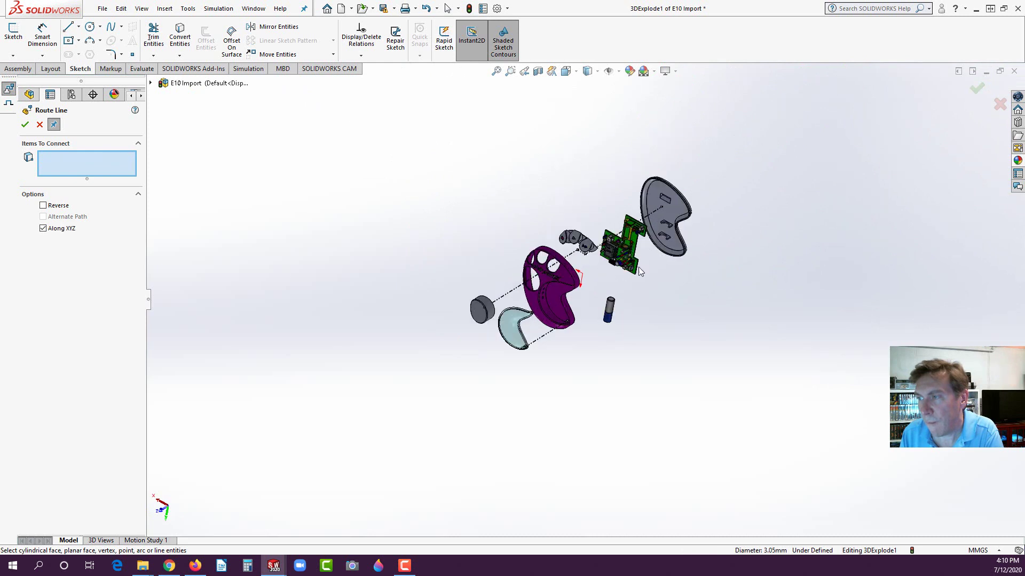
pyautogui.scroll(-4, 612, 268)
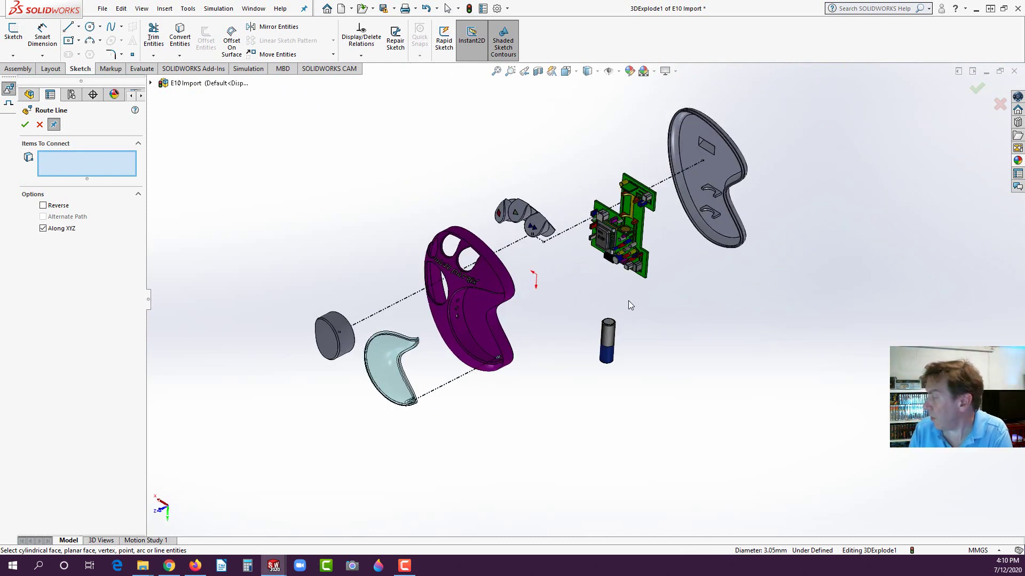
pyautogui.click(27, 126)
pyautogui.click(325, 229)
# Animate the collapse of the exploded E10 Import assembly
pyautogui.scroll(3, 325, 229)
pyautogui.scroll(-3, 650, 198)
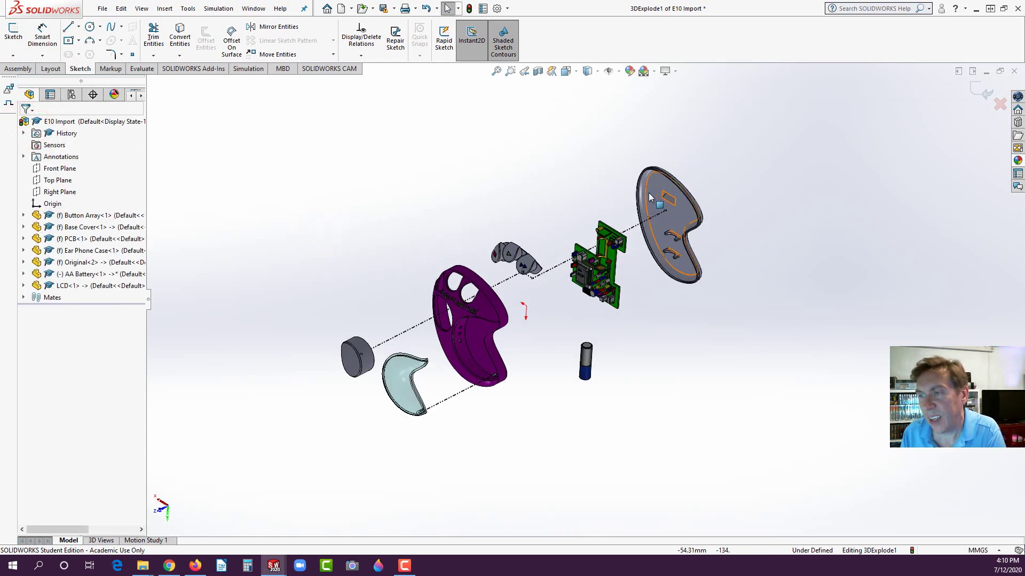
pyautogui.scroll(-1, 650, 198)
pyautogui.click(472, 173)
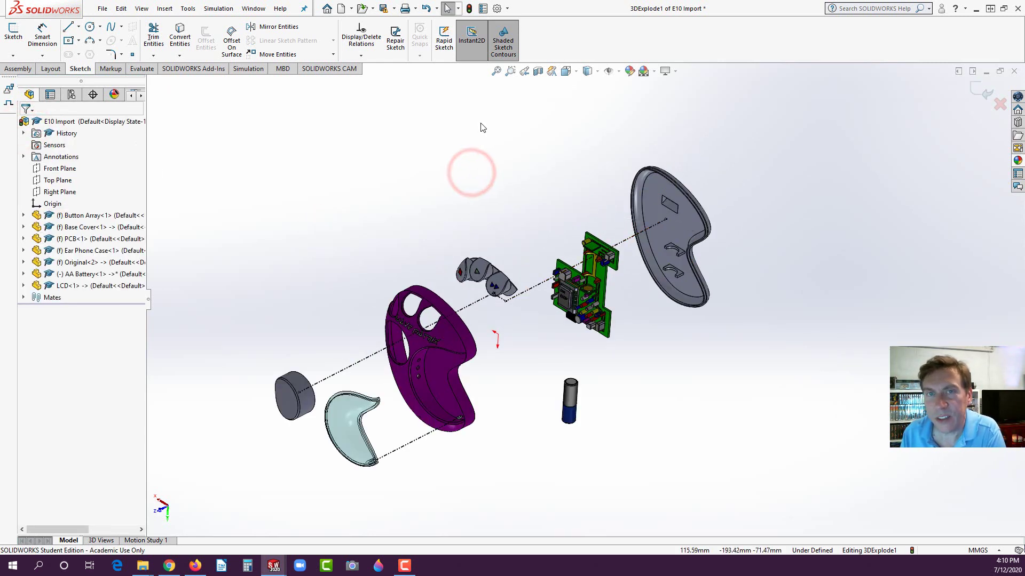
pyautogui.rightClick(101, 124)
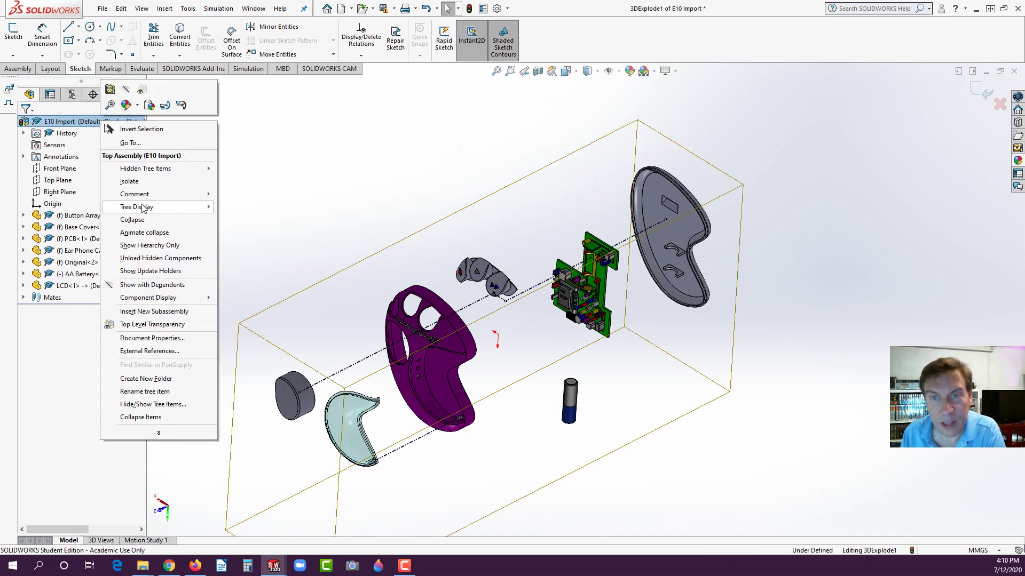
pyautogui.click(146, 234)
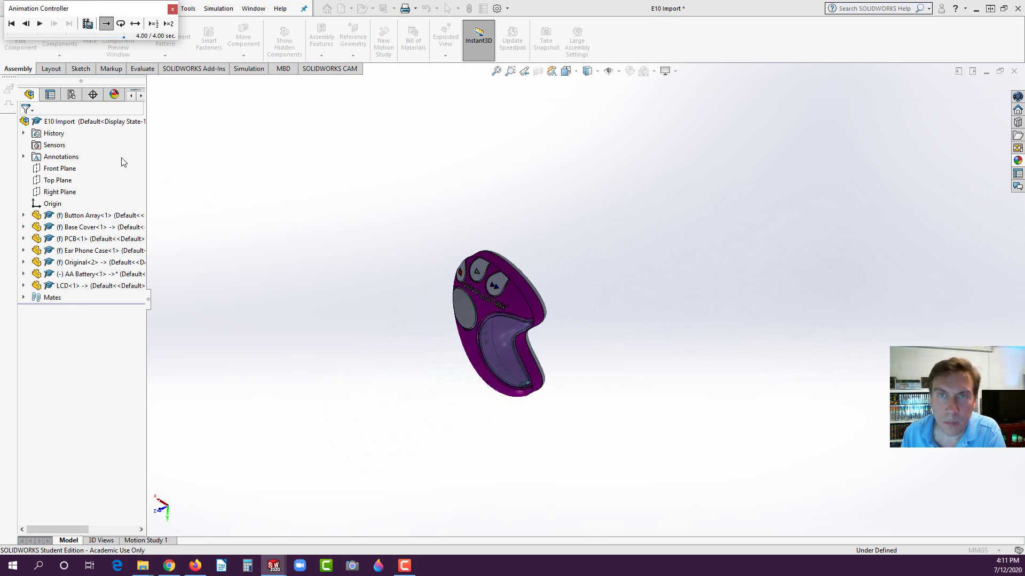
# Play the collapse animation in reciprocating mode and slow it to half speed
pyautogui.click(136, 24)
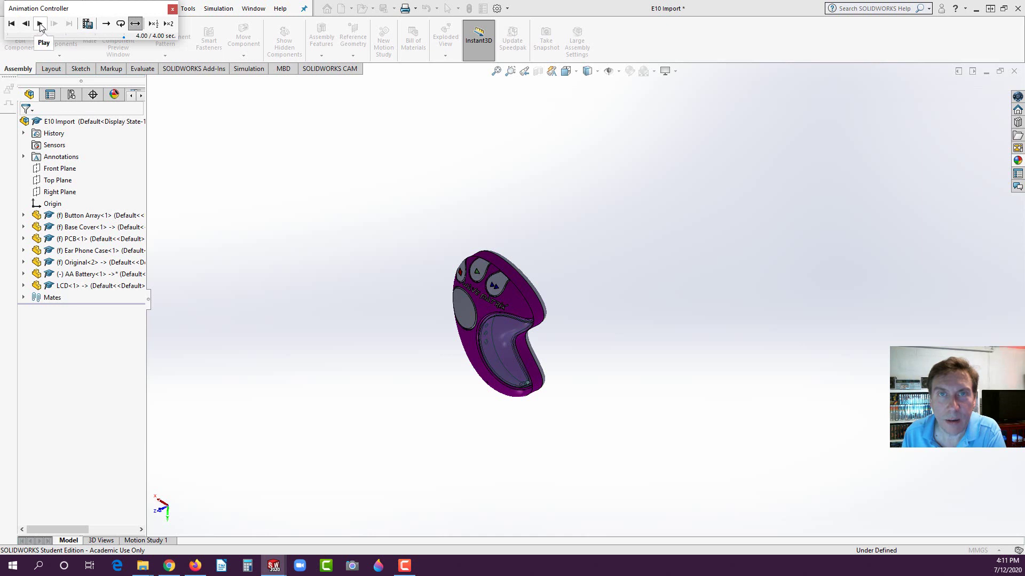
pyautogui.click(40, 24)
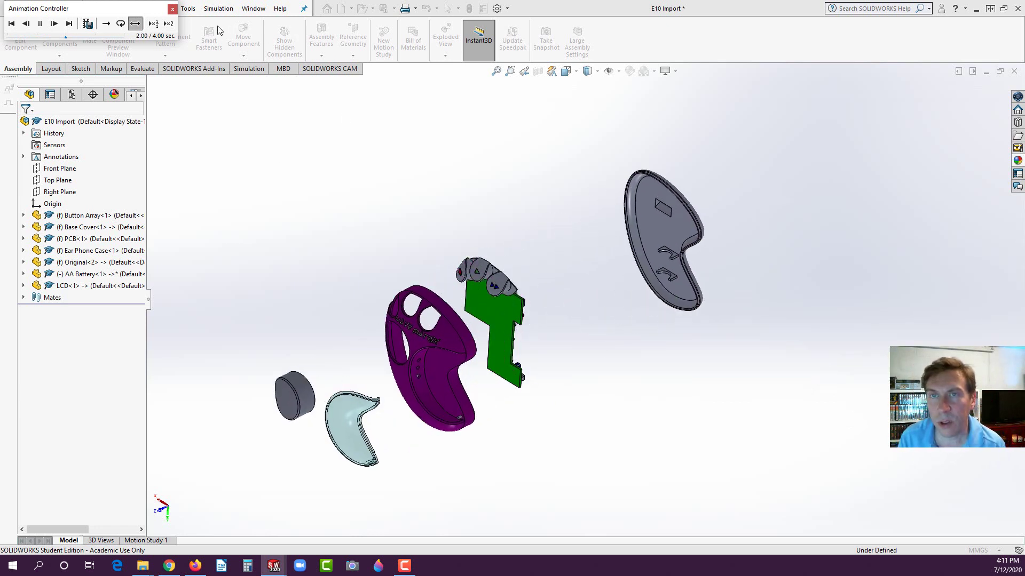
pyautogui.click(154, 24)
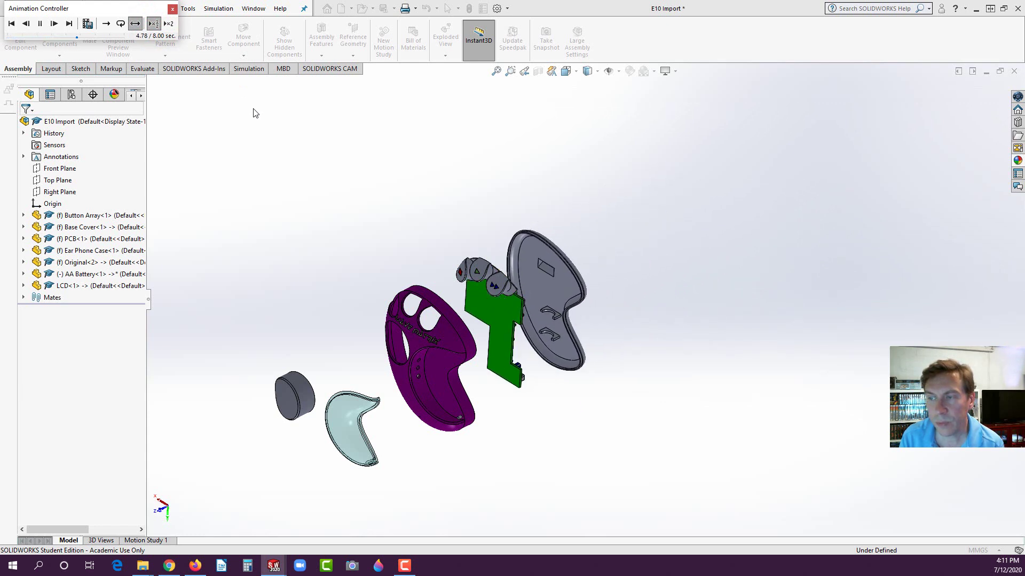
# Check the video and image file types available for saving the animation, and cancel without saving
pyautogui.click(87, 23)
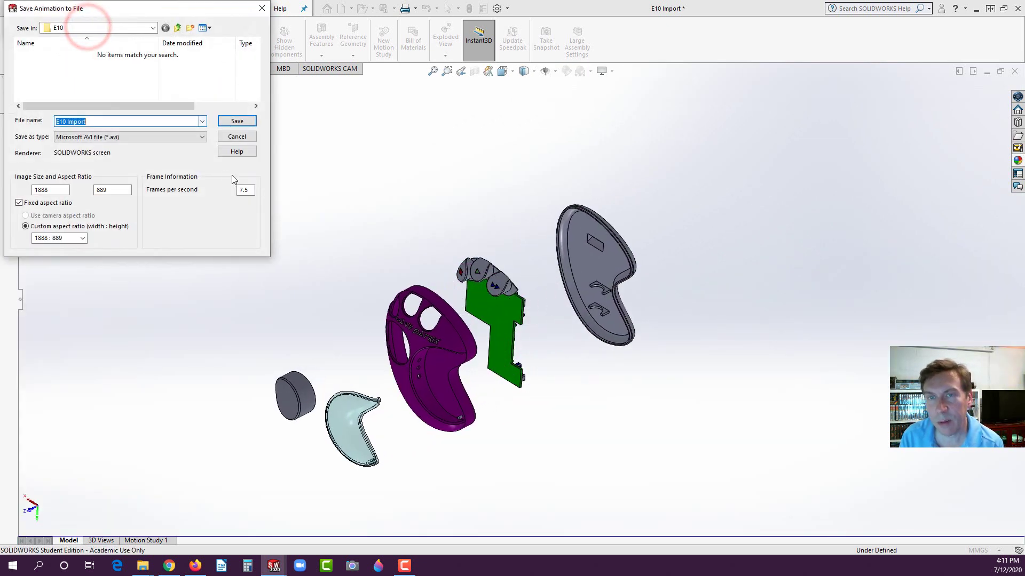
pyautogui.click(91, 137)
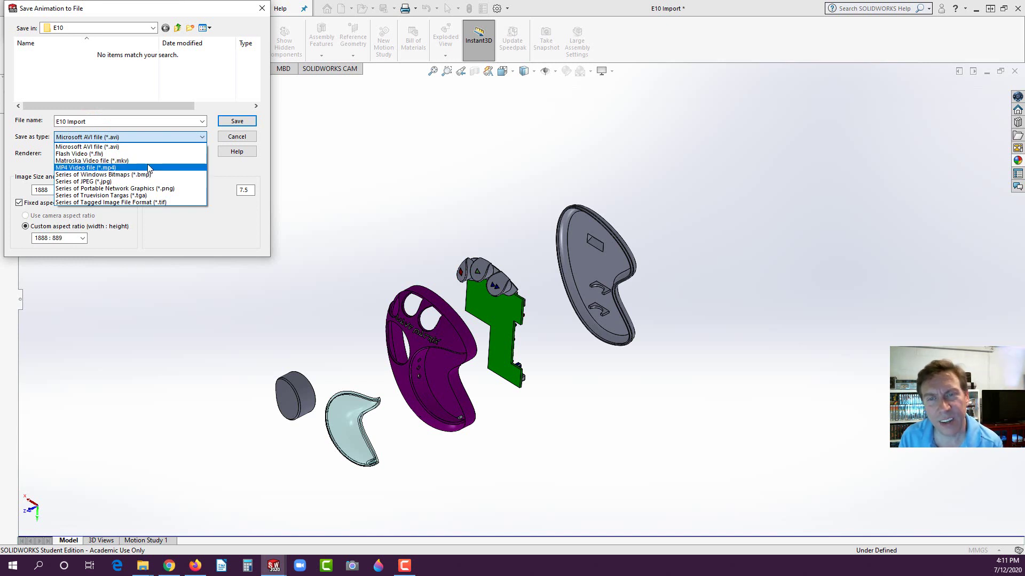
pyautogui.click(229, 138)
pyautogui.click(229, 137)
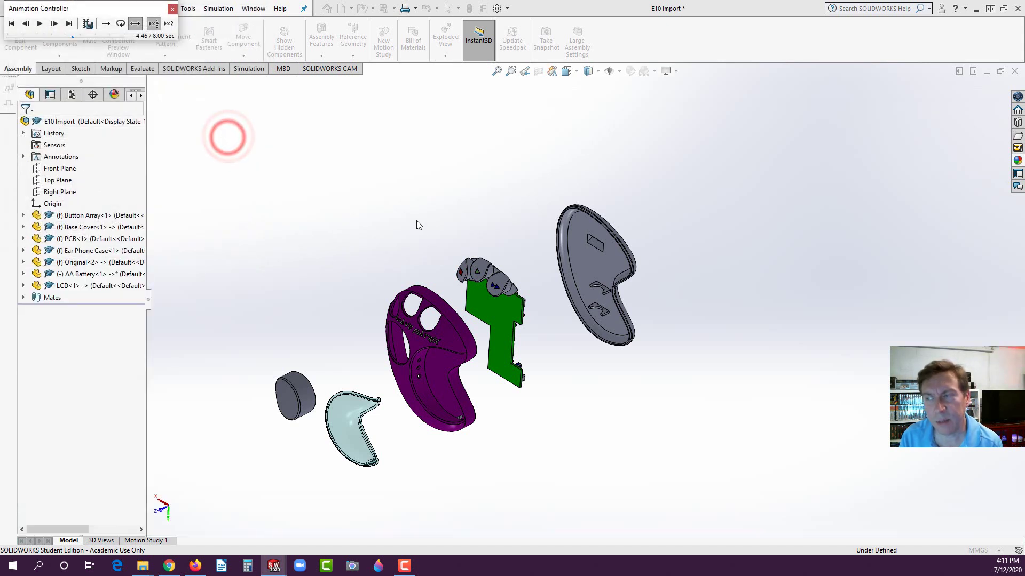
pyautogui.scroll(-2, 517, 342)
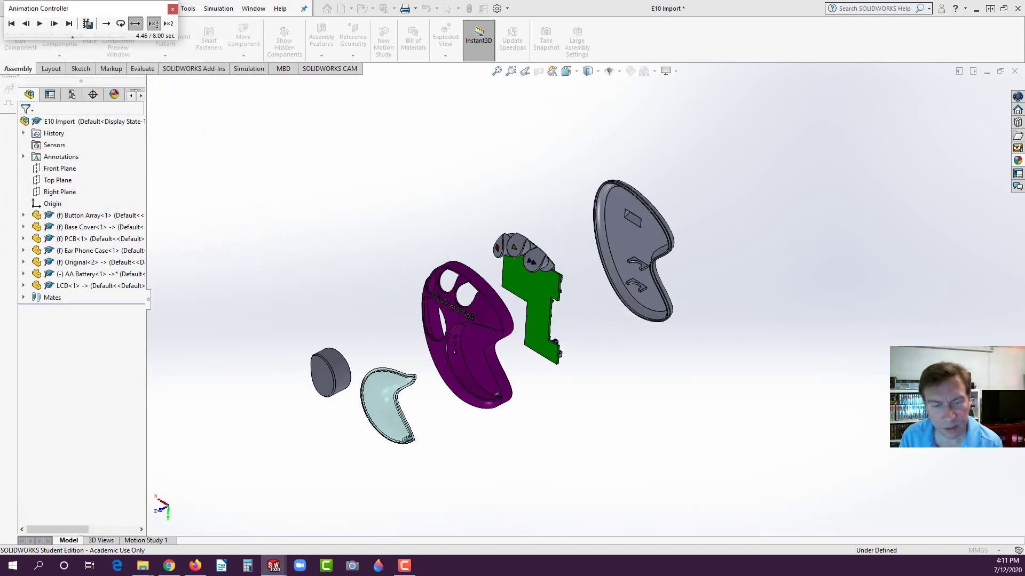
# Switch to Firefox and find the L10 Turbine Filter drawing on page 96 of the SolidWorks Basics PDF
pyautogui.scroll(-1, 447, 482)
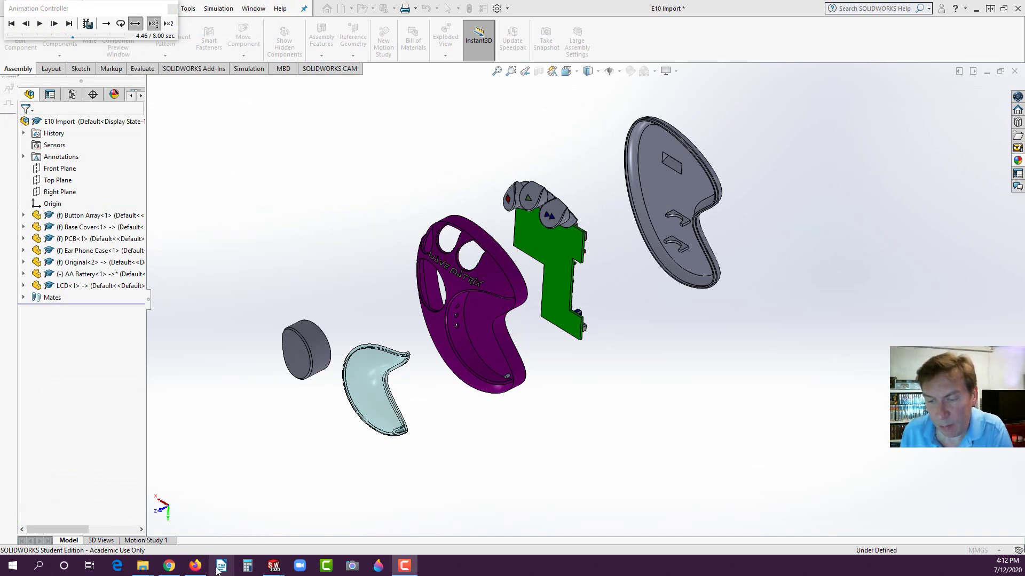
pyautogui.click(193, 564)
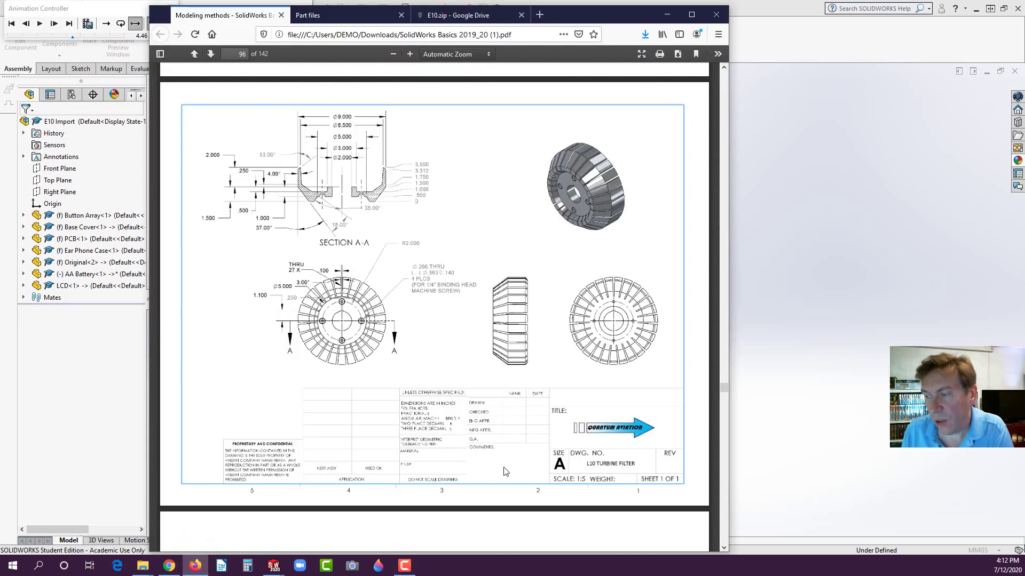
pyautogui.scroll(3, 517, 468)
pyautogui.scroll(20, 517, 468)
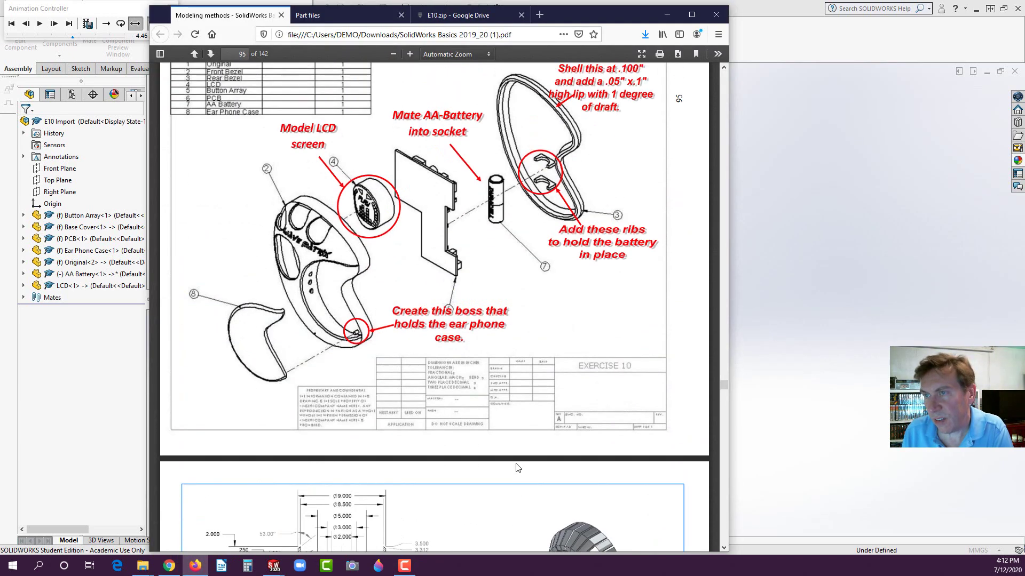
pyautogui.scroll(-20, 517, 468)
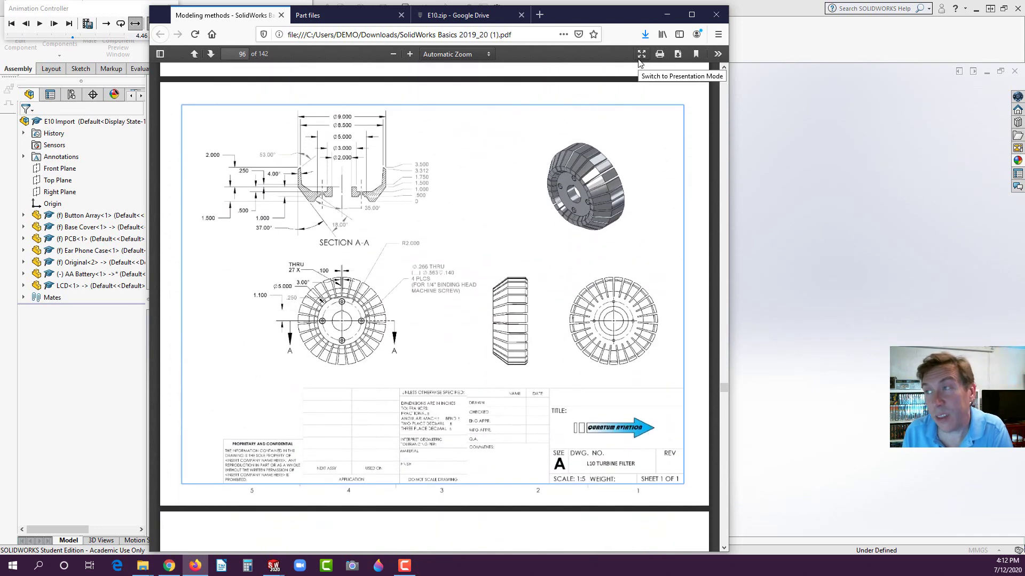
pyautogui.rightClick(528, 253)
pyautogui.click(718, 54)
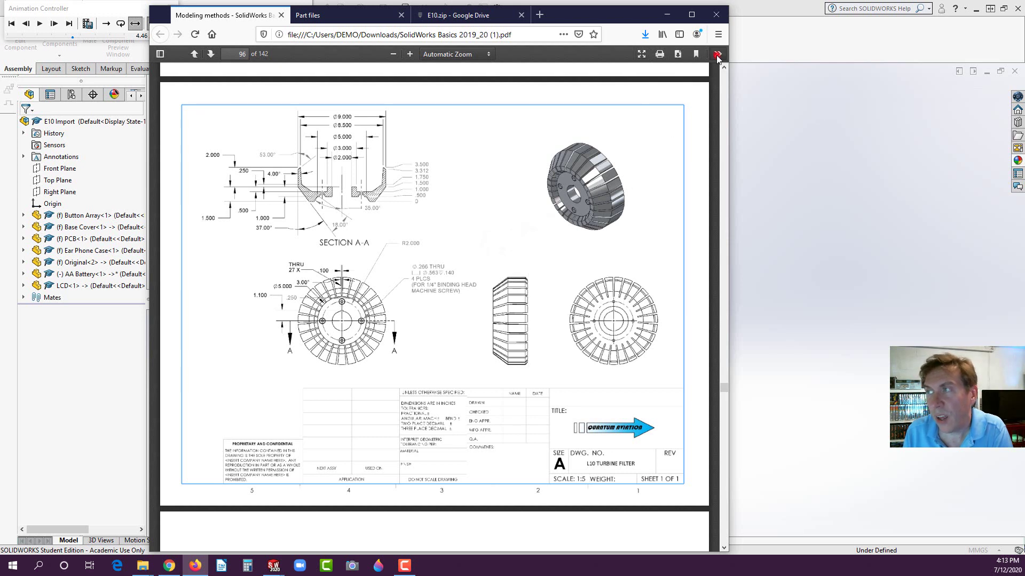
pyautogui.click(718, 54)
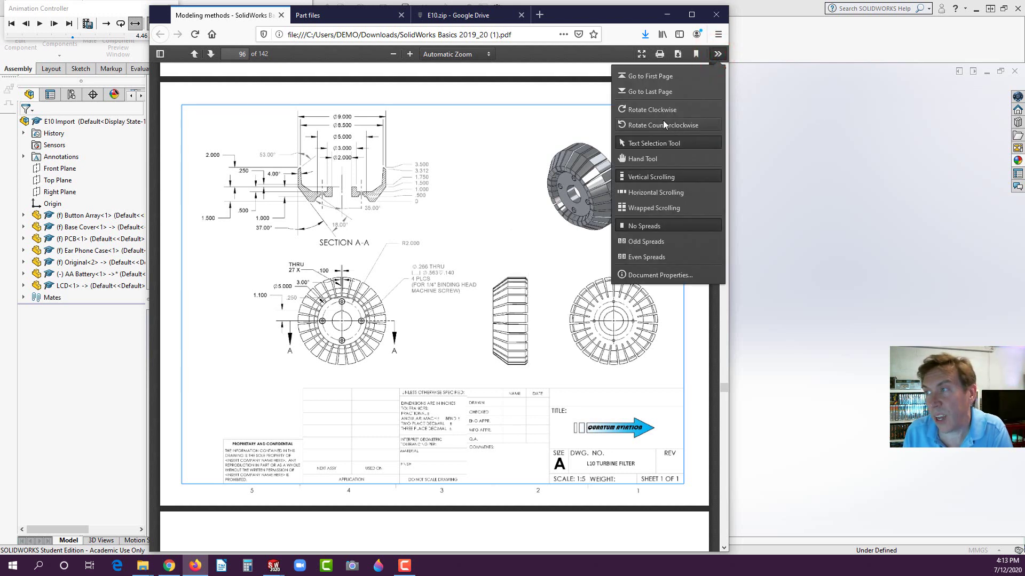
pyautogui.click(499, 214)
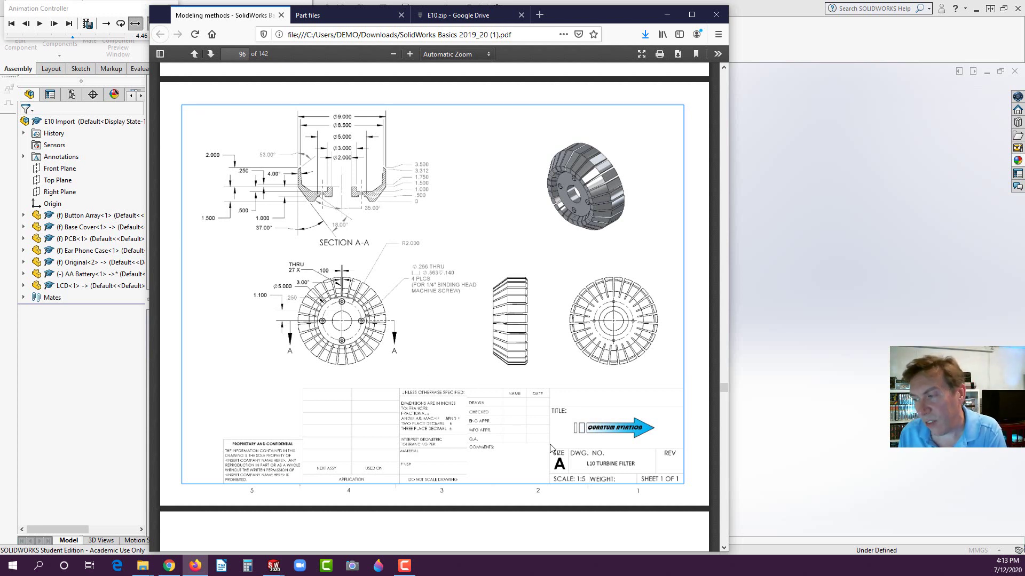
# Enlarge the L10 Turbine Filter drawing to 150% and examine its section A-A dimensions and the other views
pyautogui.click(410, 54)
pyautogui.click(410, 54)
pyautogui.click(410, 54)
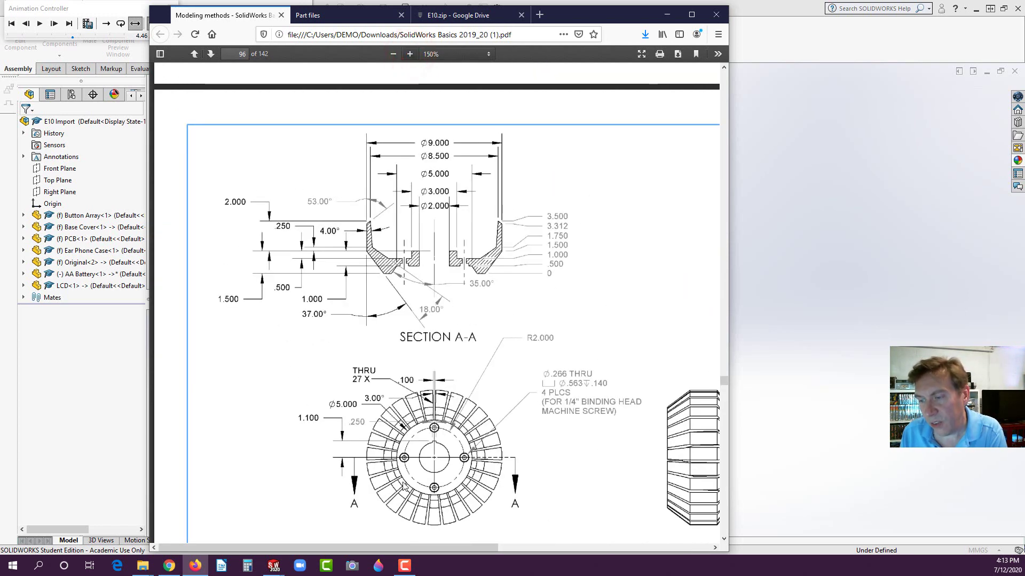
pyautogui.moveTo(386, 547)
pyautogui.mouseDown()
pyautogui.moveTo(530, 552)
pyautogui.moveTo(427, 540)
pyautogui.moveTo(510, 533)
pyautogui.mouseUp()
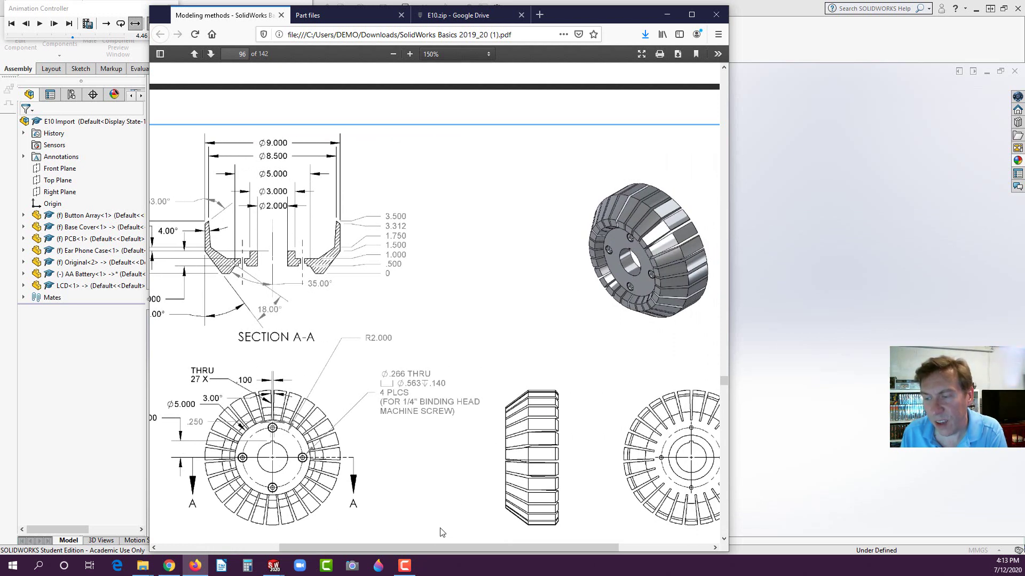
pyautogui.moveTo(425, 549); pyautogui.dragTo(360, 542)
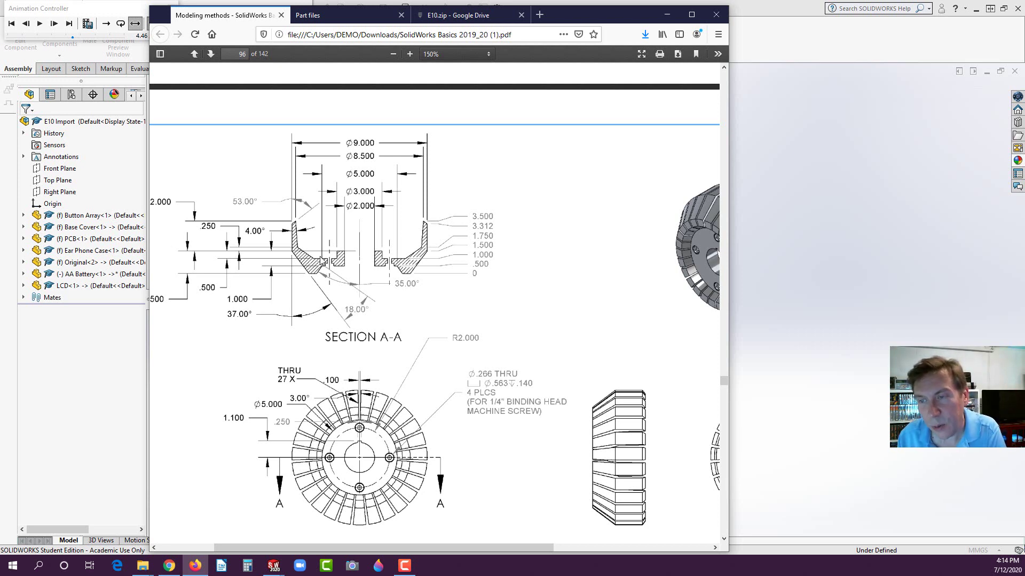
# Switch back to SOLIDWORKS and close the animation controls of the E10 Import assembly
pyautogui.click(114, 347)
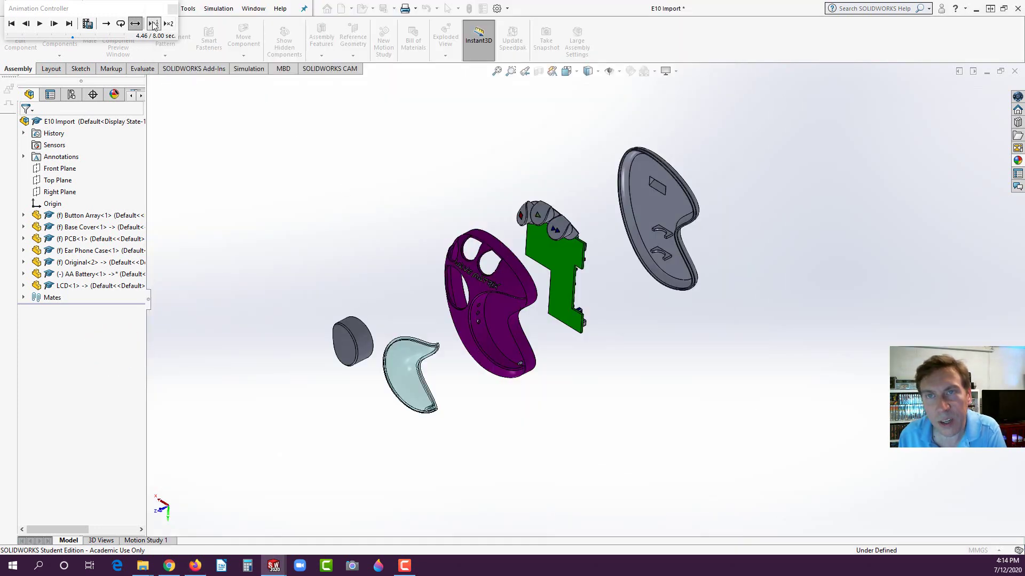
pyautogui.click(170, 9)
pyautogui.click(236, 165)
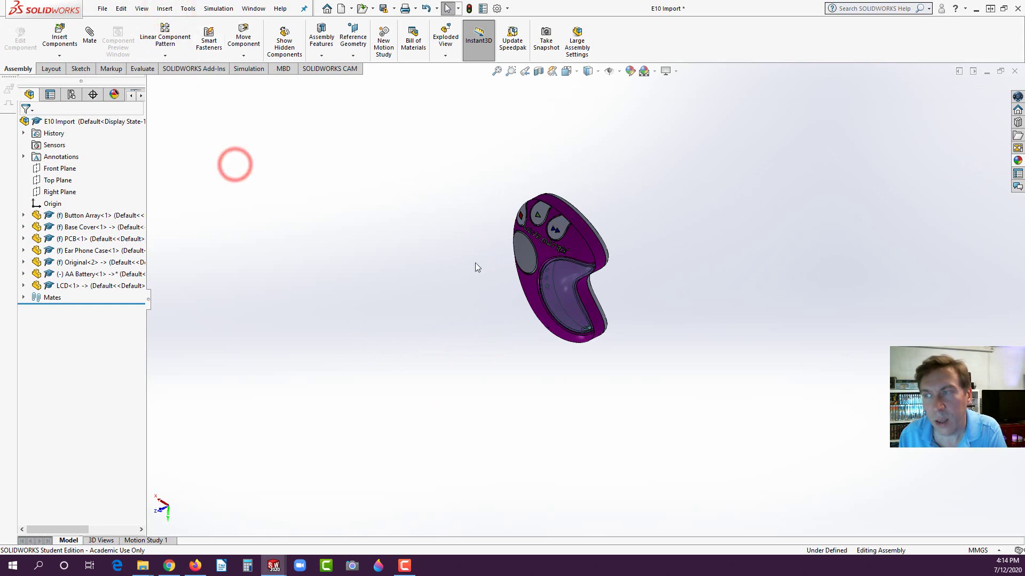
pyautogui.scroll(-2, 581, 236)
# Create a new part document and start a sketch on the Front Plane
pyautogui.click(340, 8)
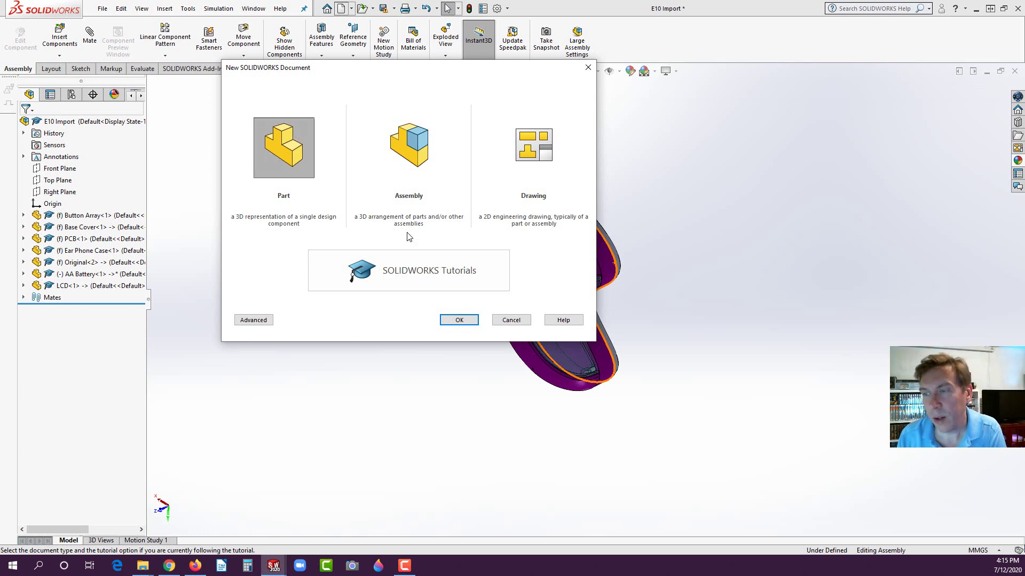
pyautogui.click(466, 319)
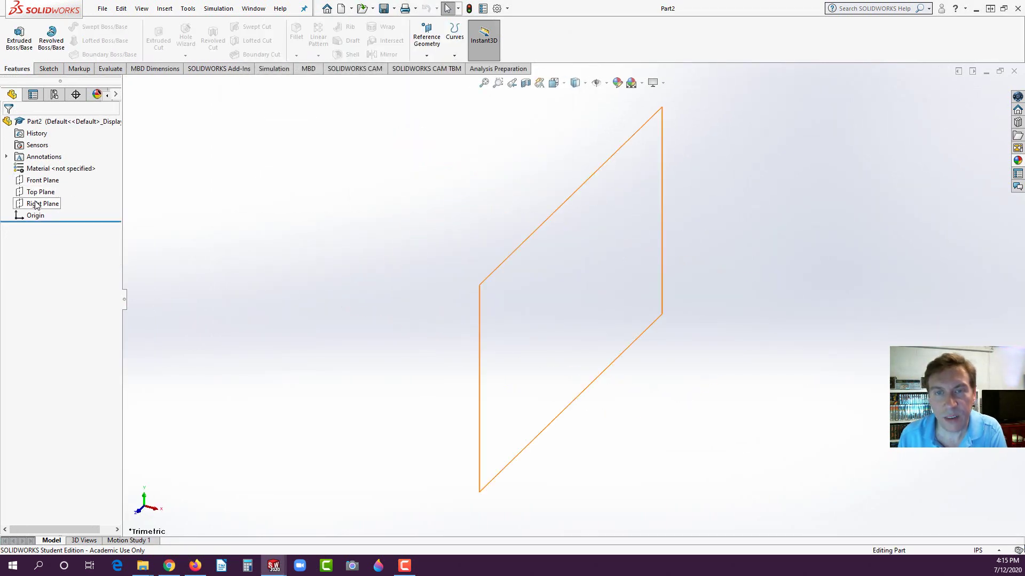
pyautogui.click(37, 183)
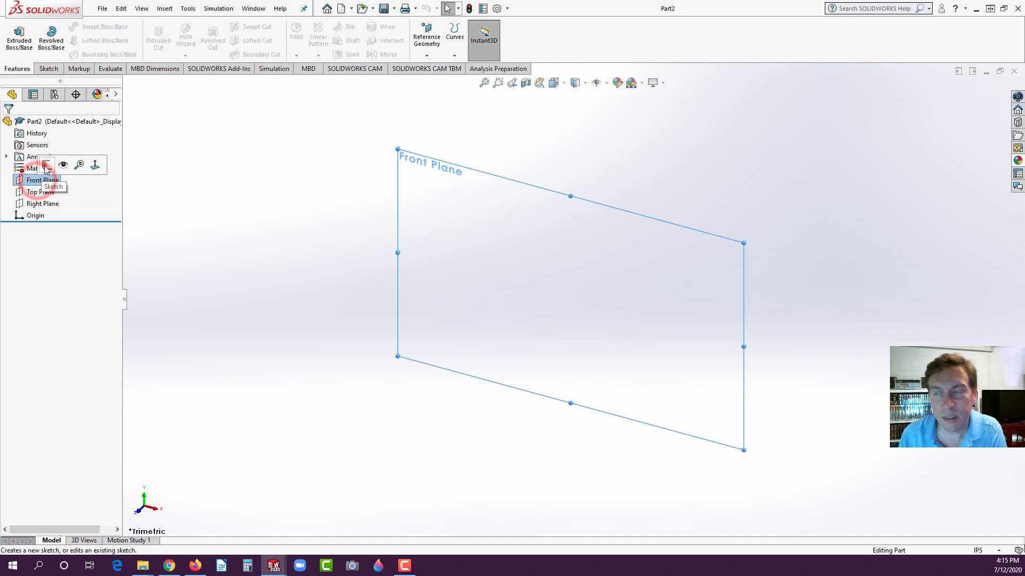
pyautogui.click(42, 166)
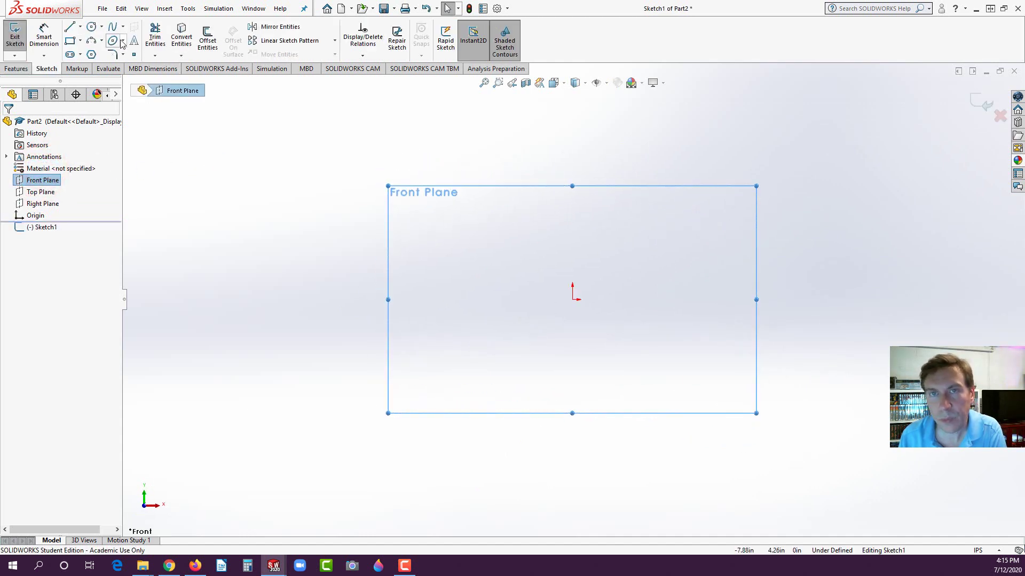
# Draw a vertical centerline upward from the origin and a horizontal centerline about 9.5 in long to the left of it
pyautogui.click(81, 26)
pyautogui.click(88, 53)
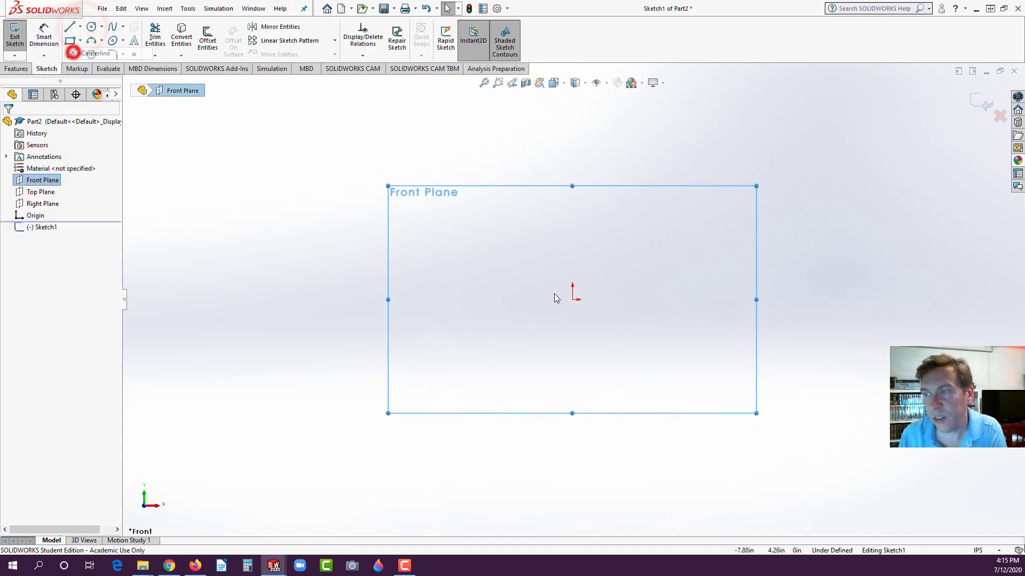
pyautogui.click(573, 299)
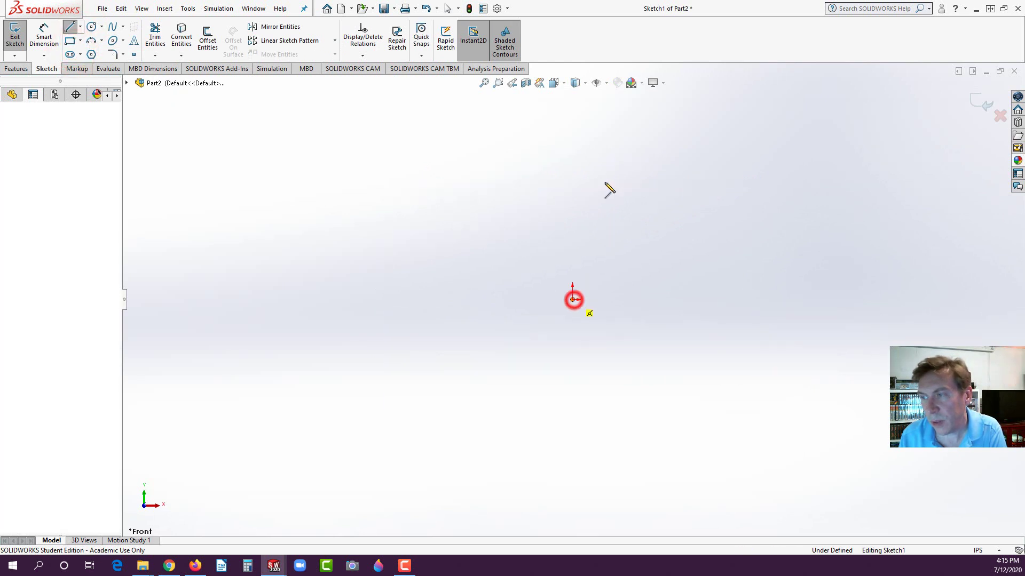
pyautogui.click(571, 156)
pyautogui.doubleClick(633, 218)
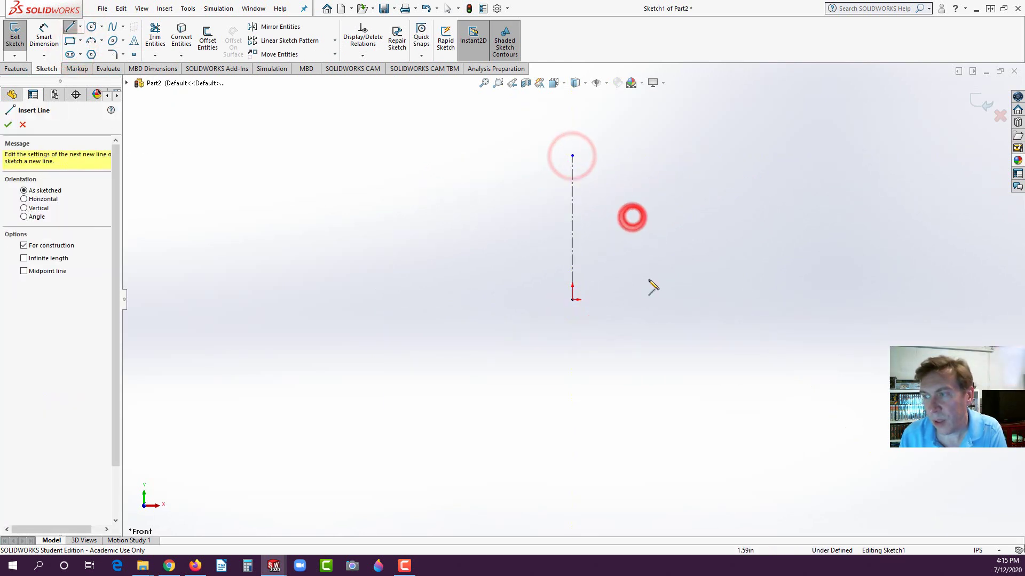
pyautogui.click(573, 299)
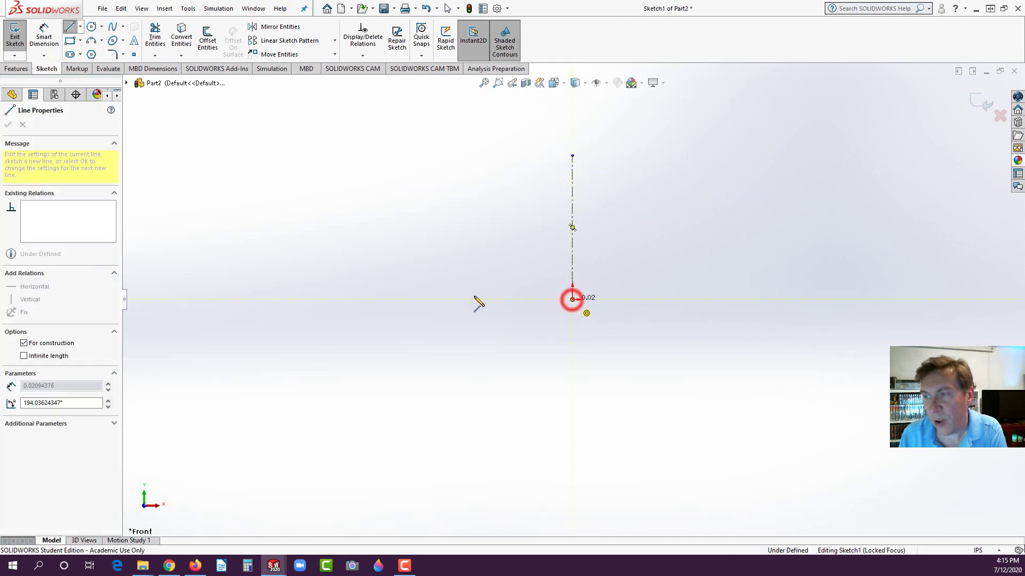
pyautogui.click(334, 300)
pyautogui.doubleClick(308, 327)
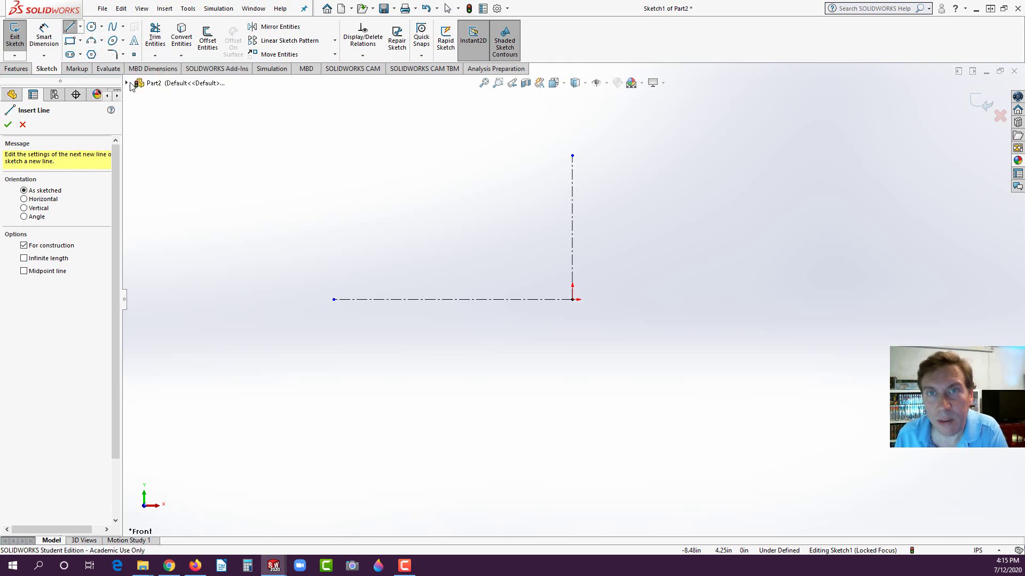
# Consult section A-A and sketch a short vertical line left of the vertical centerline, its upper end about 1.76 in above the horizontal centerline
pyautogui.click(81, 26)
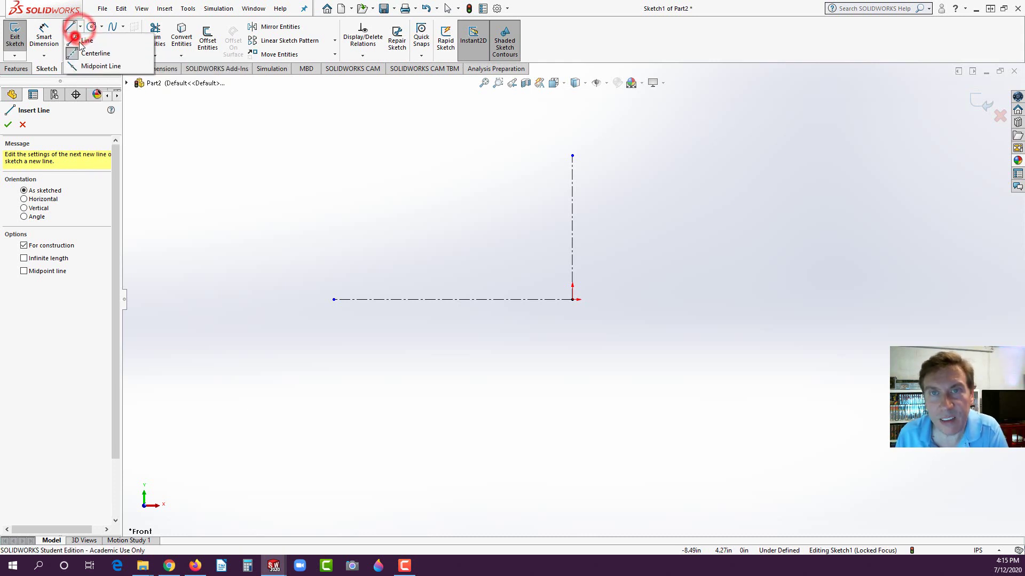
pyautogui.click(85, 41)
pyautogui.click(188, 569)
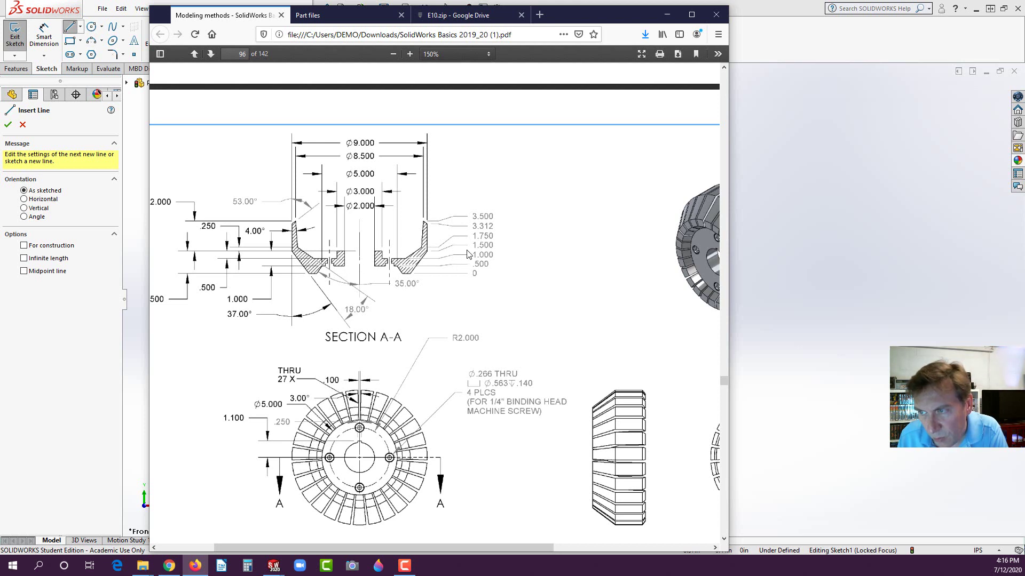
pyautogui.click(93, 338)
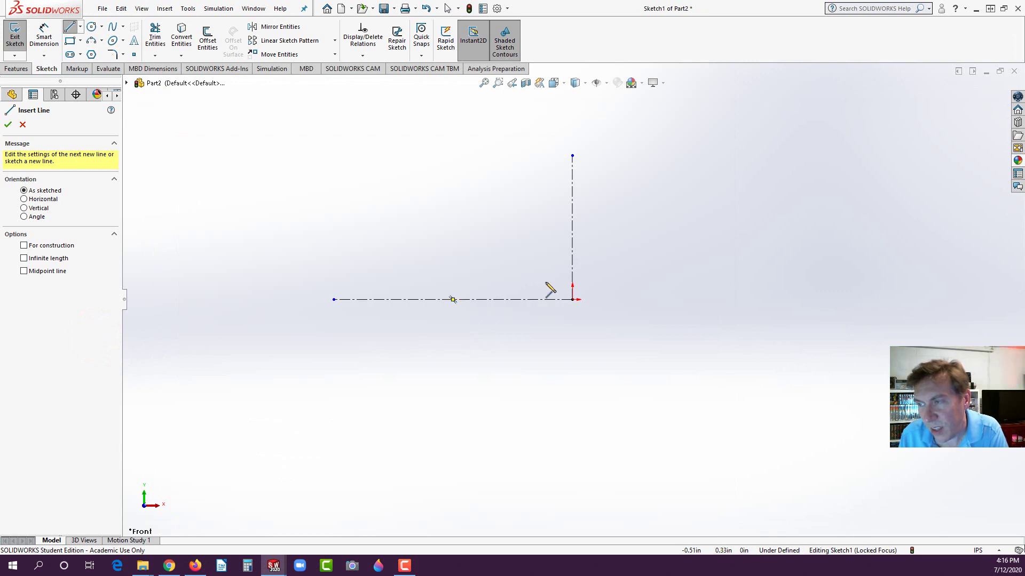
pyautogui.moveTo(547, 284); pyautogui.dragTo(547, 256)
pyautogui.press('Escape')
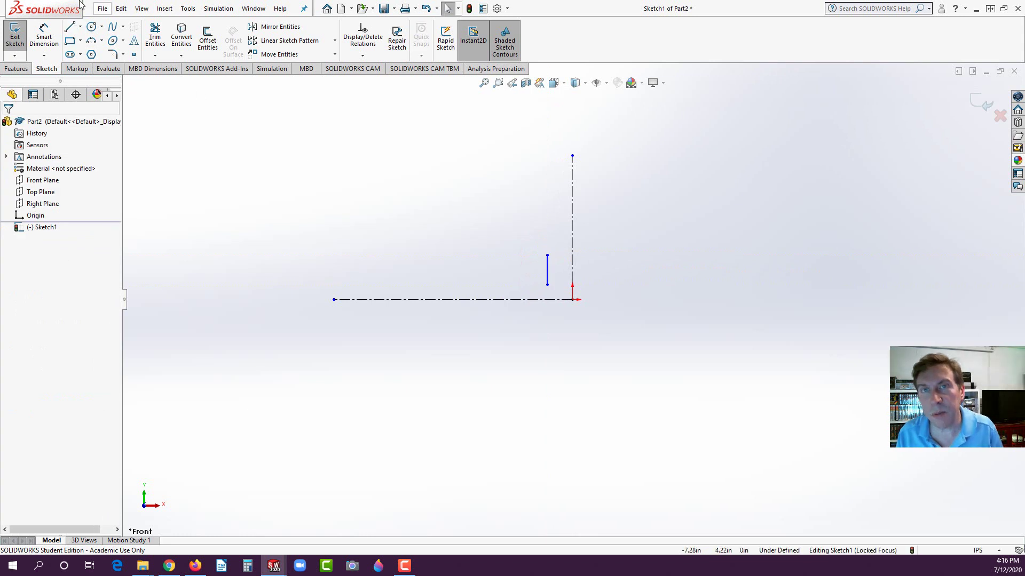
# Dimension the short line across the vertical centerline as a 2.00 in diameter
pyautogui.click(44, 32)
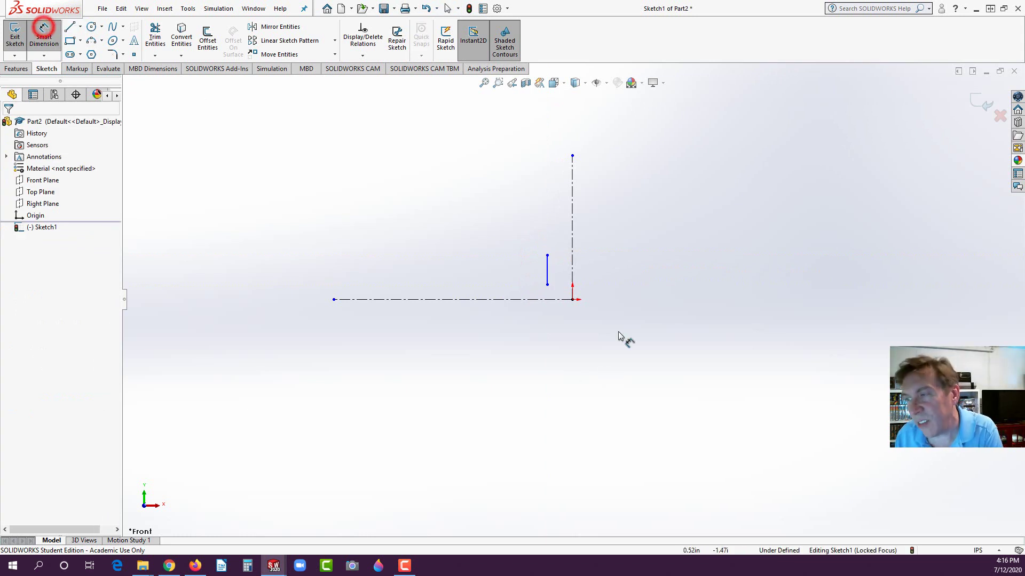
pyautogui.click(548, 267)
pyautogui.click(573, 264)
pyautogui.click(642, 217)
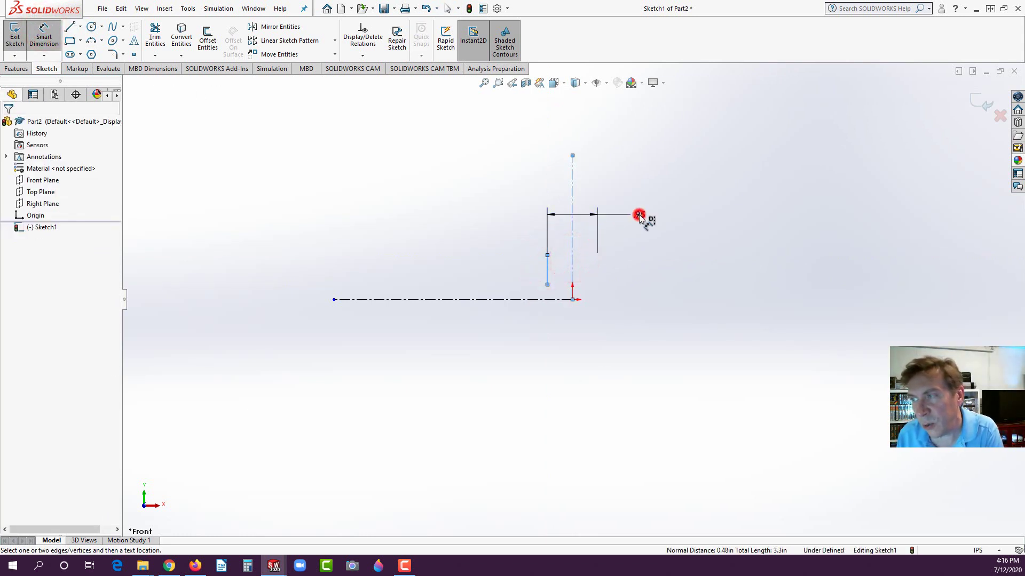
pyautogui.write('2')
pyautogui.press('Return')
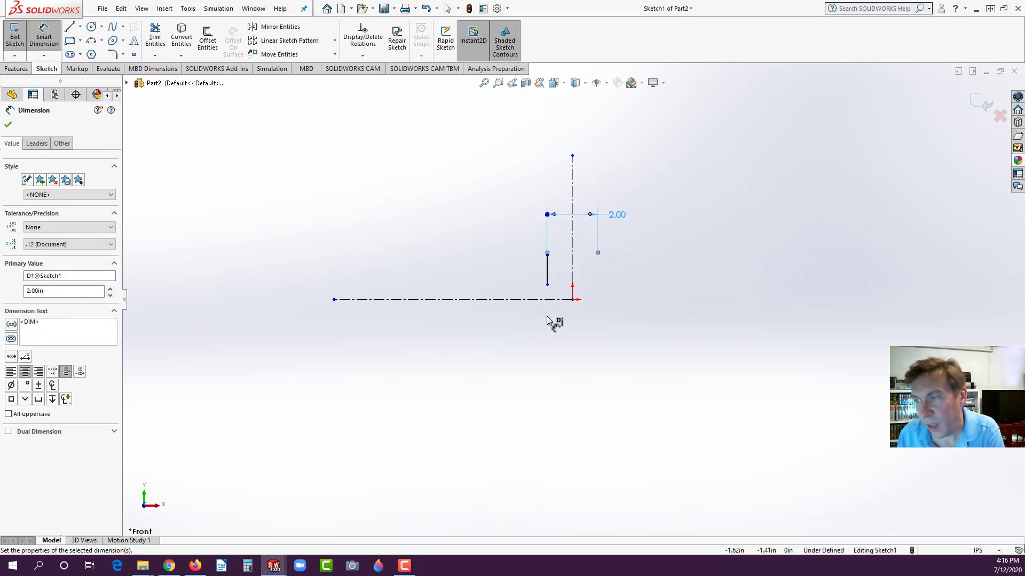
# Dimension the short line's originally upper endpoint 0.50 in above the horizontal centerline
pyautogui.click(547, 256)
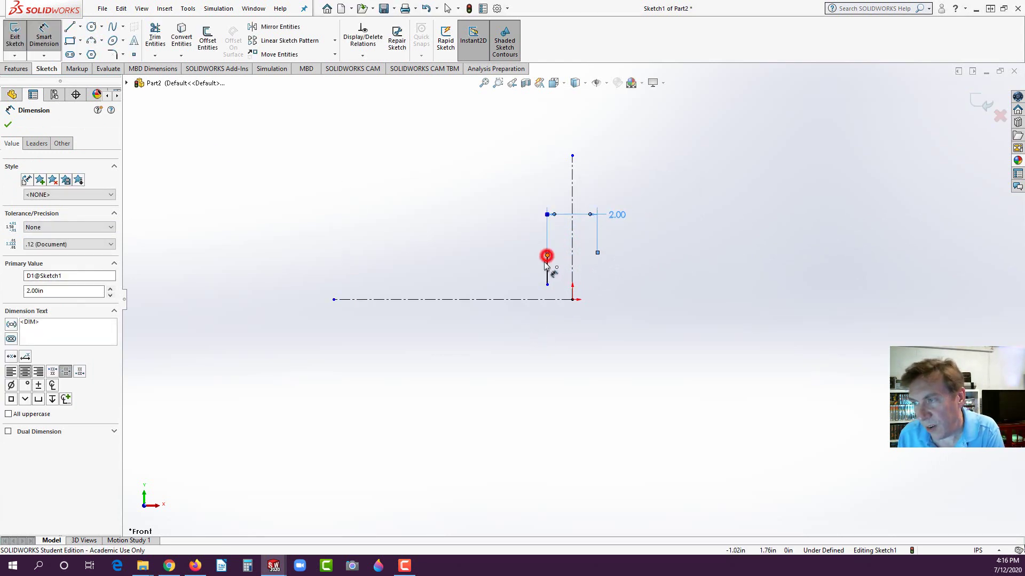
pyautogui.click(529, 298)
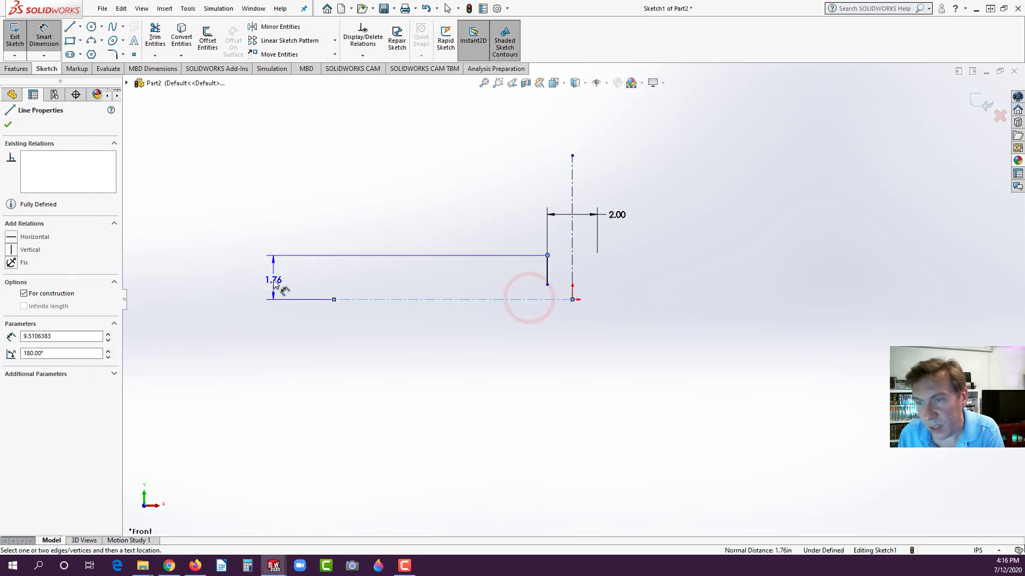
pyautogui.click(273, 279)
pyautogui.write('.5')
pyautogui.press('Return')
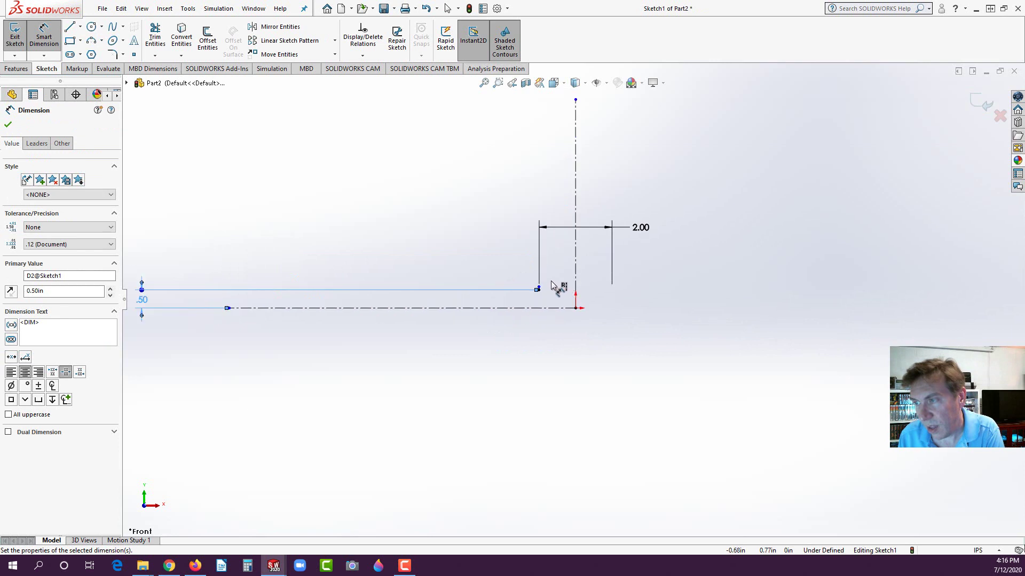
# Move the short line's free endpoint to about 0.22 in above the horizontal centerline and consult section A-A in the PDF drawing
pyautogui.scroll(-8, 555, 292)
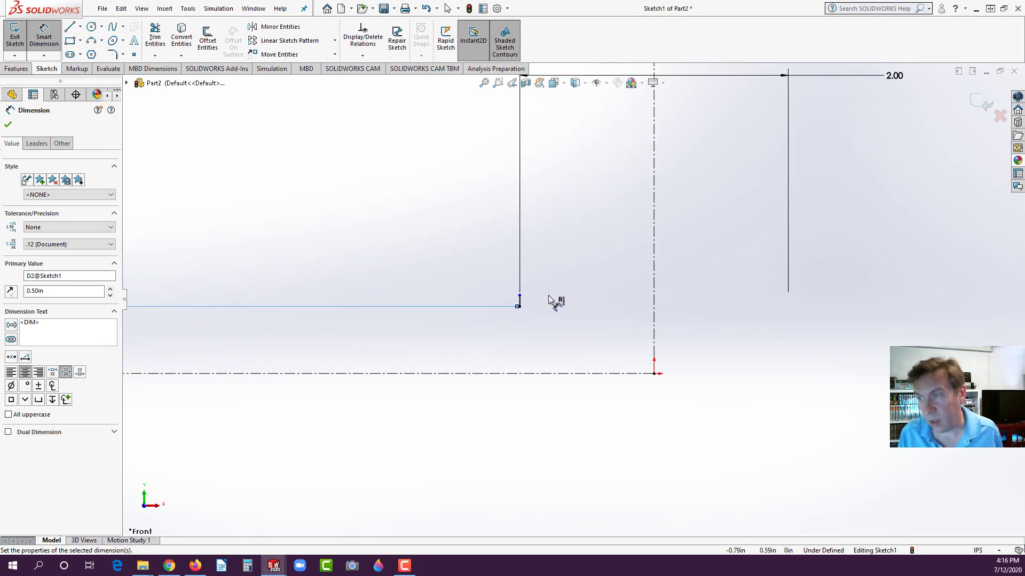
pyautogui.press('Escape')
pyautogui.click(522, 304)
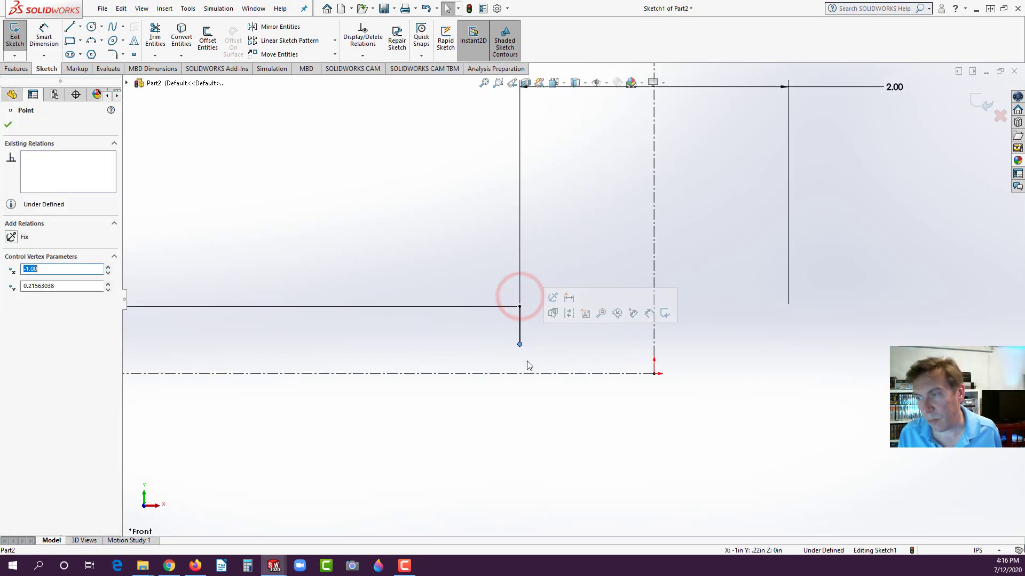
pyautogui.scroll(8, 526, 367)
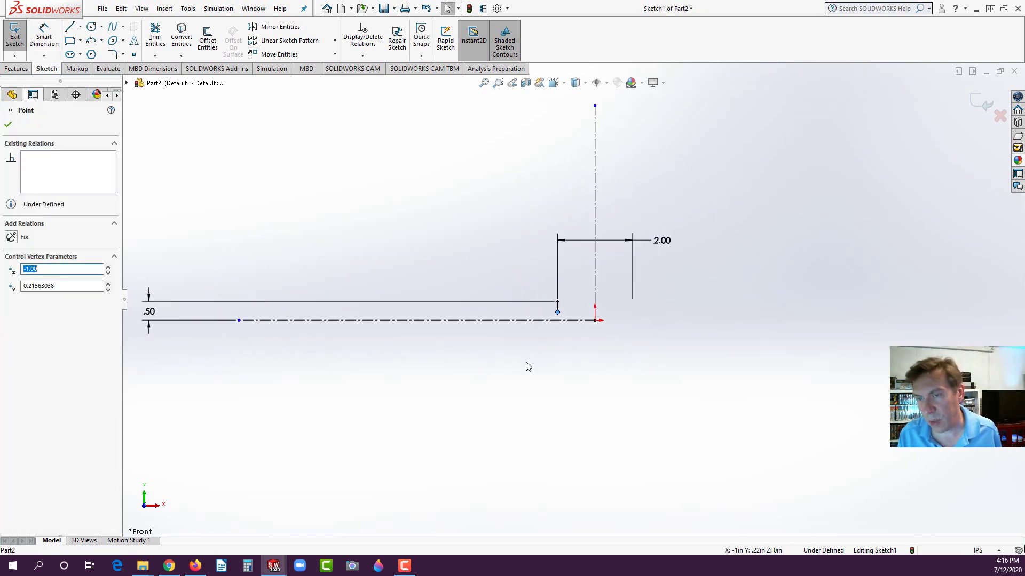
pyautogui.click(196, 566)
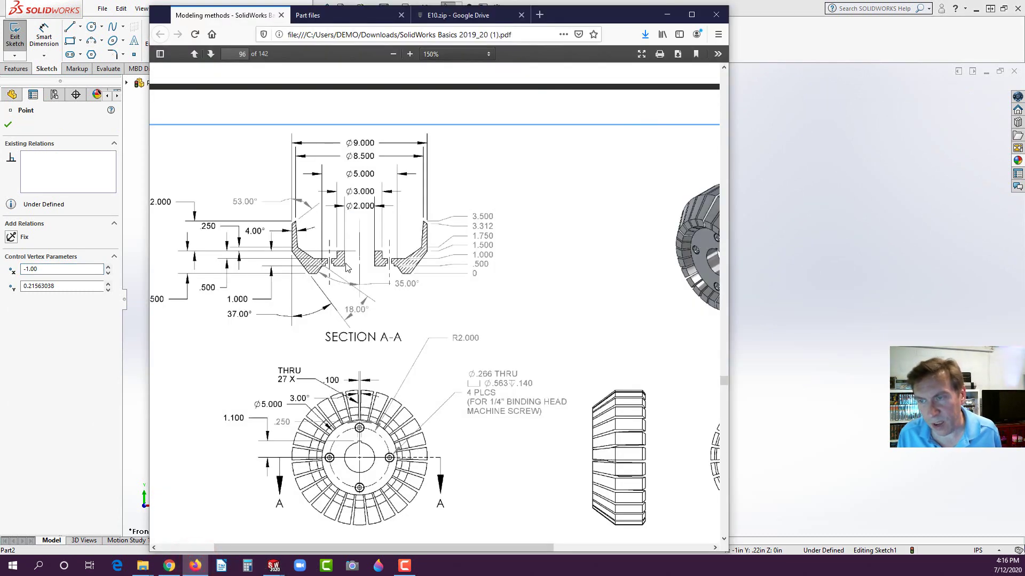
# Consult section A-A in the PDF drawing and set the height dimension of the short line's upper endpoint to 1.50 in
pyautogui.scroll(2, 212, 321)
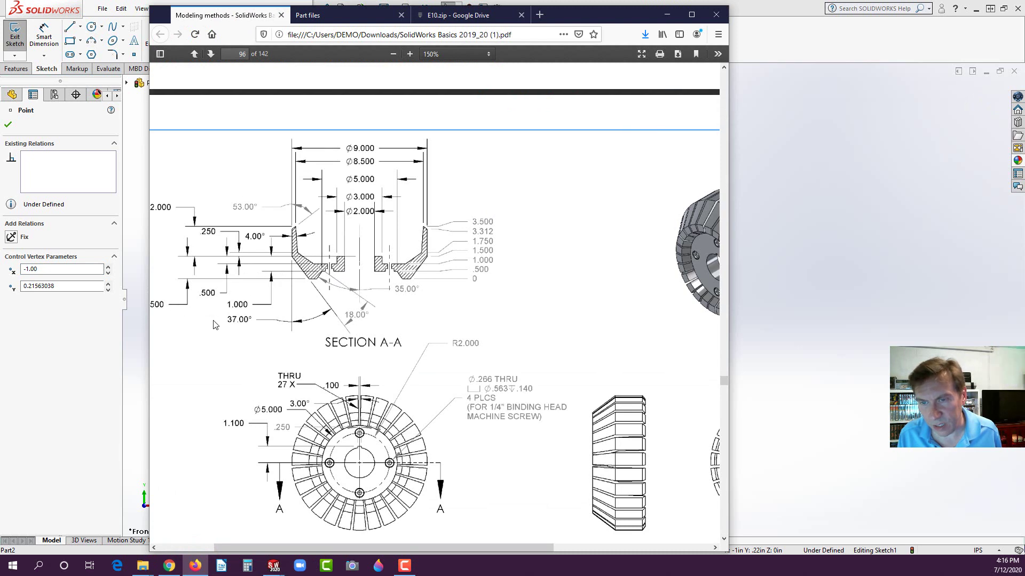
pyautogui.scroll(-2, 215, 323)
pyautogui.moveTo(375, 549); pyautogui.dragTo(367, 550)
pyautogui.click(45, 363)
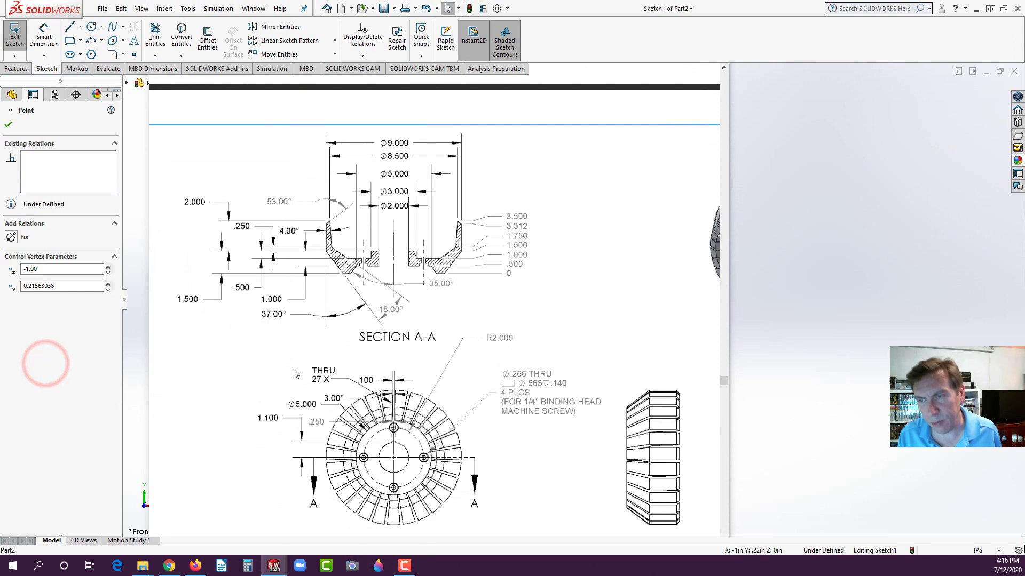
pyautogui.click(329, 306)
pyautogui.doubleClick(328, 306)
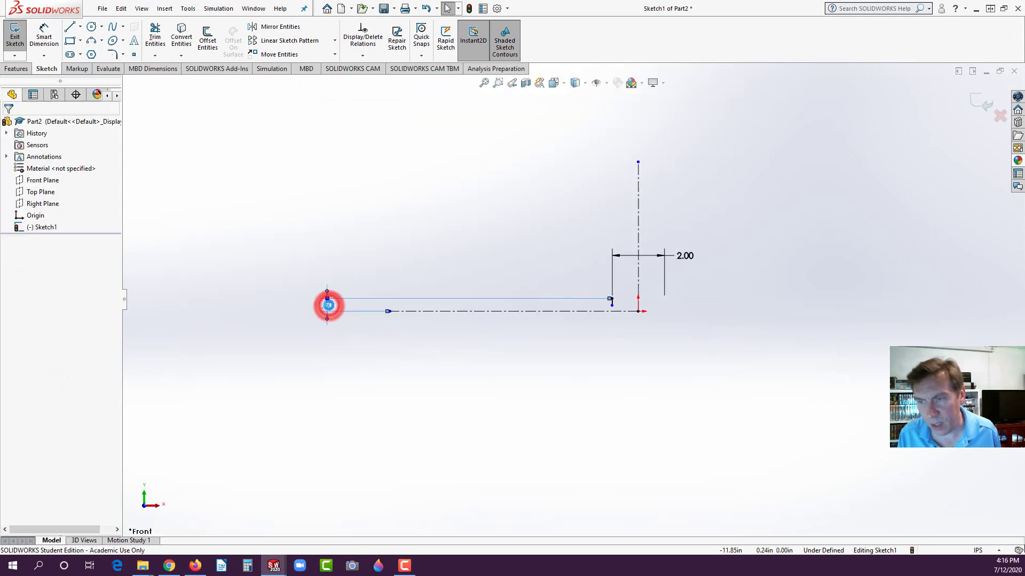
pyautogui.write('1.5')
pyautogui.press('Return')
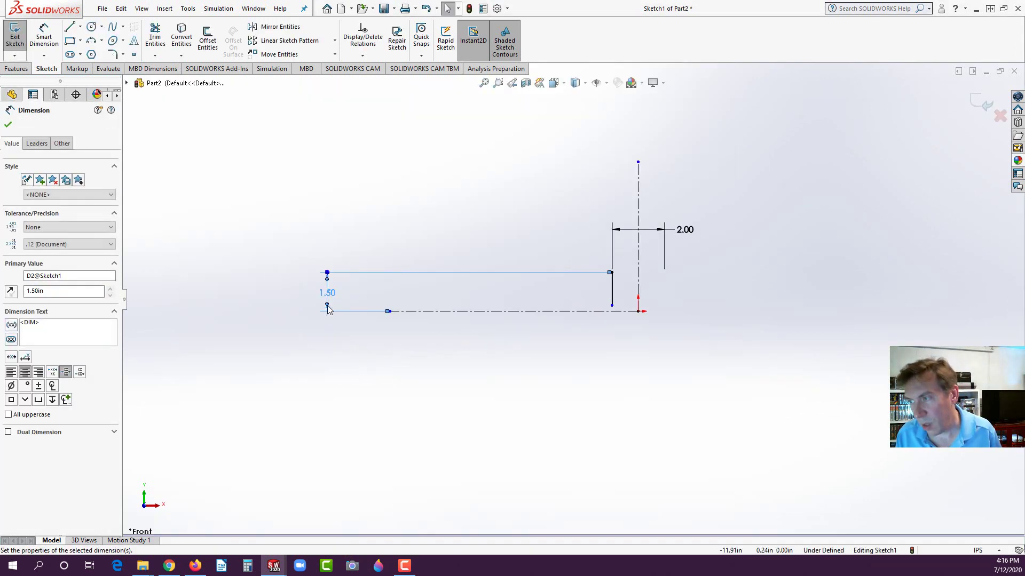
pyautogui.click(609, 337)
# Check section A-A, dimension the short line's lower endpoint 0.50 in above the horizontal centerline, and place that dimension well clear of the profile on the left
pyautogui.scroll(-3, 613, 299)
pyautogui.scroll(-1, 612, 295)
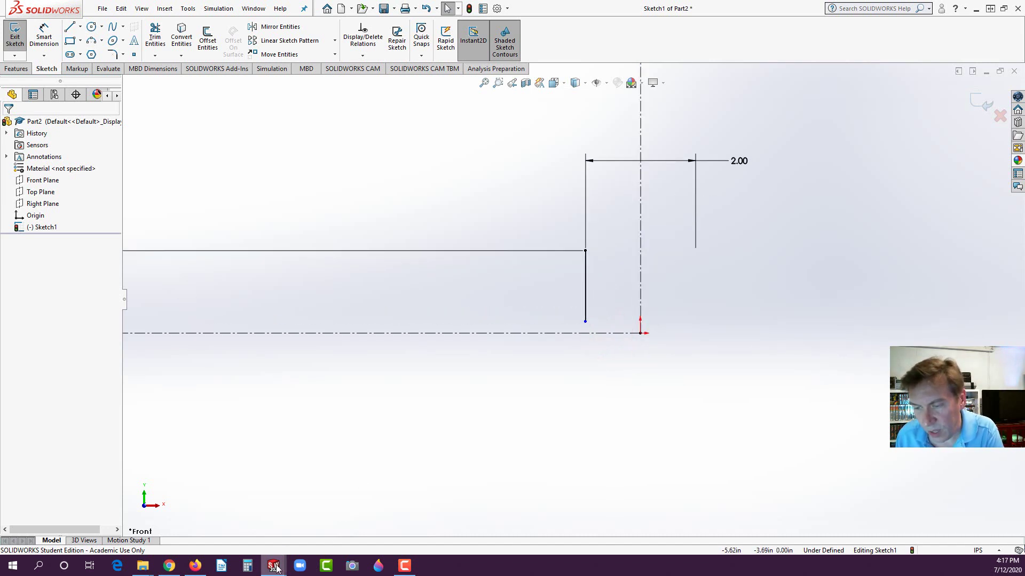
pyautogui.click(195, 566)
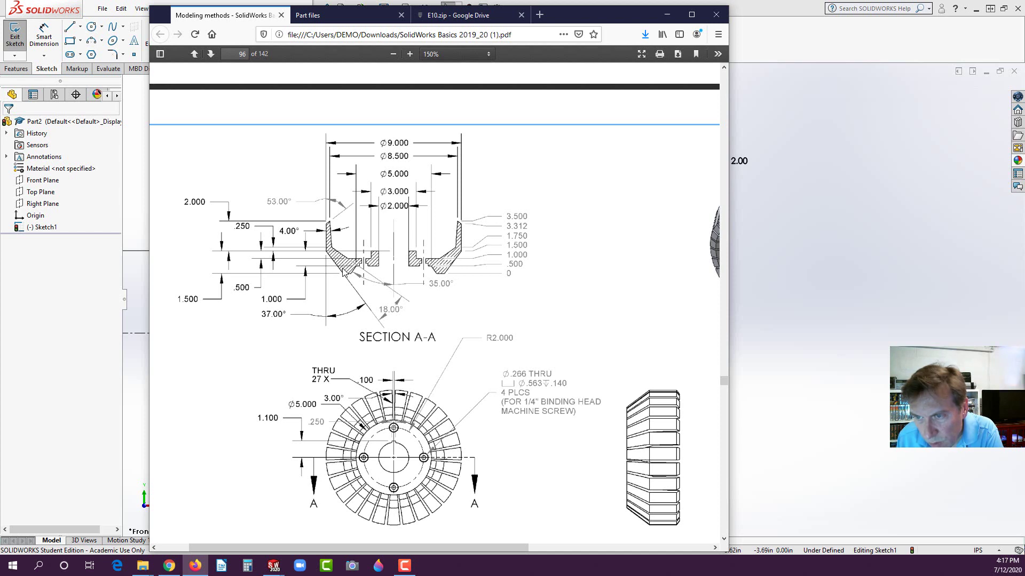
pyautogui.click(42, 350)
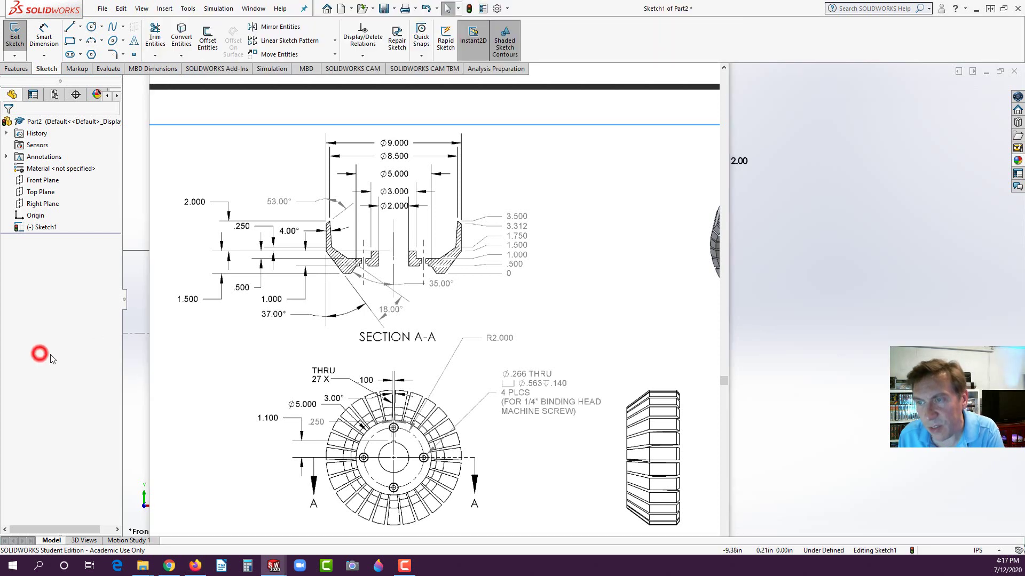
pyautogui.click(44, 36)
pyautogui.click(566, 309)
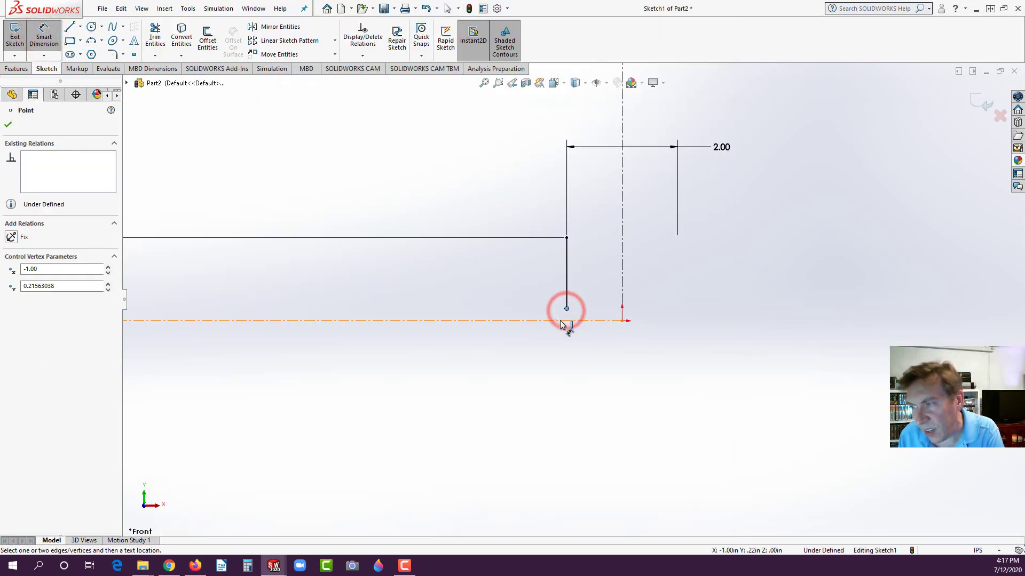
pyautogui.click(561, 320)
pyautogui.click(467, 294)
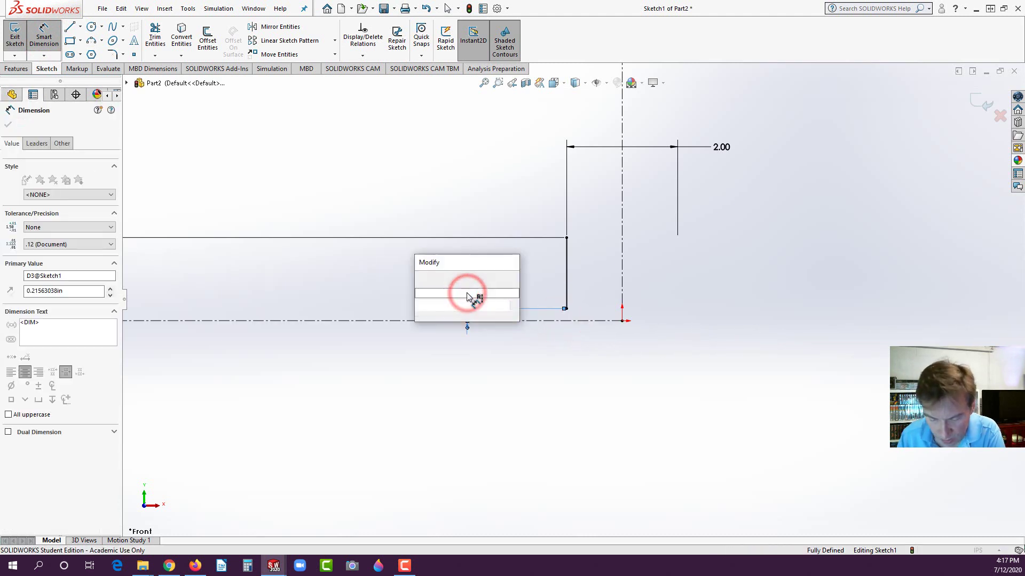
pyautogui.write('.5')
pyautogui.press('Return')
pyautogui.click(394, 372)
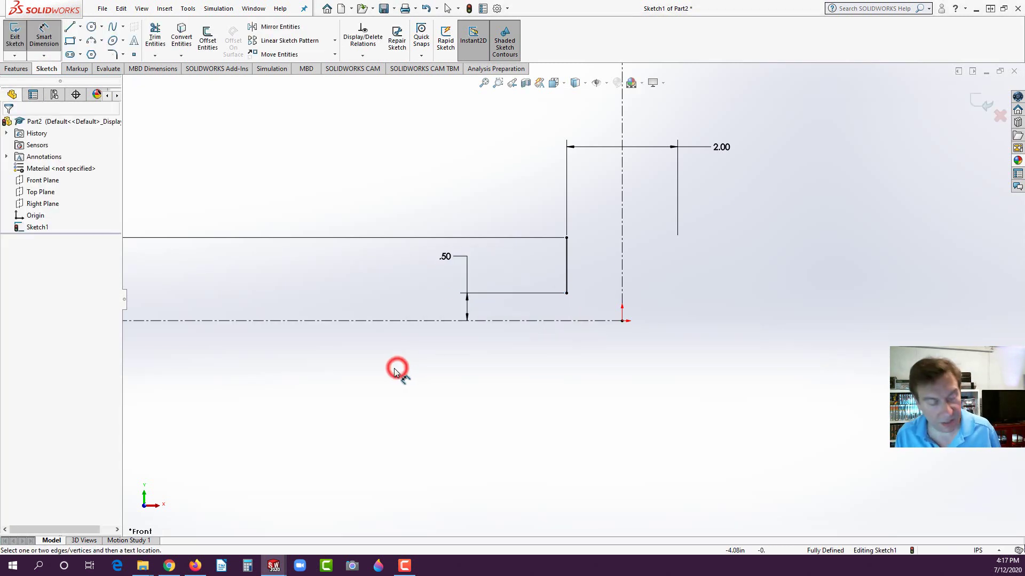
pyautogui.press('Escape')
pyautogui.moveTo(448, 260); pyautogui.dragTo(123, 286)
pyautogui.click(382, 418)
# After consulting section A-A, sketch connected lines from the short line's lower endpoint: horizontally left, about 0.56 in slanting down to the horizontal centerline, and left along it
pyautogui.scroll(-2, 597, 288)
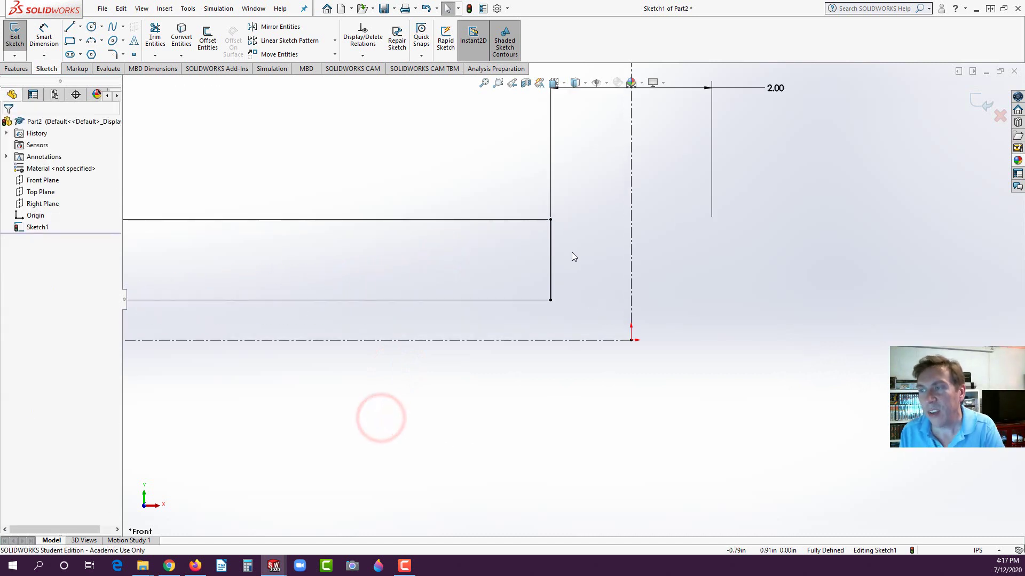
pyautogui.click(70, 31)
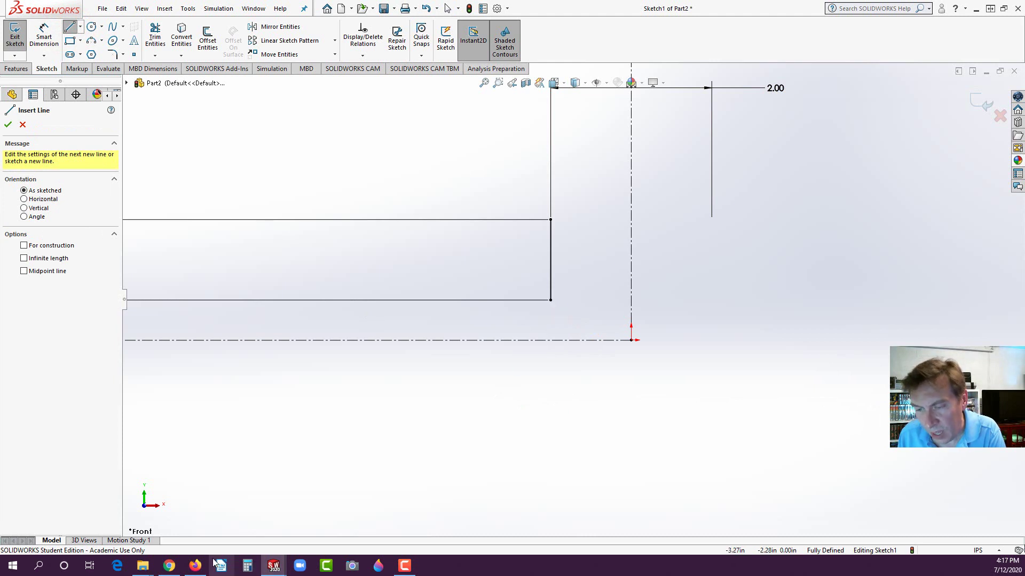
pyautogui.click(195, 565)
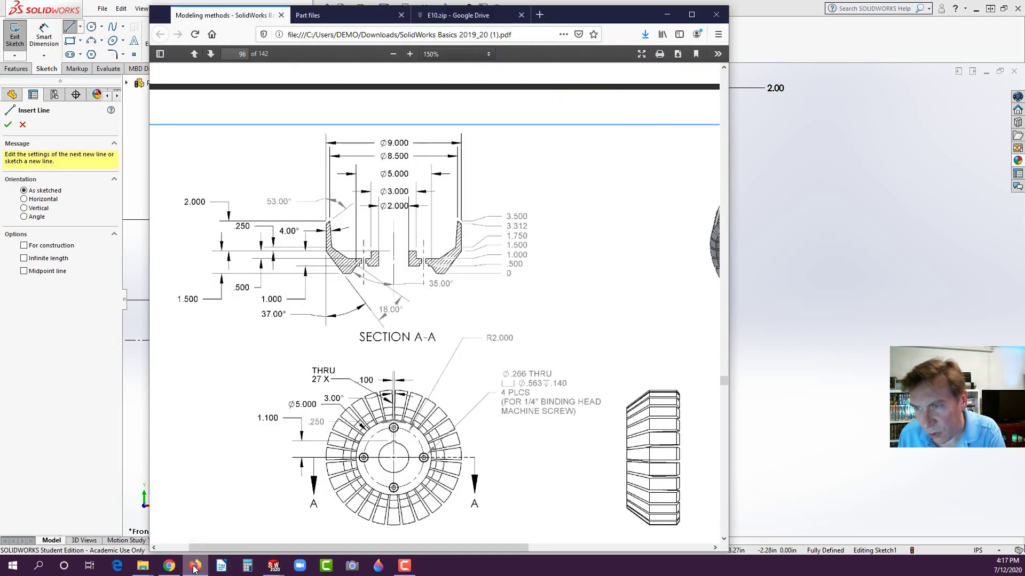
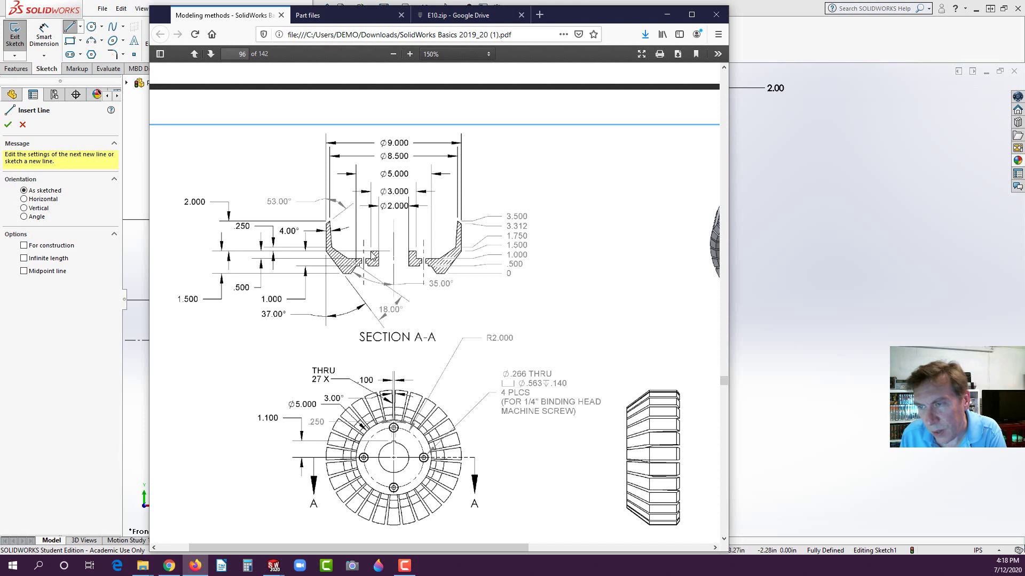
pyautogui.click(66, 340)
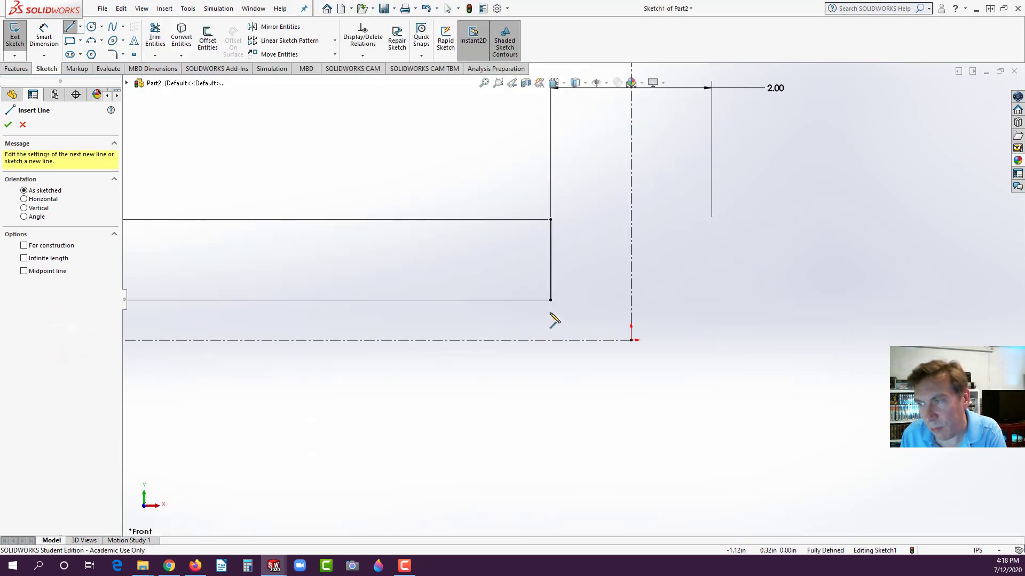
pyautogui.scroll(2, 603, 342)
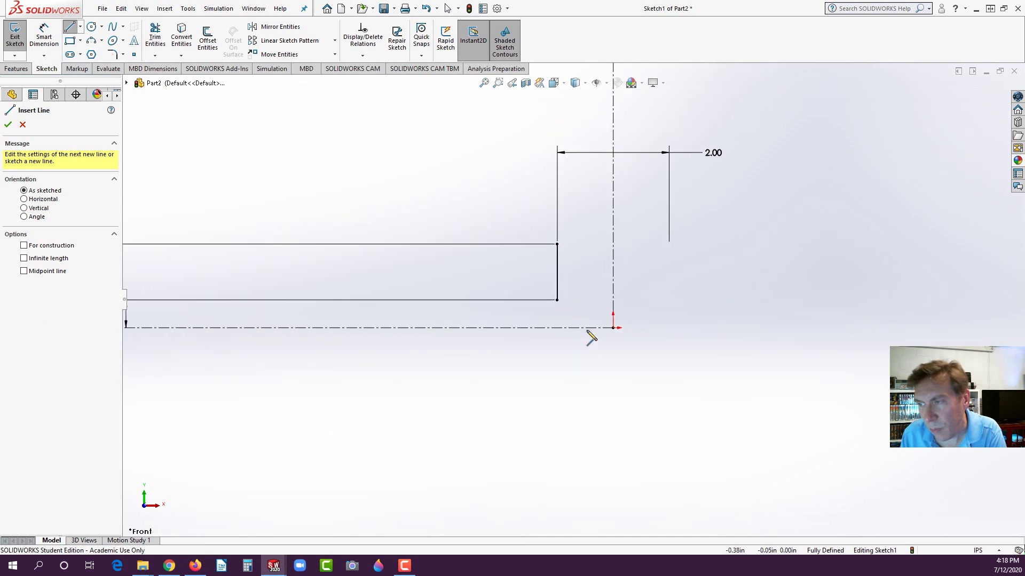
pyautogui.click(557, 299)
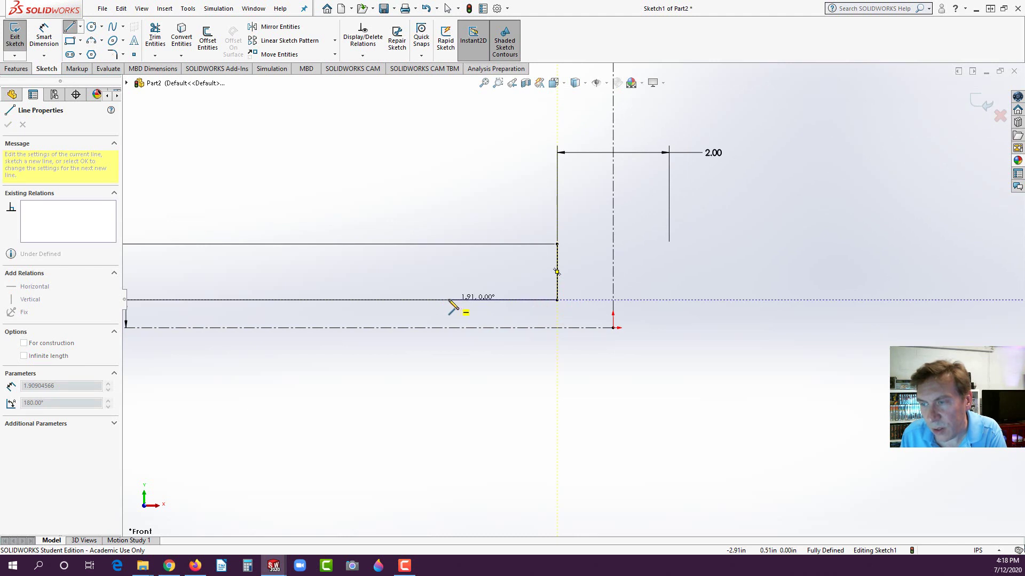
pyautogui.click(439, 300)
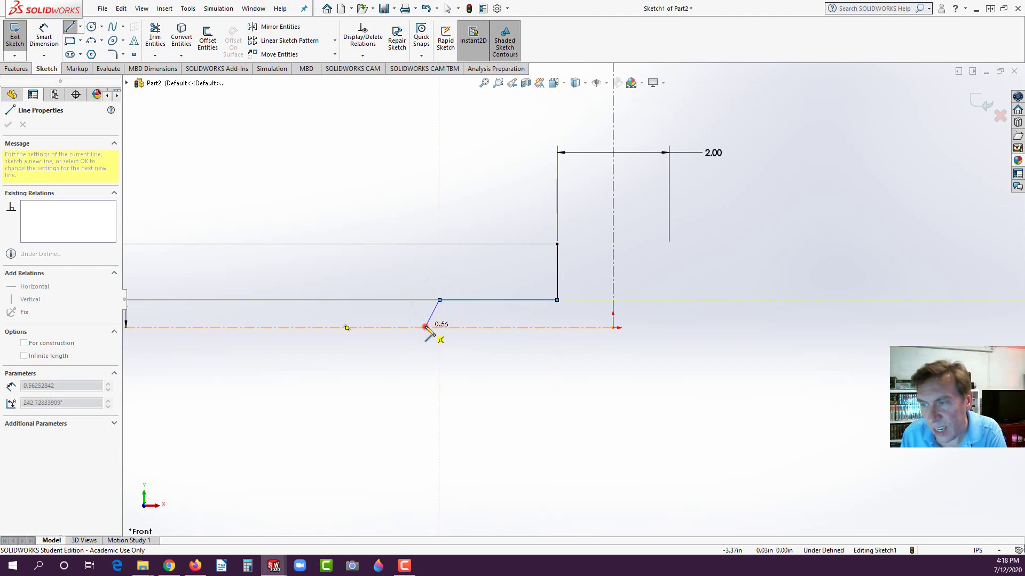
pyautogui.click(425, 327)
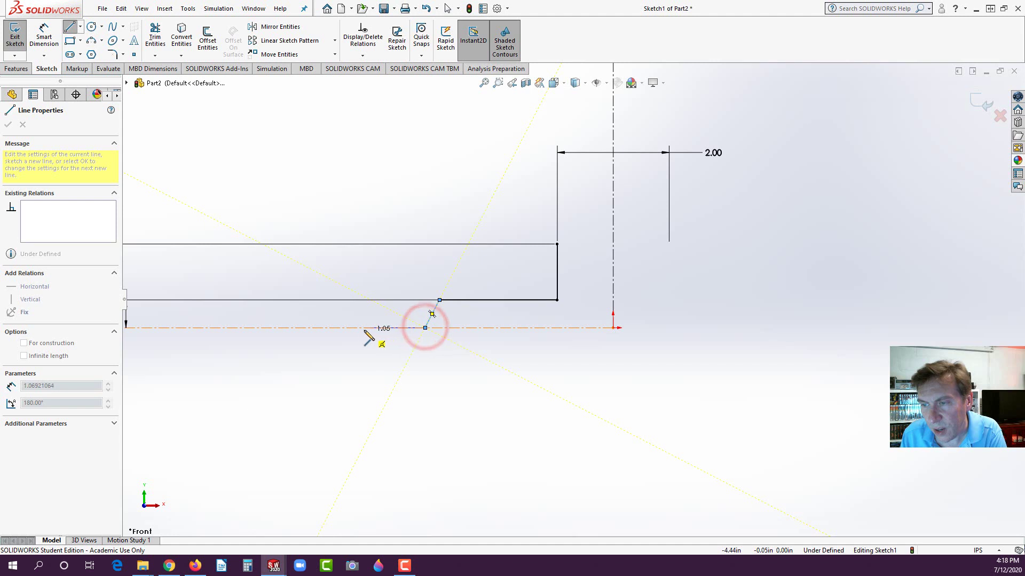
pyautogui.click(335, 327)
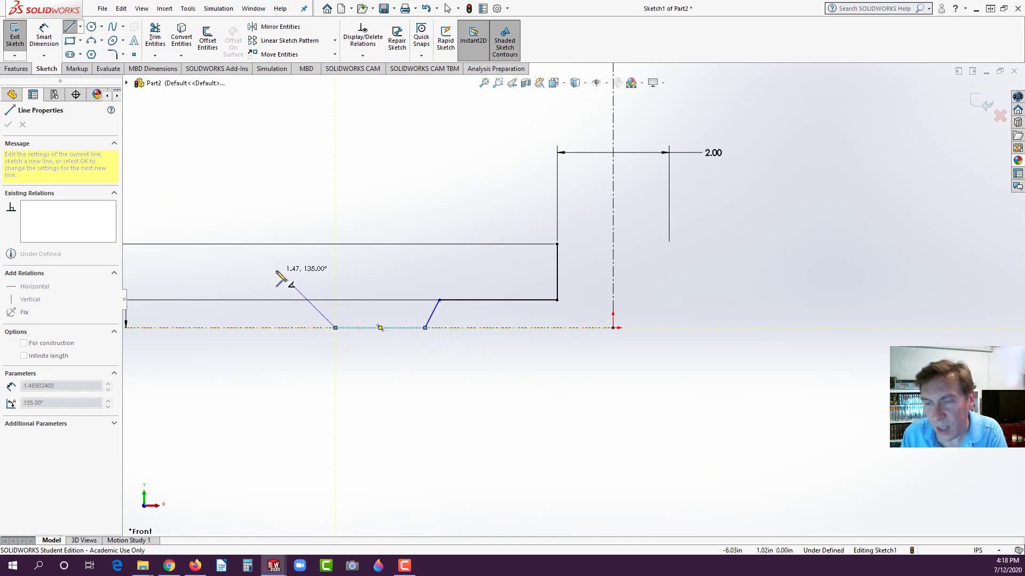
# Continue the profile with an outward-slanting line, a vertical outer wall about 4.15 in long, and a tip line slanting inward about 0.69 in
pyautogui.click(277, 219)
pyautogui.scroll(6, 276, 219)
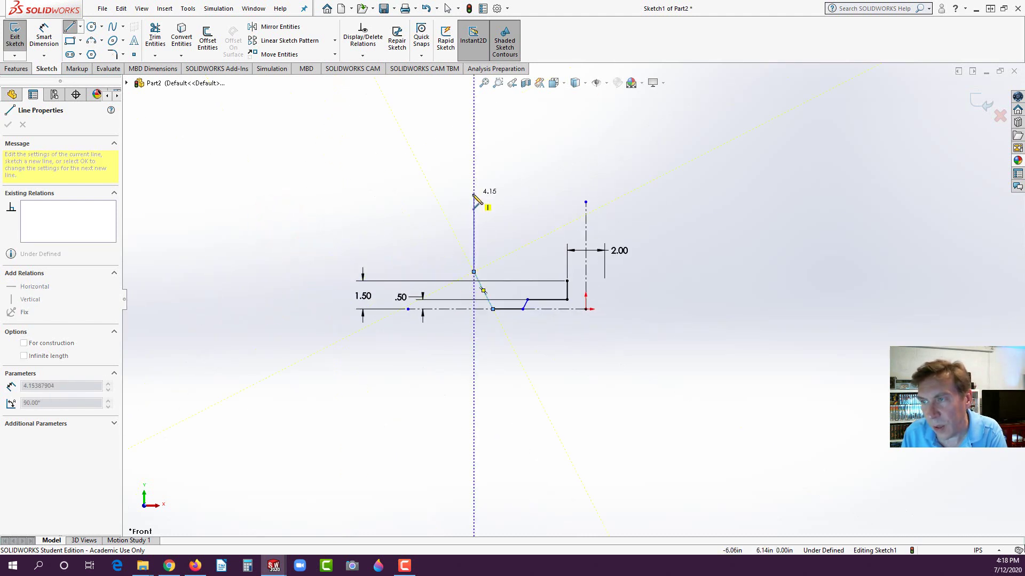
pyautogui.click(473, 198)
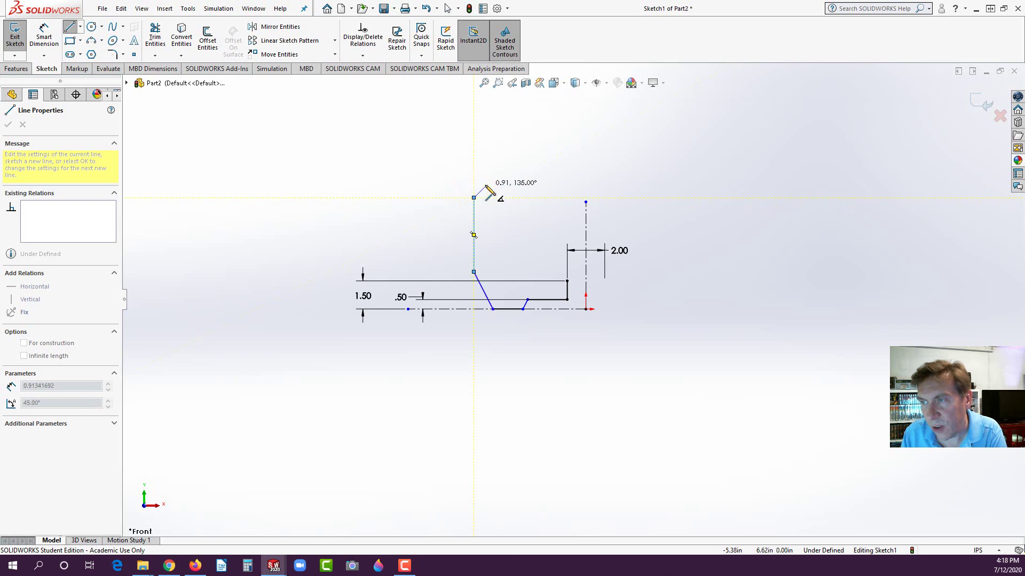
pyautogui.scroll(-1, 474, 199)
pyautogui.scroll(-4, 486, 194)
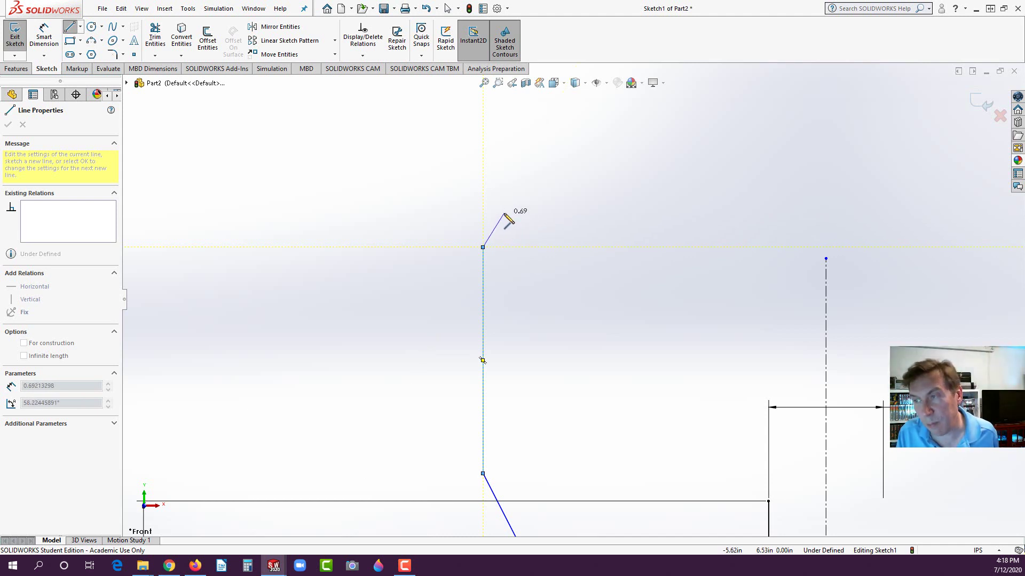
pyautogui.click(504, 213)
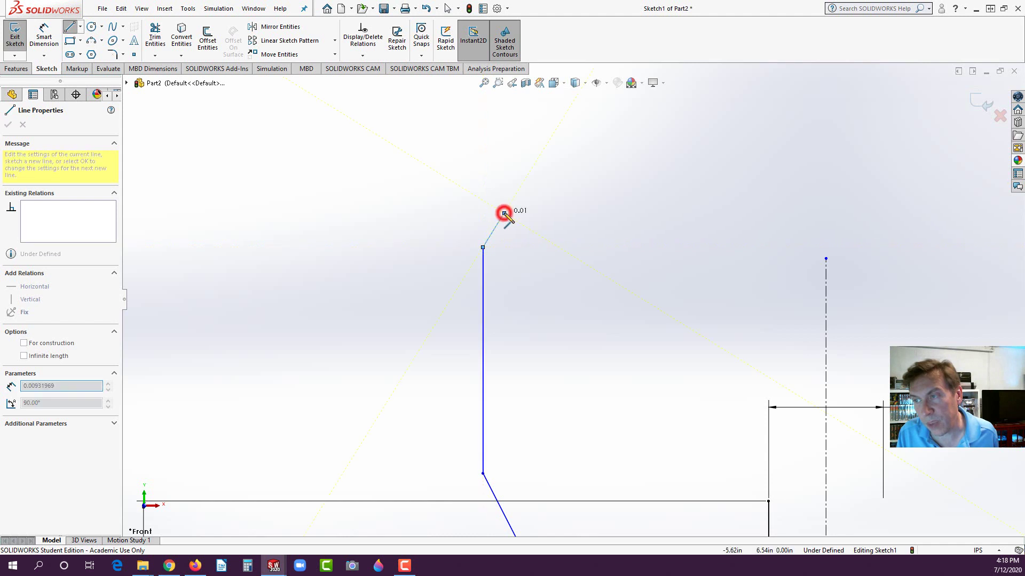
# Close the profile with the sloping inner wall, a slanted line about 1.71 in long, a horizontal floor line, and a small step to the short line's upper endpoint
pyautogui.click(528, 433)
pyautogui.scroll(5, 528, 430)
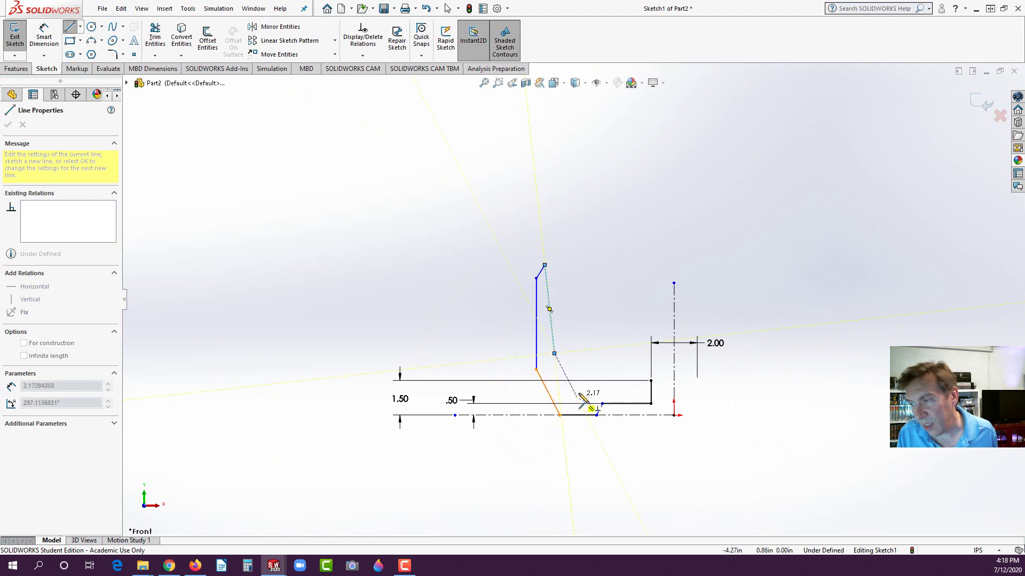
pyautogui.scroll(-4, 586, 396)
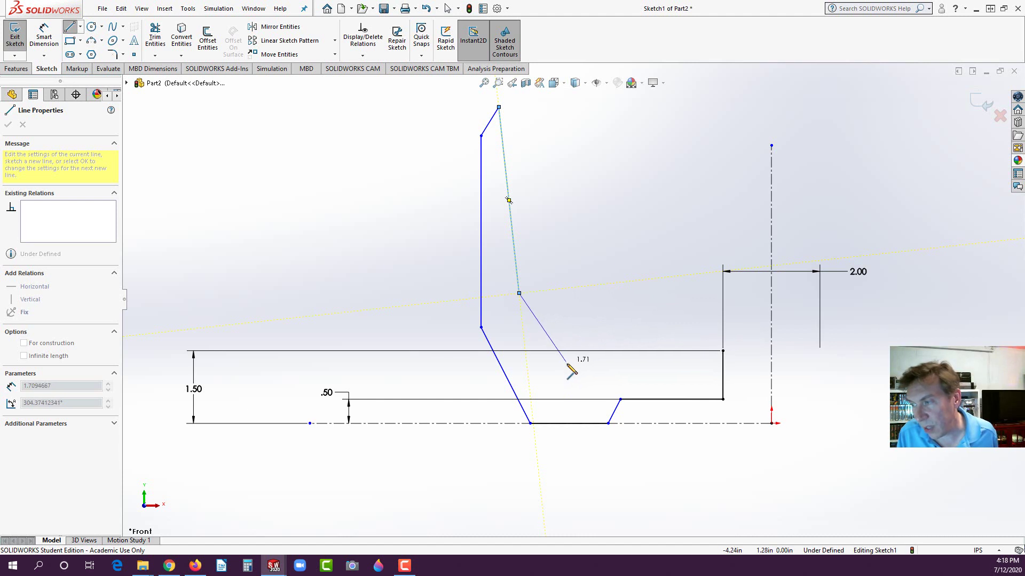
pyautogui.click(568, 363)
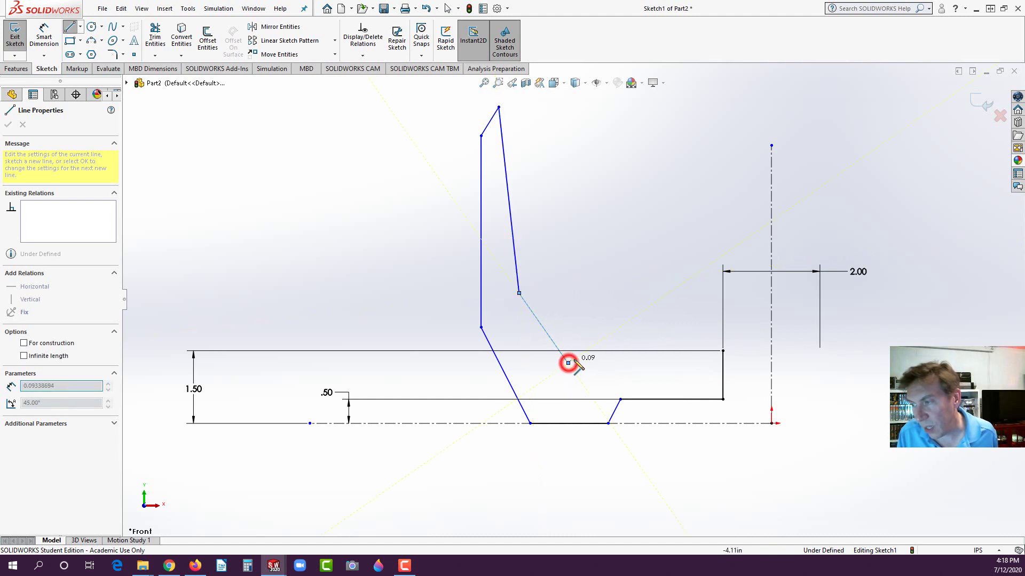
pyautogui.click(706, 363)
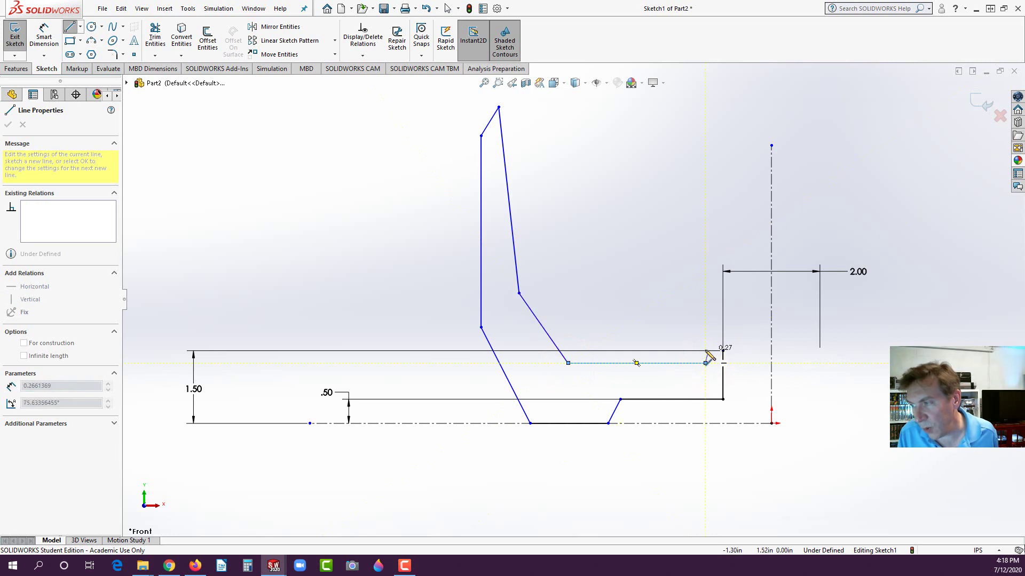
pyautogui.click(705, 351)
pyautogui.click(723, 350)
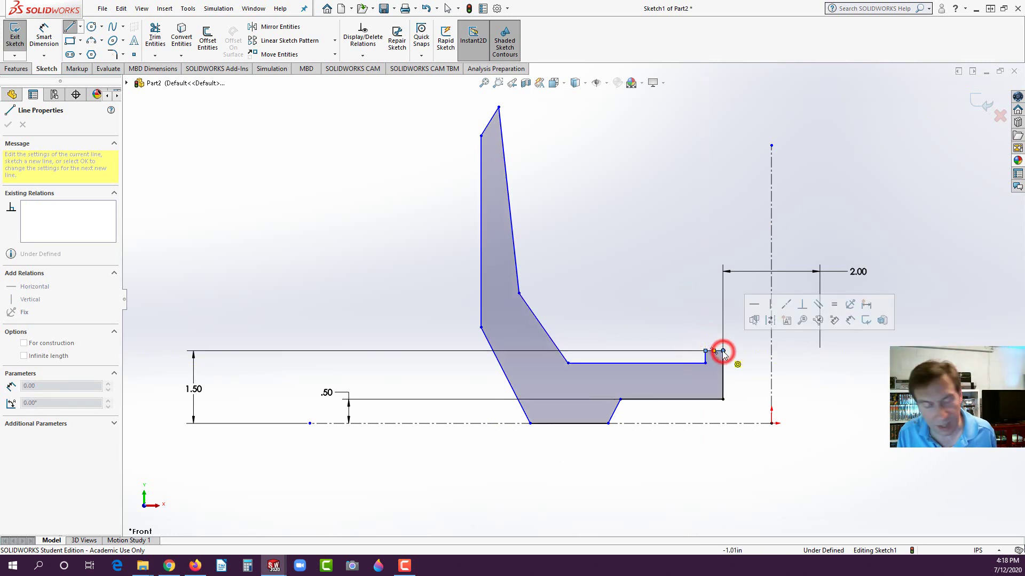
pyautogui.press('Escape')
pyautogui.press('z')
pyautogui.scroll(2, 660, 335)
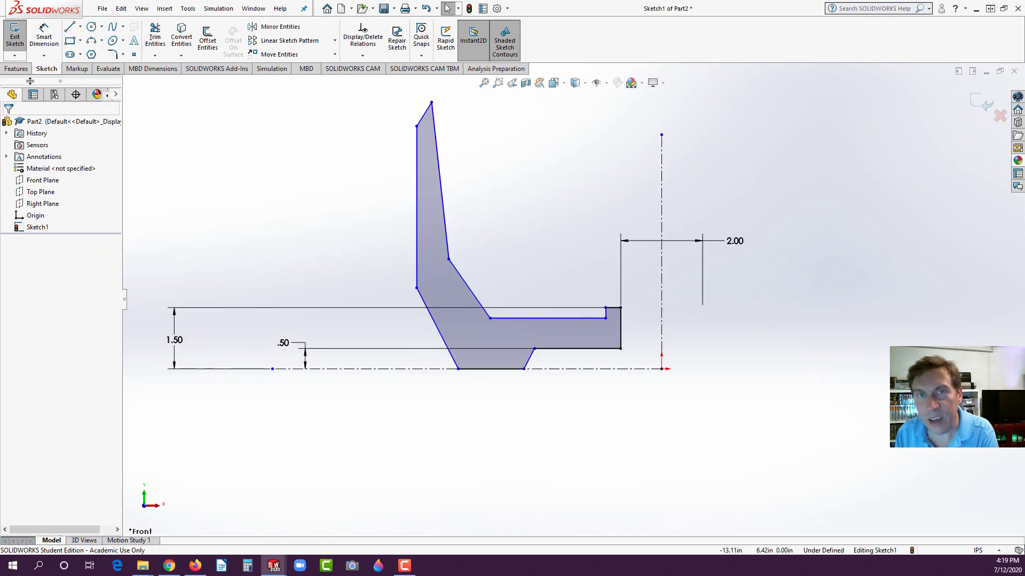
# Dimension the vertical outer wall line across the vertical centerline as a 9.00 in diameter
pyautogui.click(43, 35)
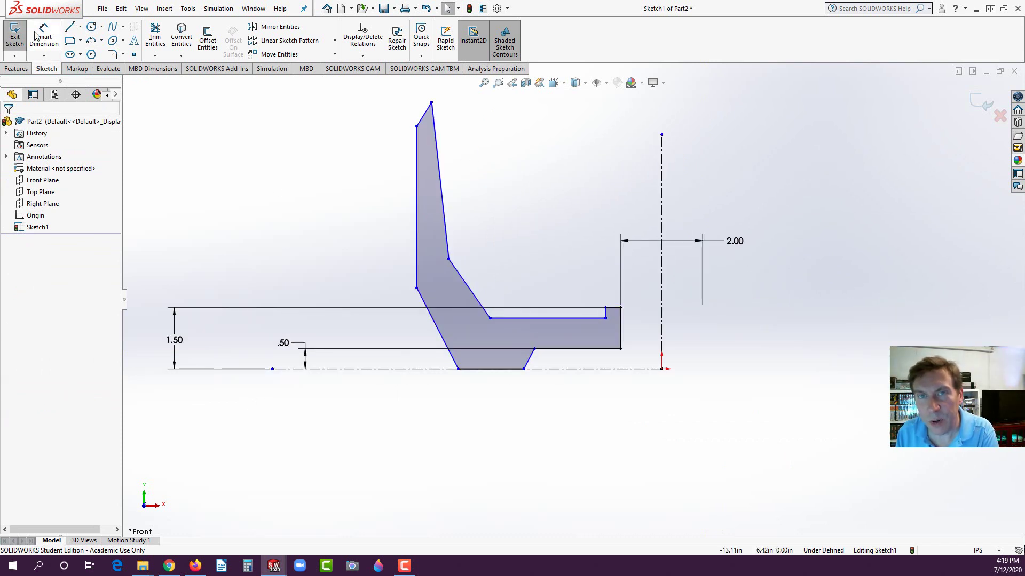
pyautogui.click(415, 203)
pyautogui.click(662, 188)
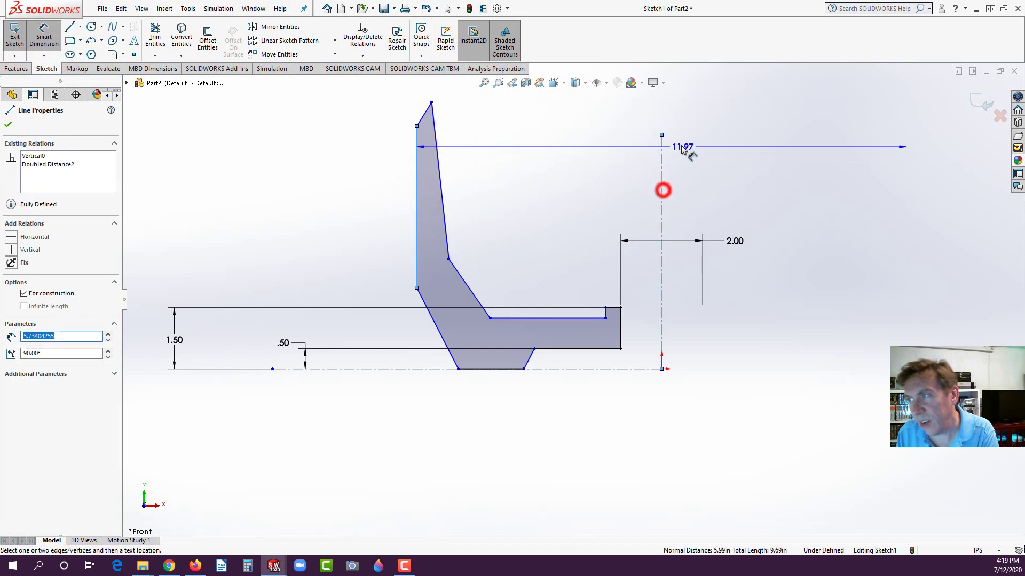
pyautogui.scroll(-3, 686, 153)
pyautogui.click(642, 130)
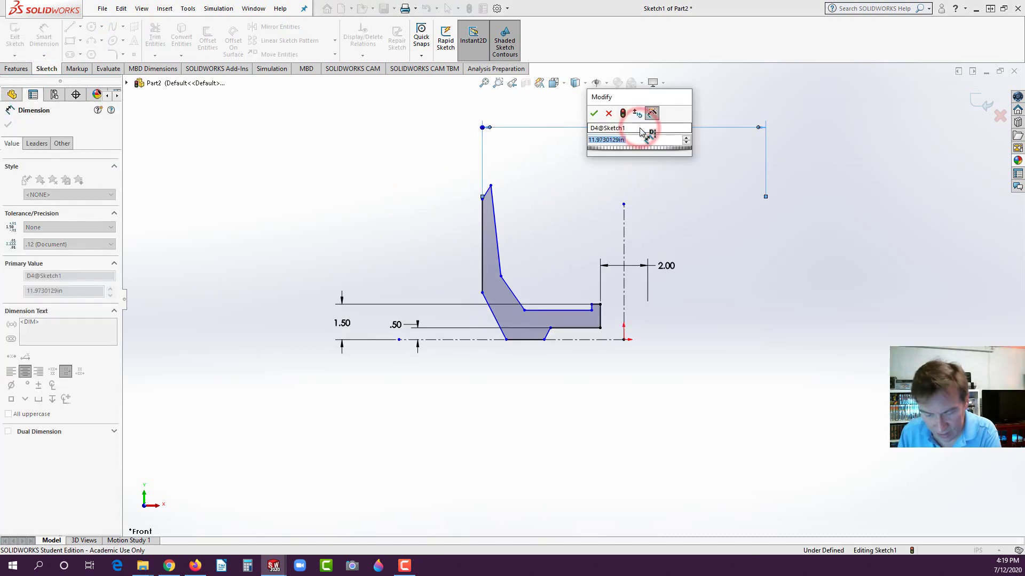
pyautogui.write('9')
pyautogui.press('Return')
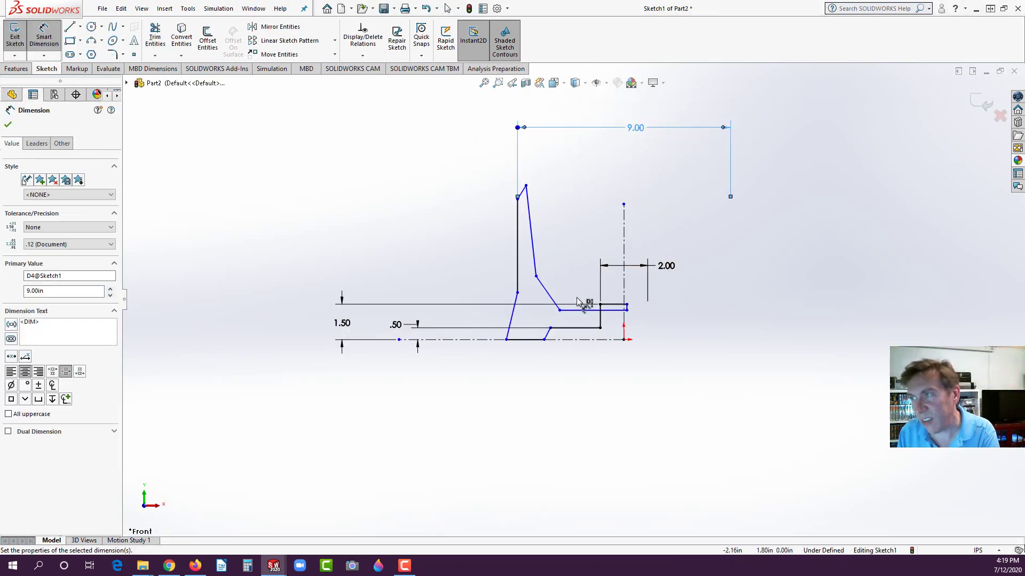
pyautogui.scroll(-2, 633, 221)
pyautogui.scroll(-1, 634, 222)
pyautogui.press('Escape')
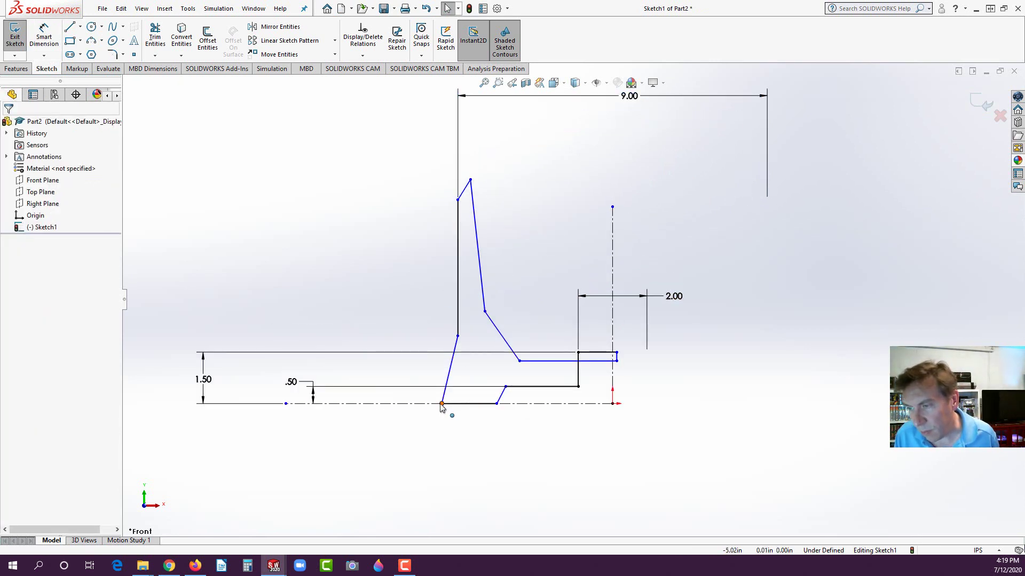
# Move the profile's lowest outer corner inward along the horizontal centerline so the lower outer line slants toward the axis
pyautogui.moveTo(442, 405); pyautogui.dragTo(482, 404)
pyautogui.click(505, 427)
pyautogui.scroll(3, 506, 428)
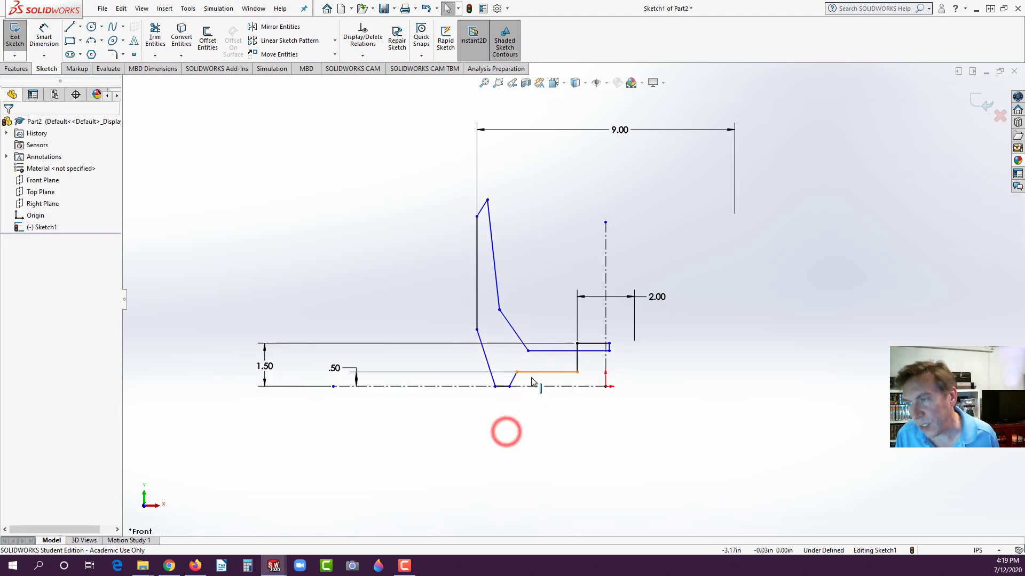
# Dimension the angle between the vertical outer wall and the sloping inner wall as 4°
pyautogui.click(44, 35)
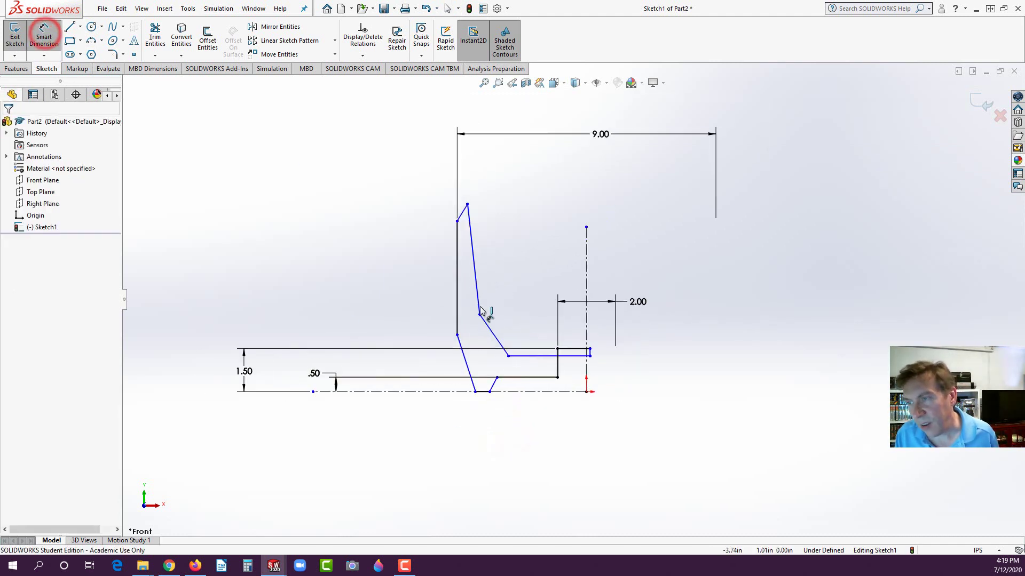
pyautogui.click(457, 261)
pyautogui.click(471, 255)
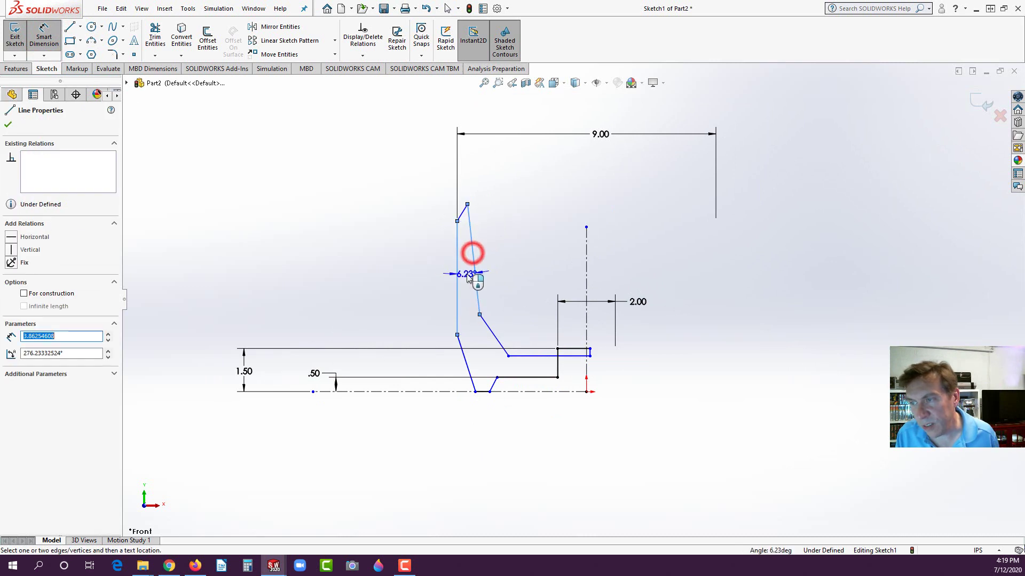
pyautogui.click(468, 272)
pyautogui.write('4')
pyautogui.press('Return')
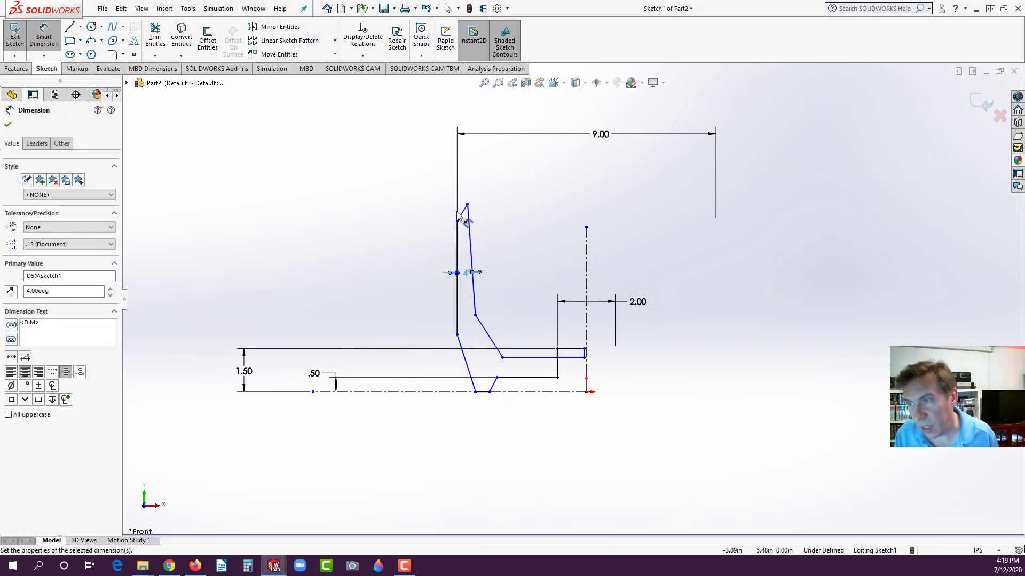
# Dimension the angle between the slanted tip line and the vertical outer wall as 52°
pyautogui.click(462, 213)
pyautogui.click(457, 230)
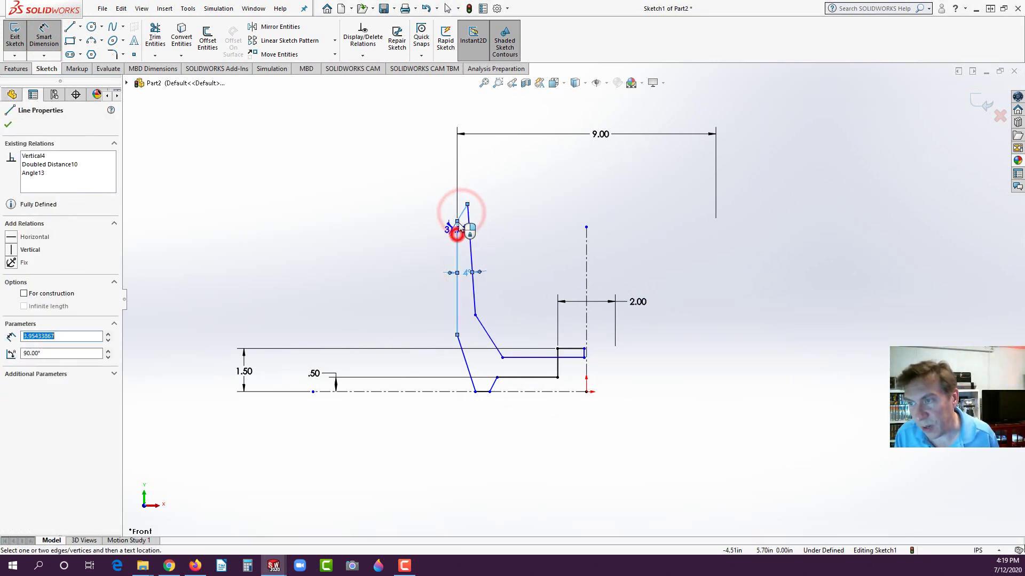
pyautogui.click(474, 172)
pyautogui.write('52')
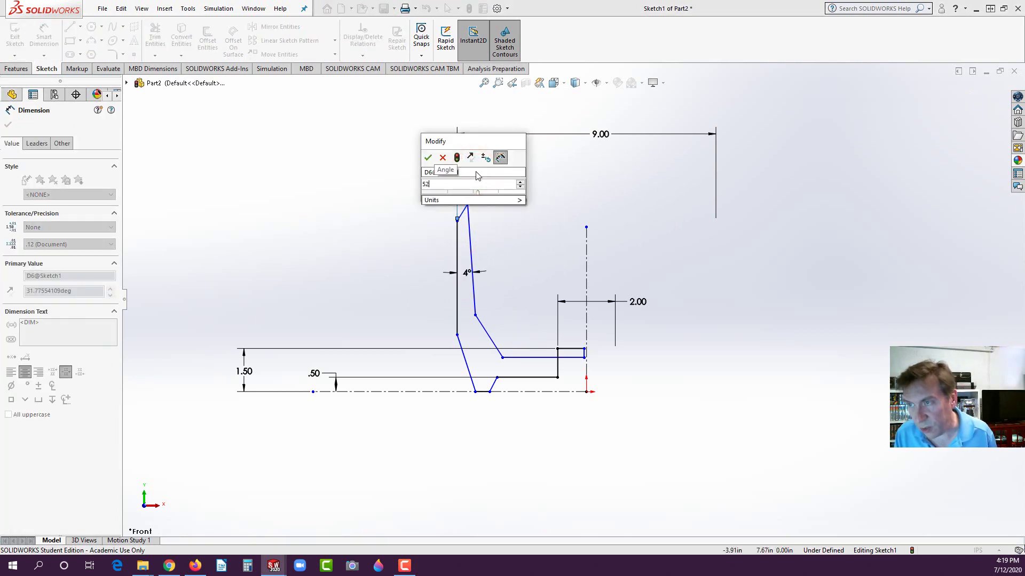
pyautogui.press('Return')
# Check the tip angle in section A-A of the PDF drawing and correct the tip line's angle dimension to 53°
pyautogui.click(195, 566)
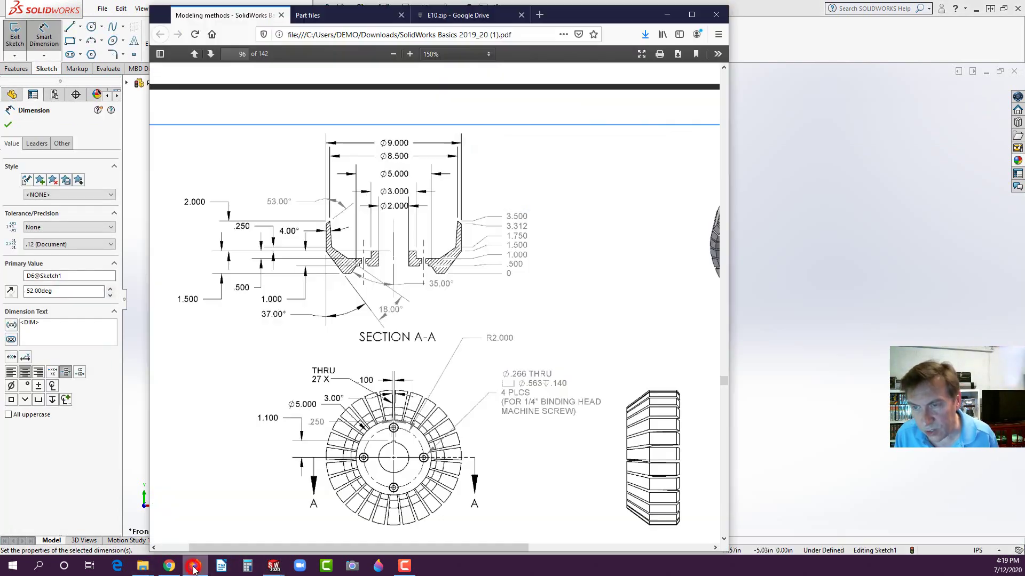
pyautogui.click(194, 566)
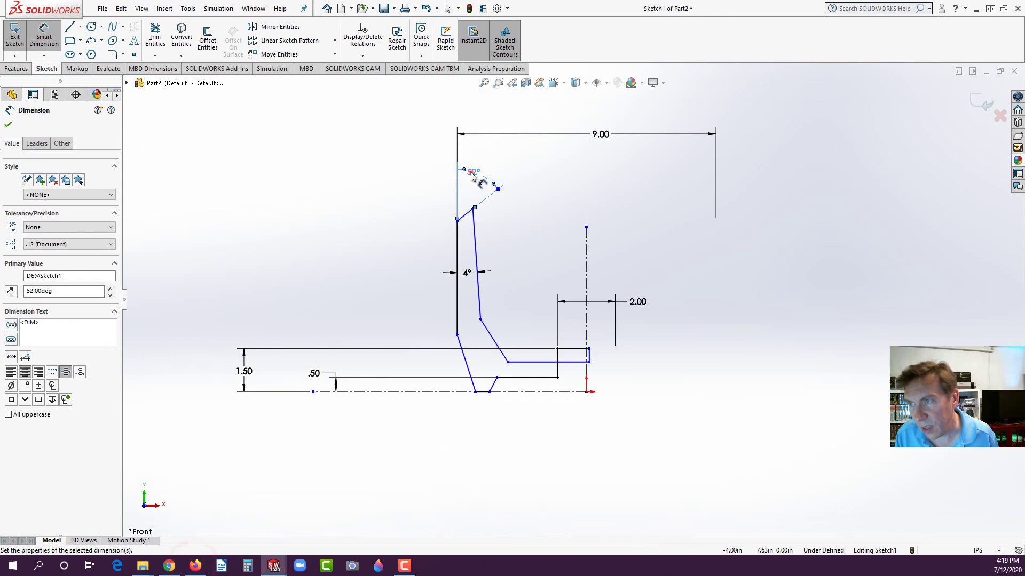
pyautogui.doubleClick(469, 172)
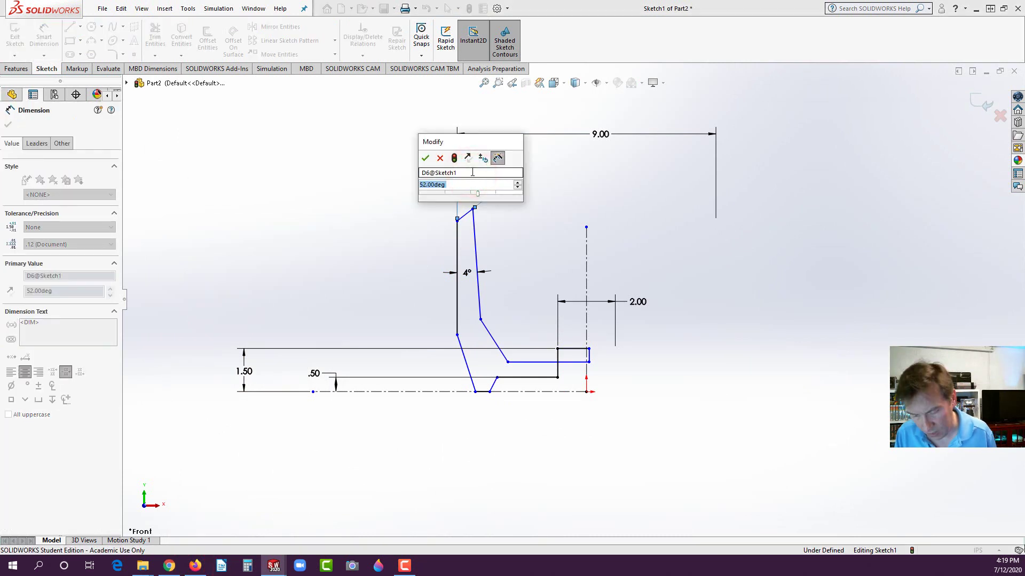
pyautogui.write('53')
pyautogui.press('Return')
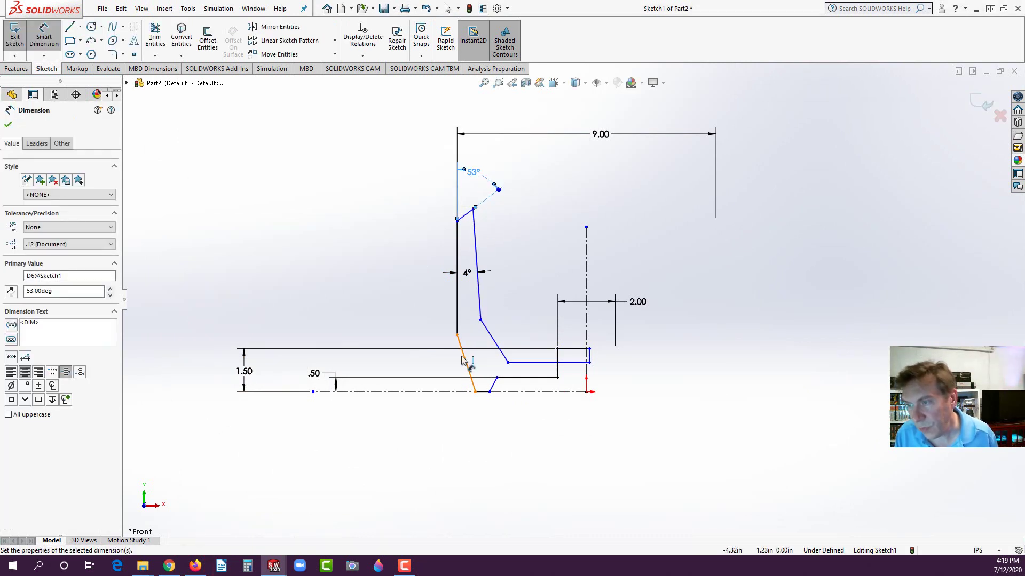
# Dimension the angle between the lower outer slanted line and the inner slanted line as 18°, placed below the profile
pyautogui.click(465, 363)
pyautogui.click(487, 326)
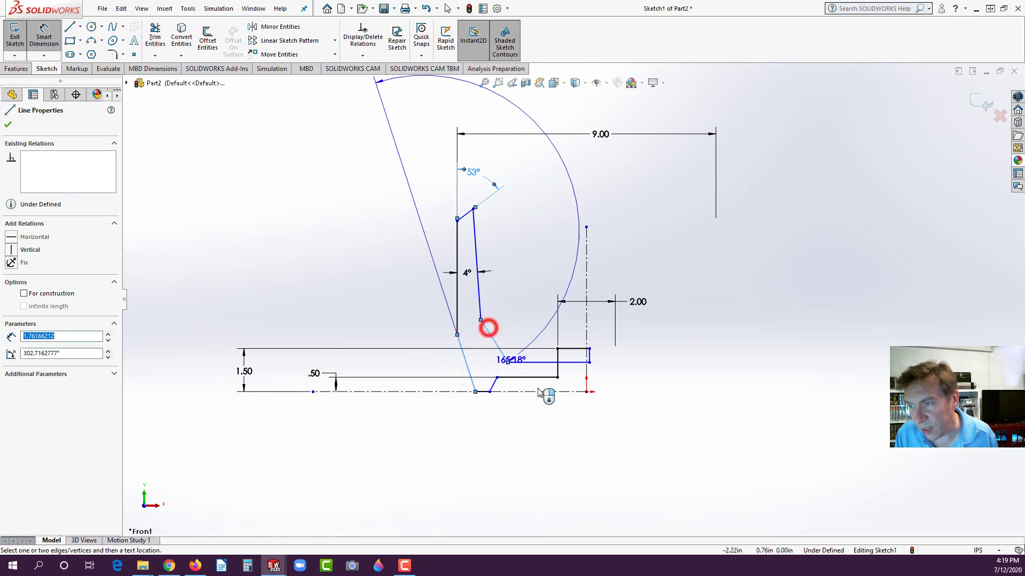
pyautogui.click(542, 458)
pyautogui.write('18')
pyautogui.press('Return')
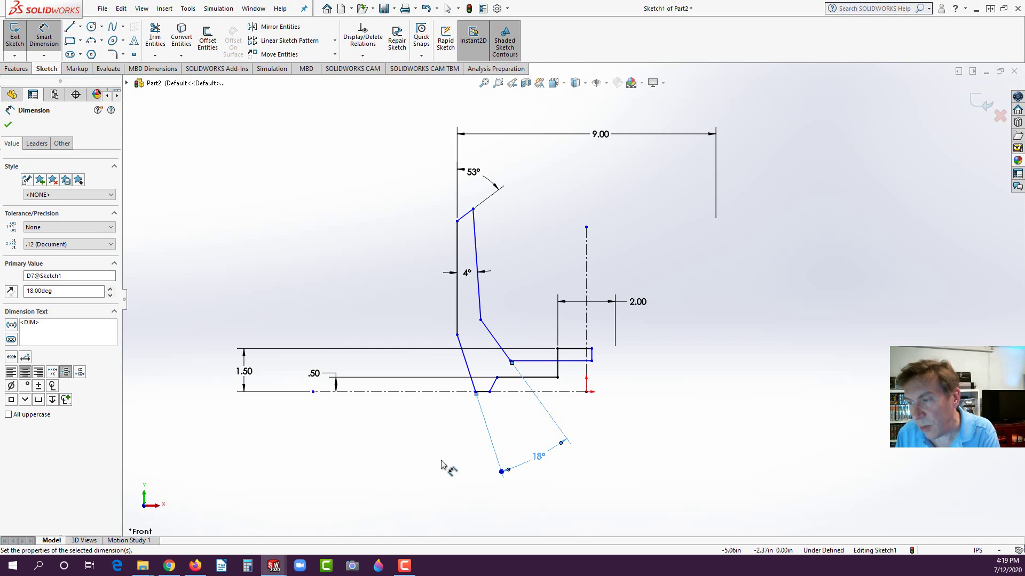
# After consulting section A-A, dimension the angle between the short slanted bottom line and the vertical centerline as 35°
pyautogui.click(195, 567)
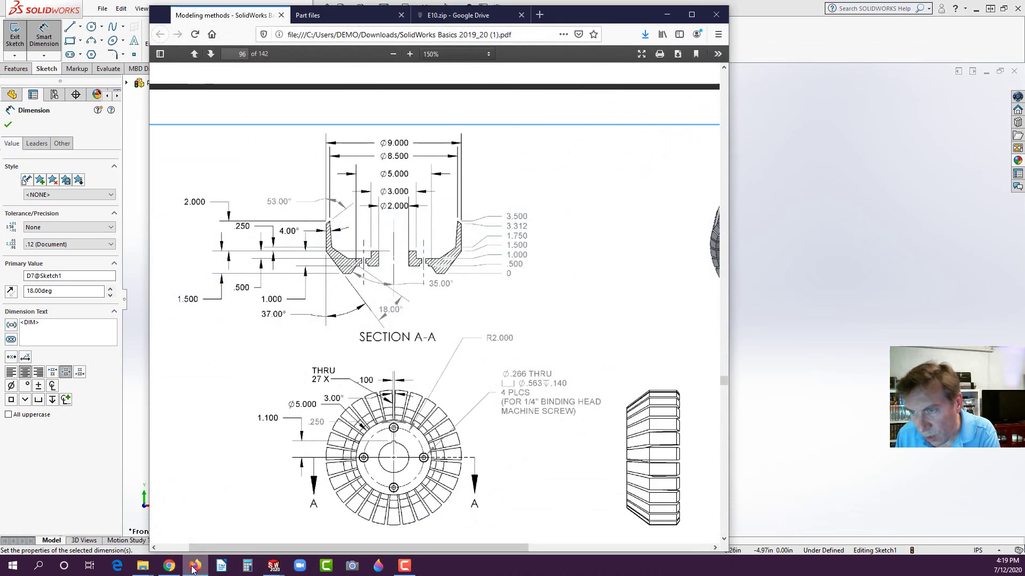
pyautogui.click(194, 567)
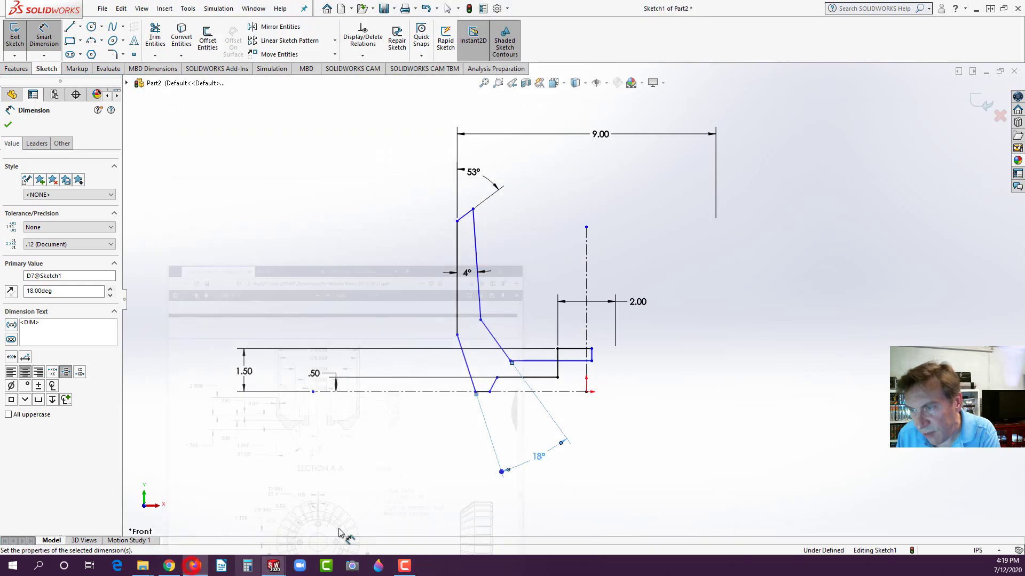
pyautogui.click(493, 381)
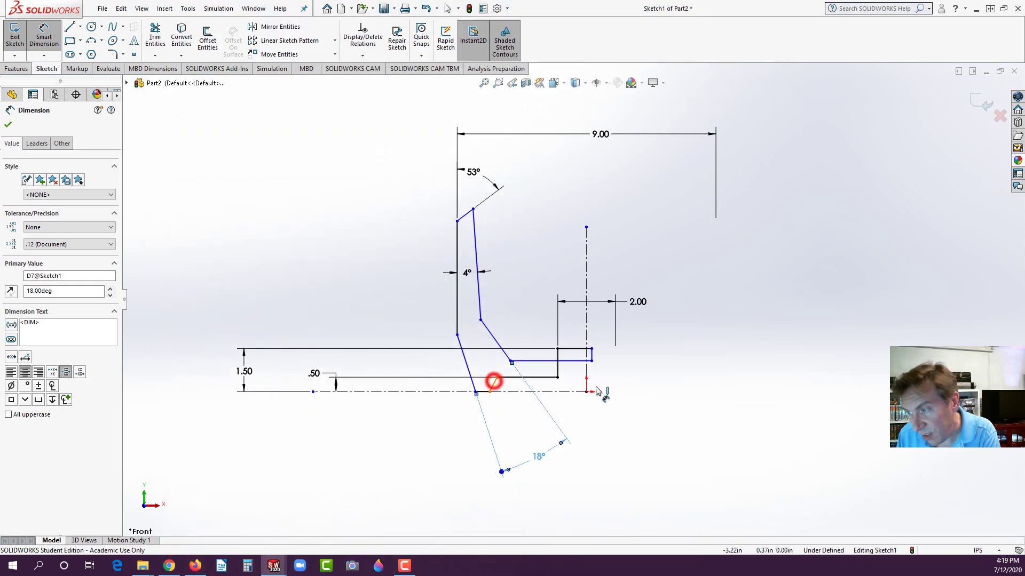
pyautogui.click(586, 337)
pyautogui.click(543, 427)
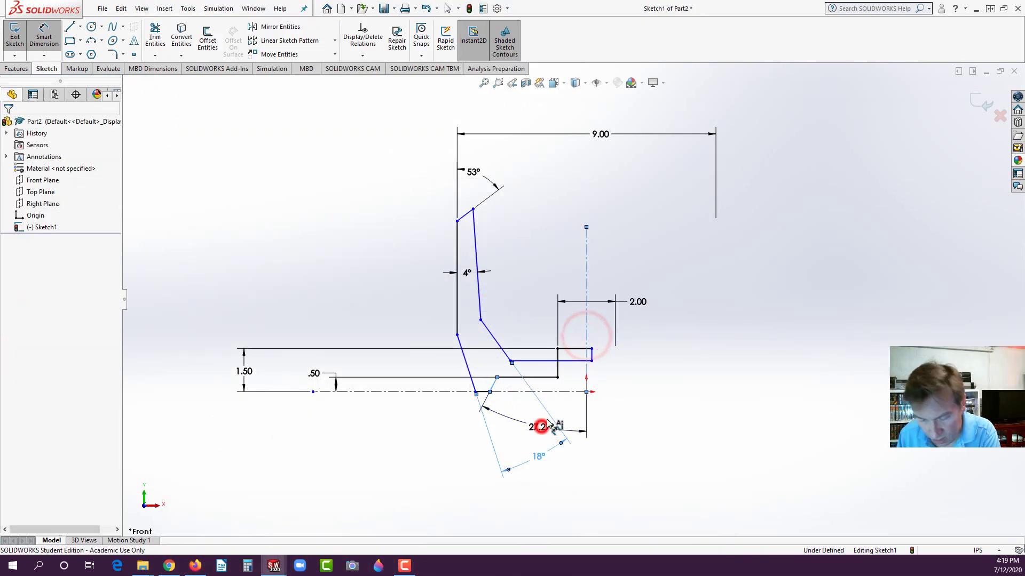
pyautogui.write('35')
pyautogui.press('Return')
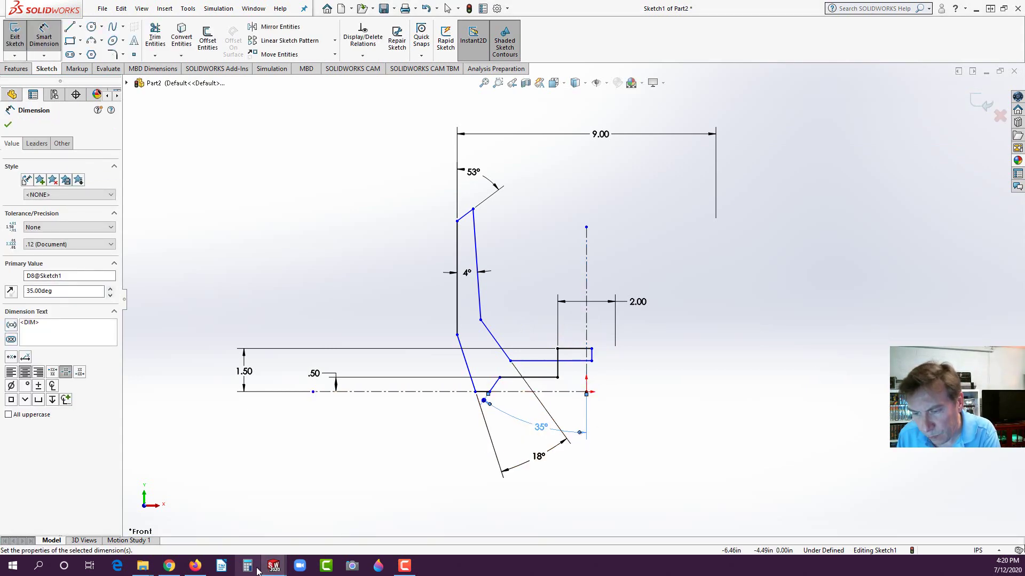
# After consulting section A-A, dimension the outer wall's lower endpoint 1.5 in above the horizontal centerline
pyautogui.click(195, 567)
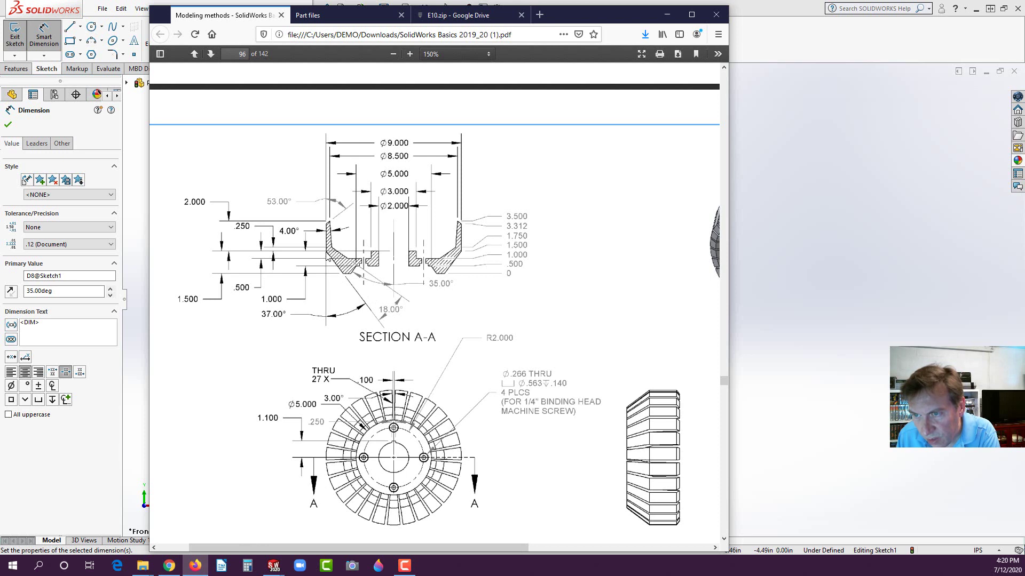
pyautogui.click(94, 474)
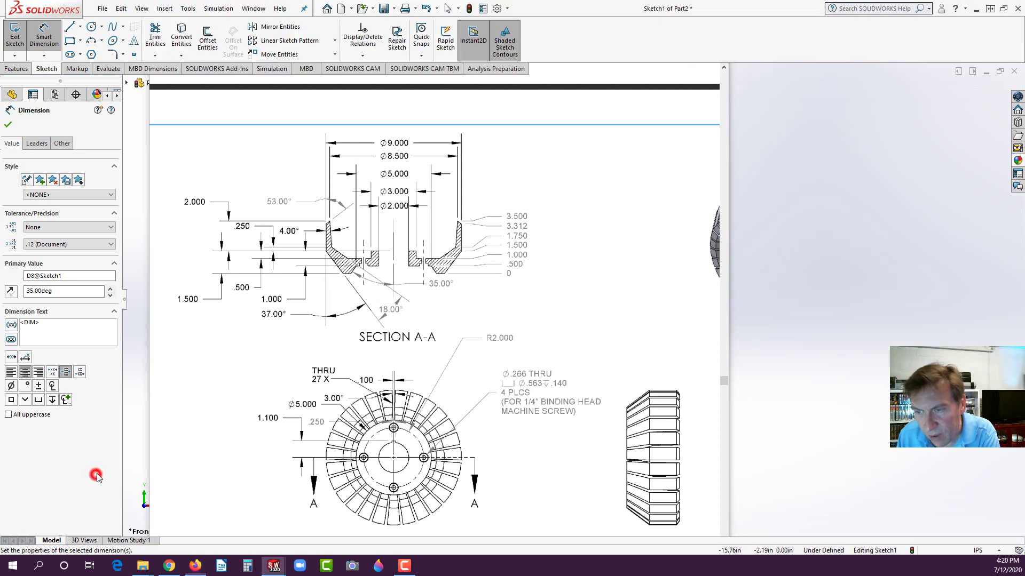
pyautogui.click(456, 335)
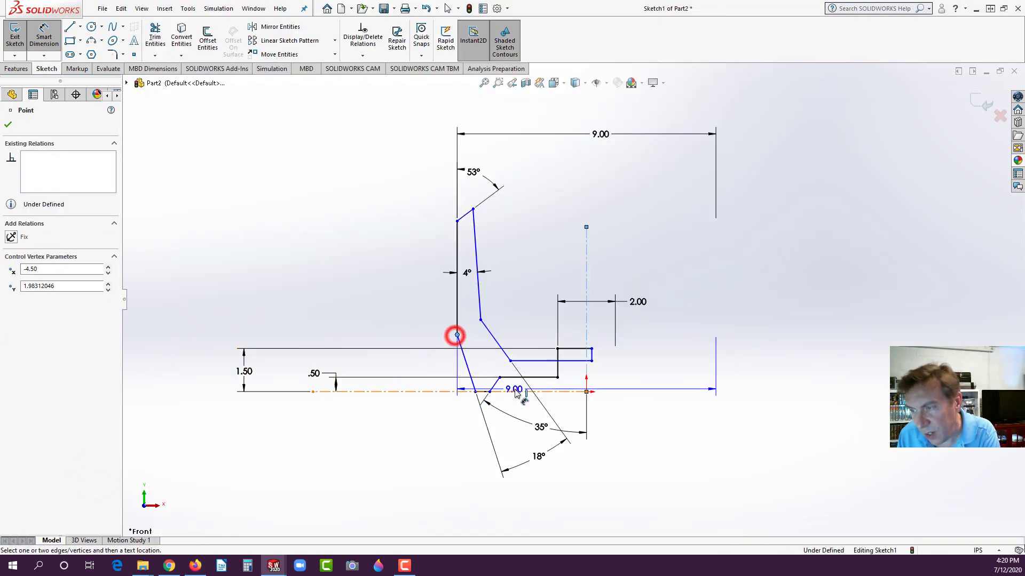
pyautogui.click(512, 392)
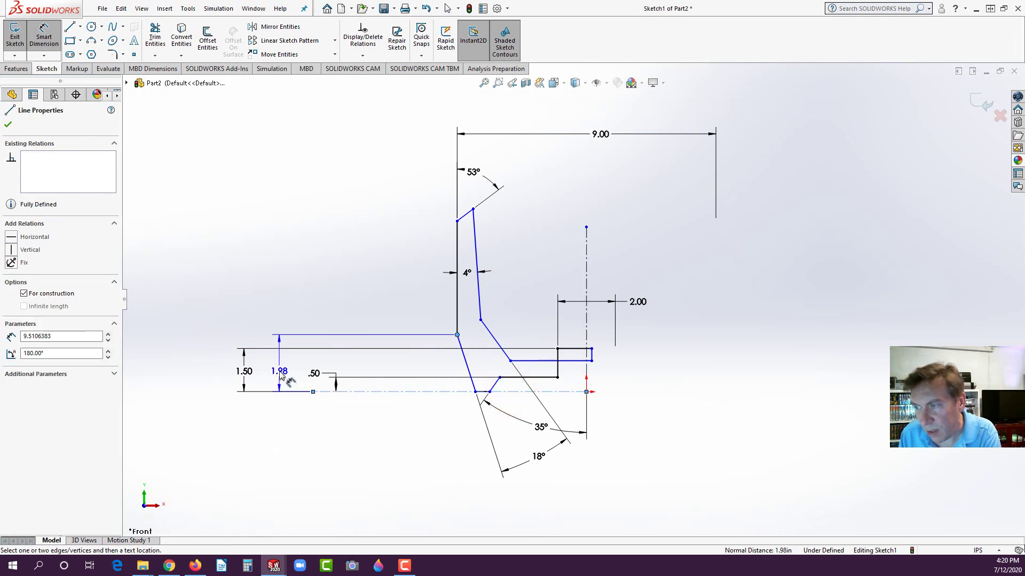
pyautogui.click(279, 374)
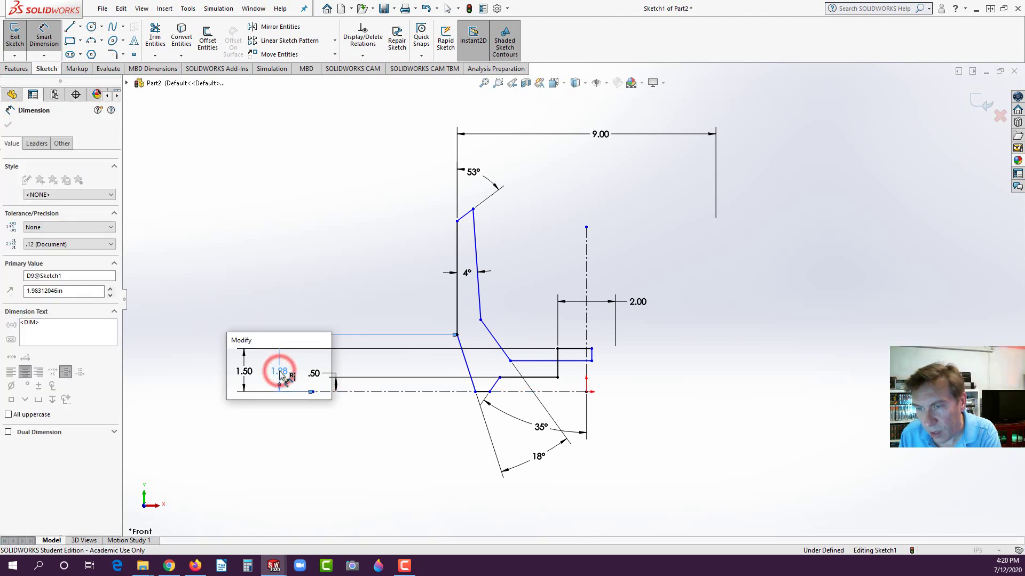
pyautogui.write('1.5')
pyautogui.press('Return')
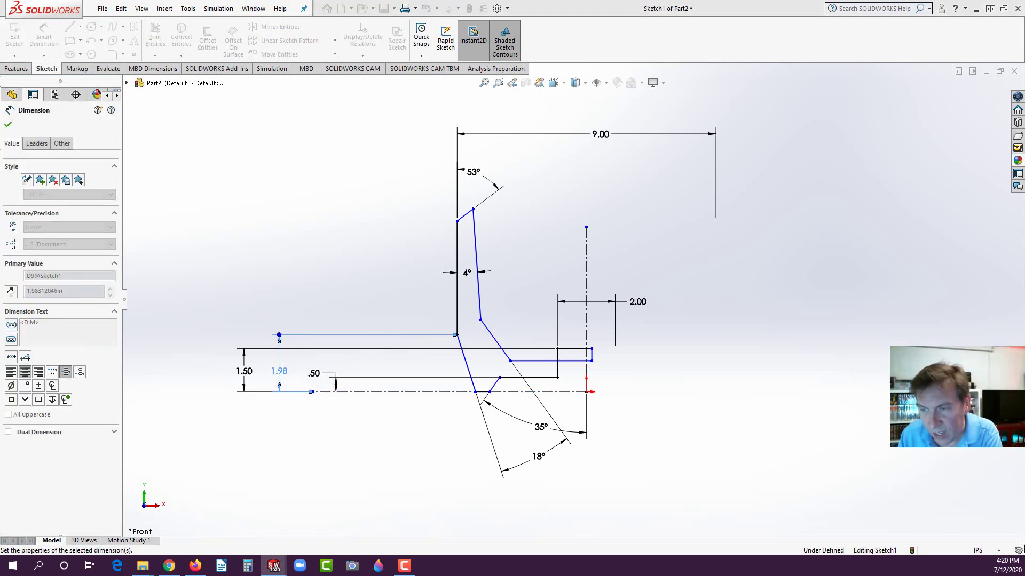
pyautogui.press('Escape')
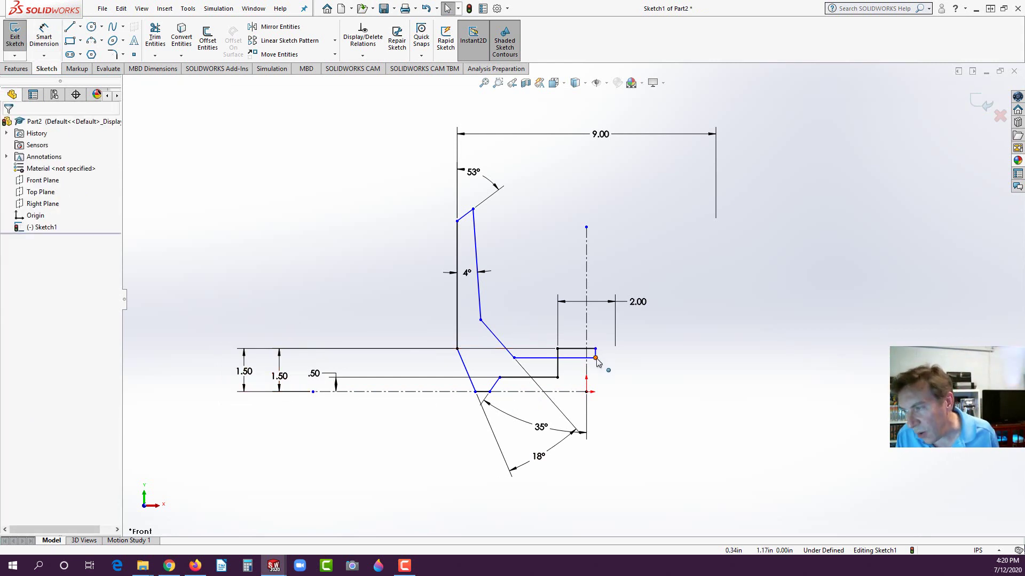
# Move the small hub step's lower corner outward past the hub's inner wall so the profile no longer crosses itself
pyautogui.moveTo(595, 359); pyautogui.dragTo(542, 362)
pyautogui.click(444, 453)
pyautogui.scroll(-3, 443, 452)
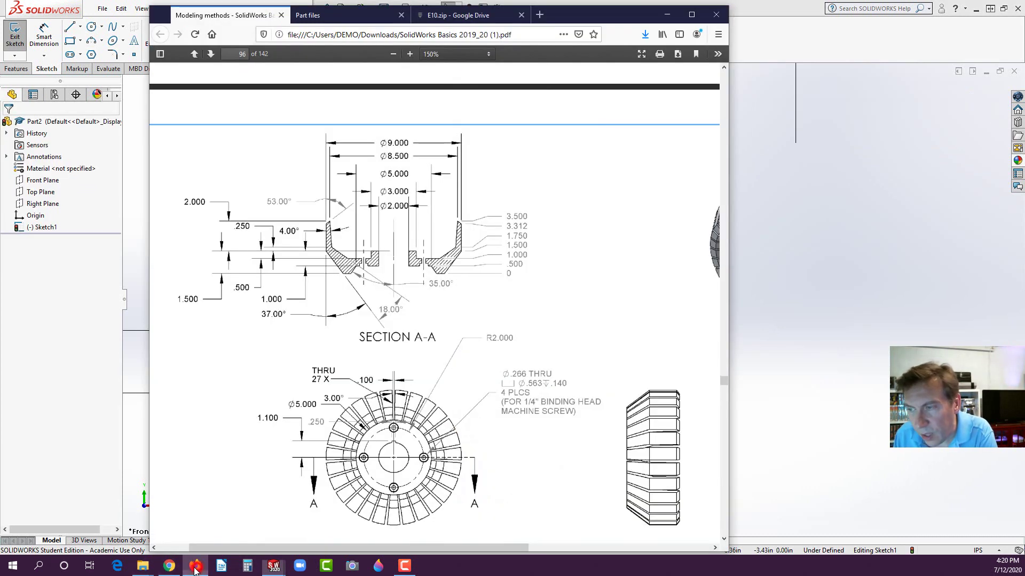
# After consulting section A-A, dimension the hub step's vertical line across the vertical centerline as a 3.00 in diameter
pyautogui.click(195, 565)
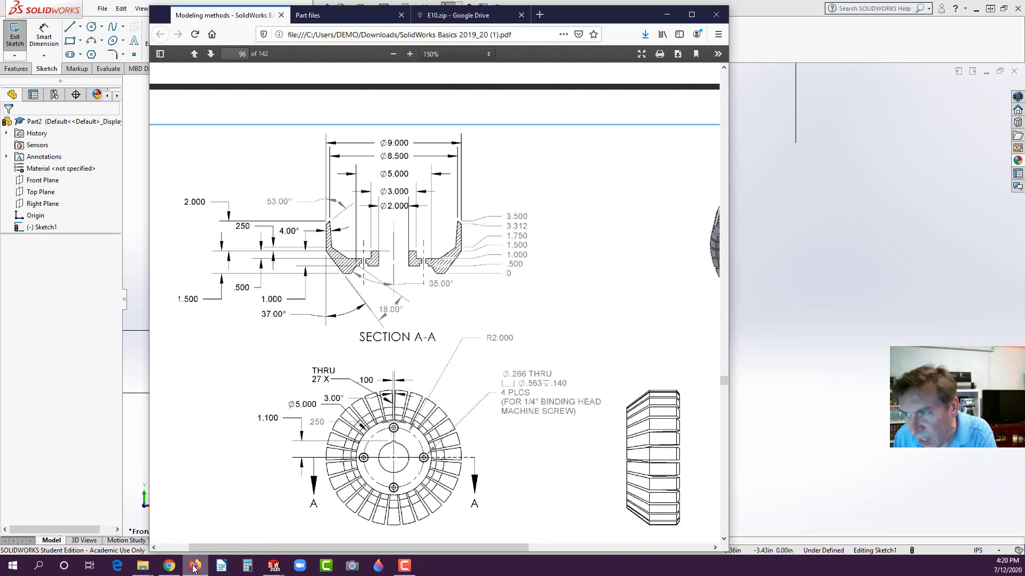
pyautogui.moveTo(194, 569)
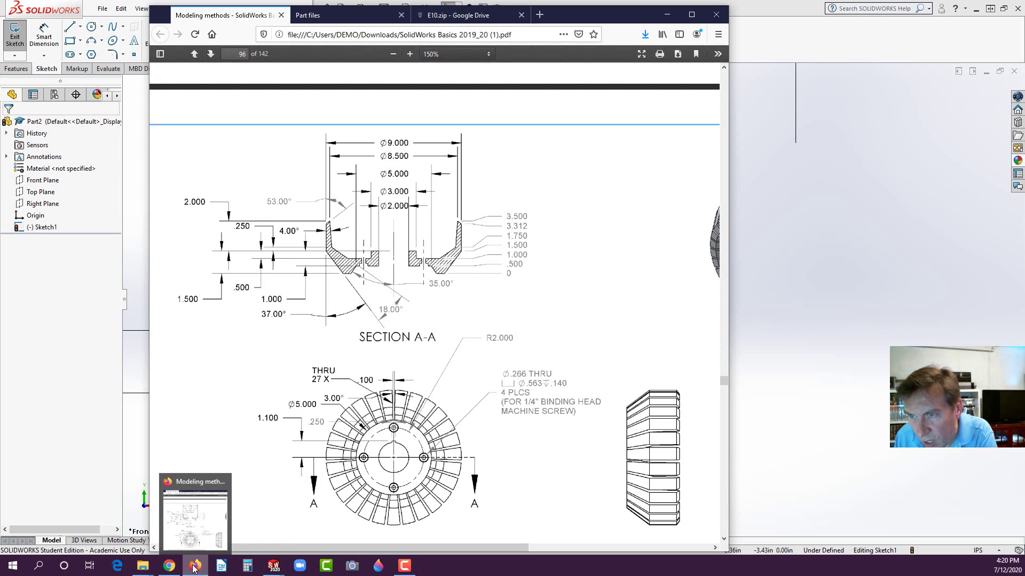
pyautogui.click(194, 567)
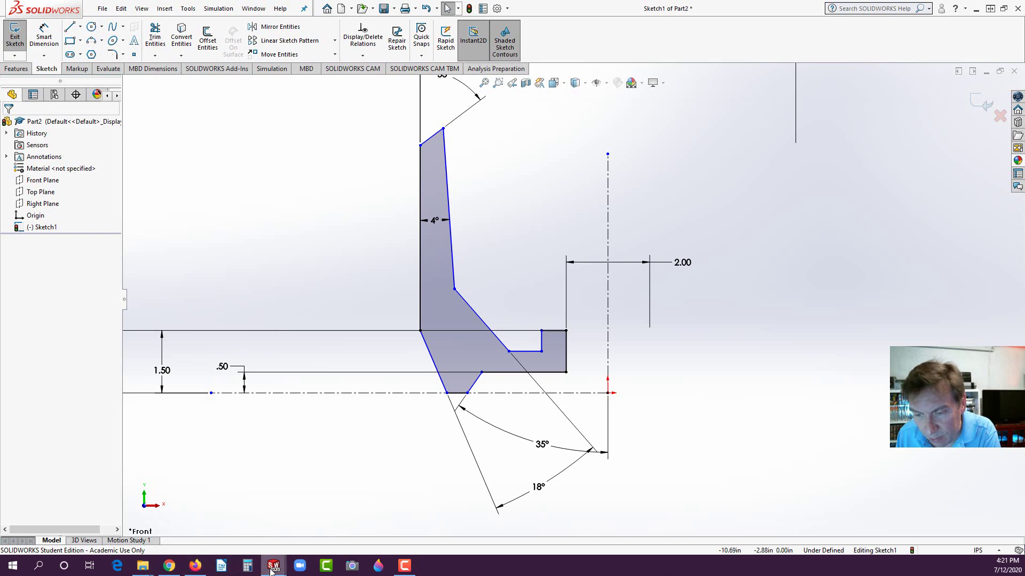
pyautogui.moveTo(196, 570)
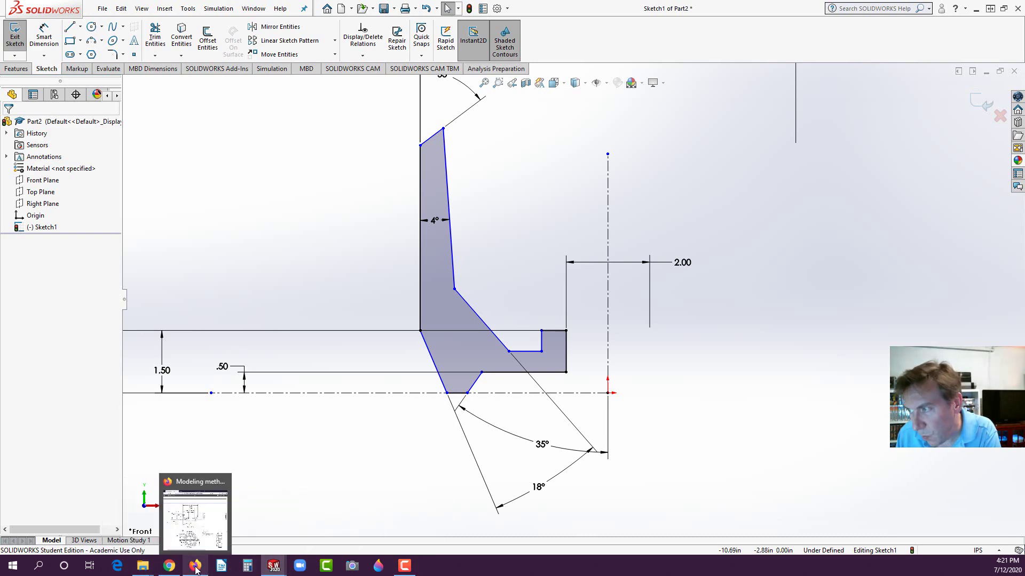
pyautogui.click(196, 570)
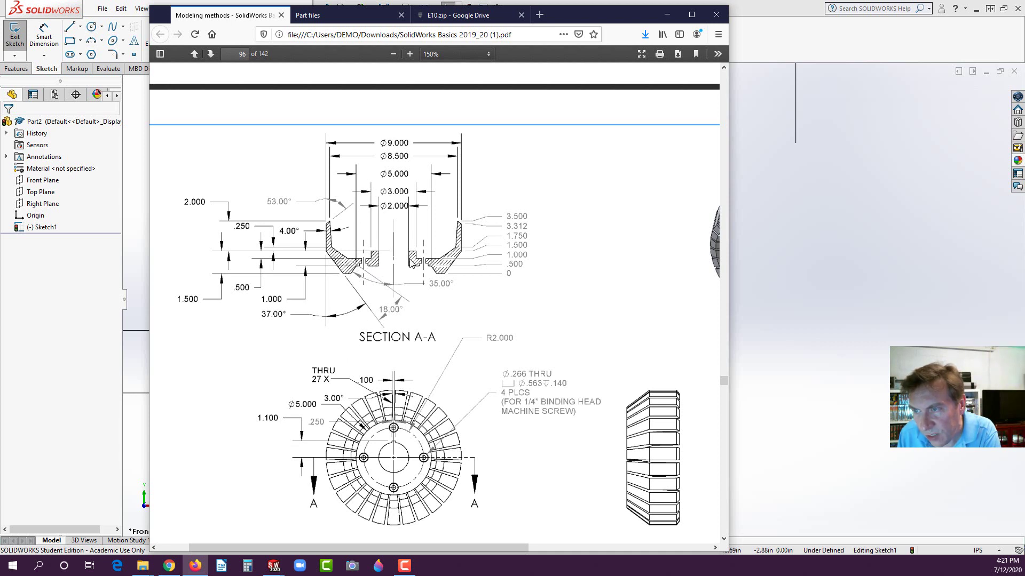
pyautogui.click(100, 387)
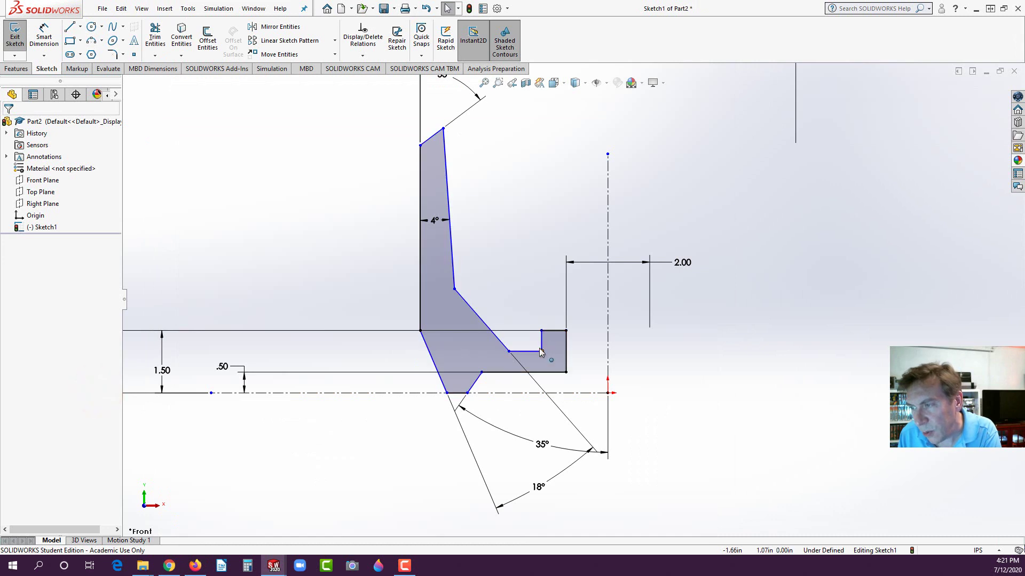
pyautogui.click(43, 35)
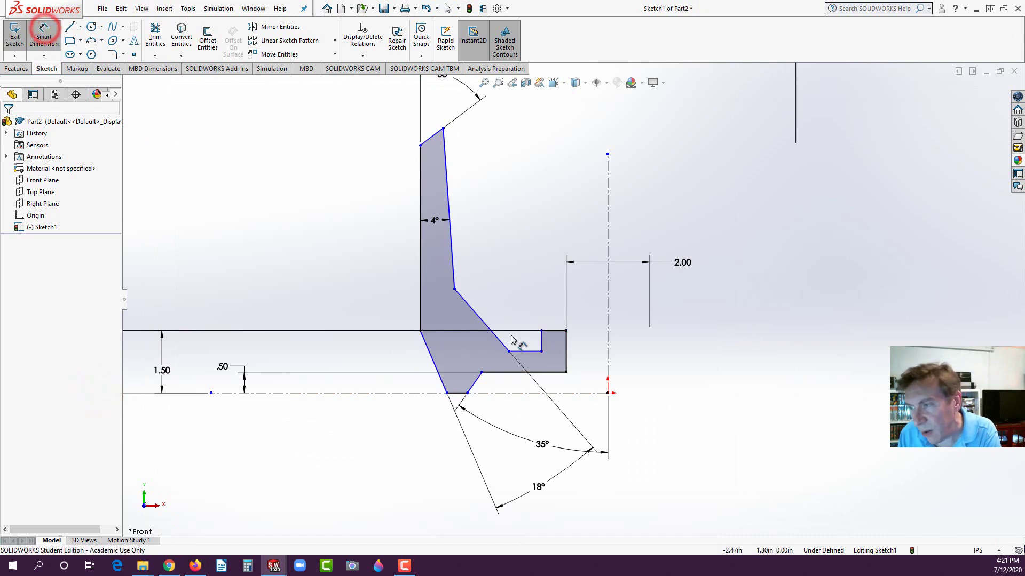
pyautogui.click(541, 340)
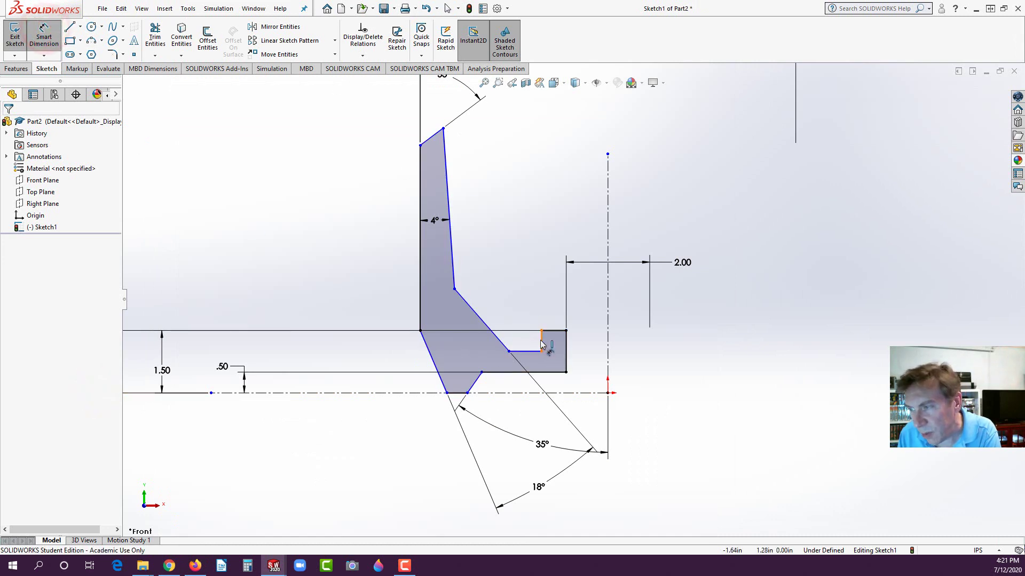
pyautogui.click(607, 319)
pyautogui.click(648, 222)
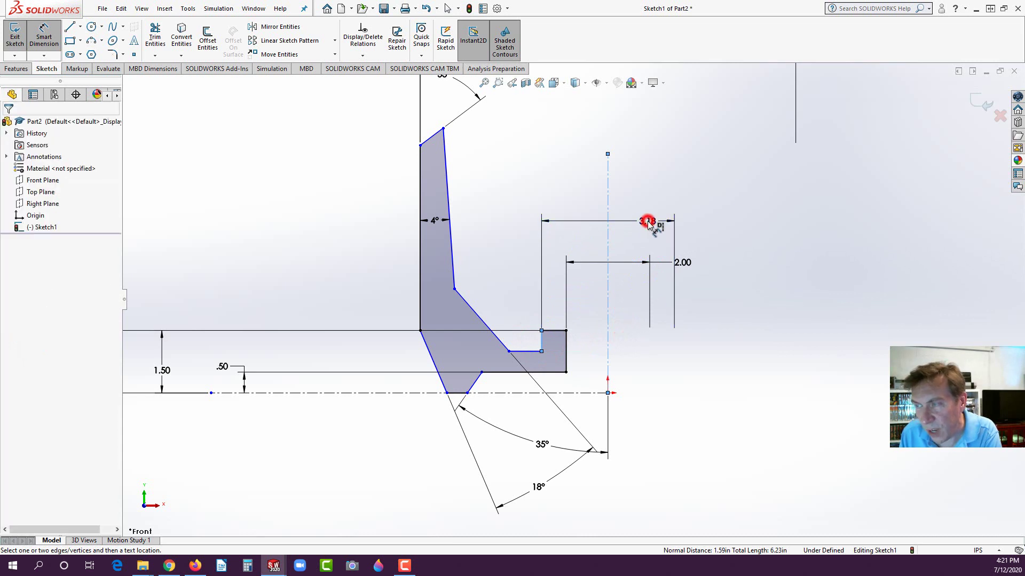
pyautogui.write('3.00in')
pyautogui.press('Return')
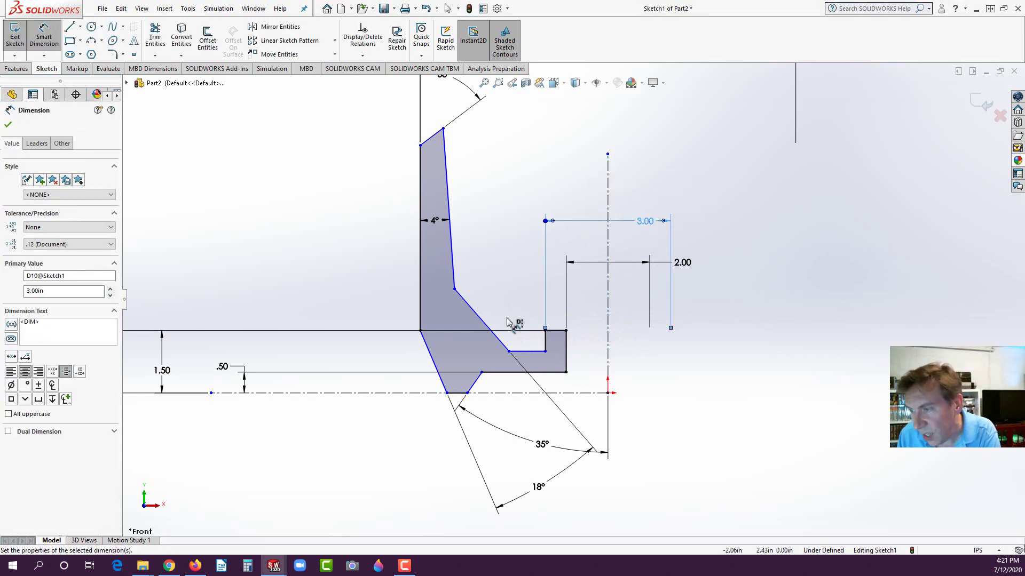
# Dimension the short slanted bottom line's upper endpoint across the vertical centerline as a 5.00 in diameter
pyautogui.click(481, 372)
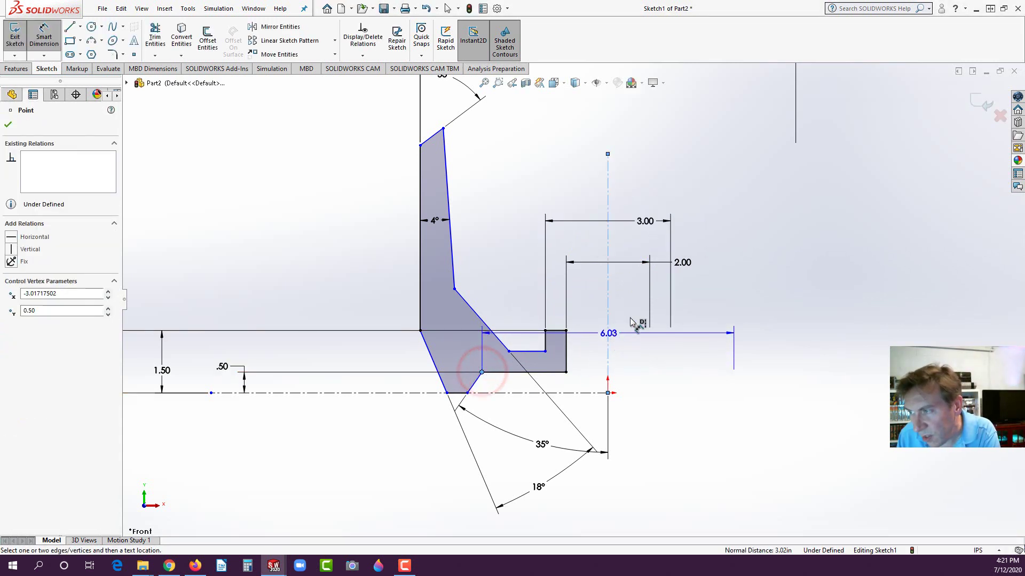
pyautogui.click(663, 182)
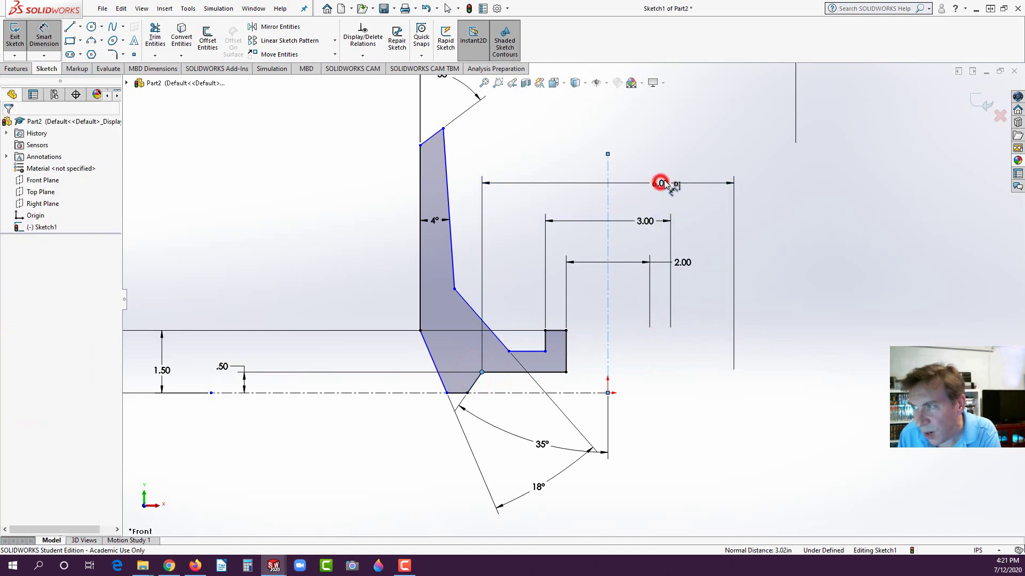
pyautogui.write('5')
pyautogui.press('Return')
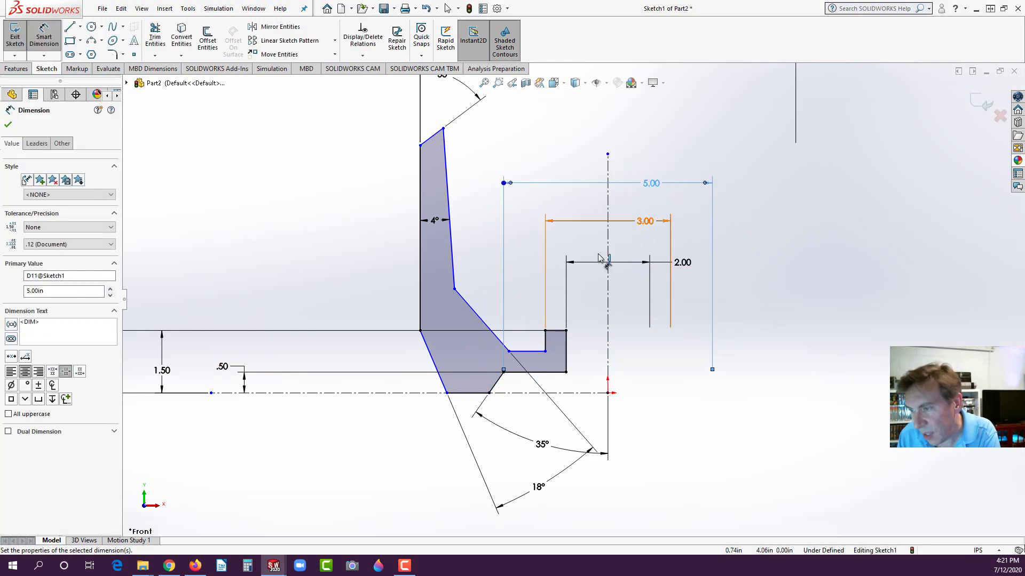
# After consulting section A-A, dimension the outer wall's top inner corner across the vertical centerline as an 8.5 in diameter
pyautogui.click(194, 567)
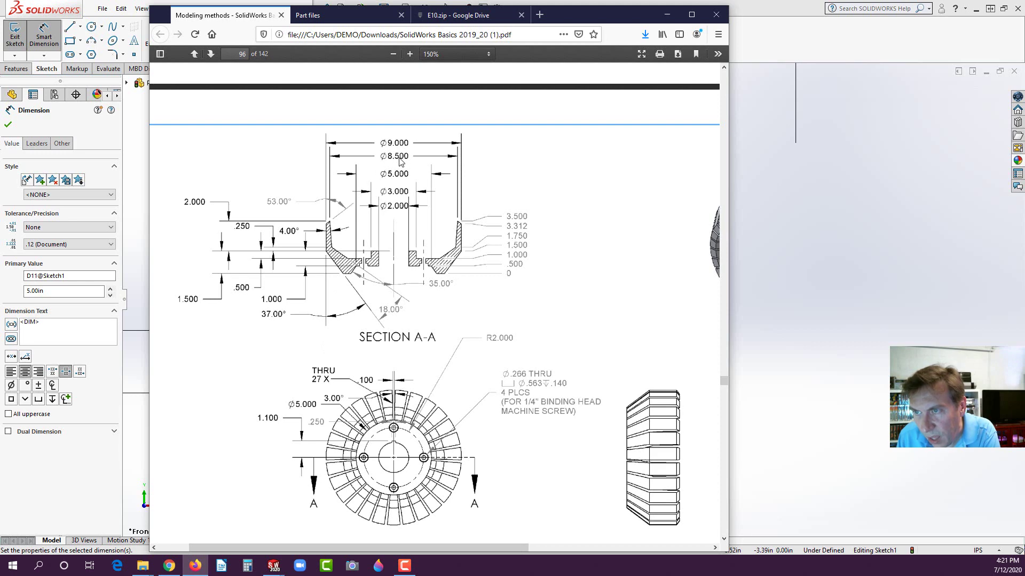
pyautogui.click(68, 481)
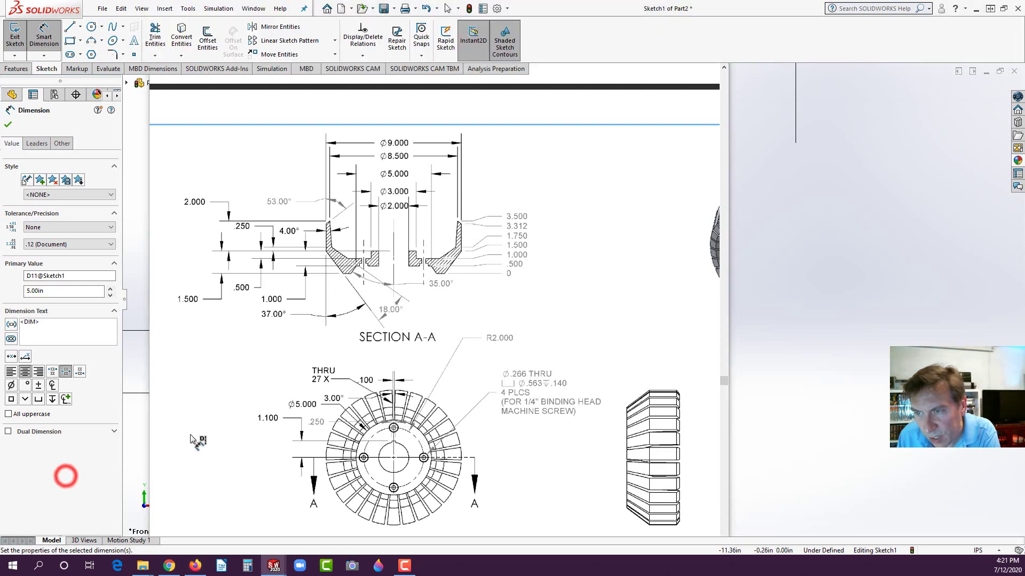
pyautogui.click(443, 130)
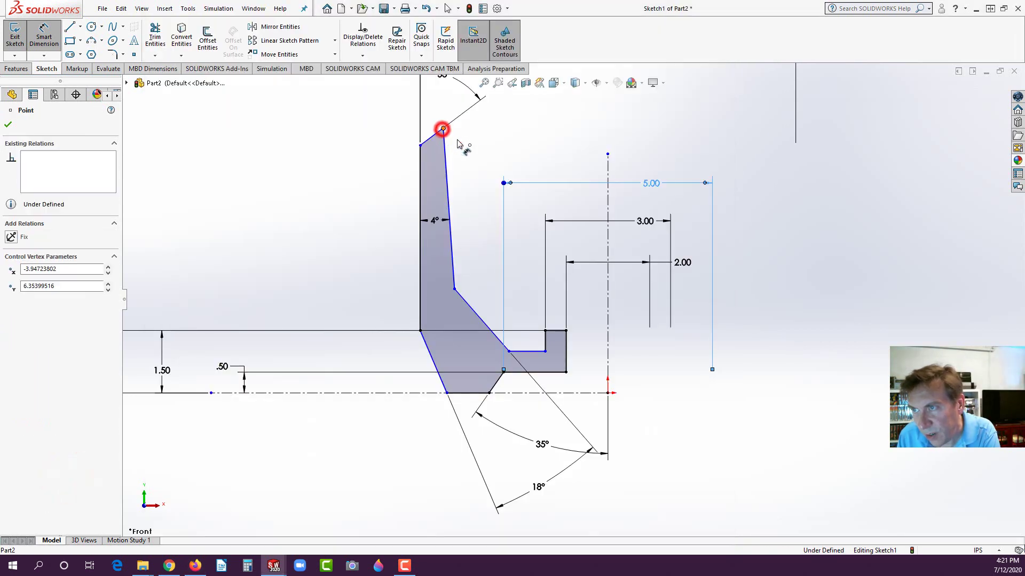
pyautogui.click(655, 131)
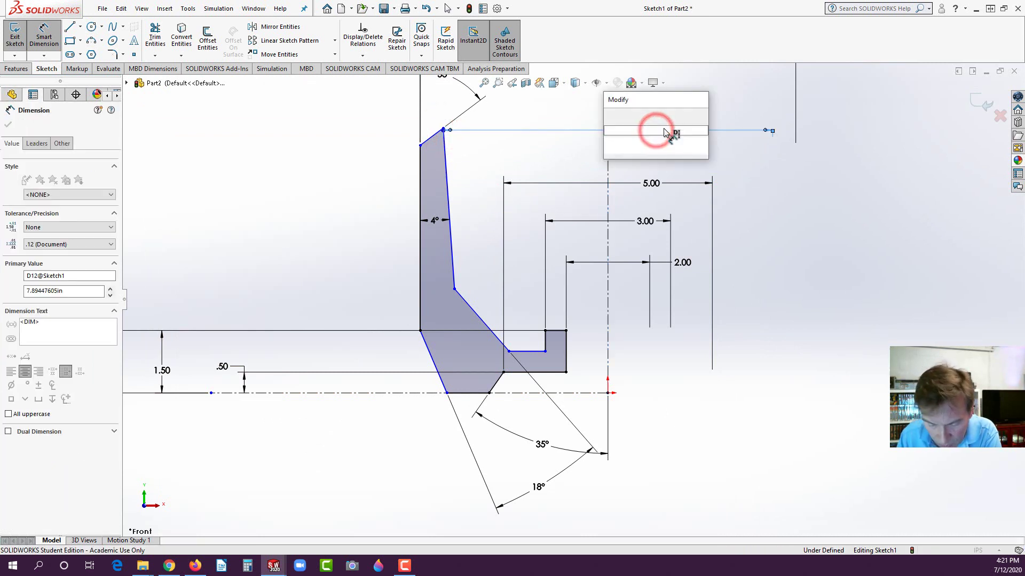
pyautogui.write('8.5')
pyautogui.press('Return')
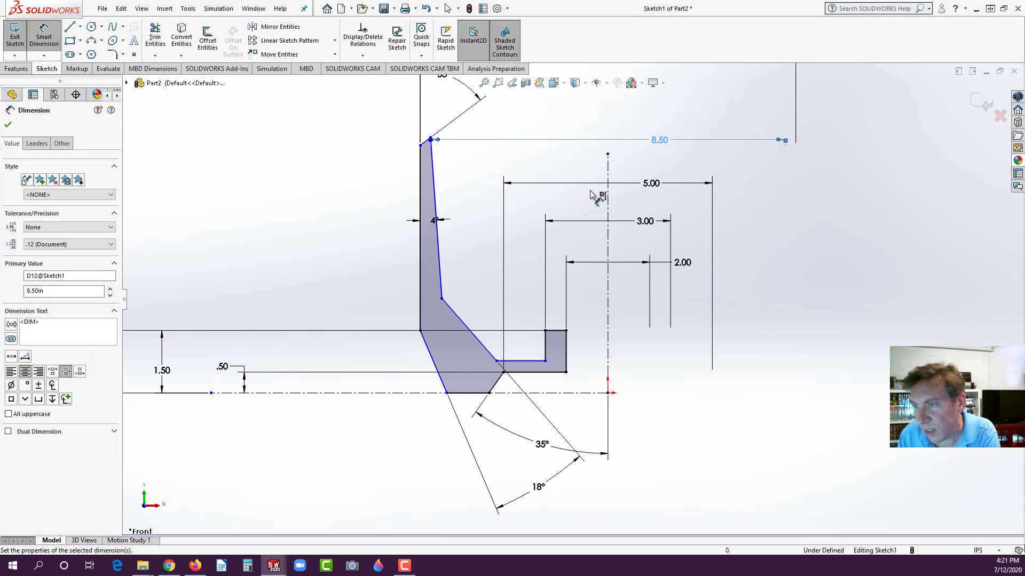
# Rearrange the 8.50, 5.00, 3.00 and 2.00 diameter dimensions in a descending stack beneath the 9.00 dimension
pyautogui.scroll(3, 423, 414)
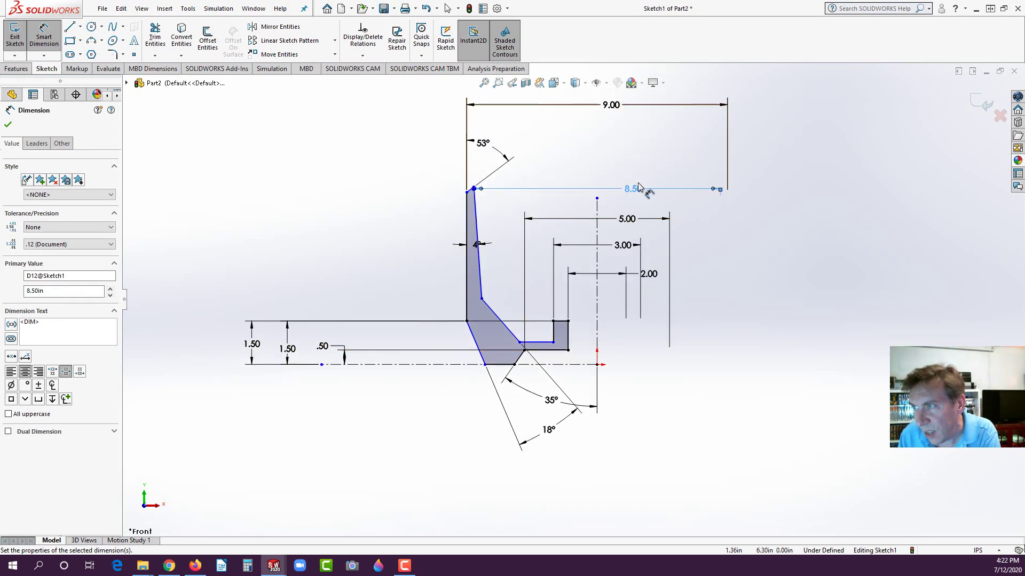
pyautogui.moveTo(635, 191); pyautogui.dragTo(617, 127)
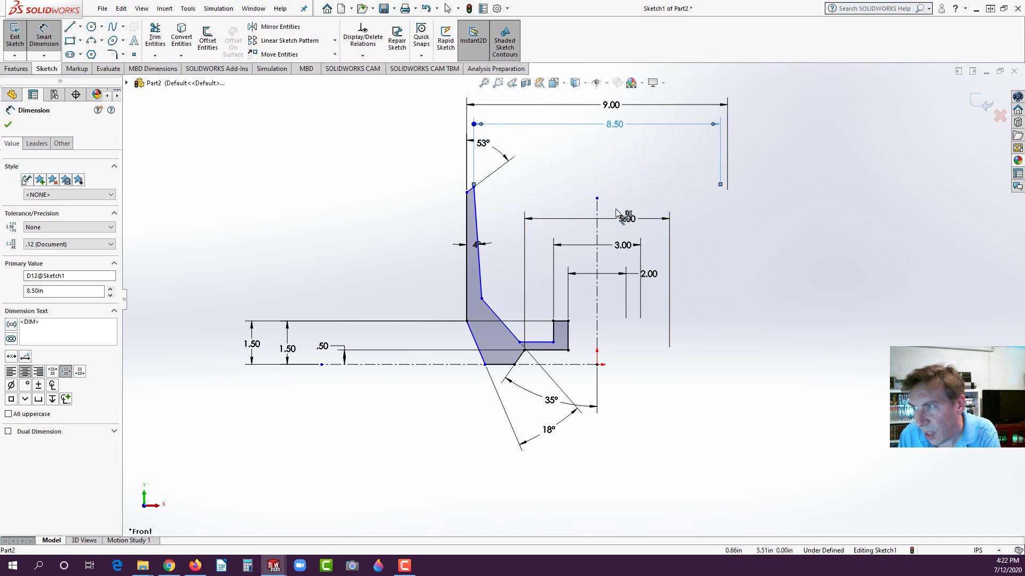
pyautogui.moveTo(625, 221); pyautogui.dragTo(619, 145)
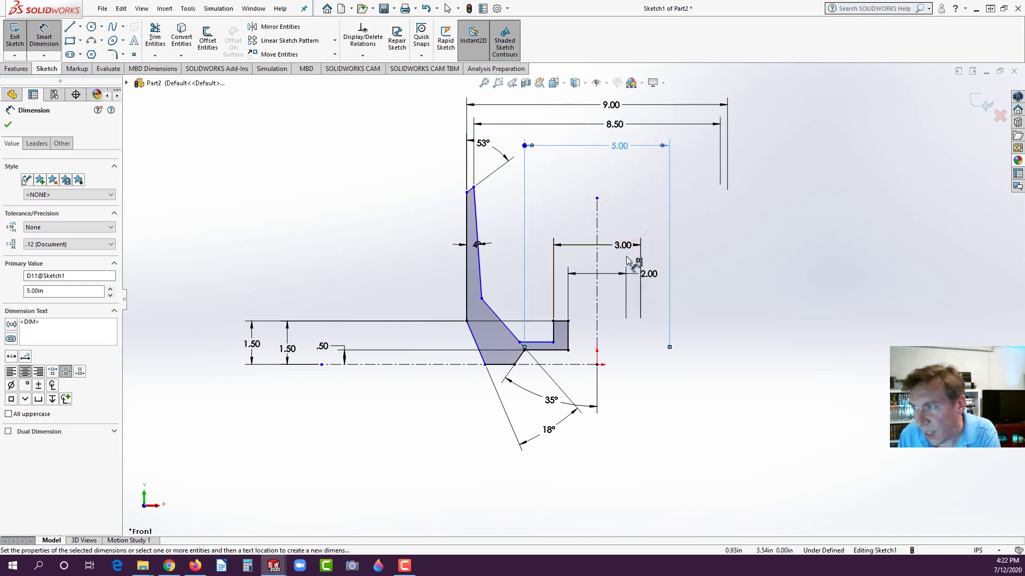
pyautogui.moveTo(627, 217); pyautogui.dragTo(619, 170)
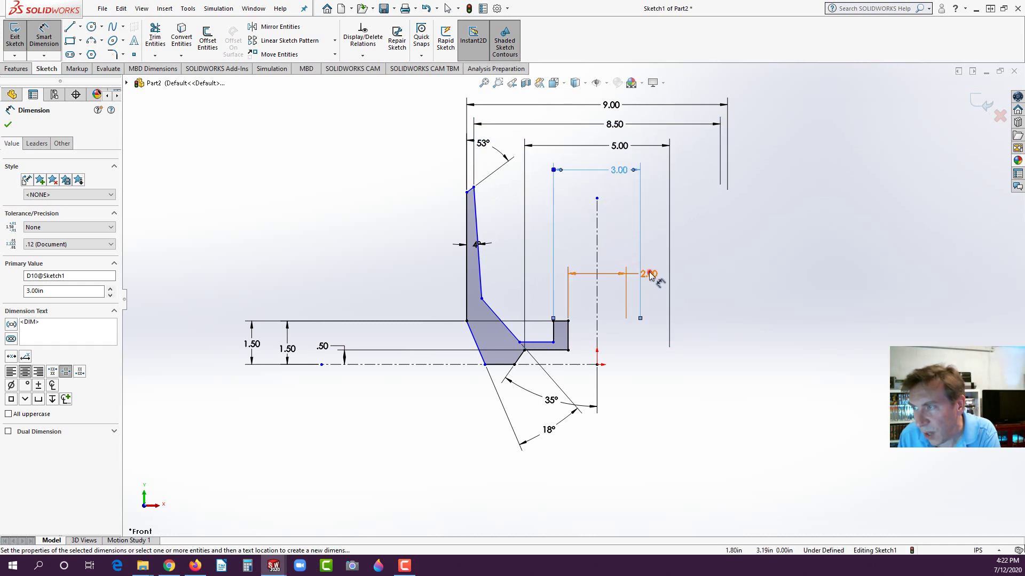
pyautogui.moveTo(649, 272); pyautogui.dragTo(622, 191)
pyautogui.click(422, 415)
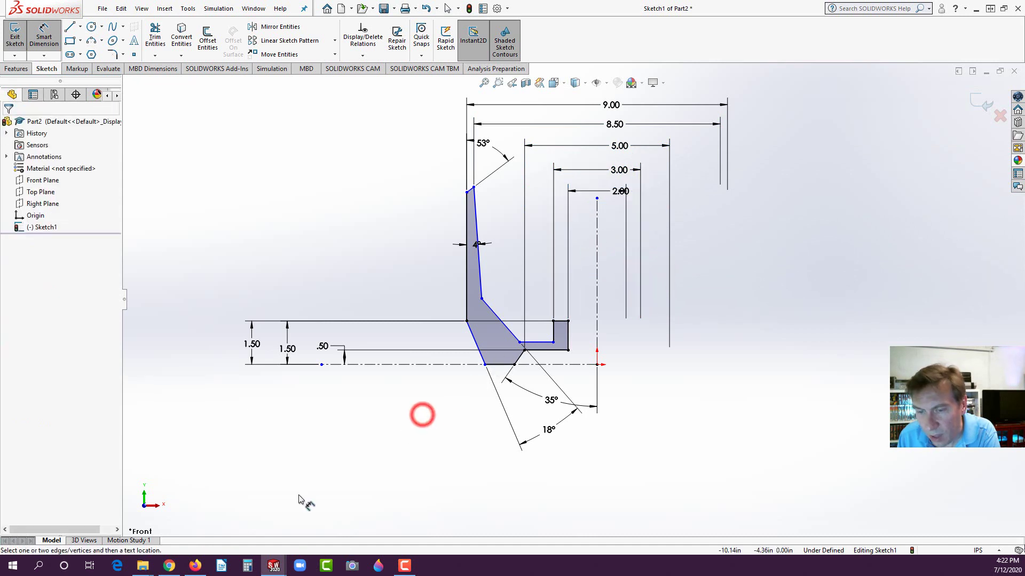
# After consulting section A-A, dimension the outer wall's top inner corner 2 in above the hub's top line
pyautogui.click(196, 567)
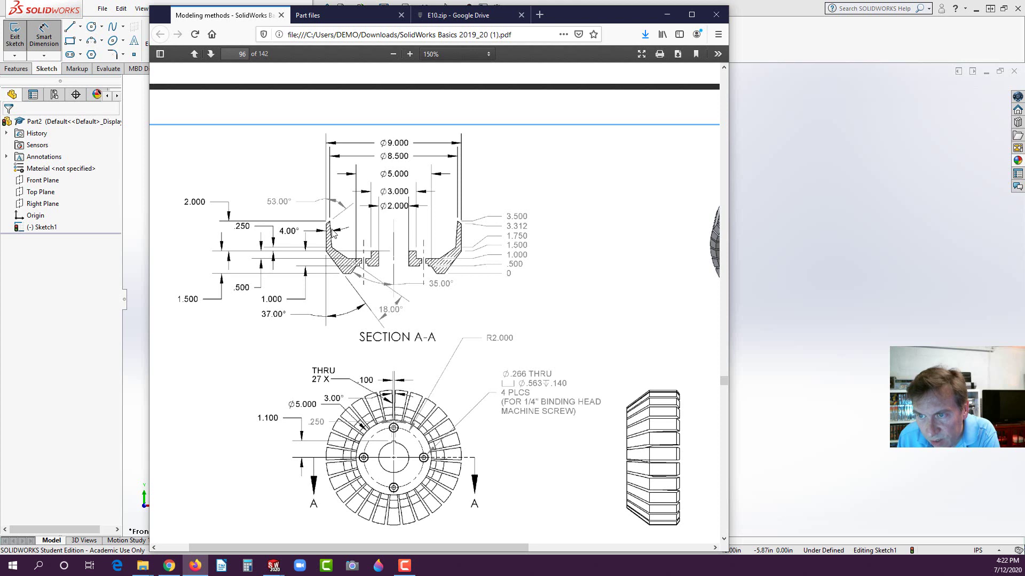
pyautogui.click(92, 439)
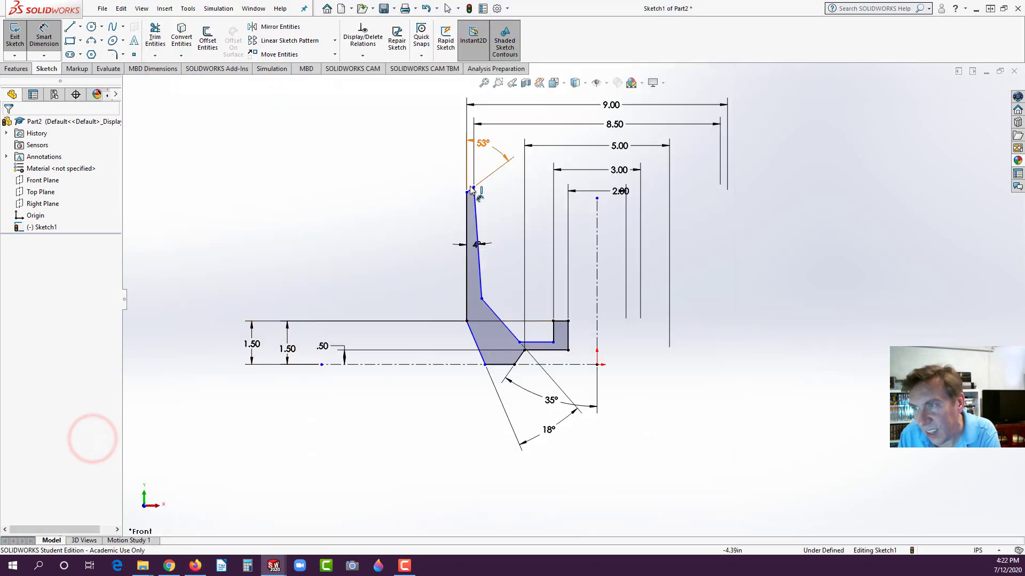
pyautogui.click(474, 188)
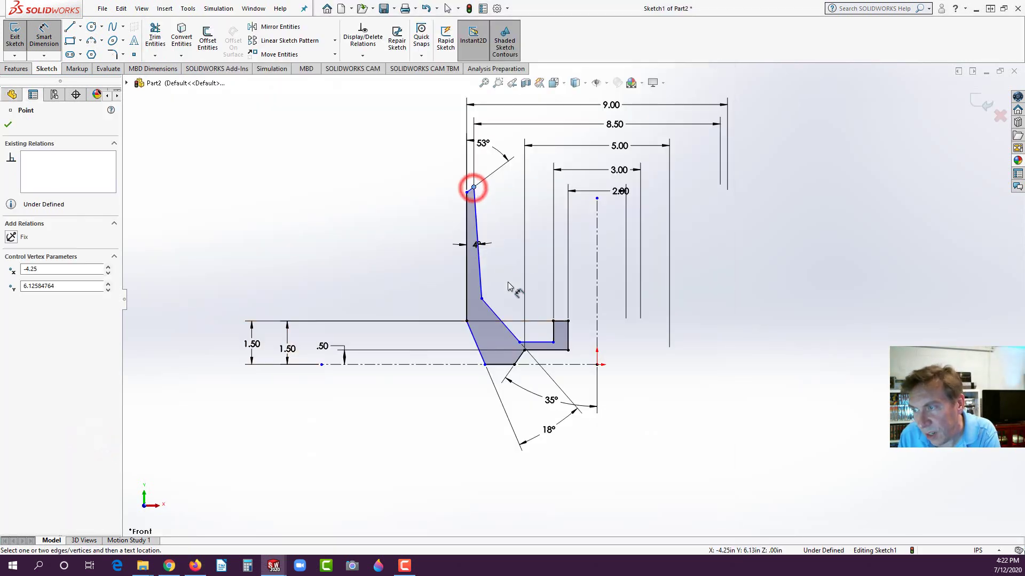
pyautogui.click(562, 323)
pyautogui.click(395, 253)
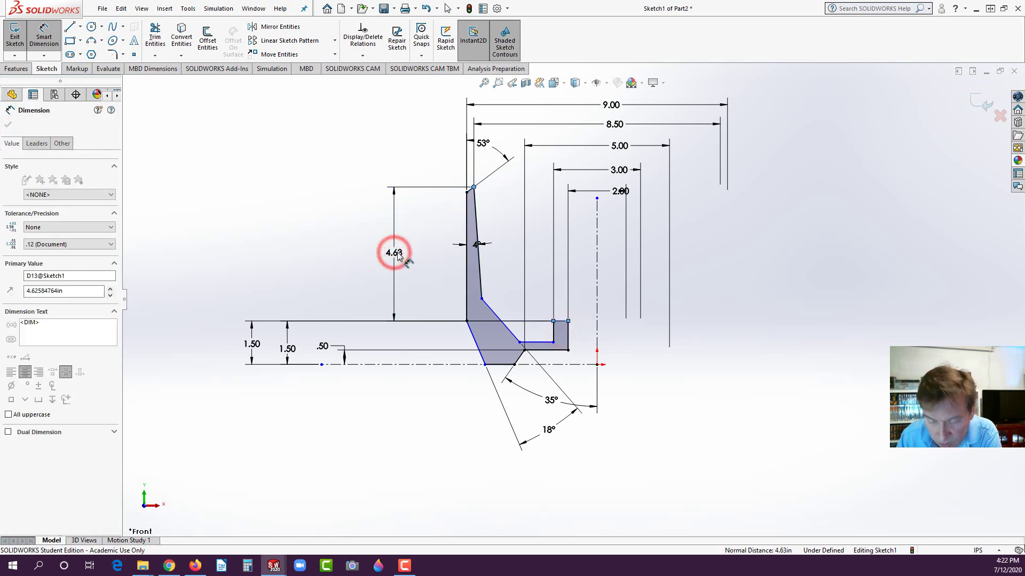
pyautogui.write('2')
pyautogui.press('Return')
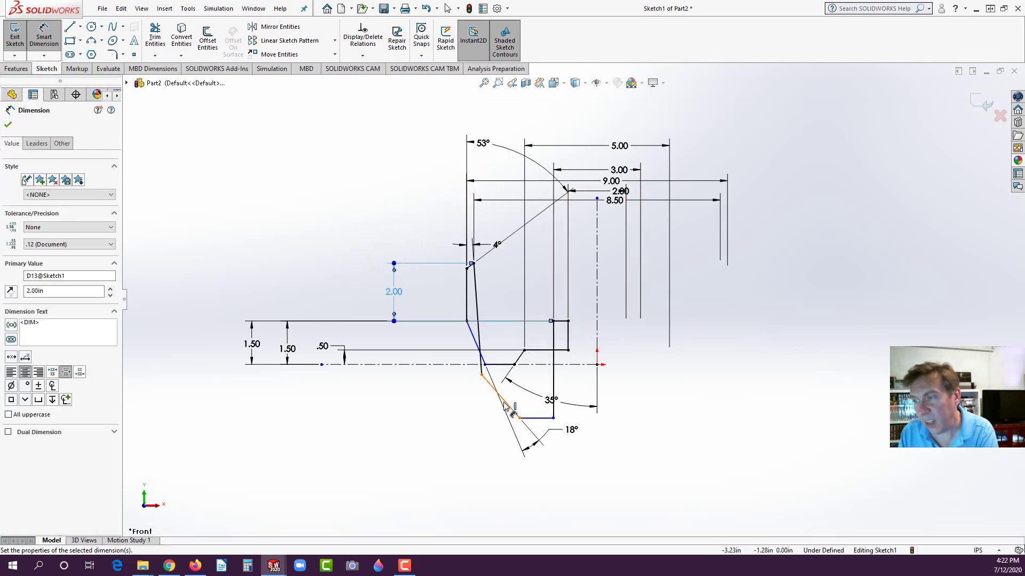
# Move the inner slanted line up above the bottom edge so the profile no longer crosses itself
pyautogui.press('Escape')
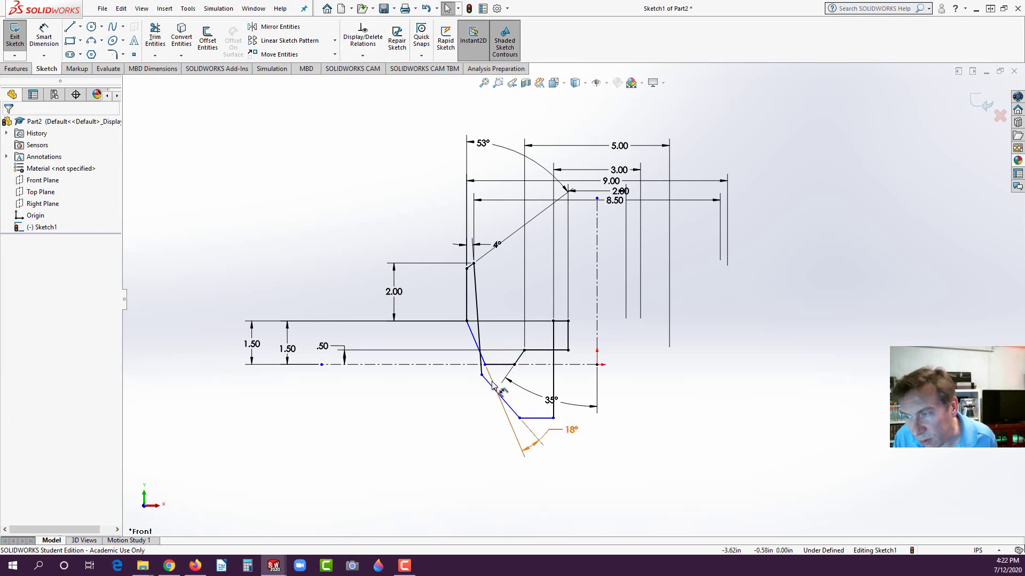
pyautogui.moveTo(487, 384)
pyautogui.mouseDown()
pyautogui.moveTo(587, 411)
pyautogui.moveTo(590, 421)
pyautogui.moveTo(560, 331)
pyautogui.moveTo(502, 340)
pyautogui.mouseUp()
pyautogui.click(429, 424)
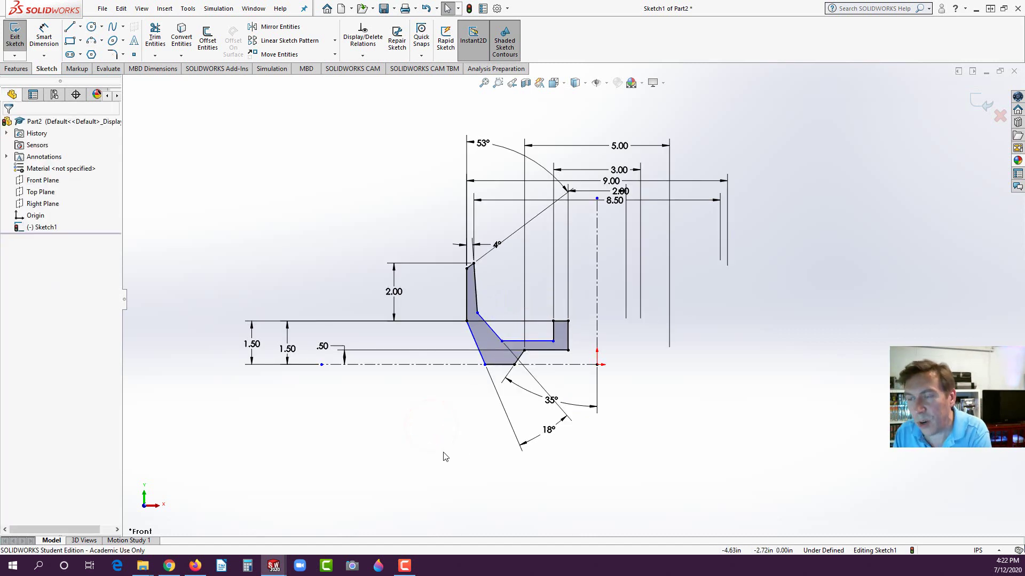
# After consulting section A-A, dimension the angle between the vertical outer wall and the lower slanted outer line as 37°
pyautogui.click(197, 571)
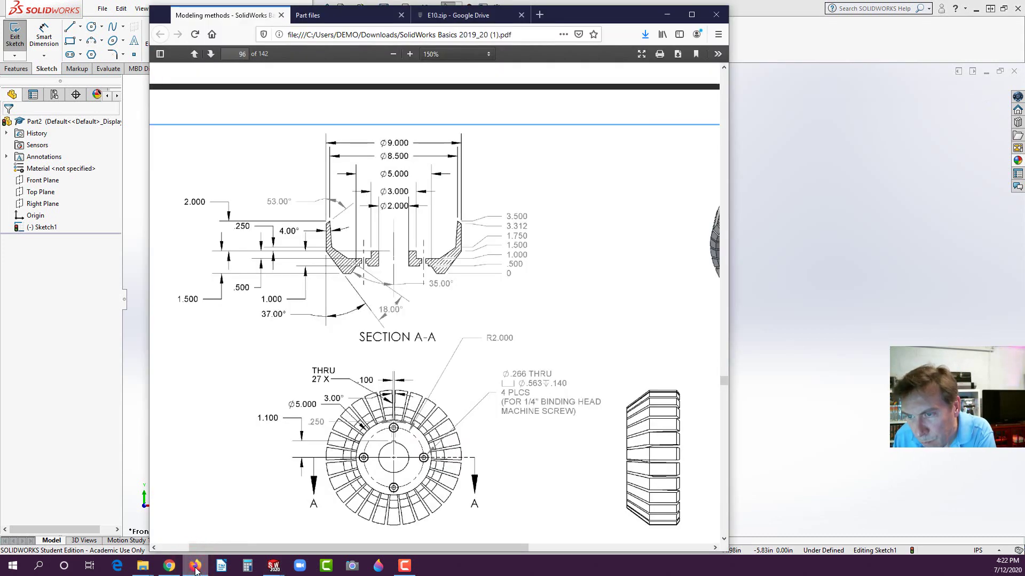
pyautogui.click(13, 373)
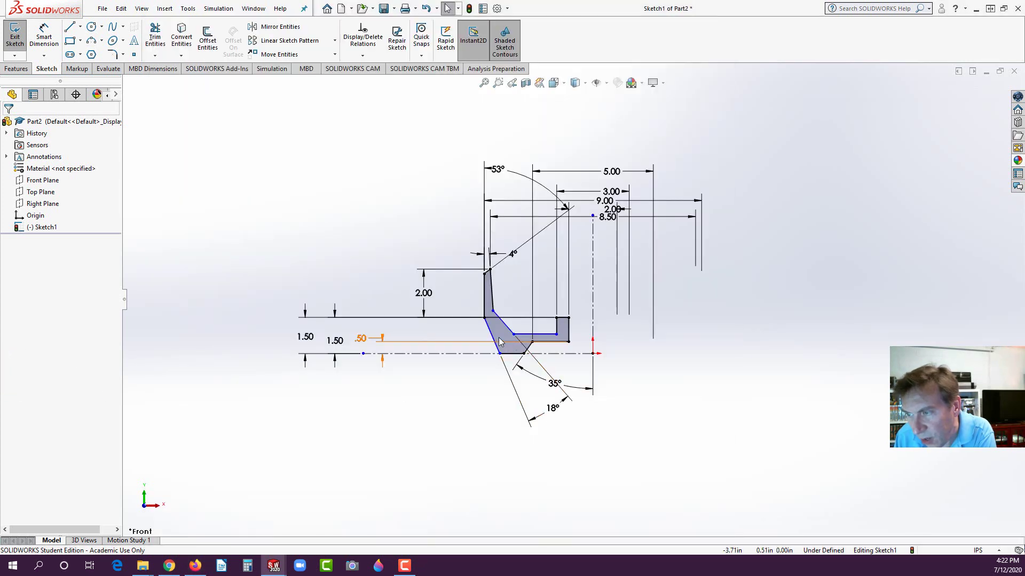
pyautogui.click(43, 36)
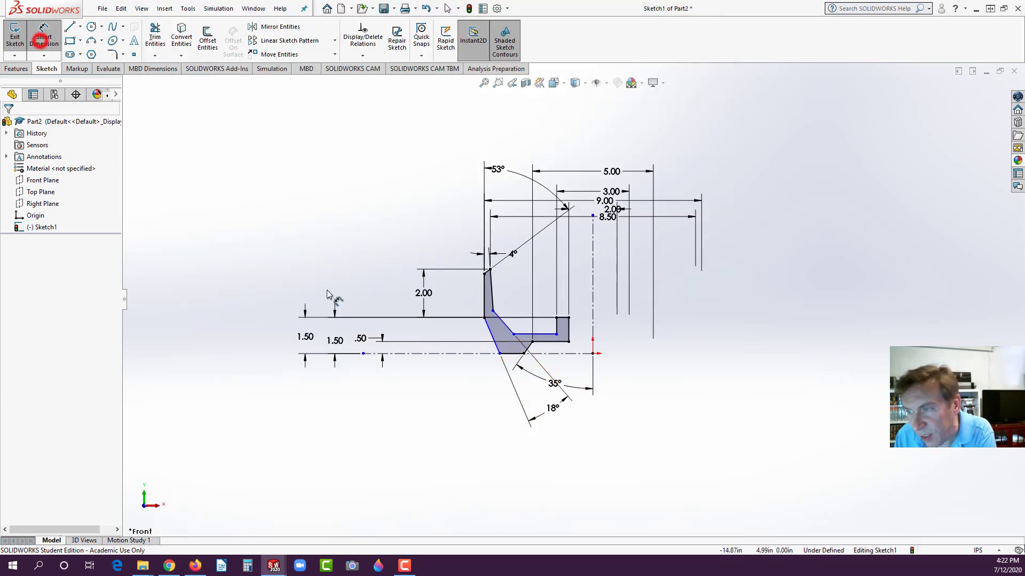
pyautogui.click(484, 303)
pyautogui.scroll(2, 587, 307)
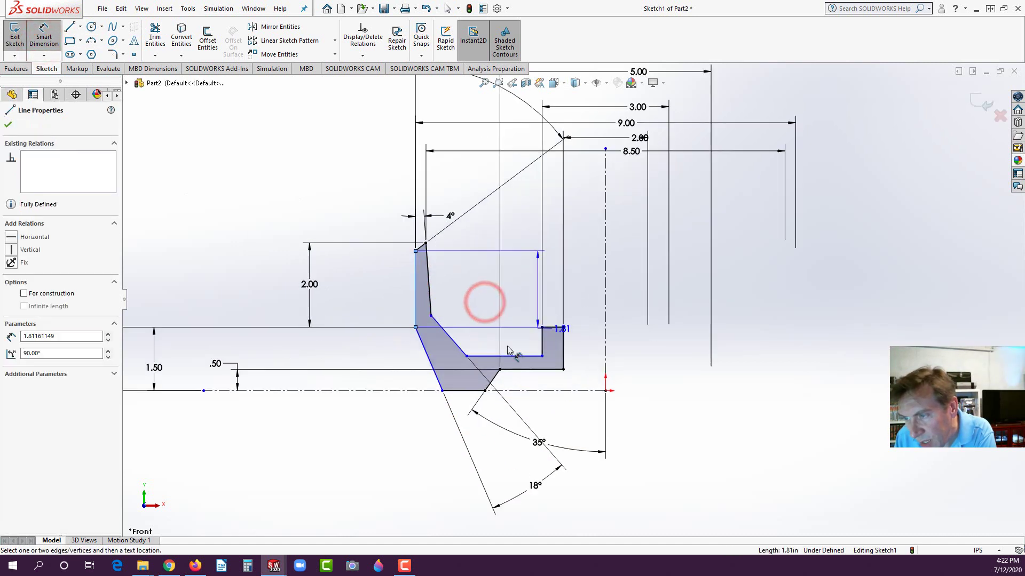
pyautogui.click(427, 360)
pyautogui.click(427, 443)
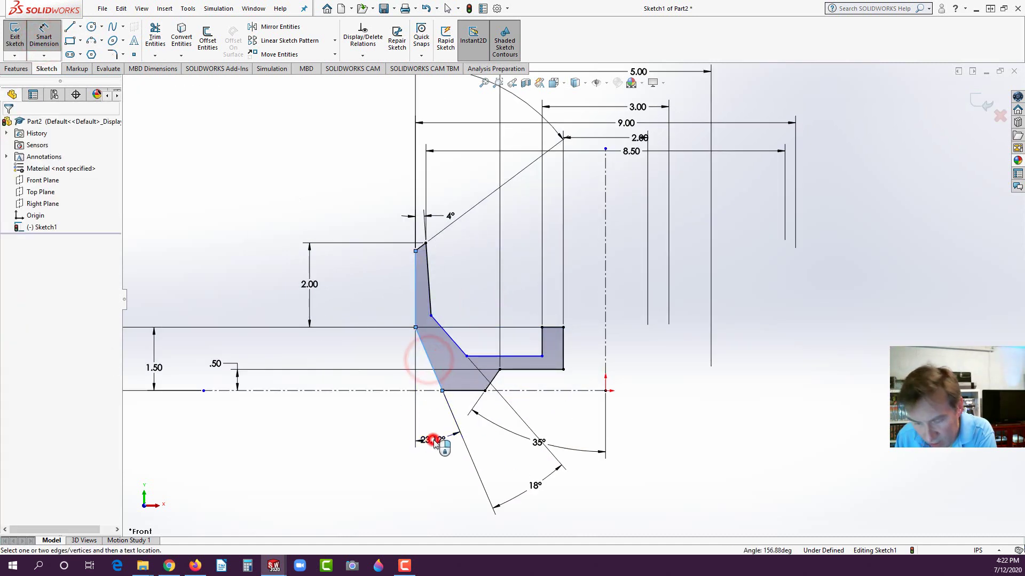
pyautogui.press('Return')
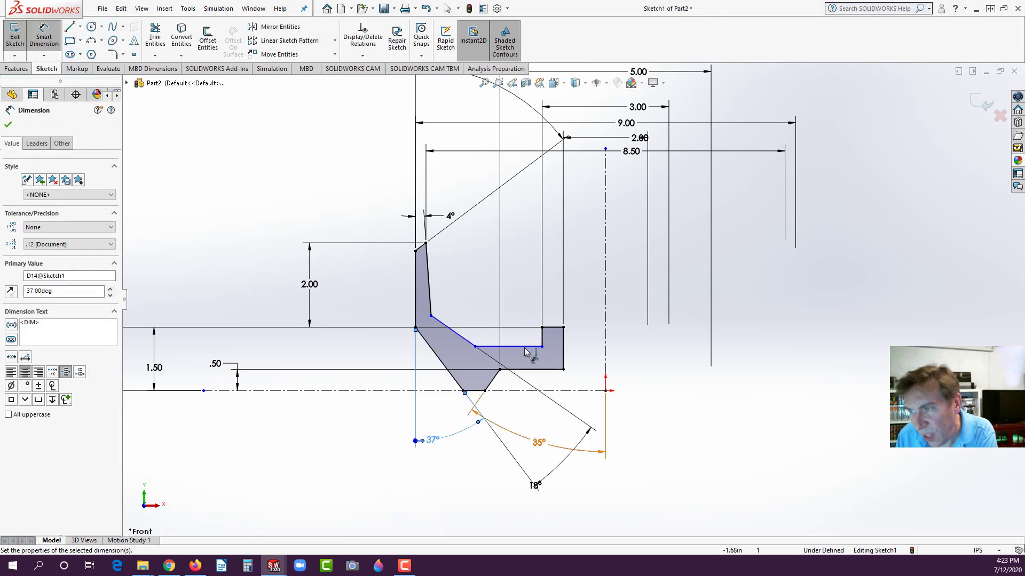
# After consulting section A-A, dimension the inner floor line 1.00 in above the horizontal centerline
pyautogui.click(196, 565)
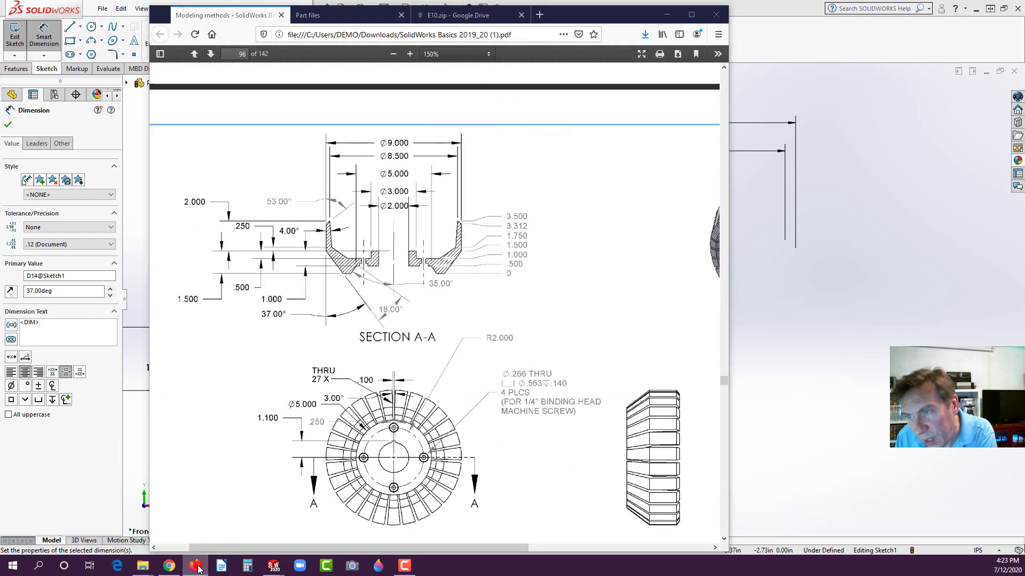
pyautogui.click(196, 567)
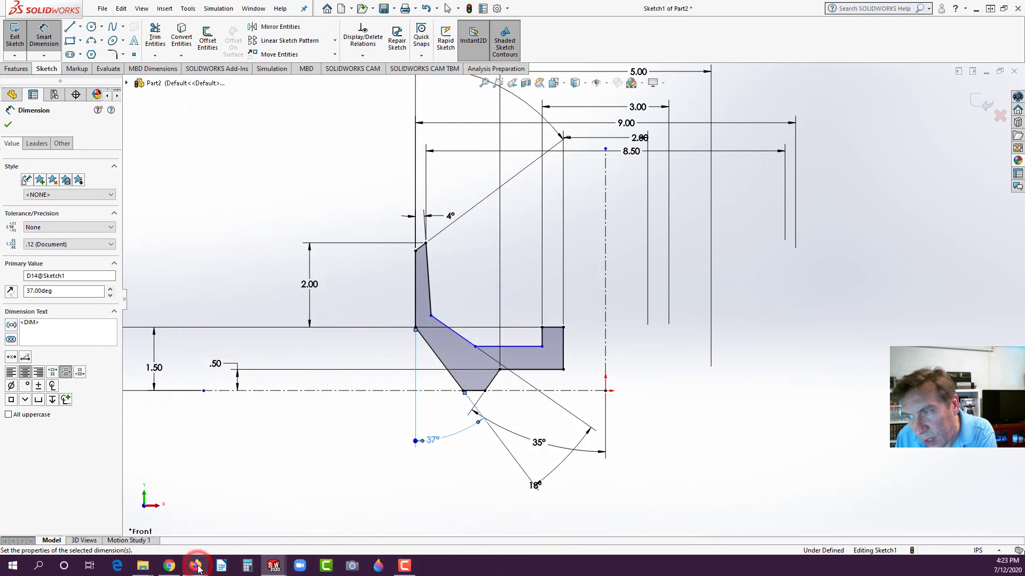
pyautogui.click(515, 346)
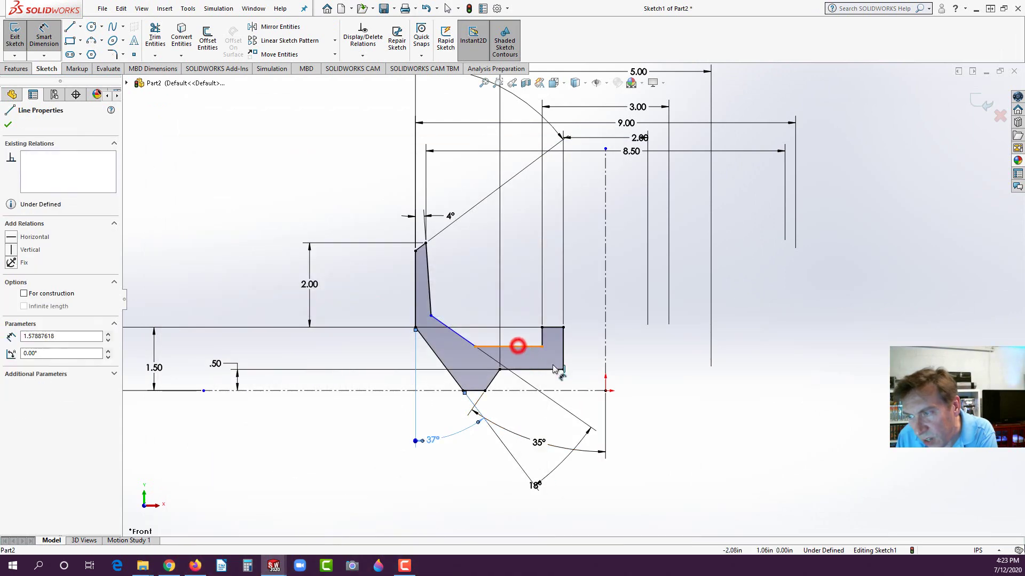
pyautogui.click(573, 390)
pyautogui.click(183, 372)
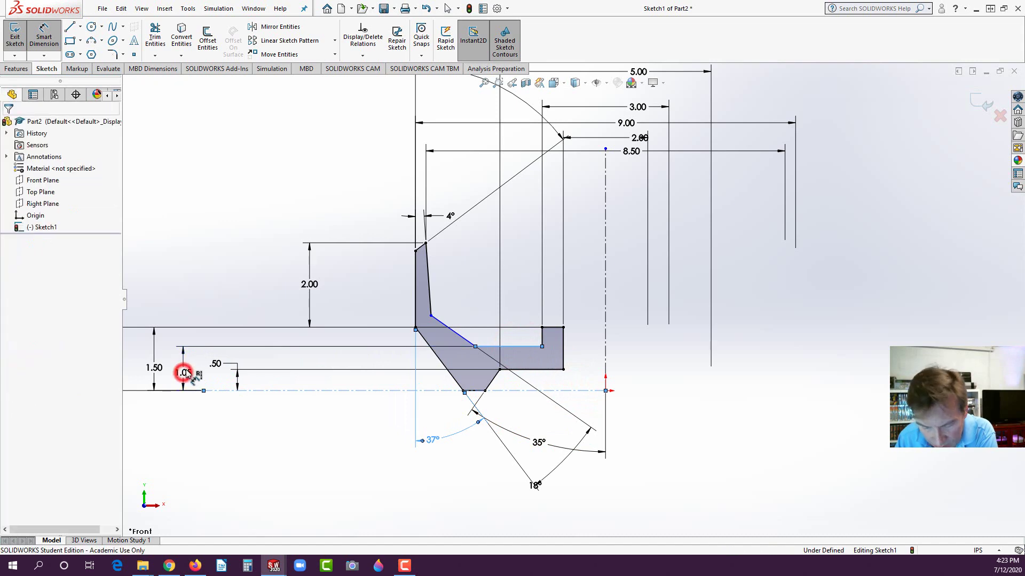
pyautogui.press('Return')
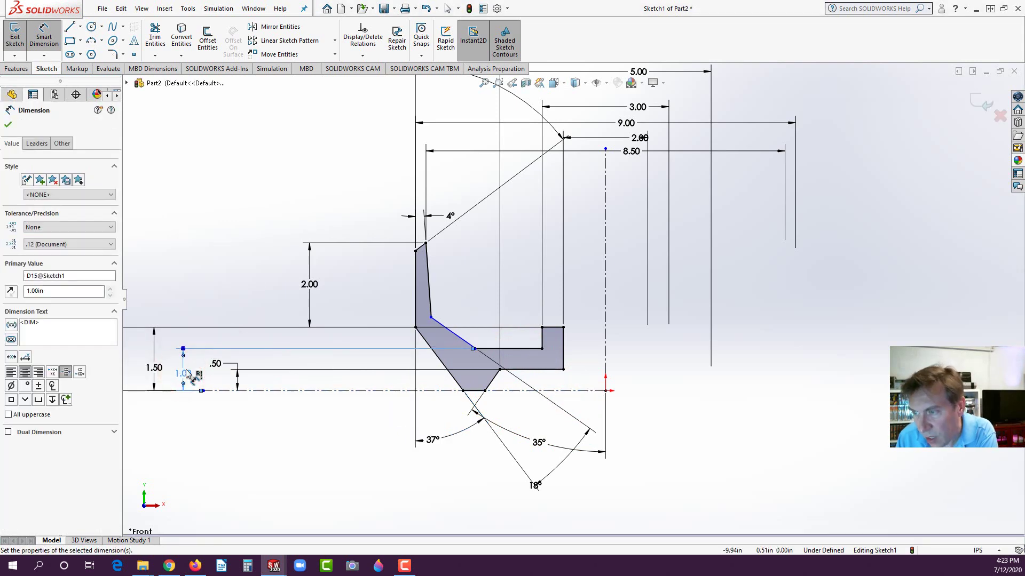
# After consulting section A-A, dimension the outer wall's lower inner corner .25 in above the hub's top line
pyautogui.click(441, 333)
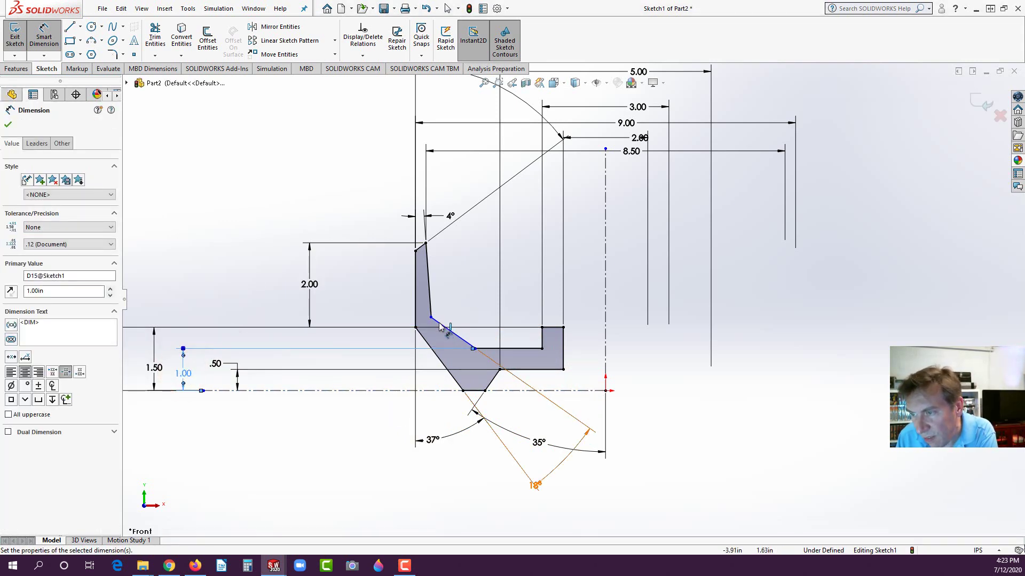
pyautogui.click(195, 566)
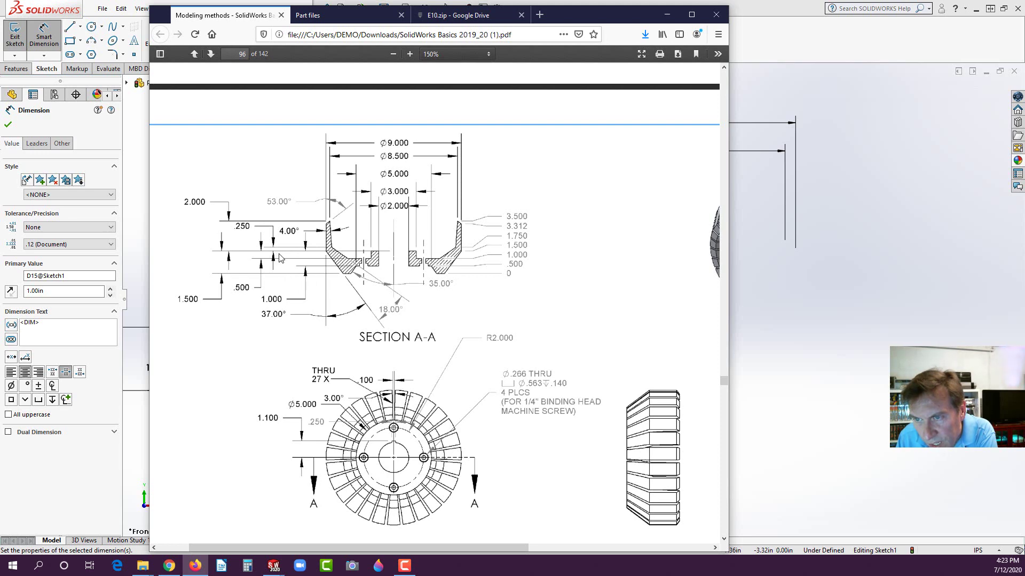
pyautogui.click(57, 488)
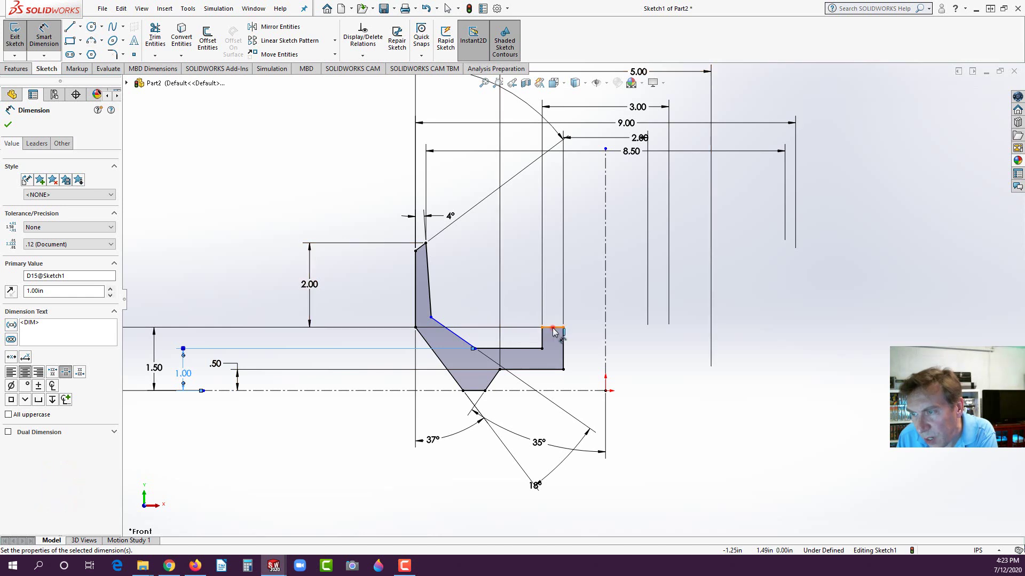
pyautogui.click(552, 327)
pyautogui.click(431, 318)
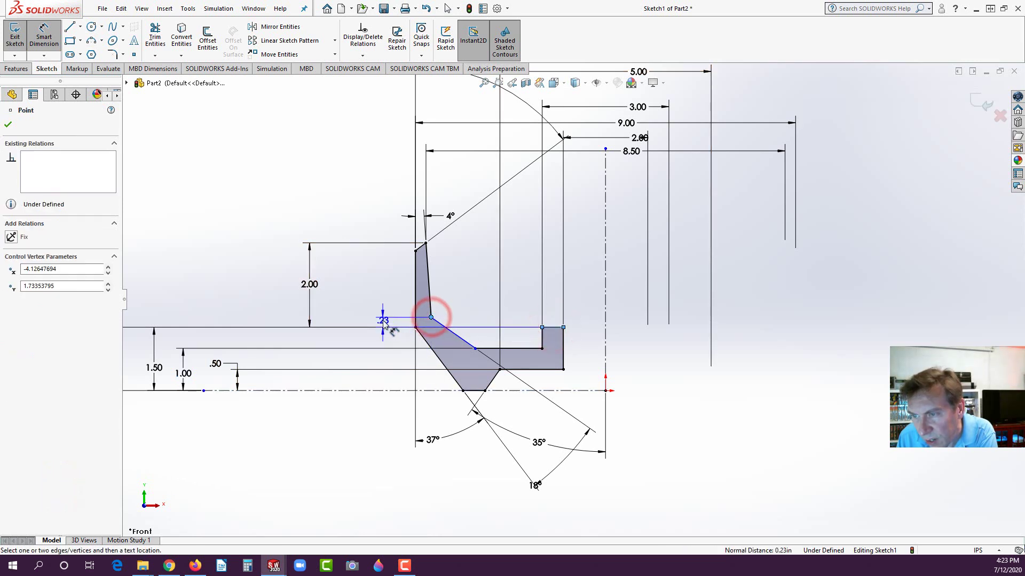
pyautogui.click(383, 322)
pyautogui.press('Return')
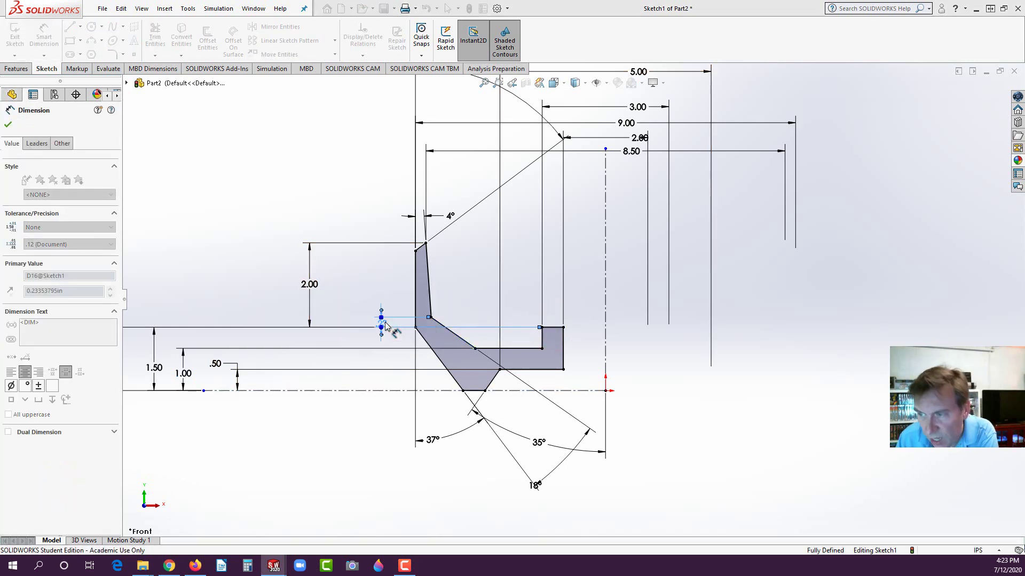
pyautogui.click(347, 430)
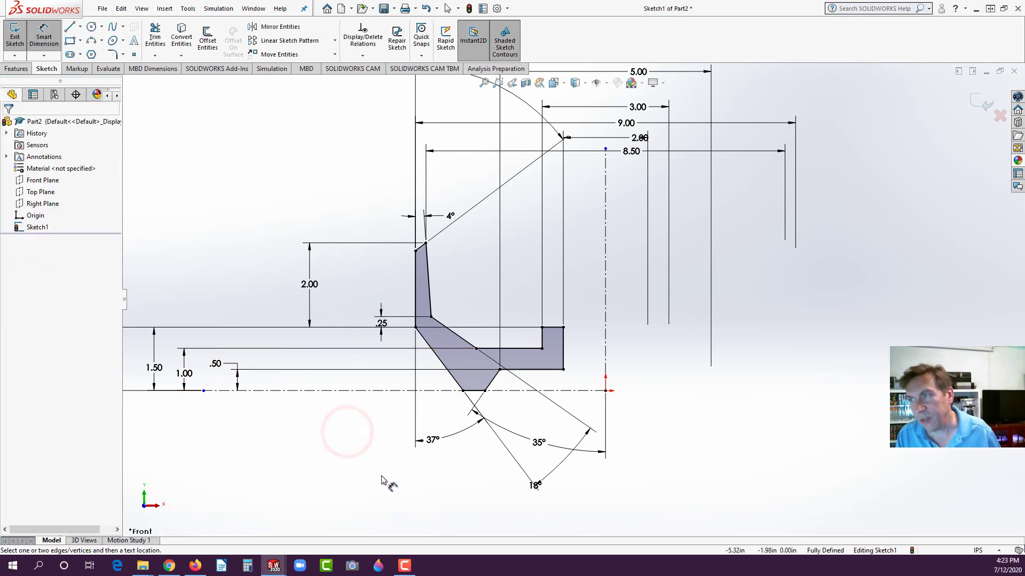
pyautogui.press('Escape')
# Move the 9.00 dimension above the other width dimensions and add a diameter symbol to its text
pyautogui.press('f')
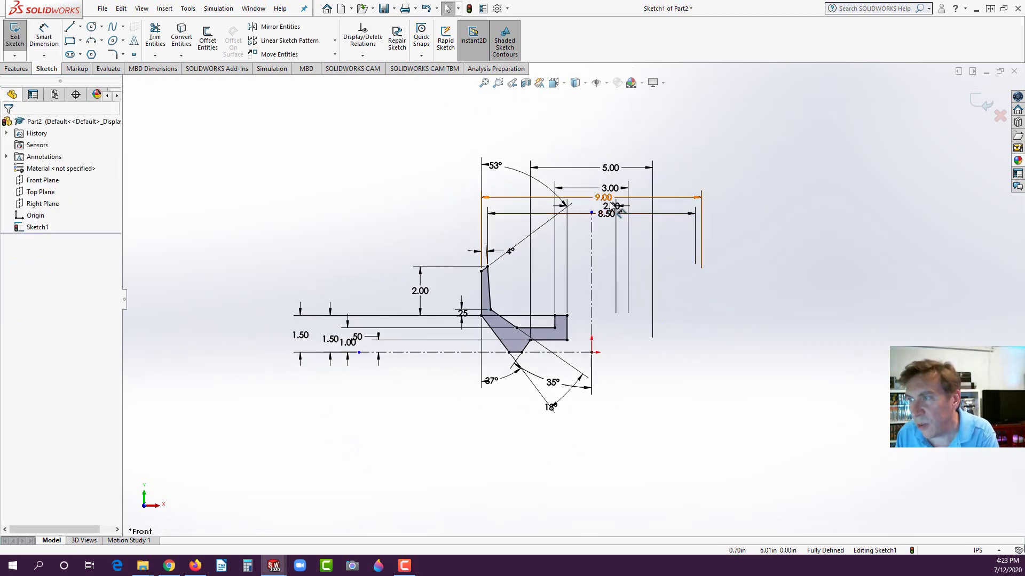
pyautogui.moveTo(601, 199); pyautogui.dragTo(606, 127)
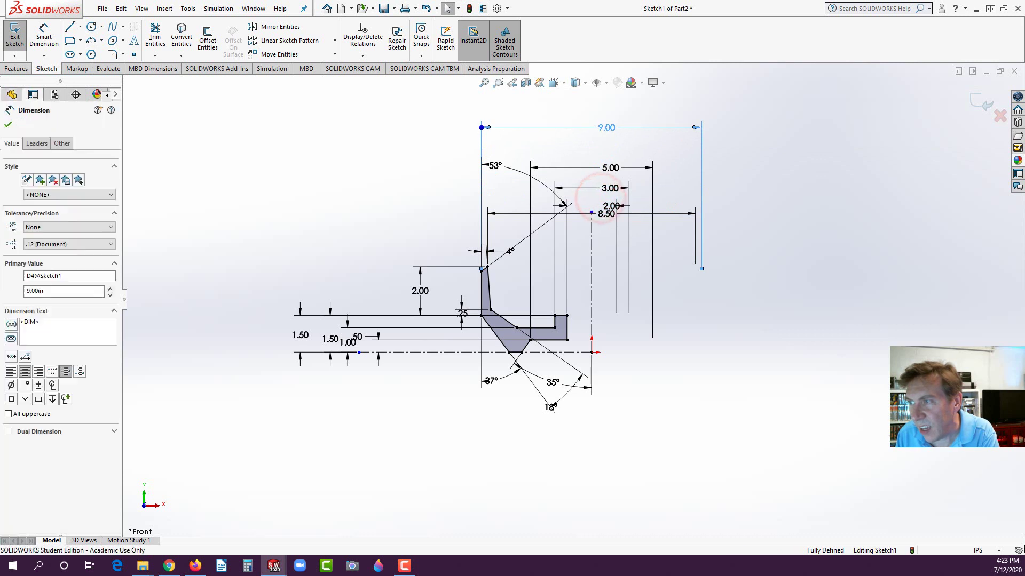
pyautogui.click(10, 385)
pyautogui.click(613, 168)
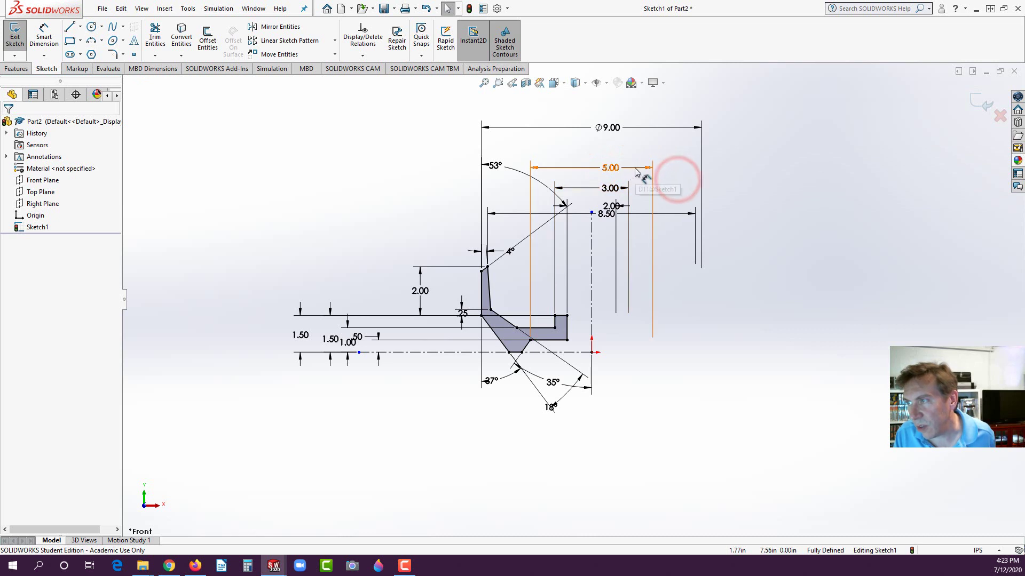
pyautogui.click(632, 172)
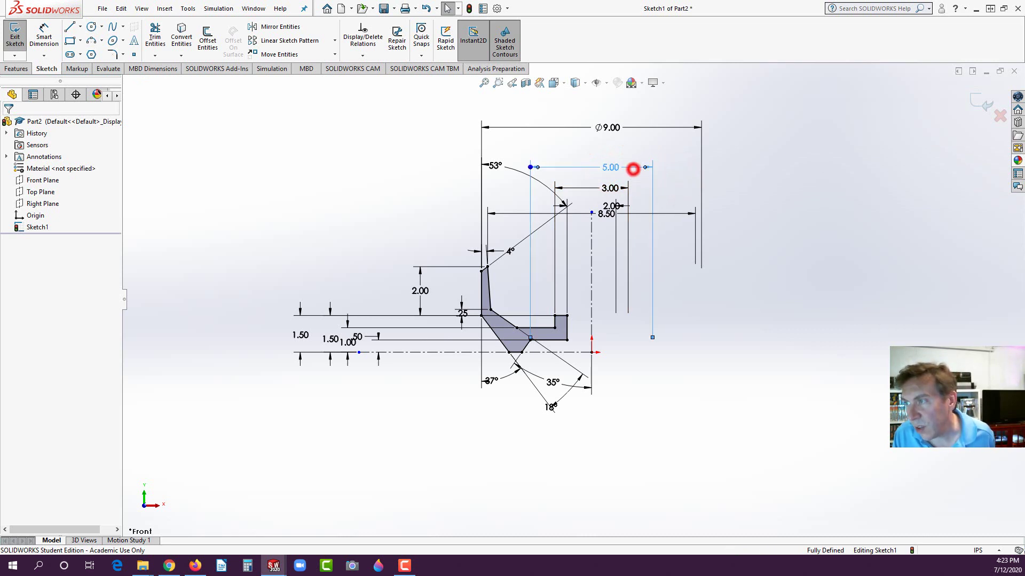
pyautogui.keyDown('ctrl'); pyautogui.click(592, 194); pyautogui.keyUp('ctrl')
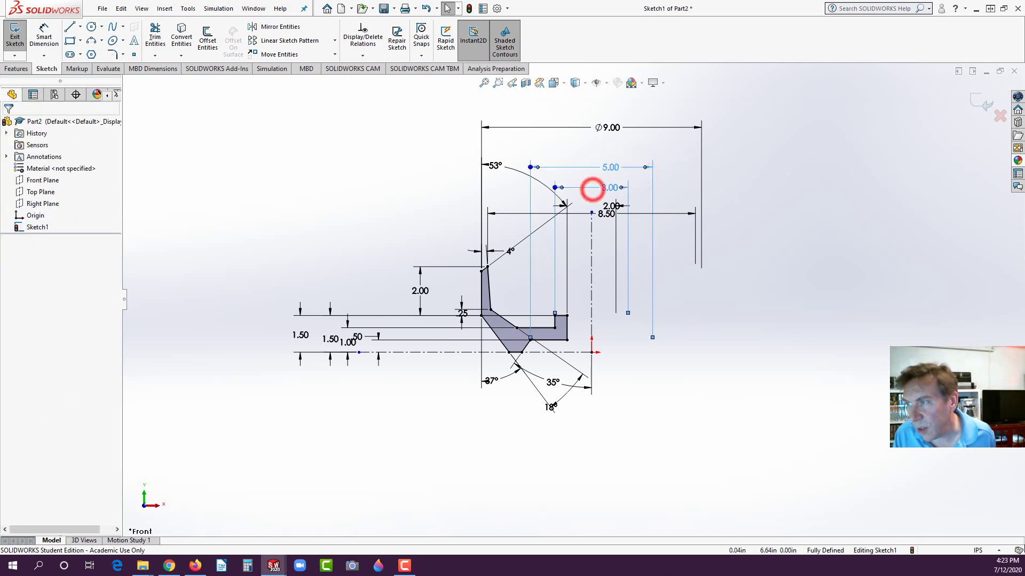
pyautogui.keyDown('ctrl'); pyautogui.click(643, 213); pyautogui.keyUp('ctrl')
pyautogui.doubleClick(618, 206)
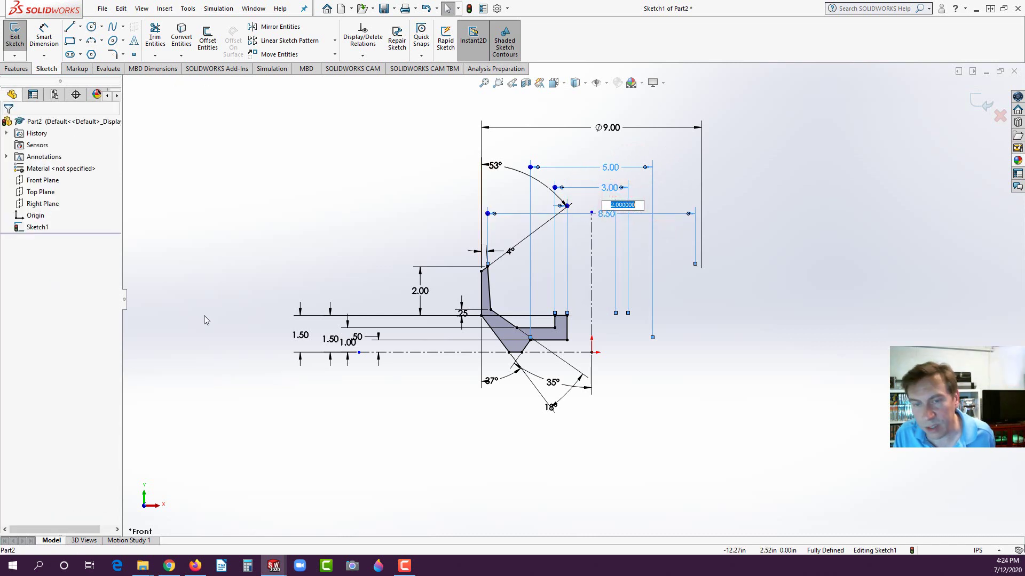
pyautogui.click(572, 205)
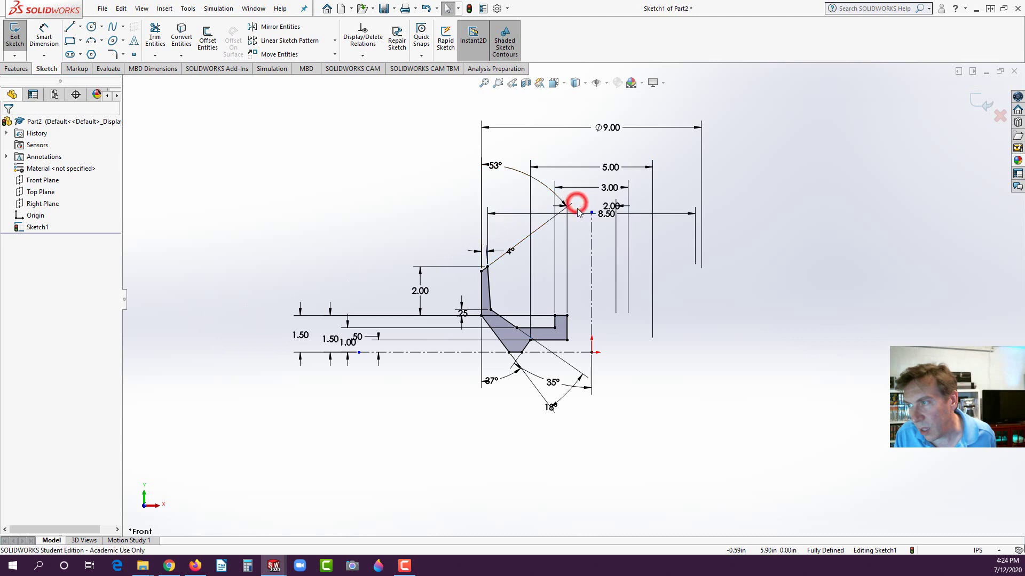
# Add the diameter symbol to the 5.00, 3.00, 2.00 and 8.50 dimensions together
pyautogui.moveTo(683, 156); pyautogui.dragTo(601, 232)
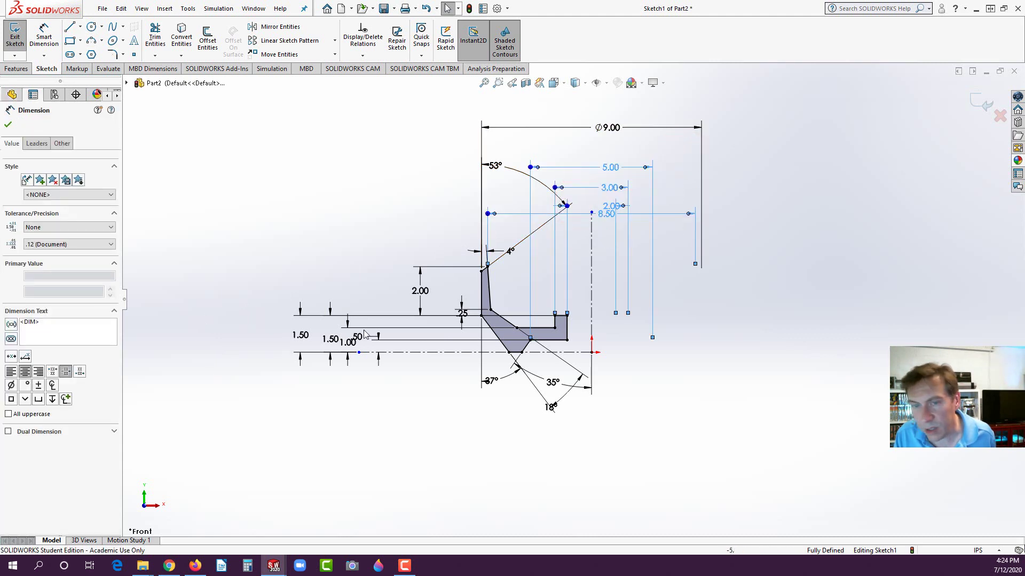
pyautogui.click(10, 386)
pyautogui.click(315, 210)
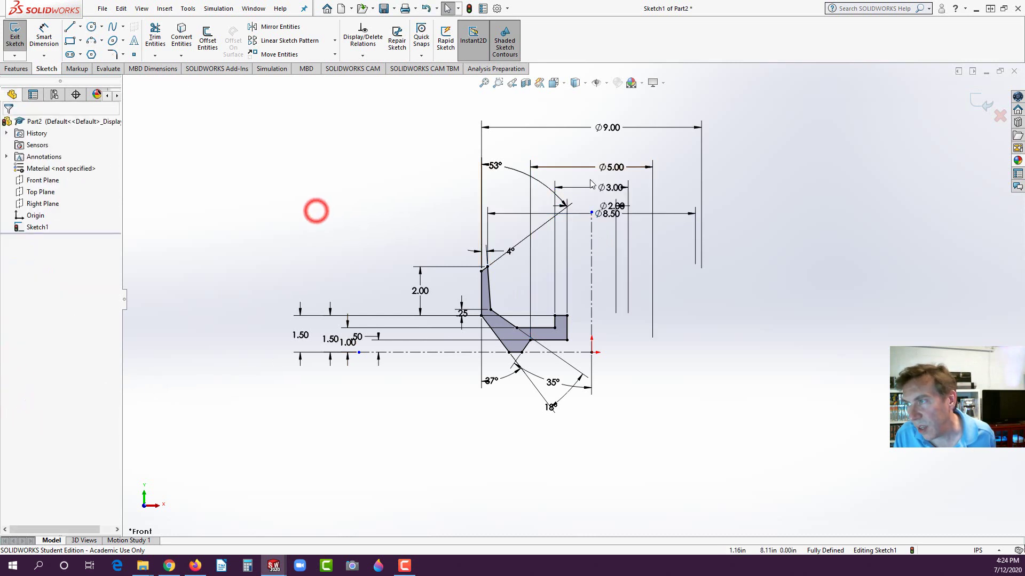
# Stack the diameter dimensions evenly above the profile, ordered from 2.00 nearest to 9.00 farthest
pyautogui.moveTo(617, 212); pyautogui.dragTo(591, 187)
pyautogui.moveTo(612, 207); pyautogui.dragTo(597, 195)
pyautogui.moveTo(616, 144); pyautogui.dragTo(594, 123)
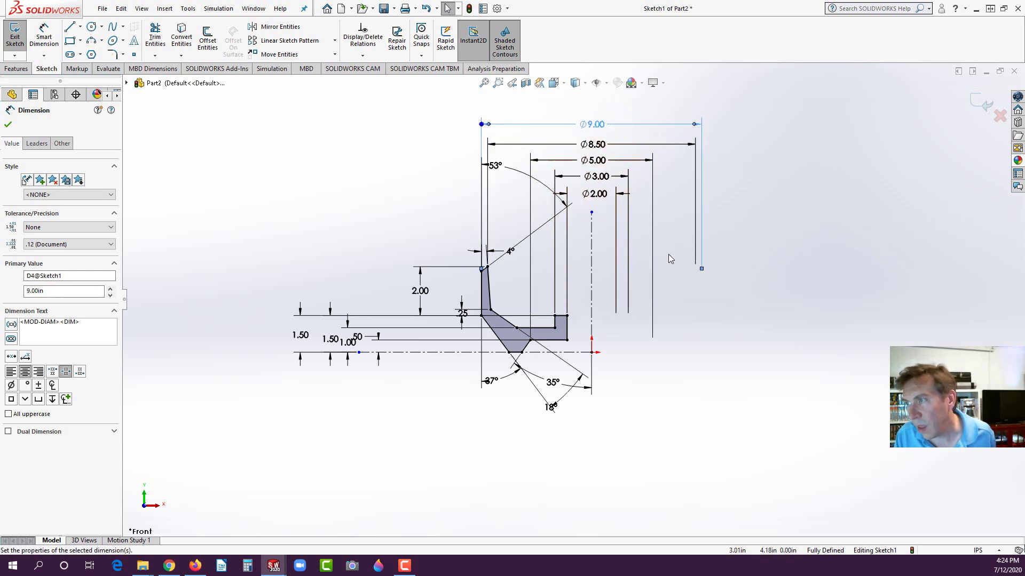
# Rearrange the 53° and 4° angles near the outer wall and spread out the height dimensions beside the profile
pyautogui.moveTo(494, 165); pyautogui.dragTo(511, 288)
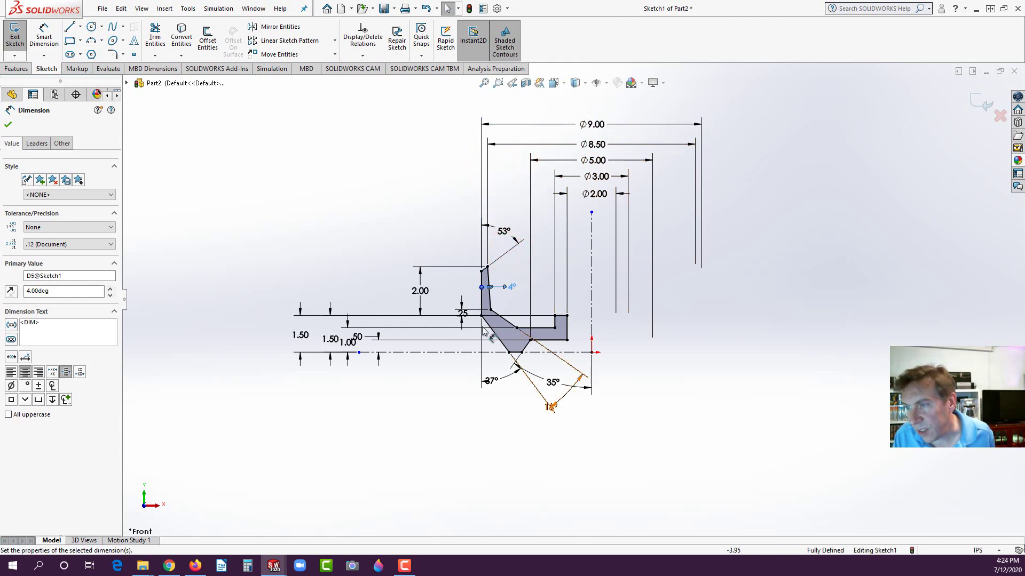
pyautogui.moveTo(463, 318); pyautogui.dragTo(405, 296)
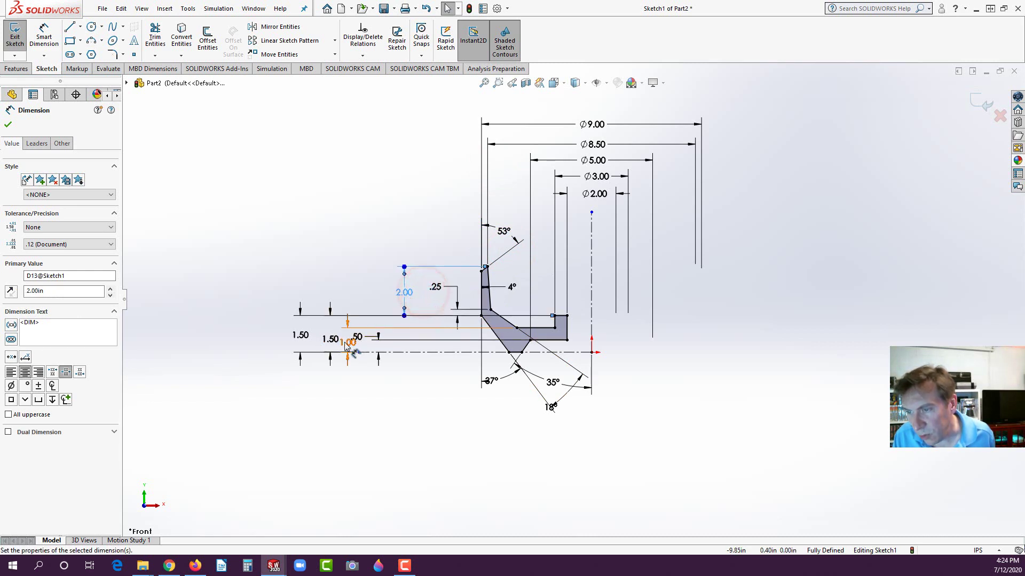
pyautogui.moveTo(300, 336); pyautogui.dragTo(258, 342)
pyautogui.moveTo(332, 338); pyautogui.dragTo(359, 384)
pyautogui.click(395, 400)
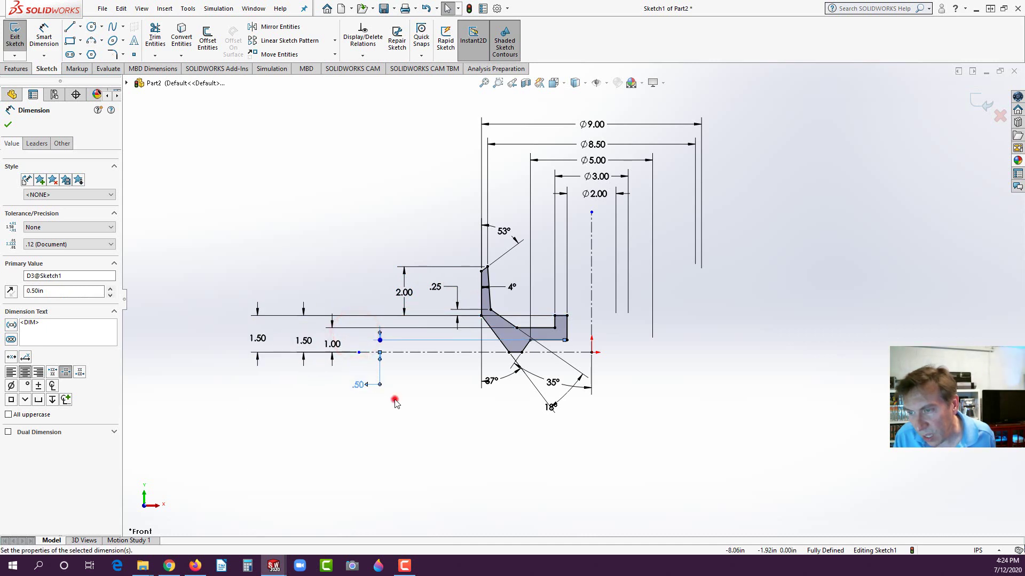
# Reposition the 37°, 35° and 18° angle dimensions around the profile's lower end so they no longer crowd each other
pyautogui.moveTo(492, 384); pyautogui.dragTo(557, 372)
pyautogui.moveTo(552, 408); pyautogui.dragTo(513, 372)
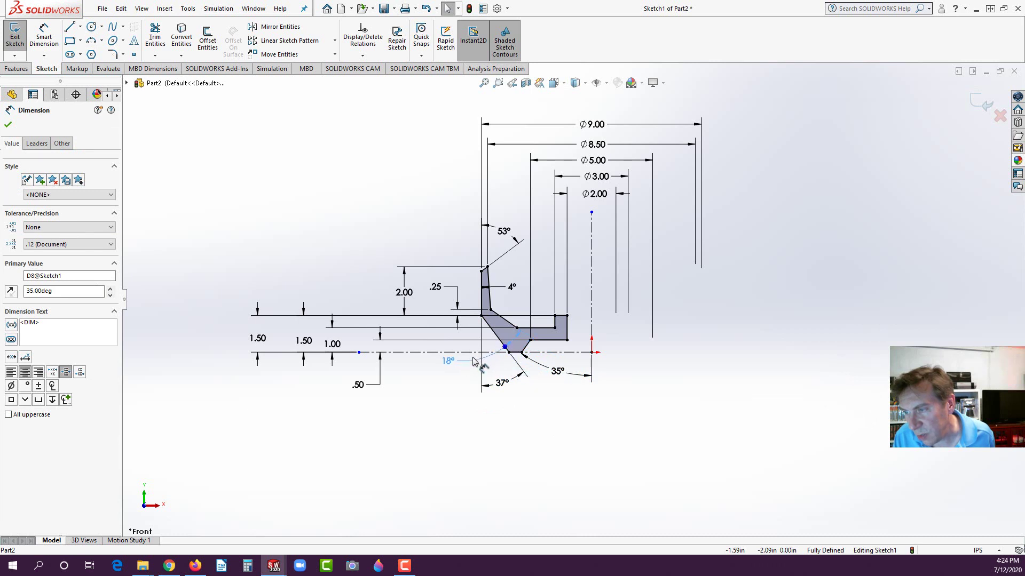
pyautogui.moveTo(457, 362); pyautogui.dragTo(457, 361)
pyautogui.click(446, 377)
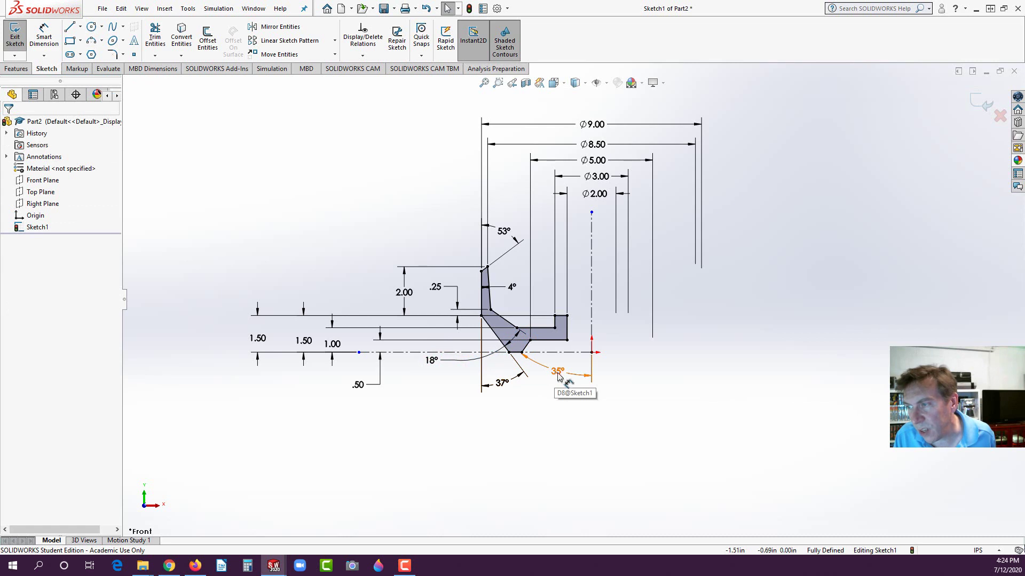
pyautogui.click(565, 393)
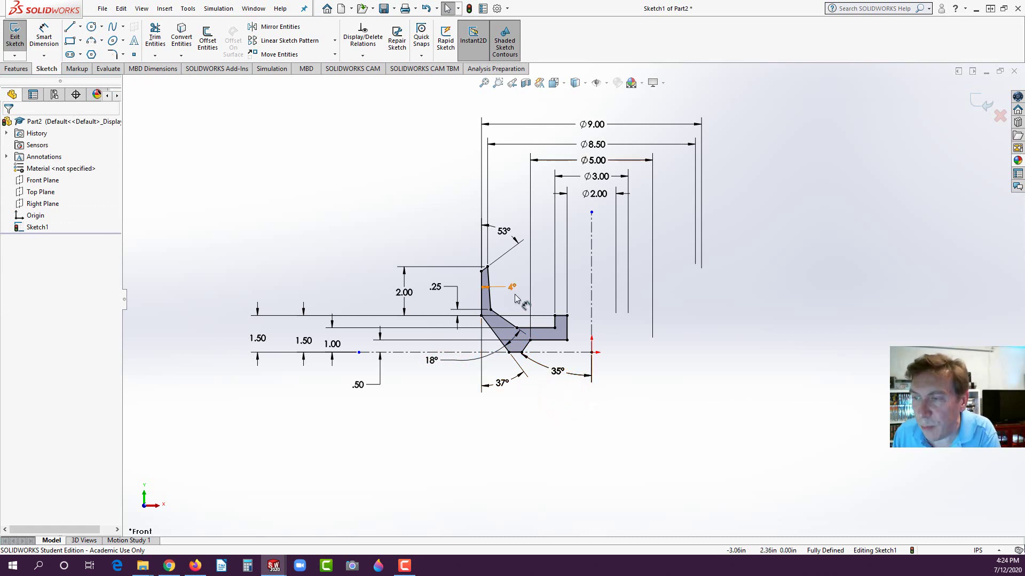
# Revolve the section profile 360° about the vertical centerline
pyautogui.scroll(5, 512, 299)
pyautogui.scroll(-4, 521, 301)
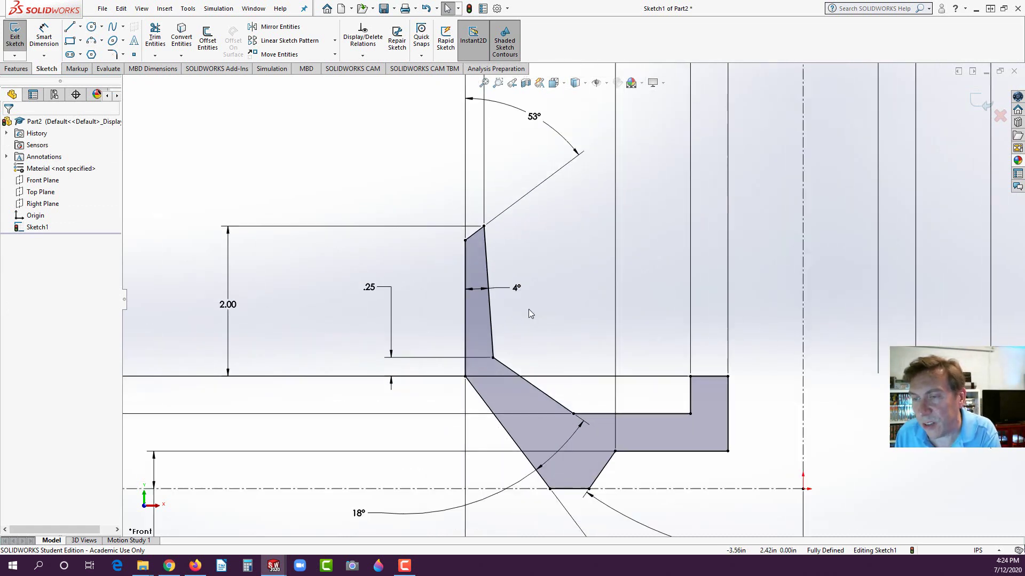
pyautogui.scroll(-3, 658, 378)
pyautogui.scroll(3, 694, 299)
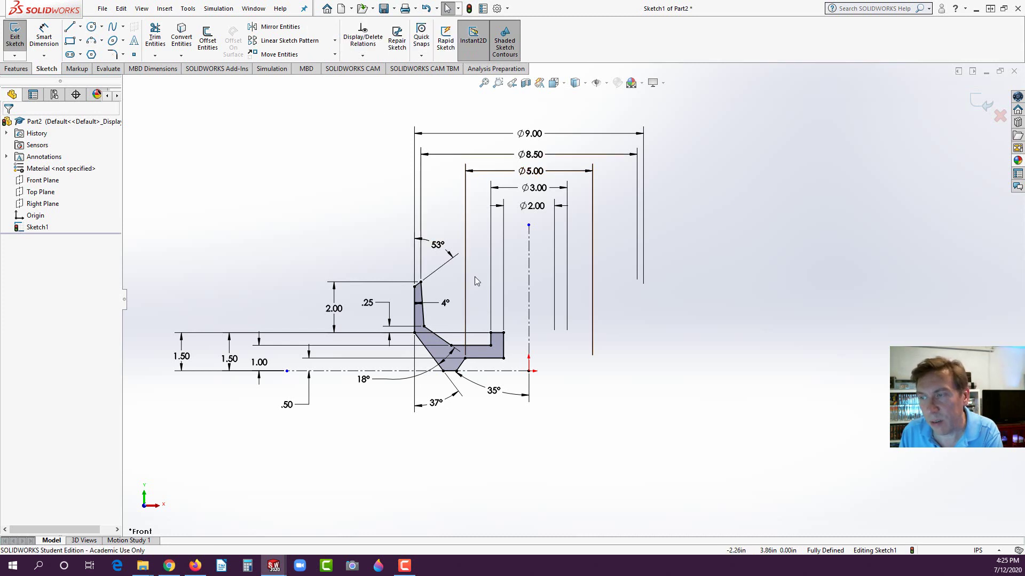
pyautogui.click(529, 281)
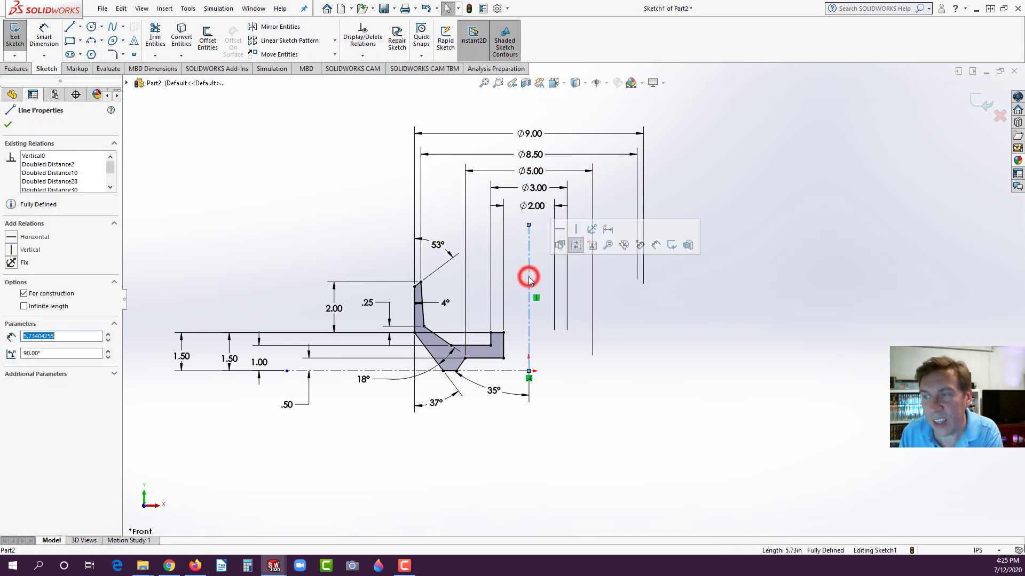
pyautogui.click(16, 69)
pyautogui.click(51, 36)
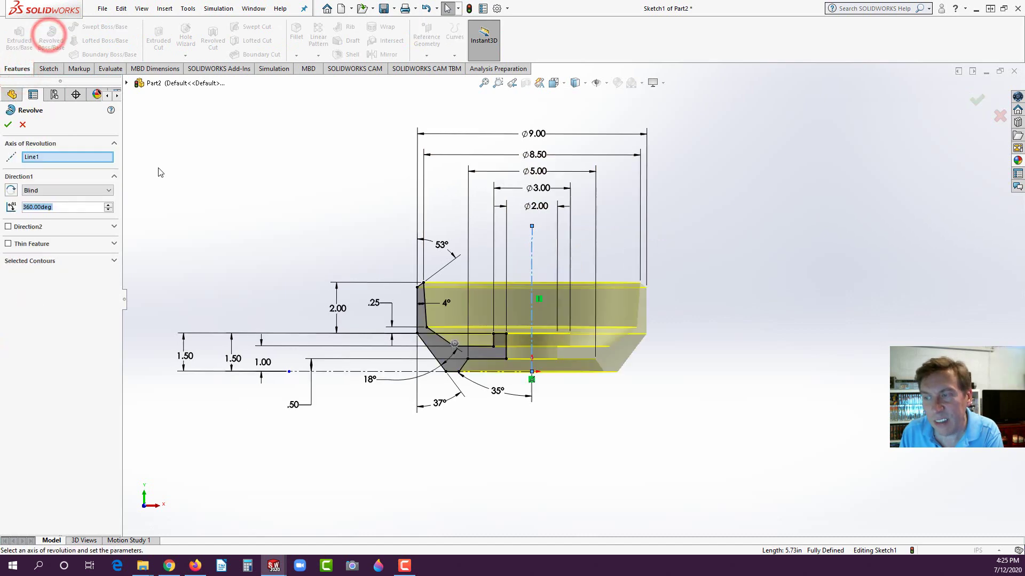
pyautogui.click(9, 125)
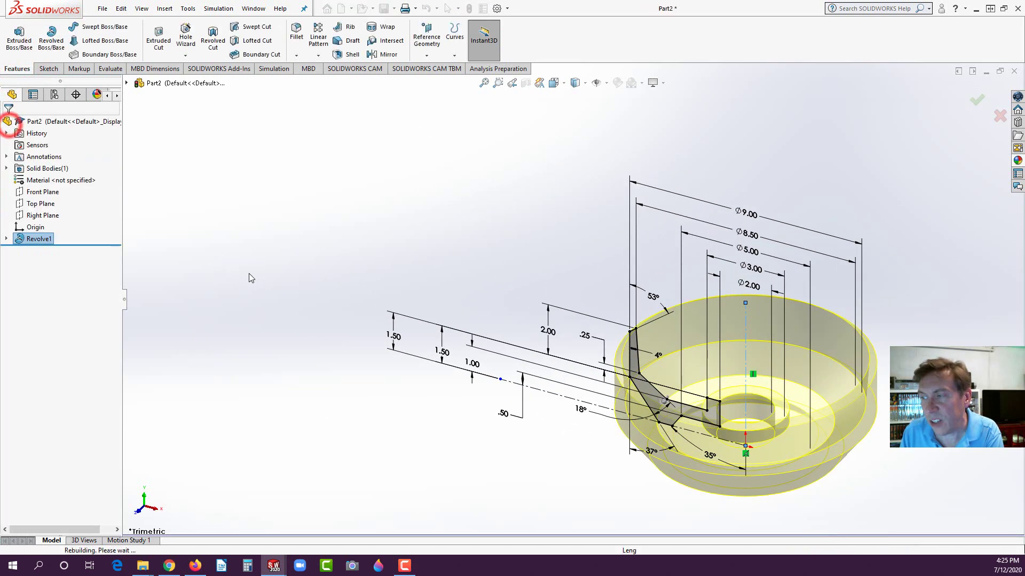
pyautogui.click(255, 314)
# Start a new sketch on the recessed ring-shaped face around the center hole on the part's underside
pyautogui.scroll(4, 715, 405)
pyautogui.scroll(-4, 789, 344)
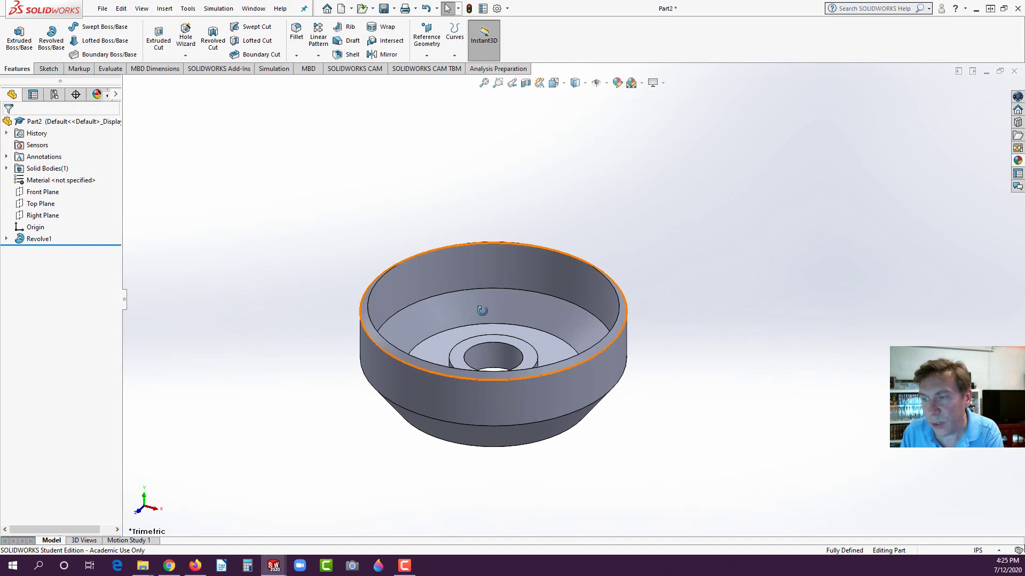
pyautogui.moveTo(481, 300); pyautogui.dragTo(502, 310, button='middle')
pyautogui.scroll(2, 555, 380)
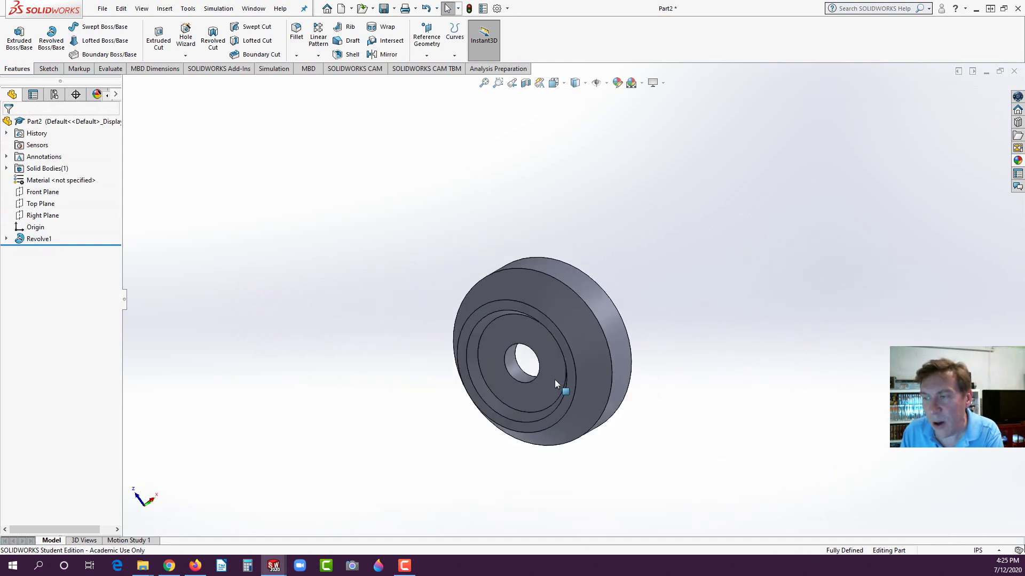
pyautogui.scroll(-5, 547, 329)
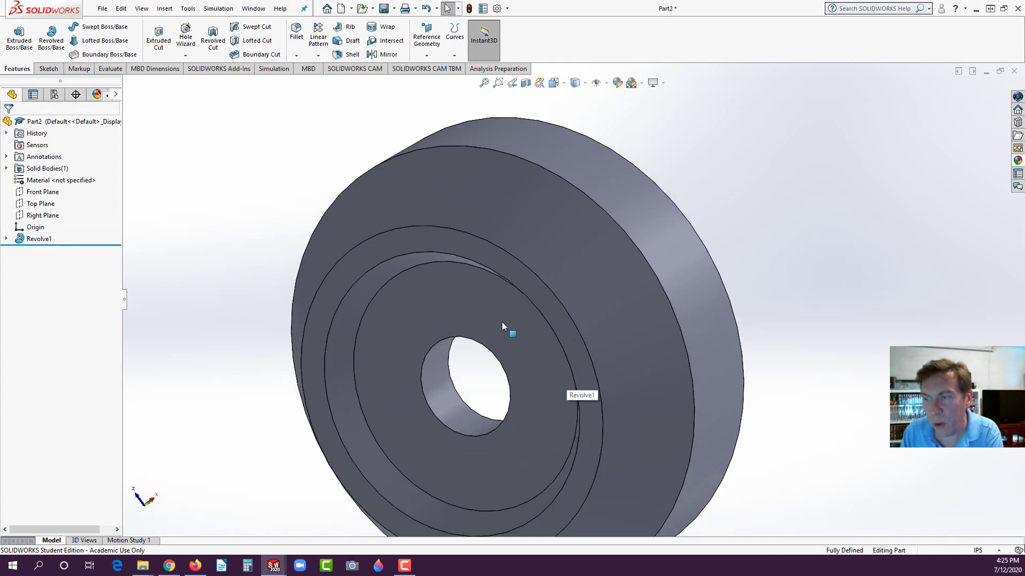
pyautogui.click(475, 311)
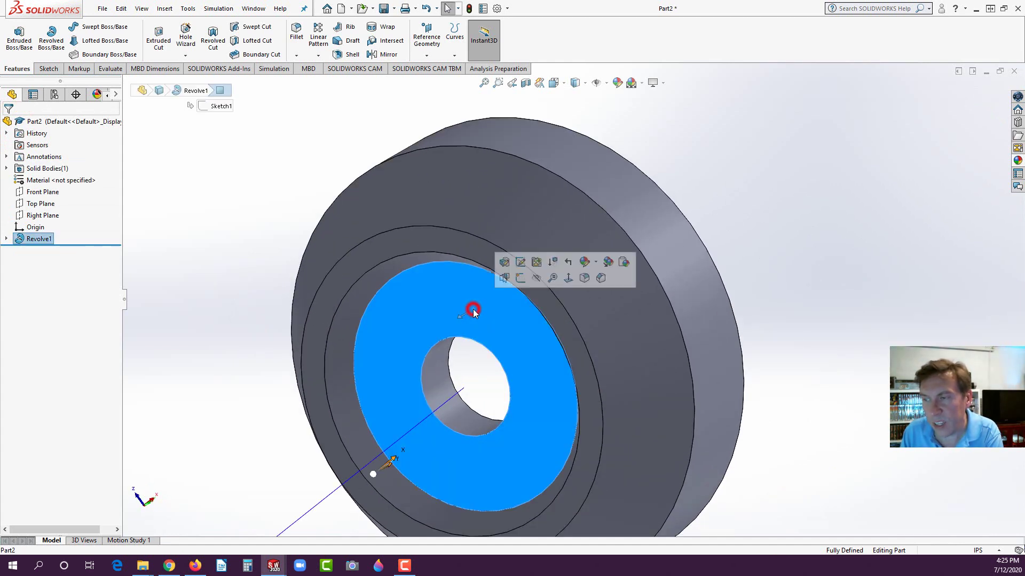
pyautogui.click(520, 279)
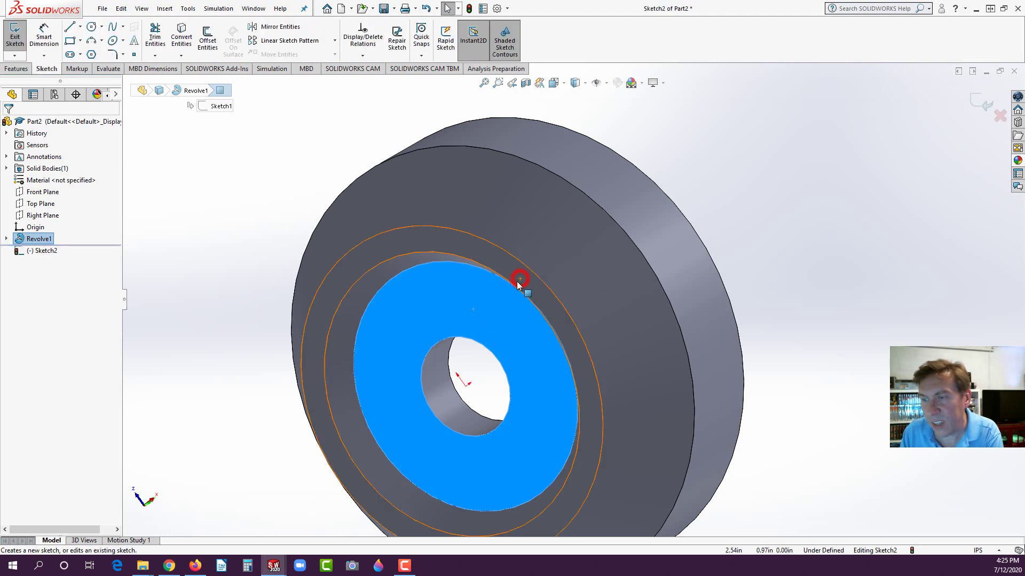
# Check the hole layout in the PDF drawing and sketch a circle about 3.9 in across, centered on the origin, on the recessed face
pyautogui.click(195, 565)
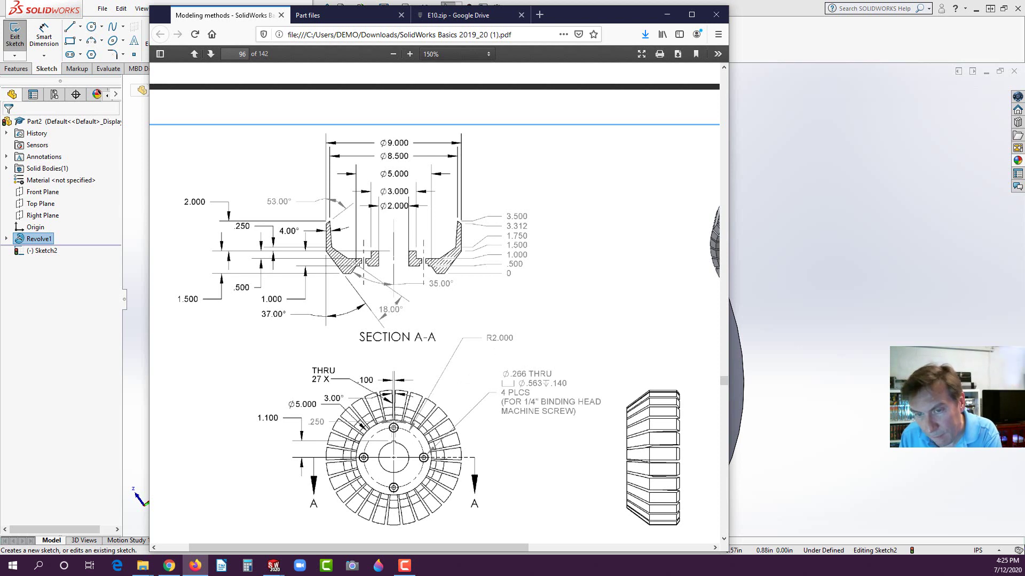
pyautogui.click(84, 391)
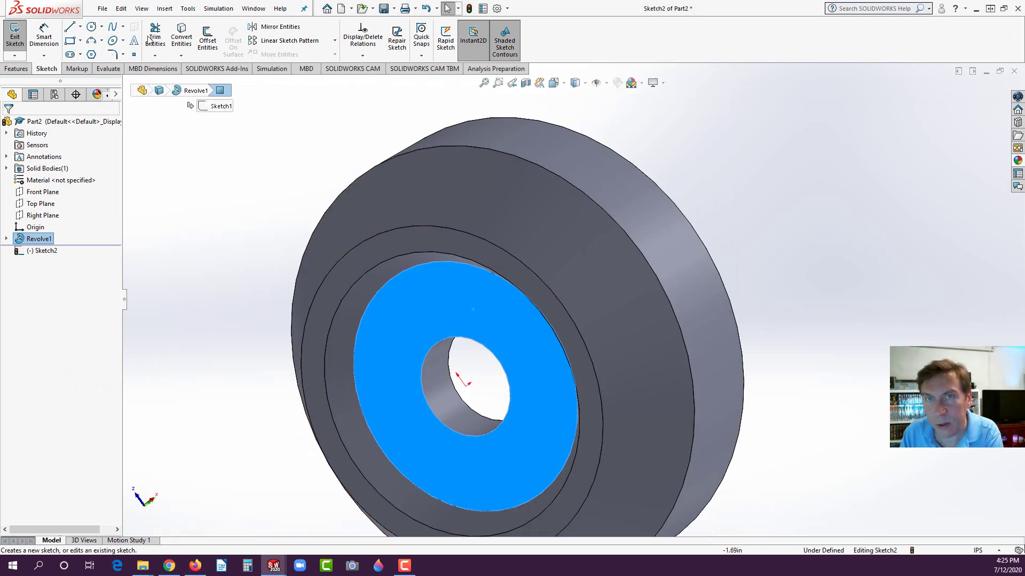
pyautogui.click(101, 27)
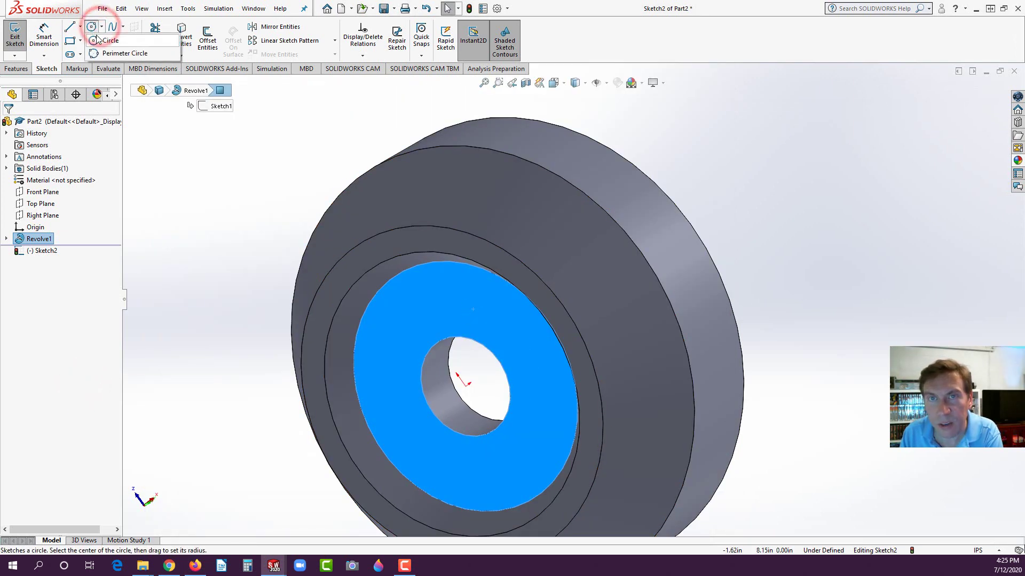
pyautogui.click(99, 42)
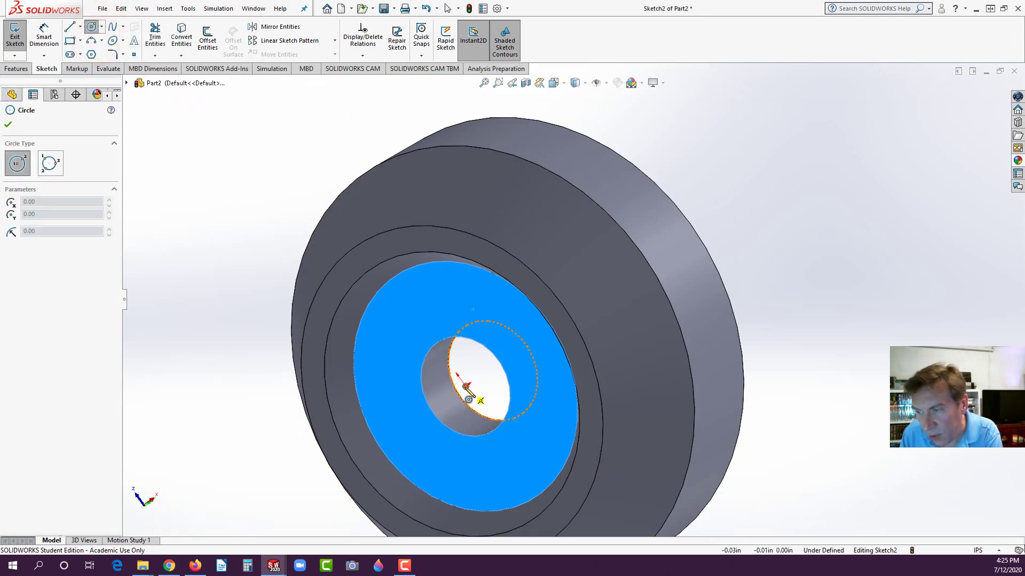
pyautogui.click(466, 385)
pyautogui.click(378, 358)
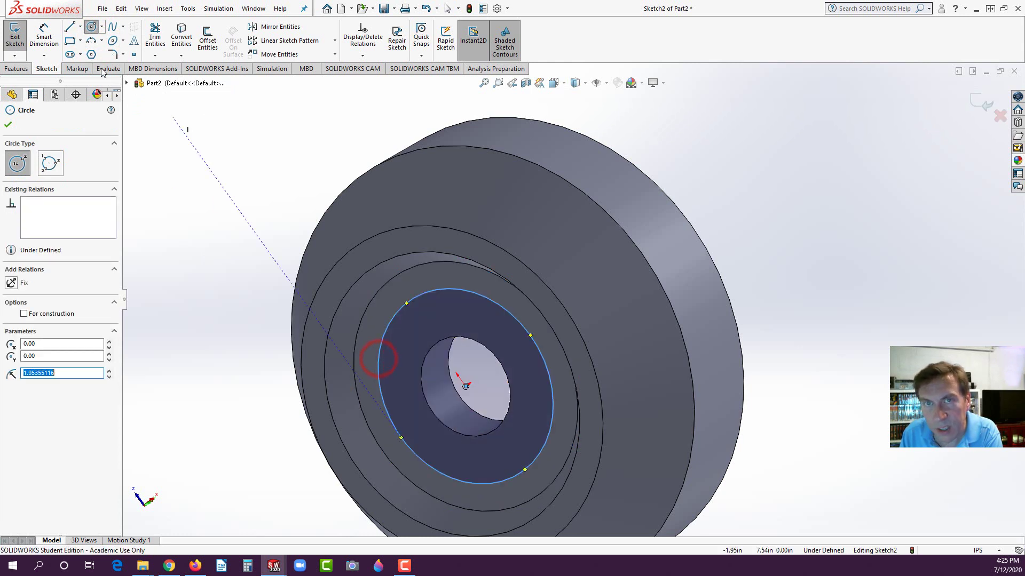
# Dimension the circle's diameter and set it to 4 in
pyautogui.click(44, 37)
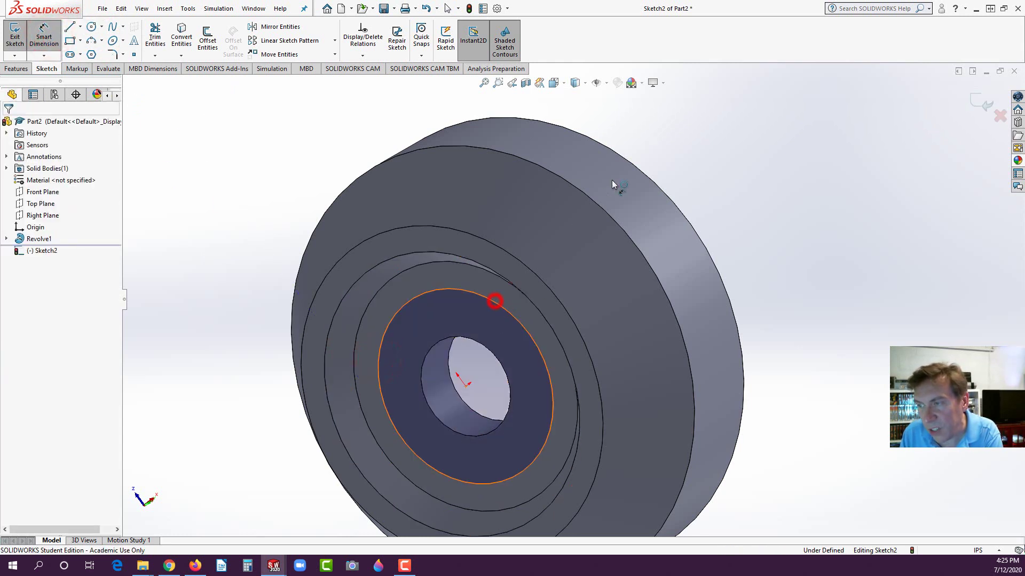
pyautogui.click(608, 111)
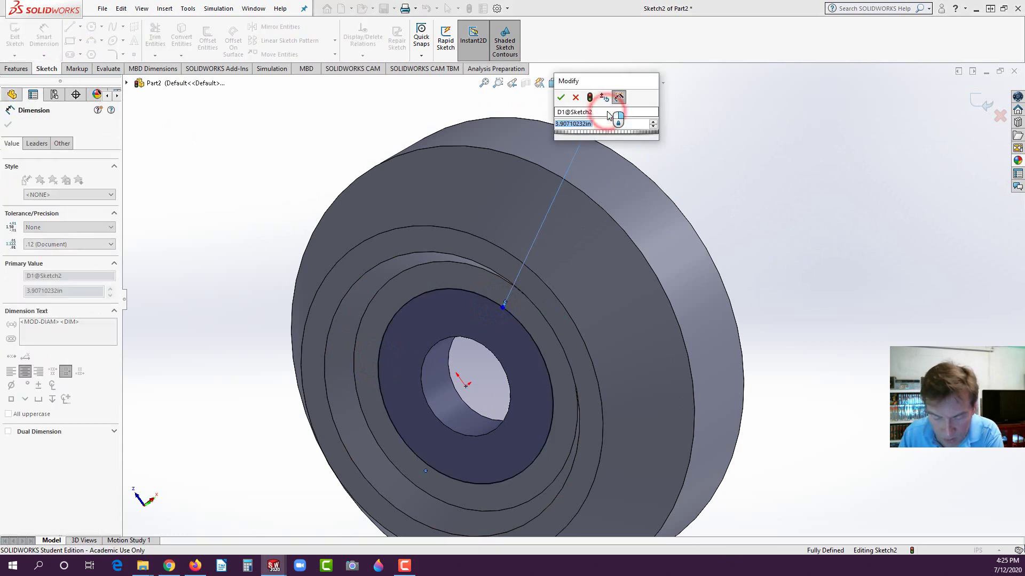
pyautogui.write('4')
pyautogui.press('Return')
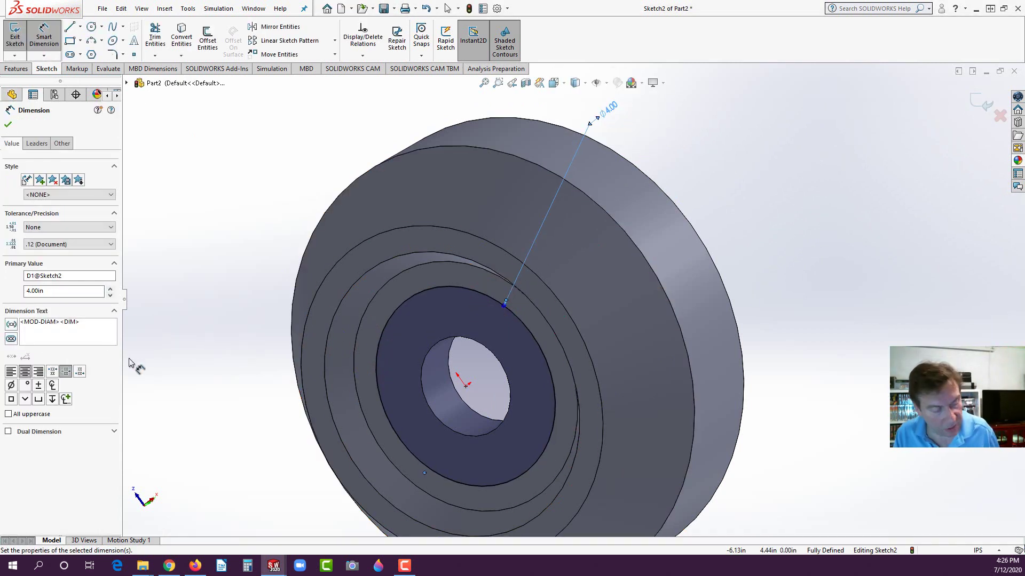
pyautogui.press('Escape')
# Convert the 4 in circle to construction geometry so it serves as the bolt circle
pyautogui.click(399, 306)
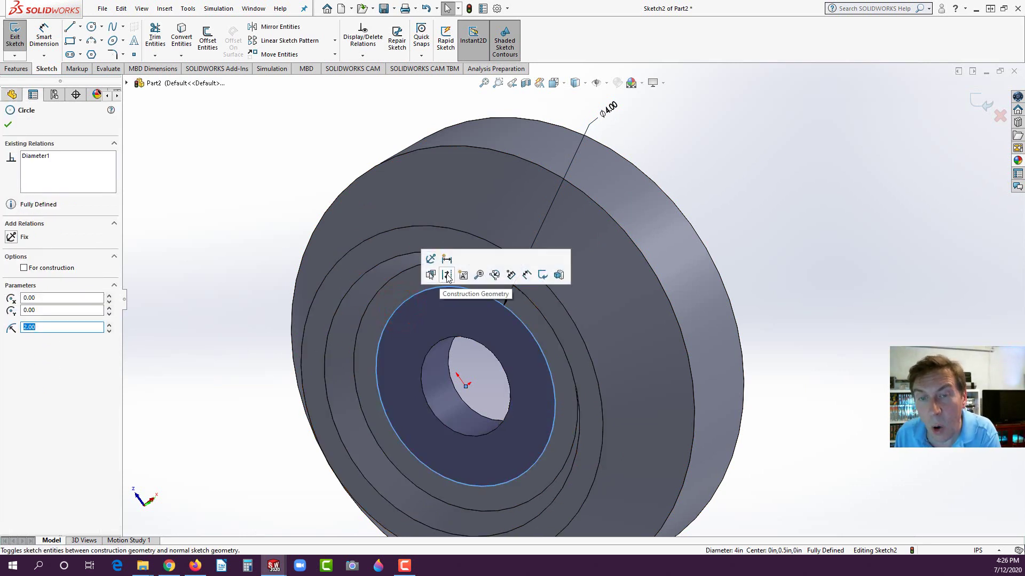
pyautogui.click(24, 268)
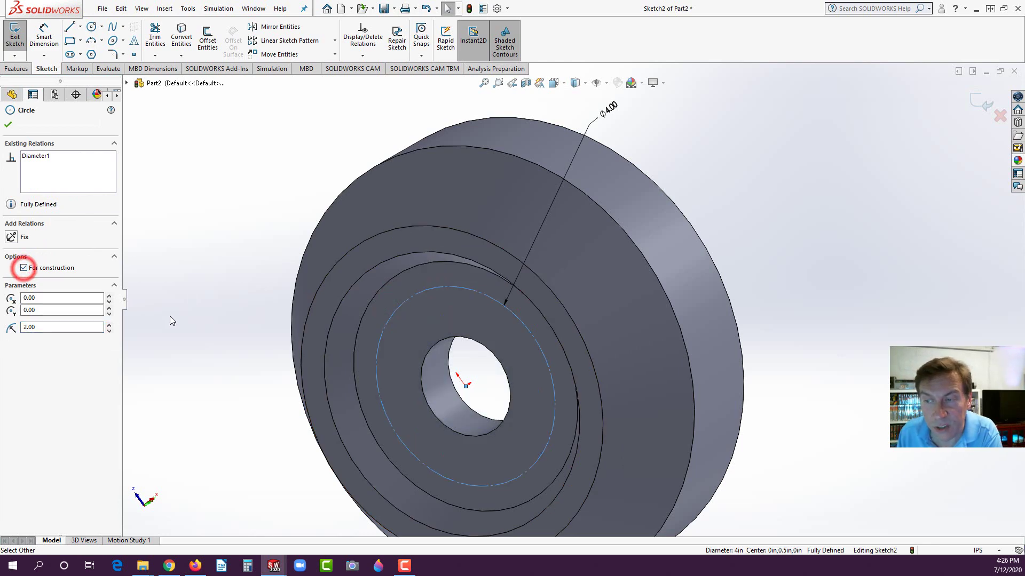
pyautogui.click(176, 316)
# Close the bolt-circle sketch by rebuilding the part
pyautogui.moveTo(396, 379); pyautogui.dragTo(438, 334, button='middle')
pyautogui.press('space')
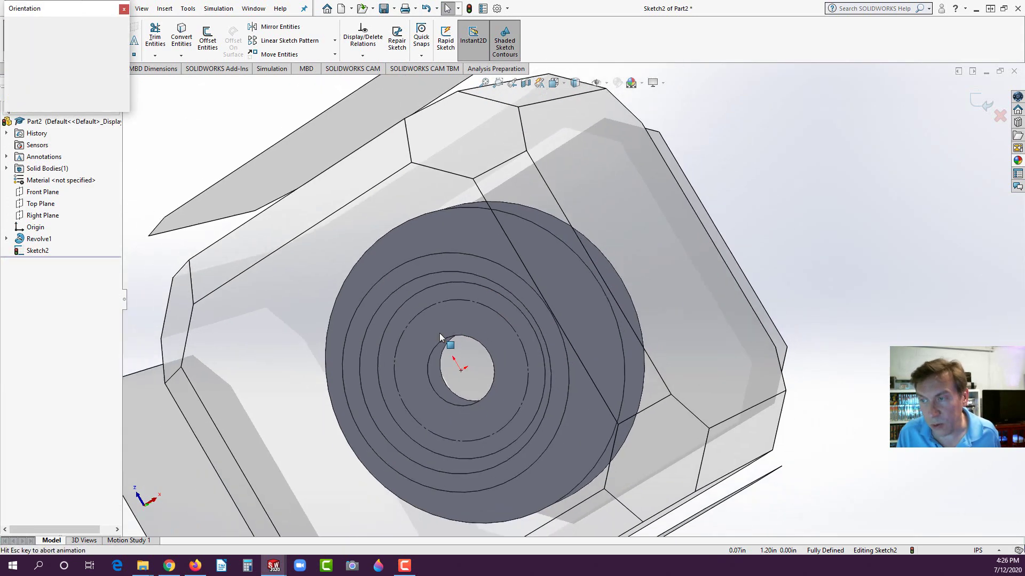
pyautogui.click(374, 312)
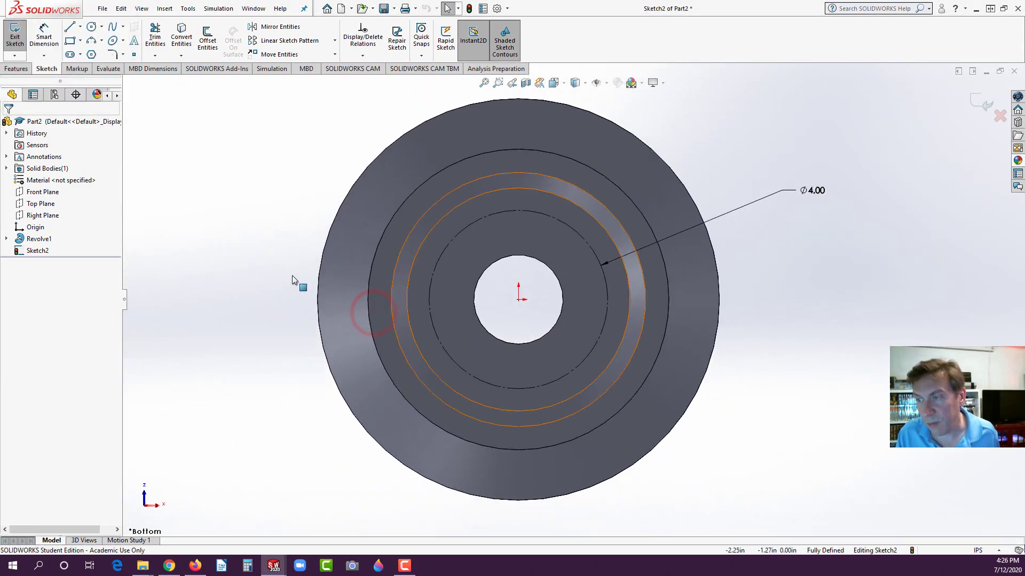
pyautogui.click(258, 251)
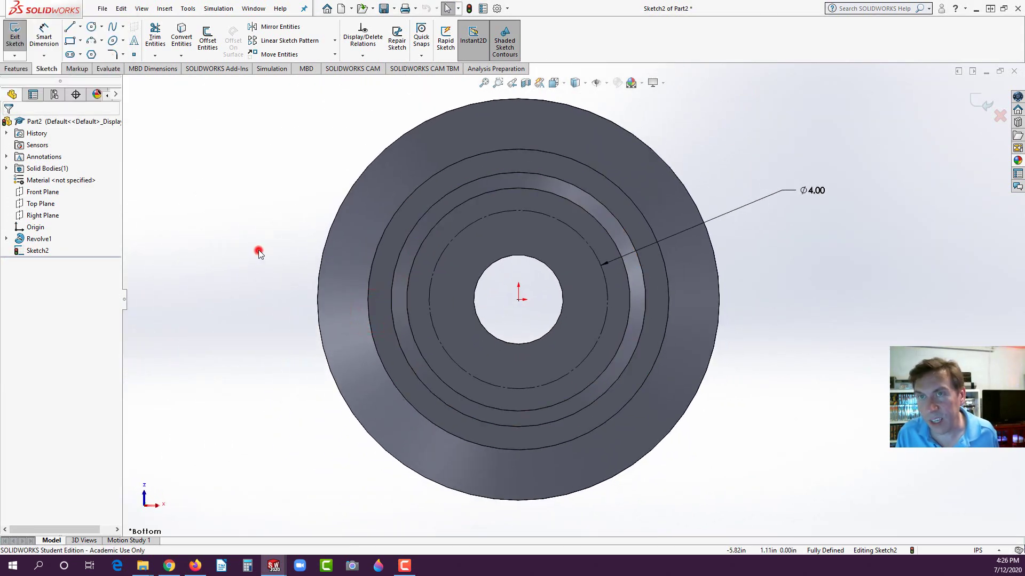
pyautogui.click(16, 68)
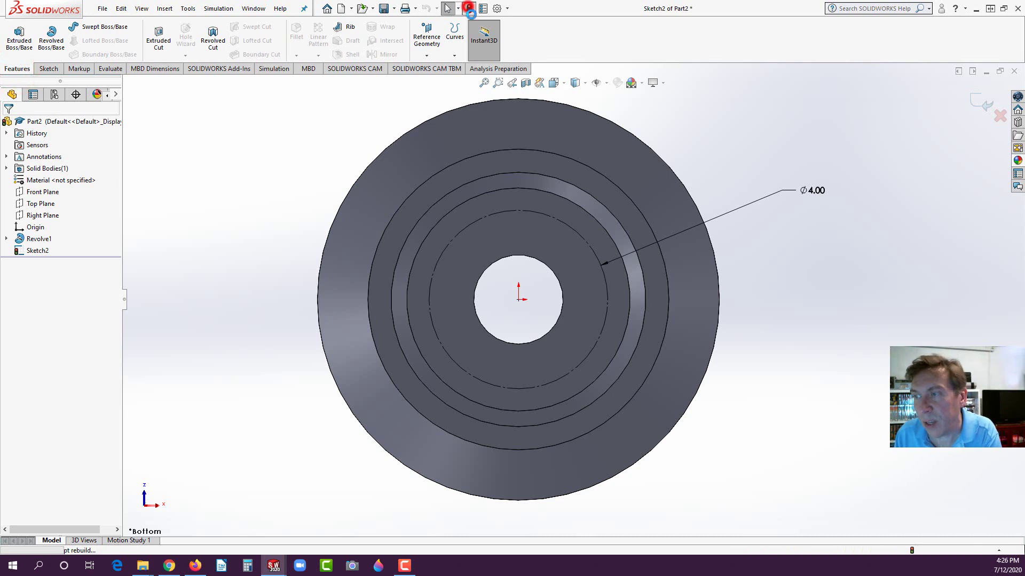
pyautogui.click(468, 8)
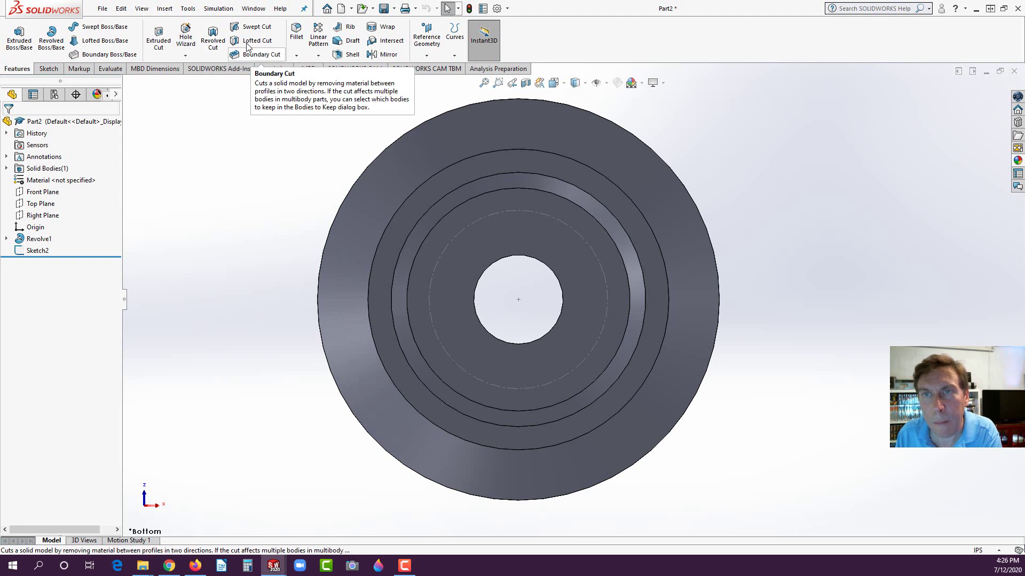
# Start a Hole Wizard counterbore for an ANSI Inch binding head screw, size 1/4, through all, following the drawing's callout
pyautogui.click(186, 47)
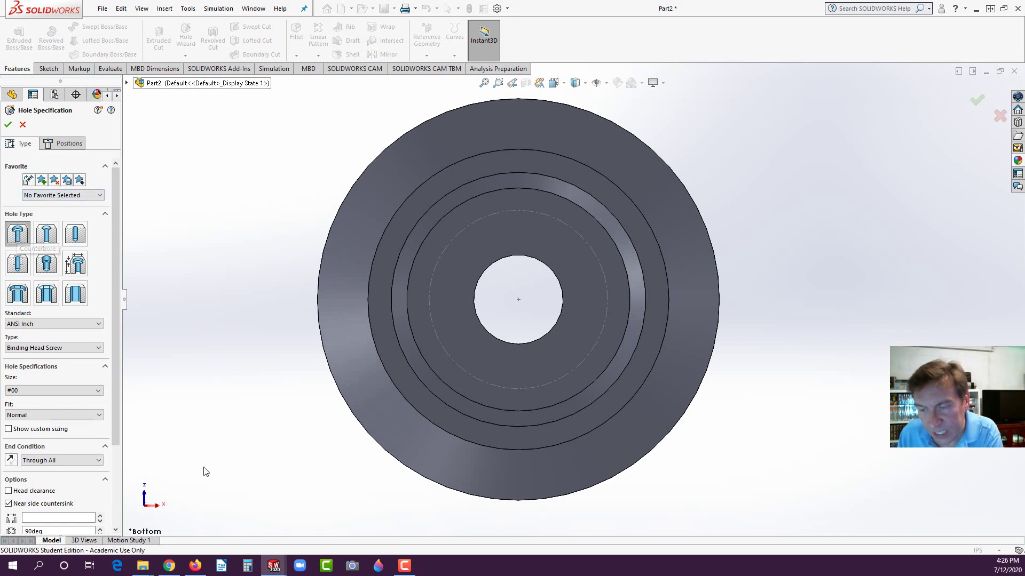
pyautogui.click(195, 565)
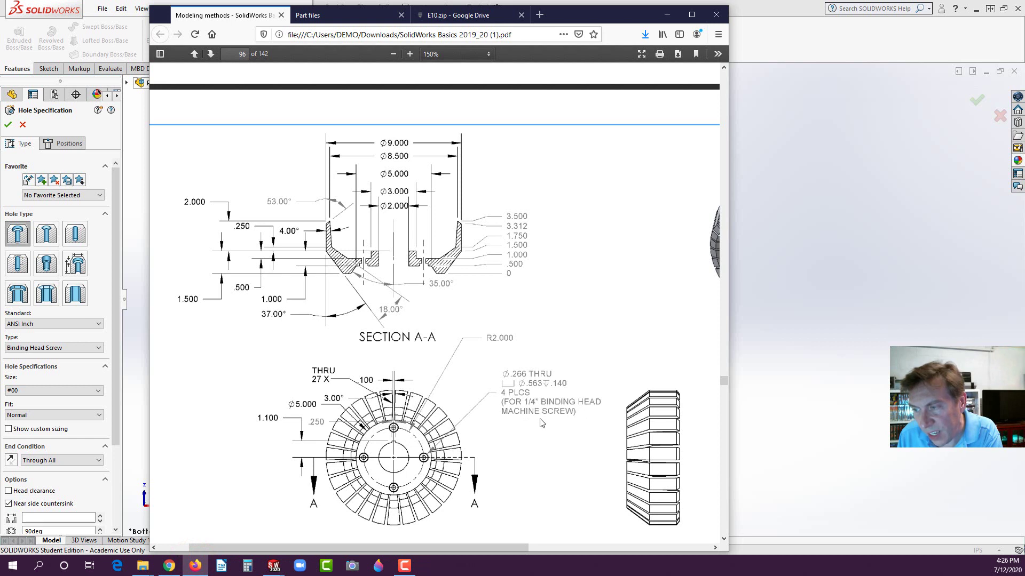
pyautogui.click(112, 305)
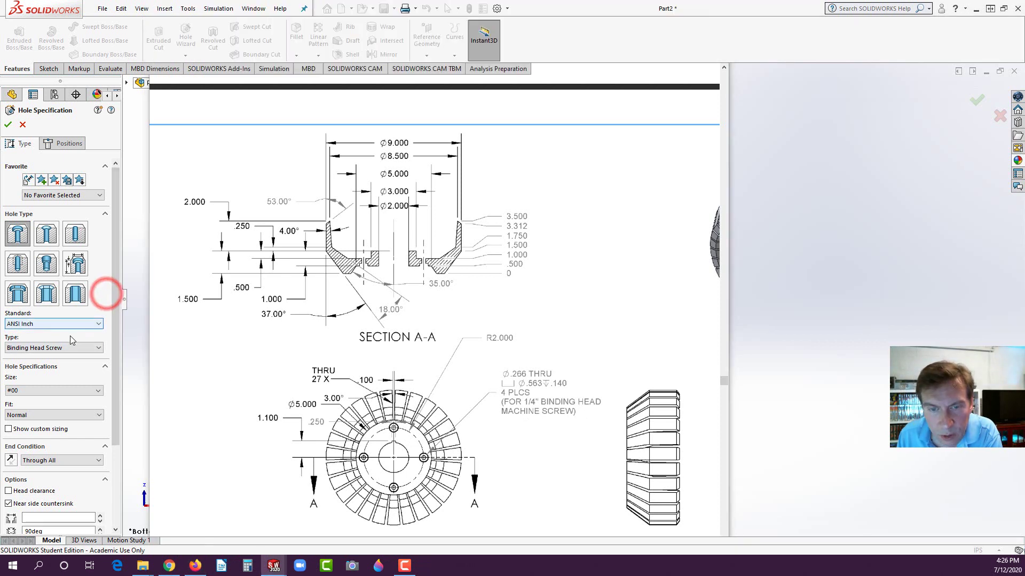
pyautogui.click(47, 391)
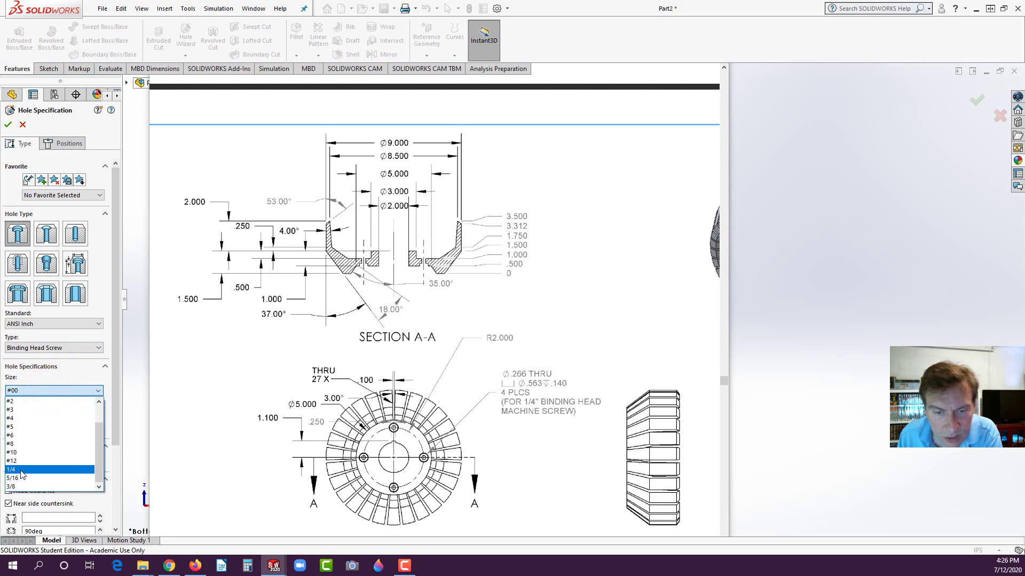
pyautogui.click(19, 470)
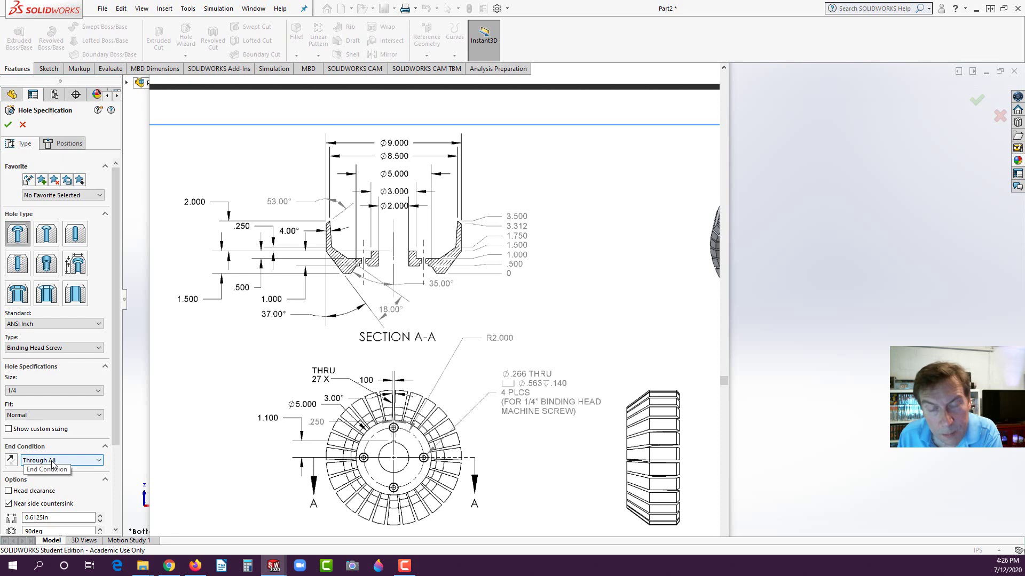
pyautogui.moveTo(114, 422); pyautogui.dragTo(111, 472)
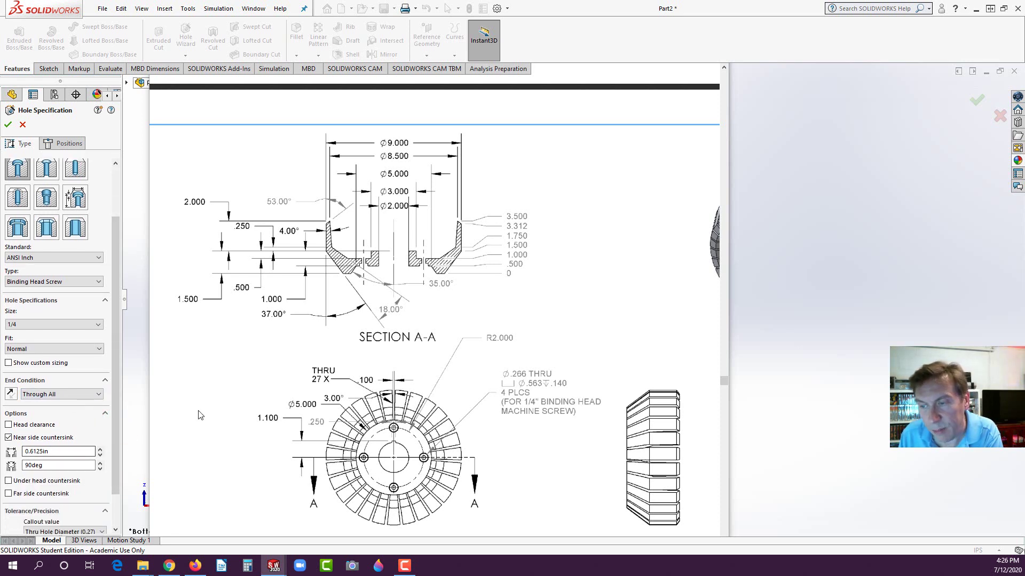
pyautogui.click(128, 244)
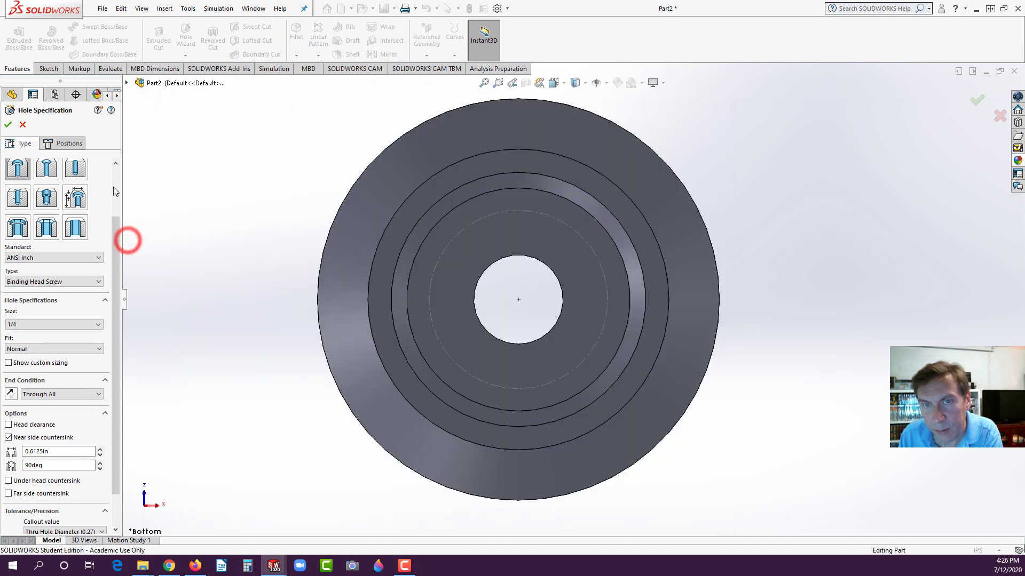
# Place four counterbored holes on the recessed face at the bolt circle's quadrant points and accept the hole feature
pyautogui.click(68, 143)
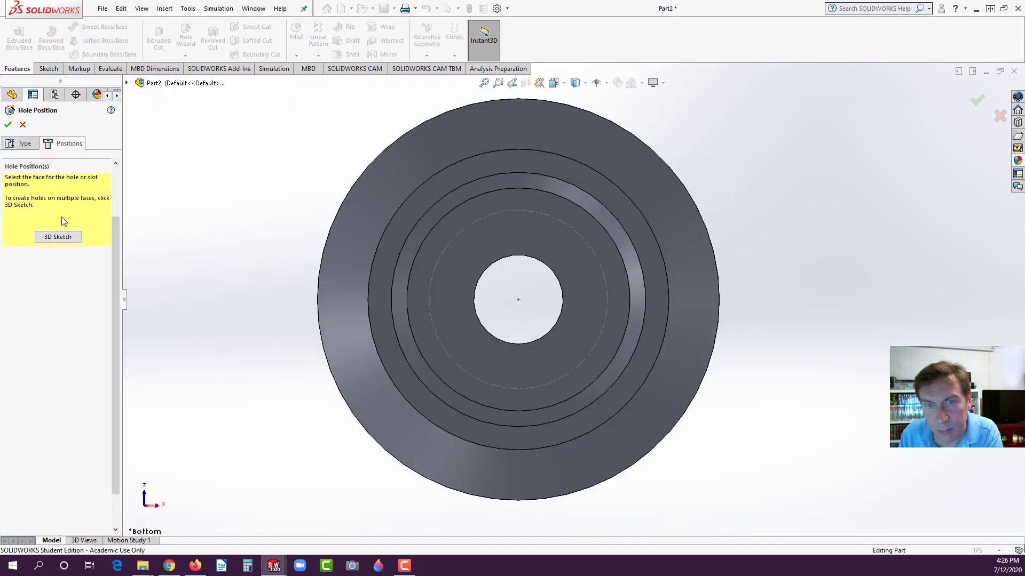
pyautogui.click(517, 227)
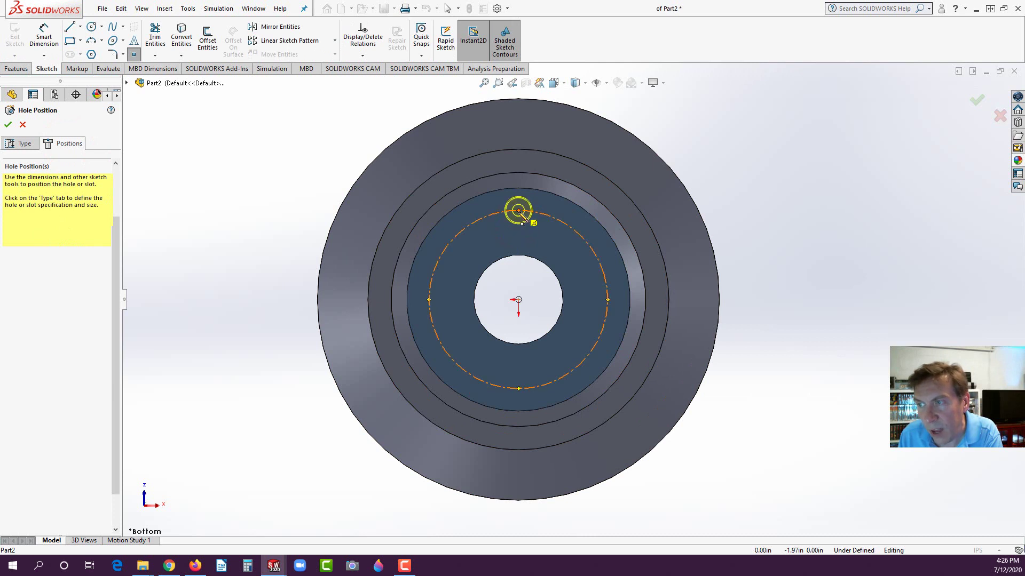
pyautogui.click(518, 210)
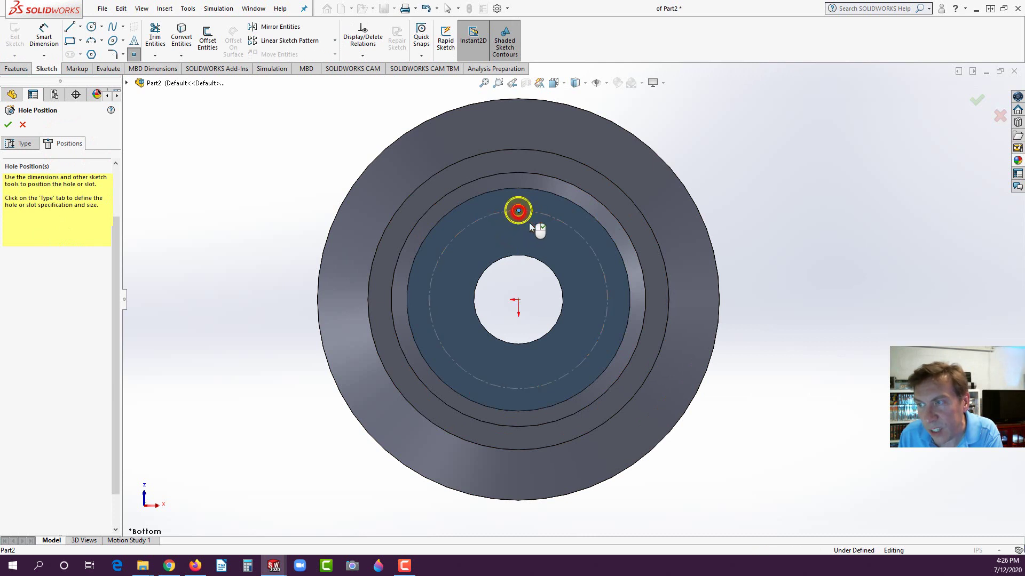
pyautogui.click(608, 300)
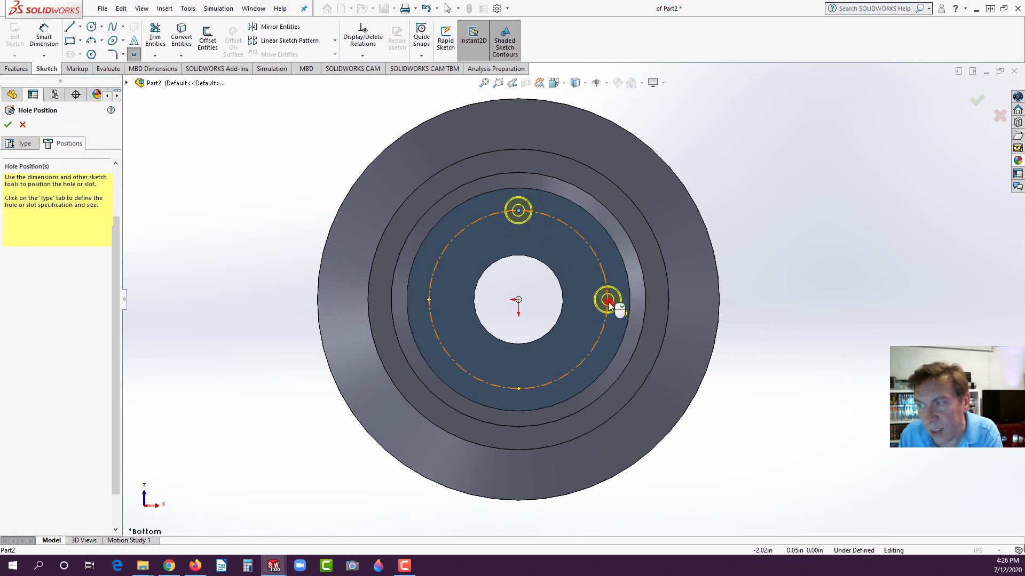
pyautogui.click(518, 389)
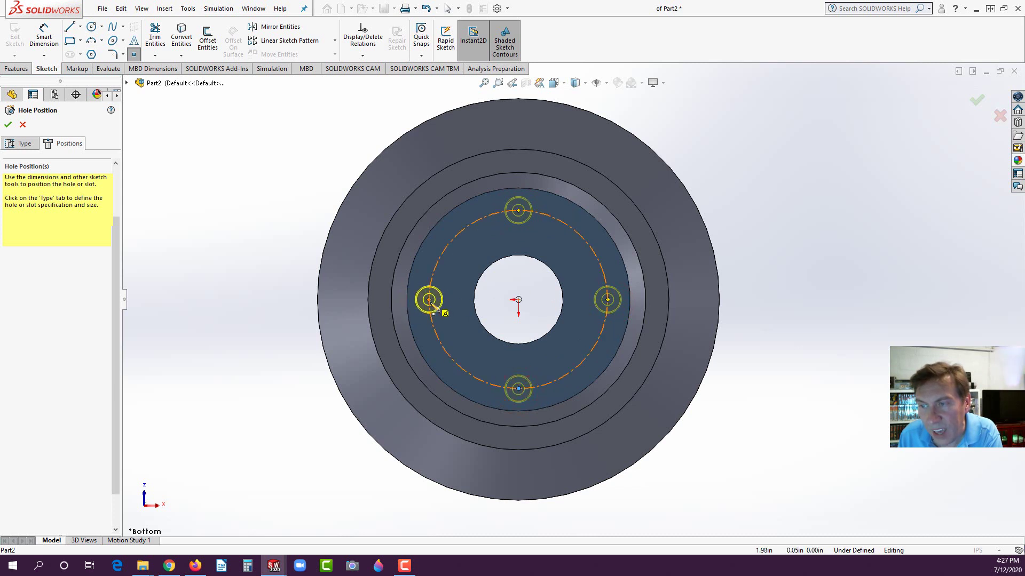
pyautogui.click(429, 301)
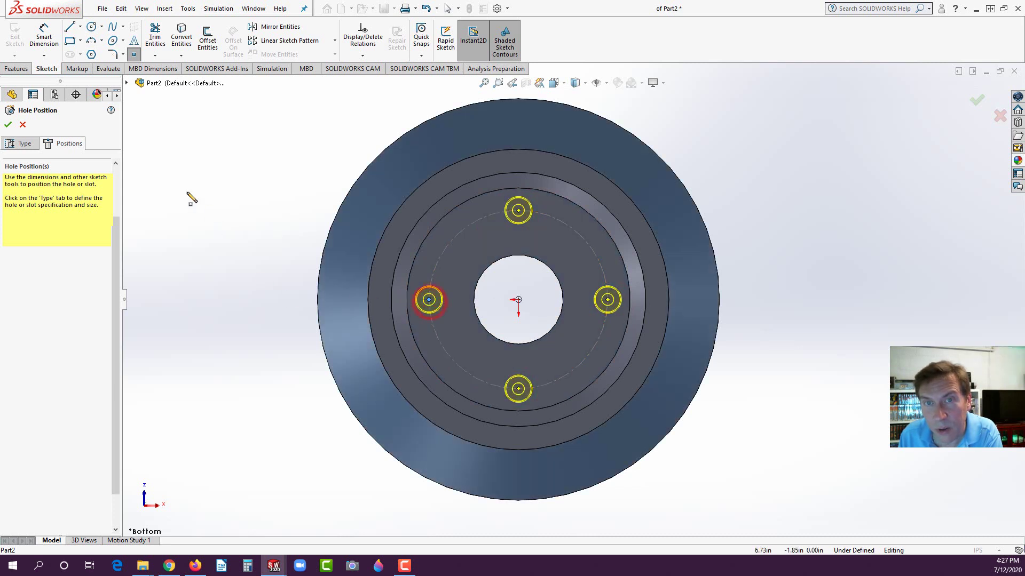
pyautogui.click(9, 126)
# Start a new sketch on the flat outer ring face surrounding the part's recessed underside
pyautogui.moveTo(245, 231); pyautogui.dragTo(204, 345, button='middle')
pyautogui.click(204, 346)
pyautogui.moveTo(307, 313); pyautogui.dragTo(397, 246, button='middle')
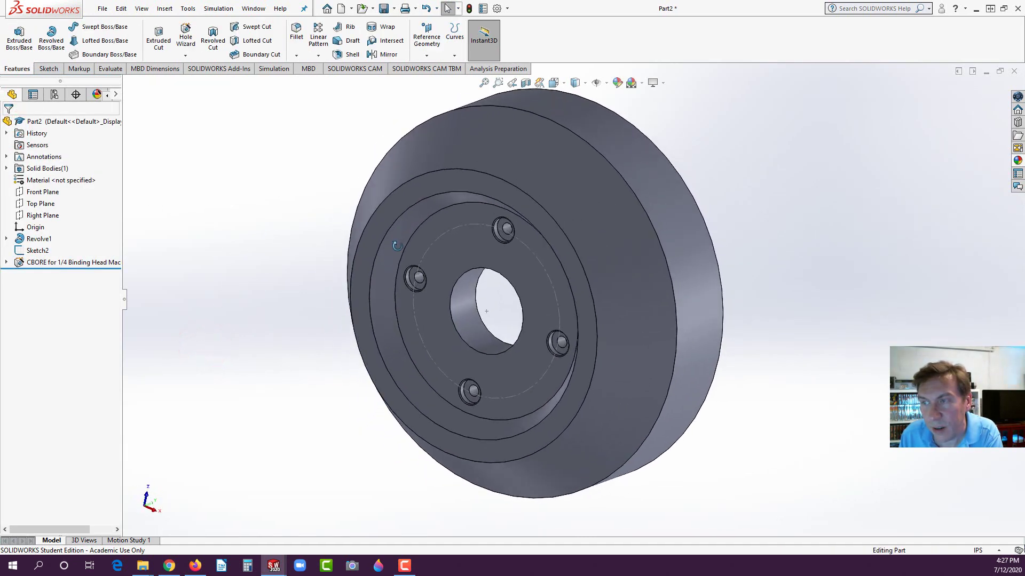
pyautogui.click(447, 180)
pyautogui.click(494, 146)
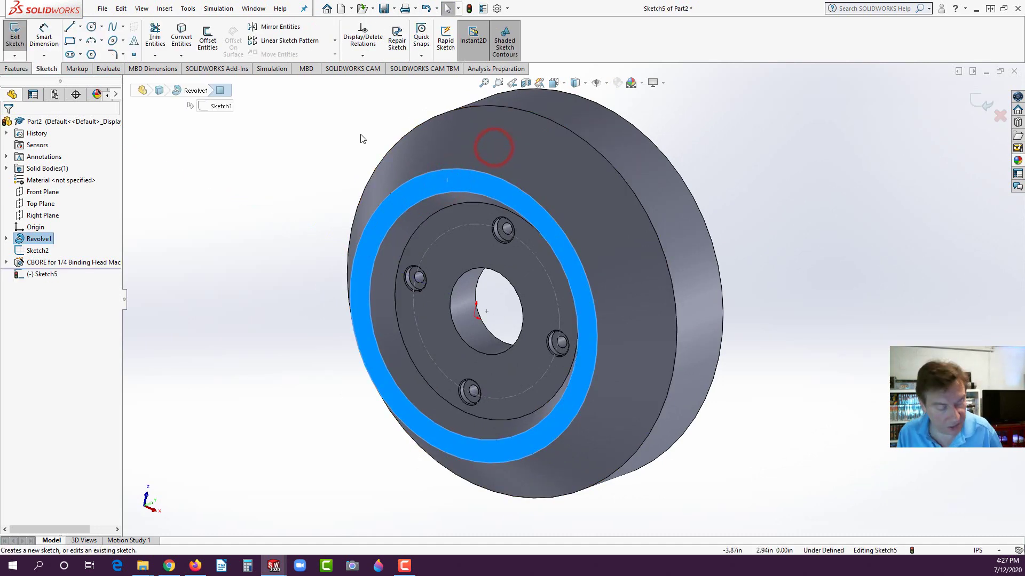
pyautogui.hotkey('ctrl', 'space')
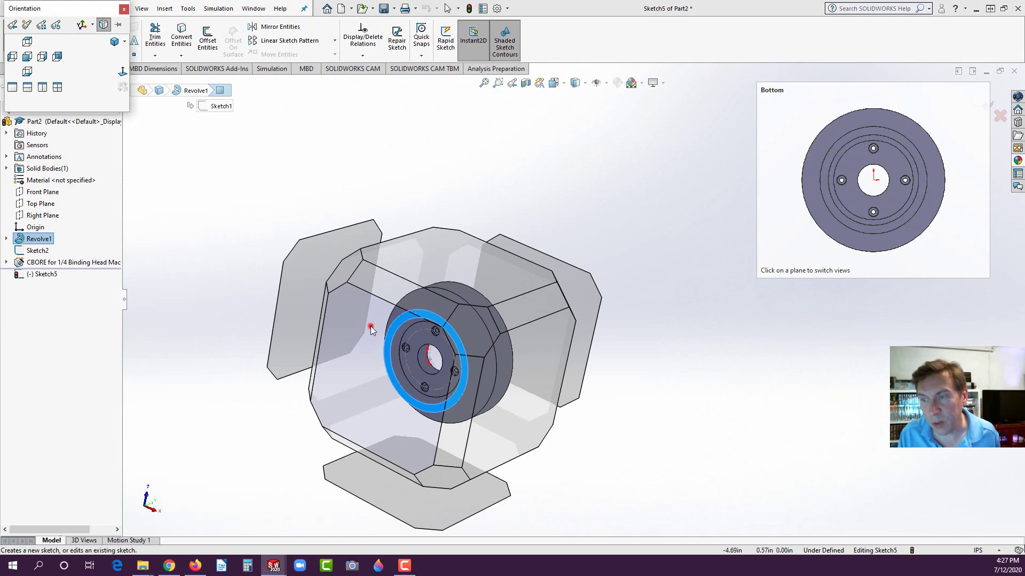
pyautogui.click(370, 325)
pyautogui.click(344, 281)
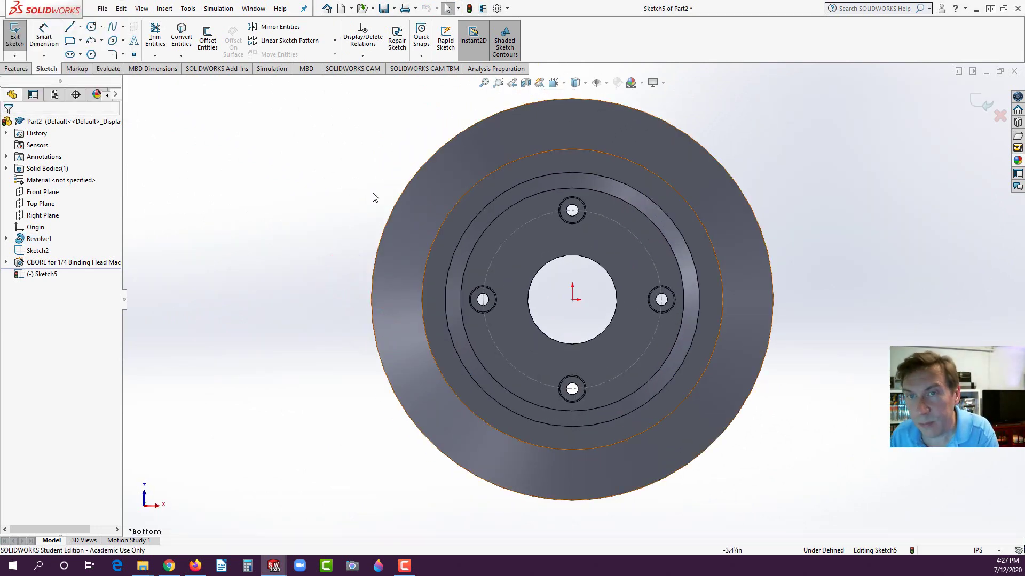
# Draw a vertical centerline 4.5 in long from the origin up to the part's outer circular edge
pyautogui.click(80, 27)
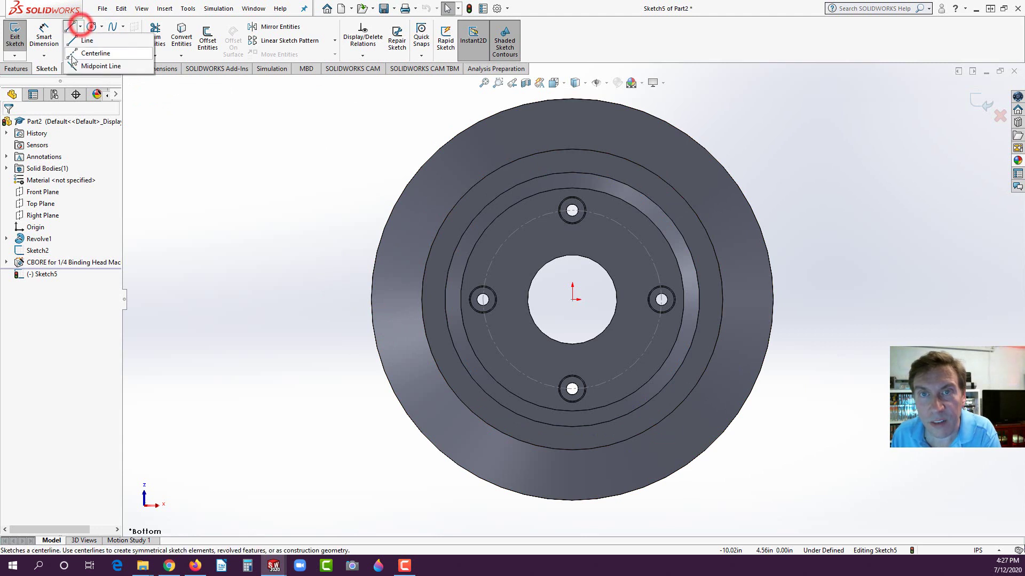
pyautogui.click(88, 51)
pyautogui.click(573, 300)
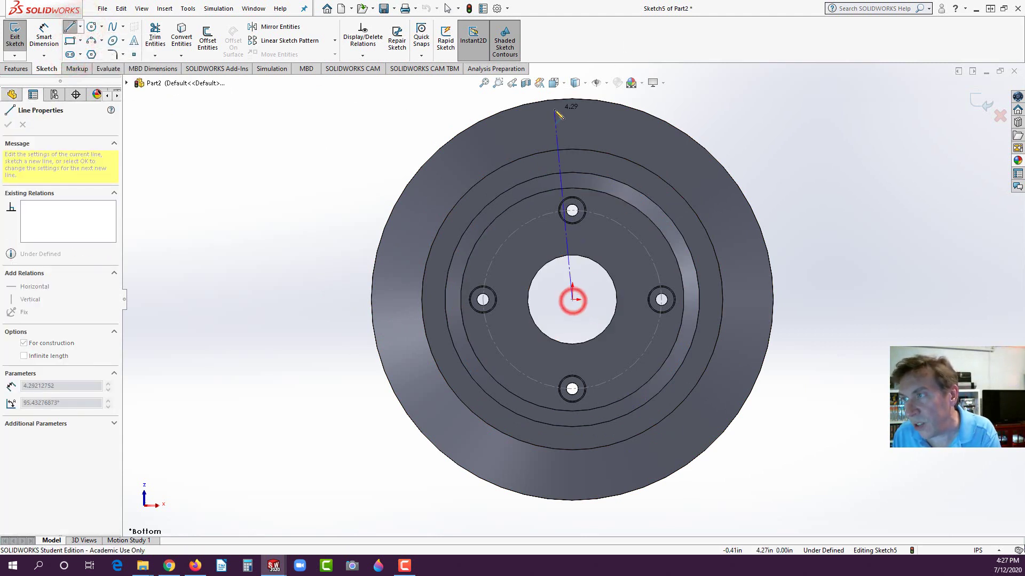
pyautogui.click(573, 99)
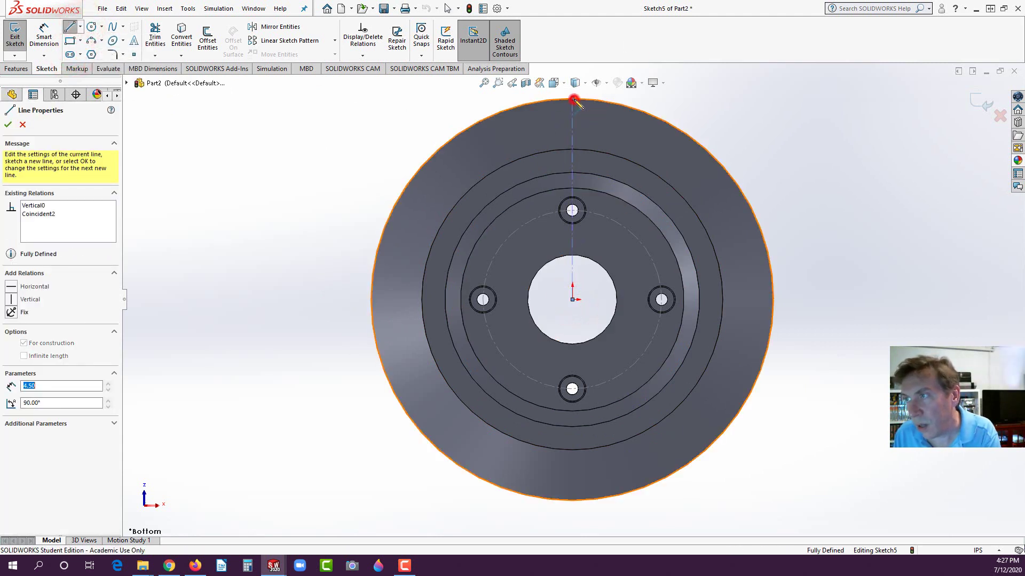
# End the centerline and switch to the PDF drawing in Firefox to examine the slot dimensions on the turbine's circular view
pyautogui.doubleClick(253, 310)
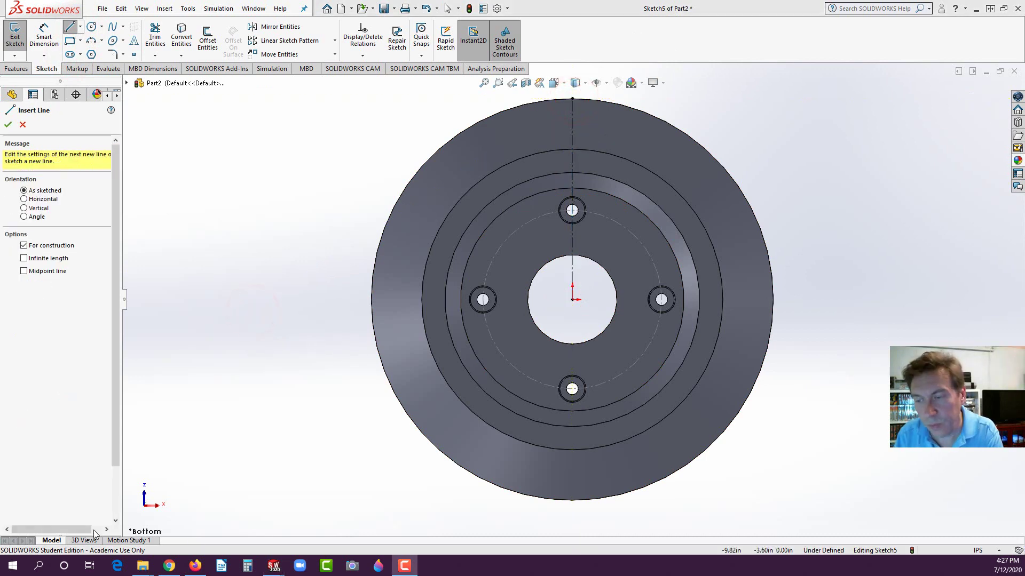
pyautogui.click(196, 566)
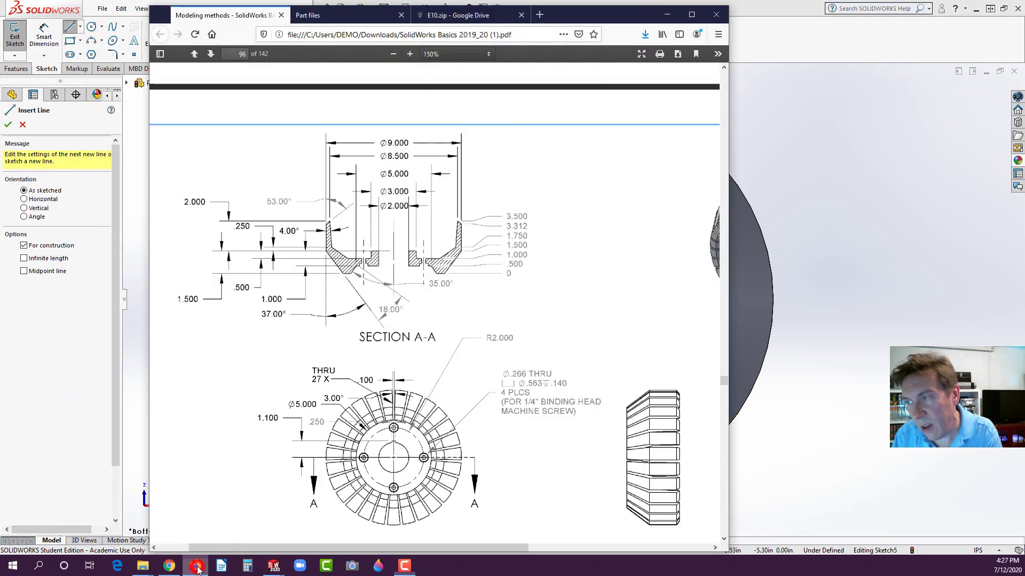
pyautogui.scroll(-3, 395, 404)
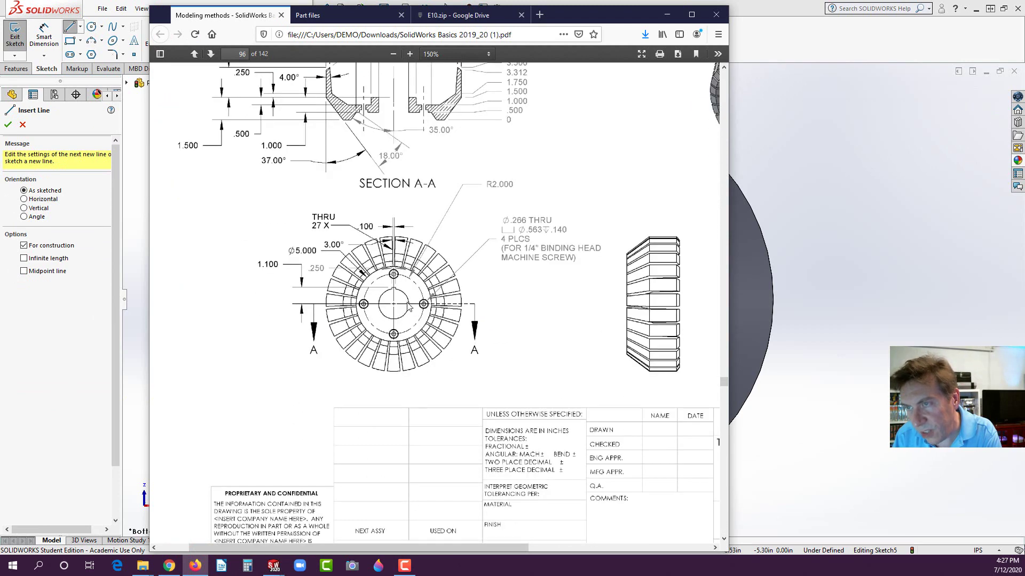
pyautogui.click(410, 54)
pyautogui.click(410, 54)
pyautogui.click(410, 54)
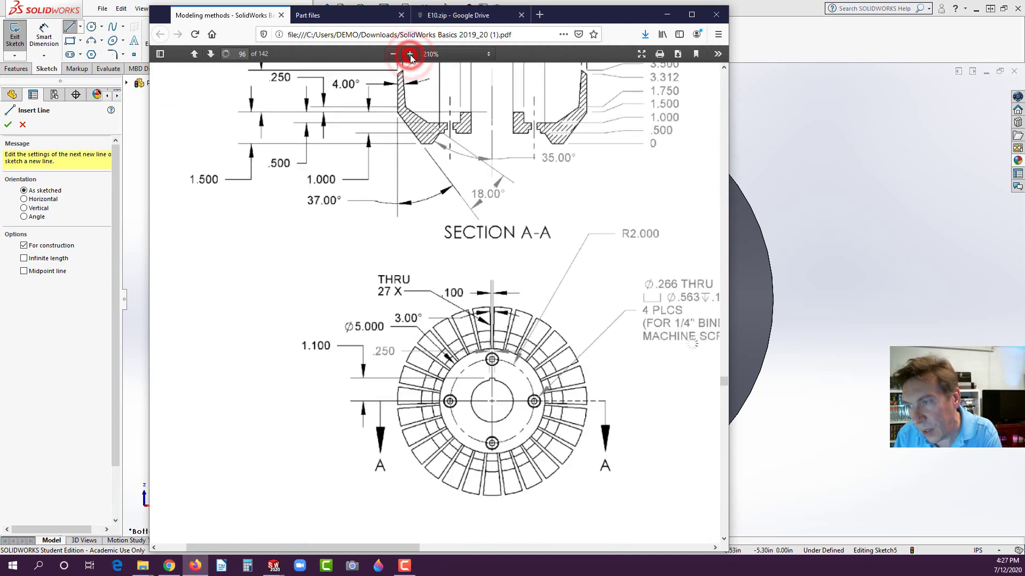
pyautogui.scroll(-2, 500, 275)
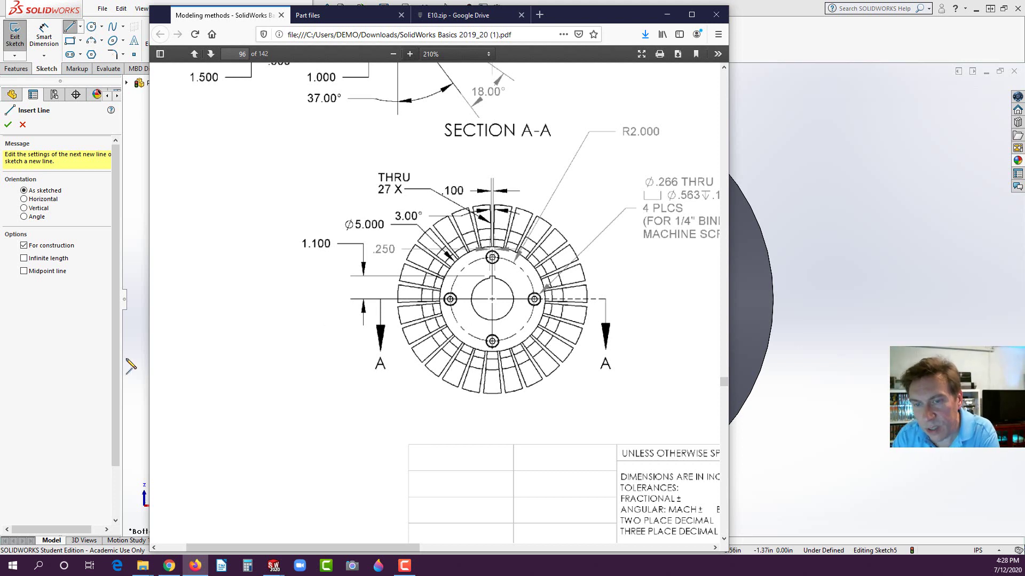
# Back in SOLIDWORKS, draw an angled line about 2.01 in long beside the centerline, from the inner recess circle to the outer edge
pyautogui.click(9, 127)
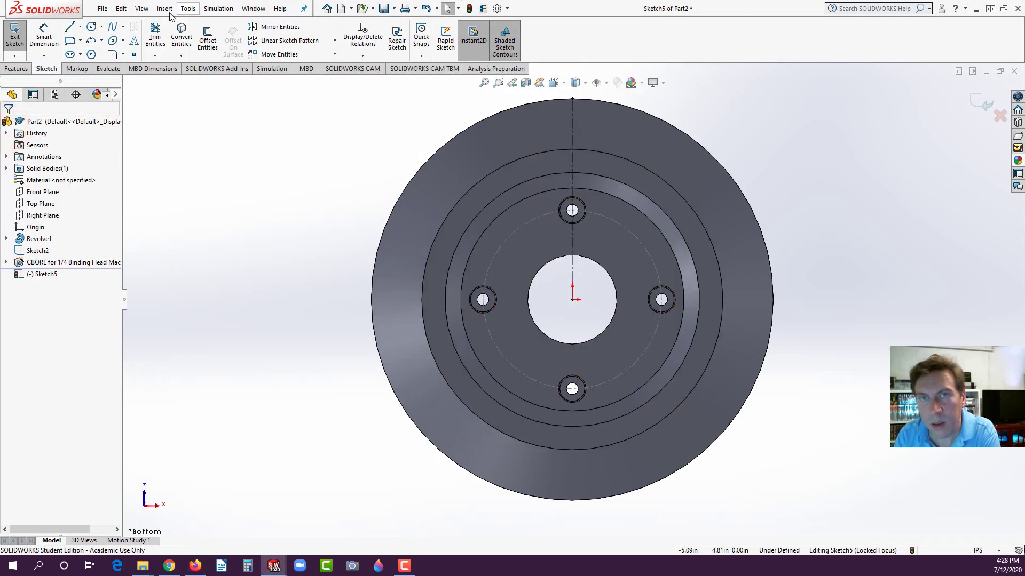
pyautogui.click(71, 30)
pyautogui.scroll(-2, 571, 176)
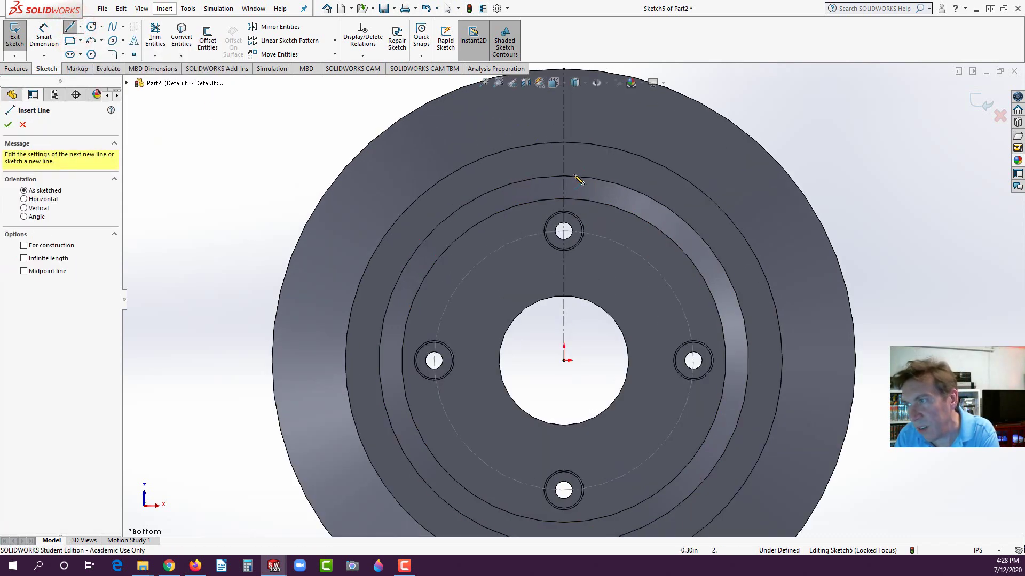
pyautogui.click(561, 203)
pyautogui.scroll(3, 560, 203)
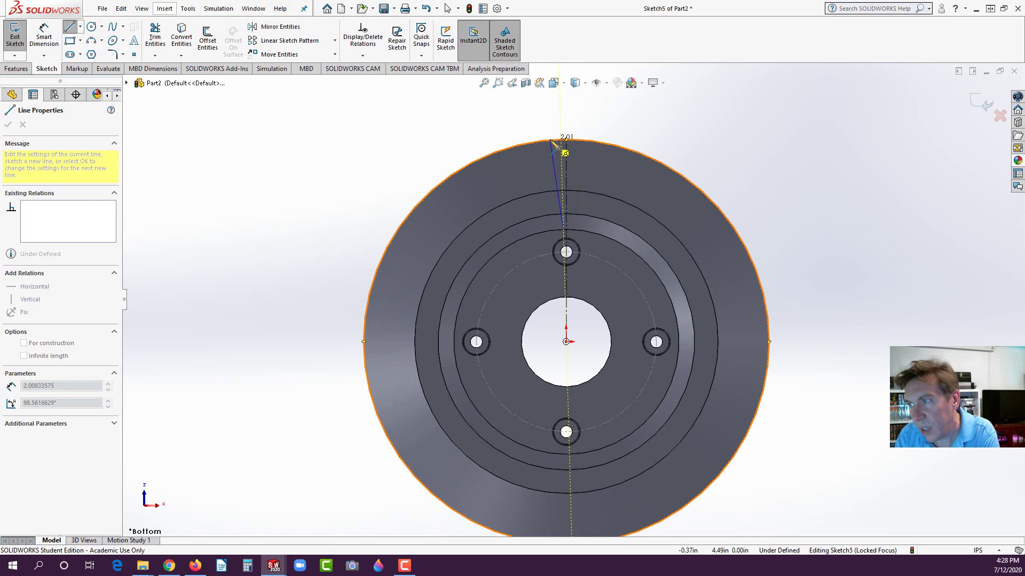
pyautogui.click(551, 141)
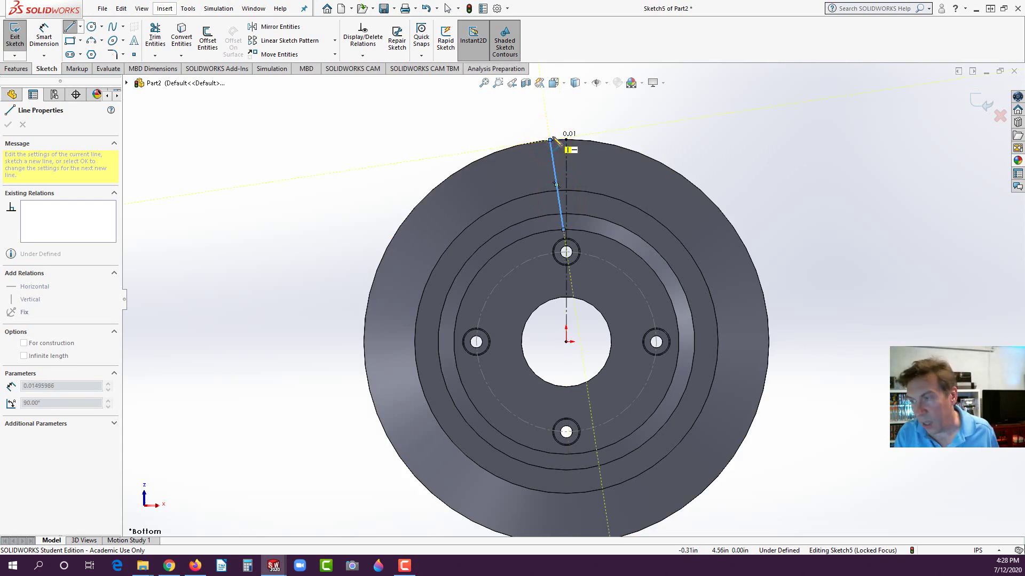
pyautogui.press('Escape')
# Dimension the angle between the slanted line and the vertical centerline as 3 degrees
pyautogui.click(554, 164)
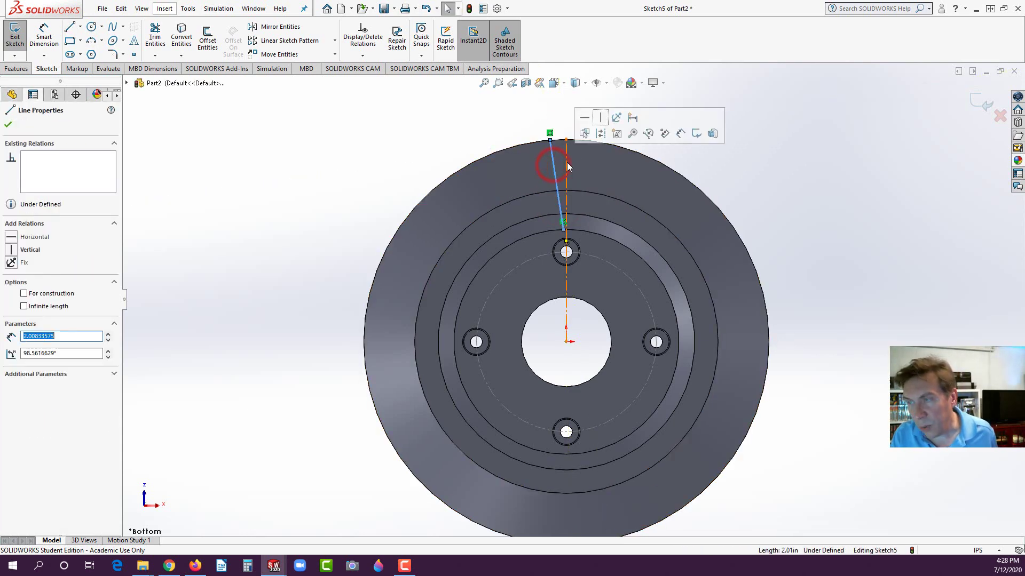
pyautogui.keyDown('ctrl'); pyautogui.click(566, 163); pyautogui.keyUp('ctrl')
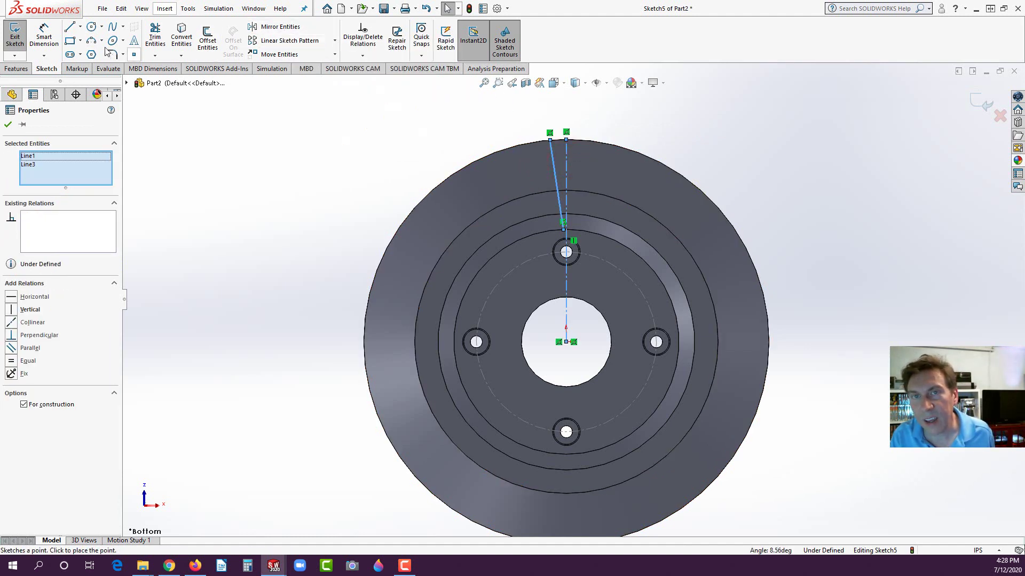
pyautogui.click(43, 36)
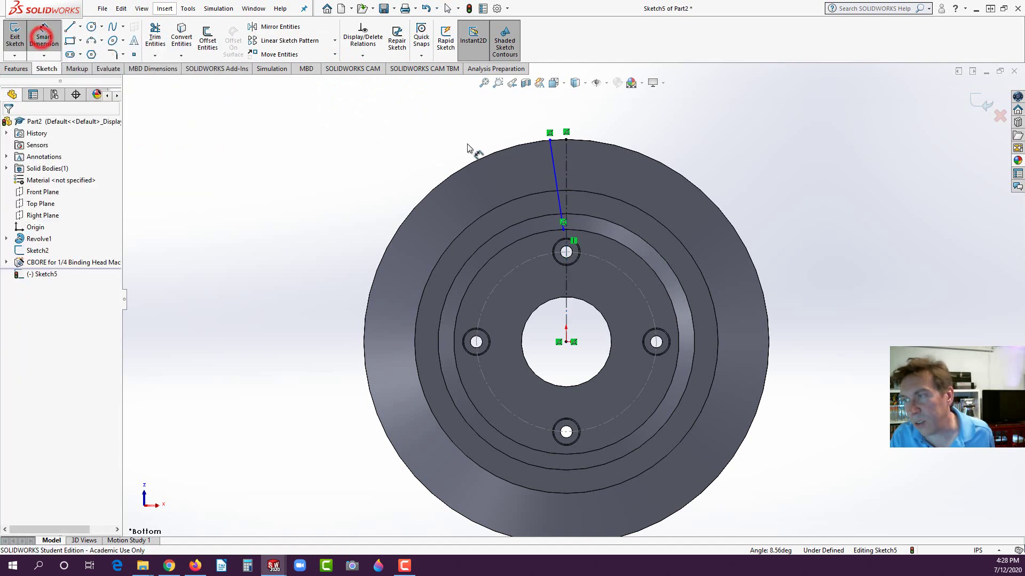
pyautogui.click(553, 170)
pyautogui.click(567, 165)
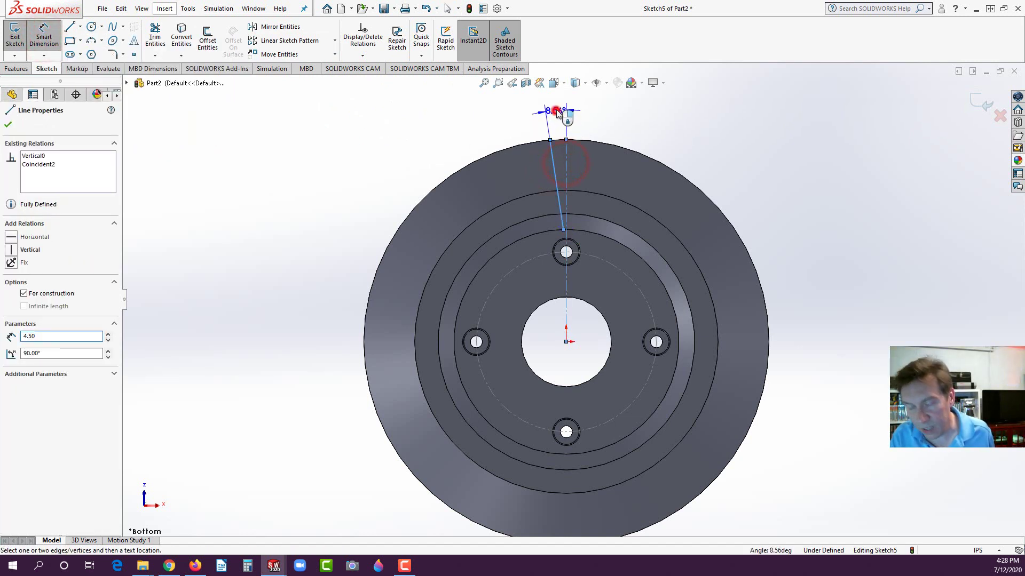
pyautogui.click(557, 111)
pyautogui.write('3')
pyautogui.press('Return')
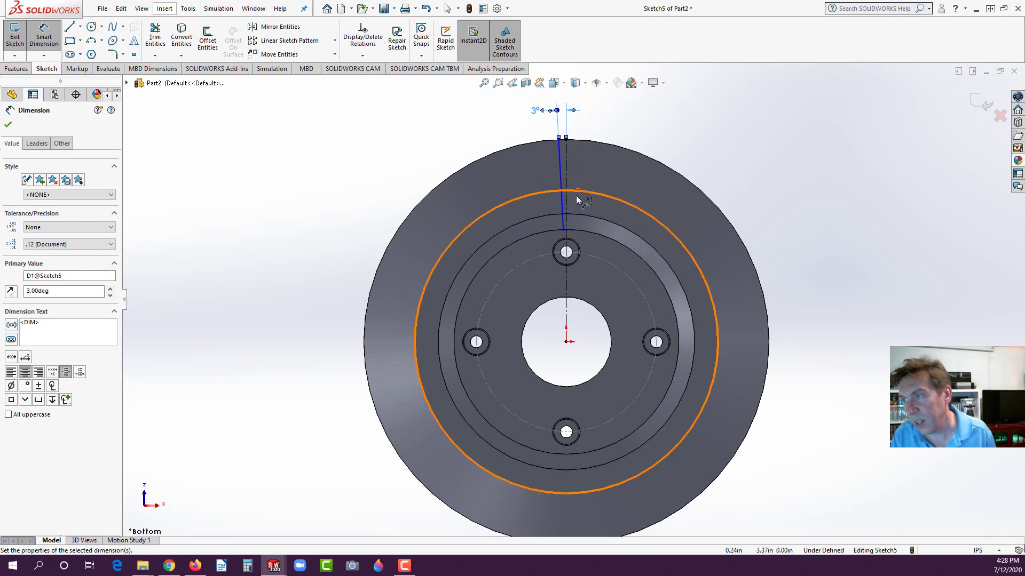
# Dimension the slot's inner end as a full width of 0.1 in across the centerline, from the slanted line's lower endpoint
pyautogui.click(564, 232)
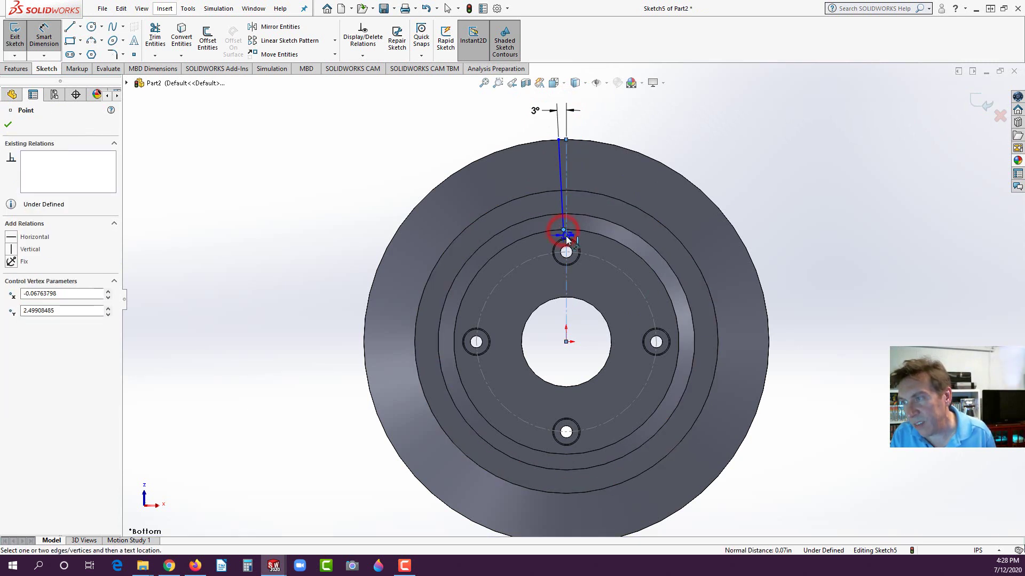
pyautogui.click(566, 240)
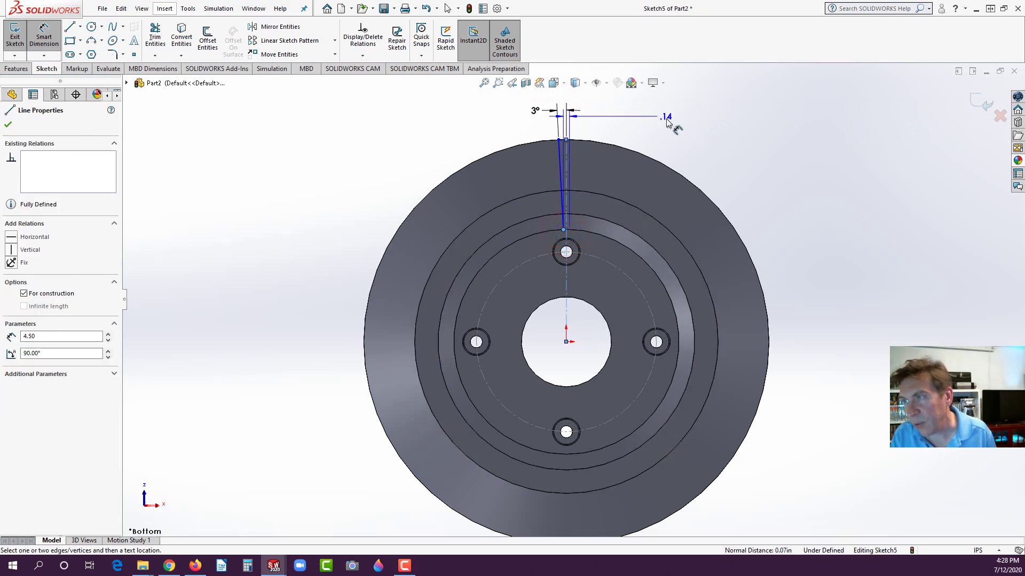
pyautogui.click(668, 119)
pyautogui.write('.1')
pyautogui.press('Return')
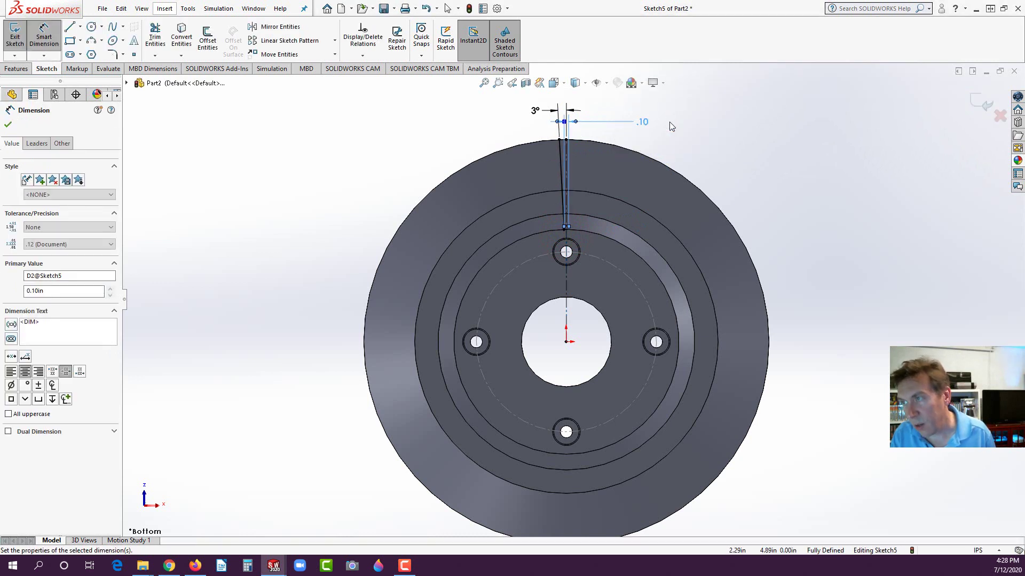
pyautogui.press('Escape')
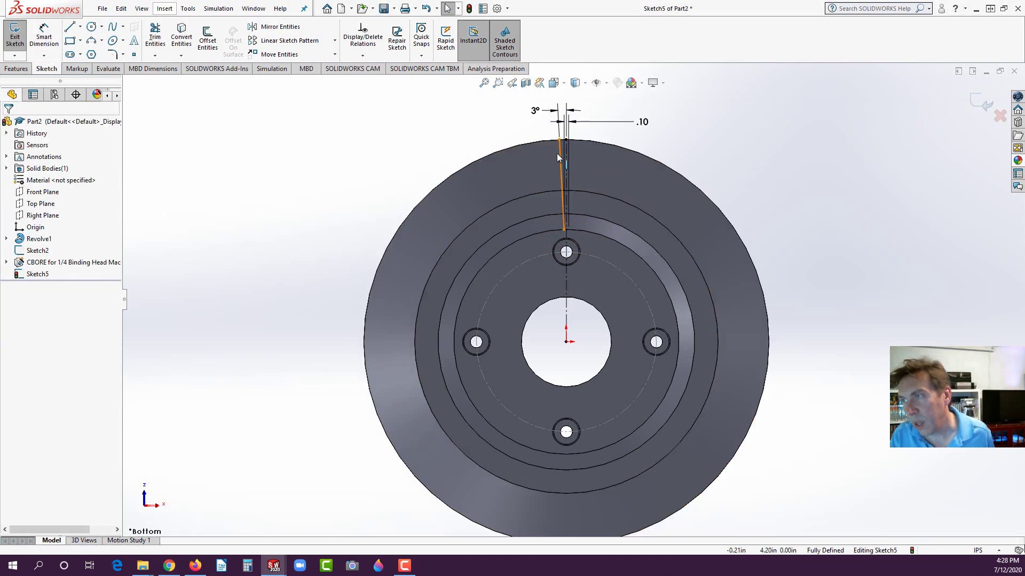
# Mirror the slanted line about the vertical centerline to form the slot's opposite side
pyautogui.click(560, 156)
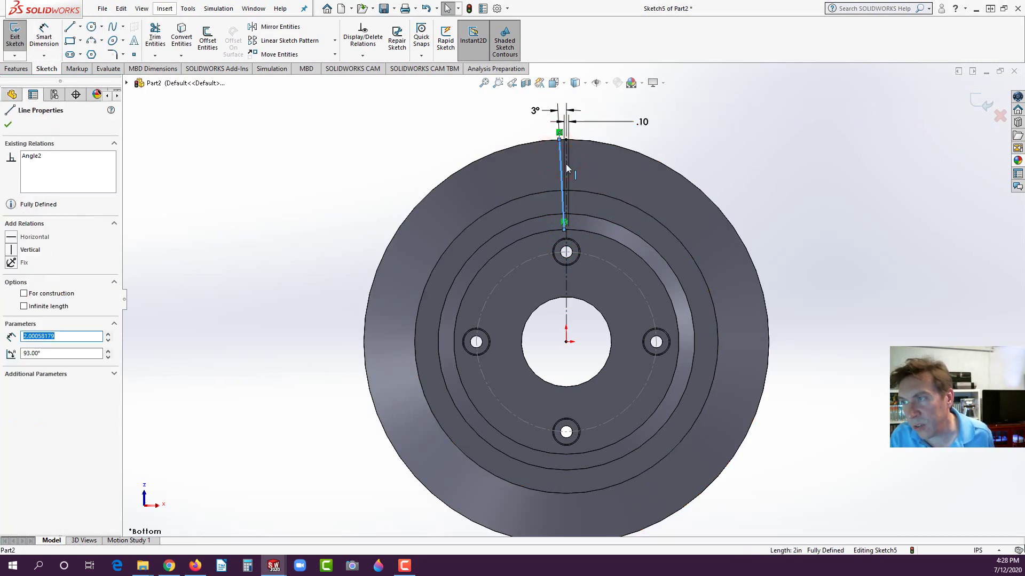
pyautogui.click(567, 168)
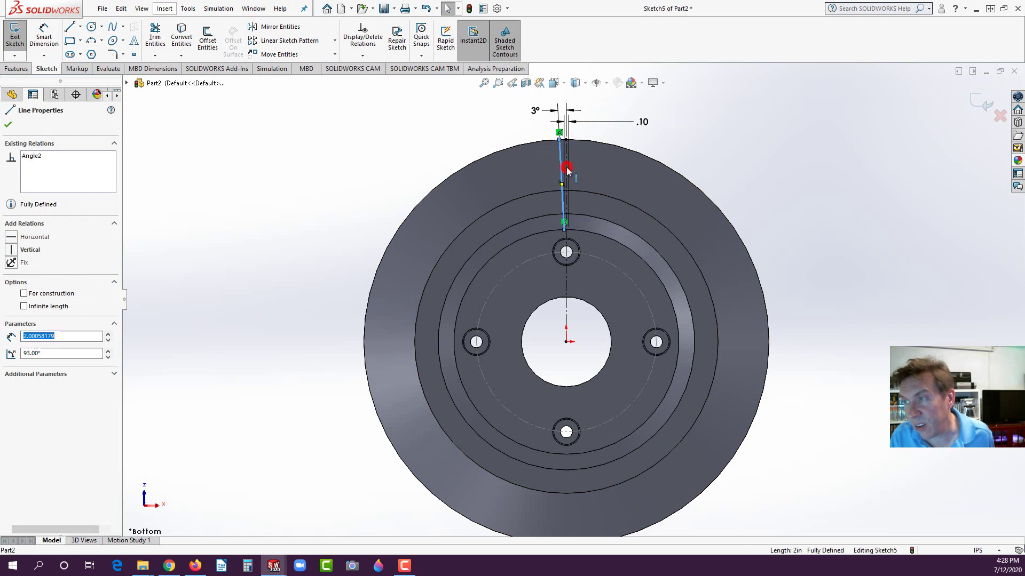
pyautogui.click(561, 175)
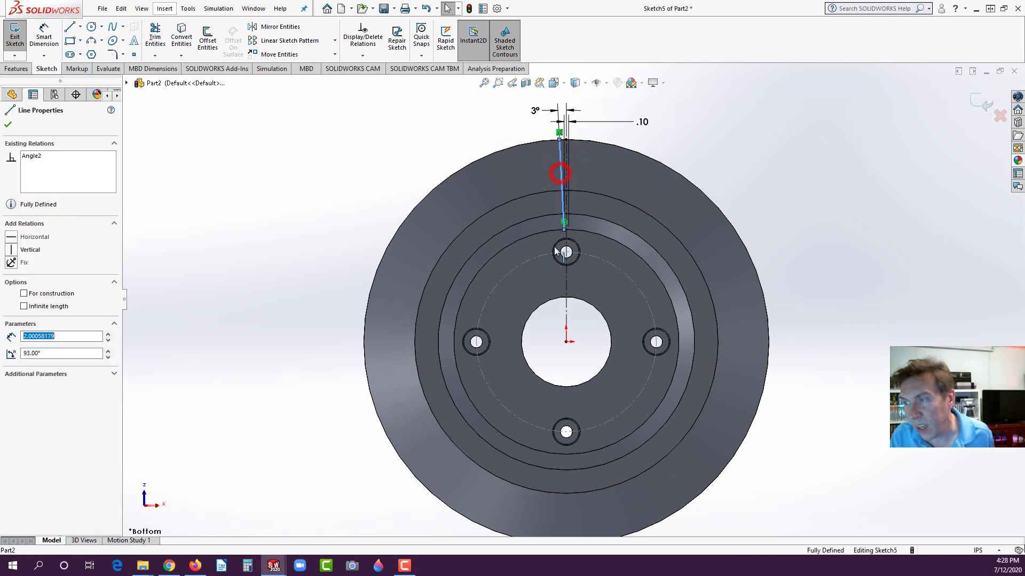
pyautogui.keyDown('ctrl'); pyautogui.click(566, 277); pyautogui.keyUp('ctrl')
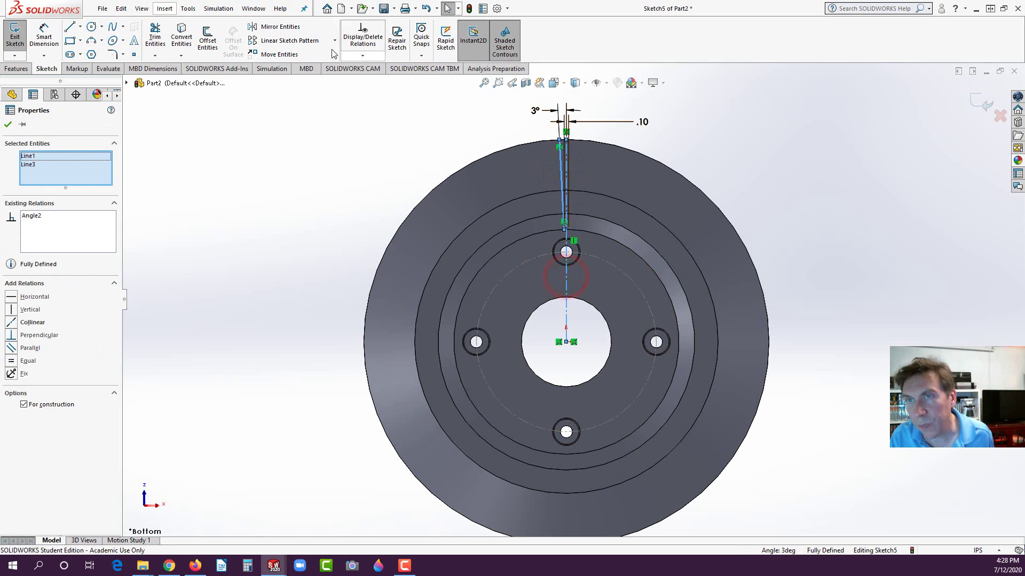
pyautogui.click(295, 27)
# Close the slot's narrow inner end with a horizontal line joining the lower endpoints of the two slanted lines
pyautogui.scroll(-4, 579, 232)
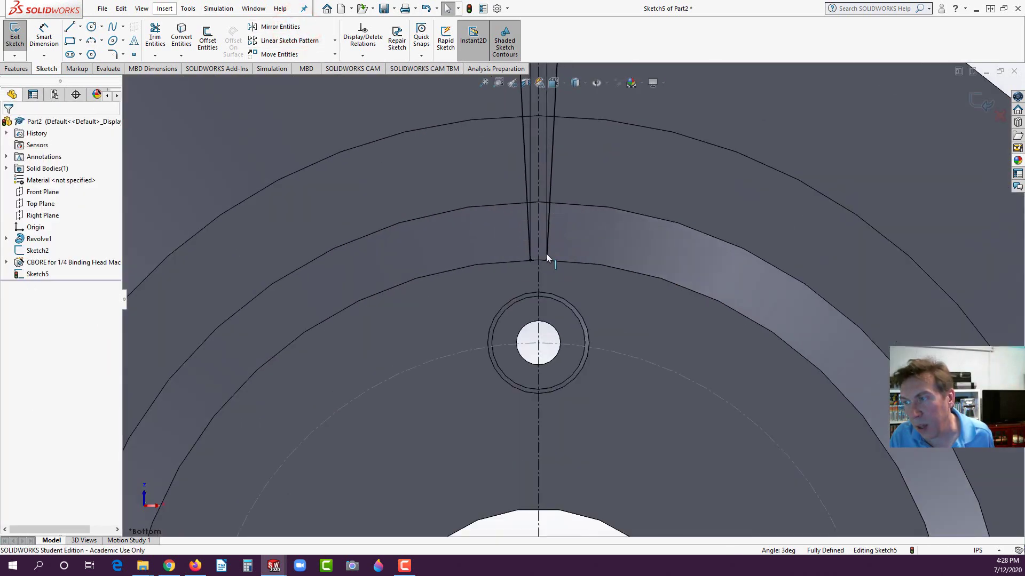
pyautogui.click(69, 30)
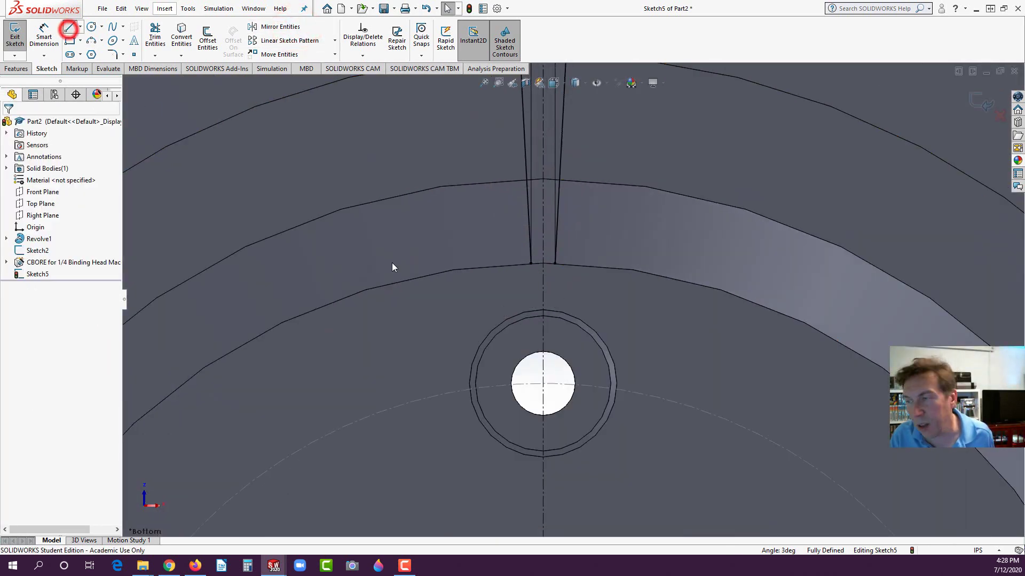
pyautogui.click(531, 264)
pyautogui.click(555, 263)
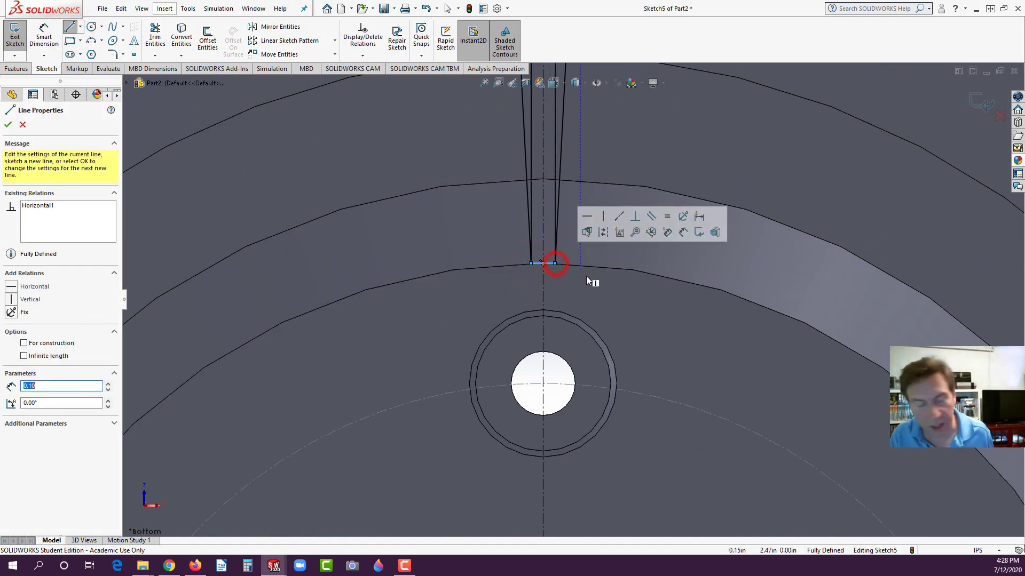
pyautogui.press('Escape')
pyautogui.scroll(3, 564, 341)
pyautogui.scroll(3, 592, 315)
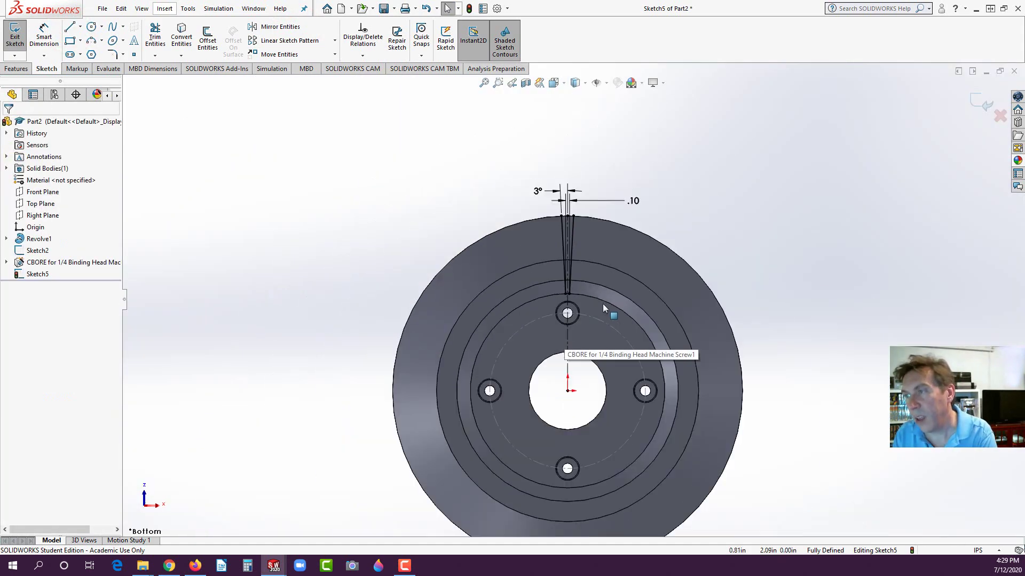
# Cut the slot sketch through the part with an Extruded Cut set to Through All - Both
pyautogui.click(16, 68)
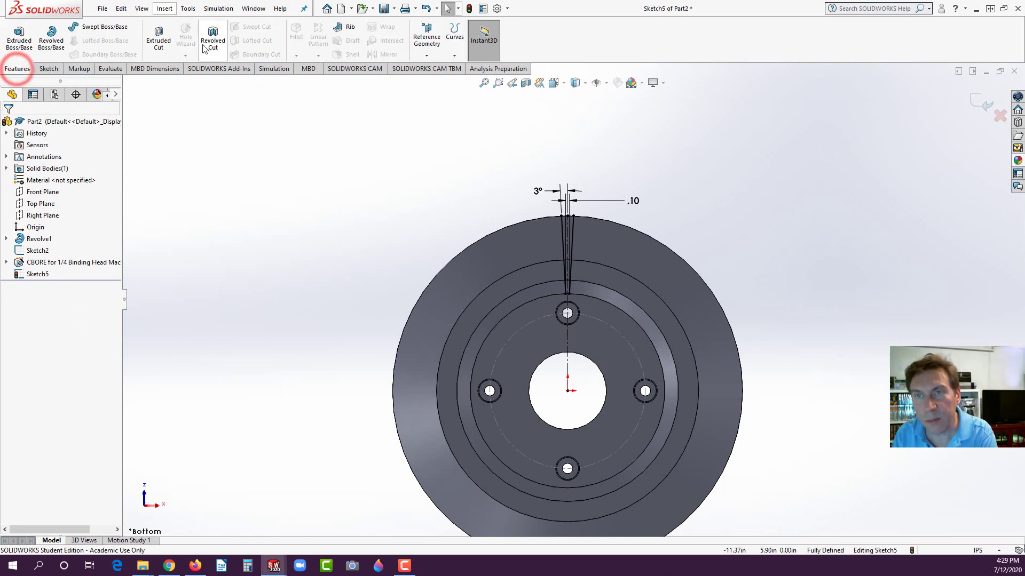
pyautogui.click(159, 39)
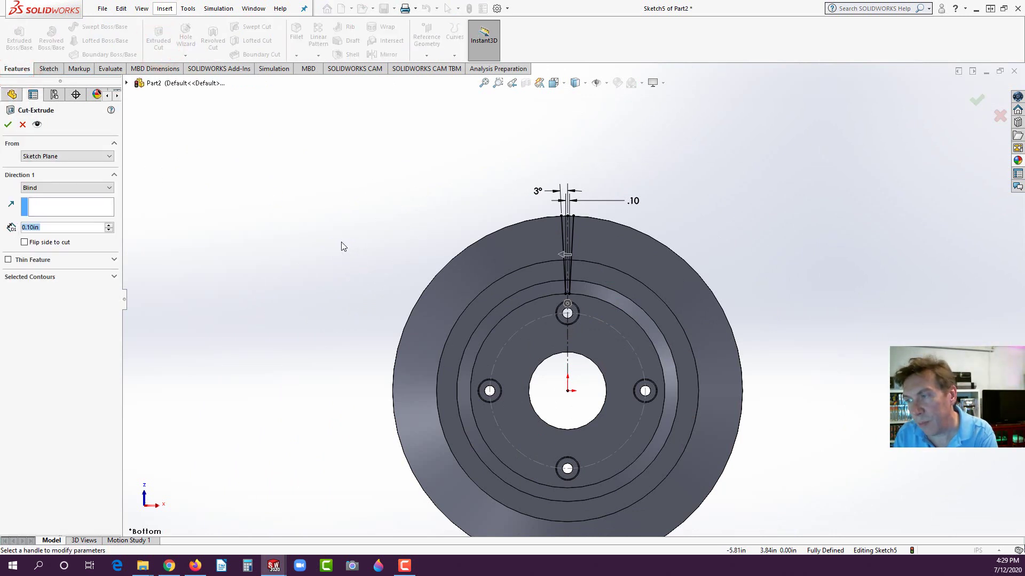
pyautogui.click(51, 188)
pyautogui.click(45, 209)
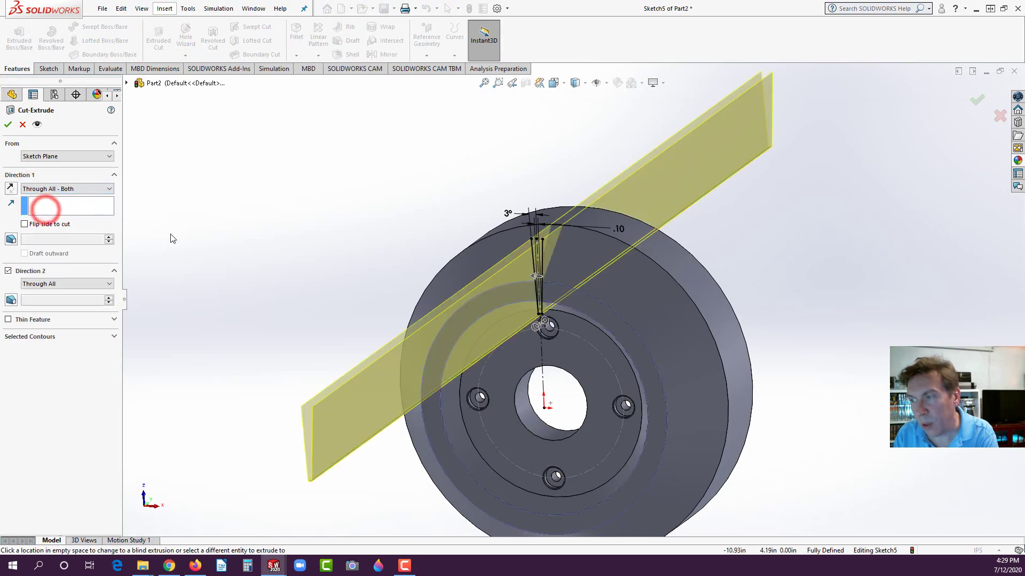
pyautogui.moveTo(311, 270); pyautogui.dragTo(288, 307, button='middle')
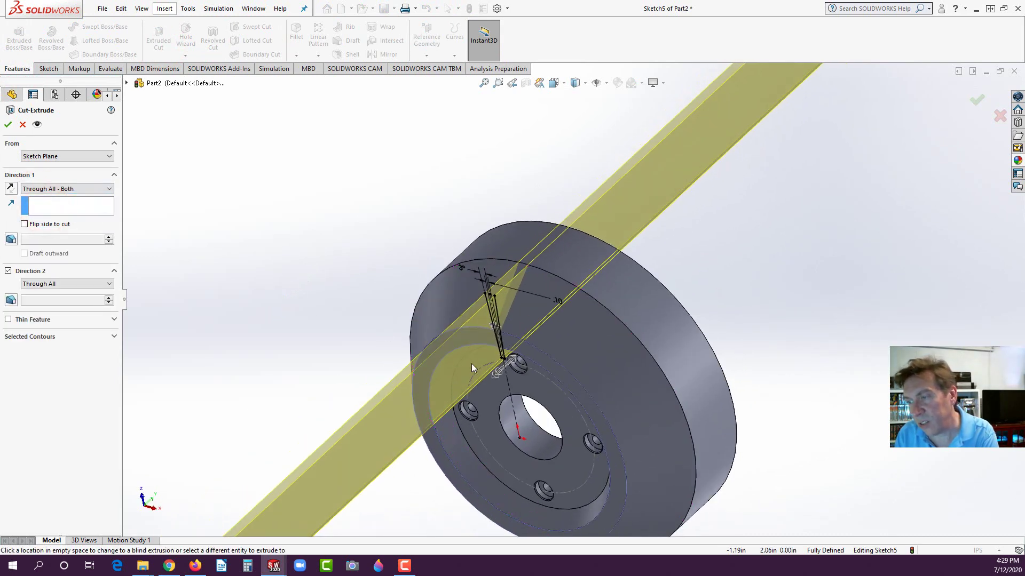
pyautogui.click(8, 125)
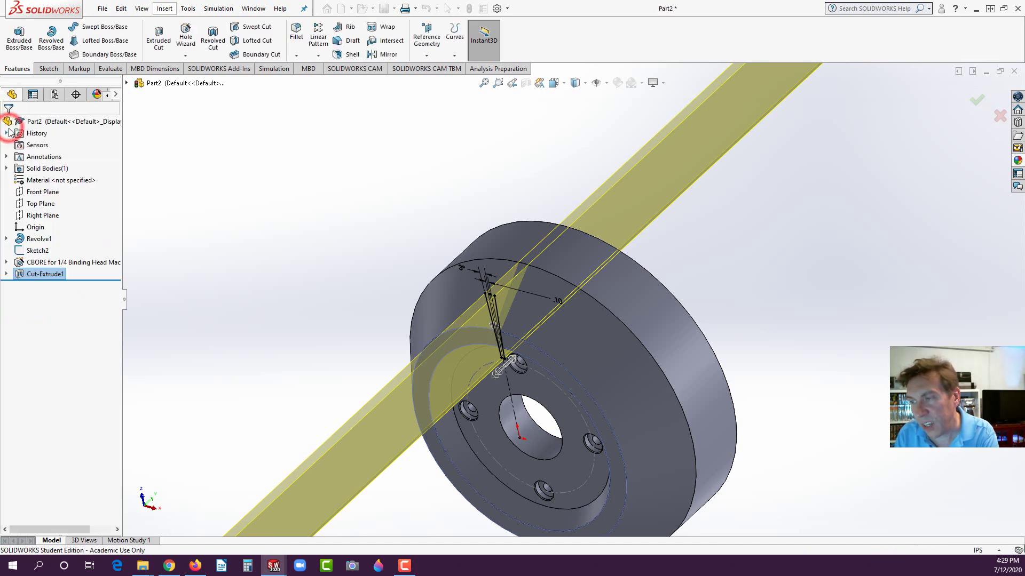
pyautogui.click(261, 291)
# Inspect the cut slot from different angles, and switch to the PDF drawing in Firefox to check the slot callout
pyautogui.moveTo(523, 309); pyautogui.dragTo(539, 308, button='middle')
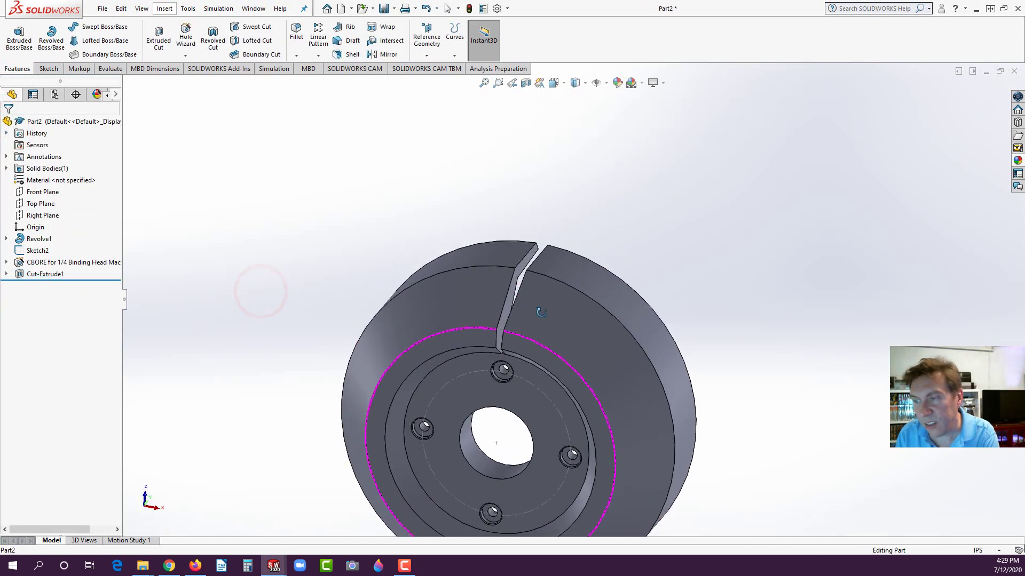
pyautogui.scroll(-2, 538, 306)
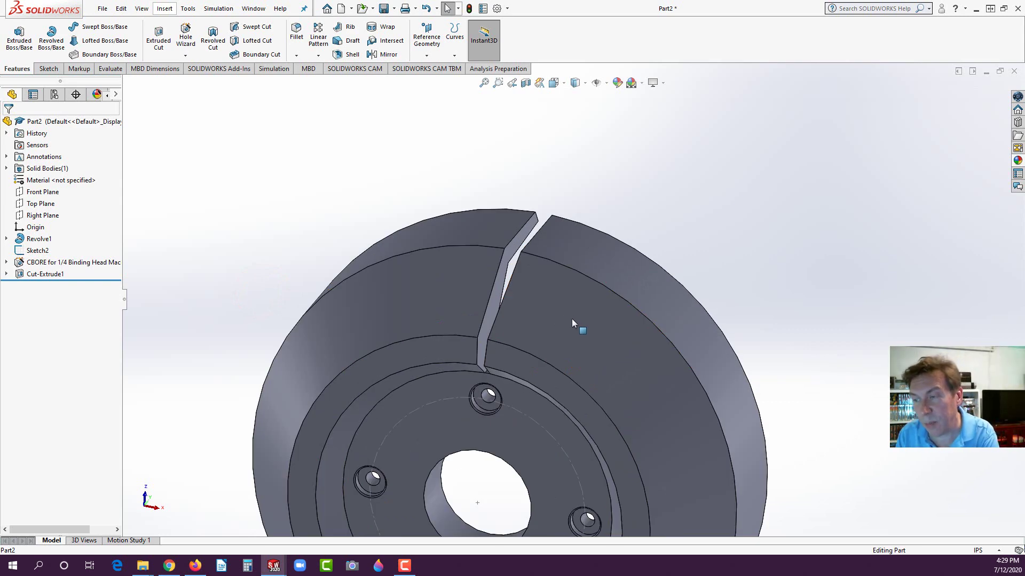
pyautogui.moveTo(568, 319); pyautogui.dragTo(255, 353, button='middle')
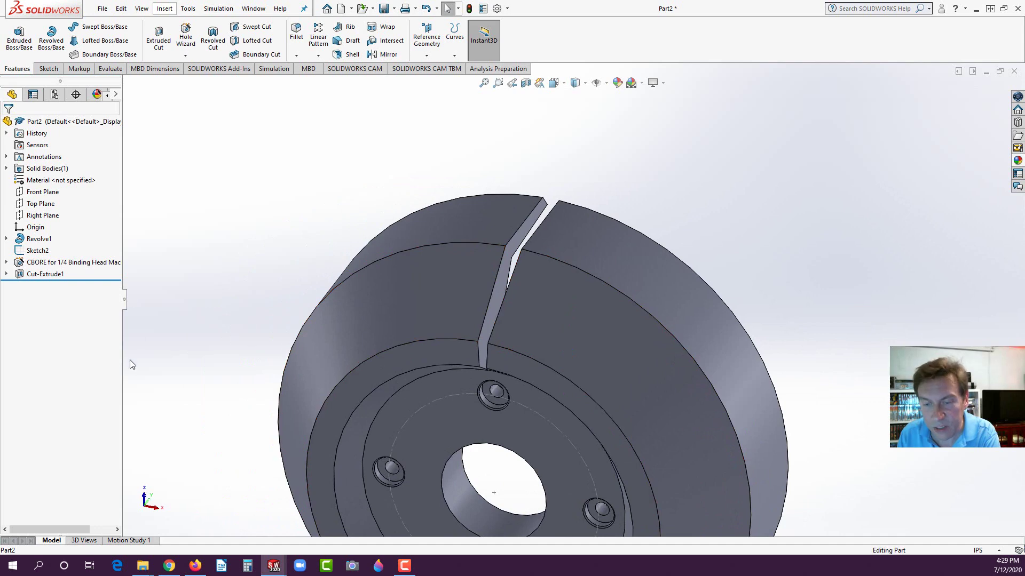
pyautogui.click(195, 566)
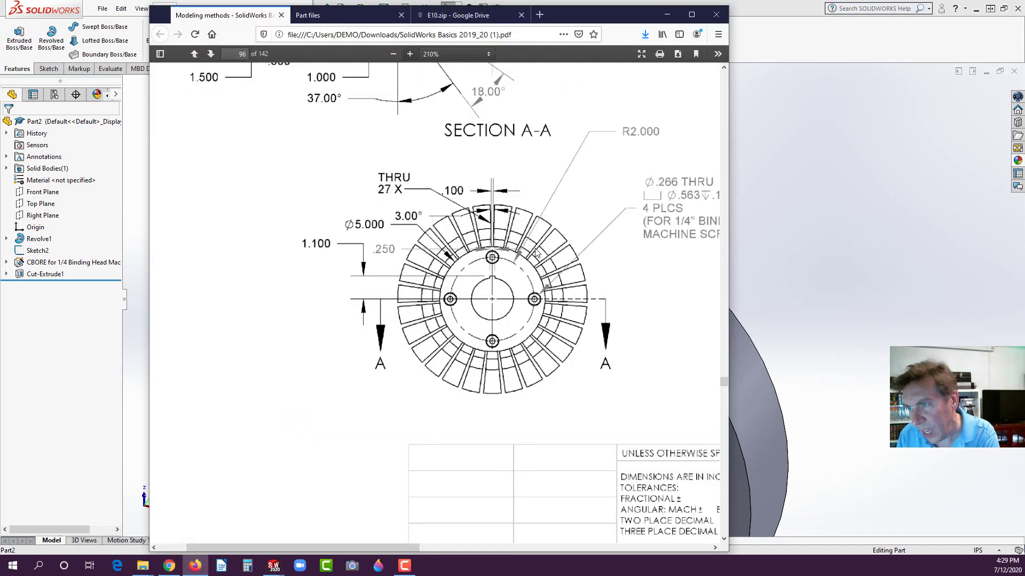
# Back in SOLIDWORKS, circular-pattern the slot cut into 27 equally spaced instances over 360 degrees, using the part's revolved outer face as direction reference
pyautogui.click(85, 397)
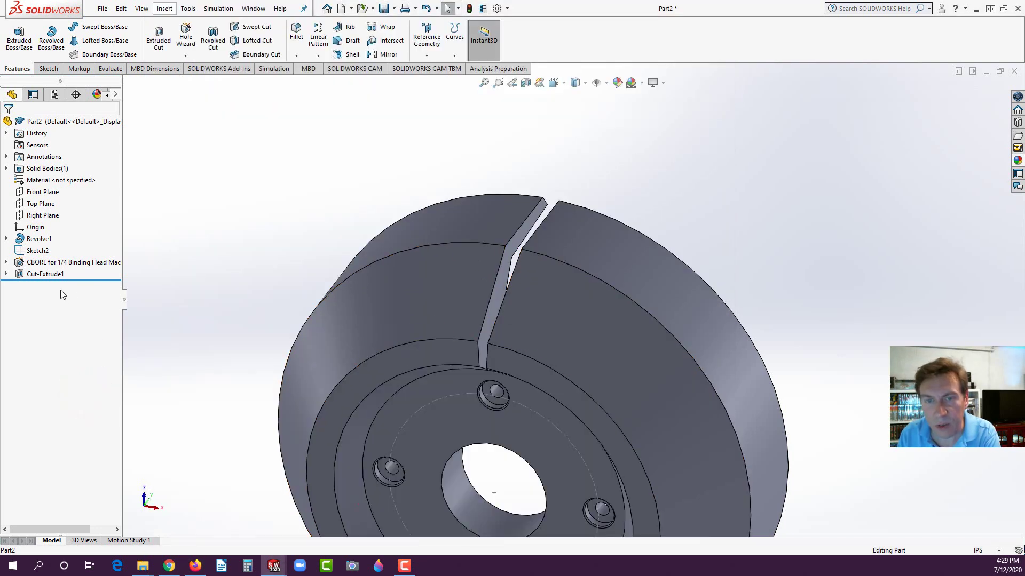
pyautogui.click(47, 274)
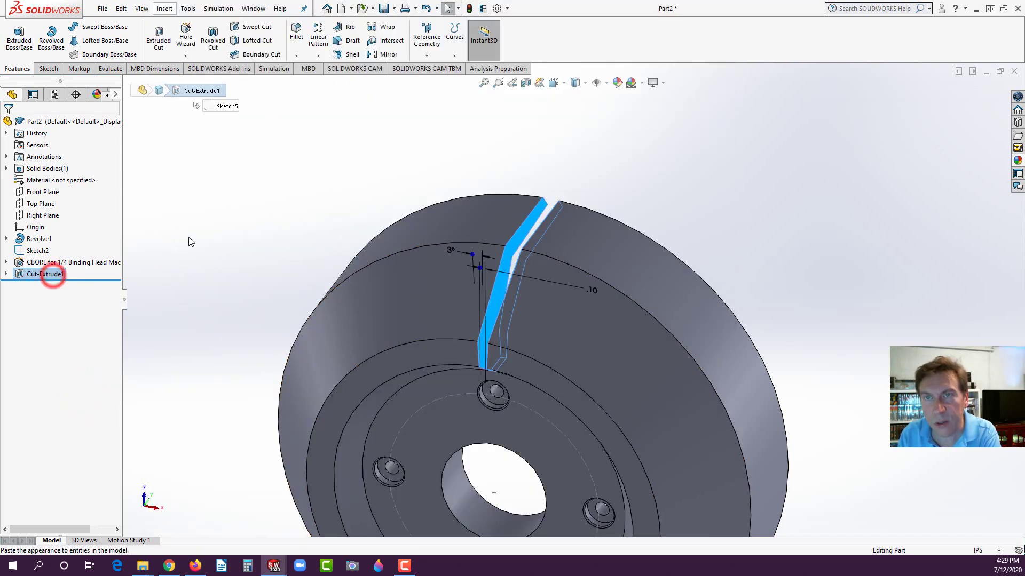
pyautogui.click(318, 55)
pyautogui.click(321, 82)
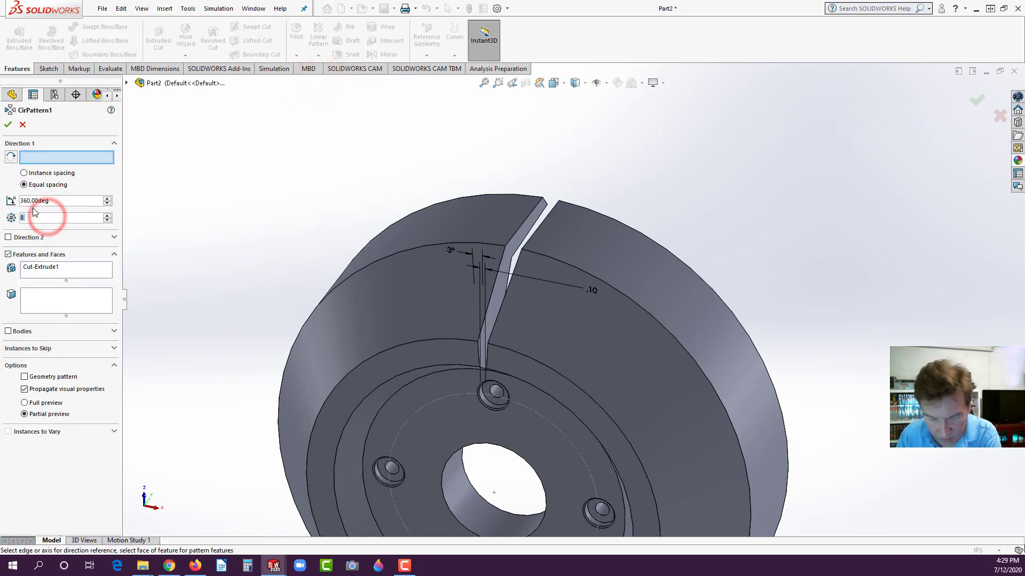
pyautogui.write('27')
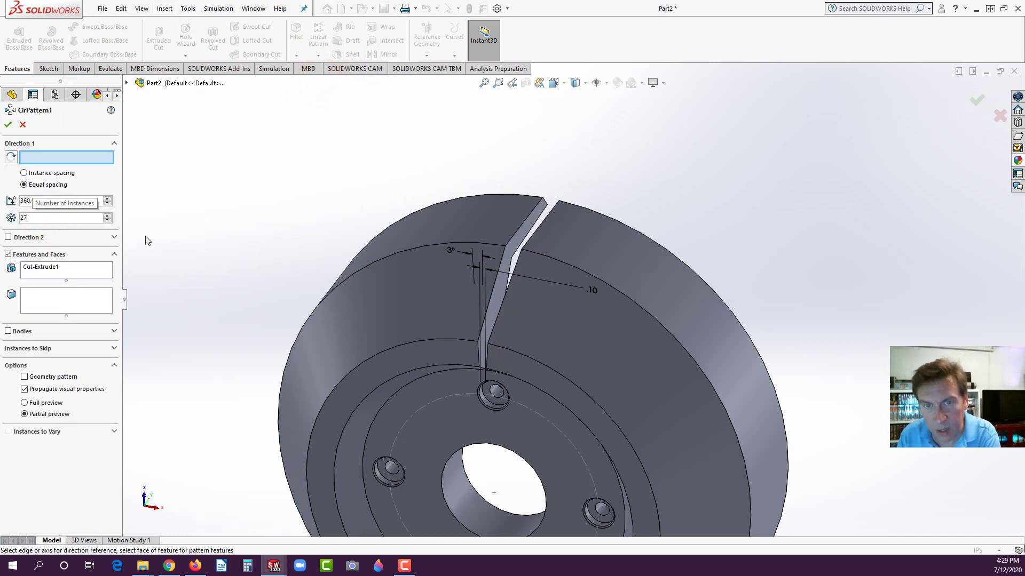
pyautogui.click(637, 278)
pyautogui.press('Return')
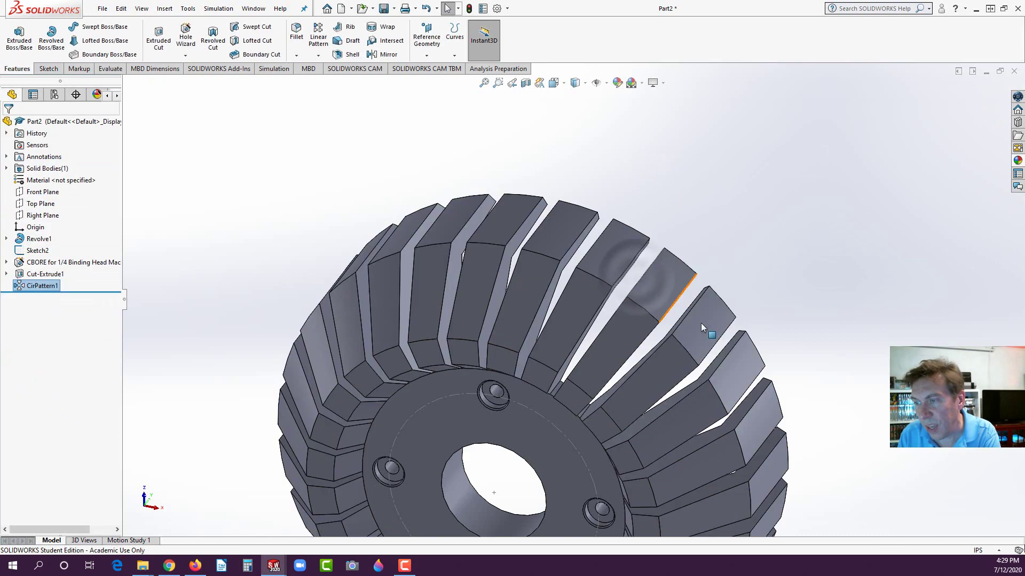
# Start a new sketch on the hub's flat face with the counterbored holes and orient the view normal to it
pyautogui.scroll(5, 667, 347)
pyautogui.scroll(-3, 598, 376)
pyautogui.moveTo(570, 388); pyautogui.dragTo(516, 305, button='middle')
pyautogui.click(528, 301)
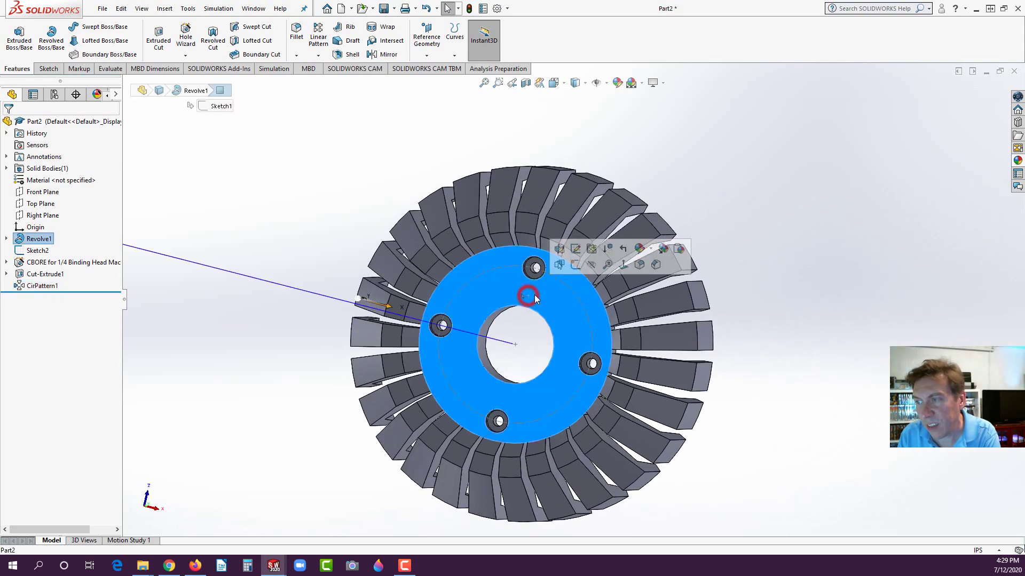
pyautogui.click(572, 265)
pyautogui.press('space')
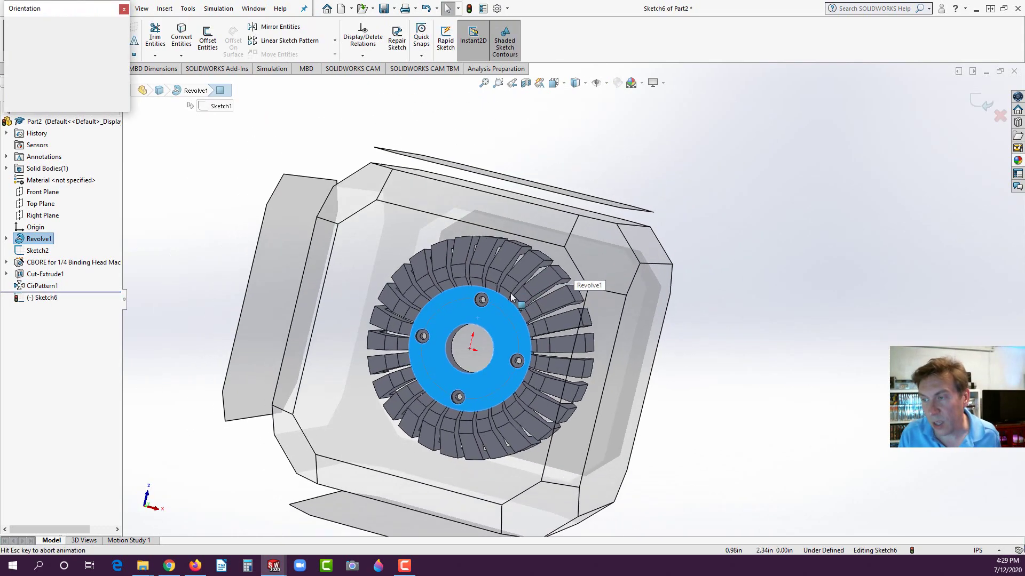
pyautogui.click(431, 350)
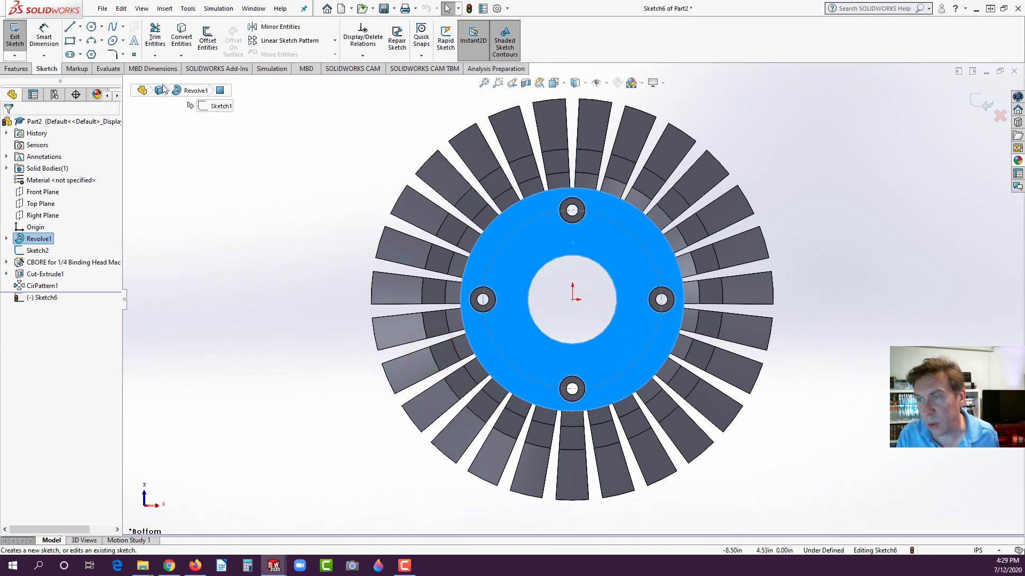
# Draw a vertical centerline from the origin up to the hub face's outer edge
pyautogui.click(80, 41)
pyautogui.click(80, 26)
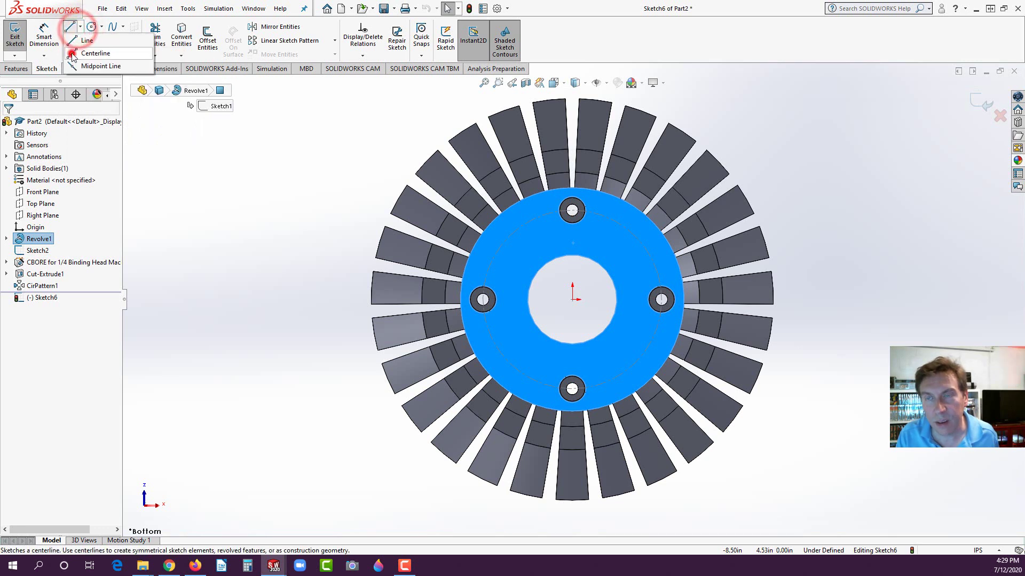
pyautogui.click(95, 53)
pyautogui.click(572, 299)
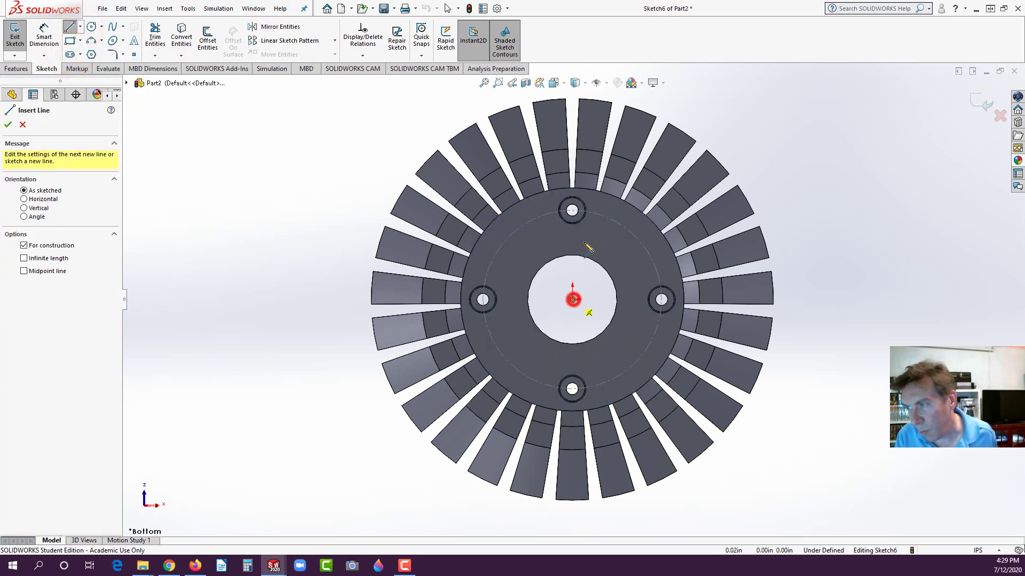
pyautogui.click(572, 187)
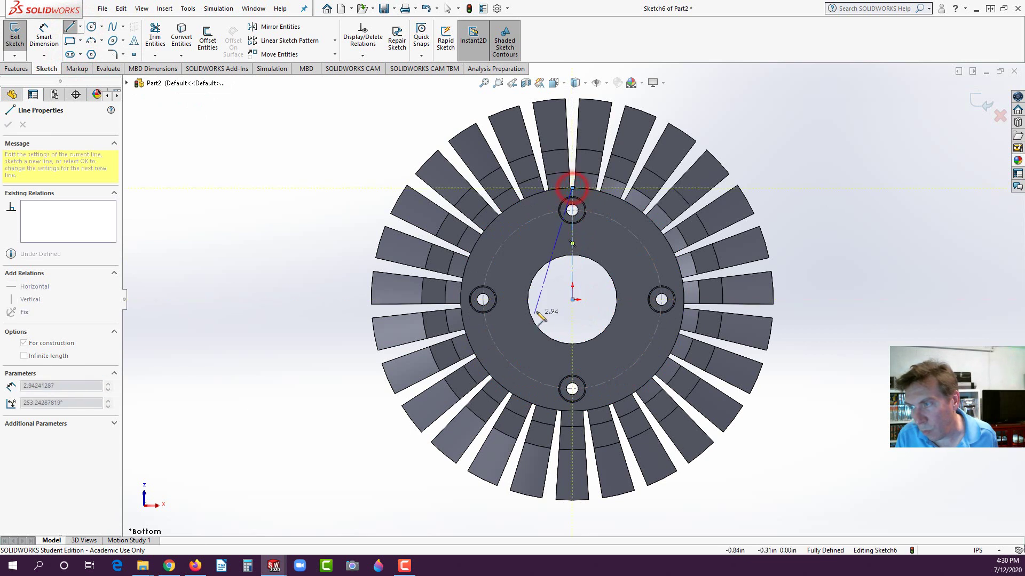
pyautogui.doubleClick(548, 299)
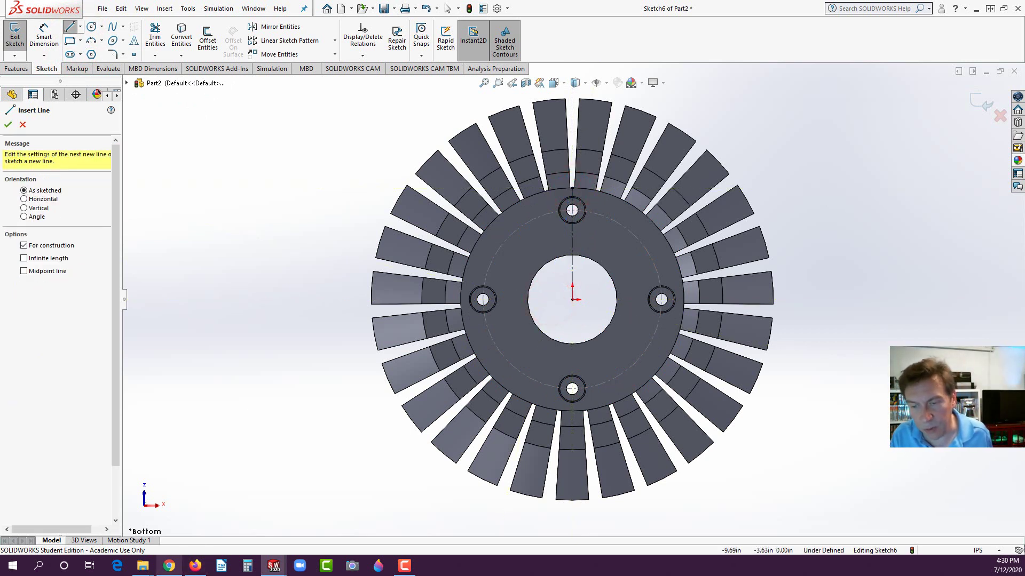
# Check the keyway in the Firefox drawing, then sketch a center rectangle about 0.33 by 0.69 in on the centerline across the bore's upper edge
pyautogui.click(195, 566)
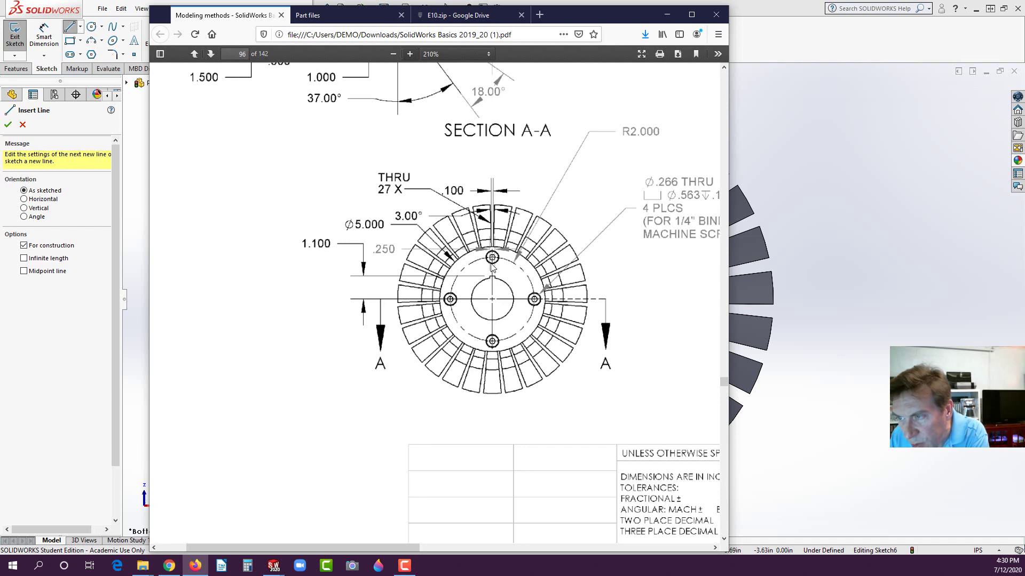
pyautogui.click(82, 363)
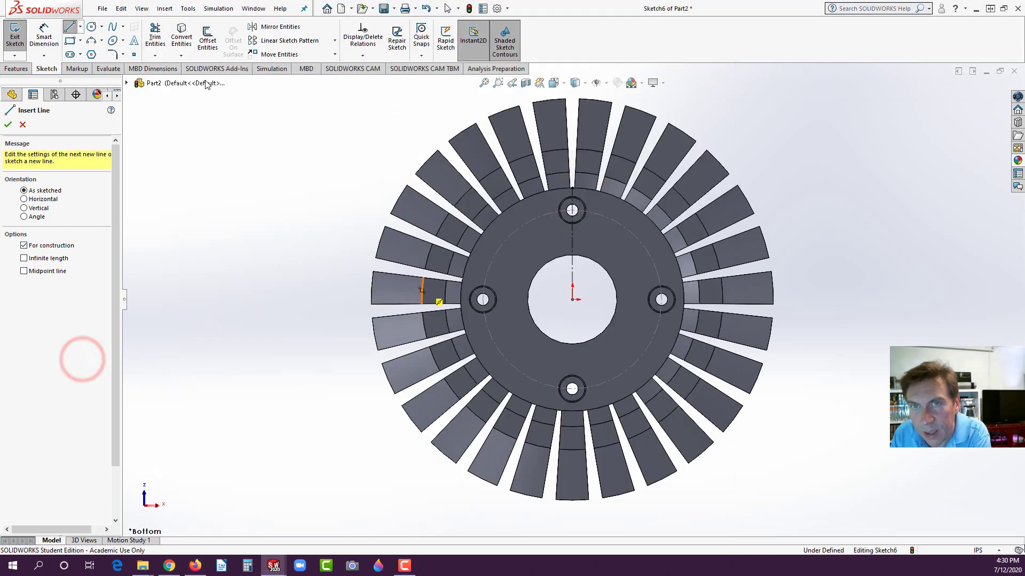
pyautogui.click(80, 41)
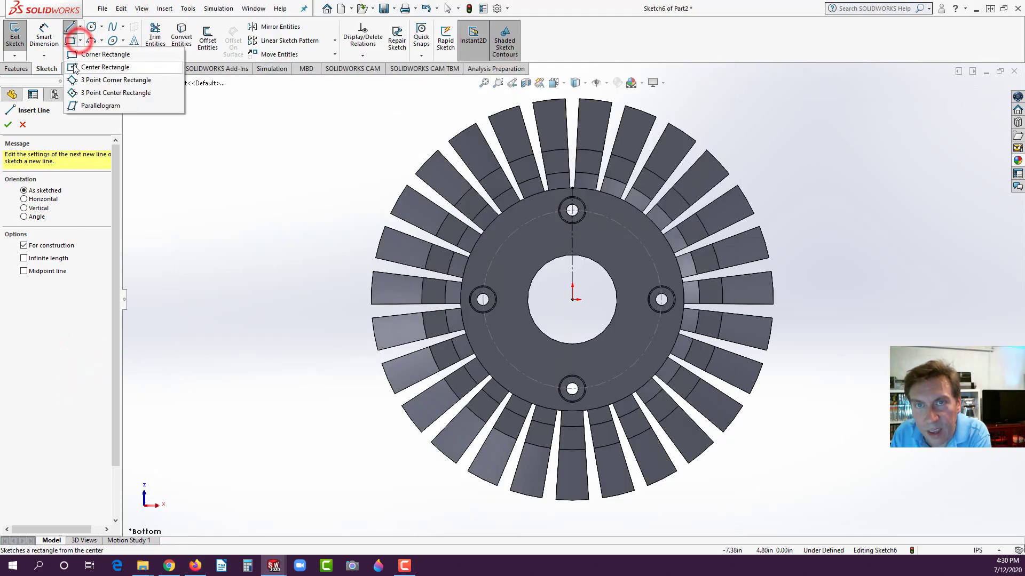
pyautogui.click(73, 65)
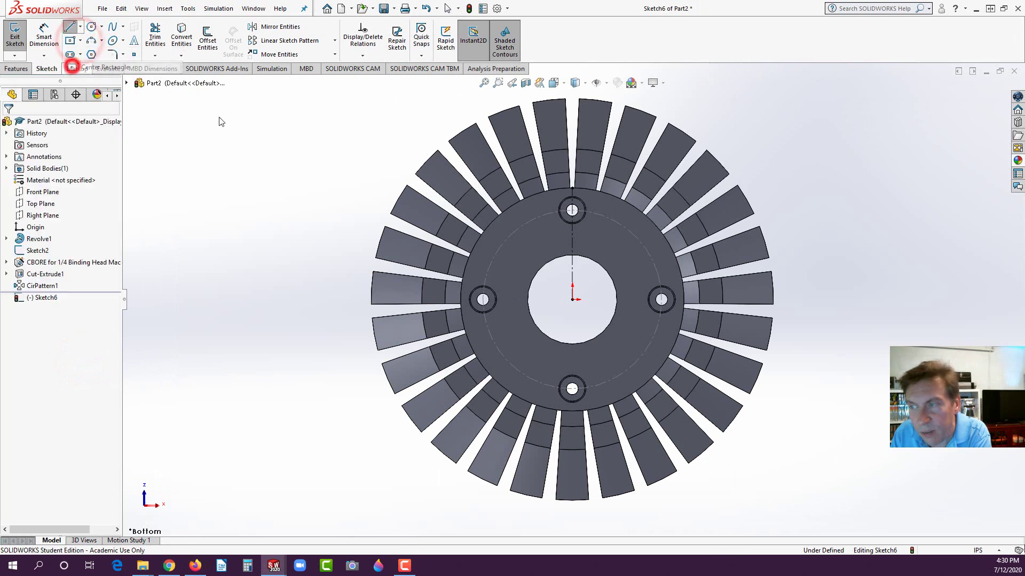
pyautogui.click(572, 265)
pyautogui.click(566, 249)
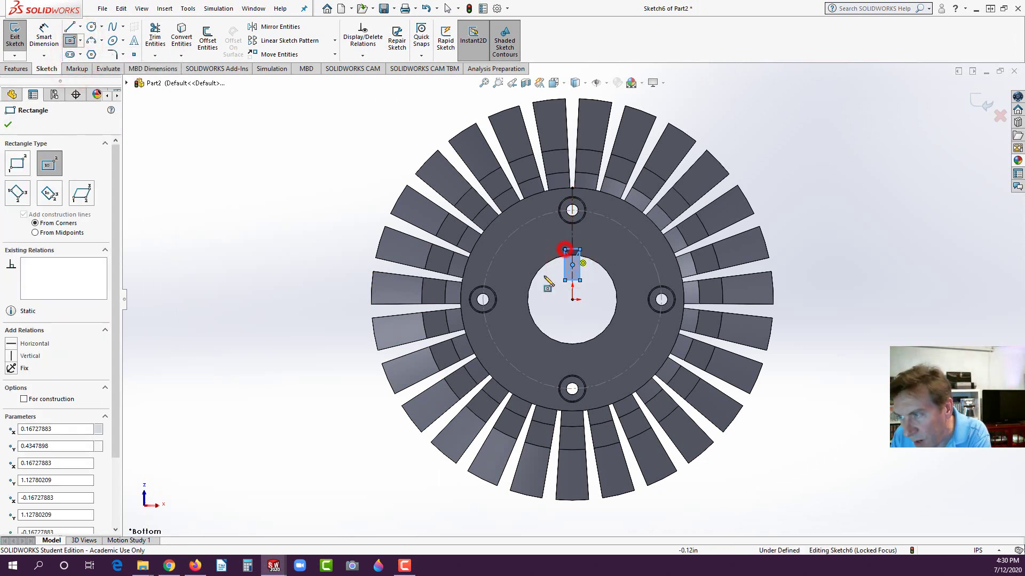
# Dimension the keyway rectangle's width to 0.25 in
pyautogui.click(44, 37)
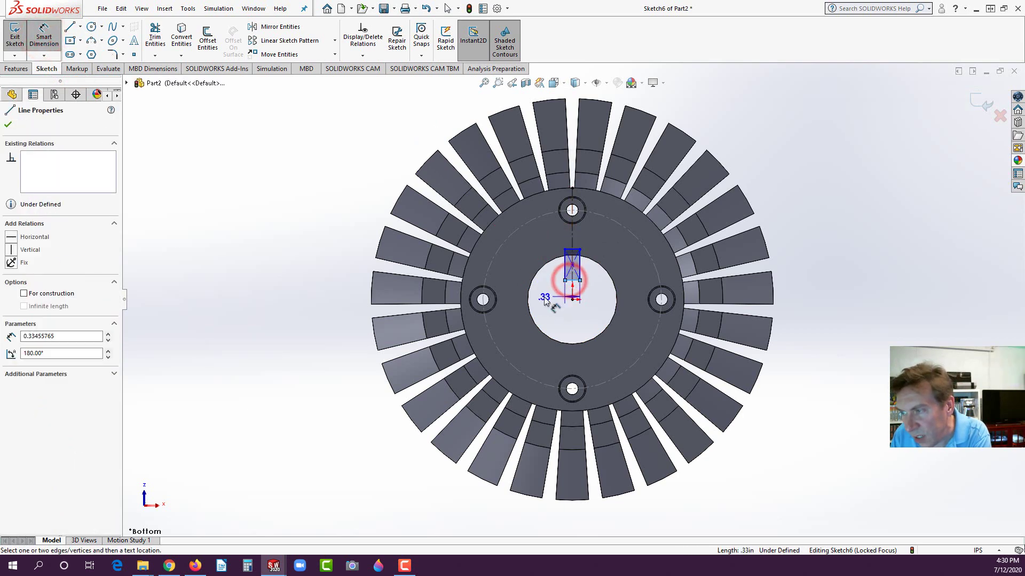
pyautogui.click(549, 294)
pyautogui.write('.25')
pyautogui.press('Return')
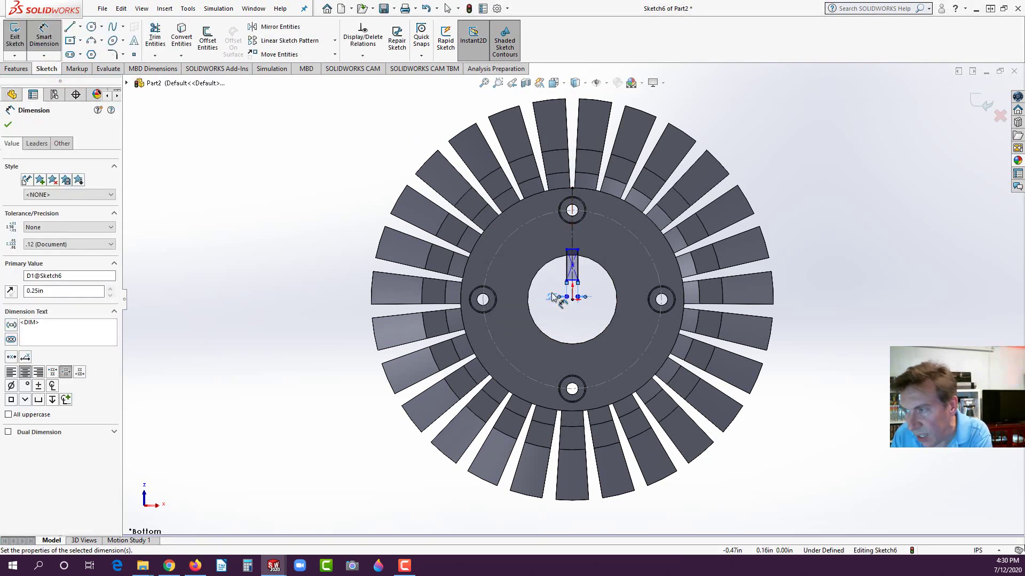
# Dimension the distance from the origin to the keyway rectangle's upper edge as 1.1 in
pyautogui.scroll(-3, 599, 247)
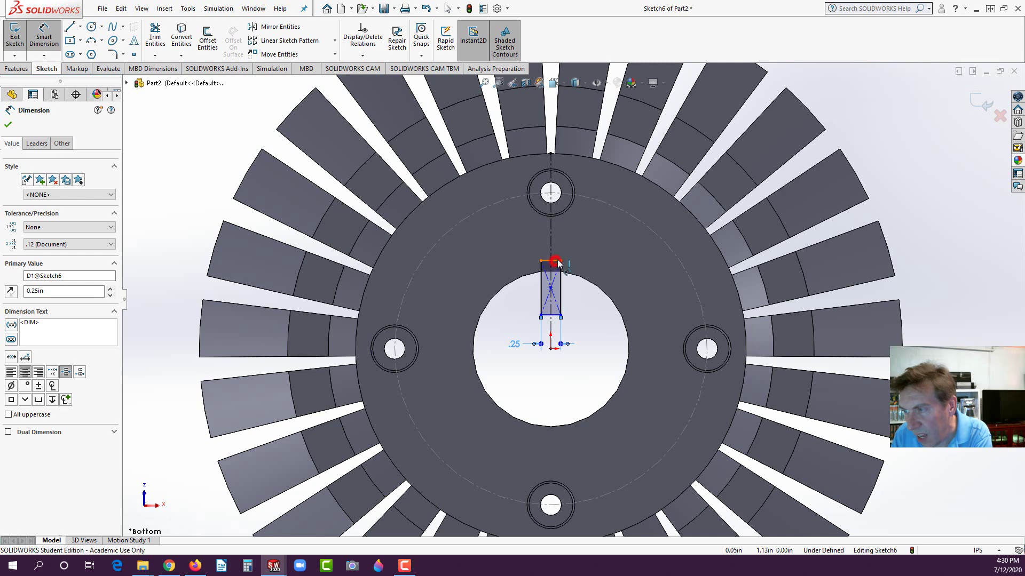
pyautogui.click(555, 262)
pyautogui.click(548, 348)
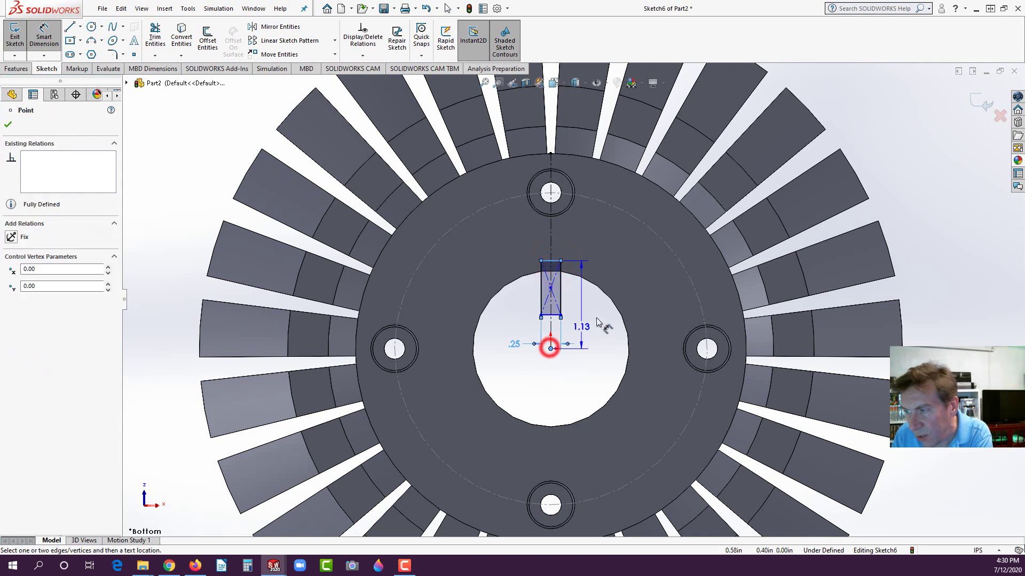
pyautogui.click(591, 313)
pyautogui.write('1.1')
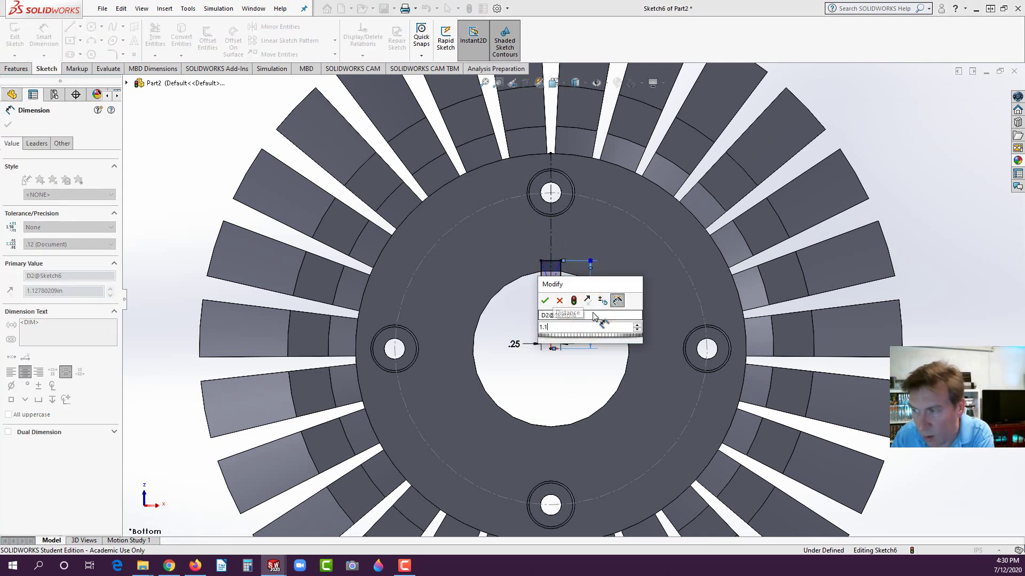
pyautogui.press('Return')
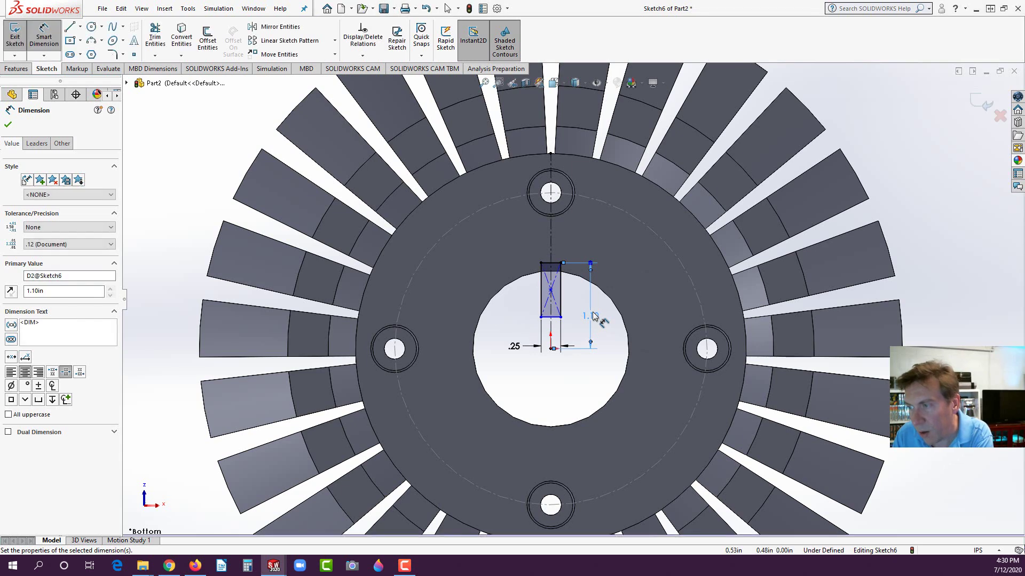
# Dimension the keyway rectangle's height to 0.5 in
pyautogui.click(561, 292)
pyautogui.click(573, 291)
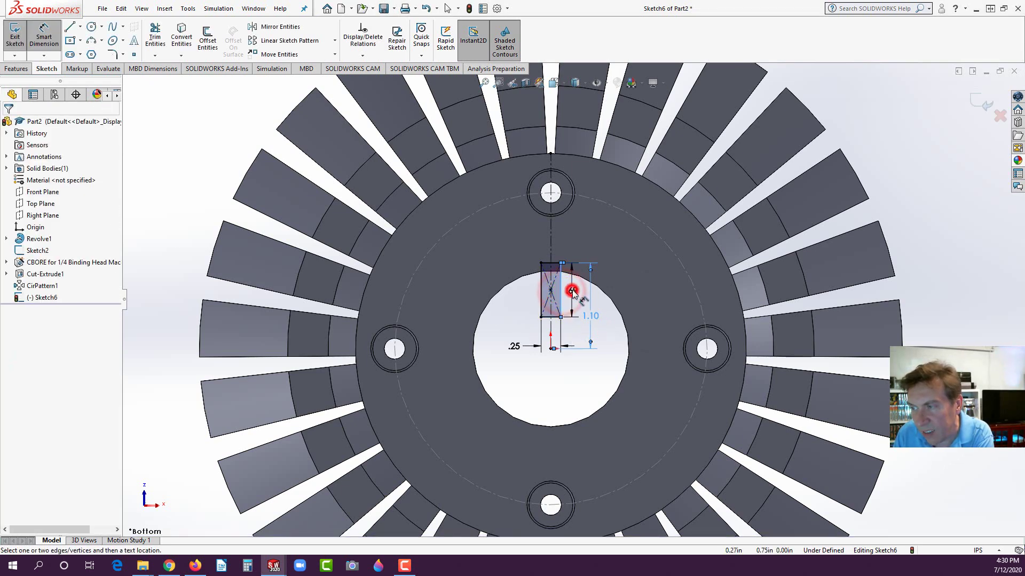
pyautogui.write('.5')
pyautogui.press('Return')
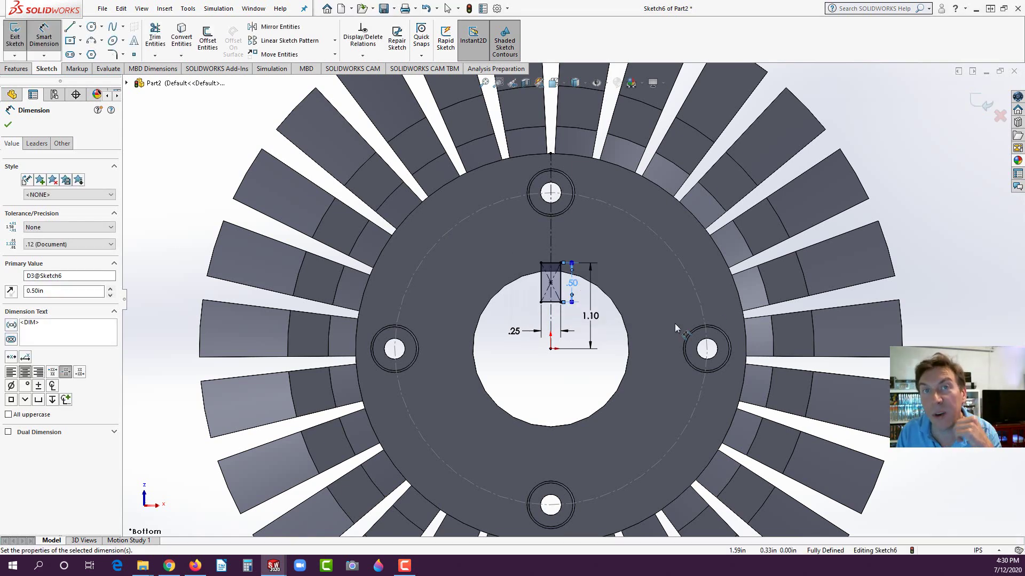
# Cut the keyway sketch through the hub with an Extruded Cut set to Through All
pyautogui.scroll(3, 652, 333)
pyautogui.moveTo(642, 268); pyautogui.dragTo(614, 283, button='middle')
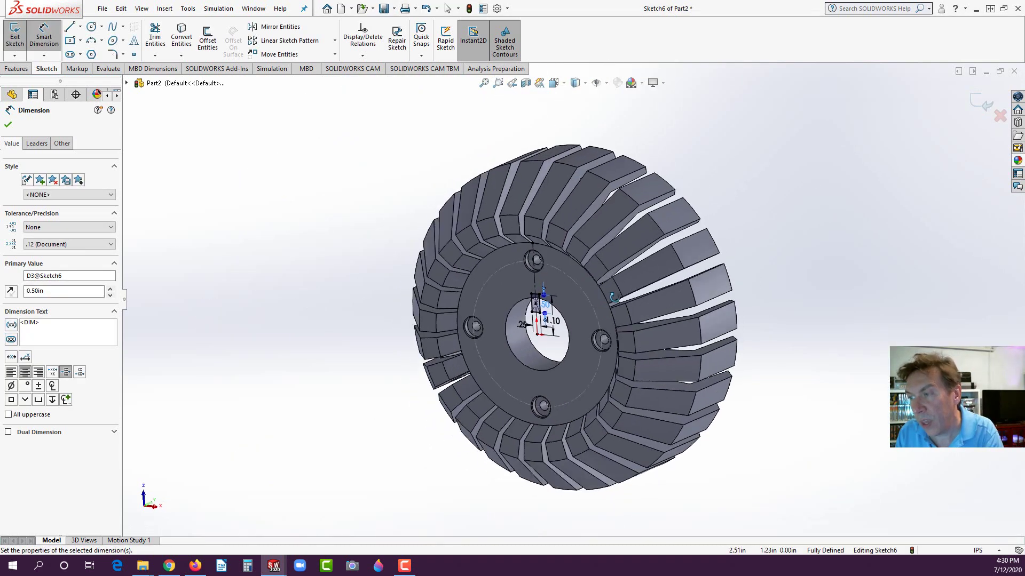
pyautogui.click(16, 68)
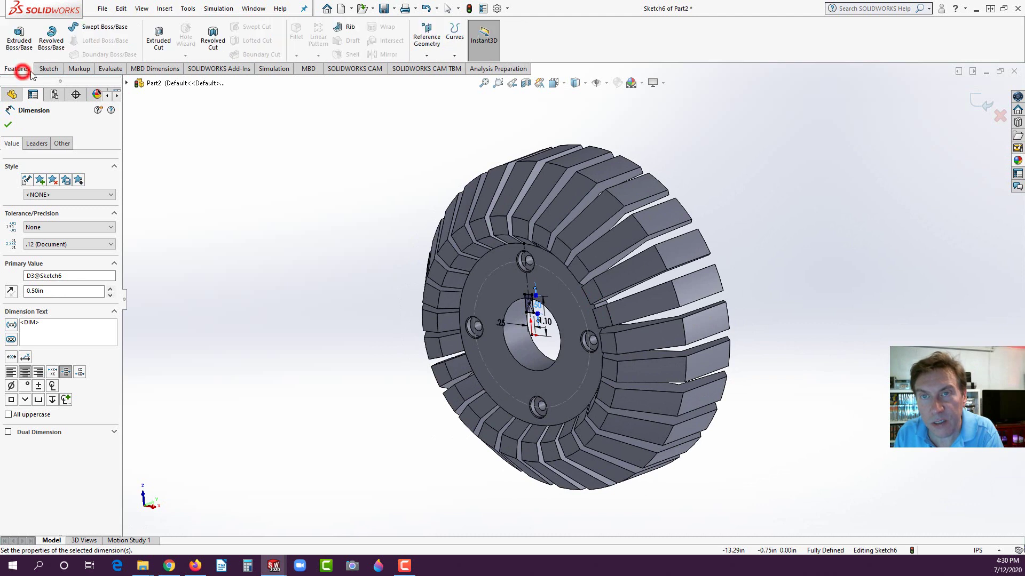
pyautogui.click(158, 37)
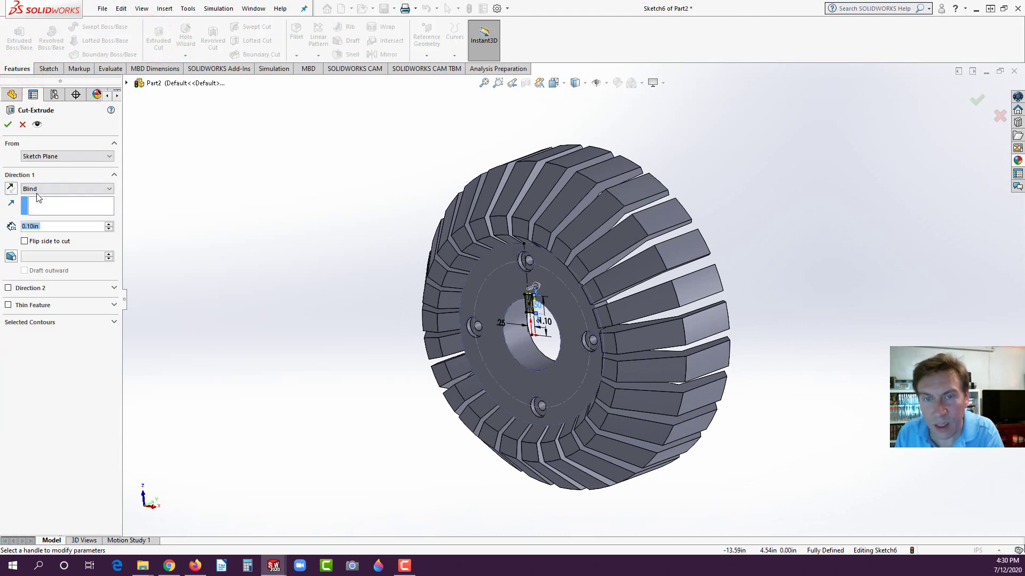
pyautogui.click(39, 190)
pyautogui.click(41, 202)
pyautogui.click(8, 125)
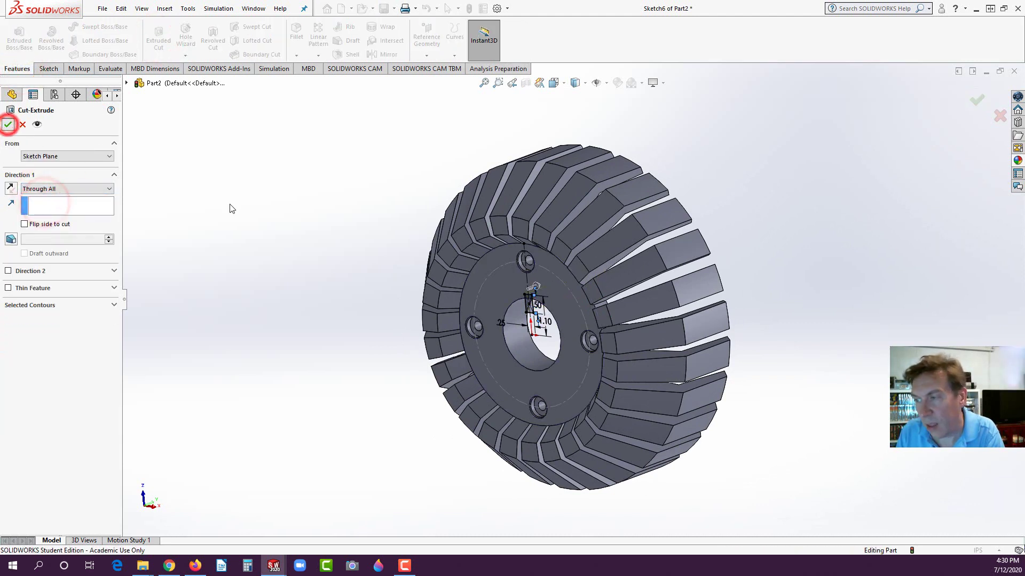
# Switch to Firefox to review the whole L10 Turbine Filter drawing, then return to SOLIDWORKS and compare the part from different angles
pyautogui.moveTo(240, 208); pyautogui.dragTo(232, 575, button='middle')
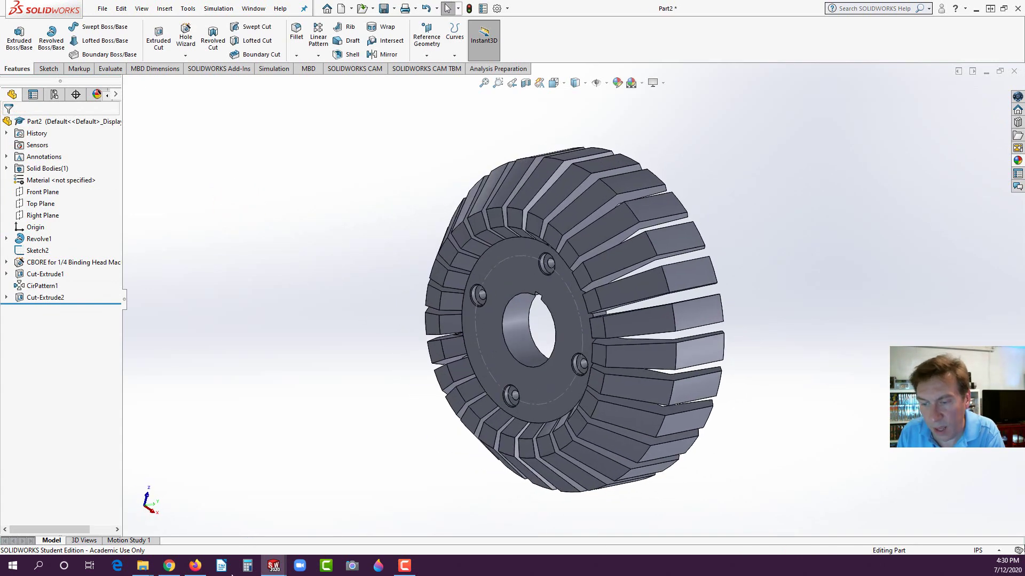
pyautogui.click(196, 569)
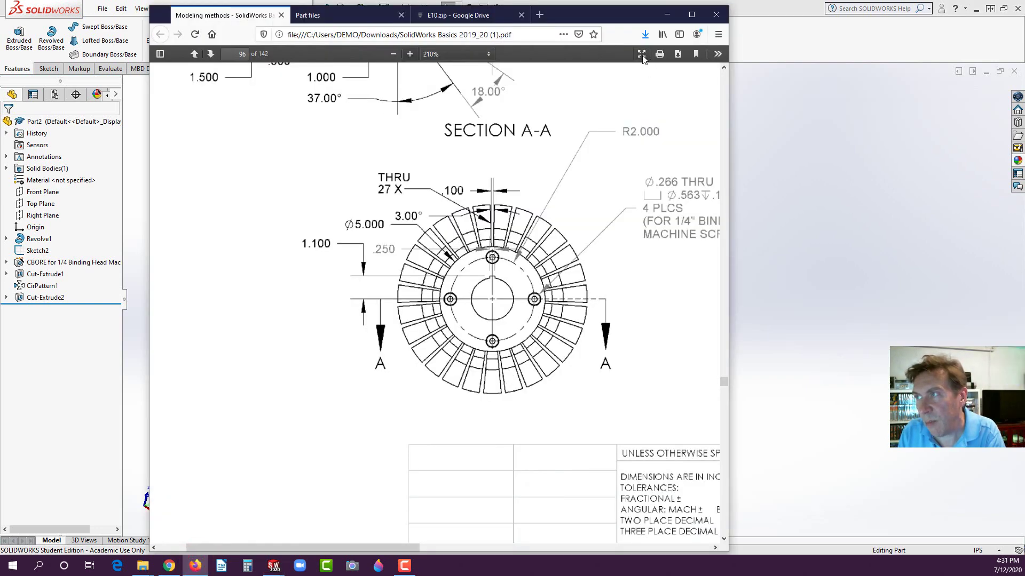
pyautogui.click(391, 54)
pyautogui.click(392, 54)
pyautogui.click(392, 54)
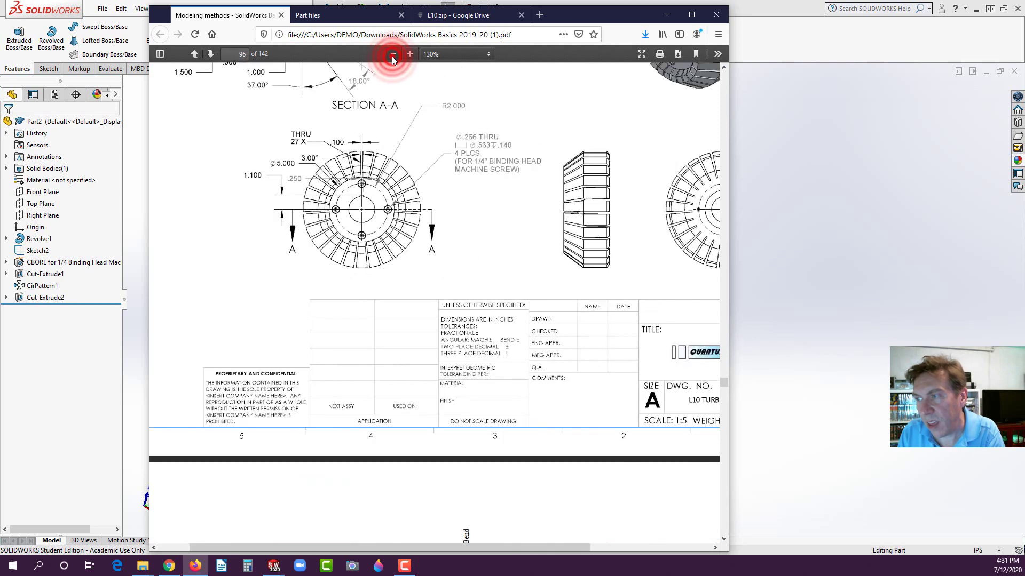
pyautogui.click(392, 54)
pyautogui.click(392, 54)
pyautogui.click(392, 54)
pyautogui.scroll(6, 433, 187)
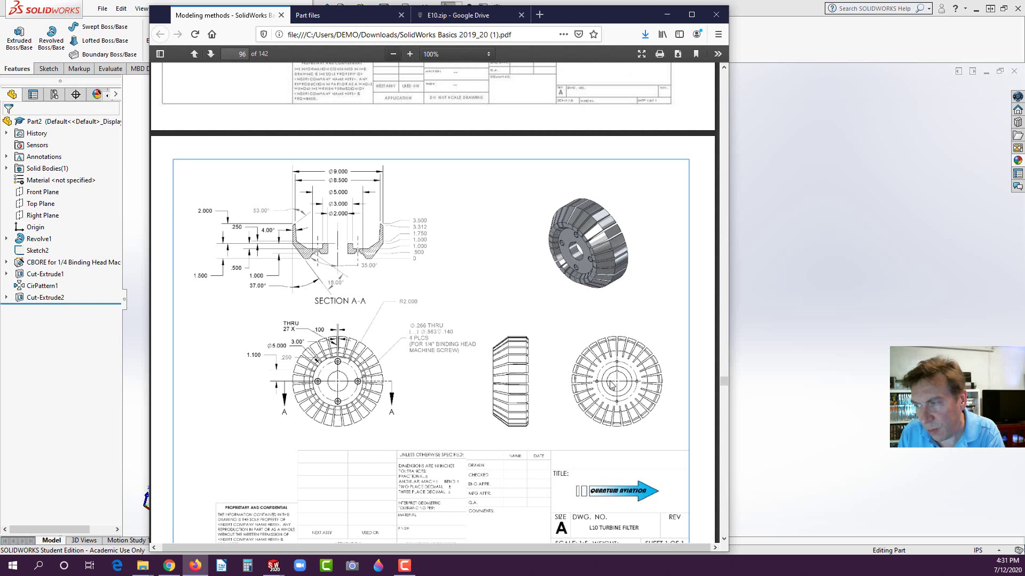
pyautogui.click(81, 410)
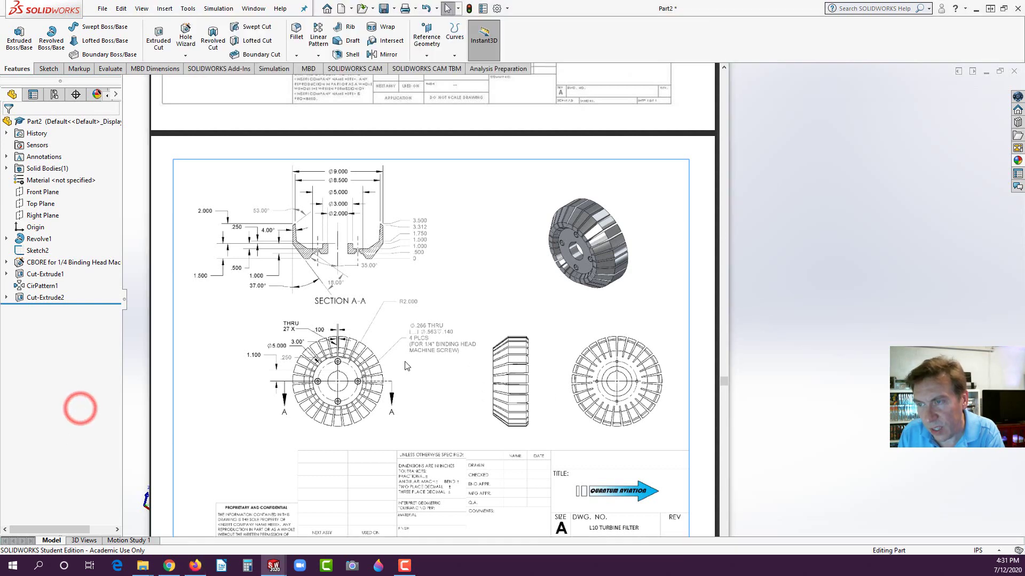
pyautogui.scroll(-3, 614, 313)
pyautogui.moveTo(581, 293)
pyautogui.mouseDown(button='middle')
pyautogui.moveTo(592, 314)
pyautogui.moveTo(594, 293)
pyautogui.mouseUp(button='middle')
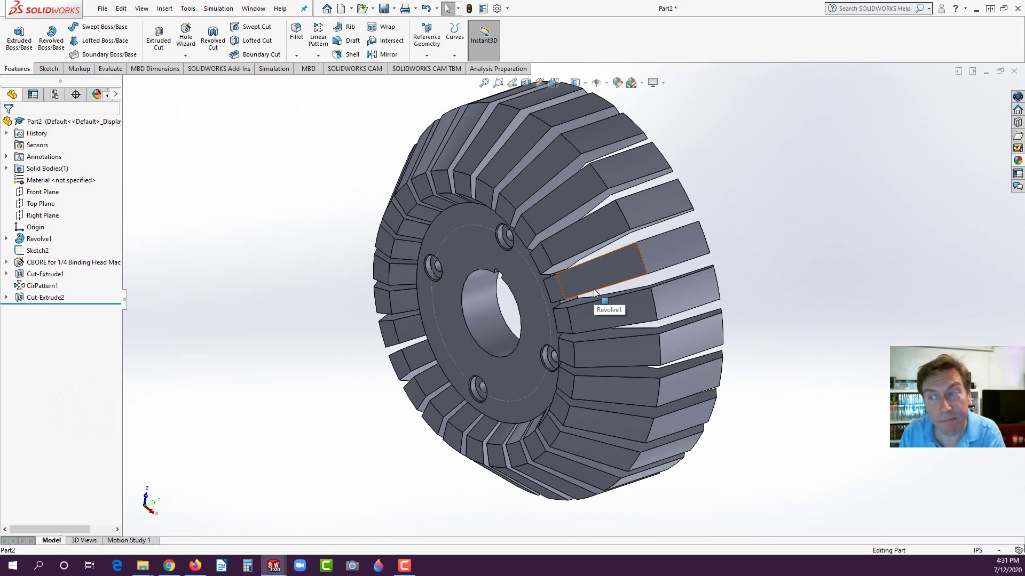
pyautogui.scroll(1, 570, 300)
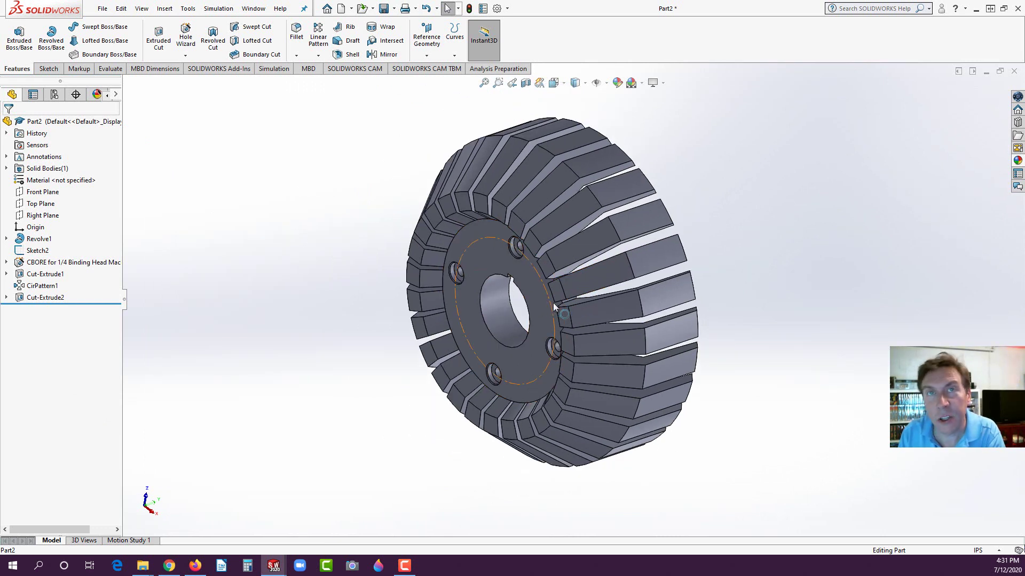